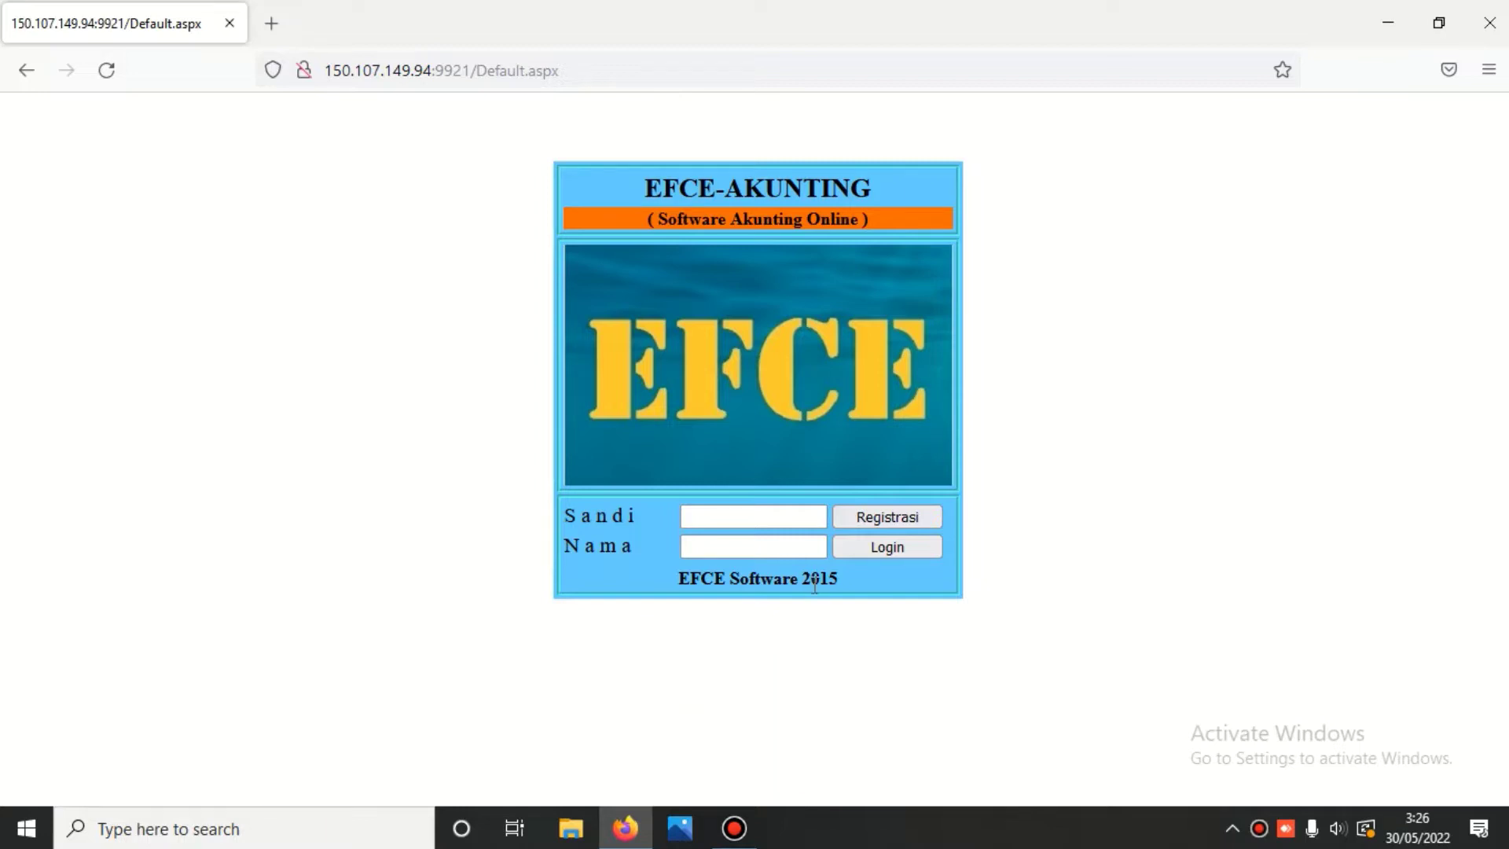
- Log in with the user password and name, then the company password, to reach PT. EFCE TEKNOLOGI's main menu
{"action": "left_click", "coordinate": [737, 520]}
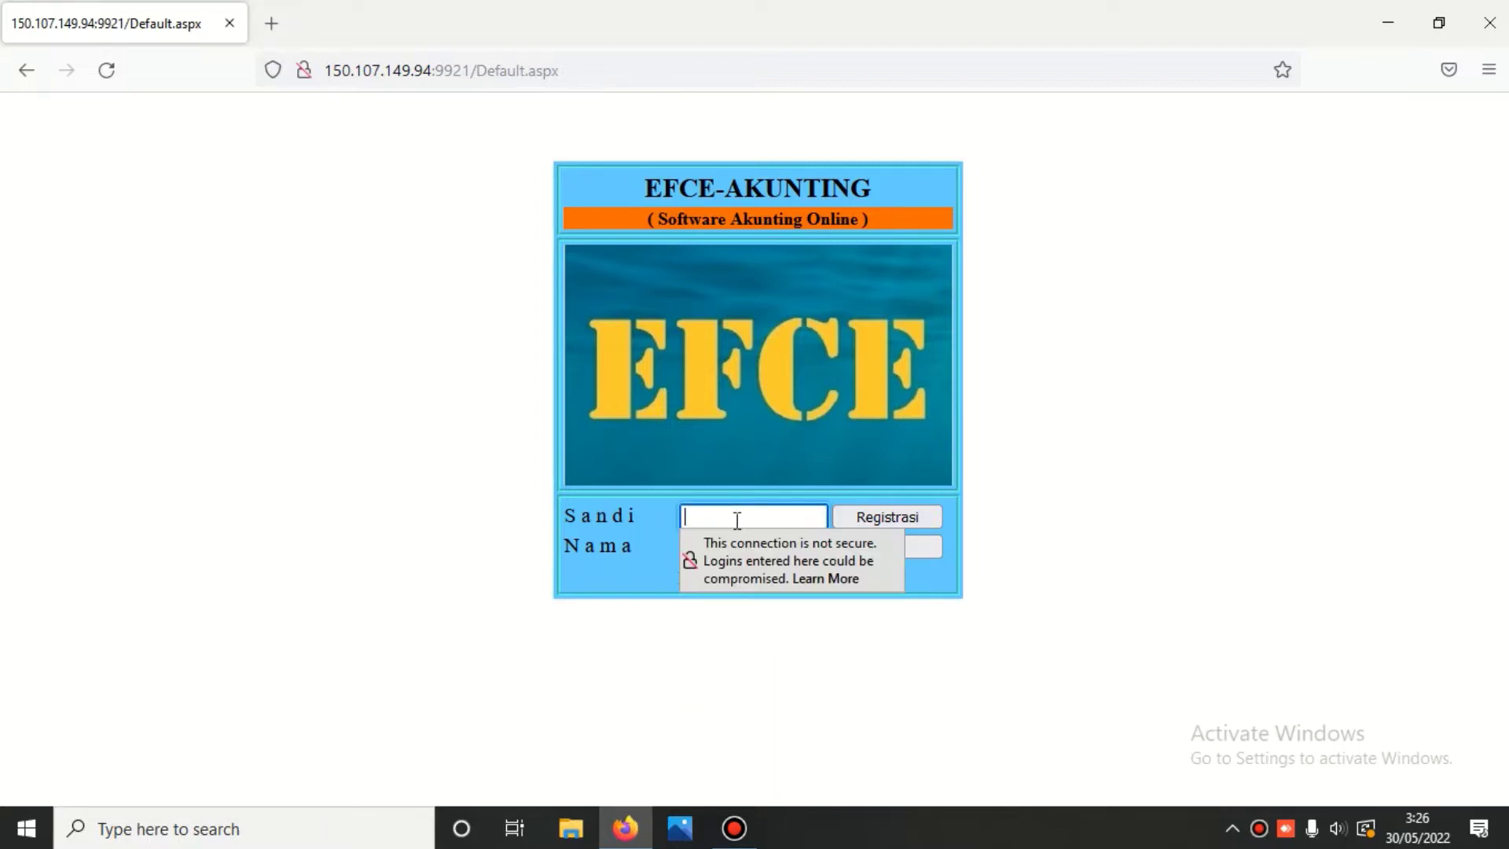
{"action": "type", "text": "•••"}
{"action": "left_click", "coordinate": [730, 542]}
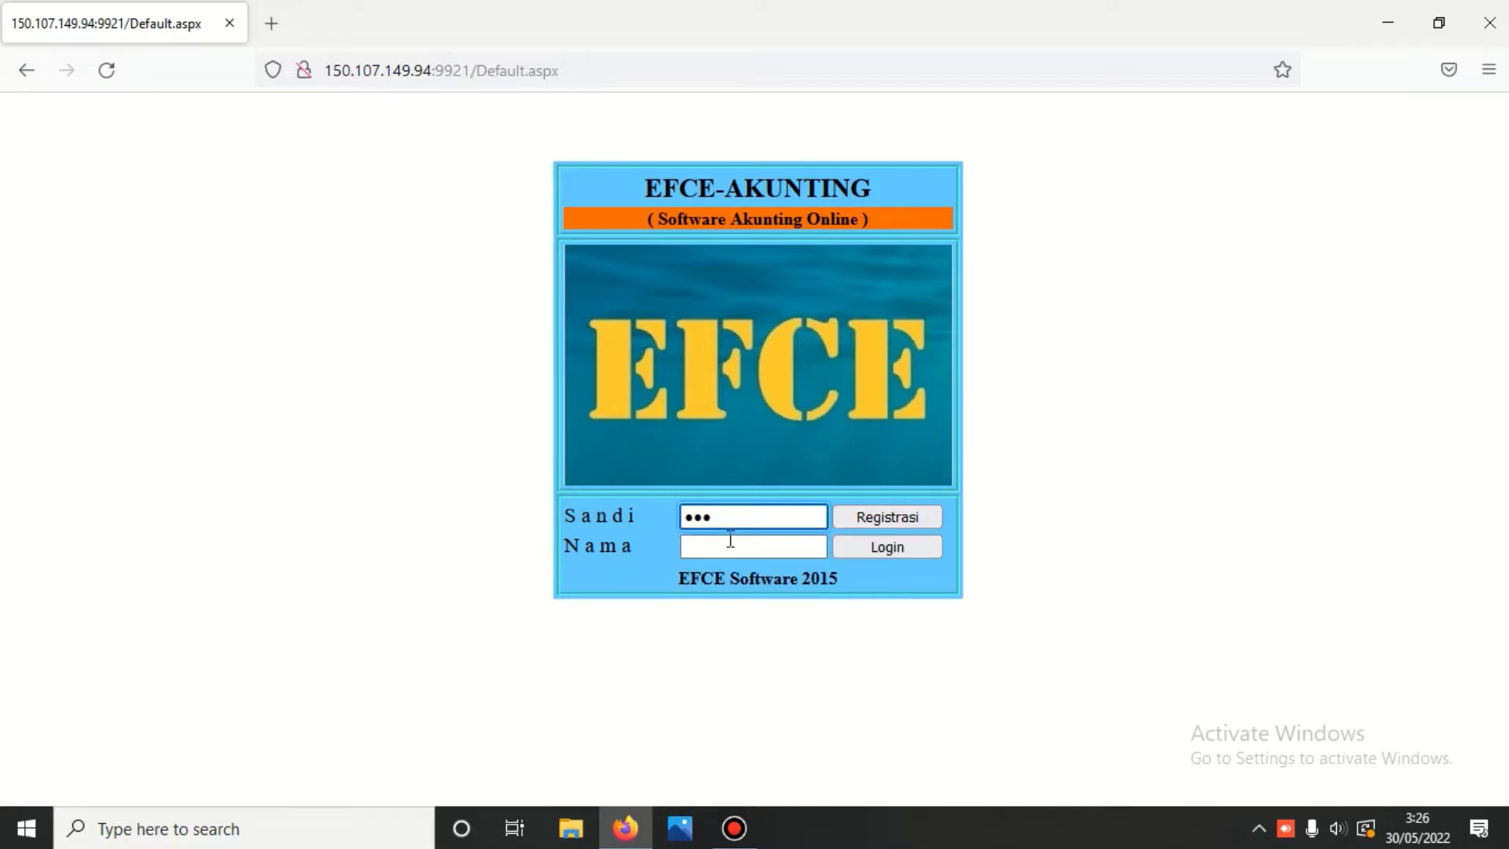
{"action": "type", "text": "123"}
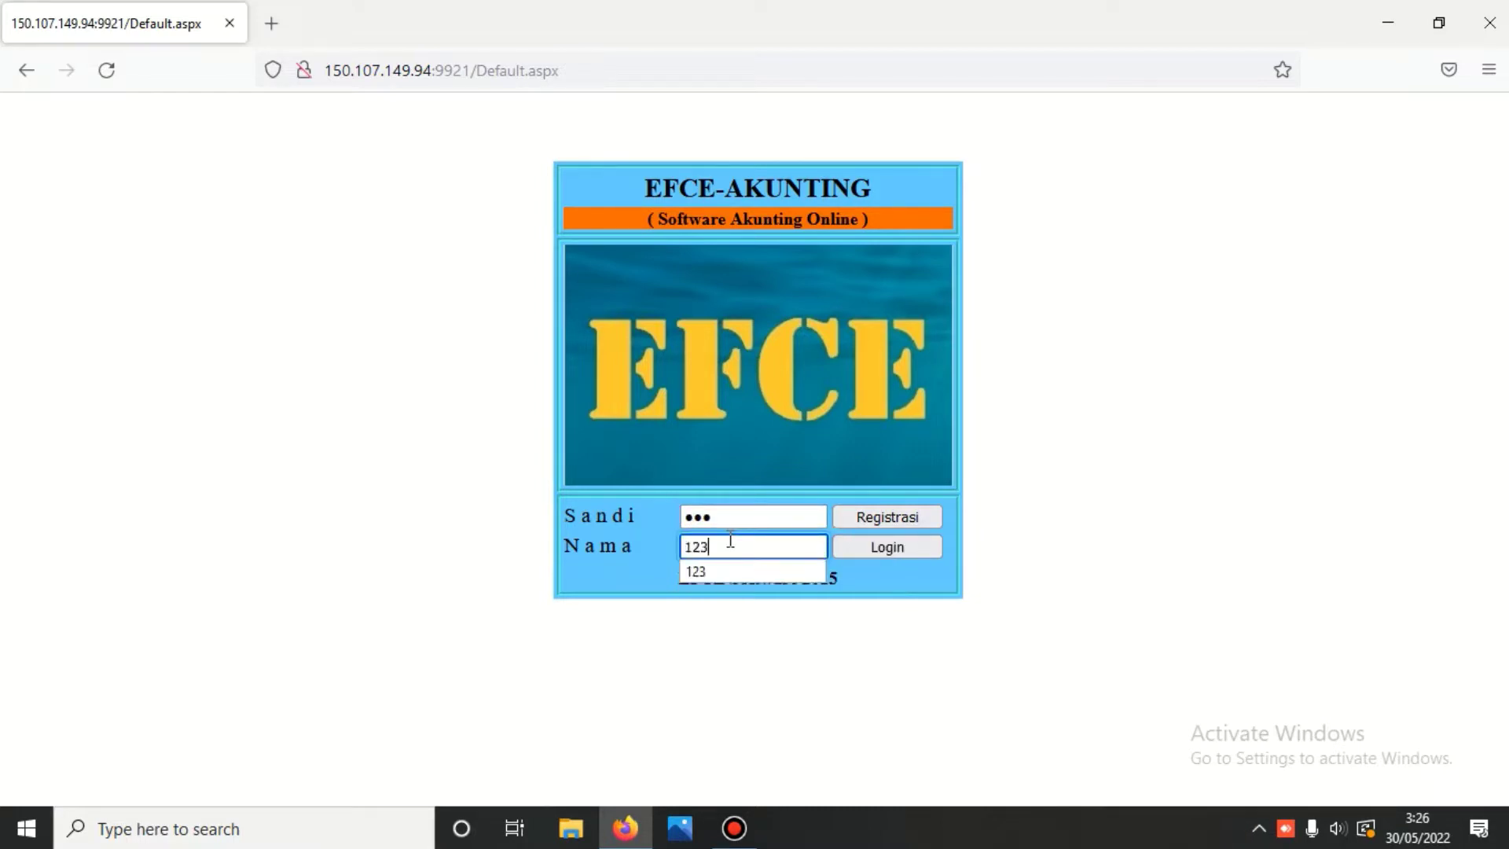
{"action": "left_click", "coordinate": [877, 554]}
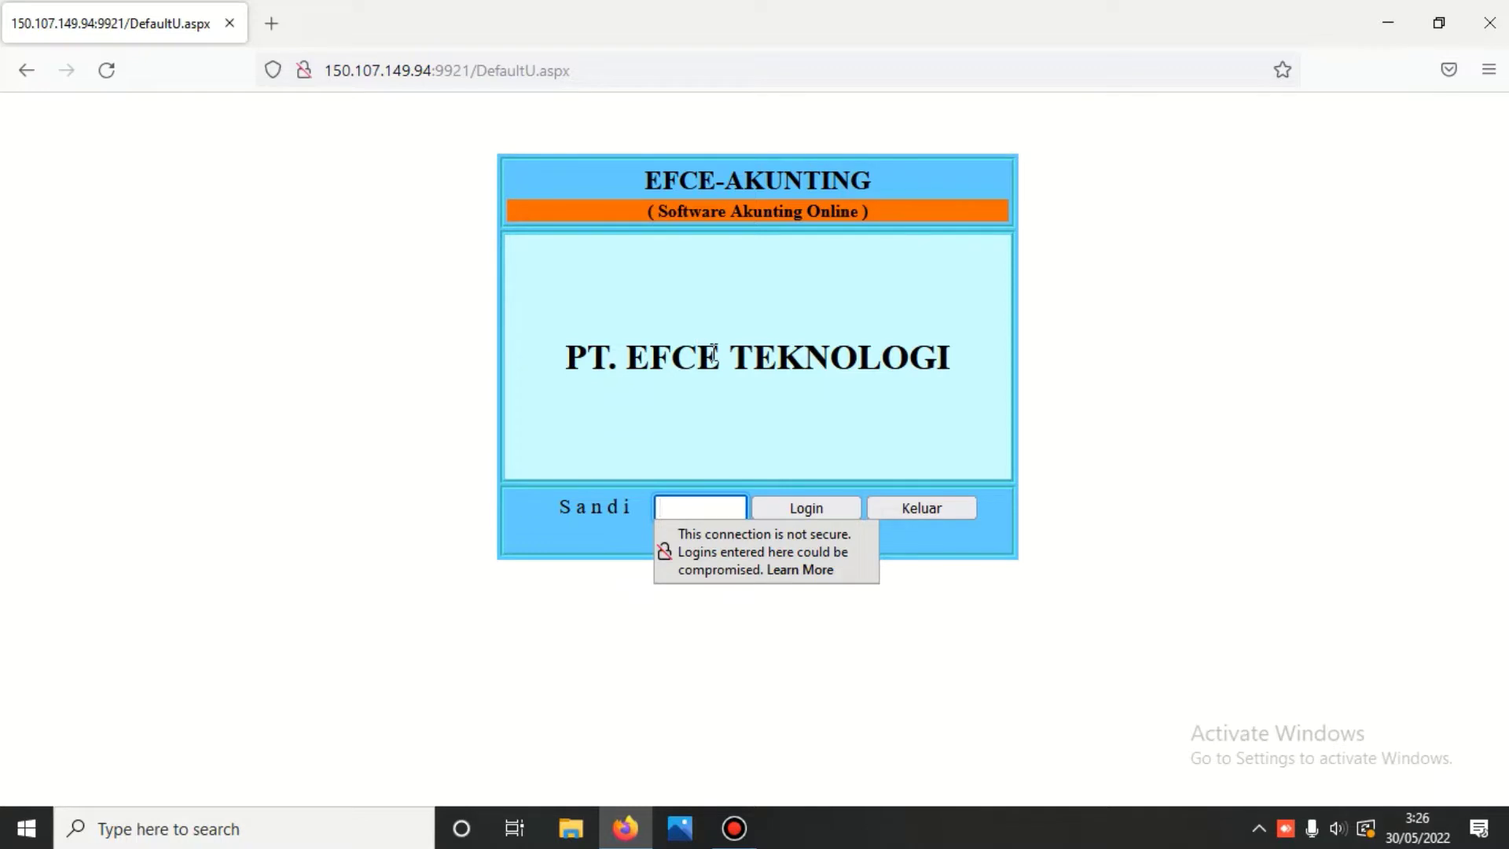
{"action": "type", "text": "••••"}
{"action": "left_click", "coordinate": [813, 507]}
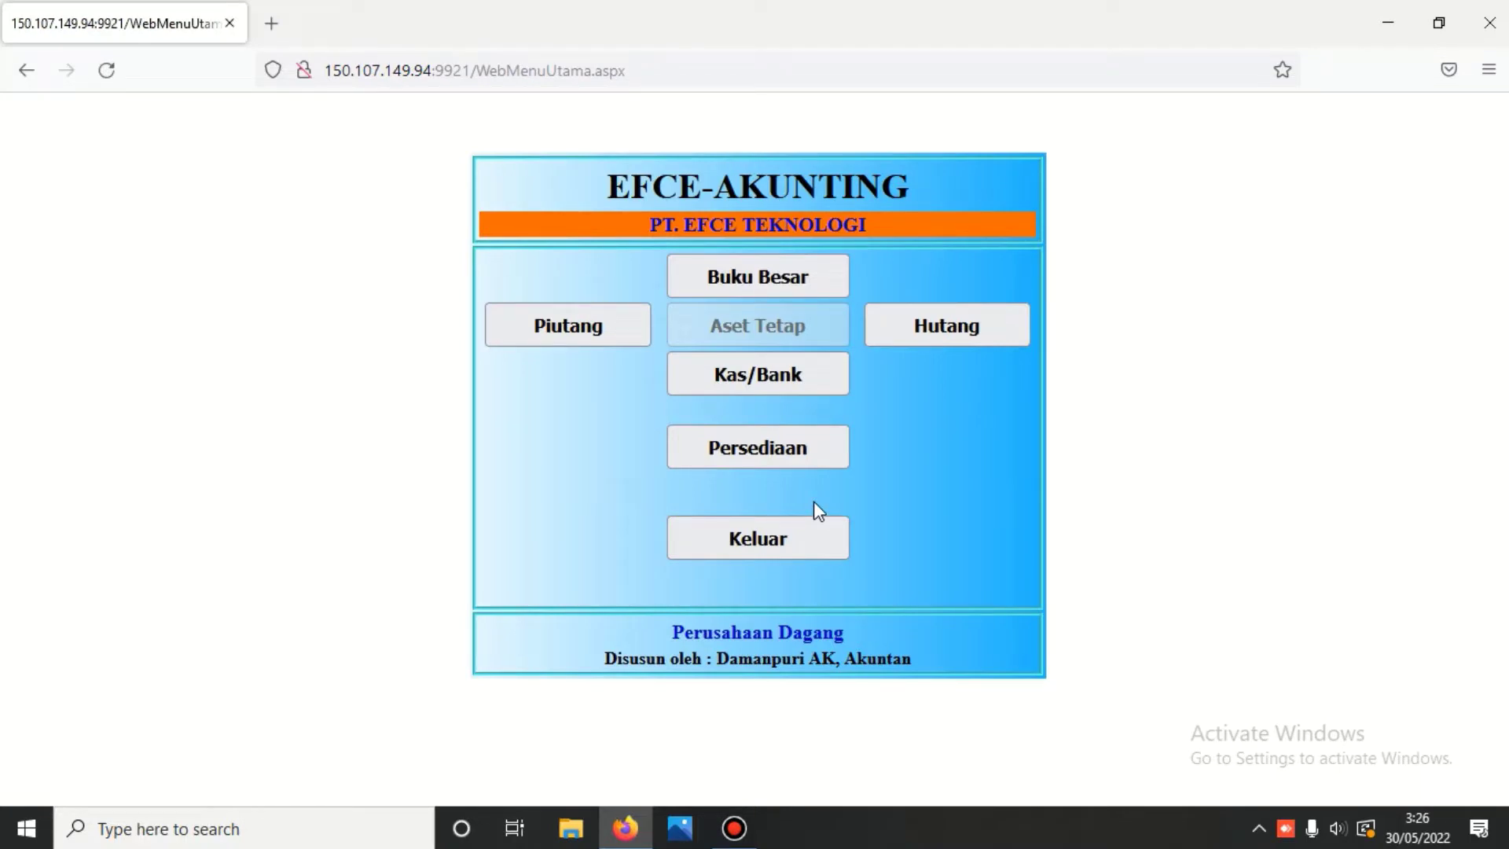
- Unlock the Kas/Bank module and review the six accounts in Pengaturan Nomor Bukti
{"action": "left_click", "coordinate": [762, 375]}
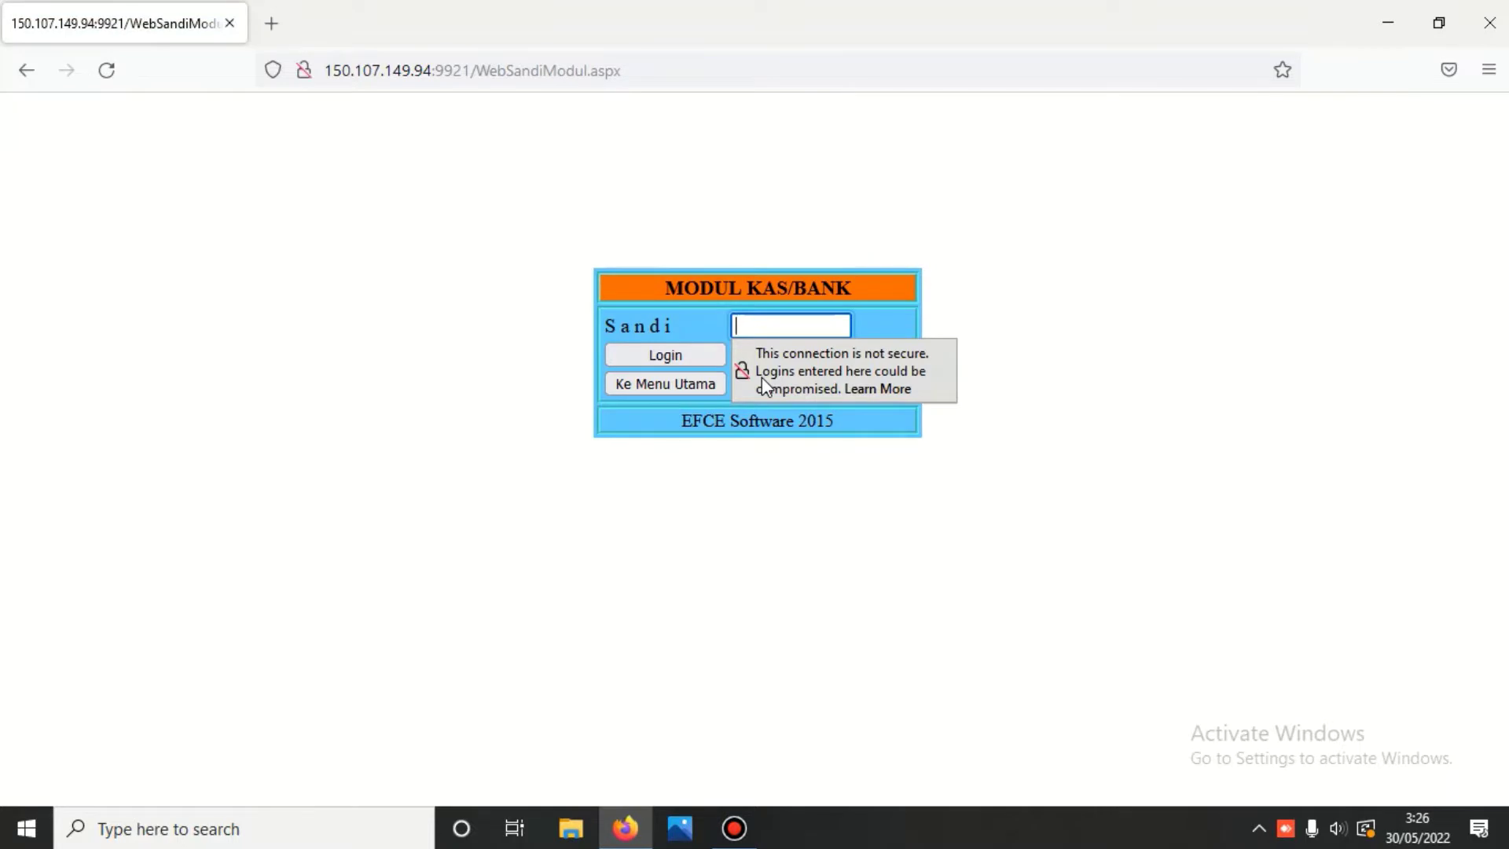
{"action": "type", "text": "•••"}
{"action": "left_click", "coordinate": [679, 352]}
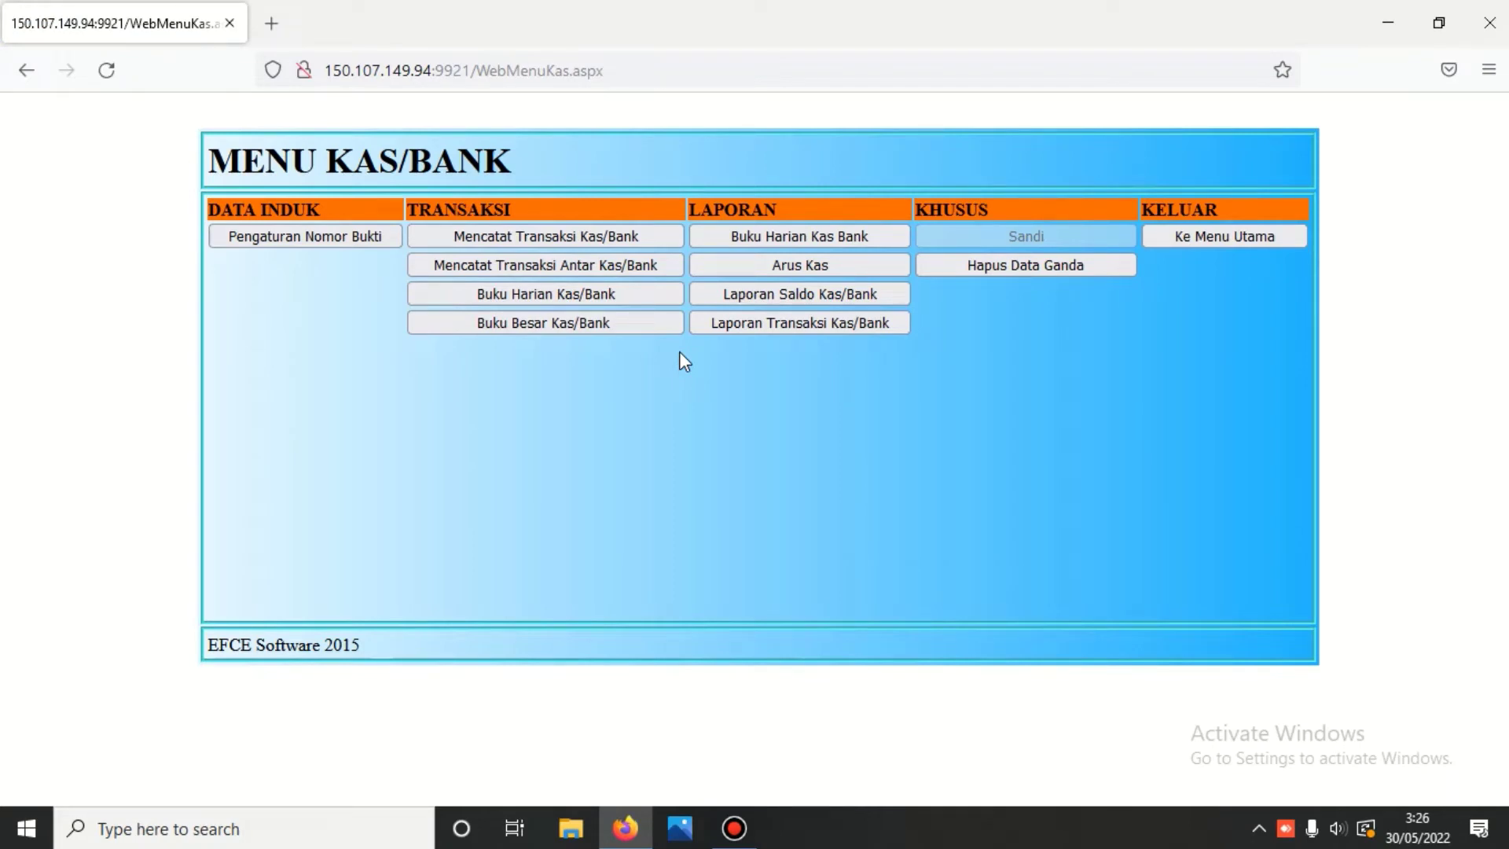
{"action": "left_click", "coordinate": [306, 240]}
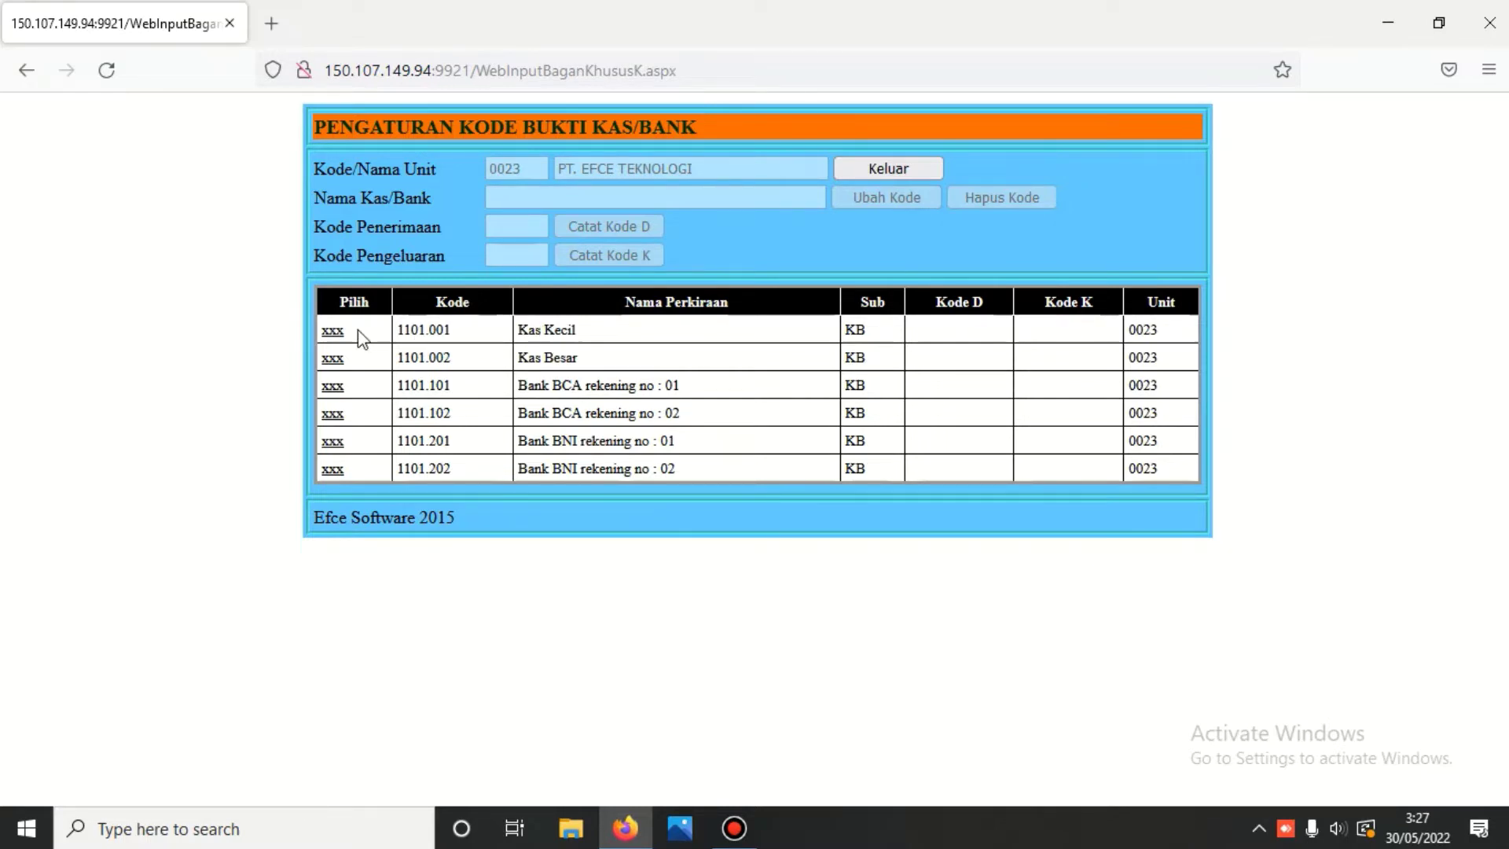
{"action": "left_click", "coordinate": [891, 173]}
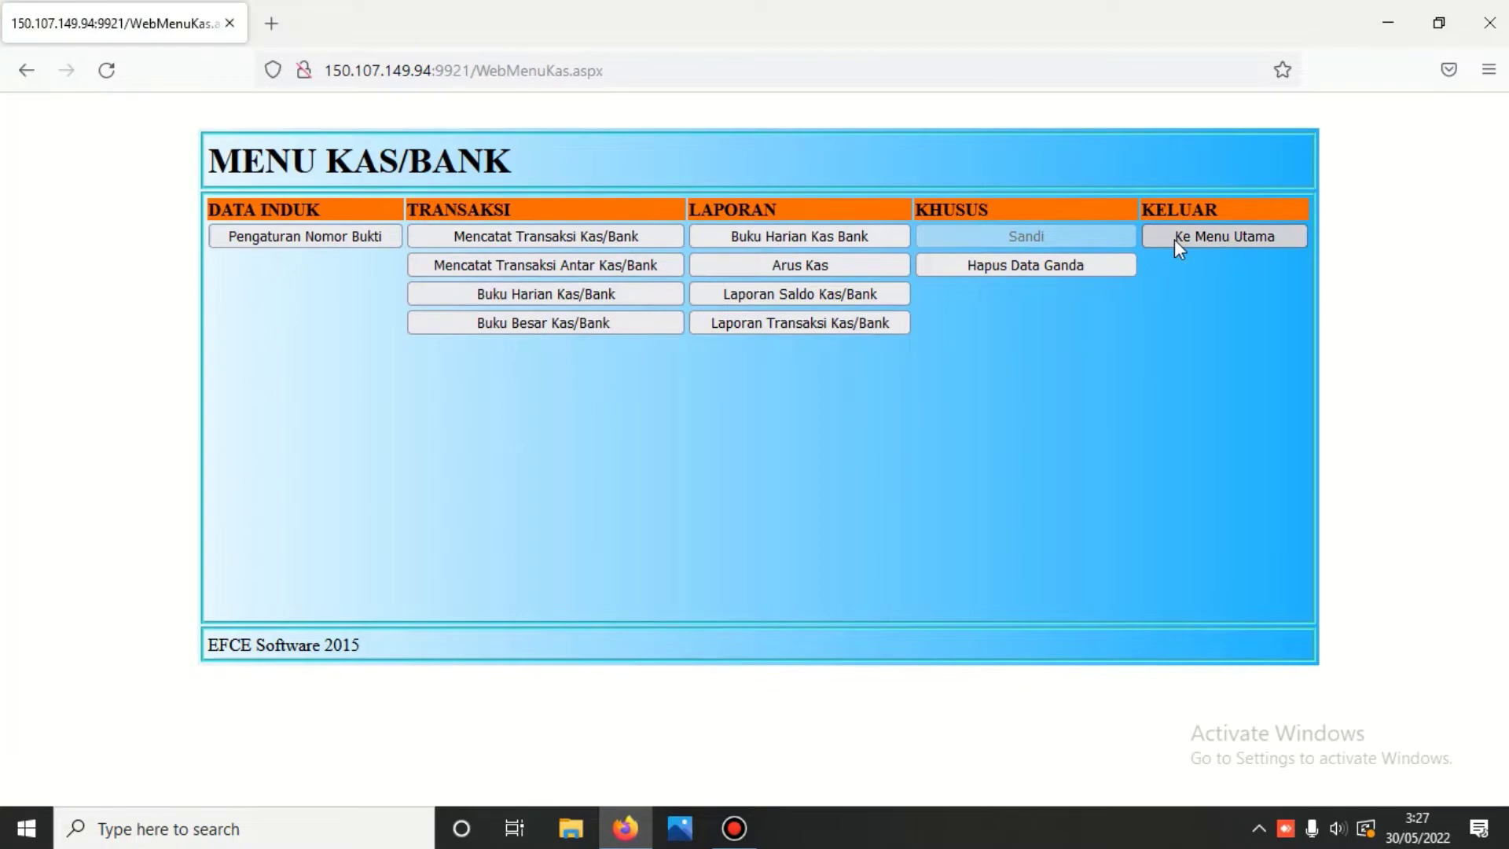
- Log in to the Buku Besar module and open Bagan Perkiraan Khusus
{"action": "left_click", "coordinate": [1179, 238]}
{"action": "left_click", "coordinate": [778, 281]}
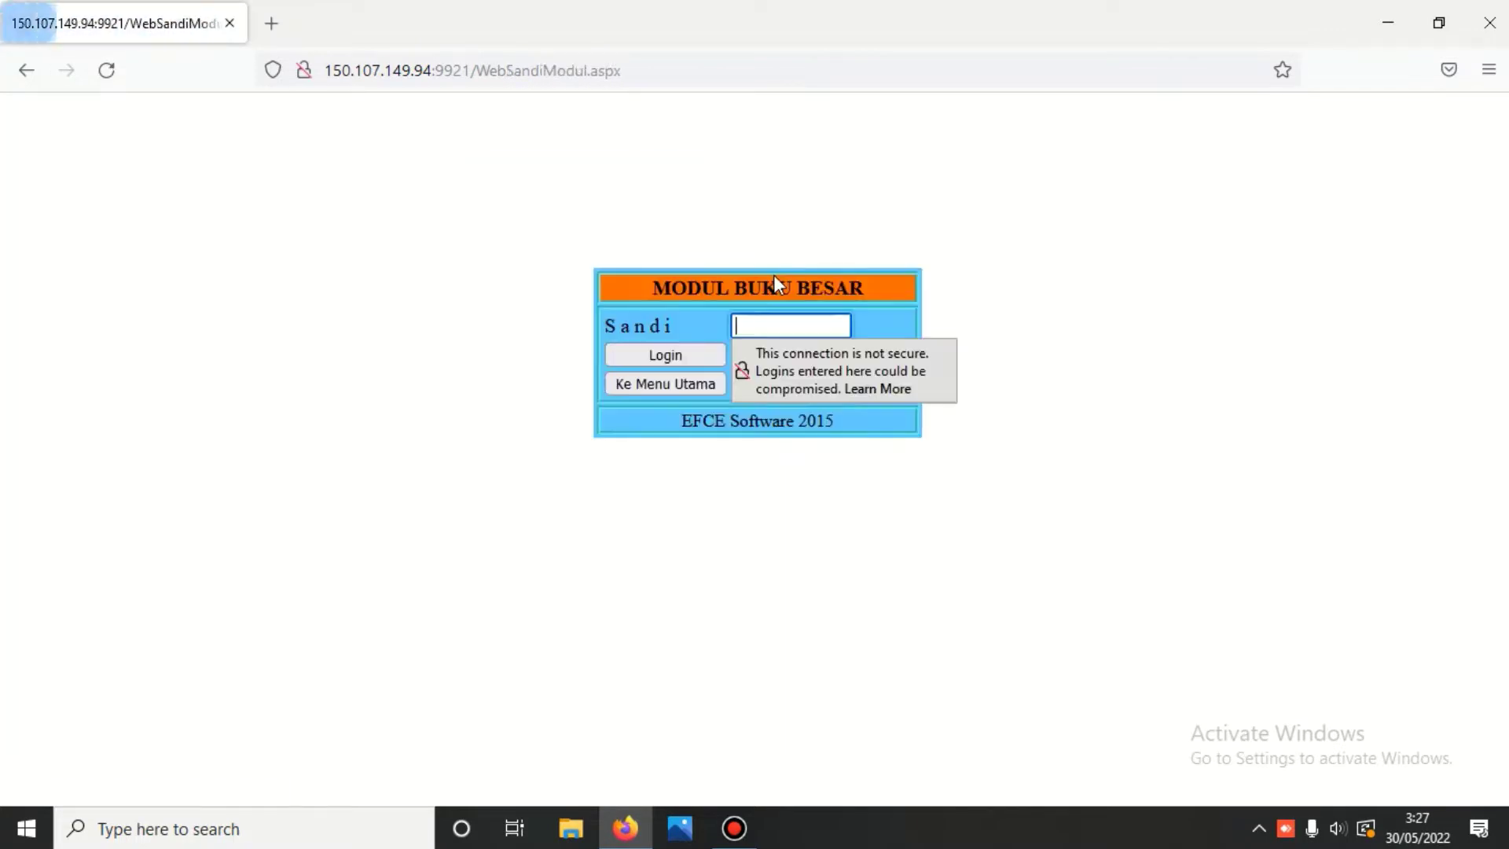
{"action": "type", "text": "123"}
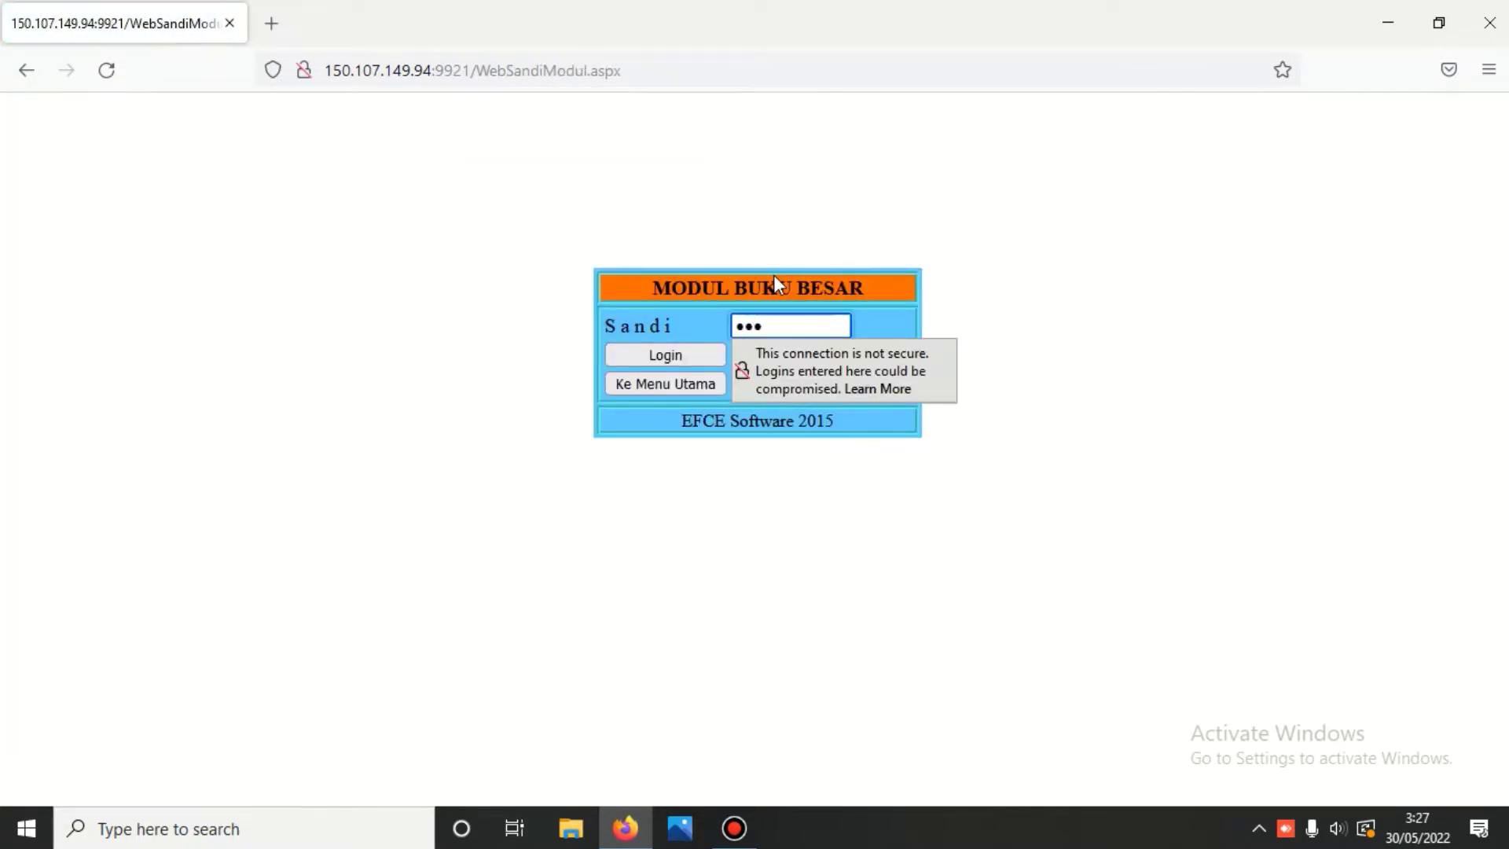
{"action": "key", "text": "Return"}
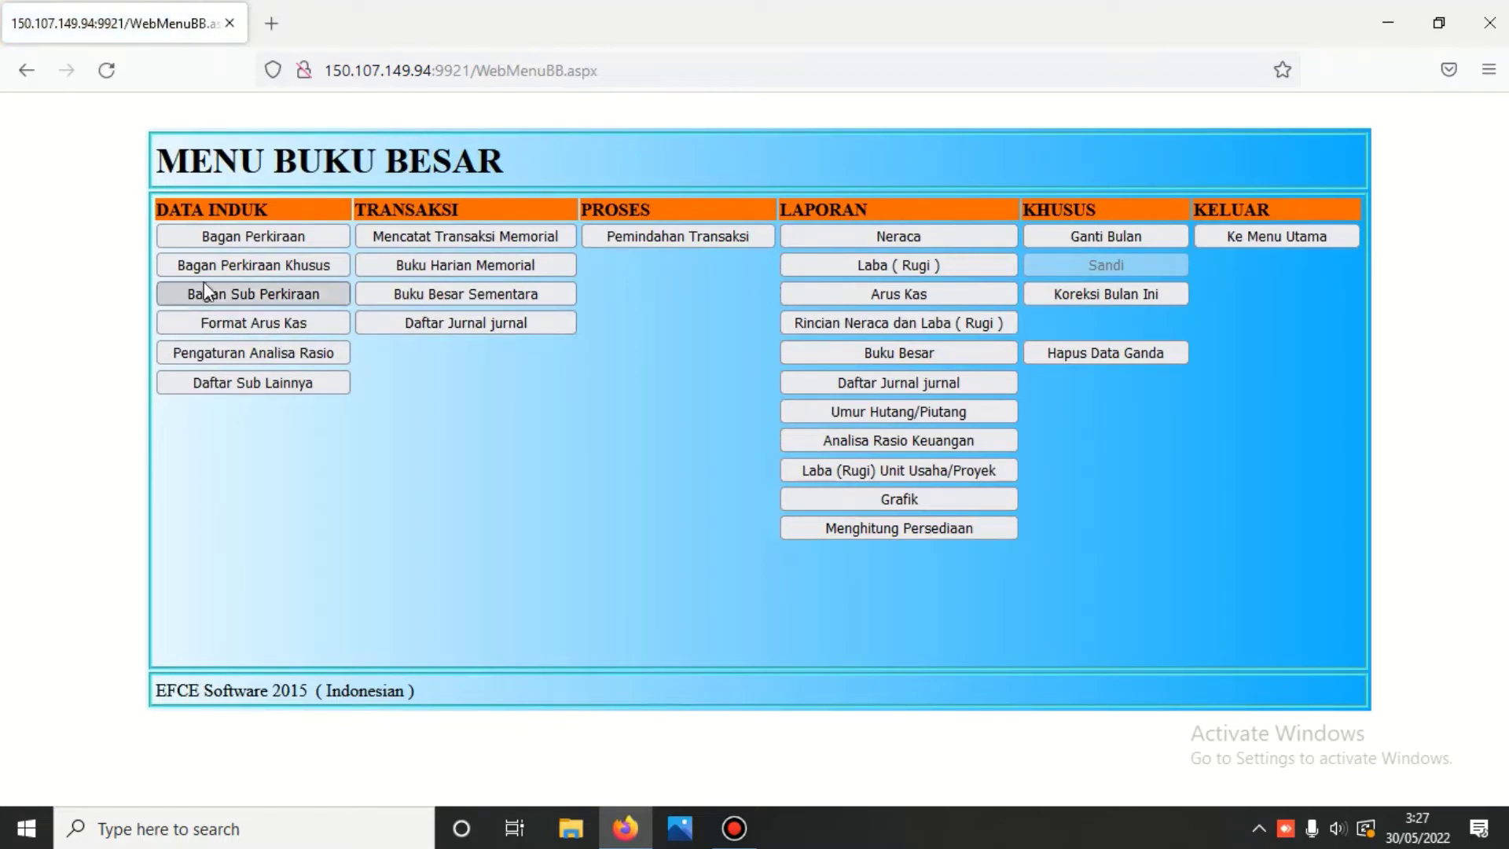
{"action": "left_click", "coordinate": [252, 264]}
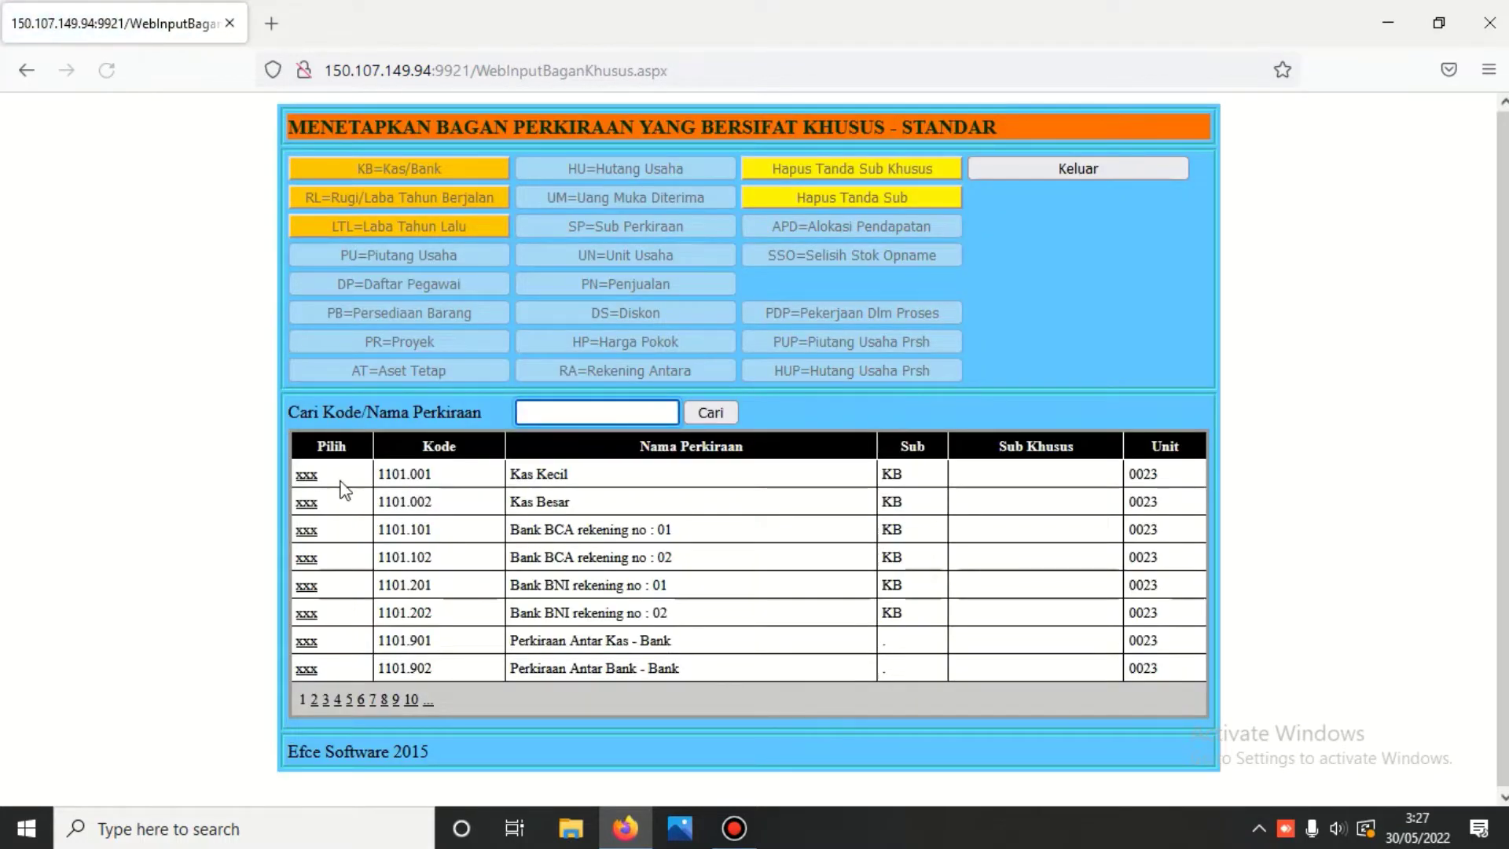
- Remove the KB sub mark from Kas Kecil 1101.001 and Kas Besar 1101.002
{"action": "left_click", "coordinate": [306, 475]}
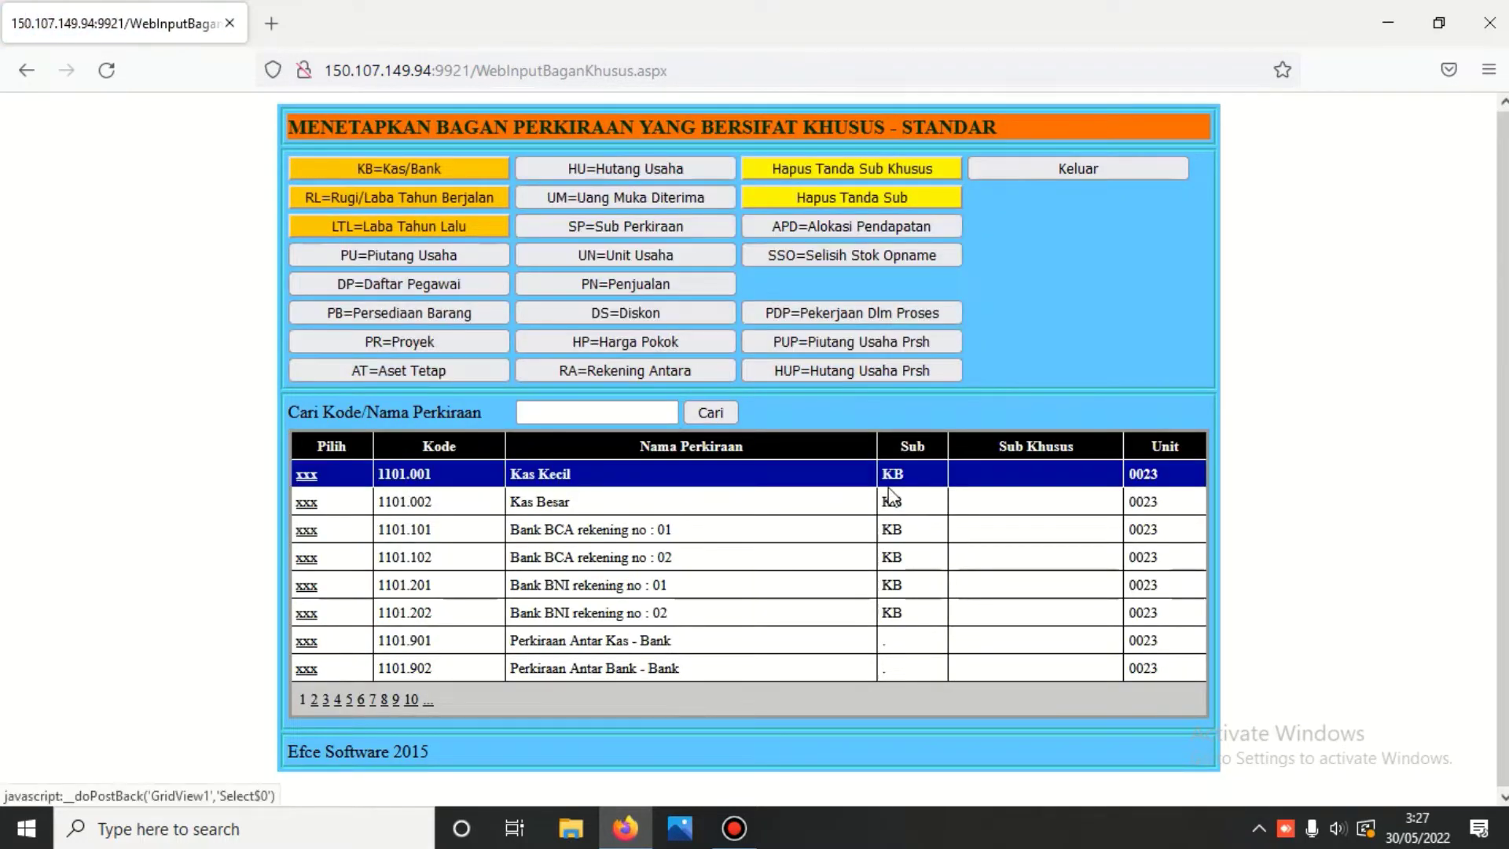
{"action": "left_click", "coordinate": [866, 194]}
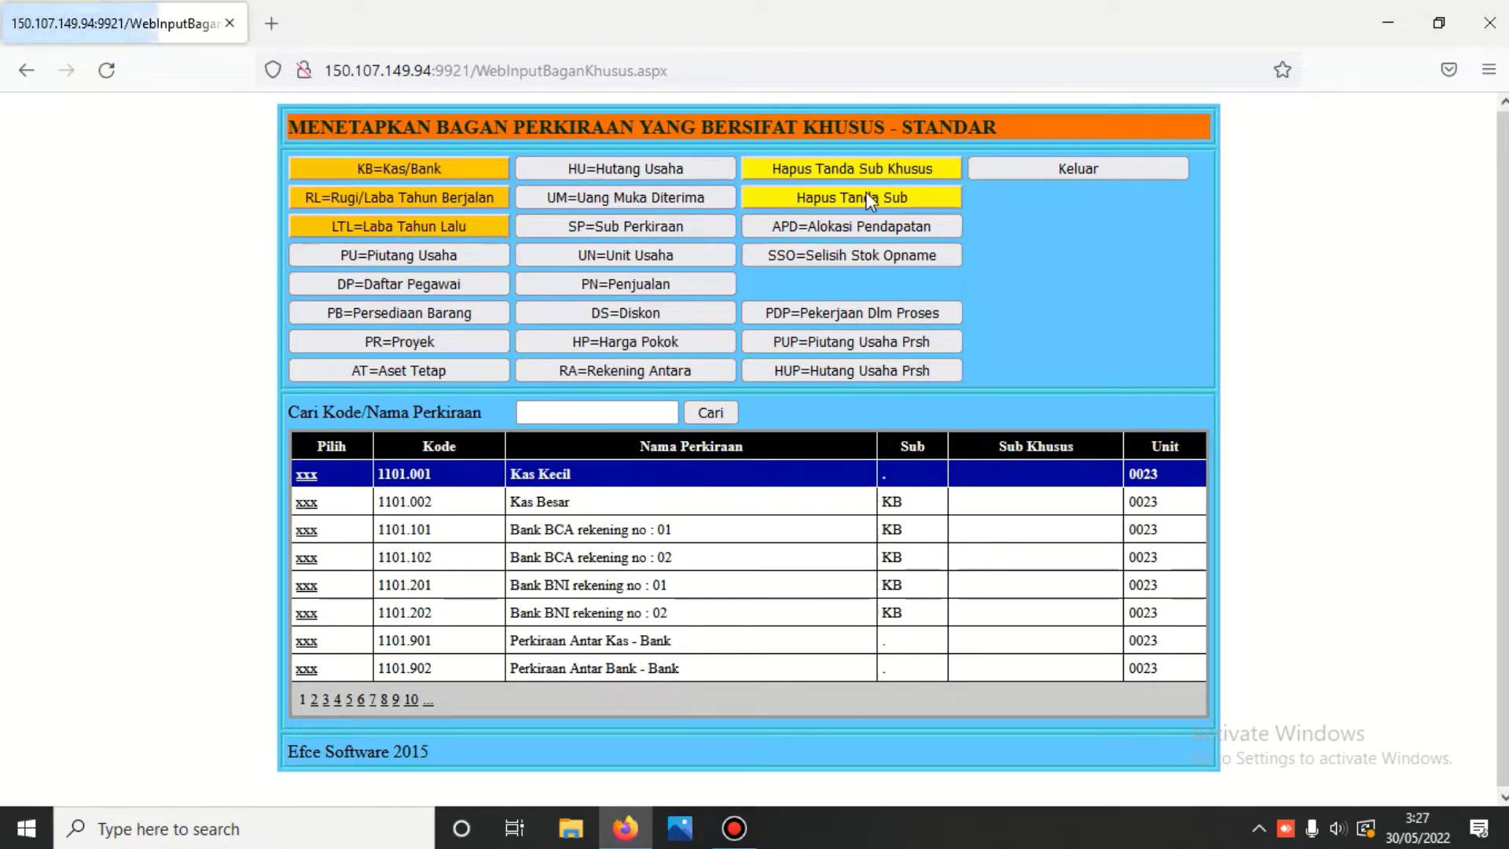
{"action": "left_click", "coordinate": [306, 503]}
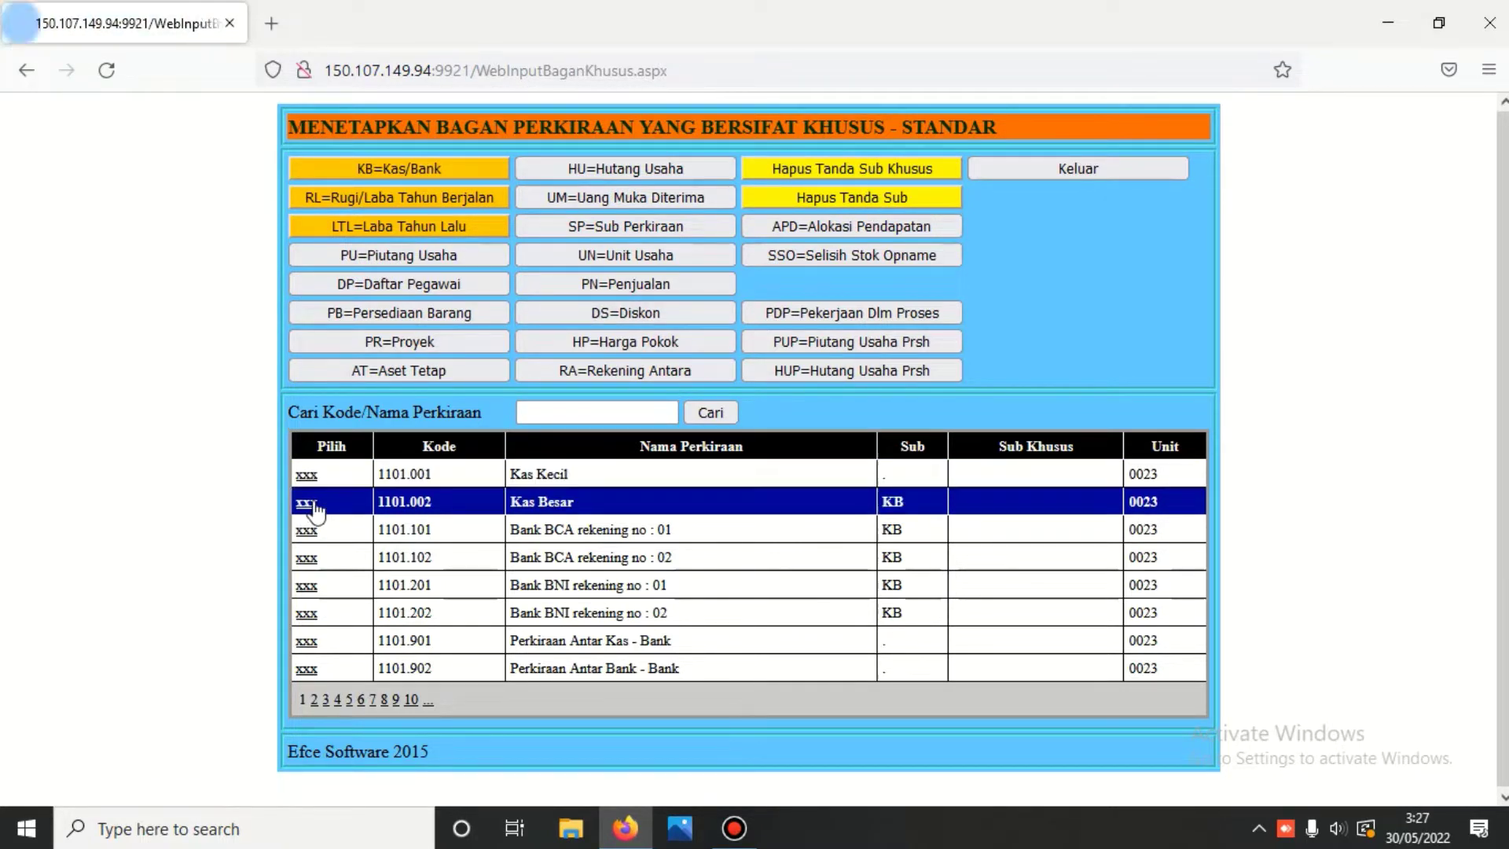
{"action": "left_click", "coordinate": [817, 200]}
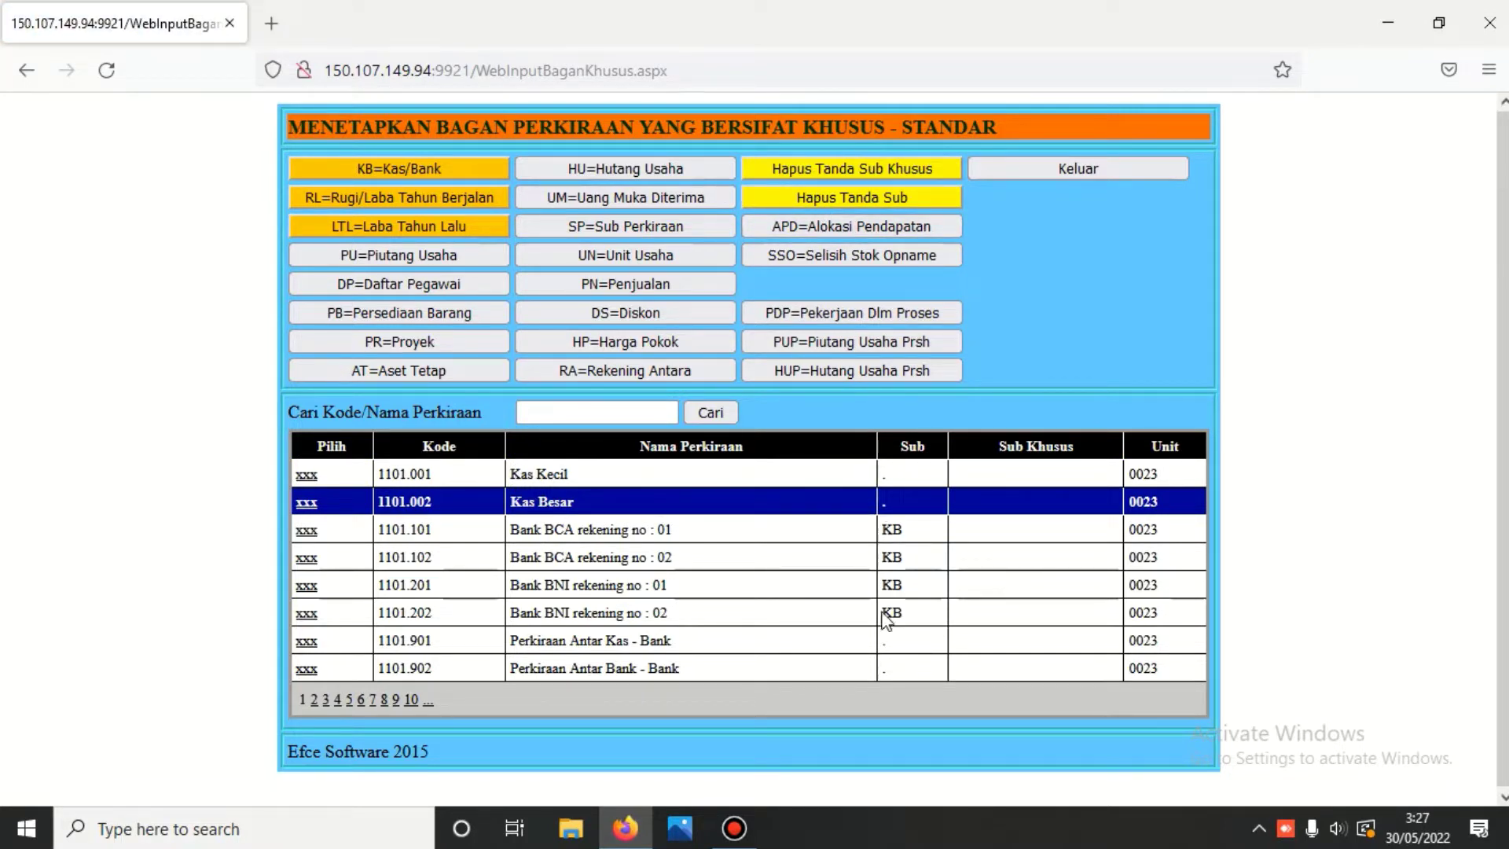
{"action": "left_click", "coordinate": [1079, 179]}
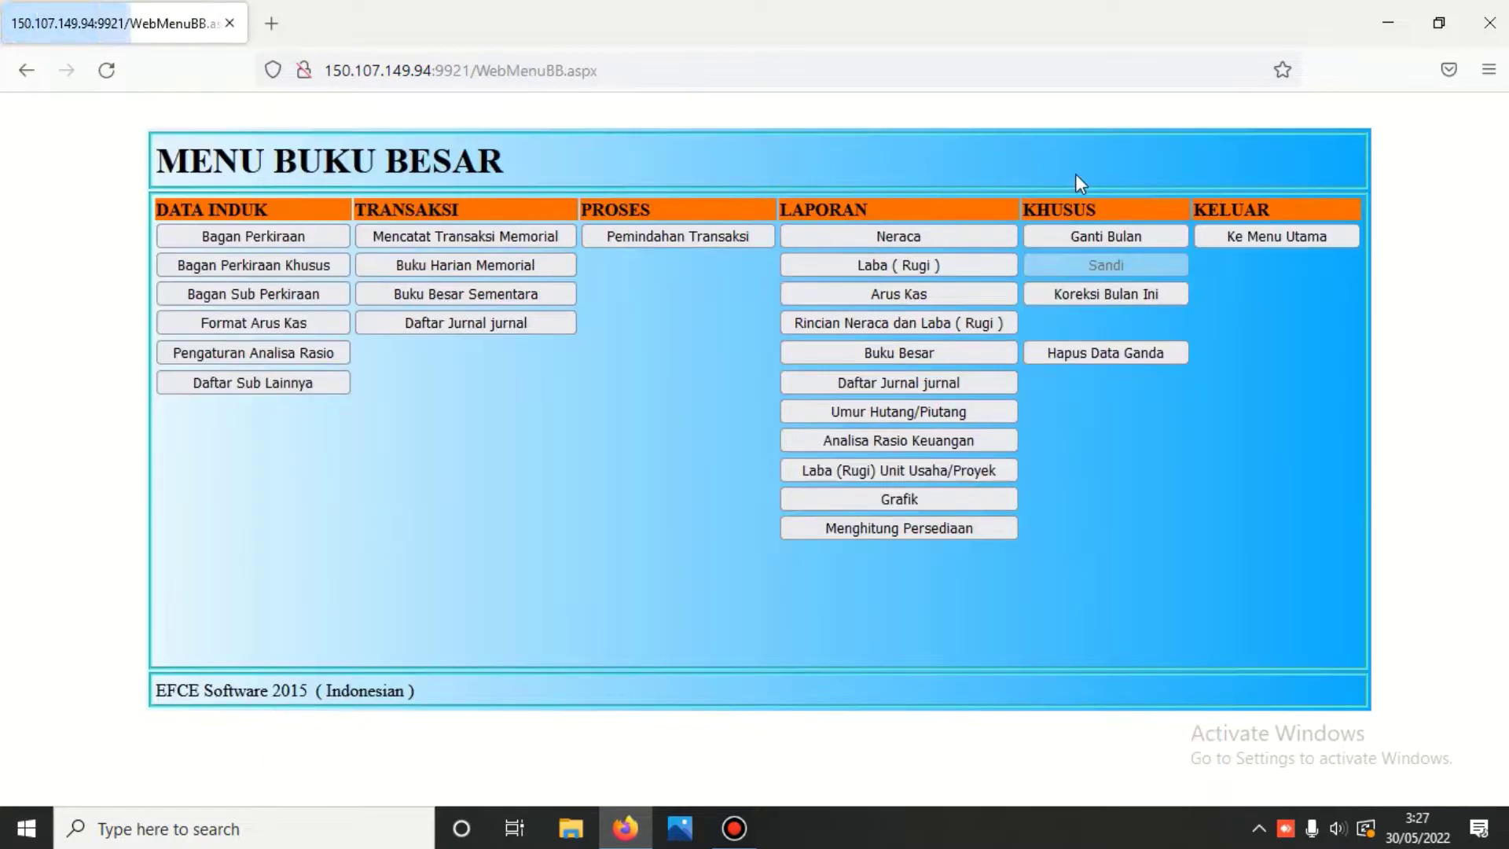
{"action": "left_click", "coordinate": [1295, 236]}
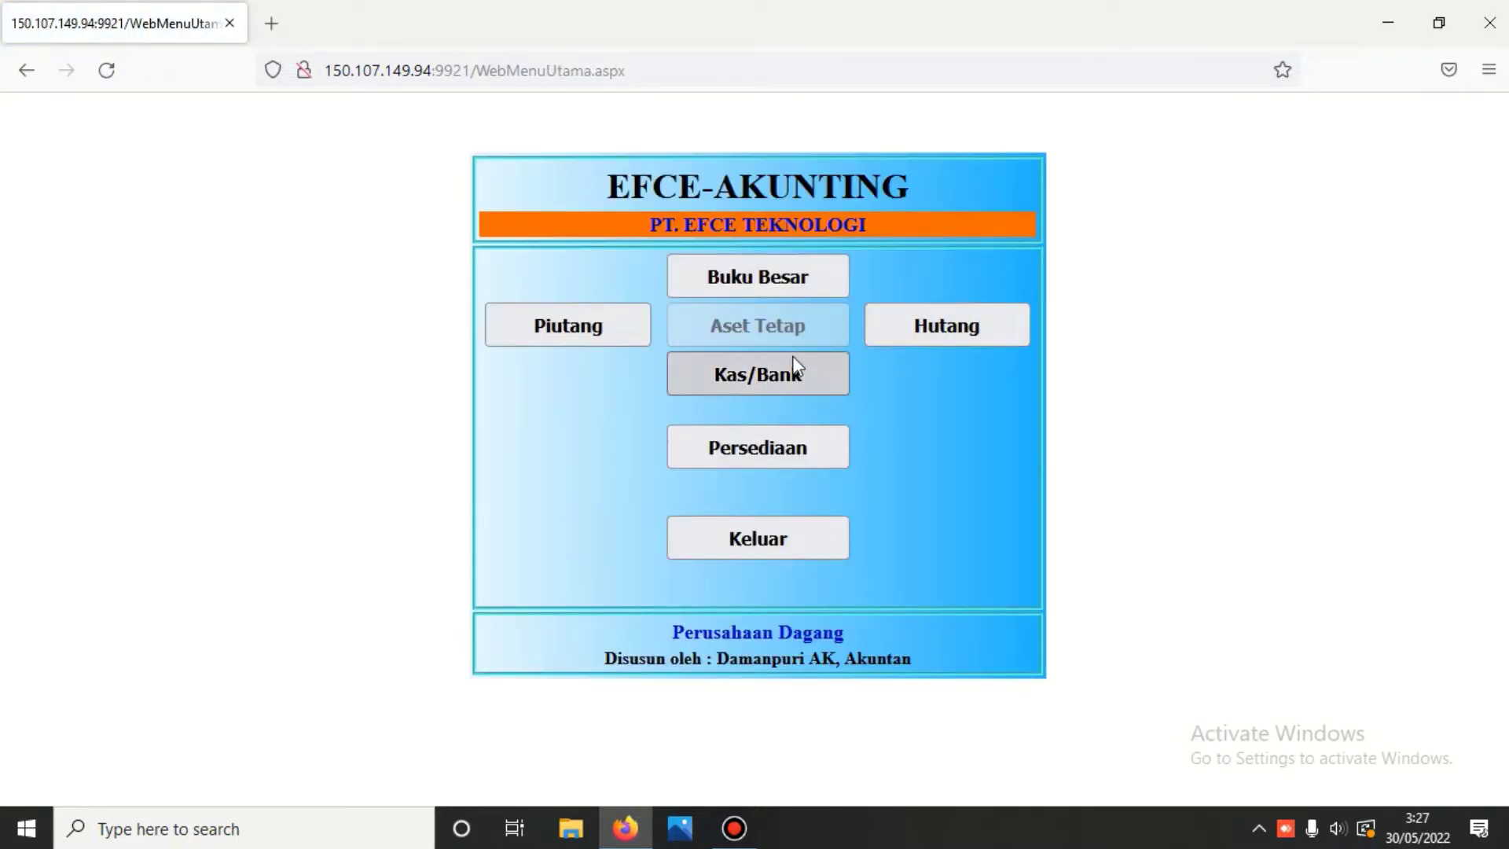
{"action": "left_click", "coordinate": [791, 363]}
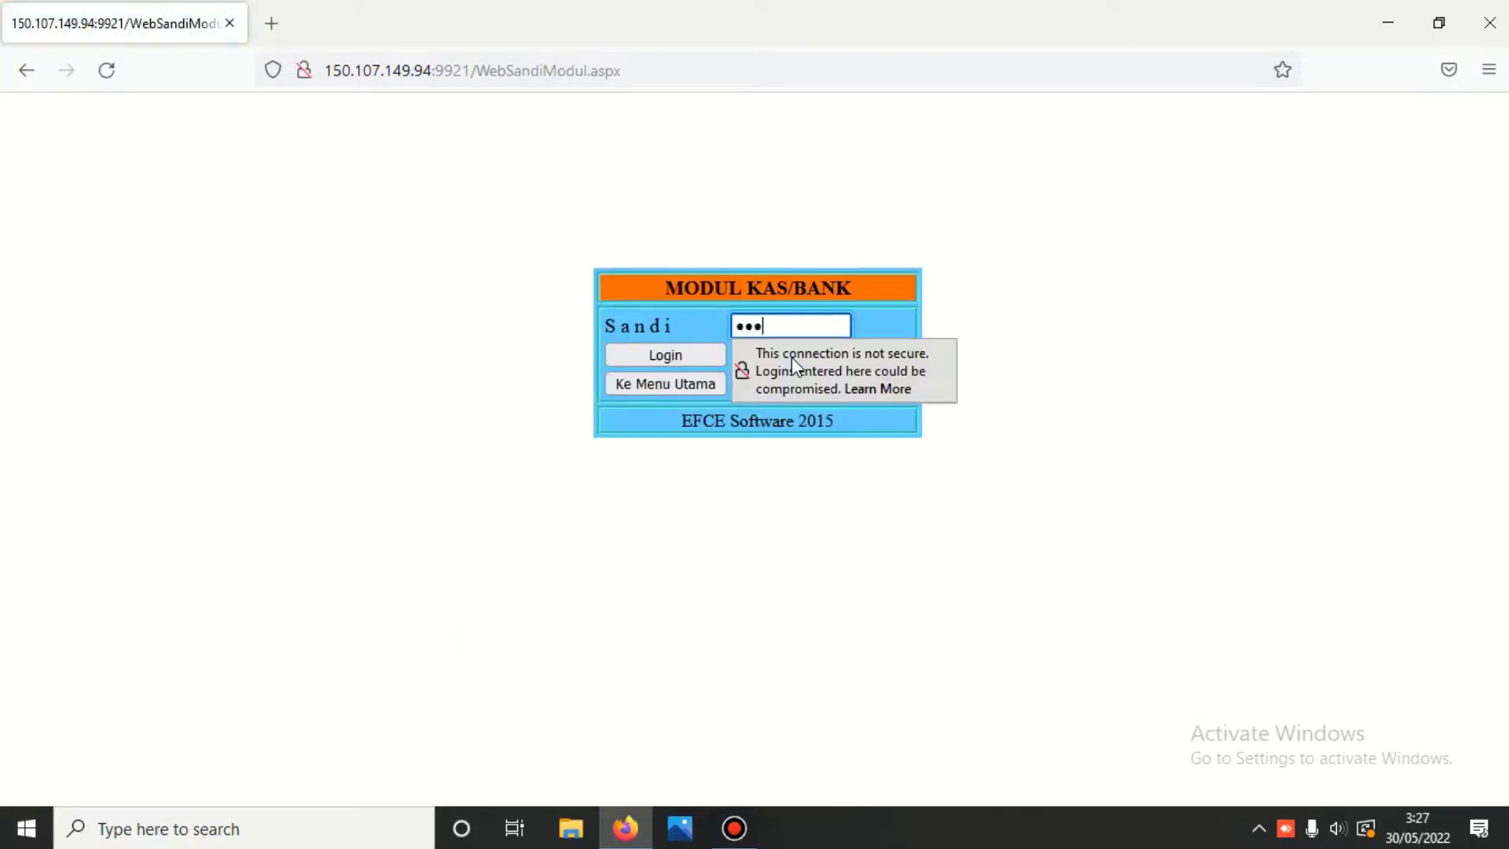
{"action": "key", "text": "Return"}
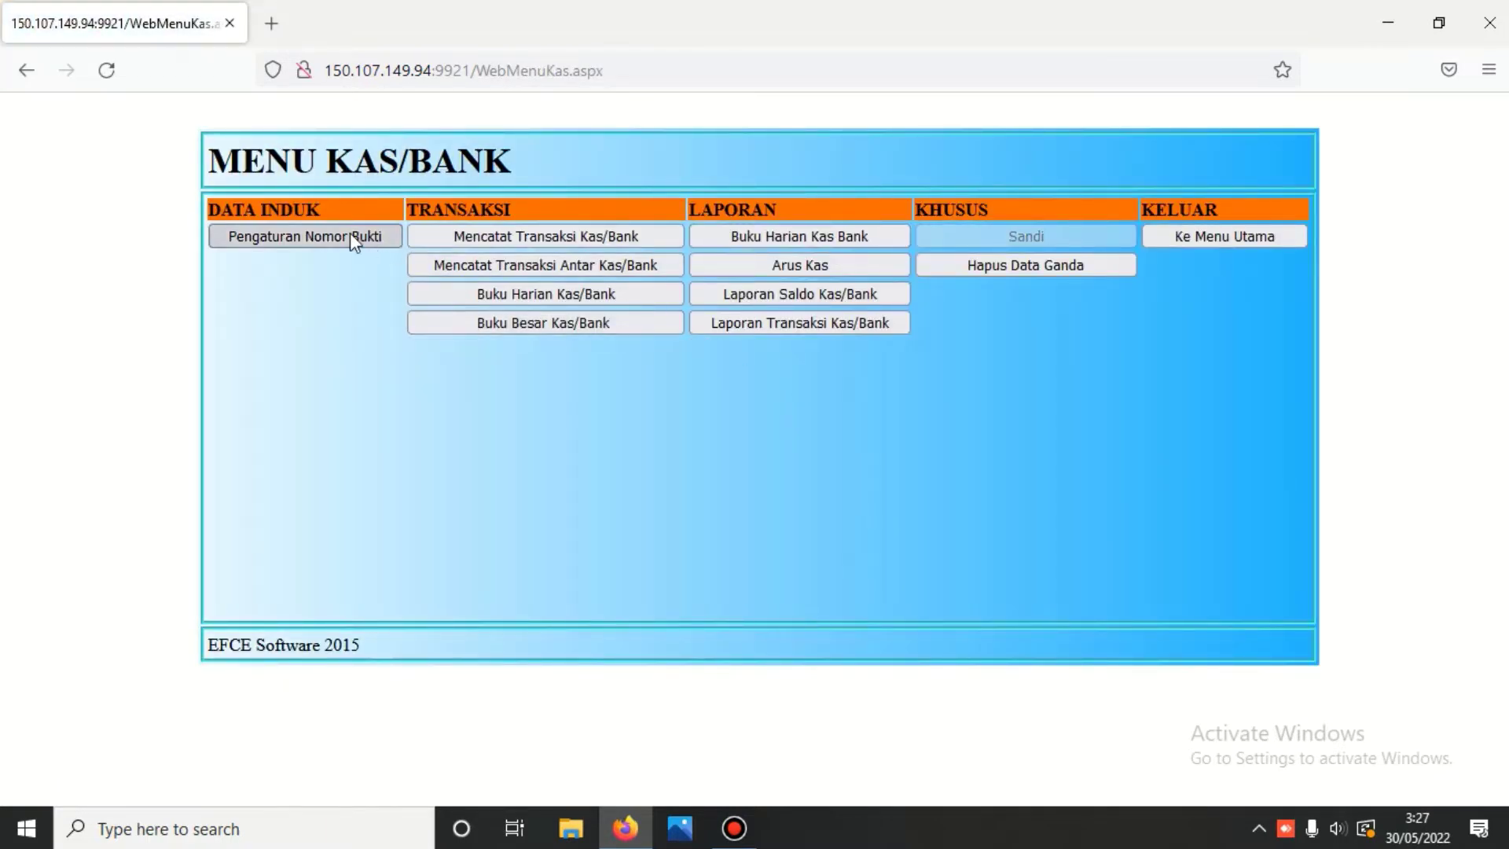
{"action": "left_click", "coordinate": [350, 236]}
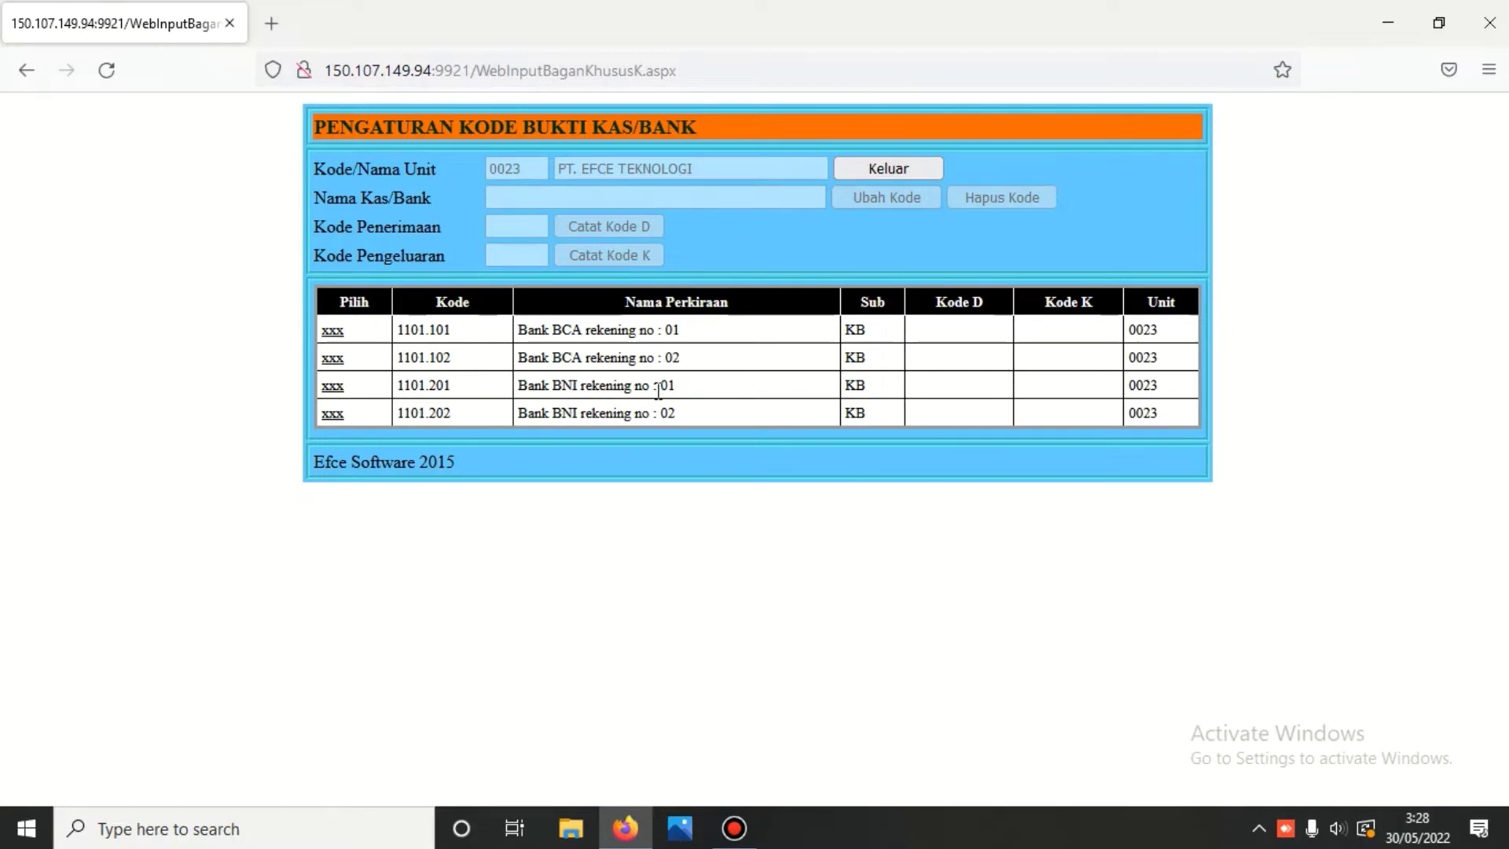
{"action": "left_click", "coordinate": [875, 171]}
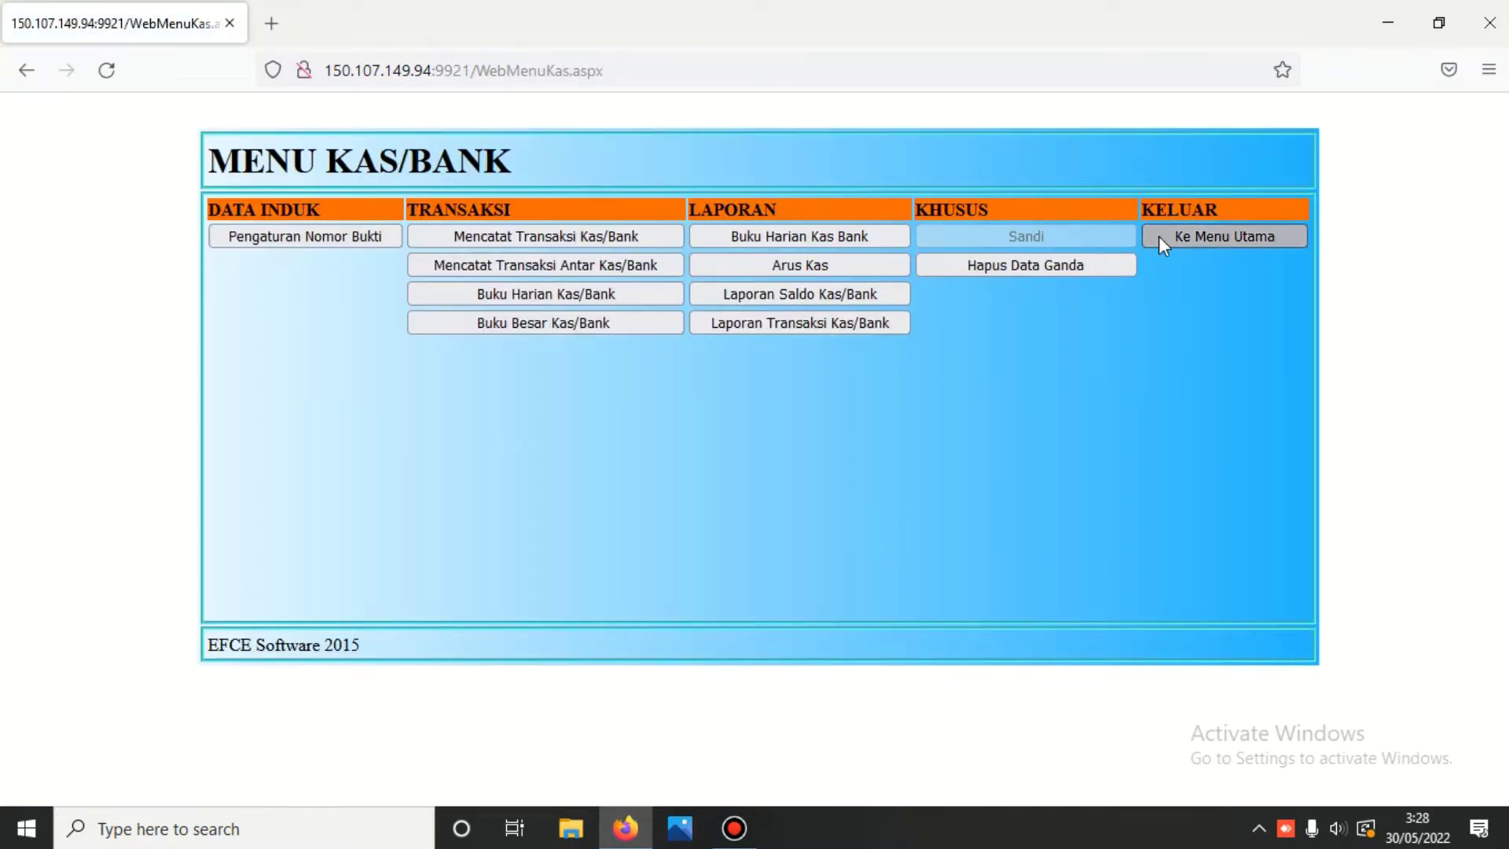
{"action": "left_click", "coordinate": [1158, 236]}
{"action": "left_click", "coordinate": [696, 276]}
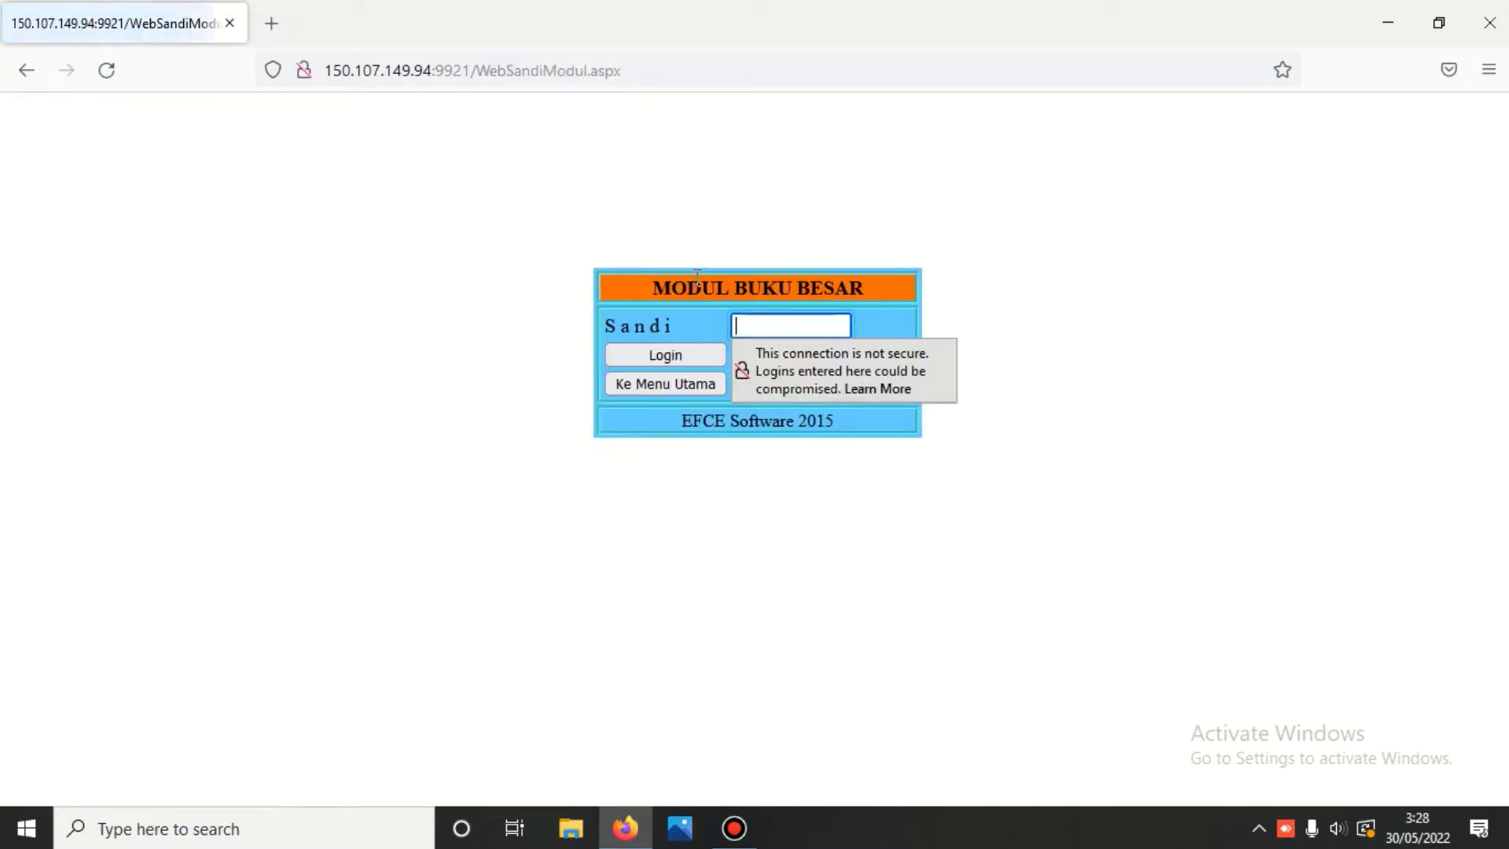
{"action": "type", "text": "***"}
{"action": "key", "text": "Return"}
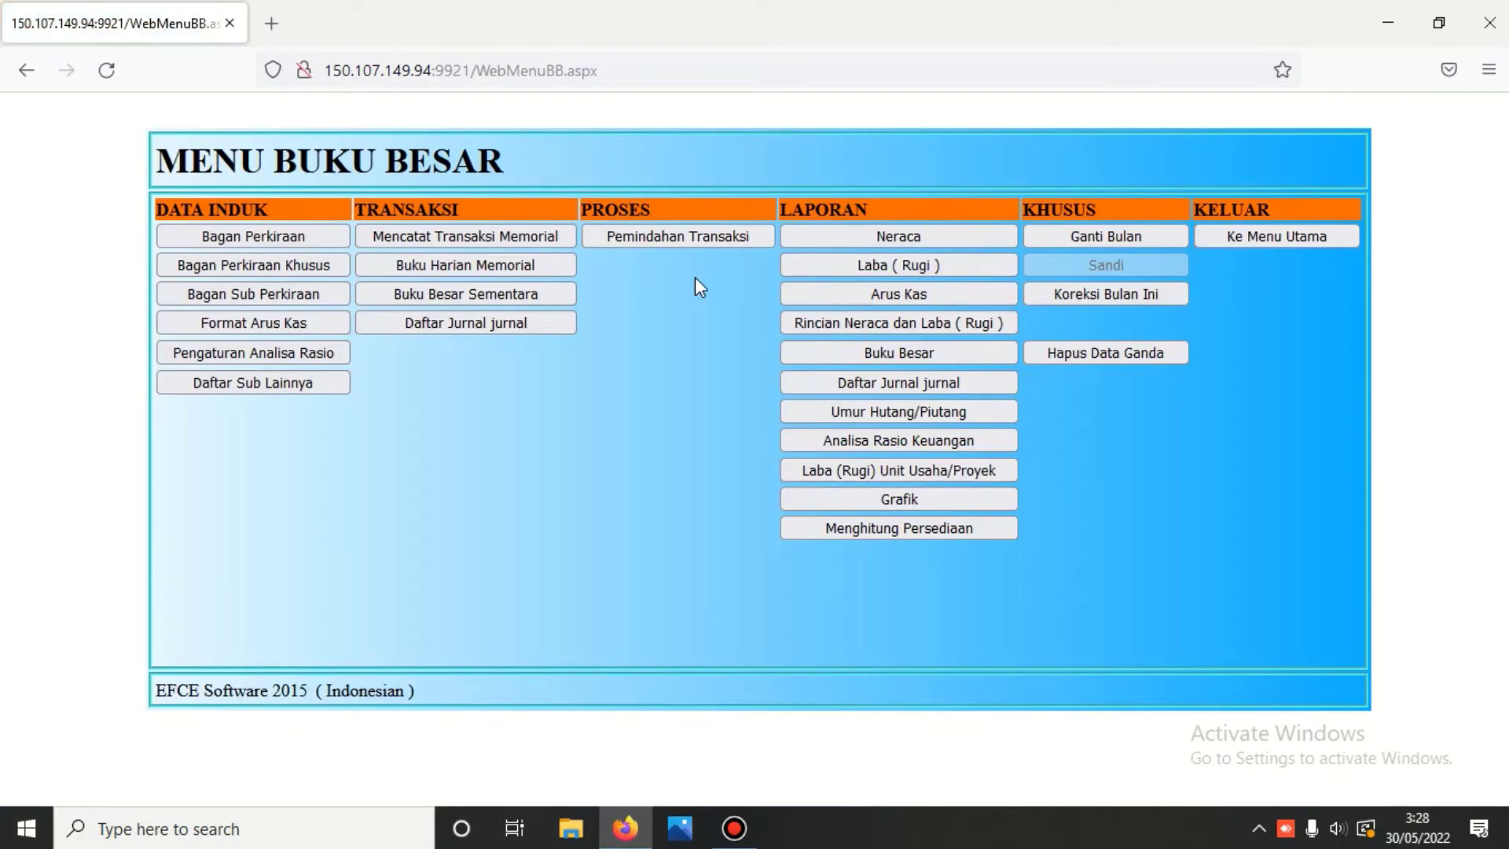
- Flag Kas Besar 1101.002 and Kas Kecil 1101.001 as KB=Kas/Bank in Bagan Perkiraan Khusus
{"action": "left_click", "coordinate": [328, 263]}
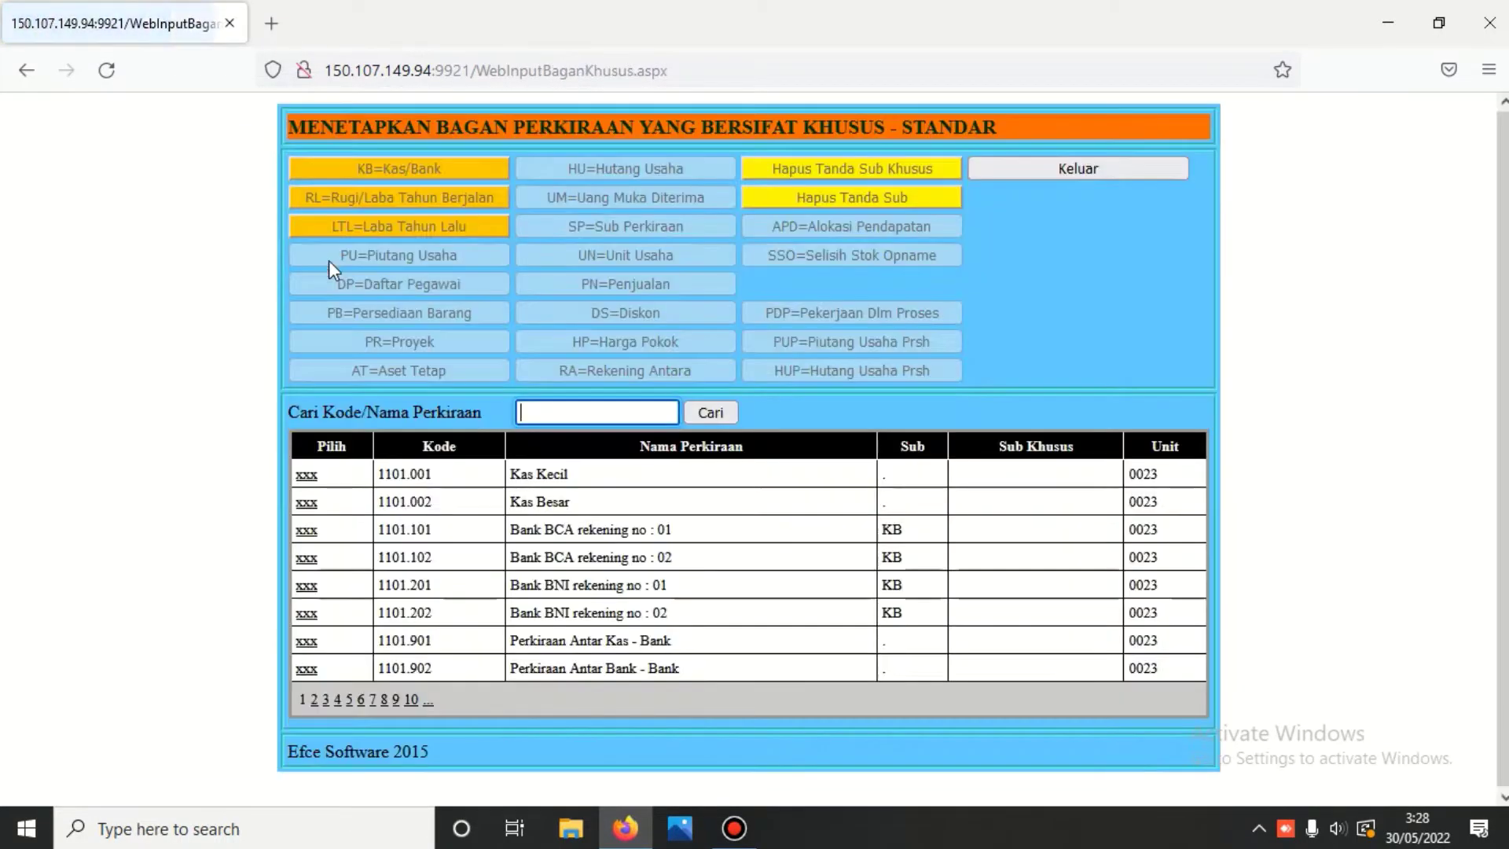
{"action": "left_click", "coordinate": [308, 503]}
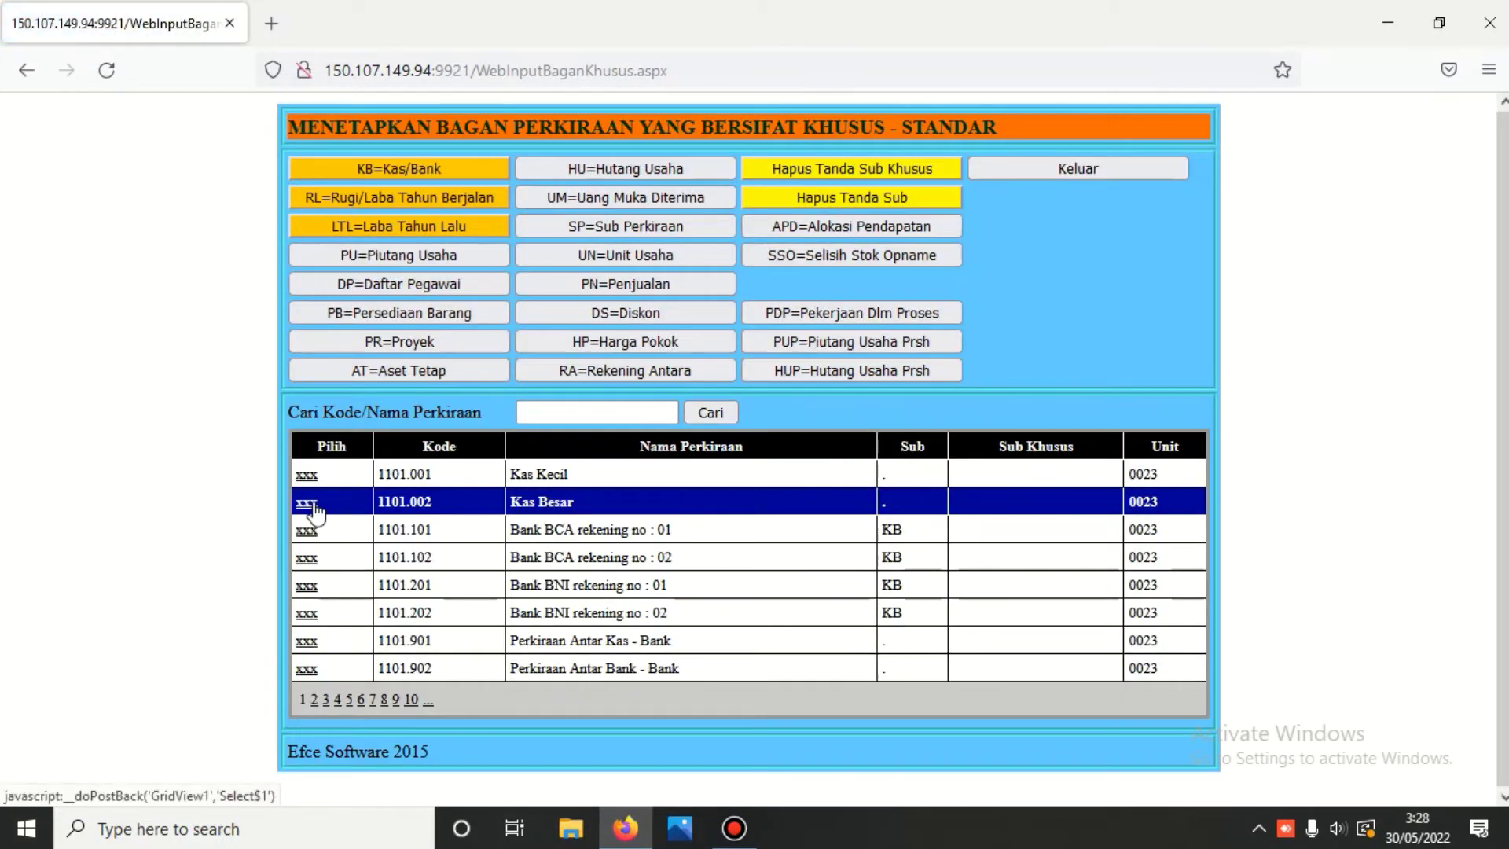
{"action": "left_click", "coordinate": [451, 169]}
{"action": "left_click", "coordinate": [307, 475]}
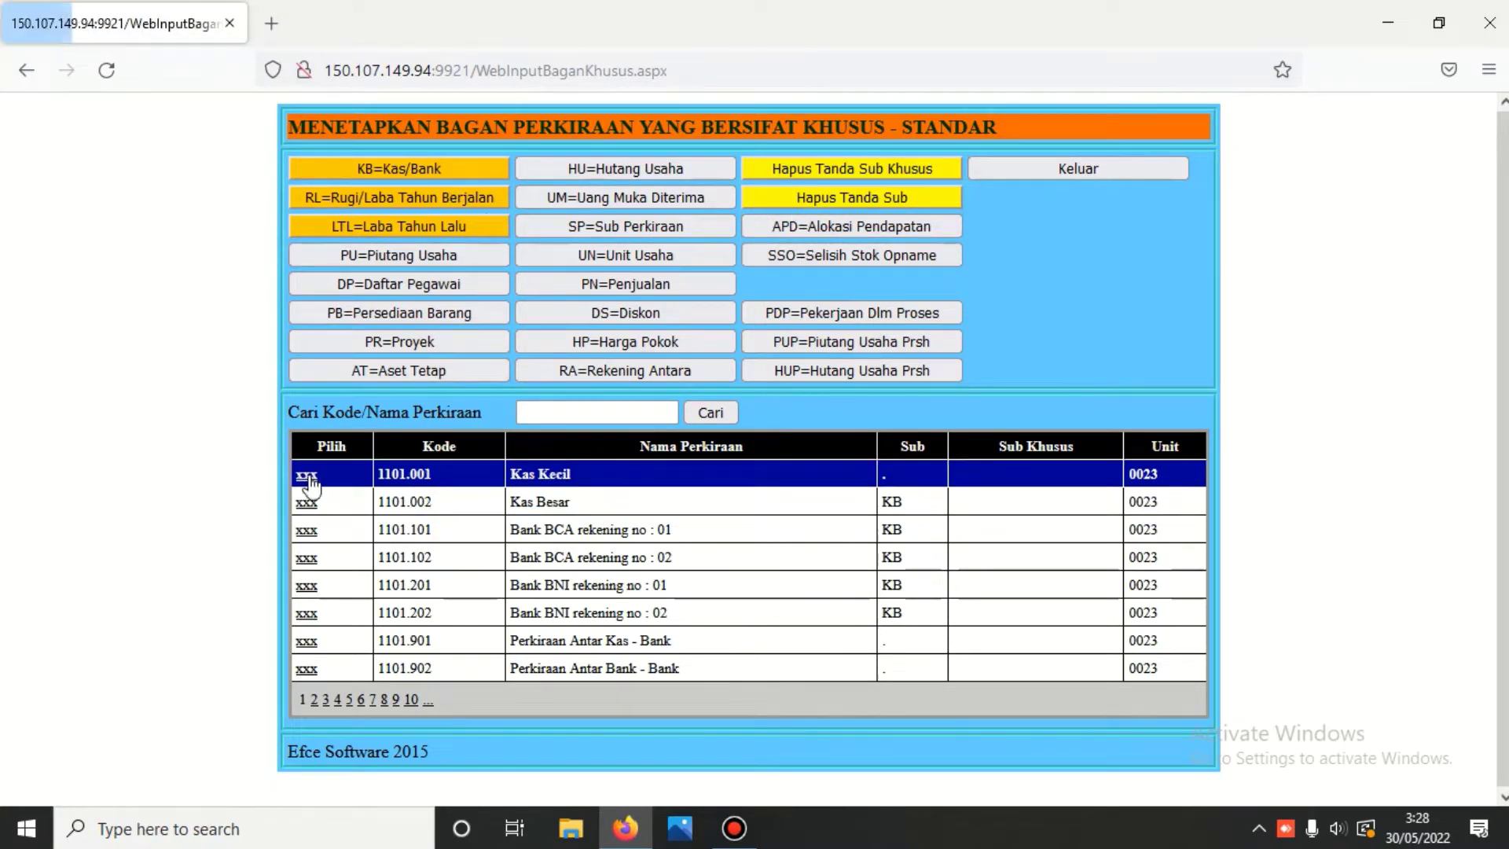
{"action": "left_click", "coordinate": [431, 168]}
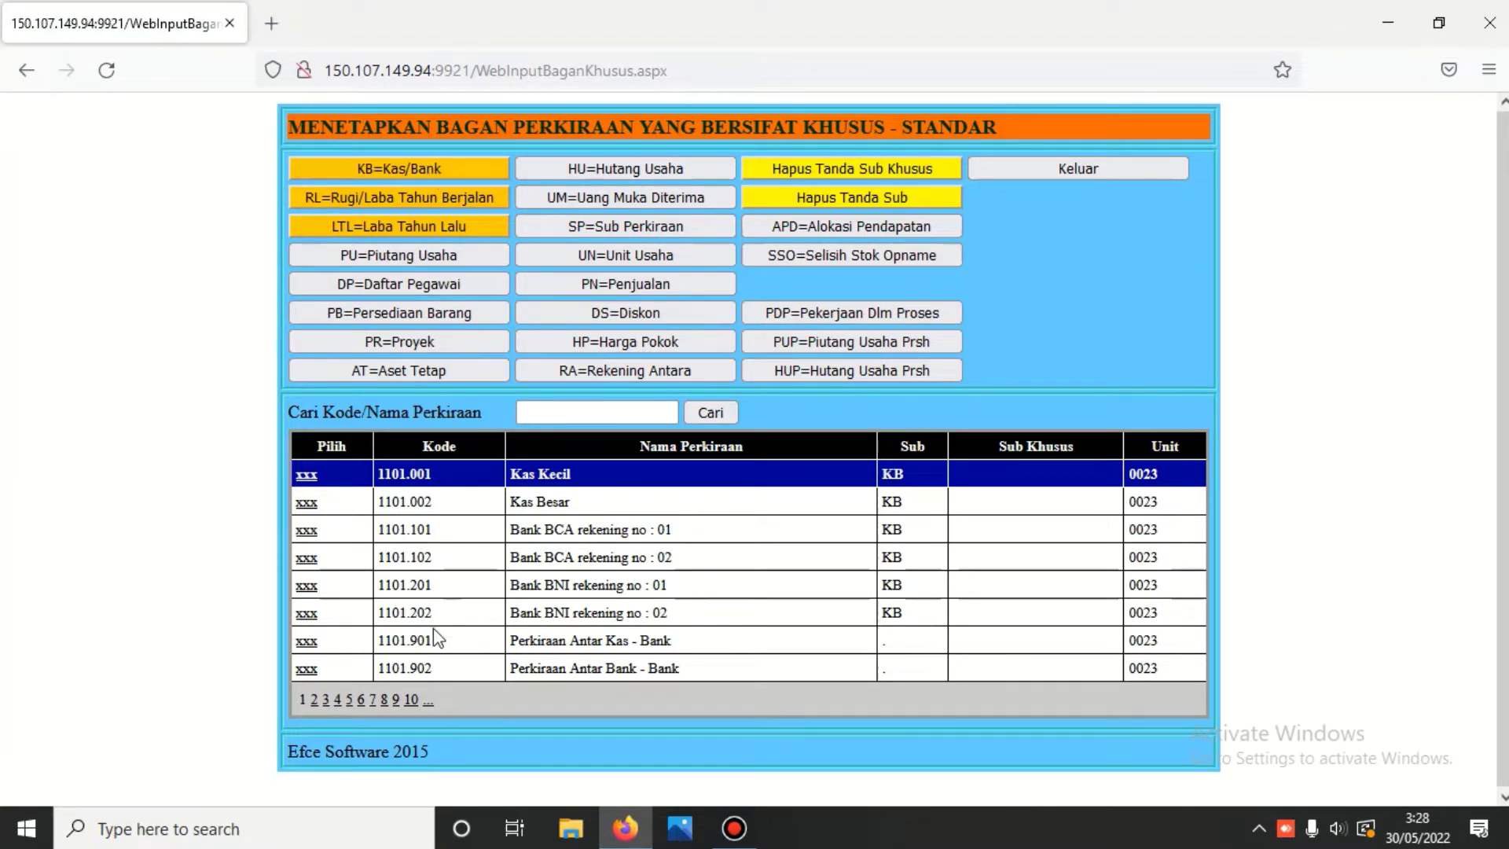
{"action": "left_click", "coordinate": [1018, 168]}
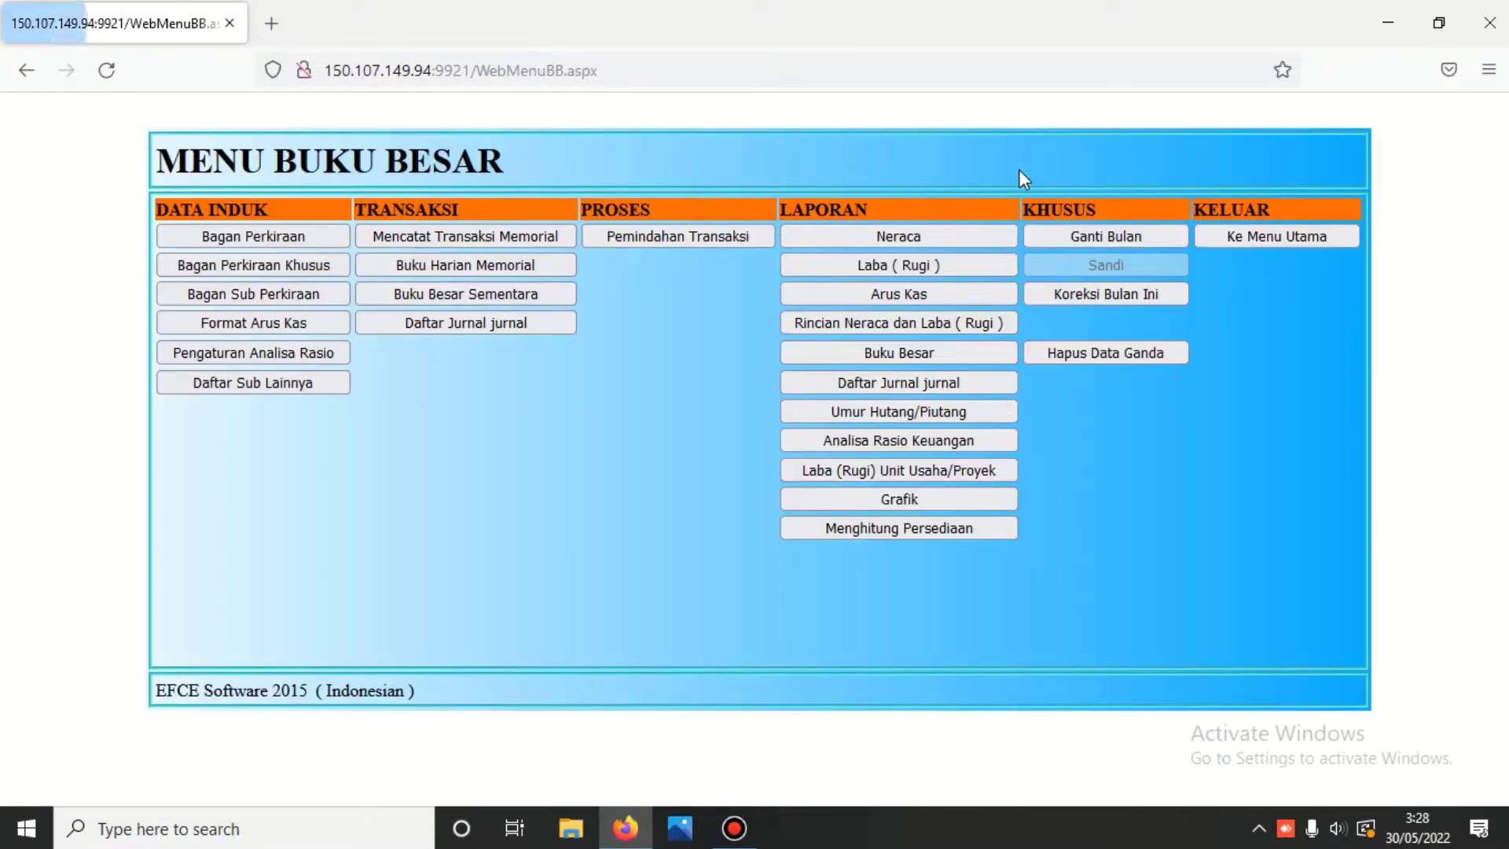
- List the Aset Lancar > Kas dan Setara Kas accounts and load 1101.202 Bank BNI rekening no : 02
{"action": "left_click", "coordinate": [315, 236]}
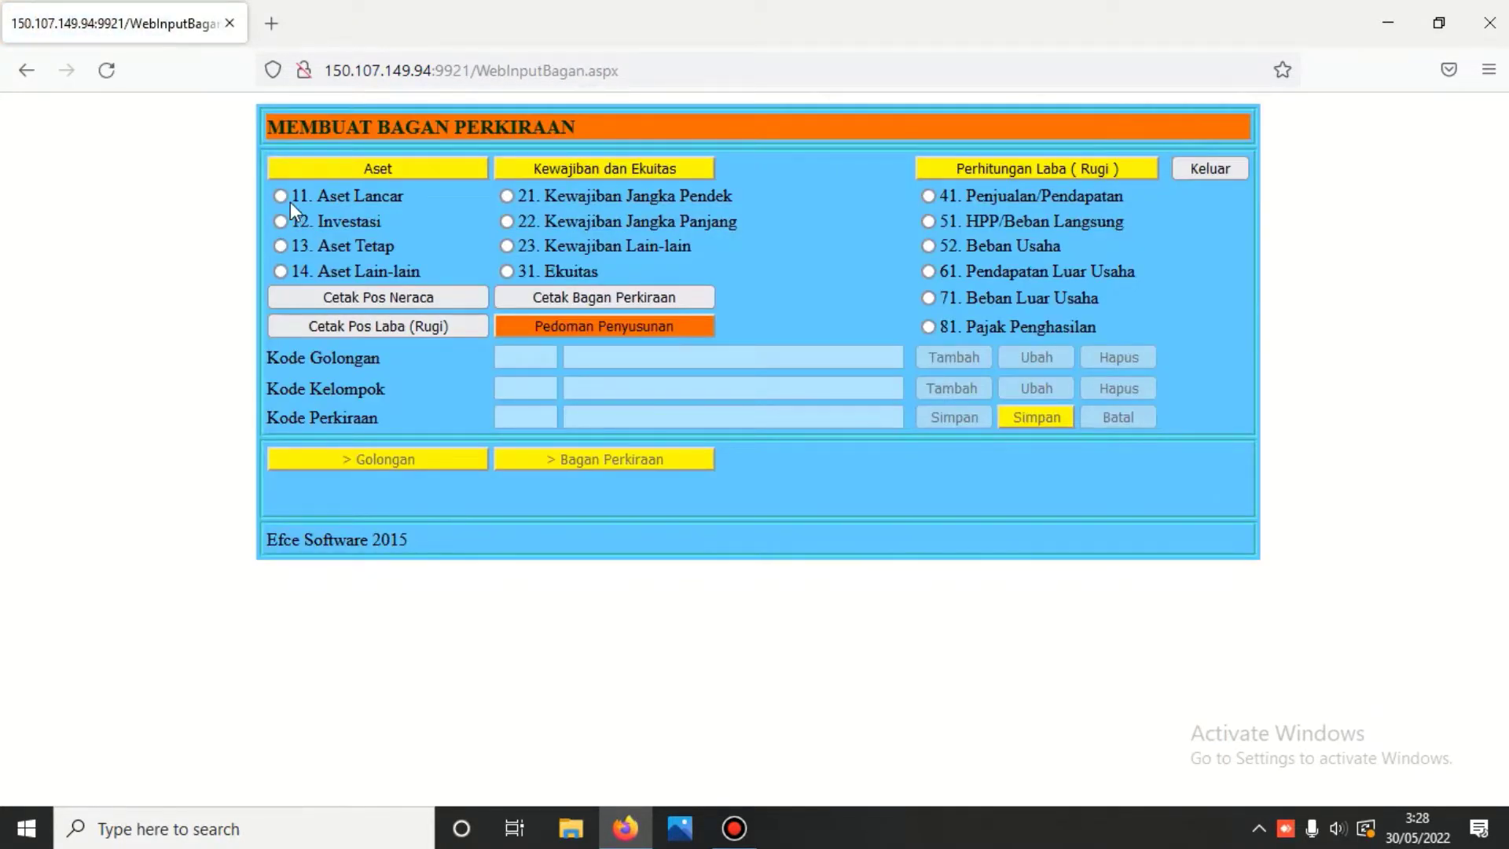
{"action": "left_click", "coordinate": [279, 196]}
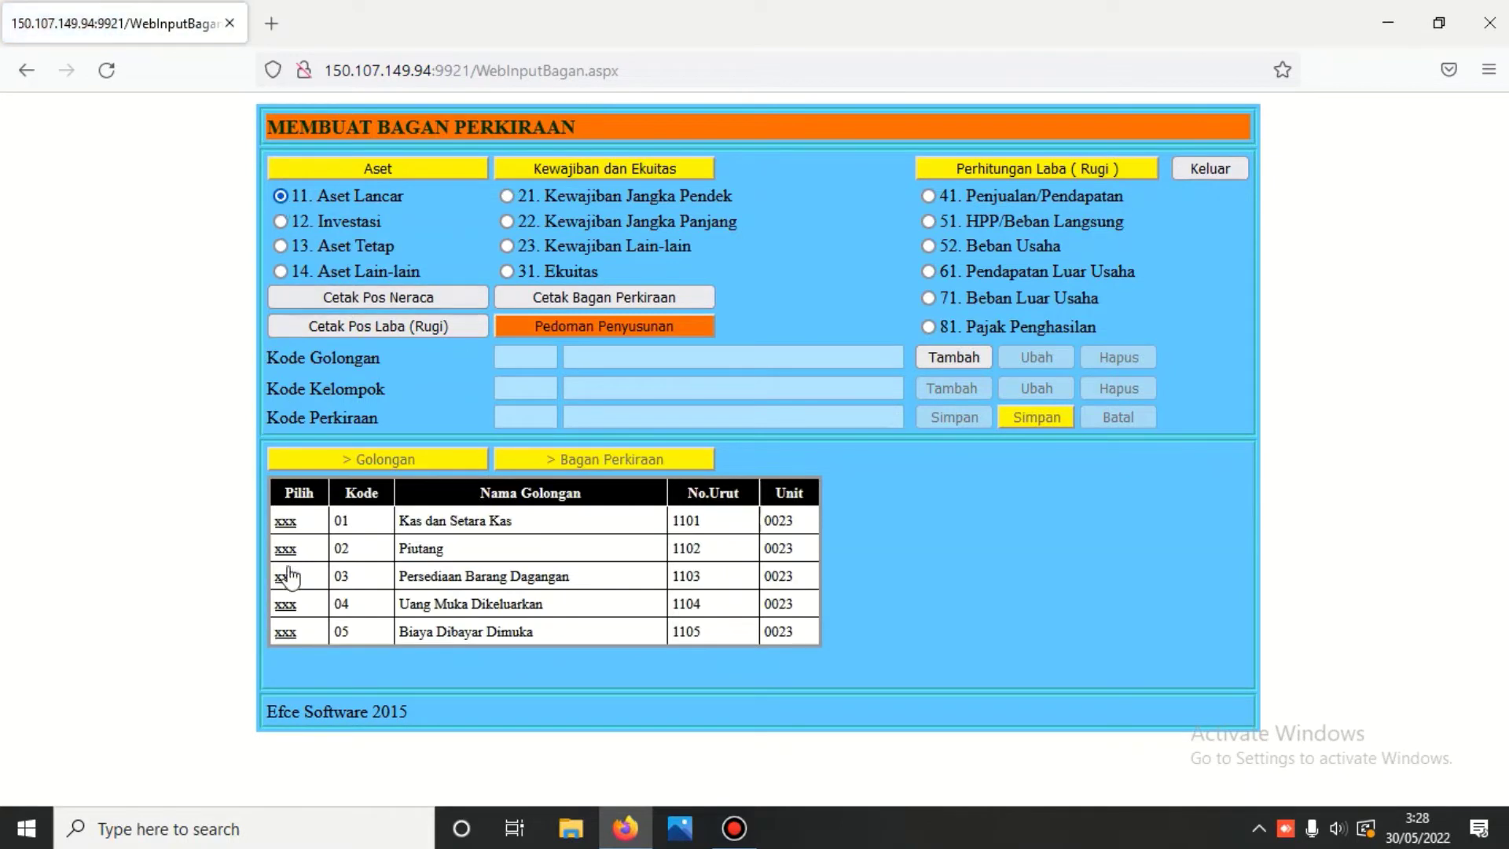
{"action": "left_click", "coordinate": [286, 521]}
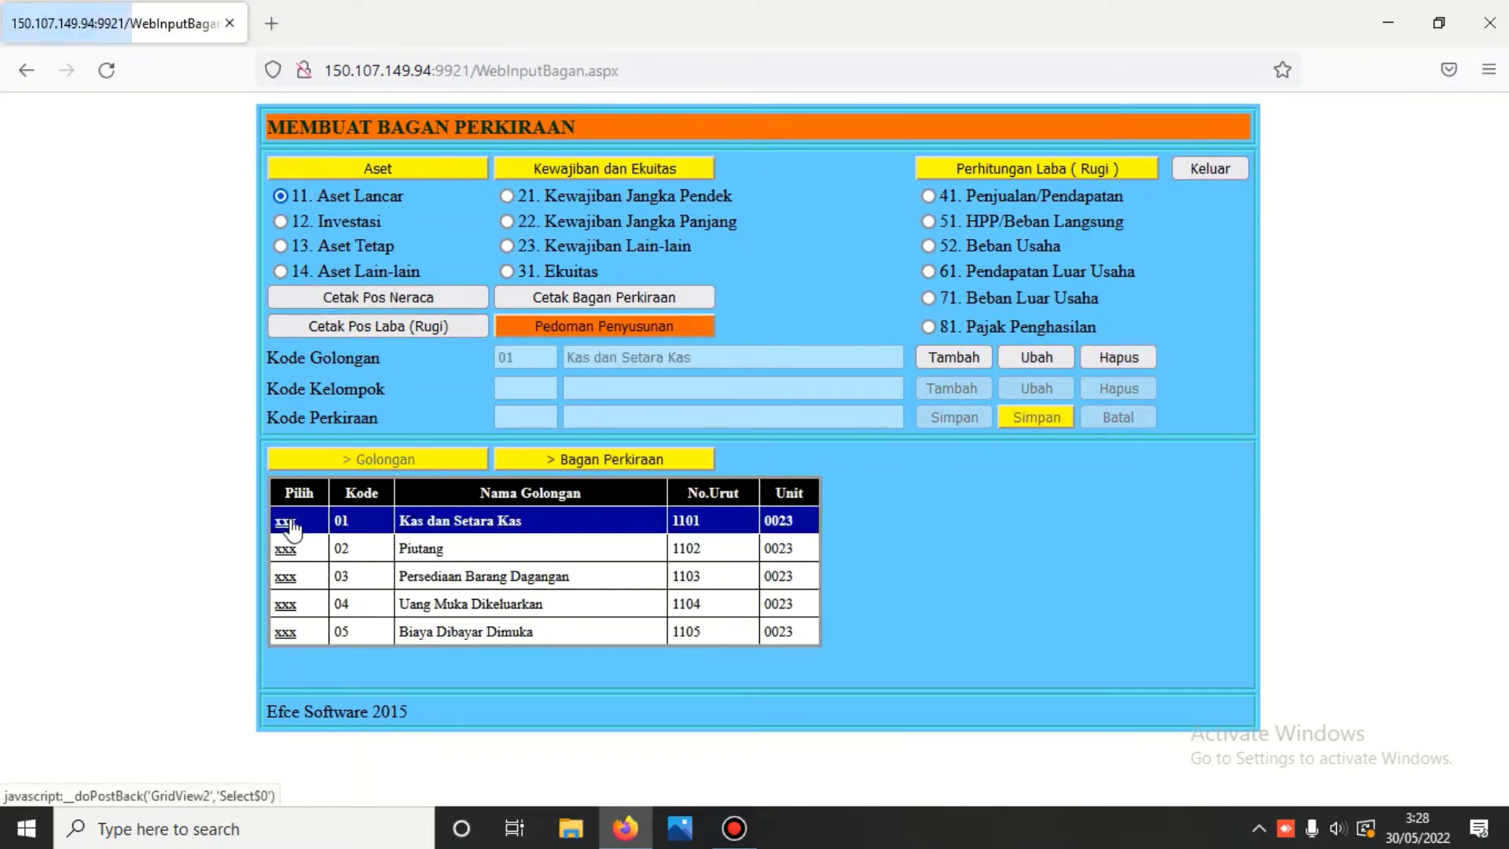
{"action": "left_click", "coordinate": [541, 463]}
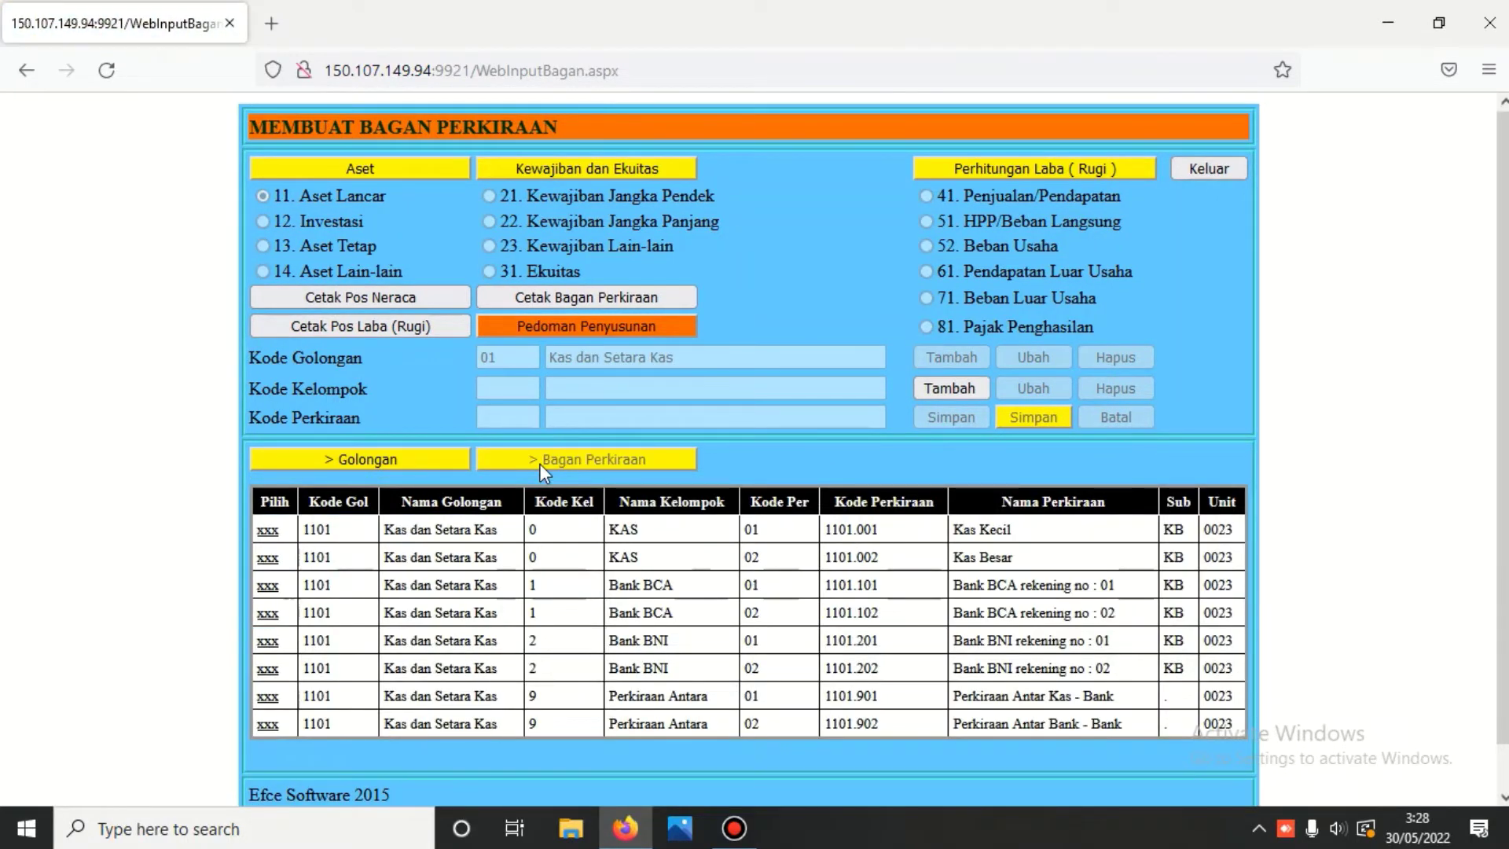
{"action": "scroll", "coordinate": [582, 516], "scroll_direction": "down", "scroll_amount": 1}
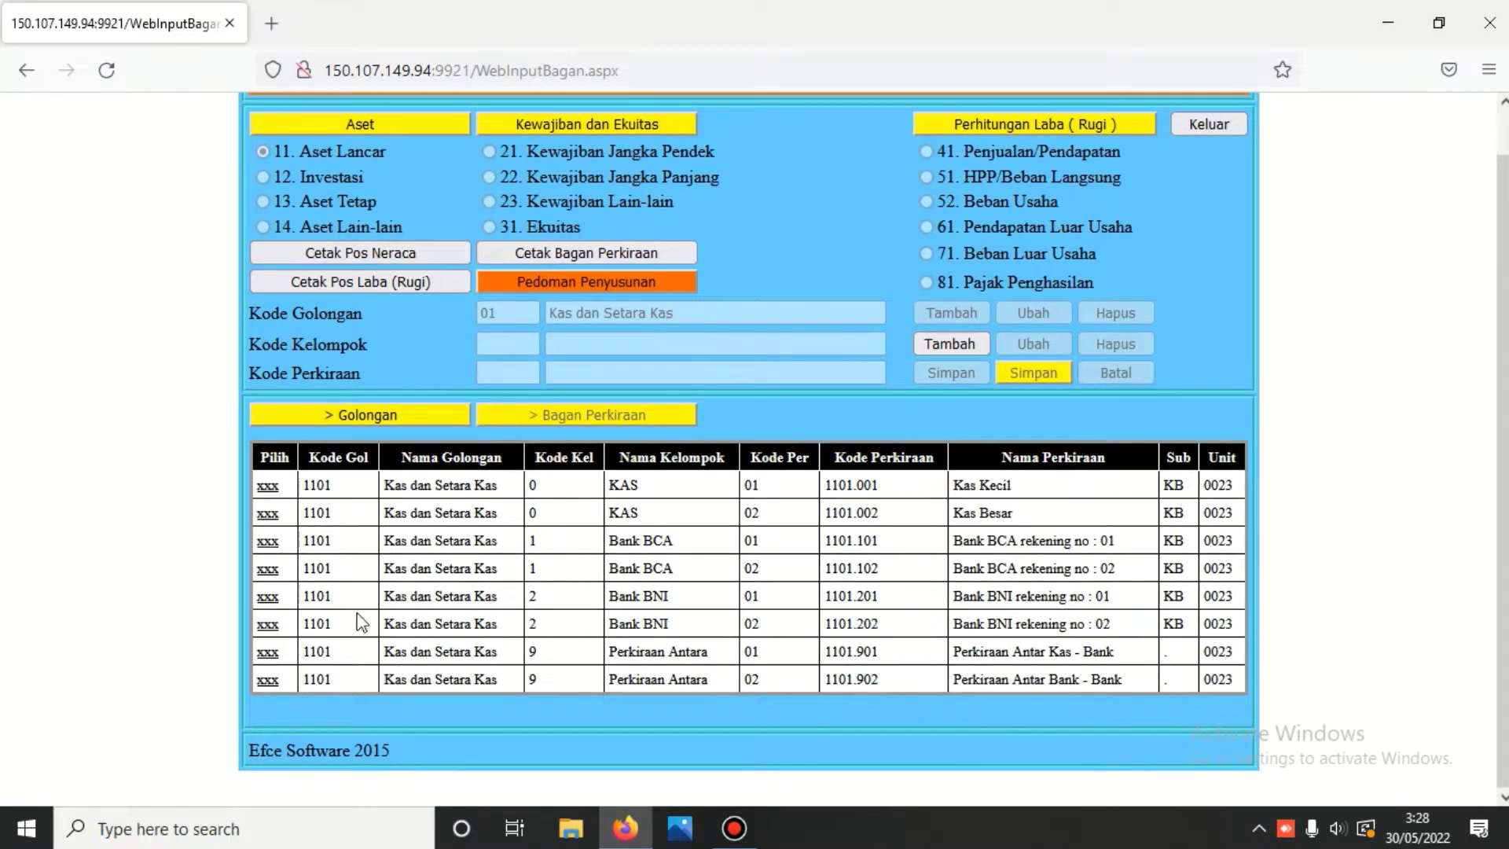
{"action": "left_click", "coordinate": [268, 626]}
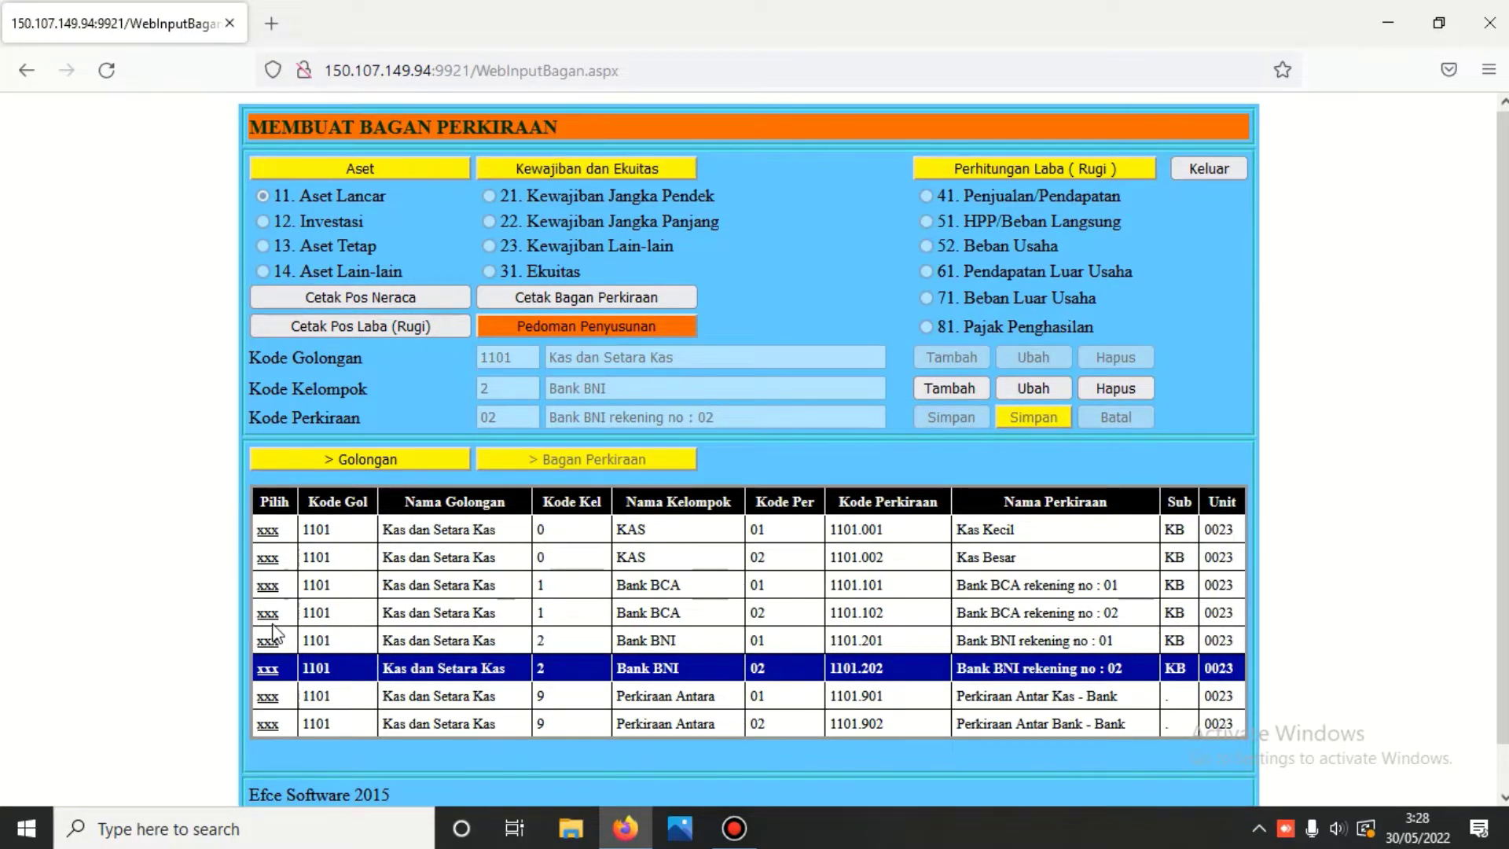
- Start a new group entry with Kode Kelompok 3 named 'Bank Mandiri'
{"action": "left_click", "coordinate": [951, 389]}
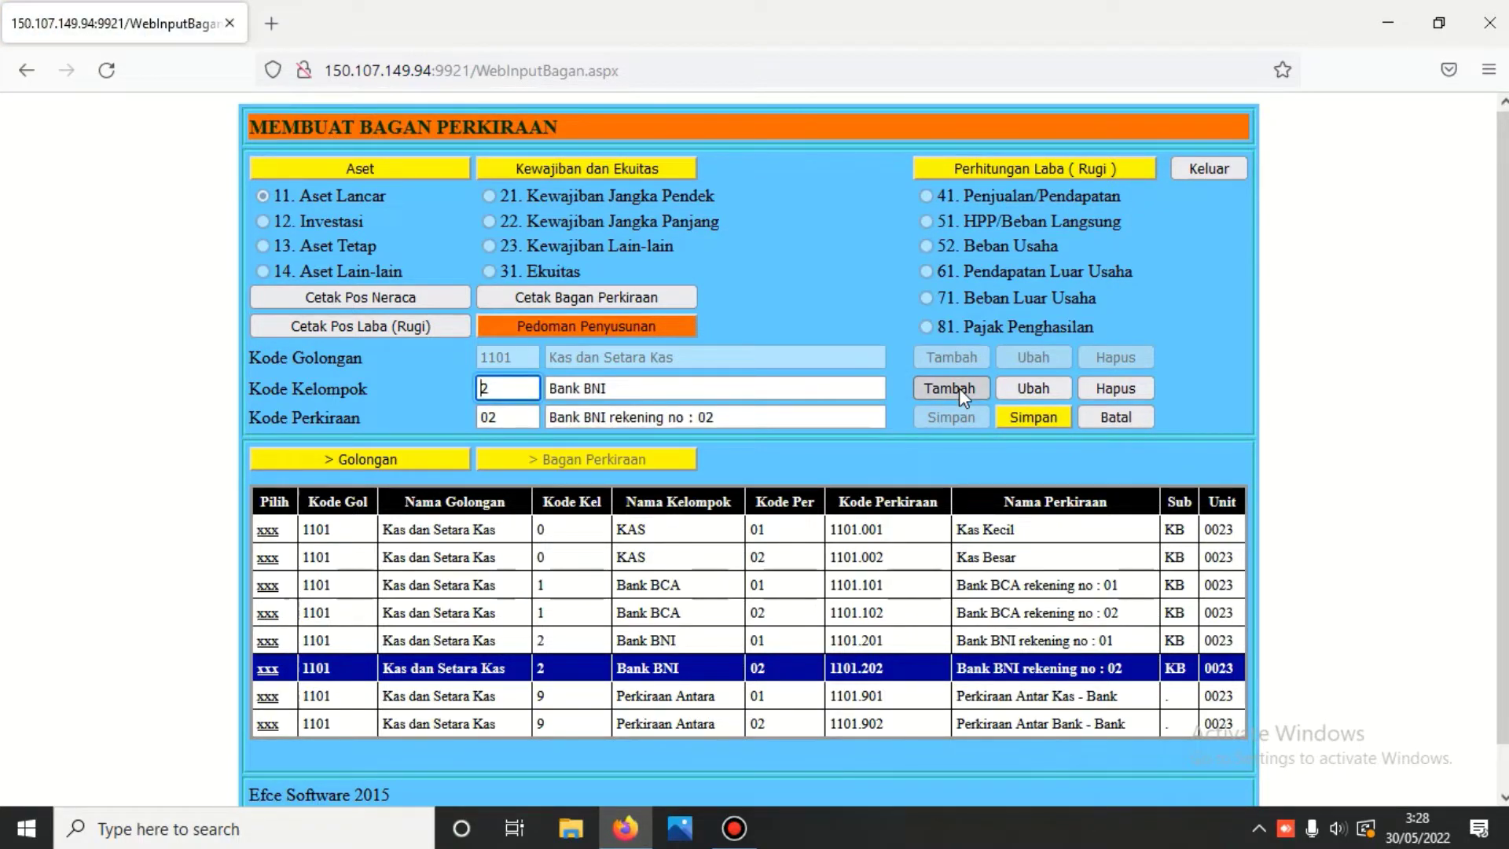
{"action": "key", "text": "Delete"}
{"action": "type", "text": "3"}
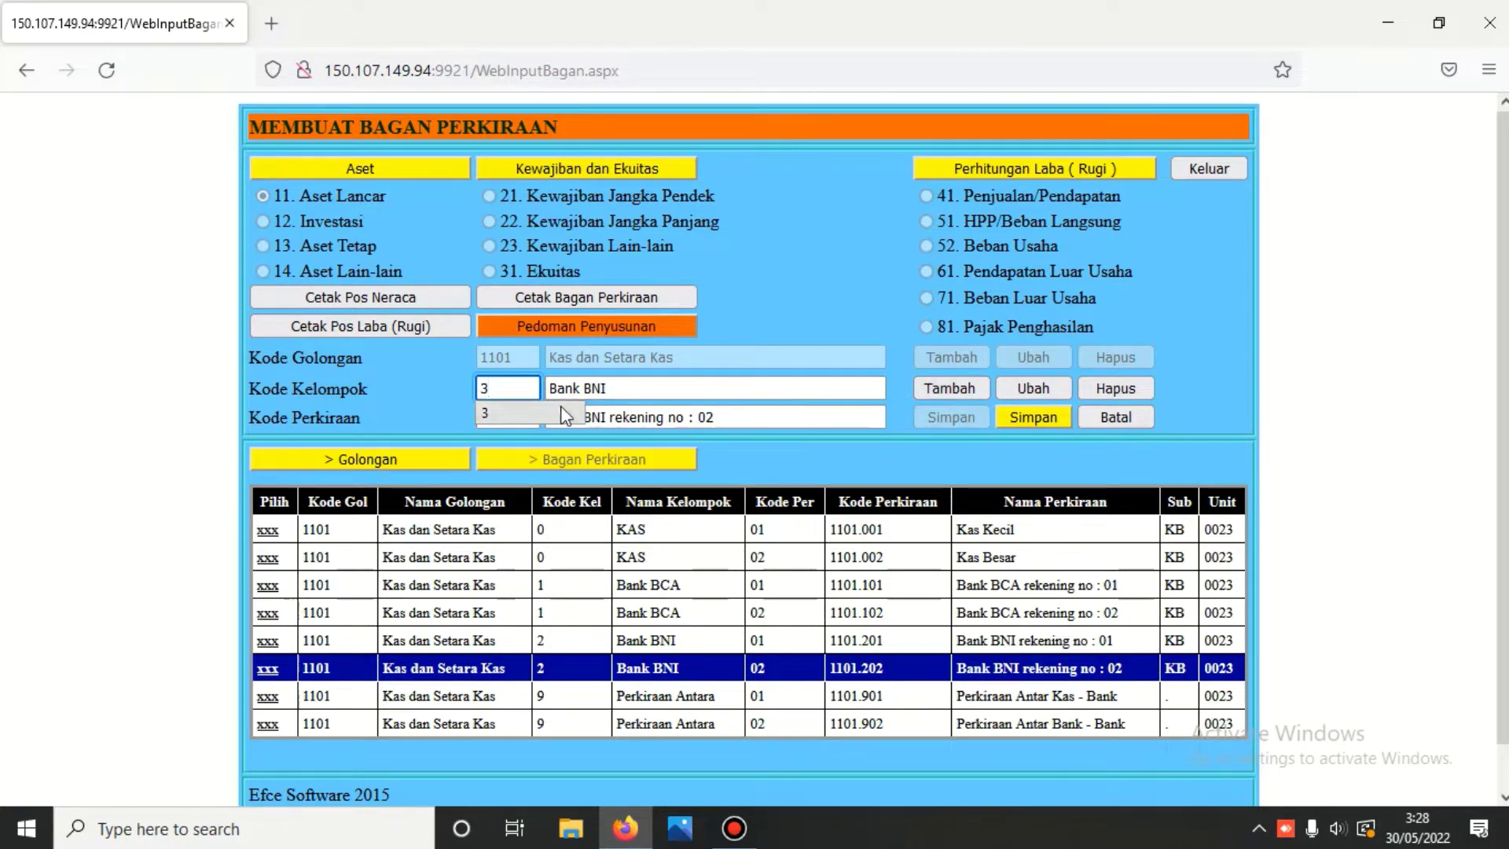
{"action": "left_click", "coordinate": [616, 389]}
{"action": "key", "text": "BackSpace"}
{"action": "key", "text": "BackSpace"}
{"action": "key", "text": "BackSpace"}
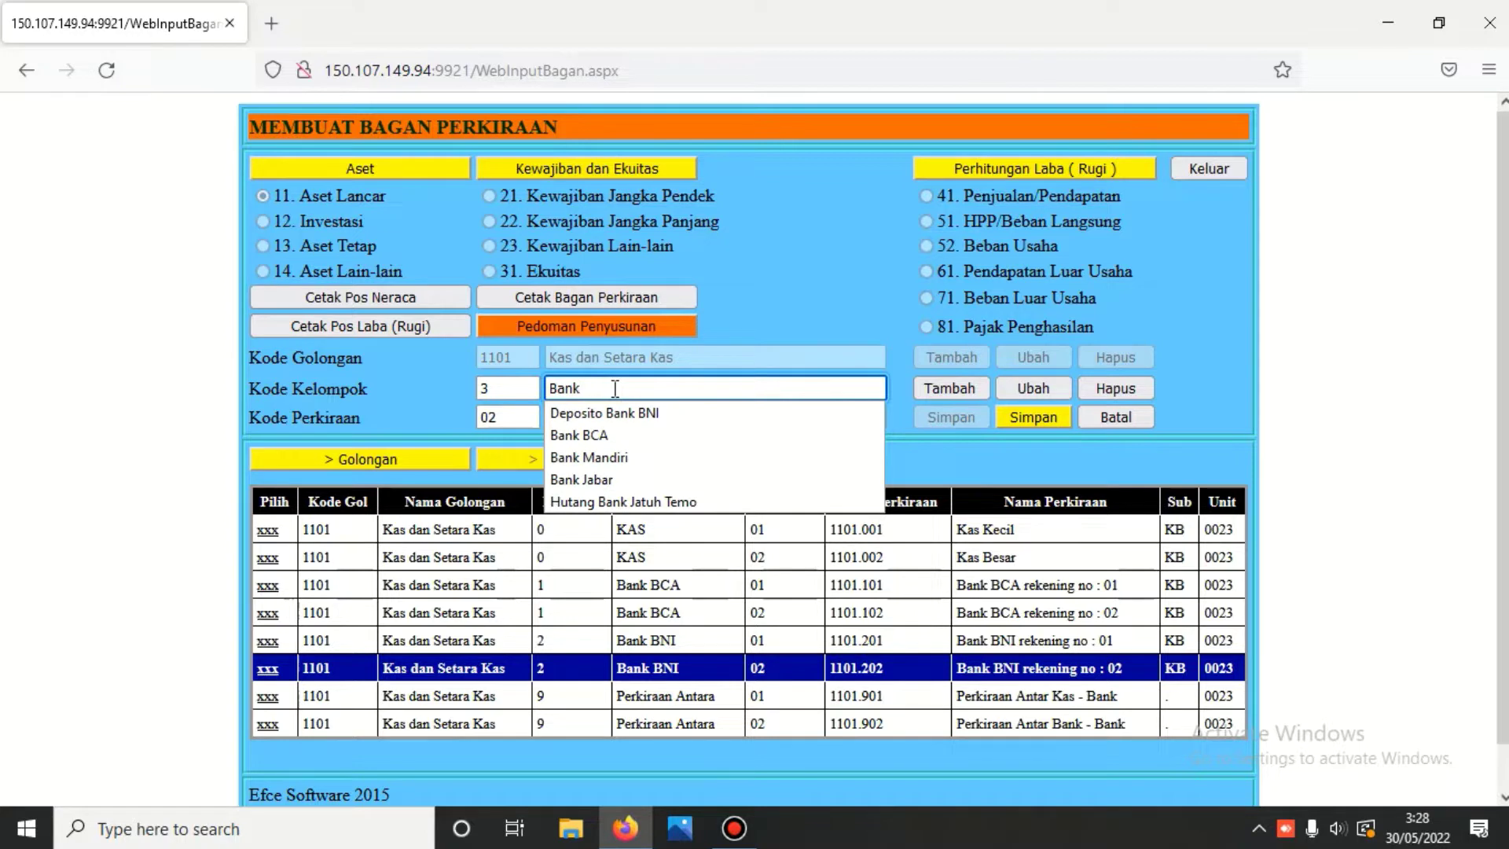
{"action": "type", "text": "Ma"}
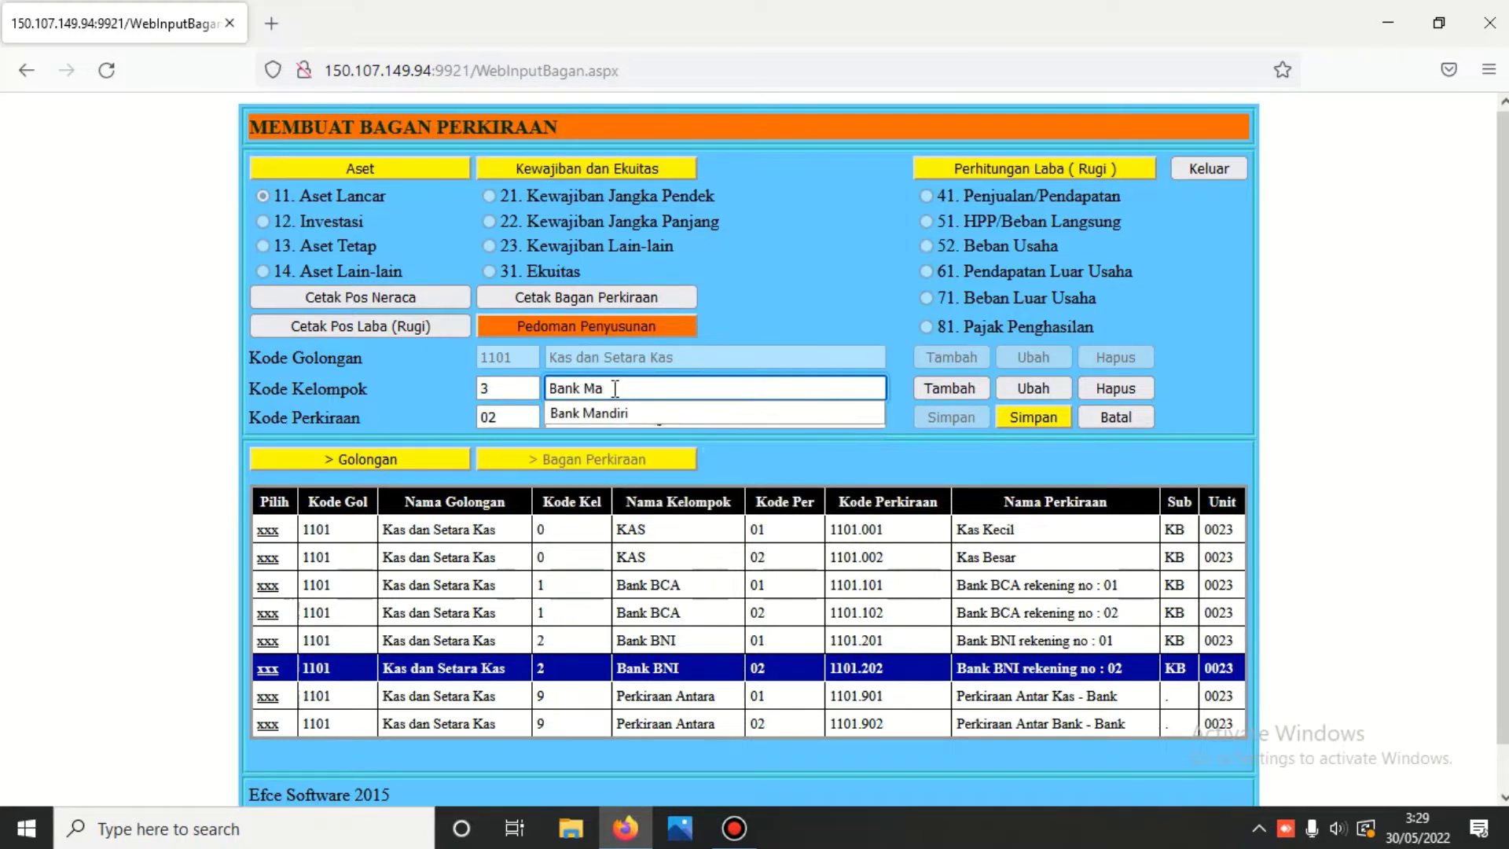
{"action": "type", "text": "ndiri"}
- Set account code 01 named 'Bank Mandiri rekening no : 01' and save it
{"action": "left_click", "coordinate": [506, 417]}
{"action": "key", "text": "BackSpace"}
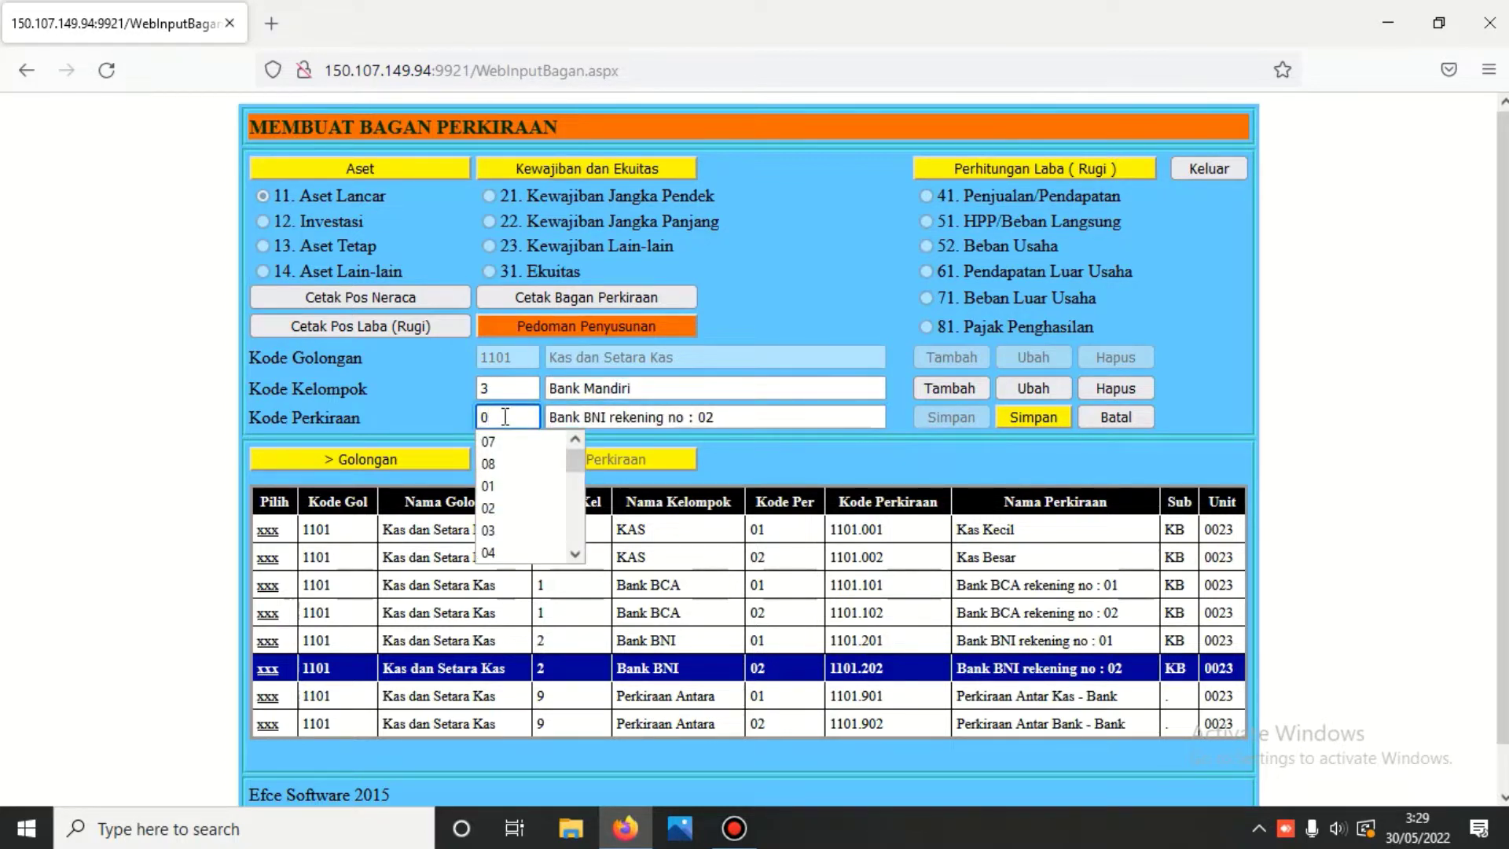
{"action": "type", "text": "1"}
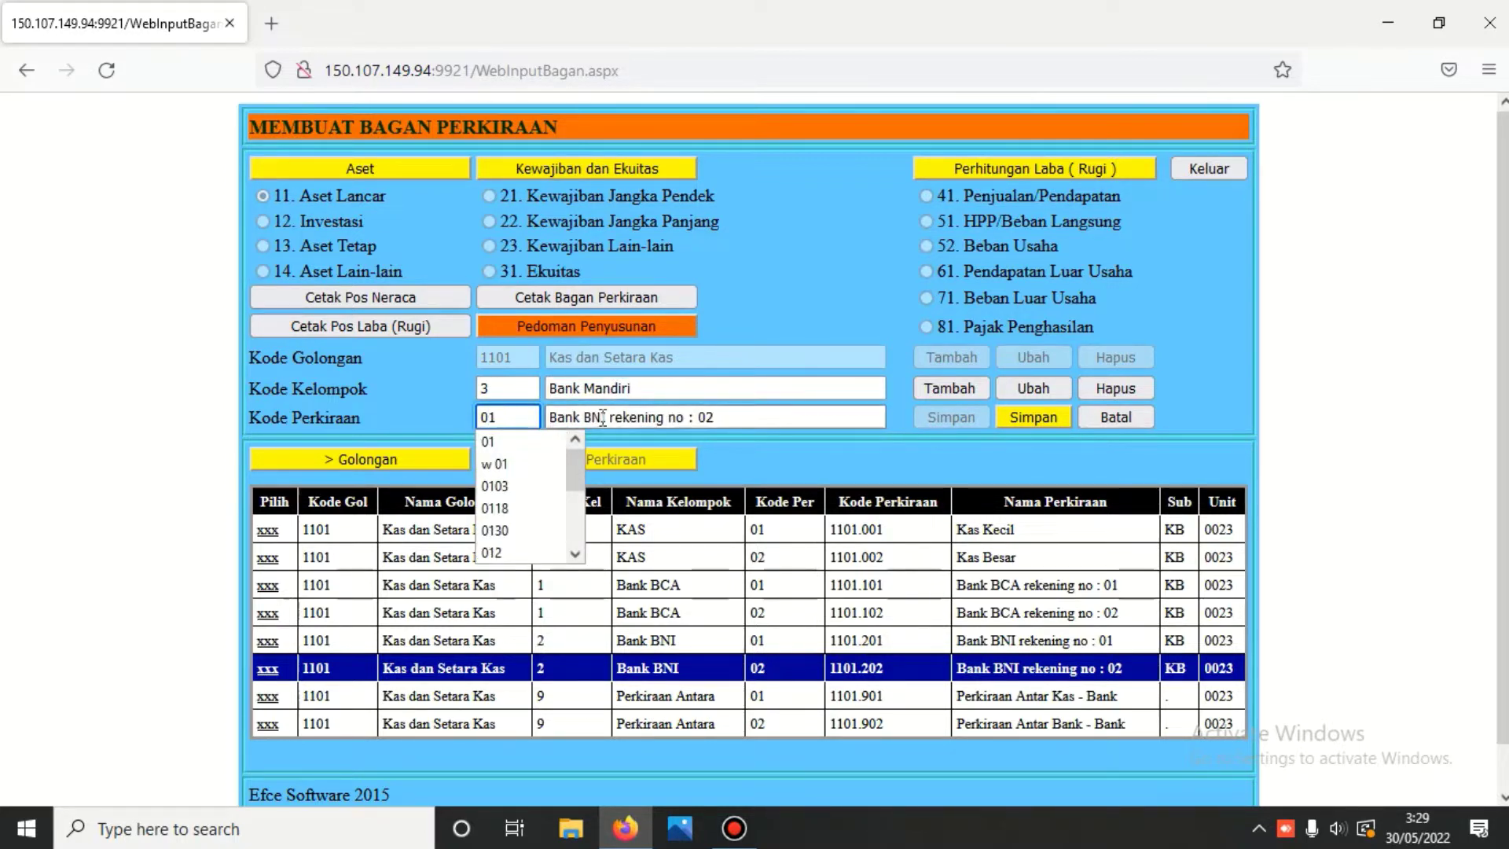
{"action": "left_click", "coordinate": [583, 417]}
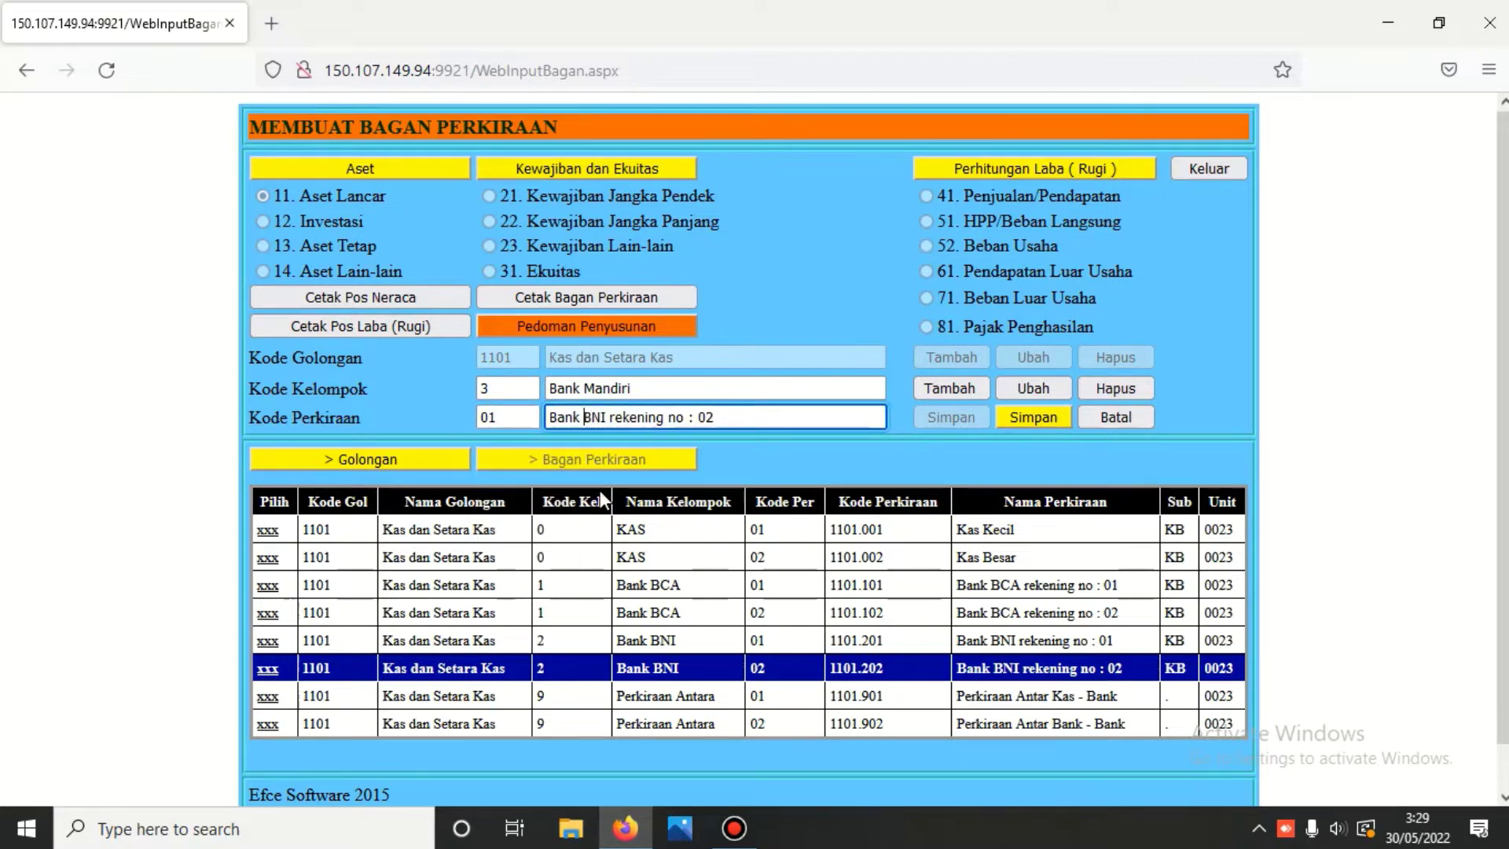
{"action": "type", "text": "M"}
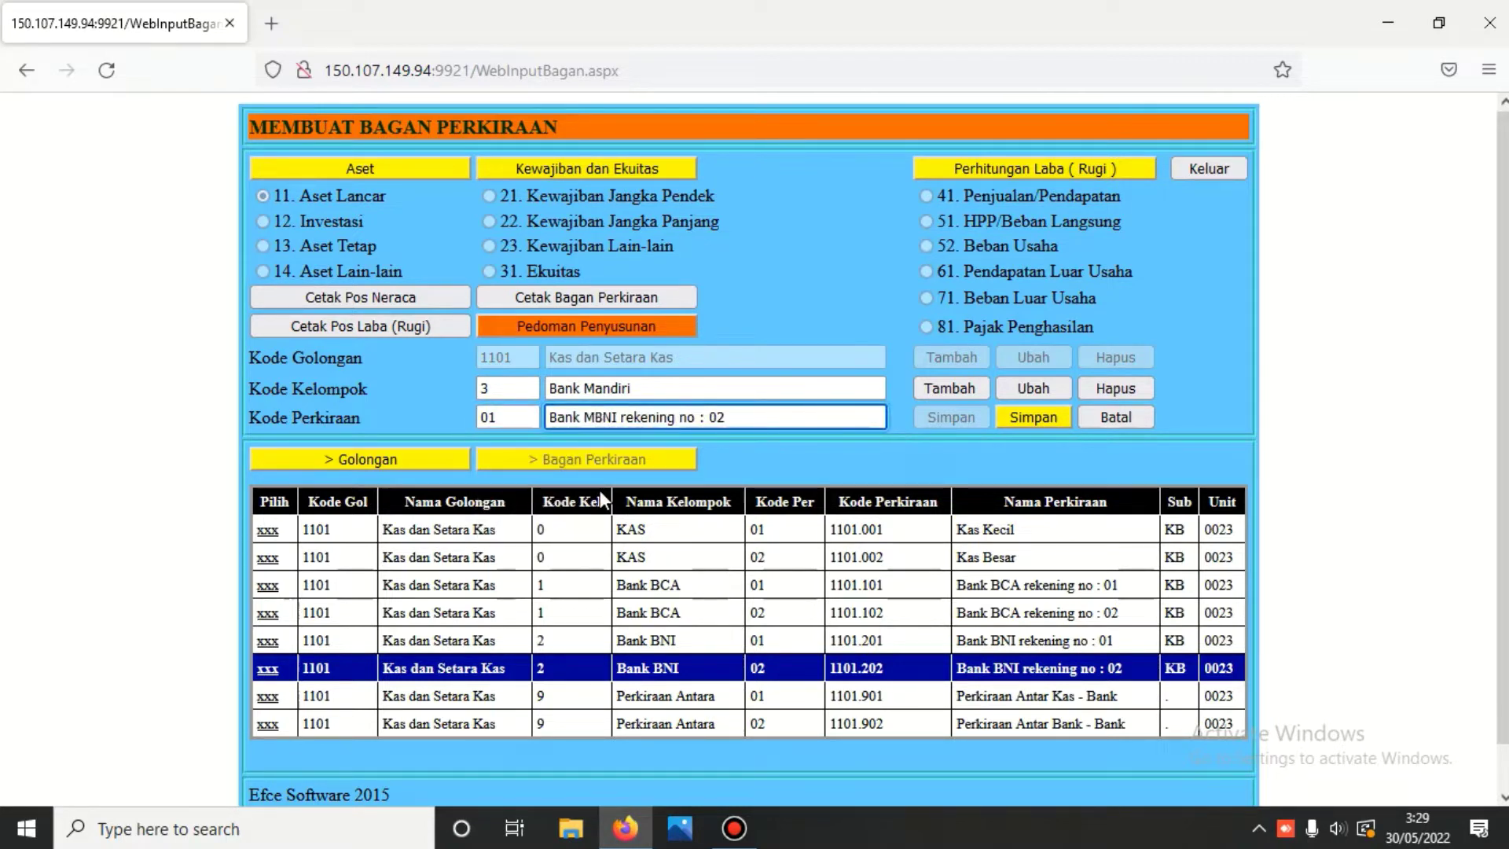
{"action": "type", "text": "and"}
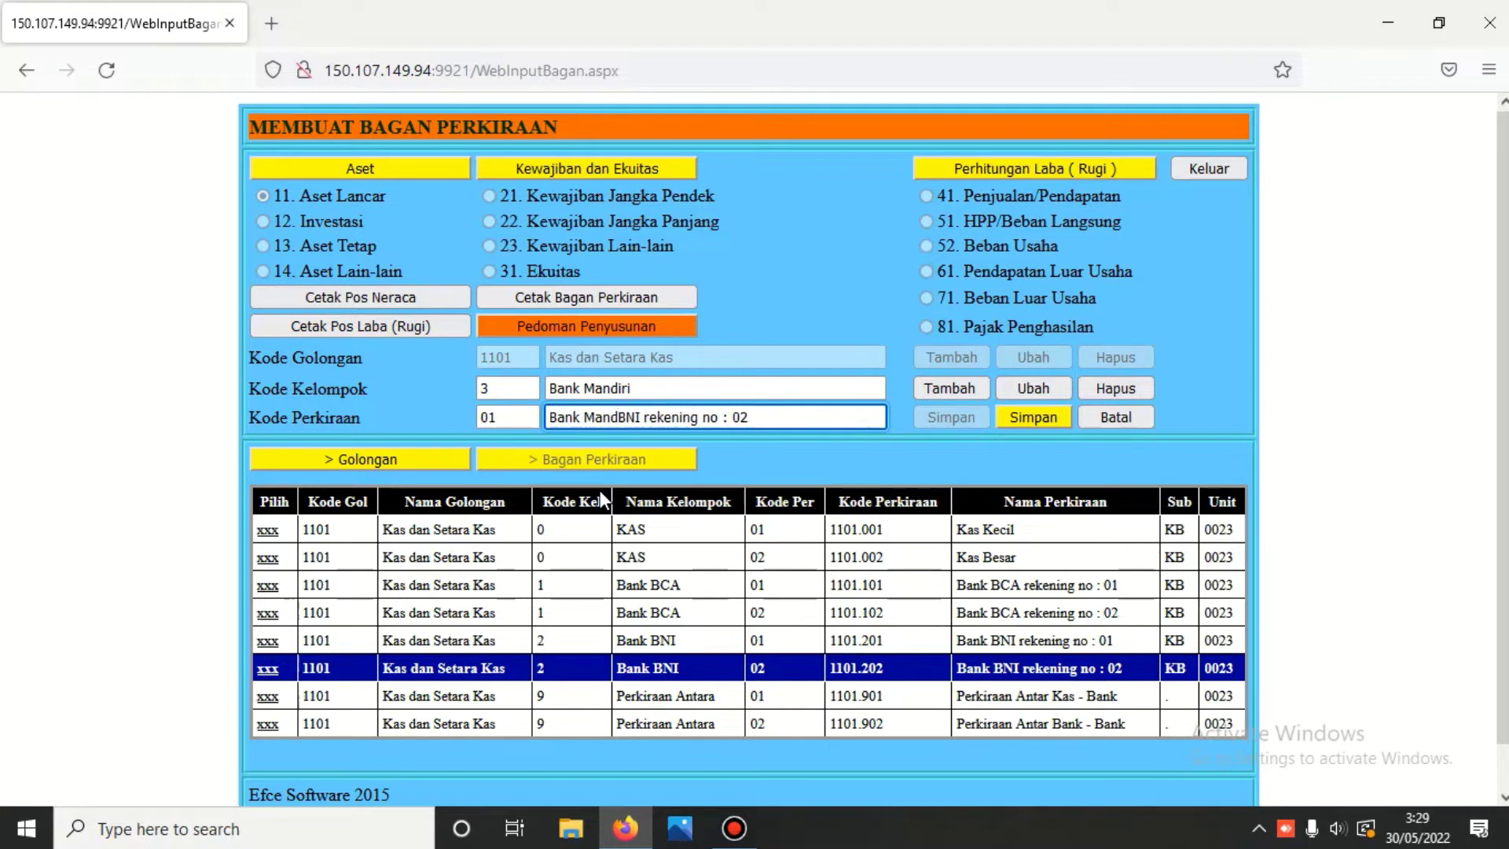
{"action": "type", "text": "iri"}
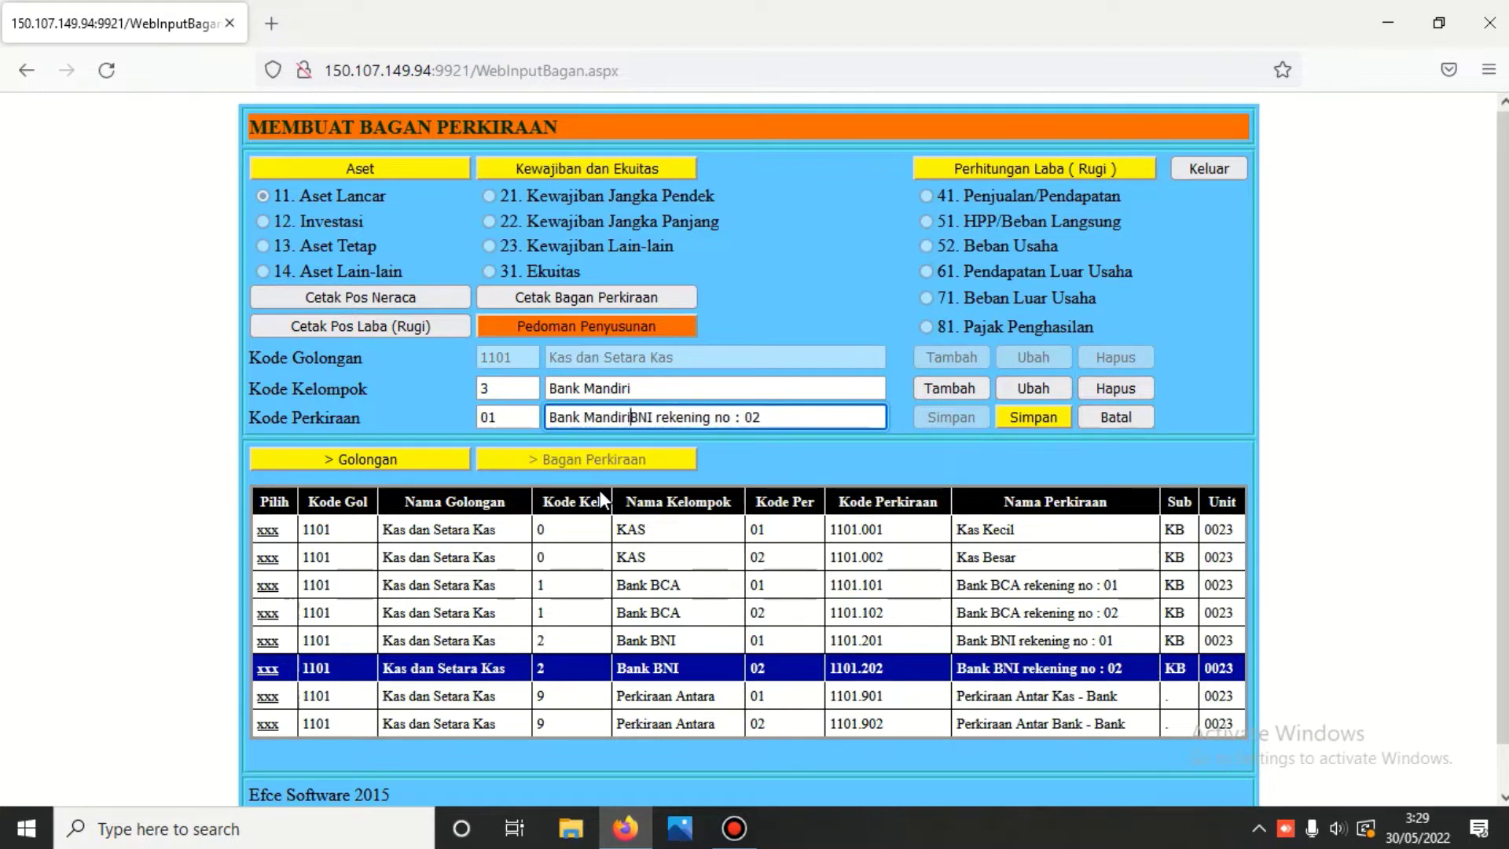
{"action": "key", "text": "Delete"}
{"action": "key", "text": "Delete"}
{"action": "key", "text": "Delete"}
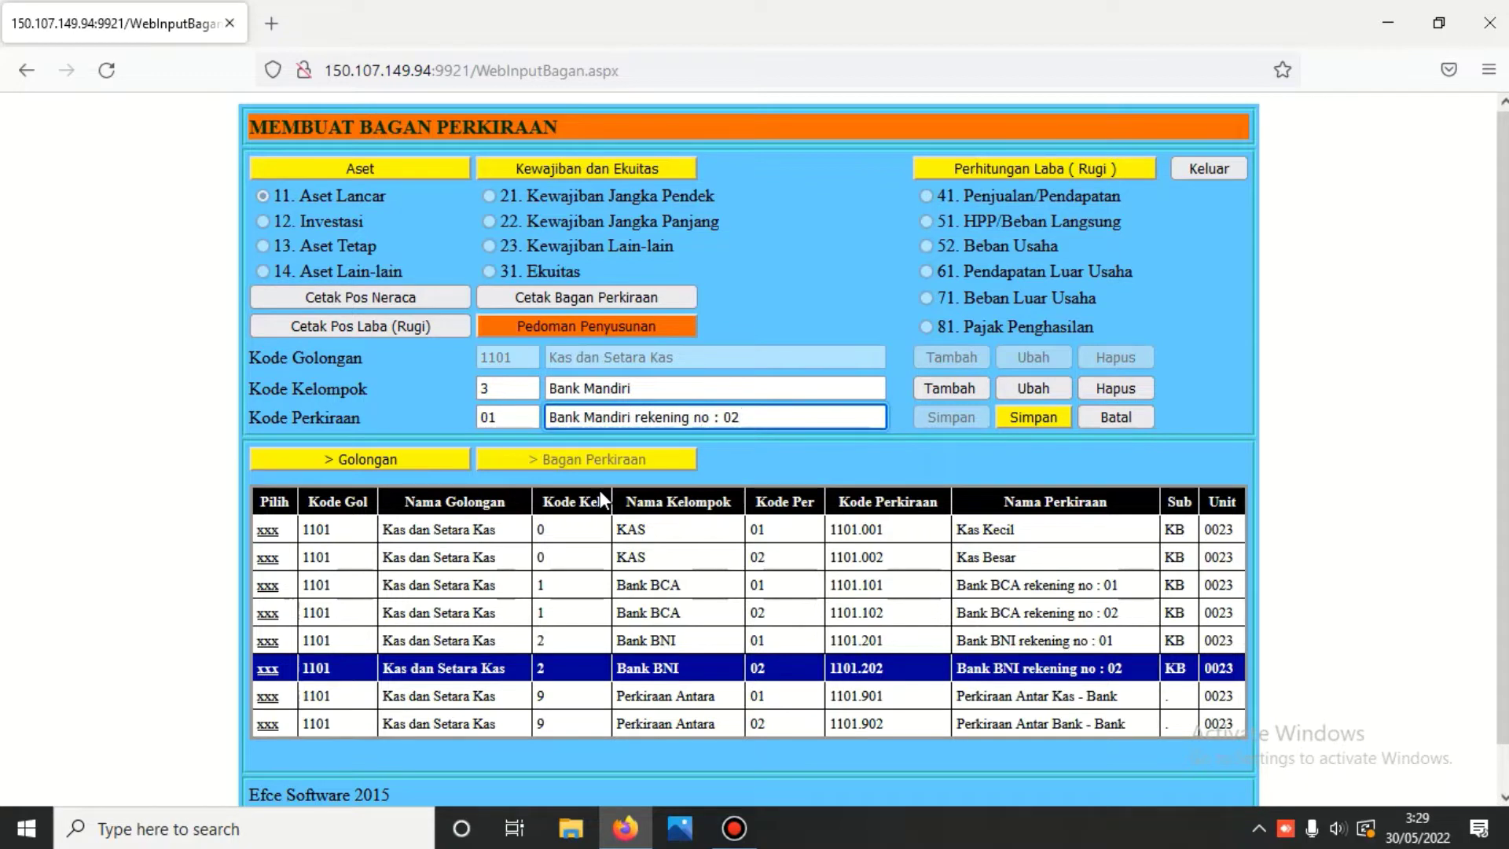
{"action": "key", "text": "BackSpace"}
{"action": "left_click", "coordinate": [1036, 417]}
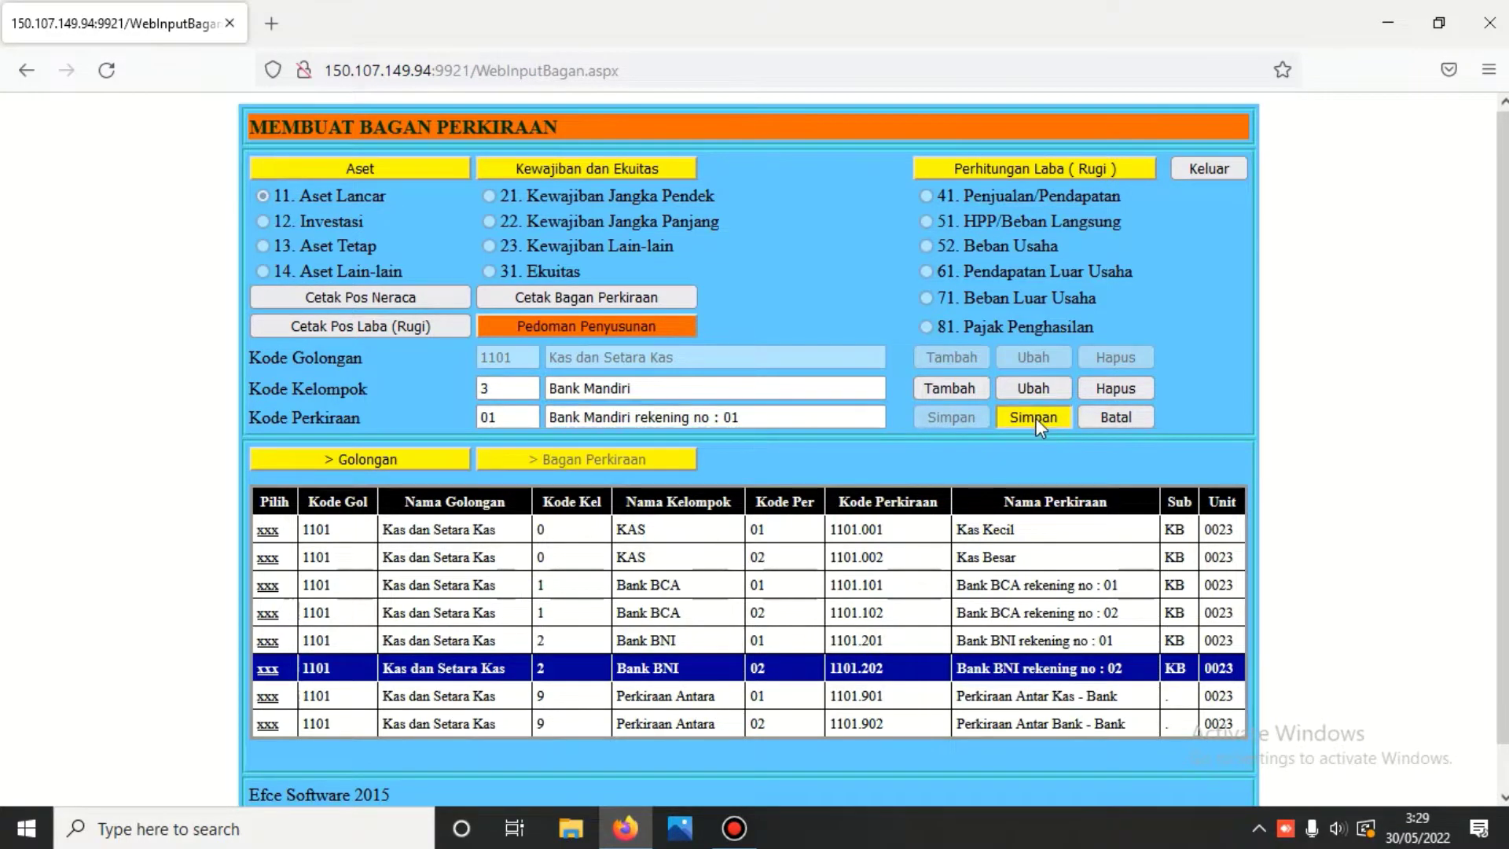
- Copy 1101.301 into a new entry with code 02, named 'Bank Mandiri rekening no : 02', and save
{"action": "left_click", "coordinate": [267, 696]}
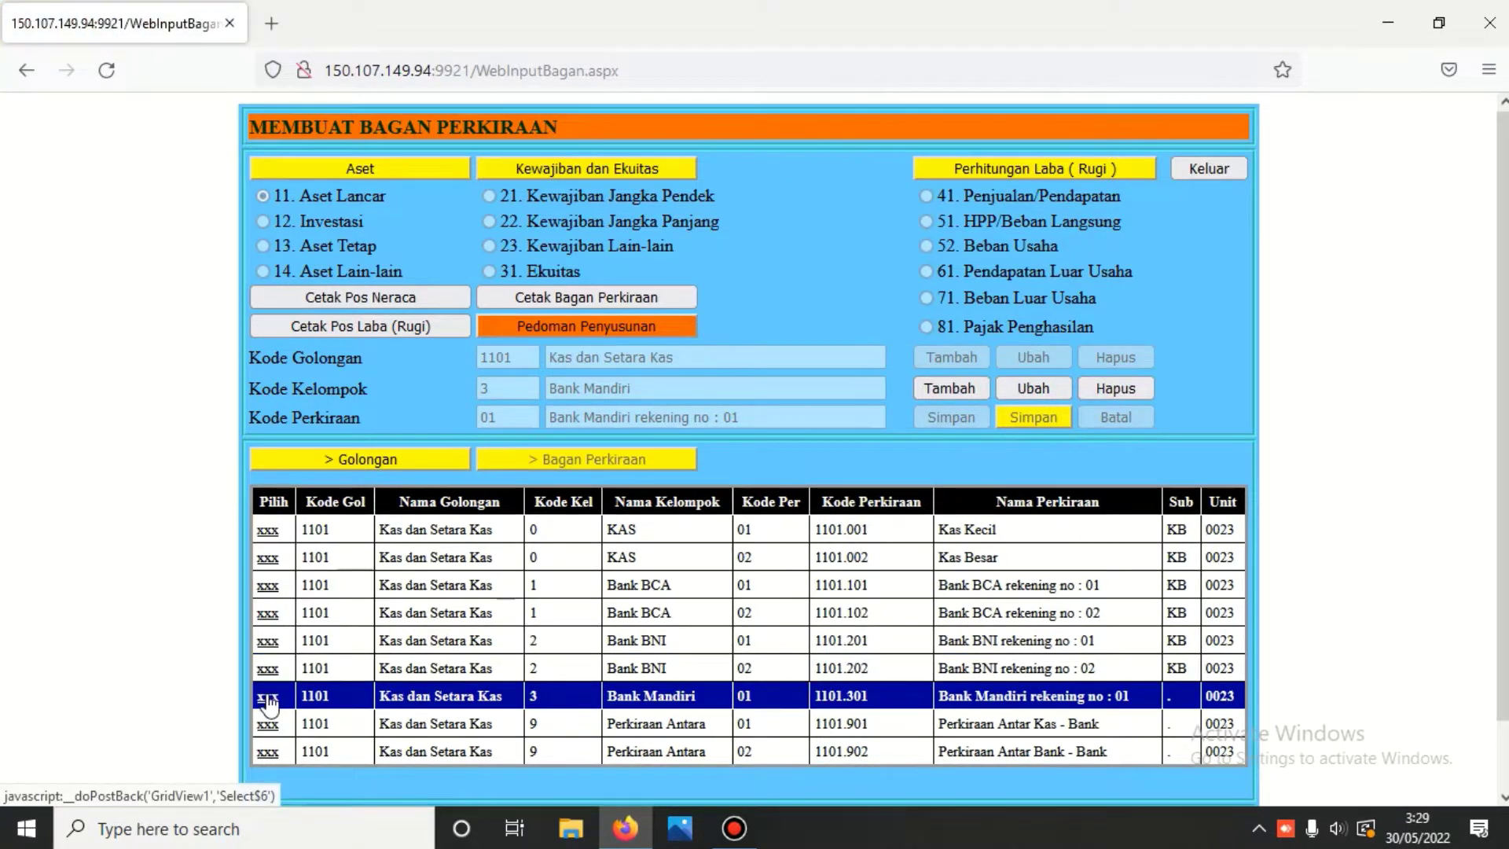
{"action": "left_click", "coordinate": [969, 388]}
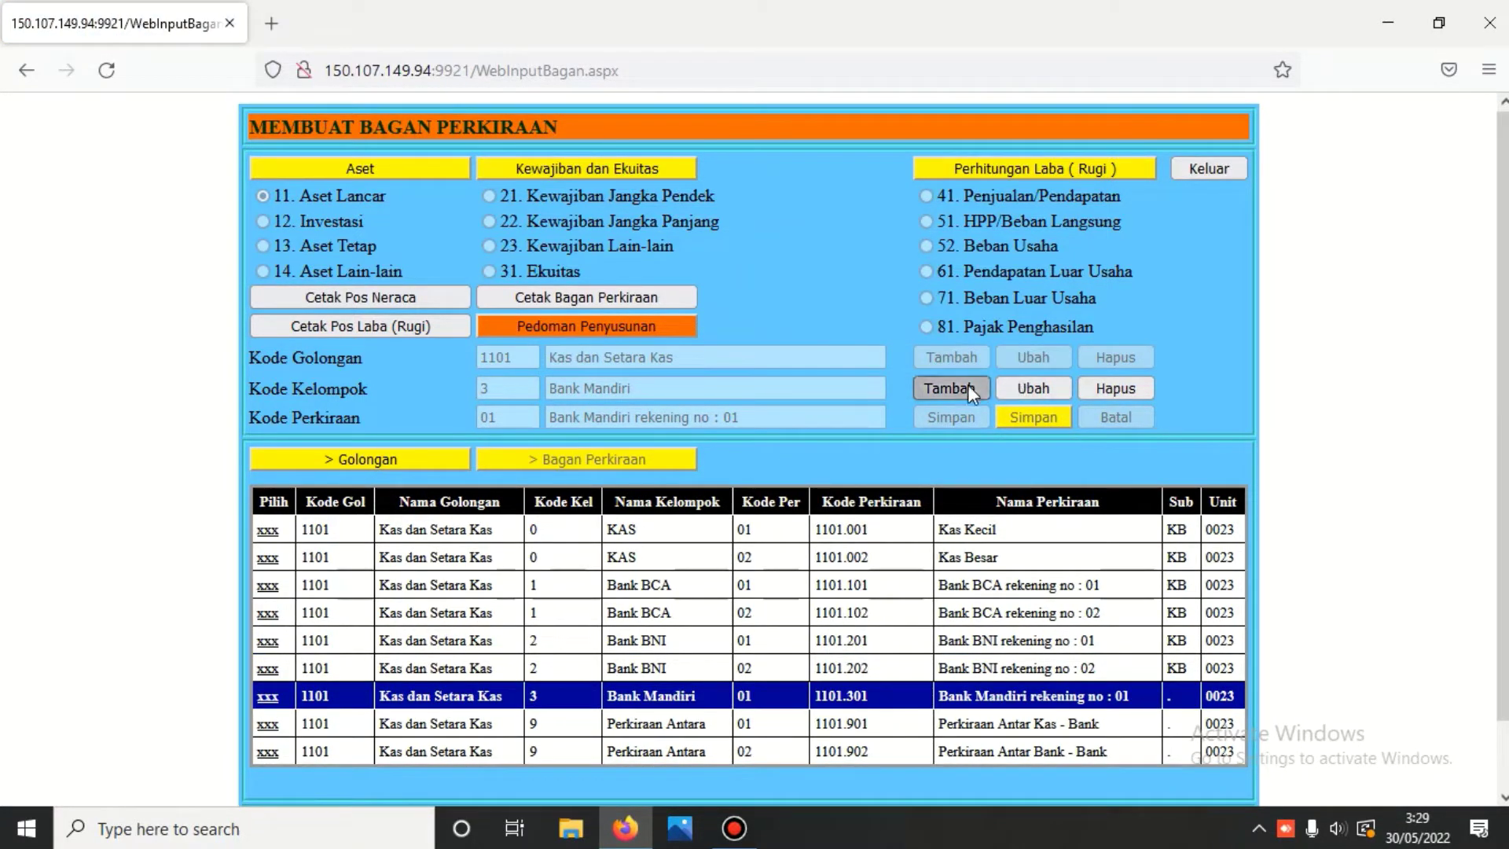
{"action": "left_click", "coordinate": [520, 416]}
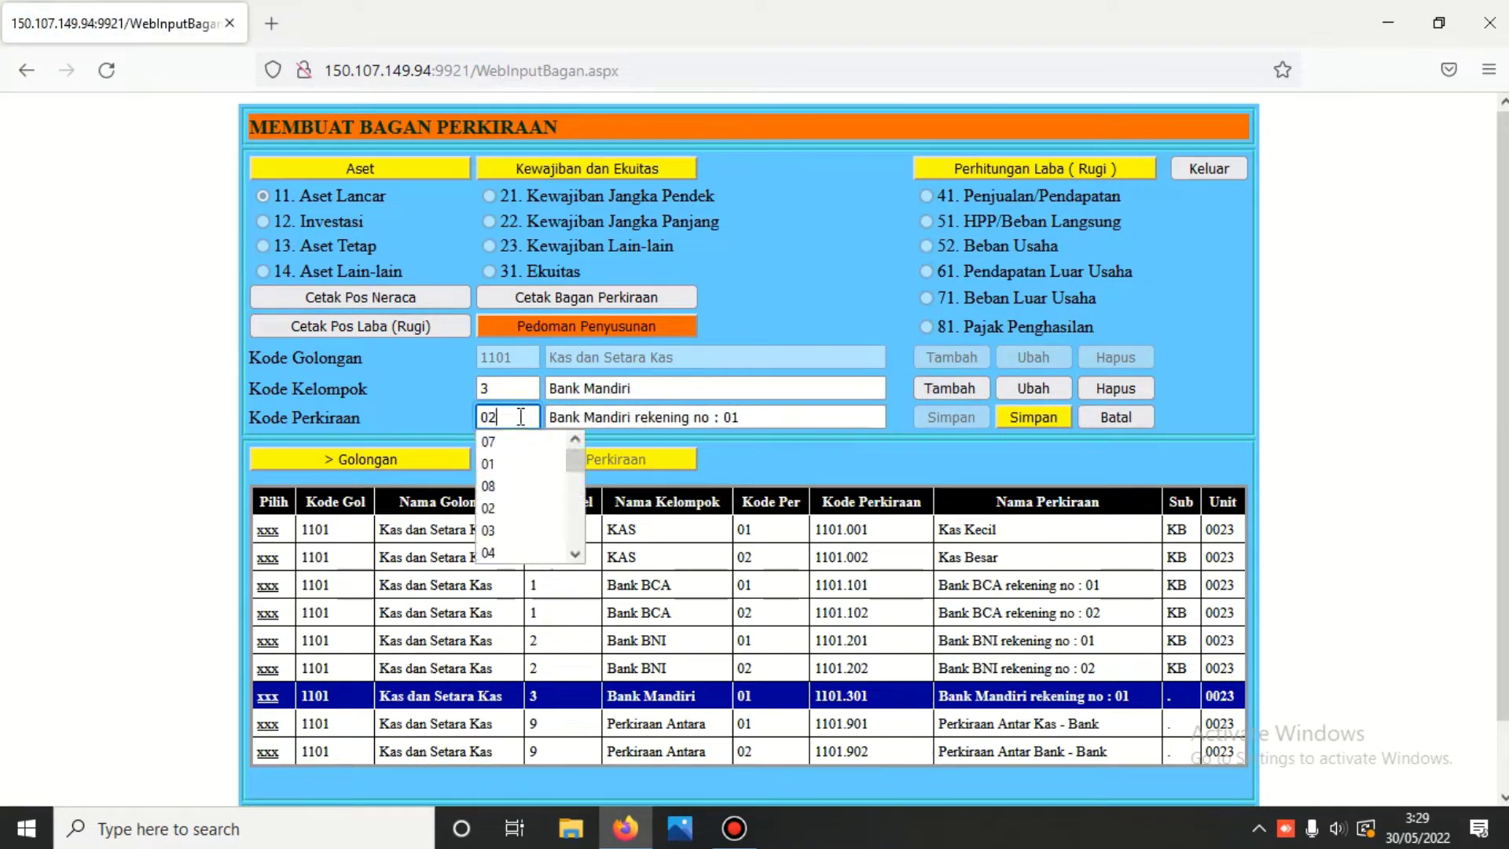
{"action": "type", "text": "2"}
{"action": "left_click", "coordinate": [756, 419]}
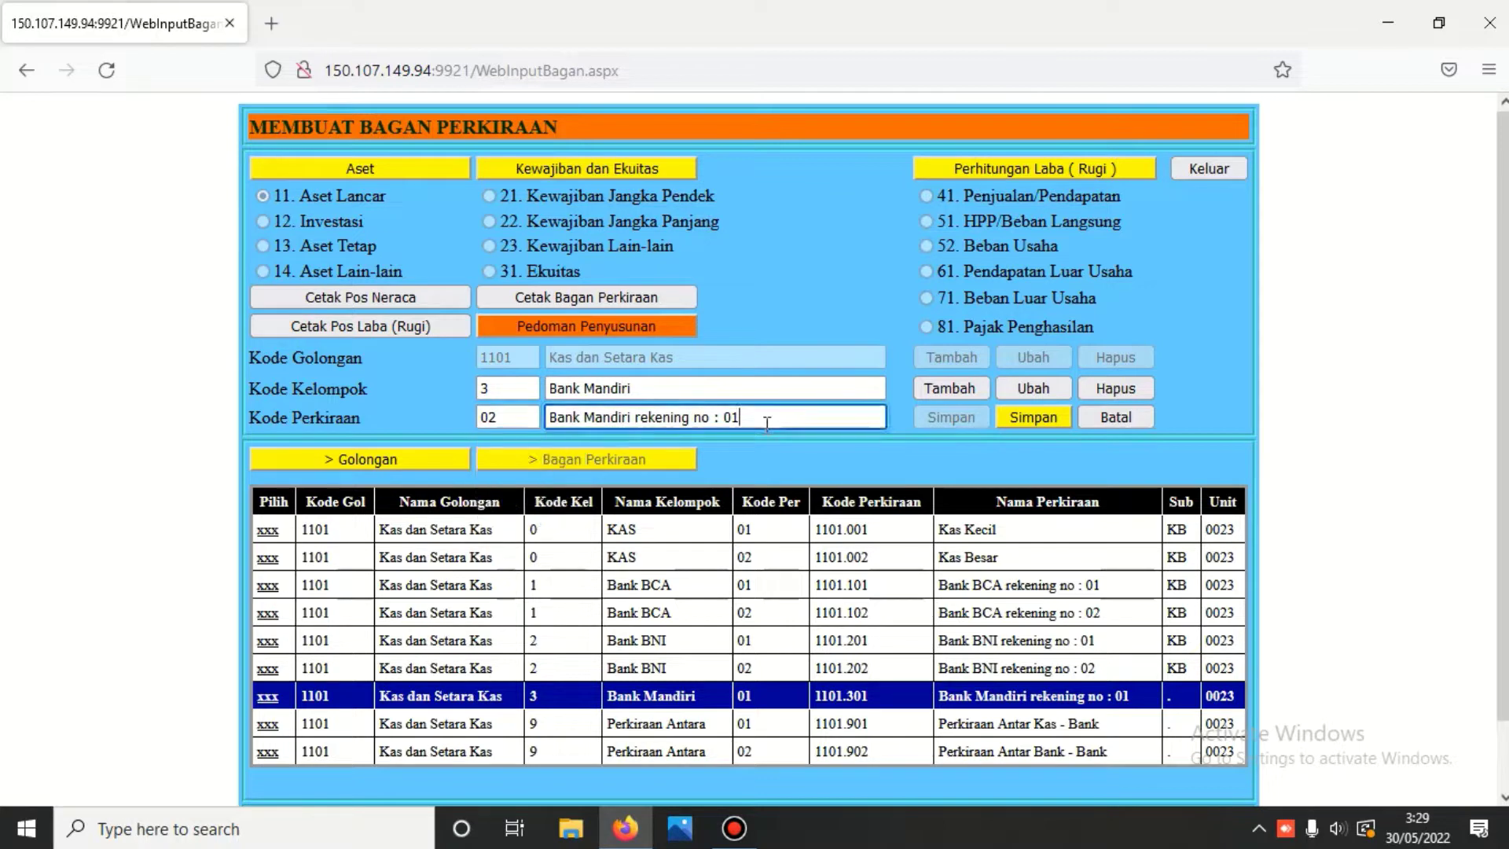
{"action": "key", "text": "BackSpace"}
{"action": "type", "text": "2"}
{"action": "left_click", "coordinate": [1020, 413]}
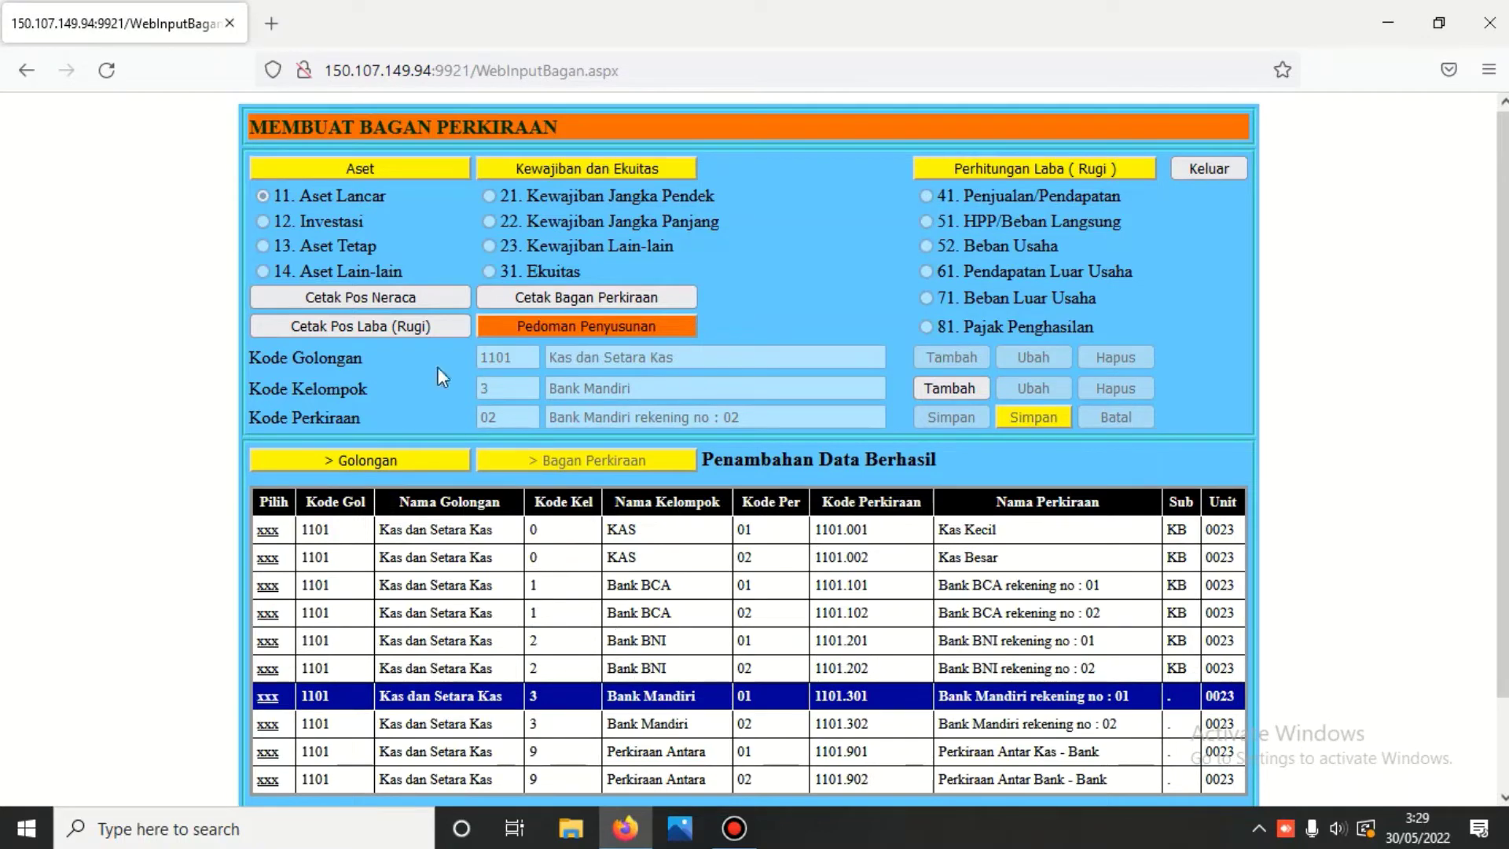
- Print the Daftar Bagan Perkiraan report and scroll through its Bank Mandiri entries
{"action": "left_click", "coordinate": [613, 295]}
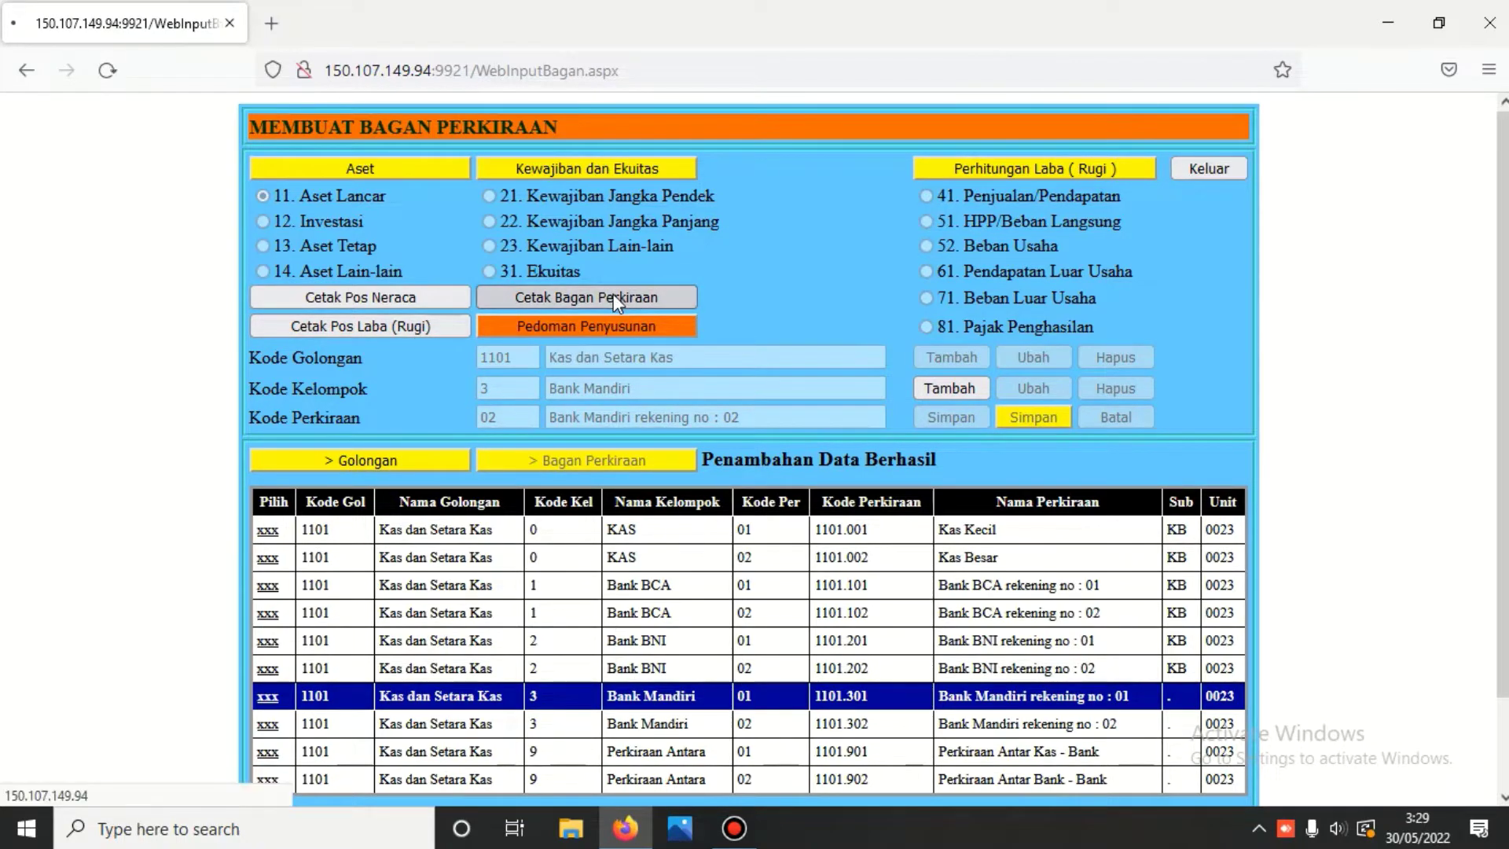
{"action": "scroll", "coordinate": [613, 297], "scroll_direction": "down", "scroll_amount": 8}
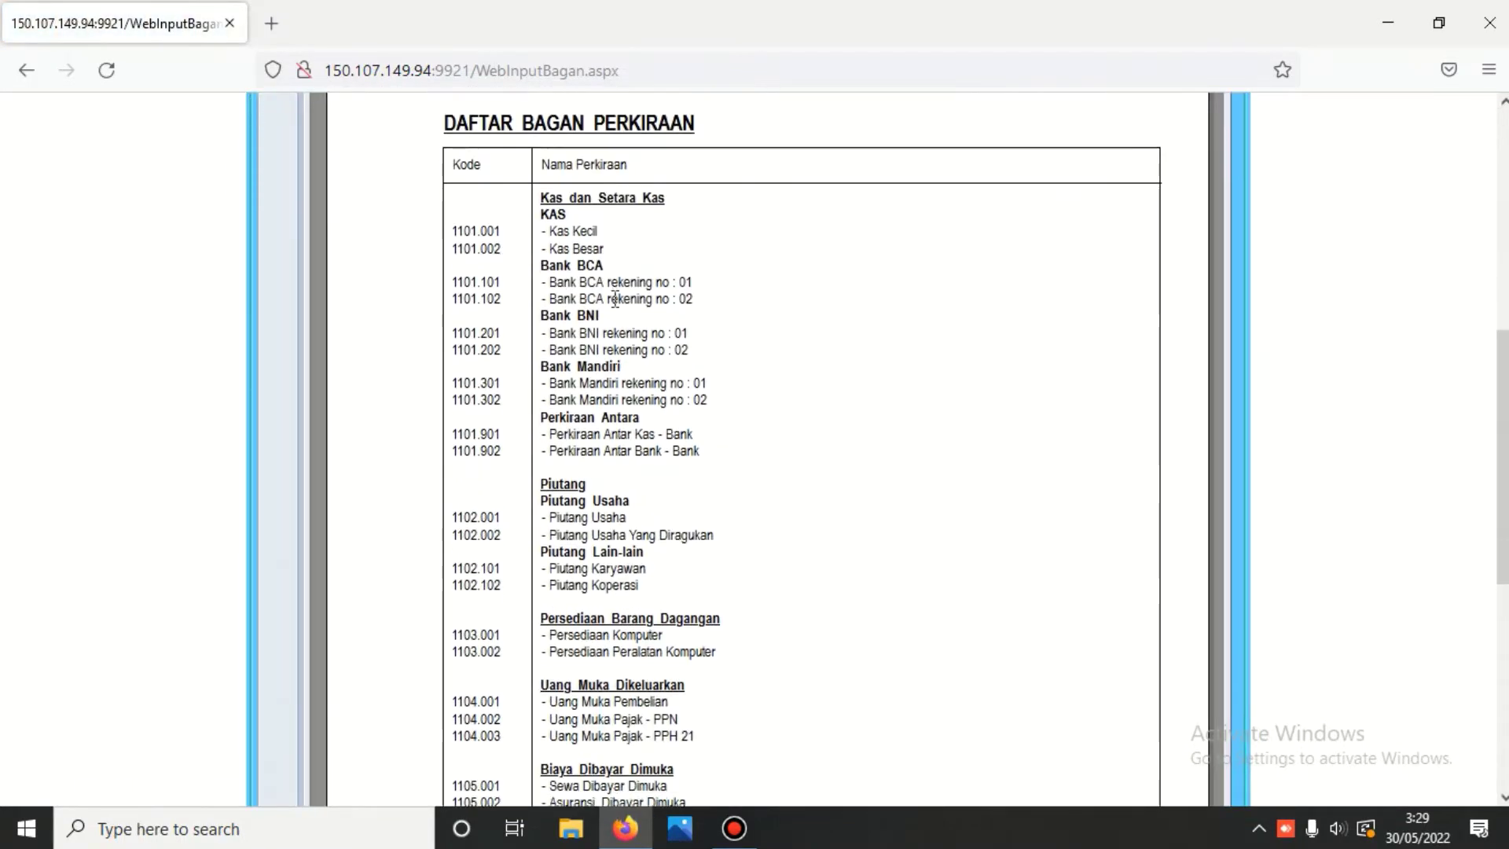
{"action": "scroll", "coordinate": [676, 334], "scroll_direction": "down", "scroll_amount": 3}
{"action": "scroll", "coordinate": [710, 351], "scroll_direction": "up", "scroll_amount": 3}
{"action": "scroll", "coordinate": [621, 391], "scroll_direction": "up", "scroll_amount": 6}
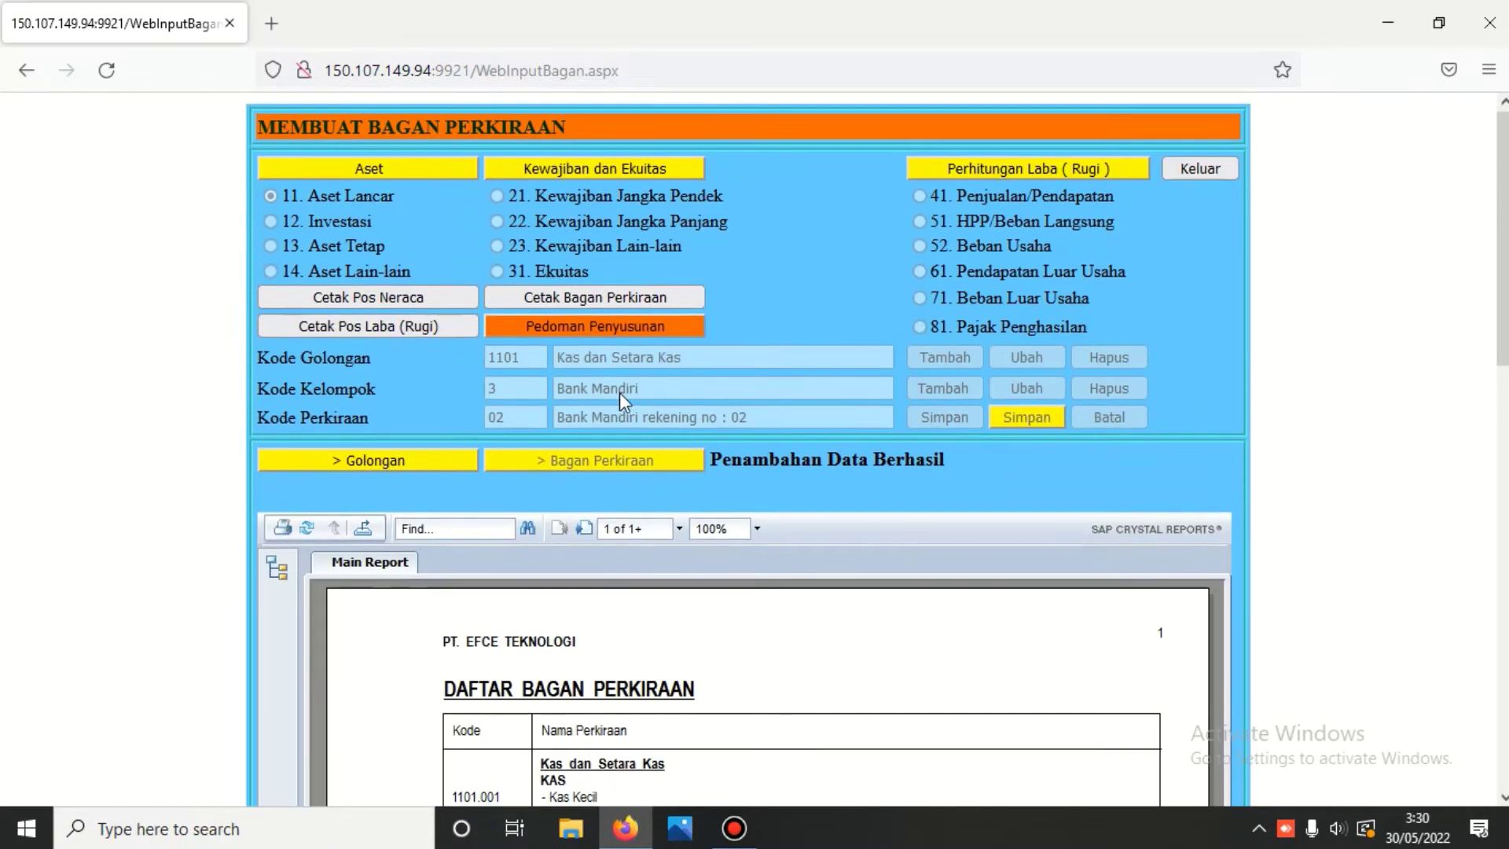
- Page through both pages of the special chart of accounts, then return to the ledger menu
{"action": "left_click", "coordinate": [1189, 171]}
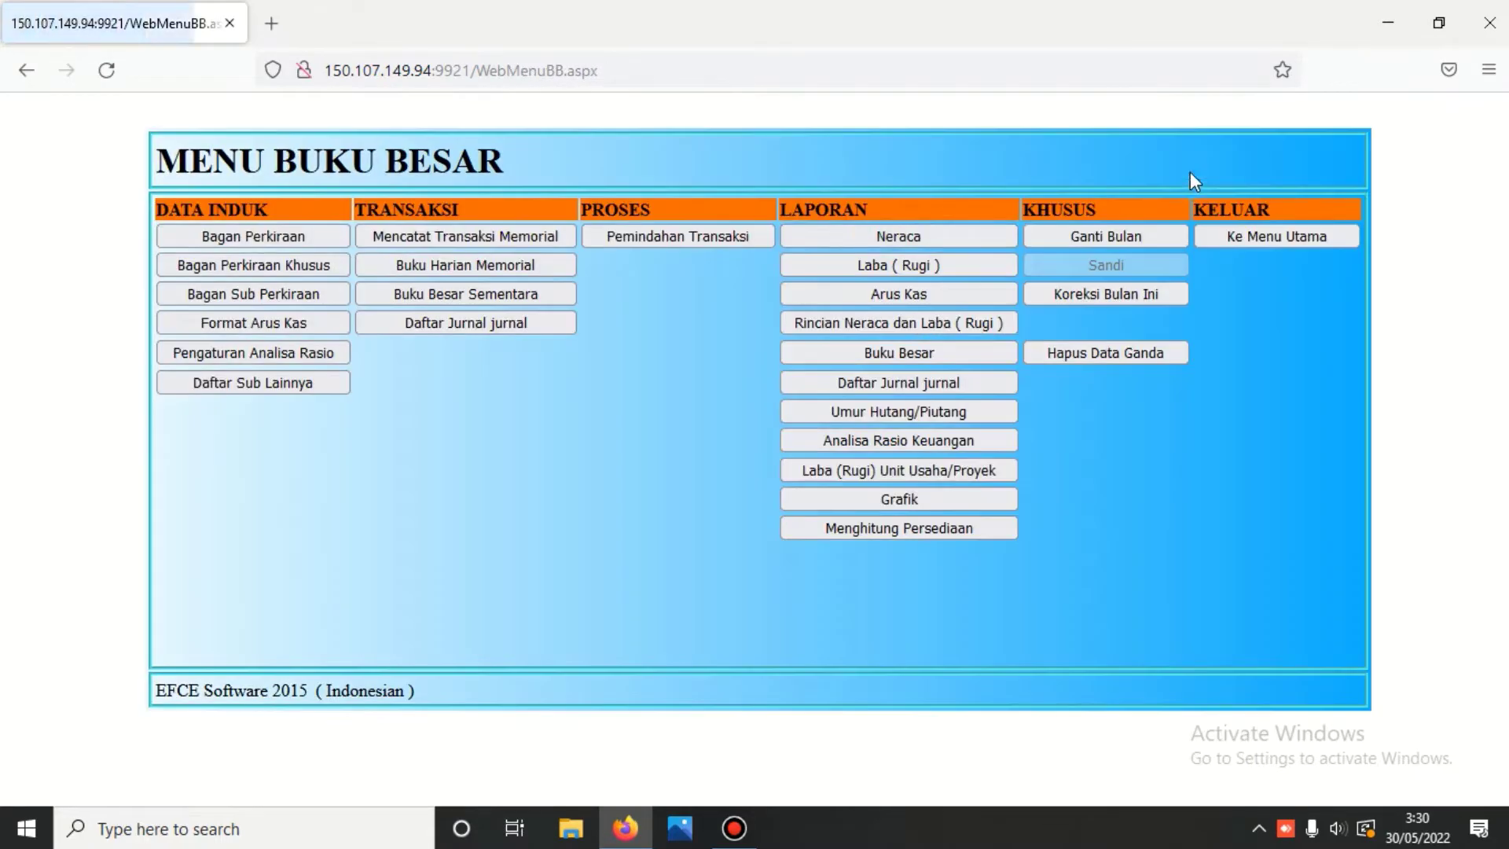
{"action": "left_click", "coordinate": [293, 267]}
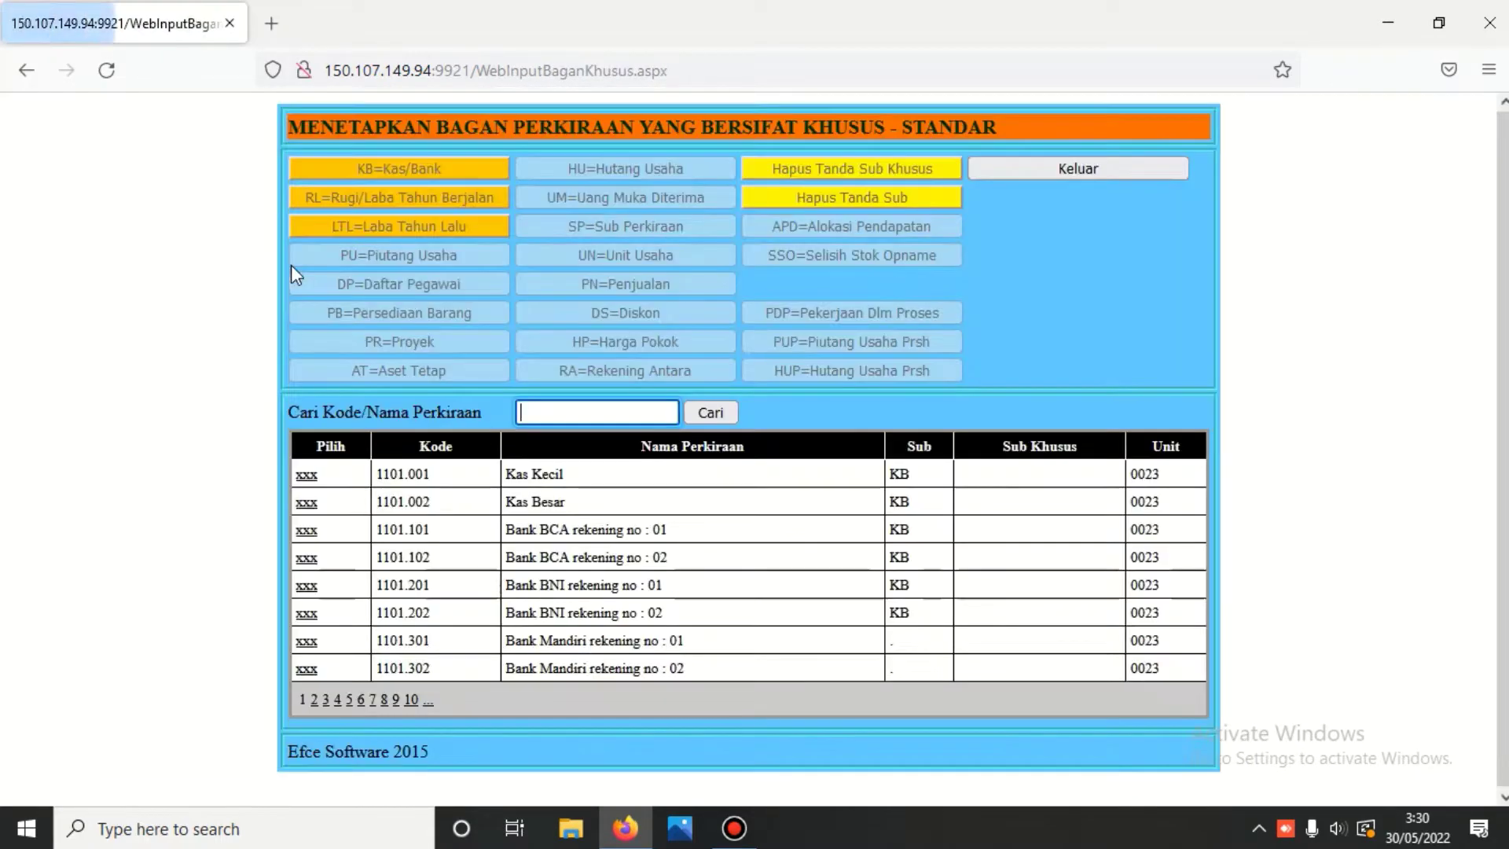
{"action": "left_click", "coordinate": [314, 701]}
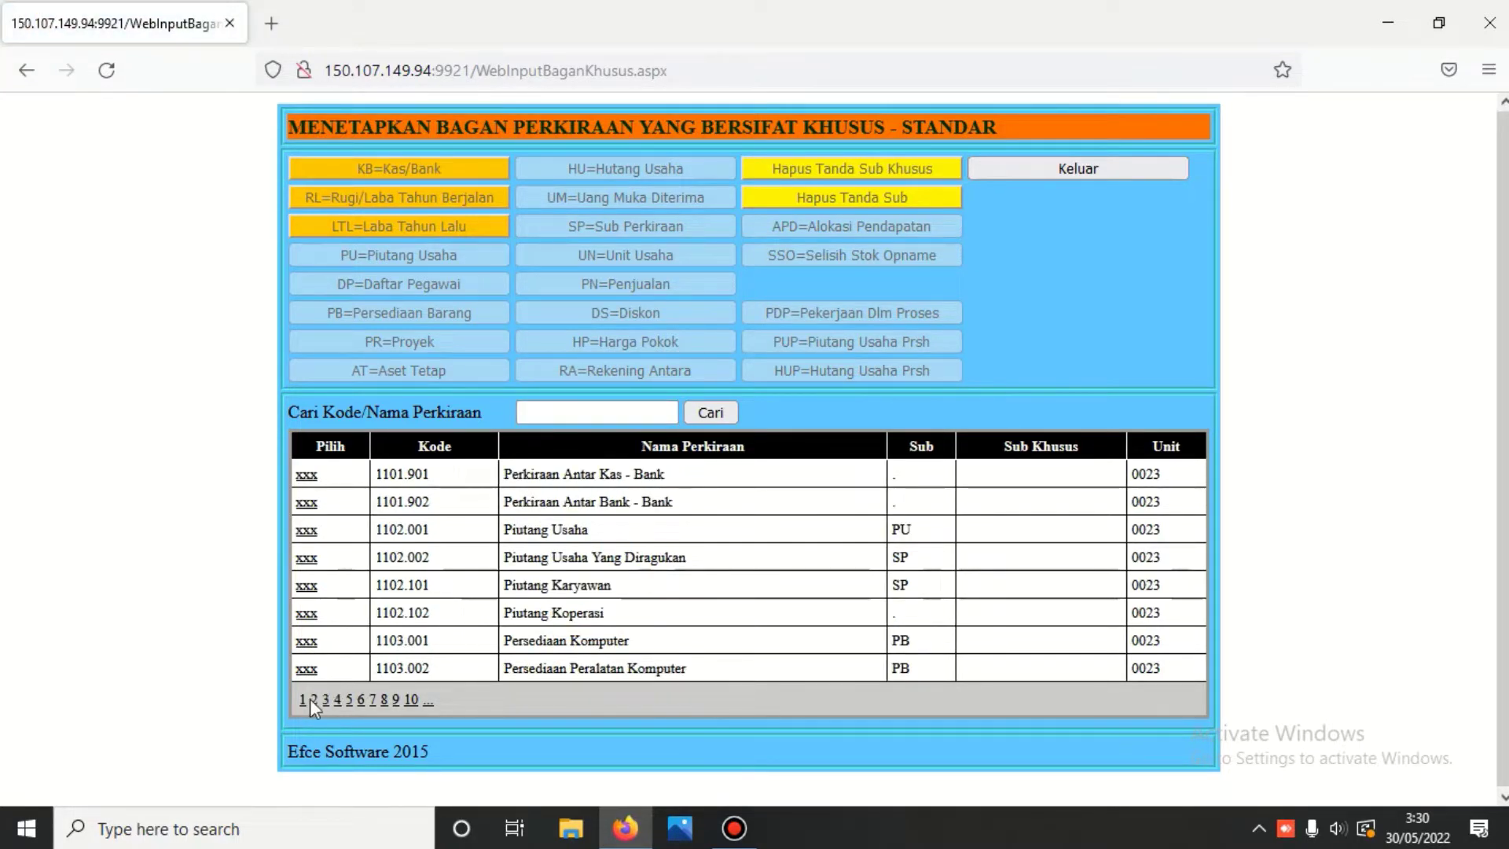
{"action": "left_click", "coordinate": [302, 700]}
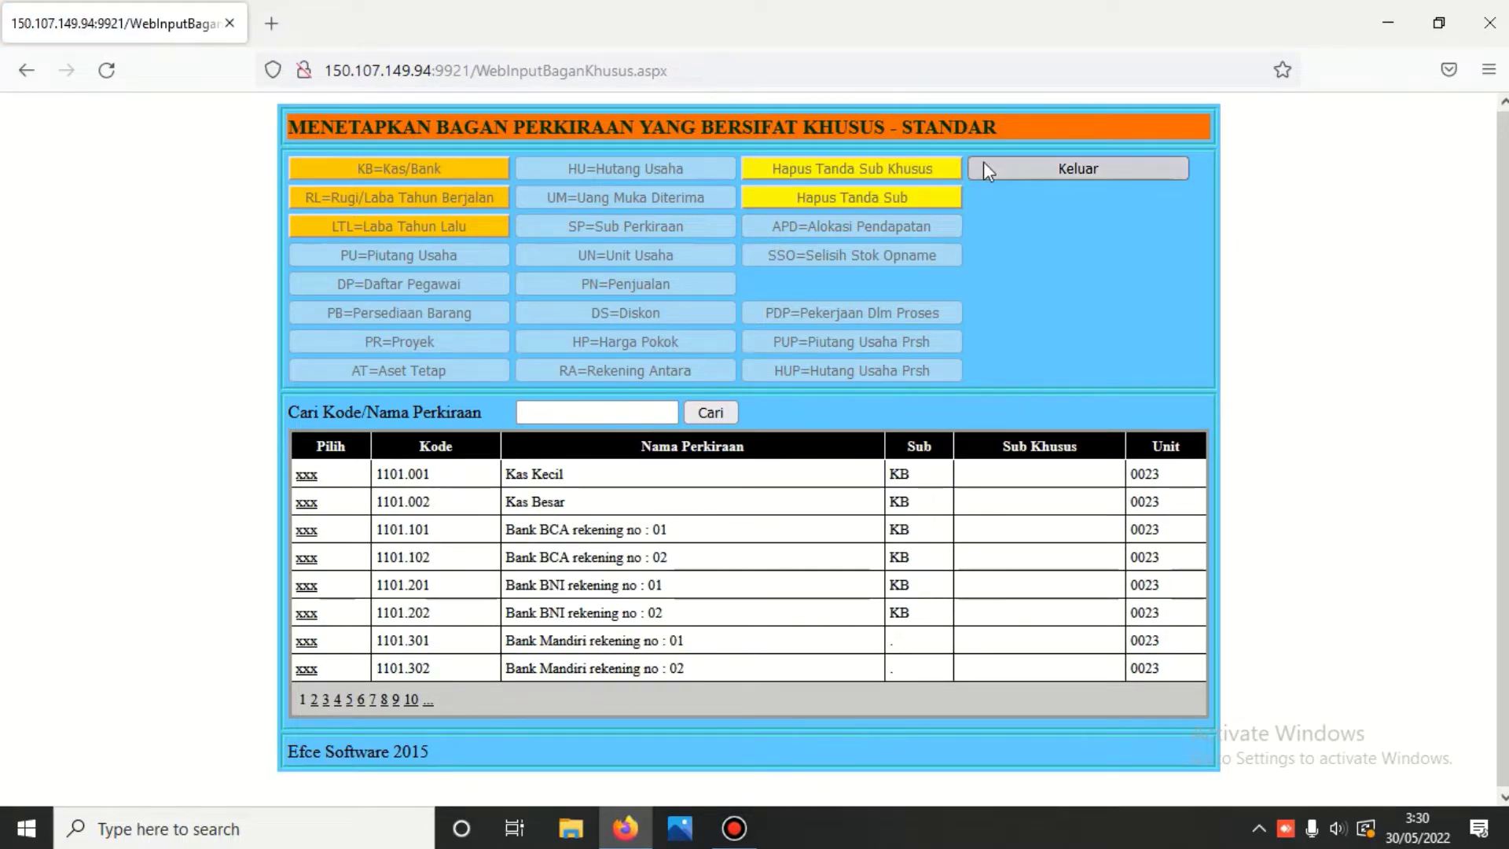
{"action": "left_click", "coordinate": [1048, 168]}
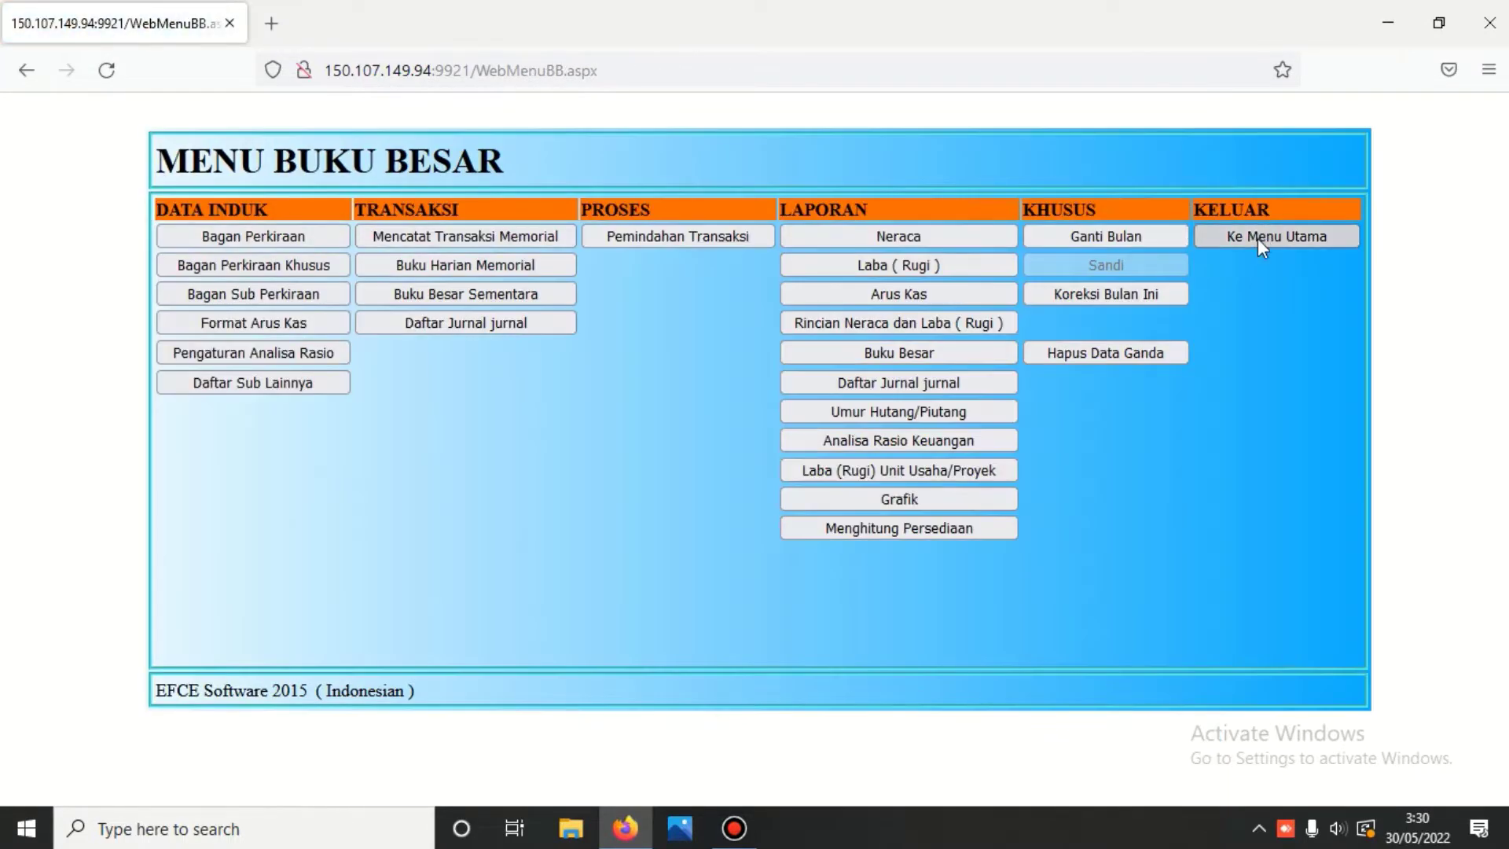
- Unlock the Kas/Bank module and recheck the voucher-code settings accounts
{"action": "left_click", "coordinate": [1258, 238]}
{"action": "left_click", "coordinate": [767, 368]}
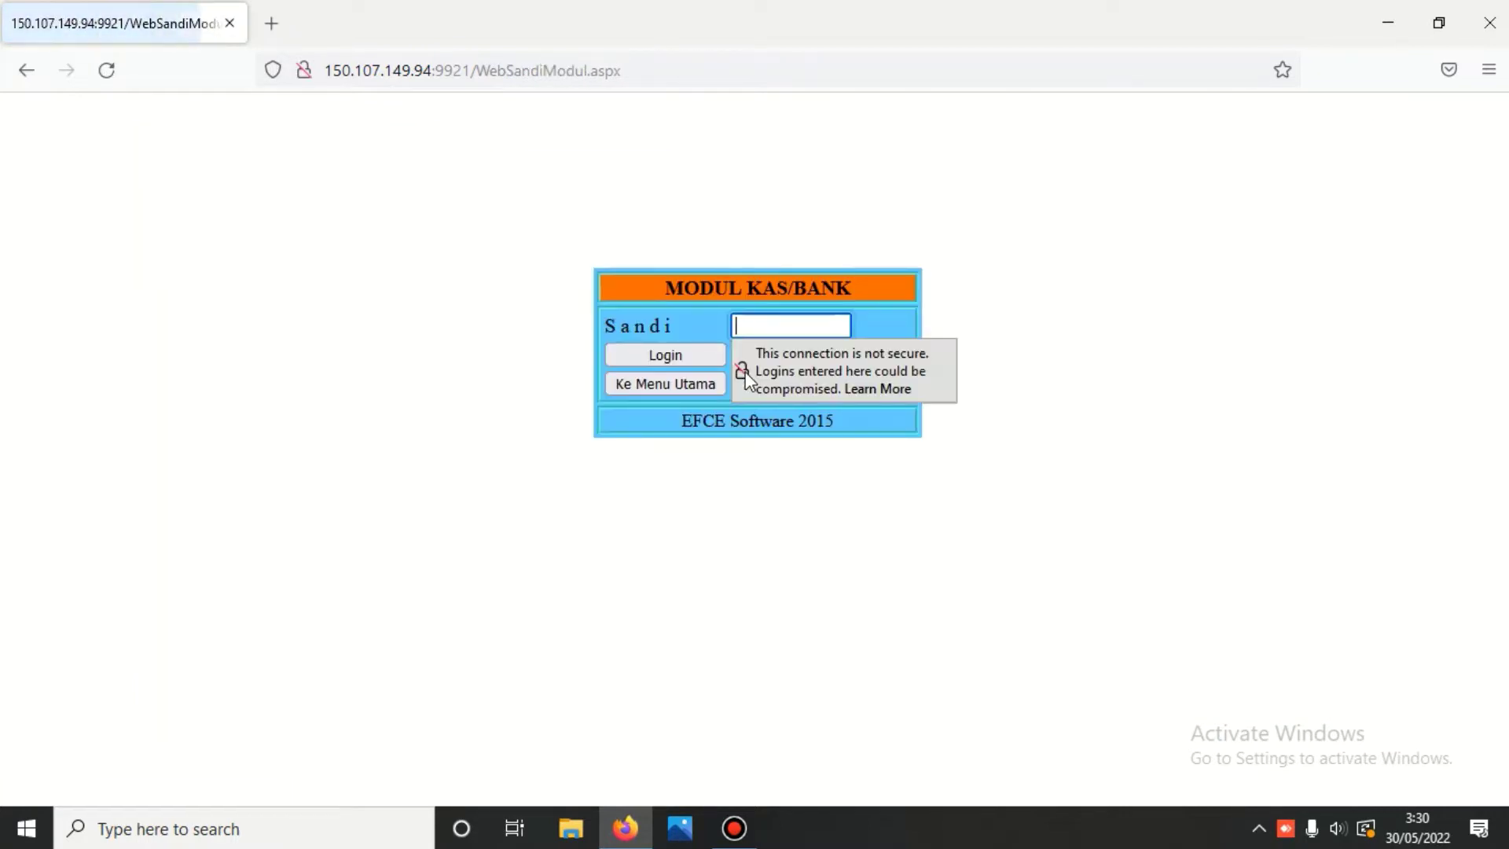
{"action": "type", "text": "***"}
{"action": "key", "text": "Return"}
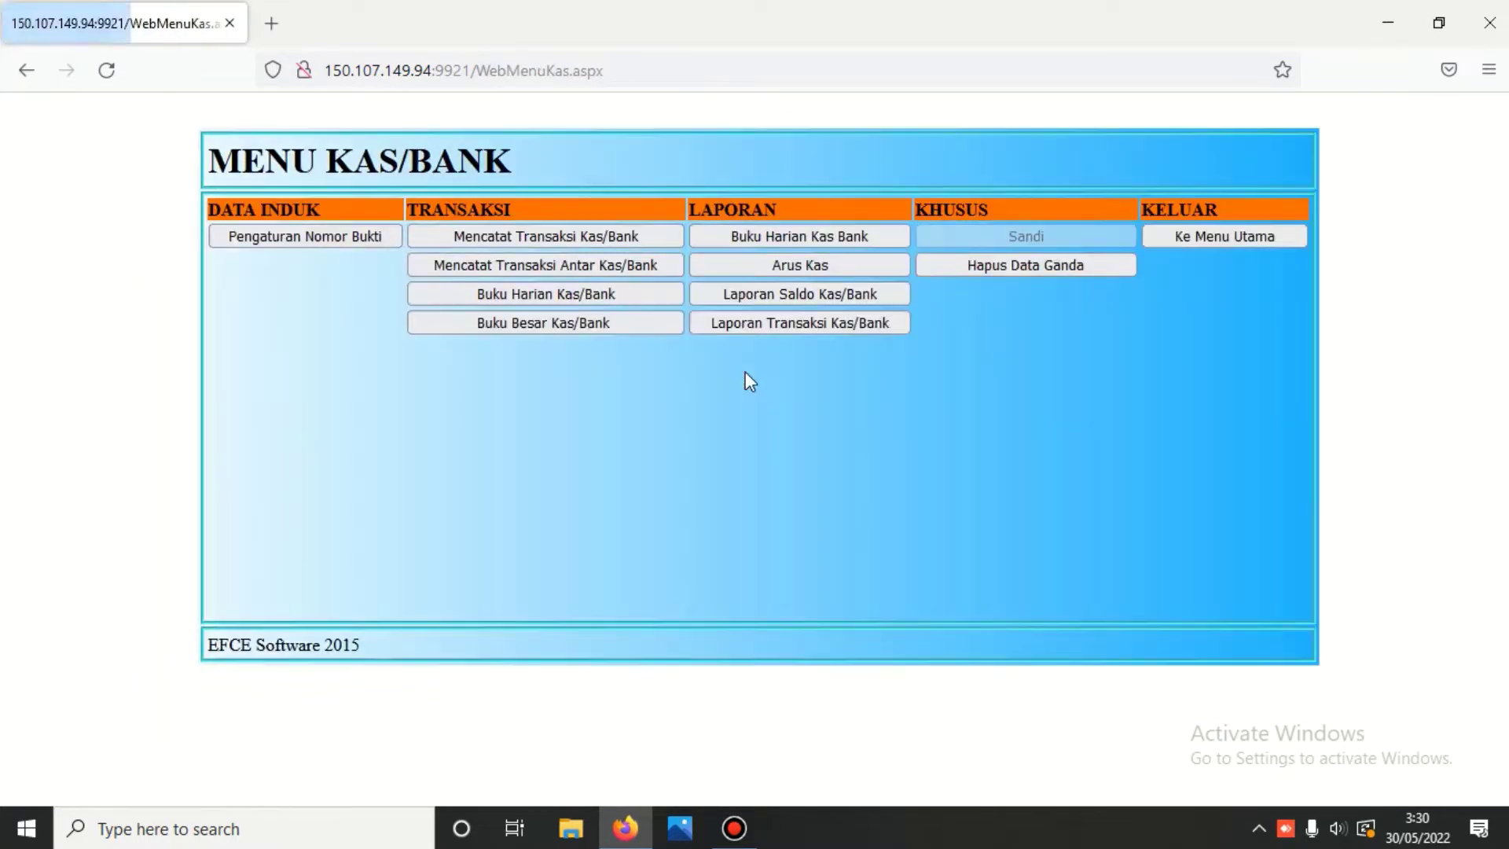
{"action": "left_click", "coordinate": [275, 243]}
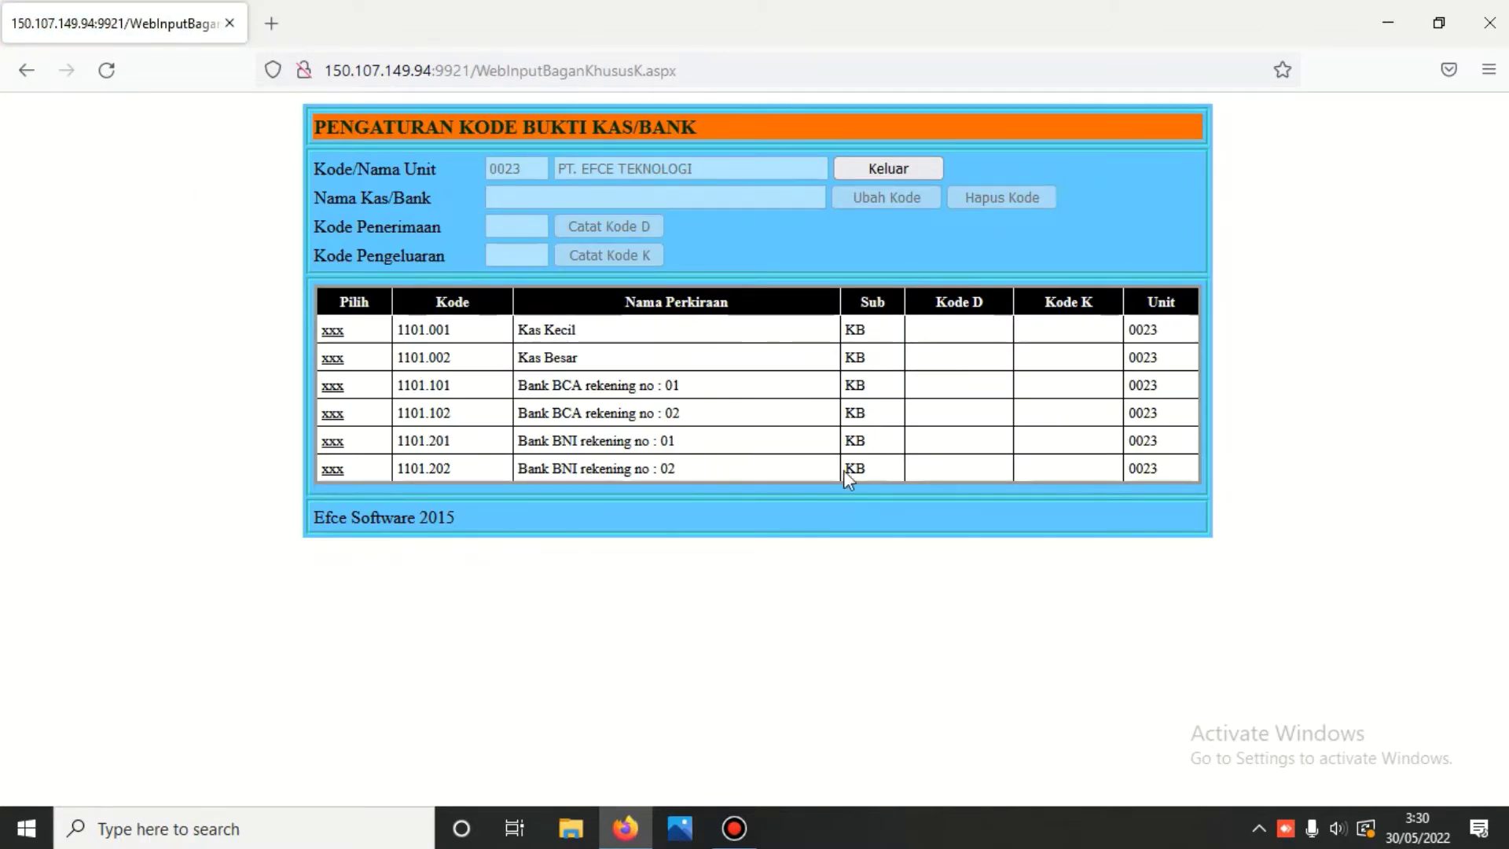
{"action": "left_click", "coordinate": [897, 168]}
- Log back into the Buku Besar module from the main menu
{"action": "left_click", "coordinate": [1233, 236]}
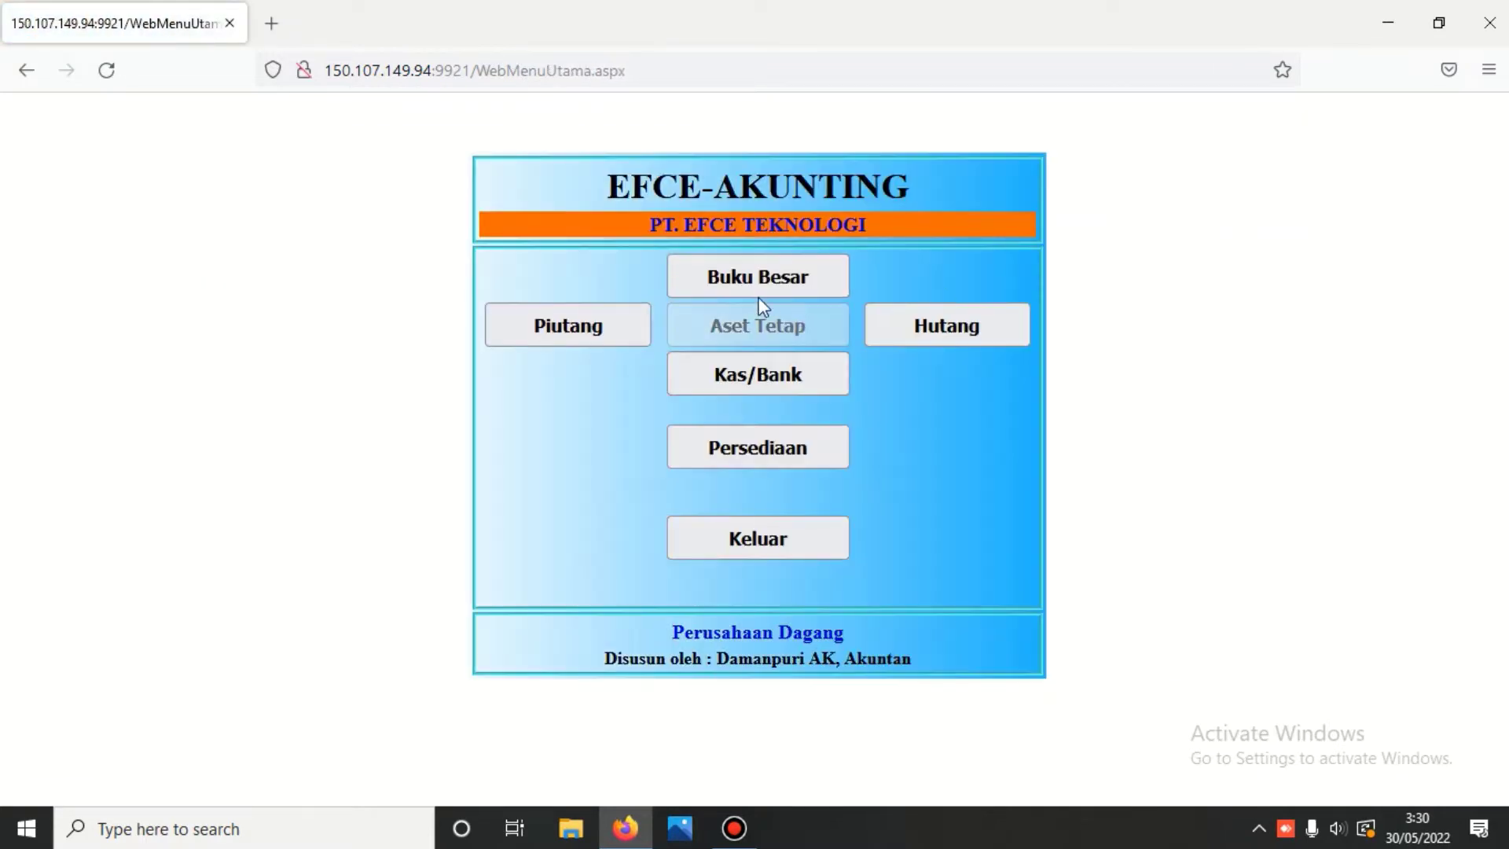
{"action": "left_click", "coordinate": [770, 275]}
{"action": "type", "text": "123"}
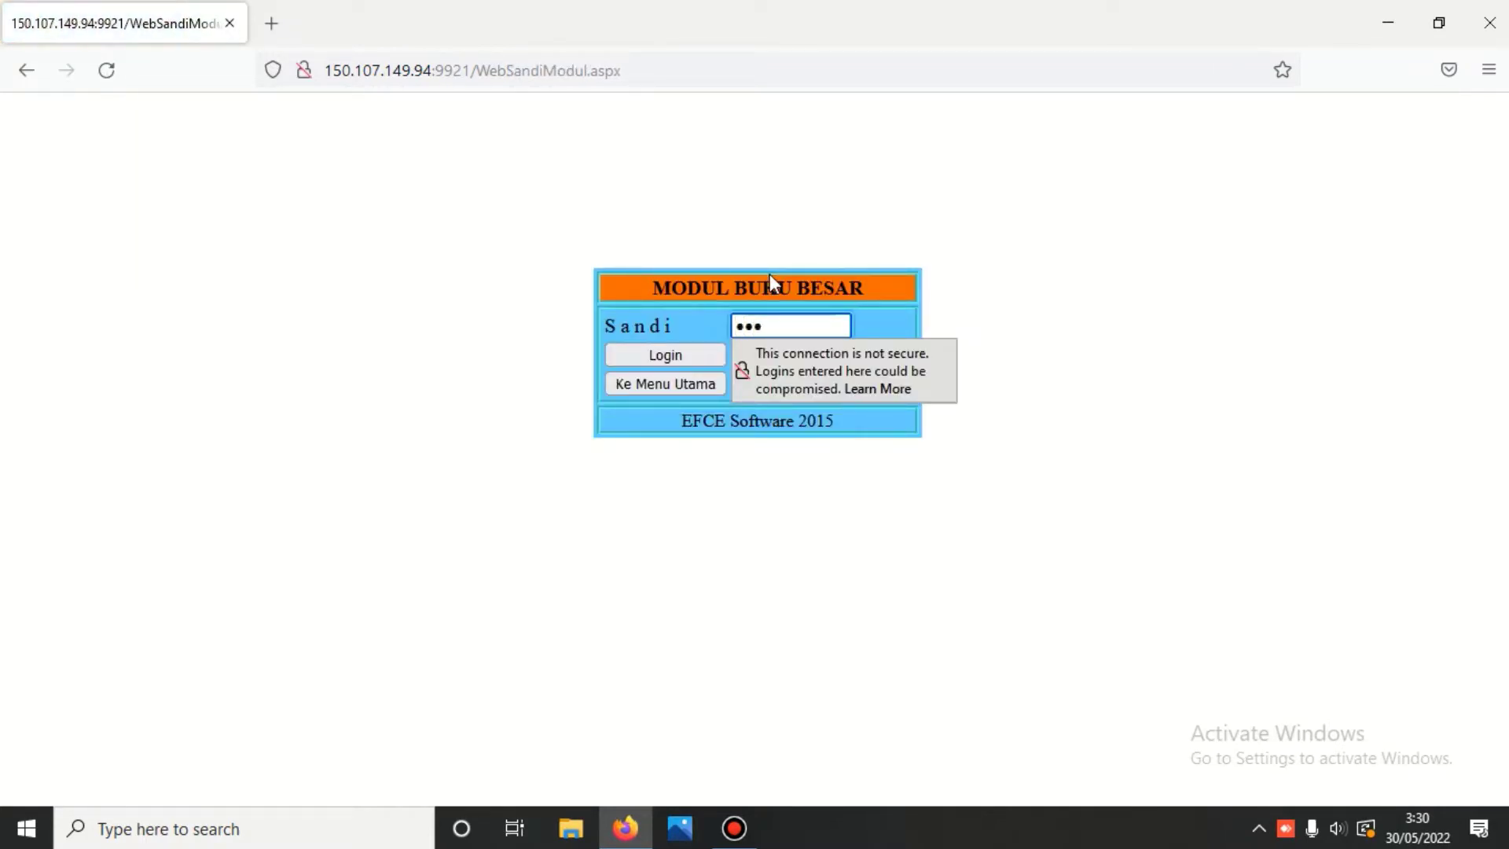
{"action": "key", "text": "Return"}
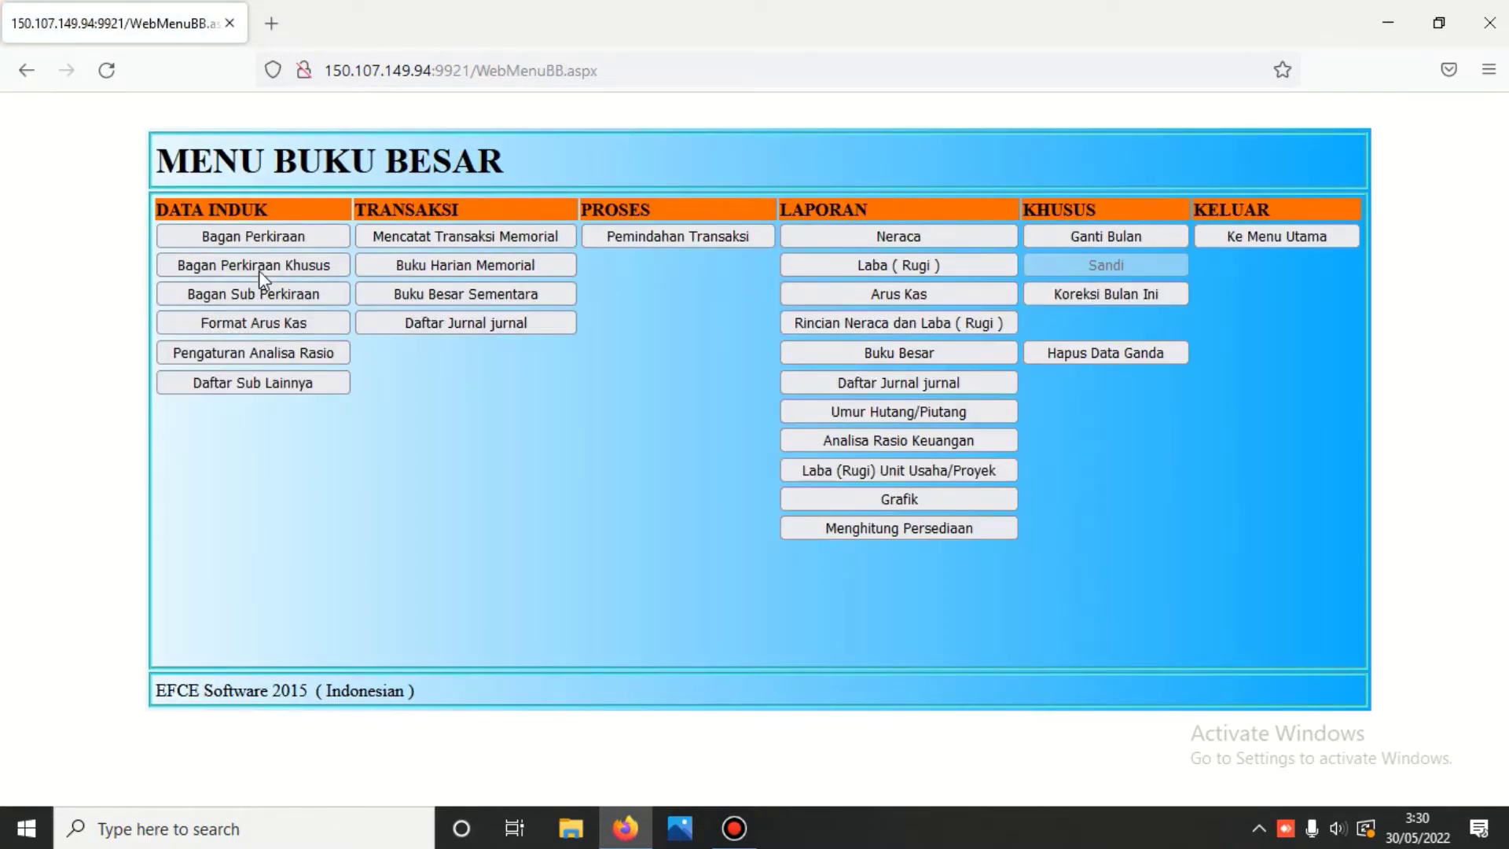
- Flag Bank Mandiri rekening no : 01 and no : 02 as KB=Kas/Bank in Bagan Perkiraan Khusus
{"action": "left_click", "coordinate": [258, 268]}
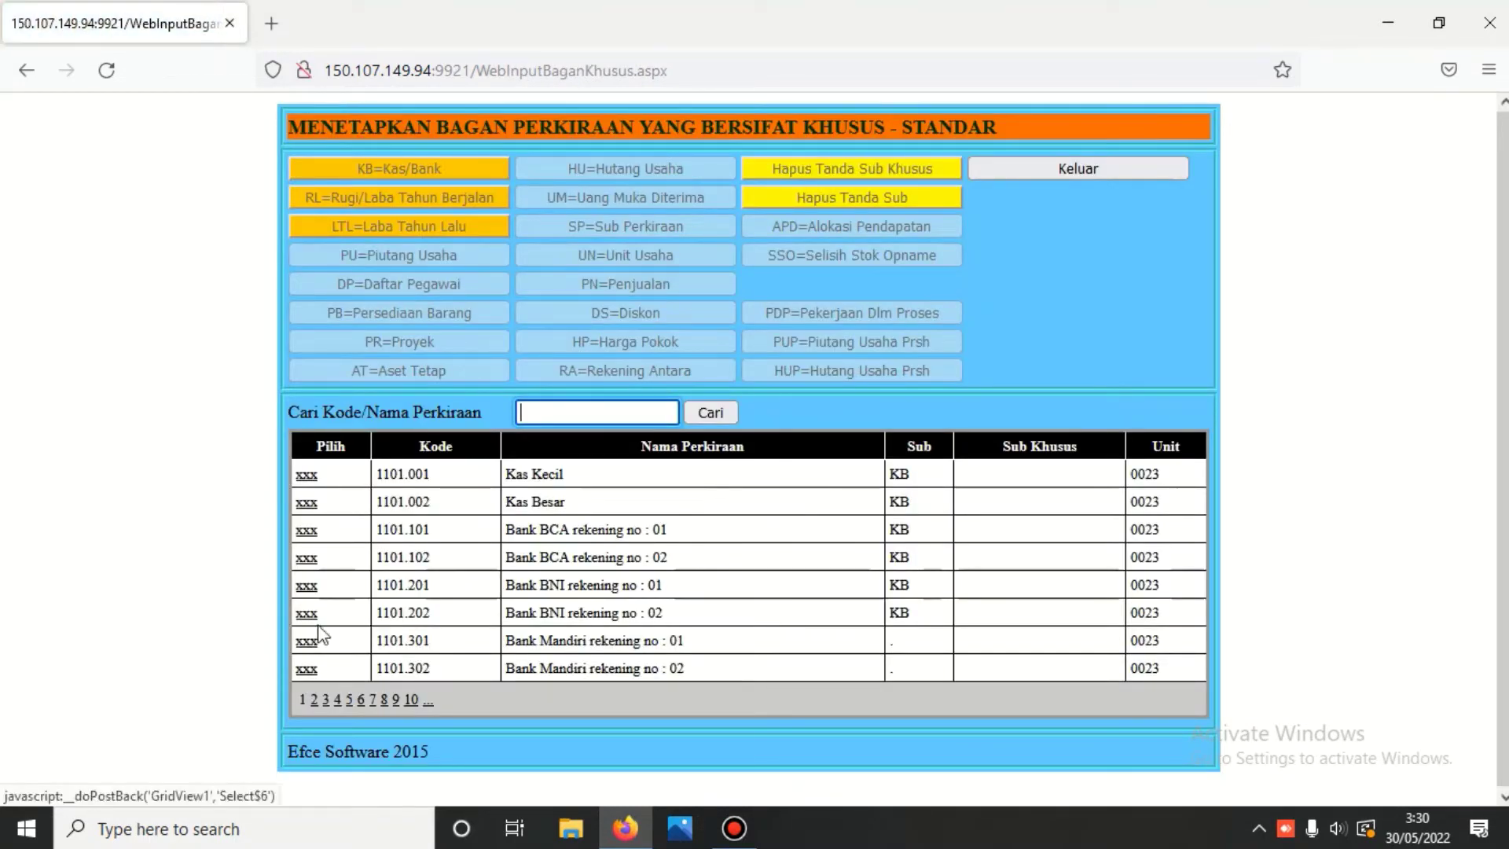
{"action": "left_click", "coordinate": [308, 639]}
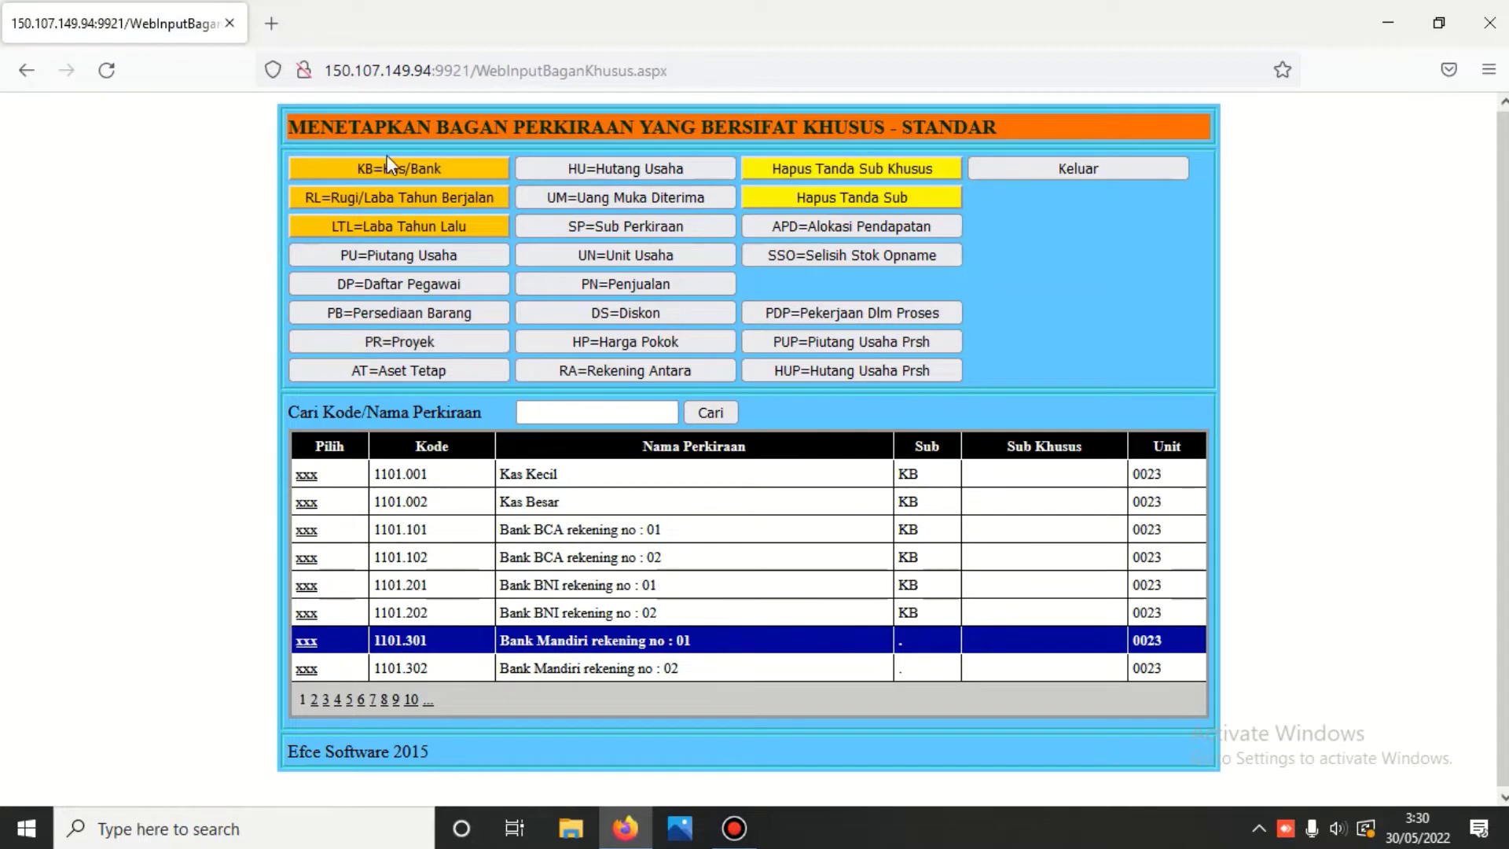
{"action": "left_click", "coordinate": [390, 170]}
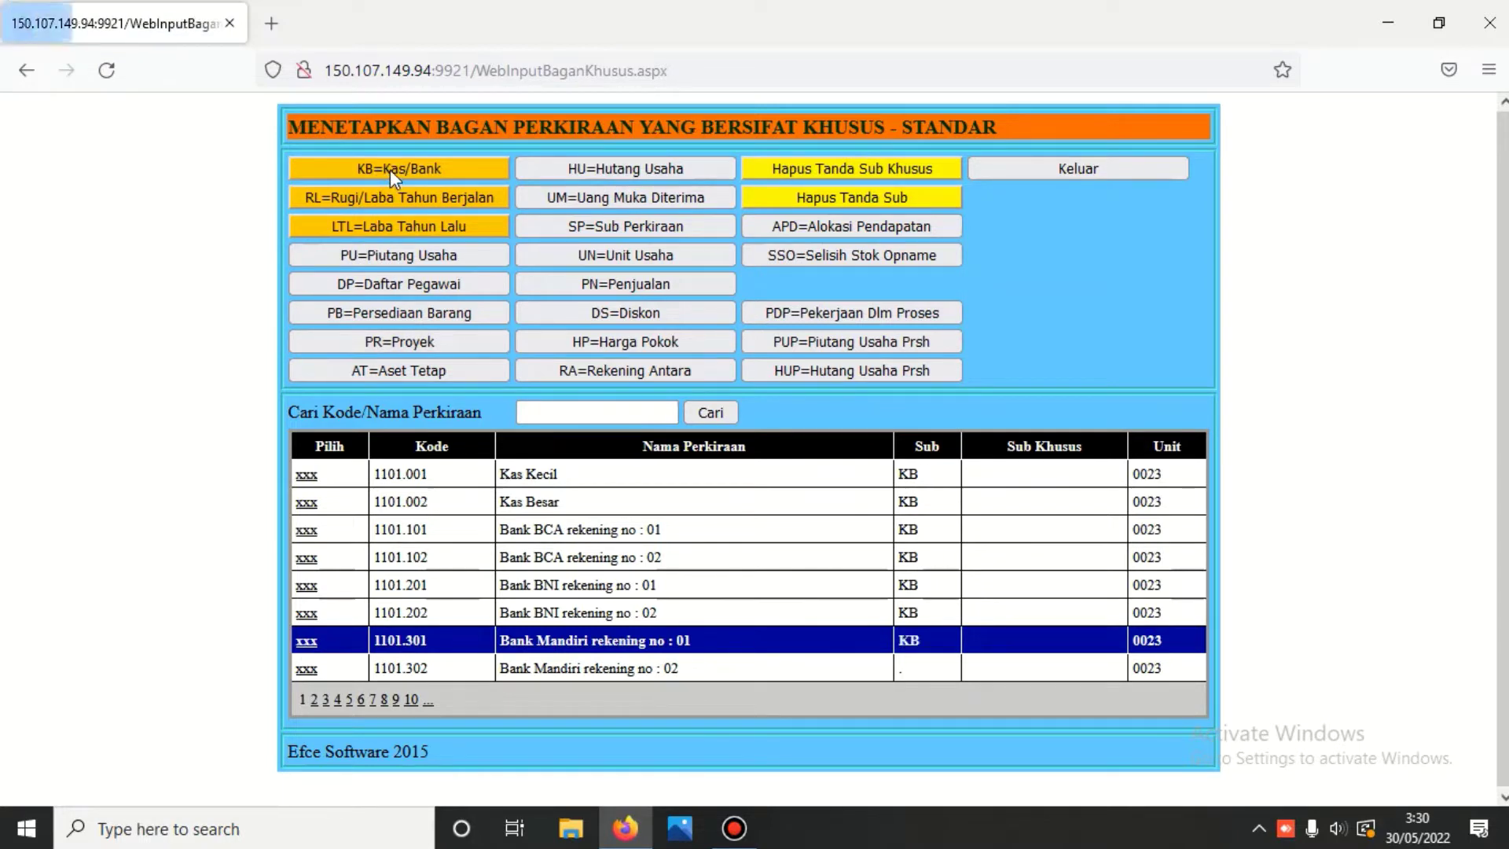
{"action": "left_click", "coordinate": [308, 668]}
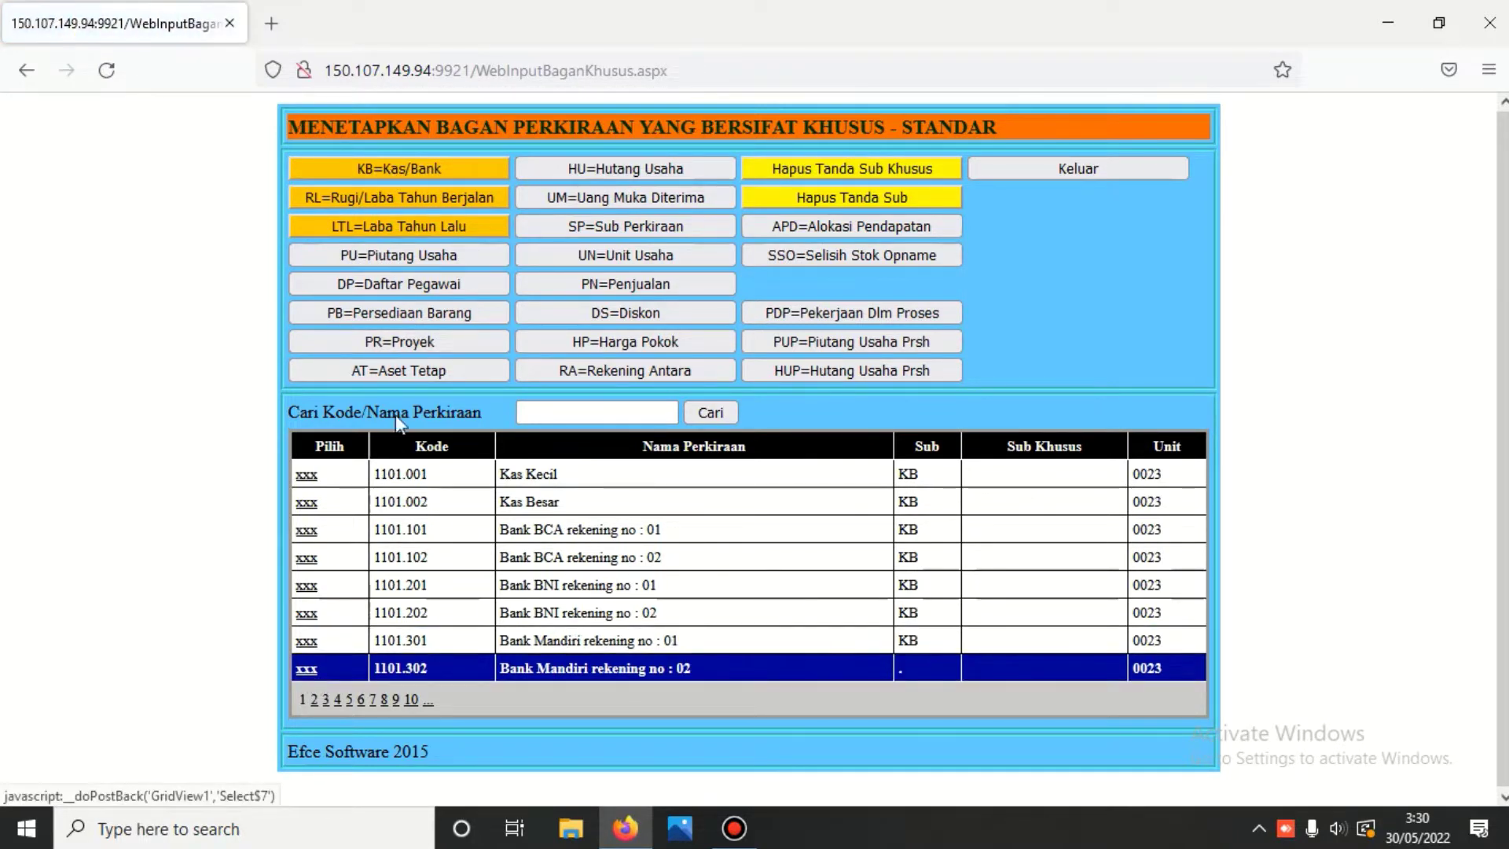
{"action": "left_click", "coordinate": [435, 168]}
{"action": "left_click", "coordinate": [1064, 172]}
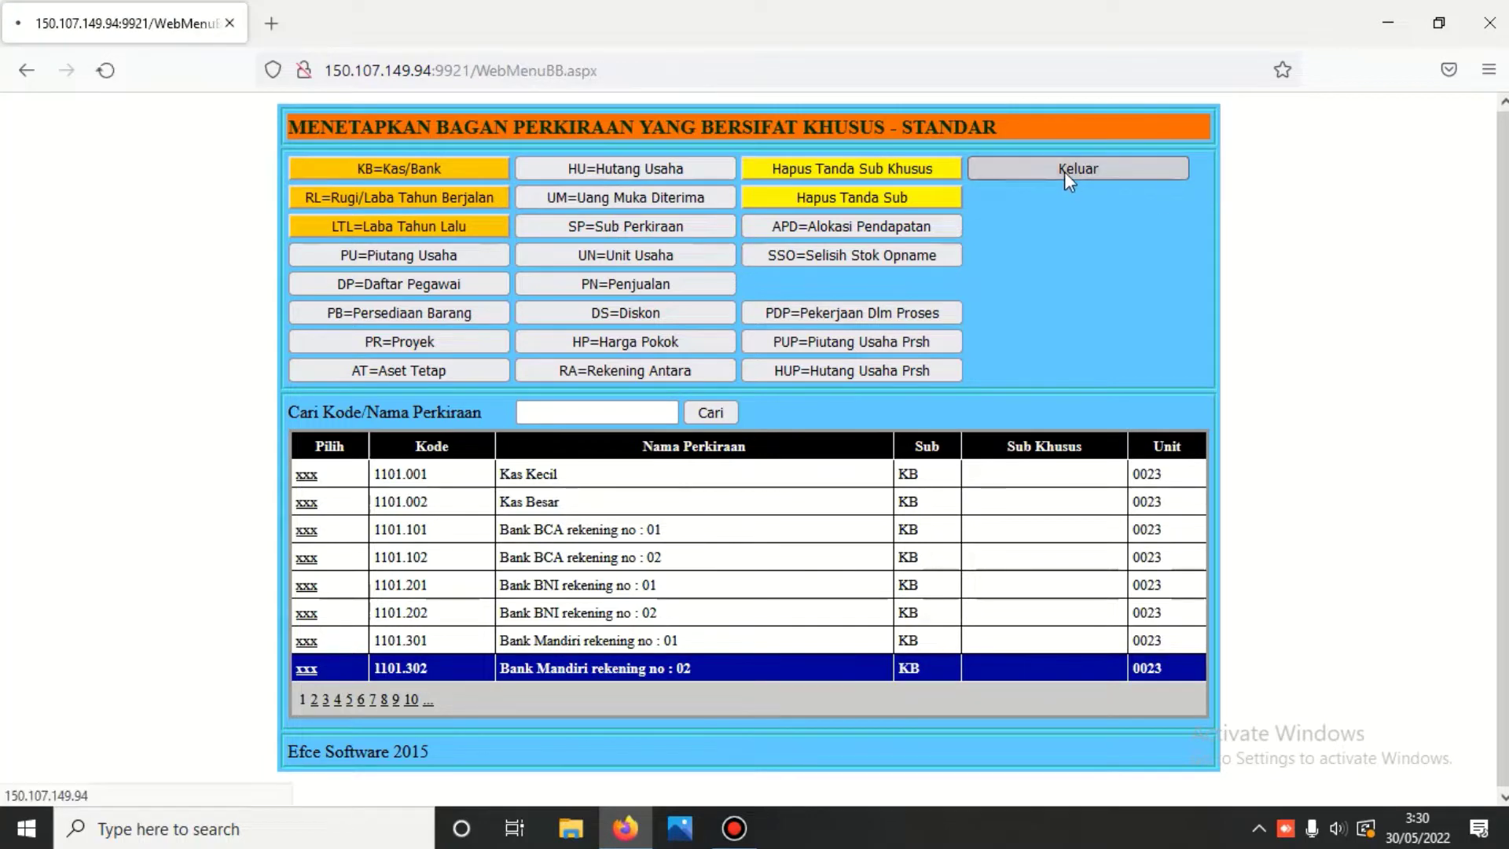
- Return to Menu Utama and enter the Kas/Bank module using its password
{"action": "left_click", "coordinate": [1225, 239]}
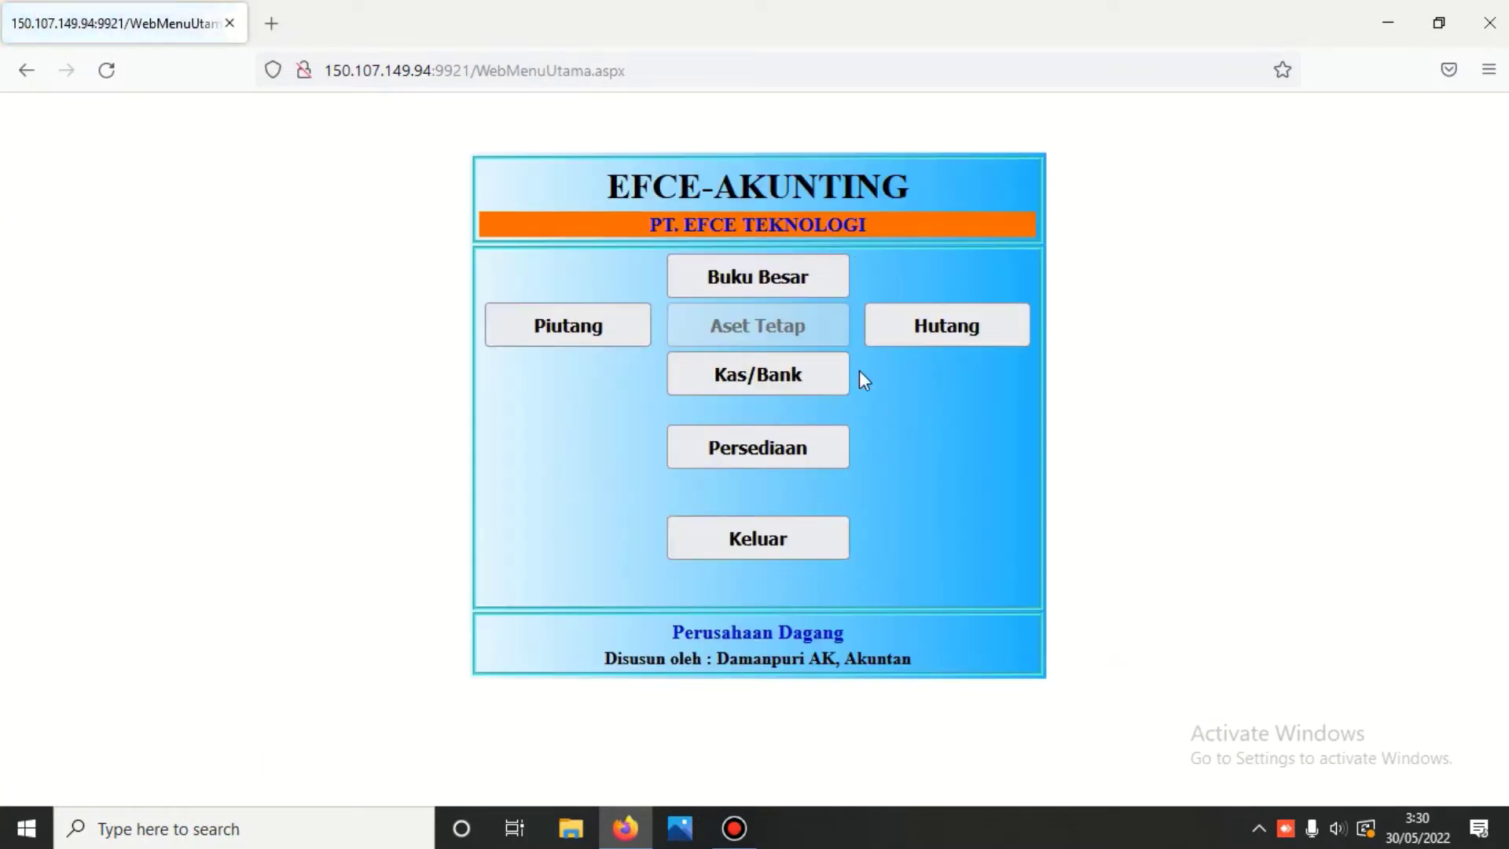
{"action": "left_click", "coordinate": [822, 371]}
{"action": "type", "text": "123"}
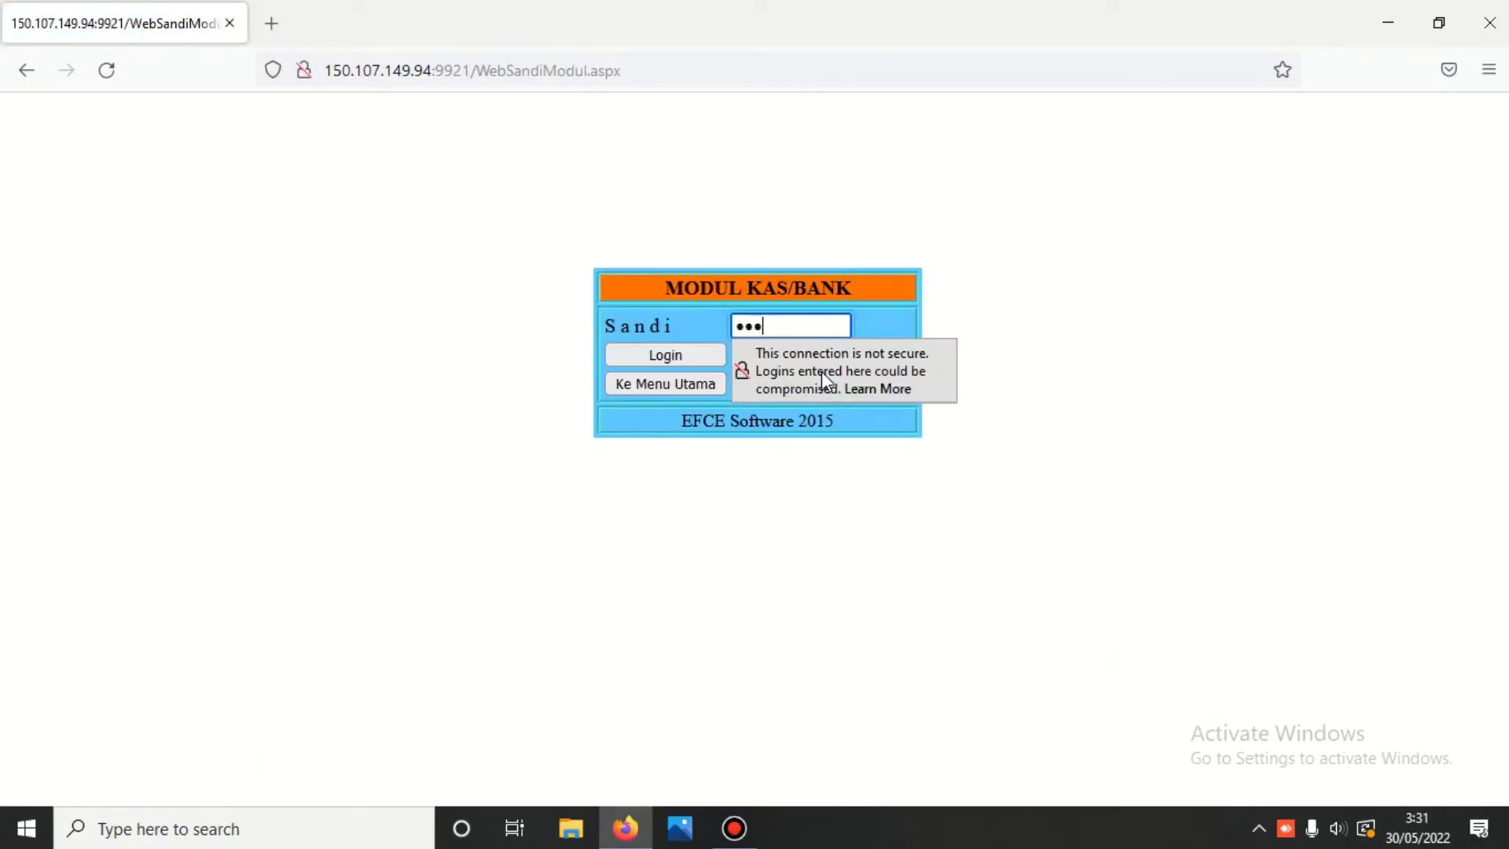
{"action": "key", "text": "Return"}
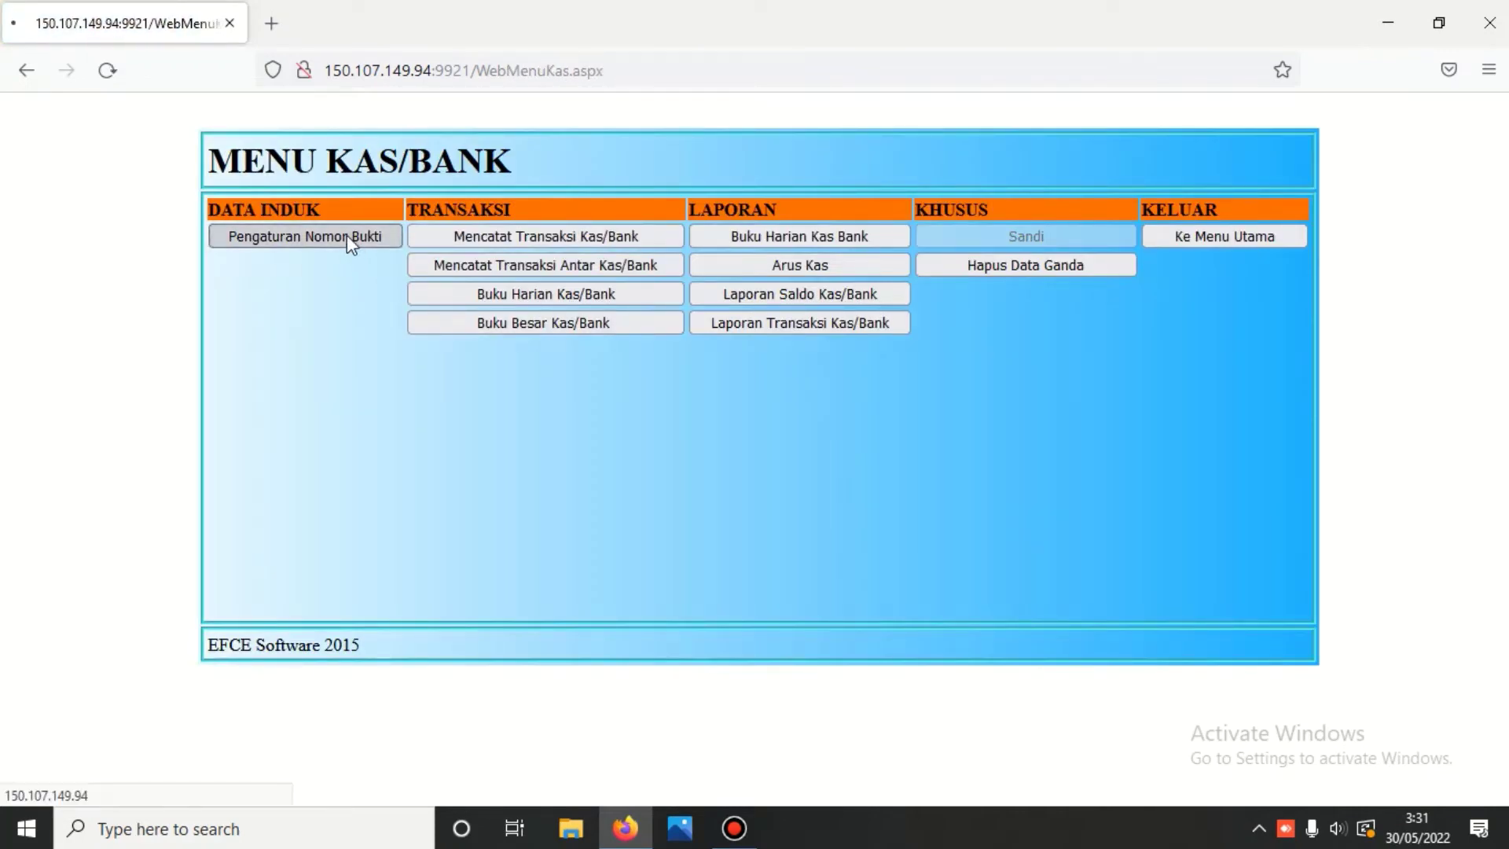
- Open Pengaturan Nomor Bukti and select the Bank BCA rekening no : 01 account row
{"action": "left_click", "coordinate": [346, 236]}
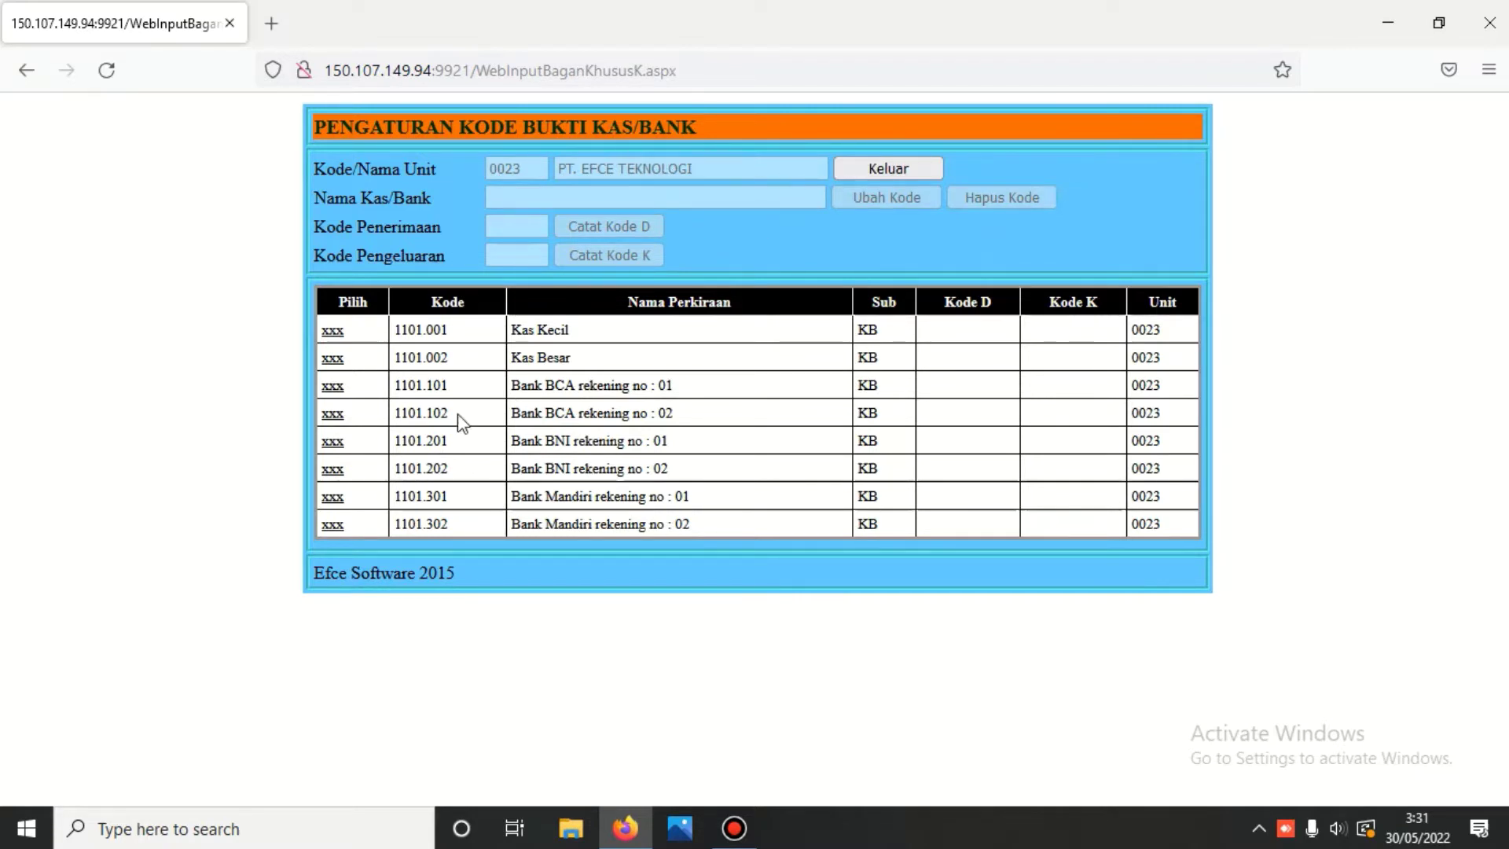
{"action": "left_click", "coordinate": [333, 389]}
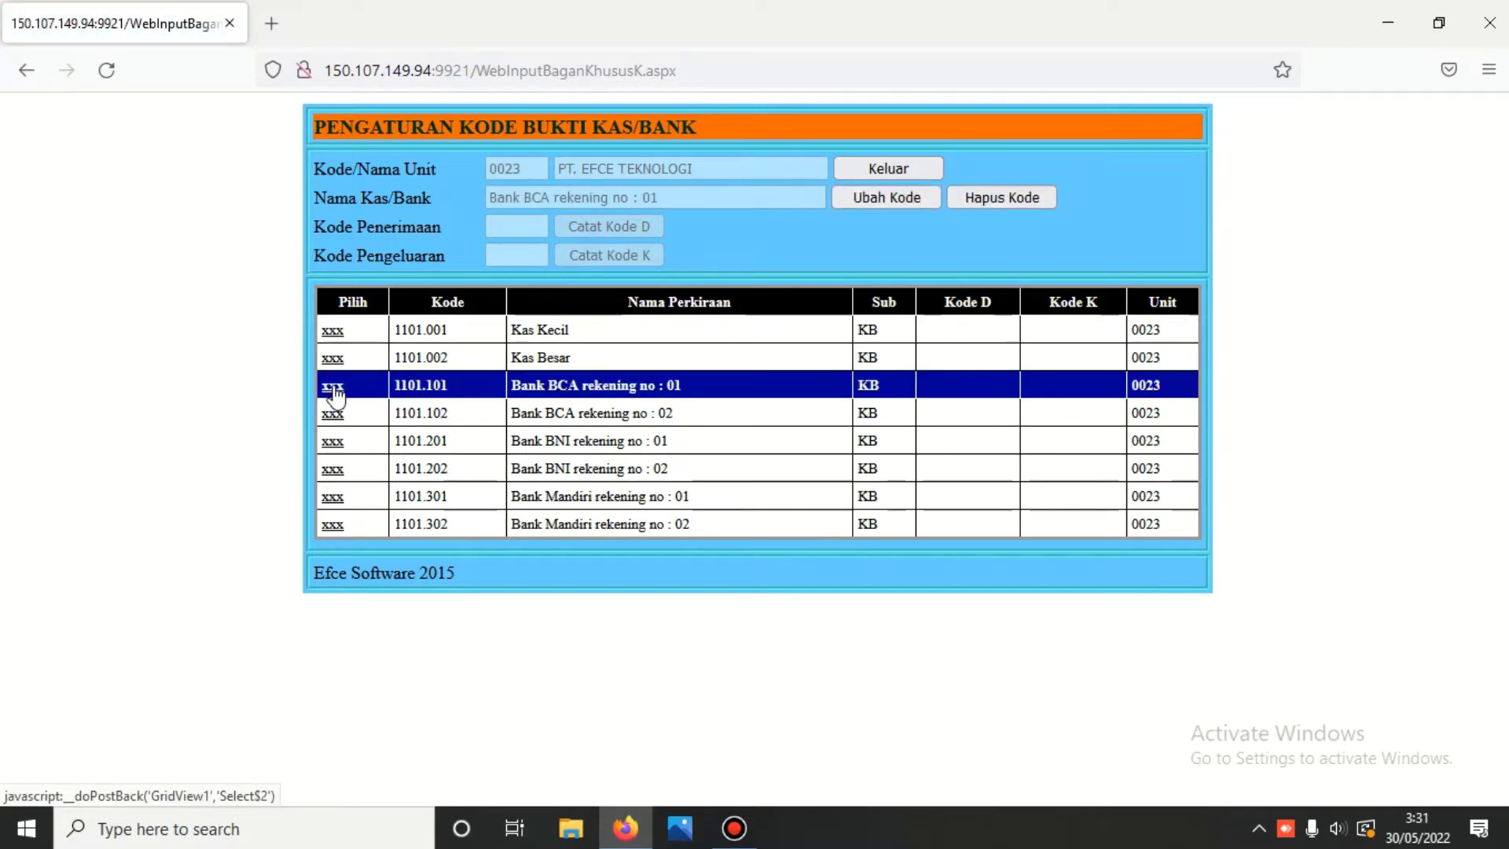
{"action": "left_click", "coordinate": [333, 444]}
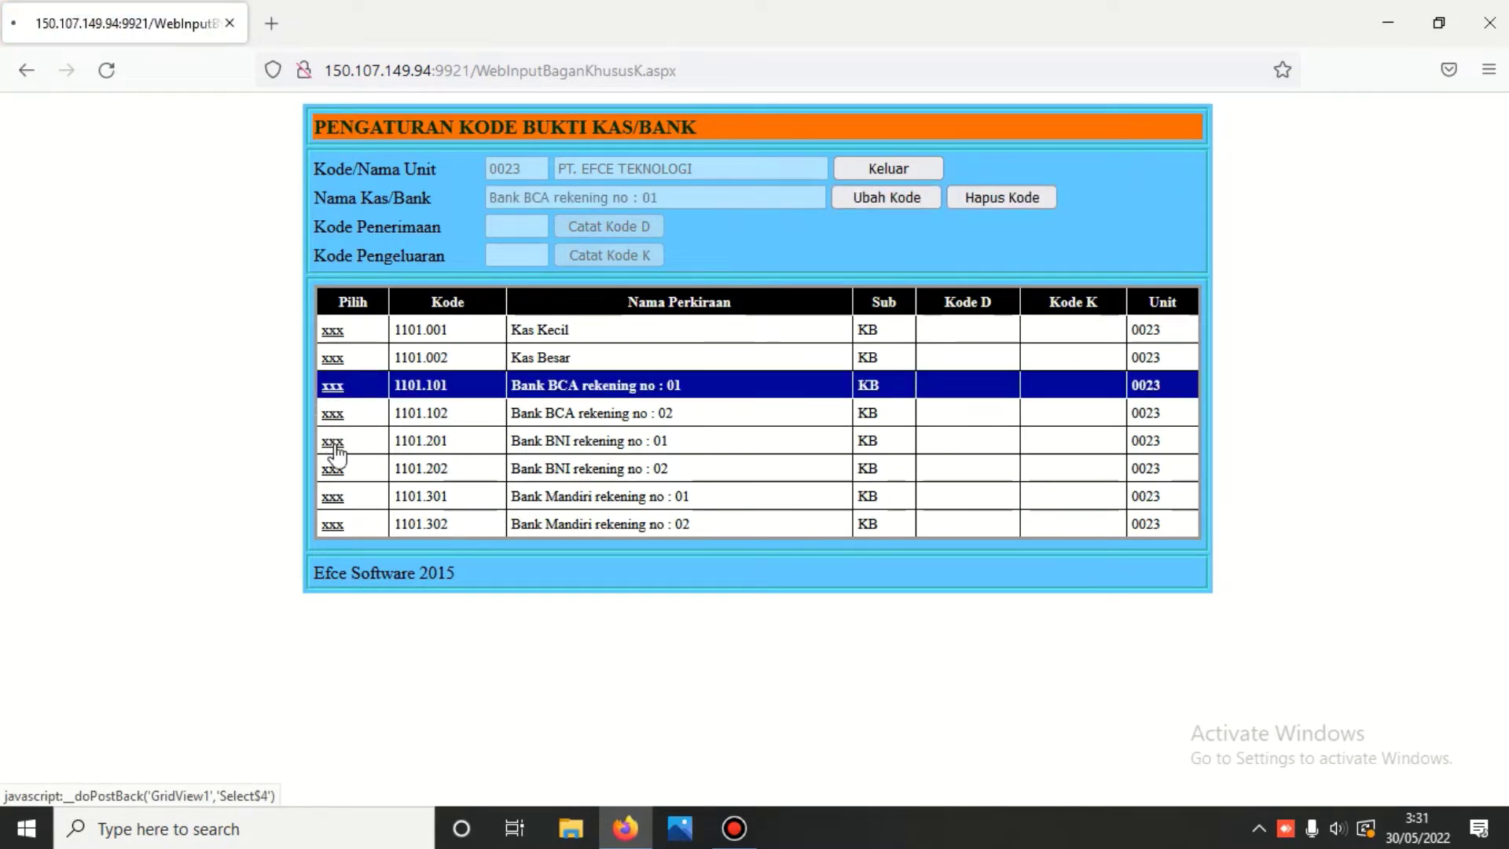
{"action": "left_click", "coordinate": [333, 498]}
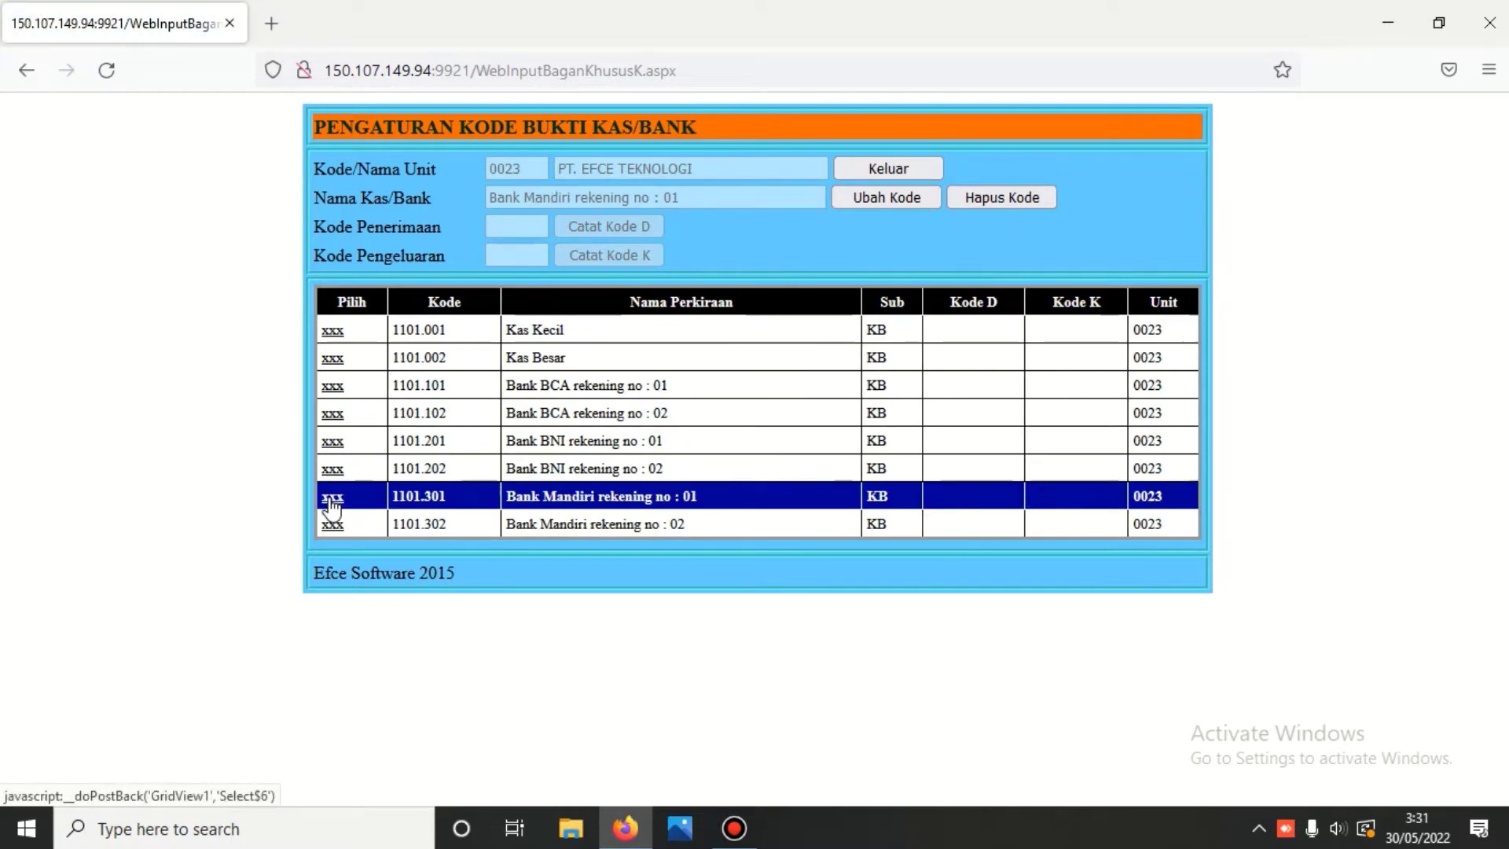
{"action": "left_click", "coordinate": [326, 389]}
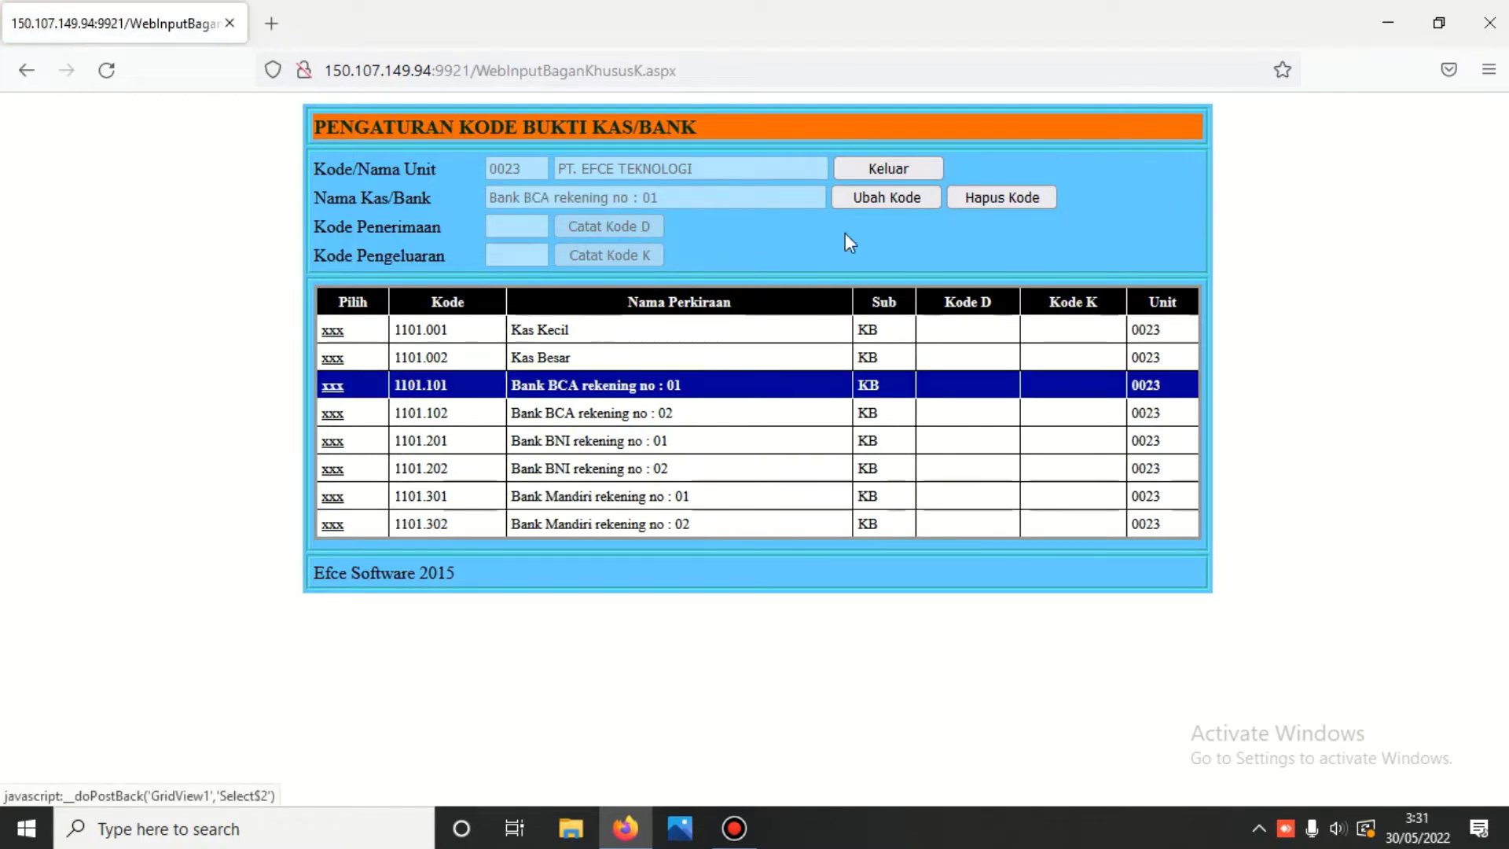
- Give Bank BCA rekening no : 01 receipt code B1D and payment code B1K
{"action": "left_click", "coordinate": [914, 196]}
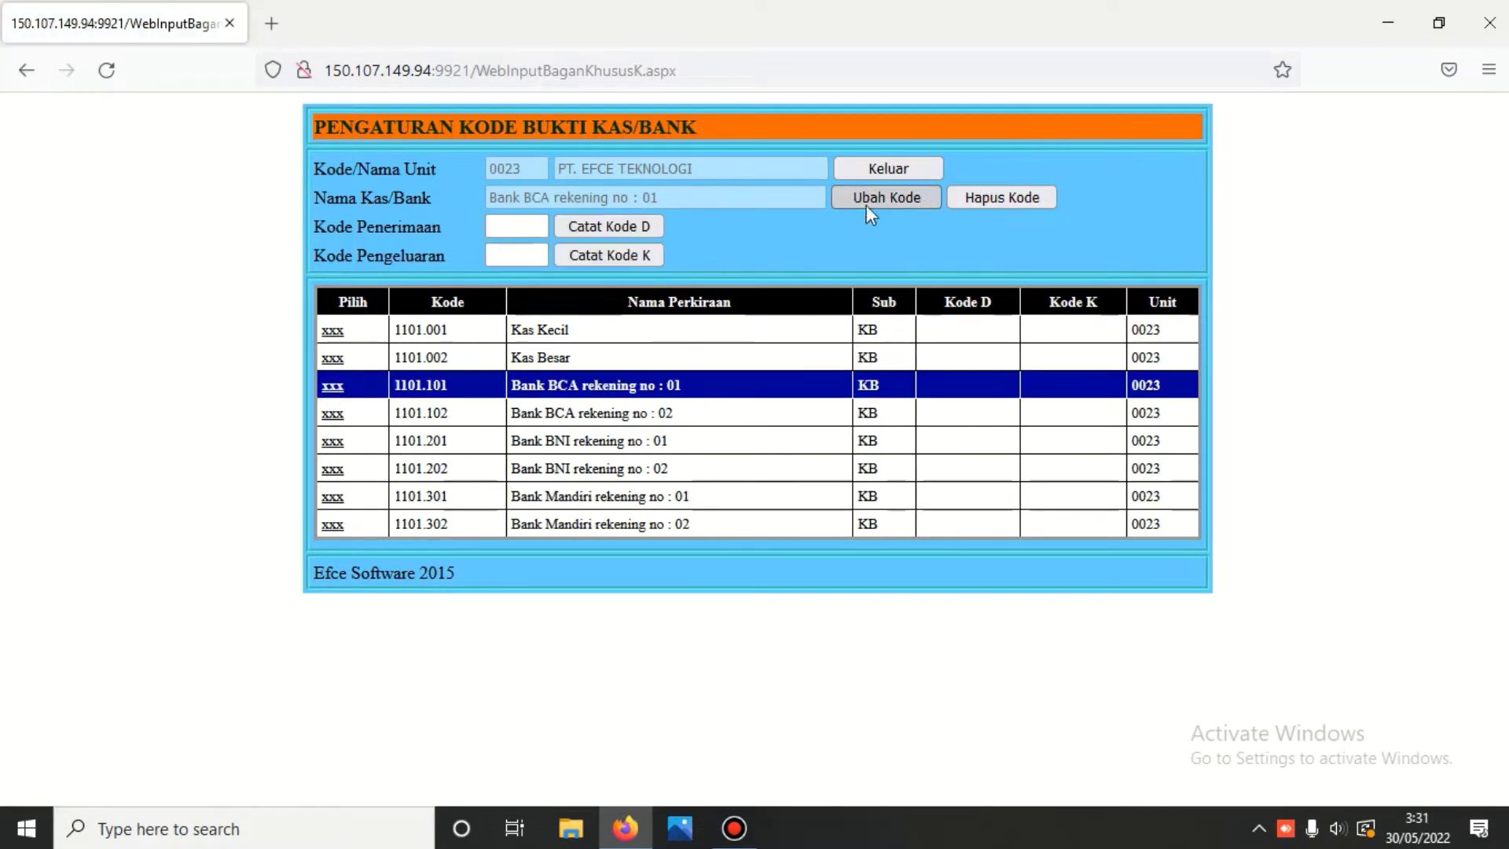
{"action": "left_click", "coordinate": [526, 228]}
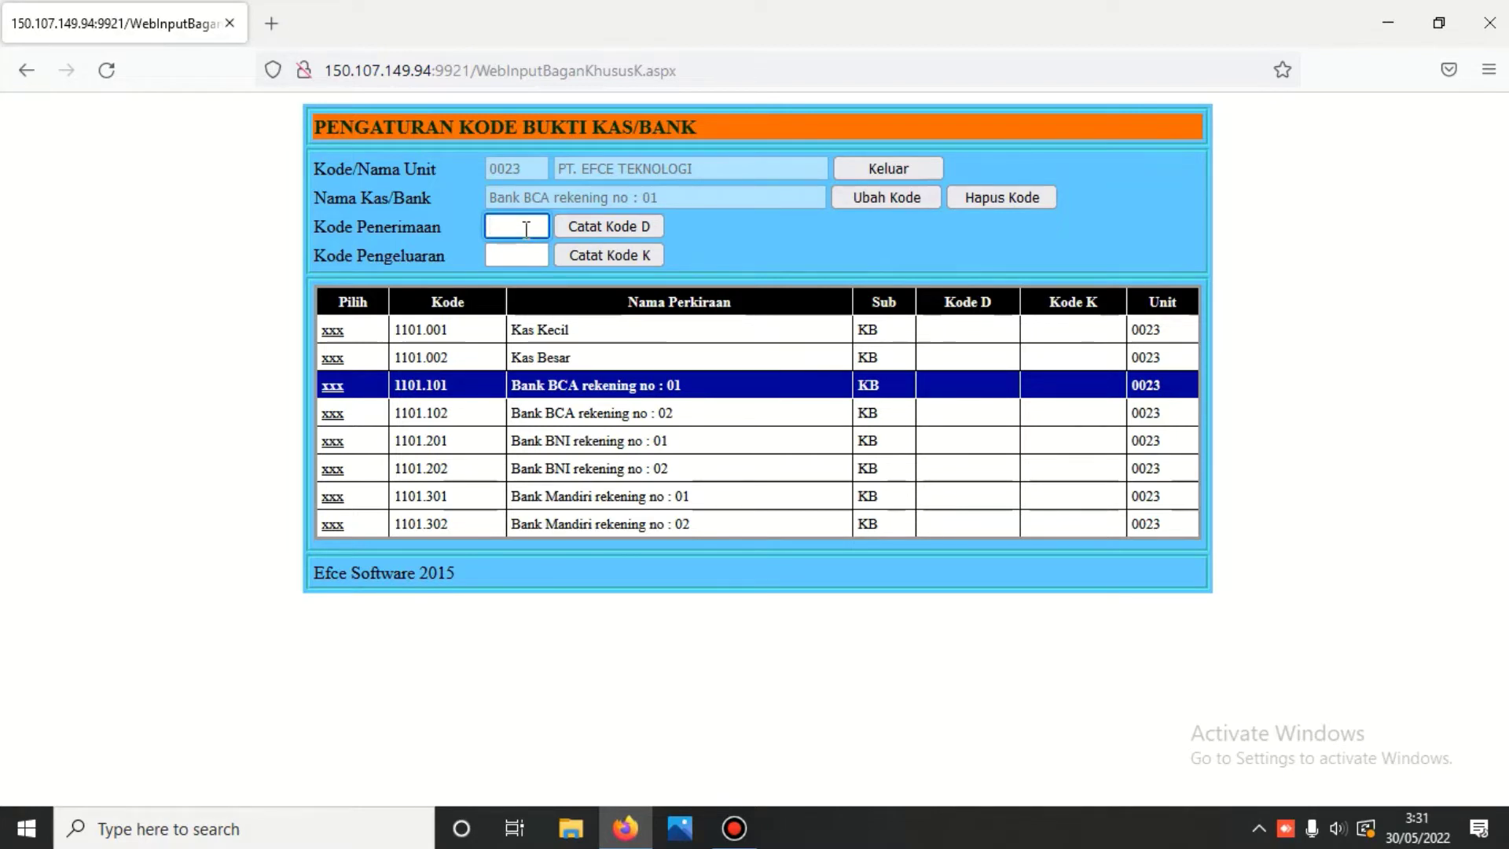
{"action": "type", "text": "b"}
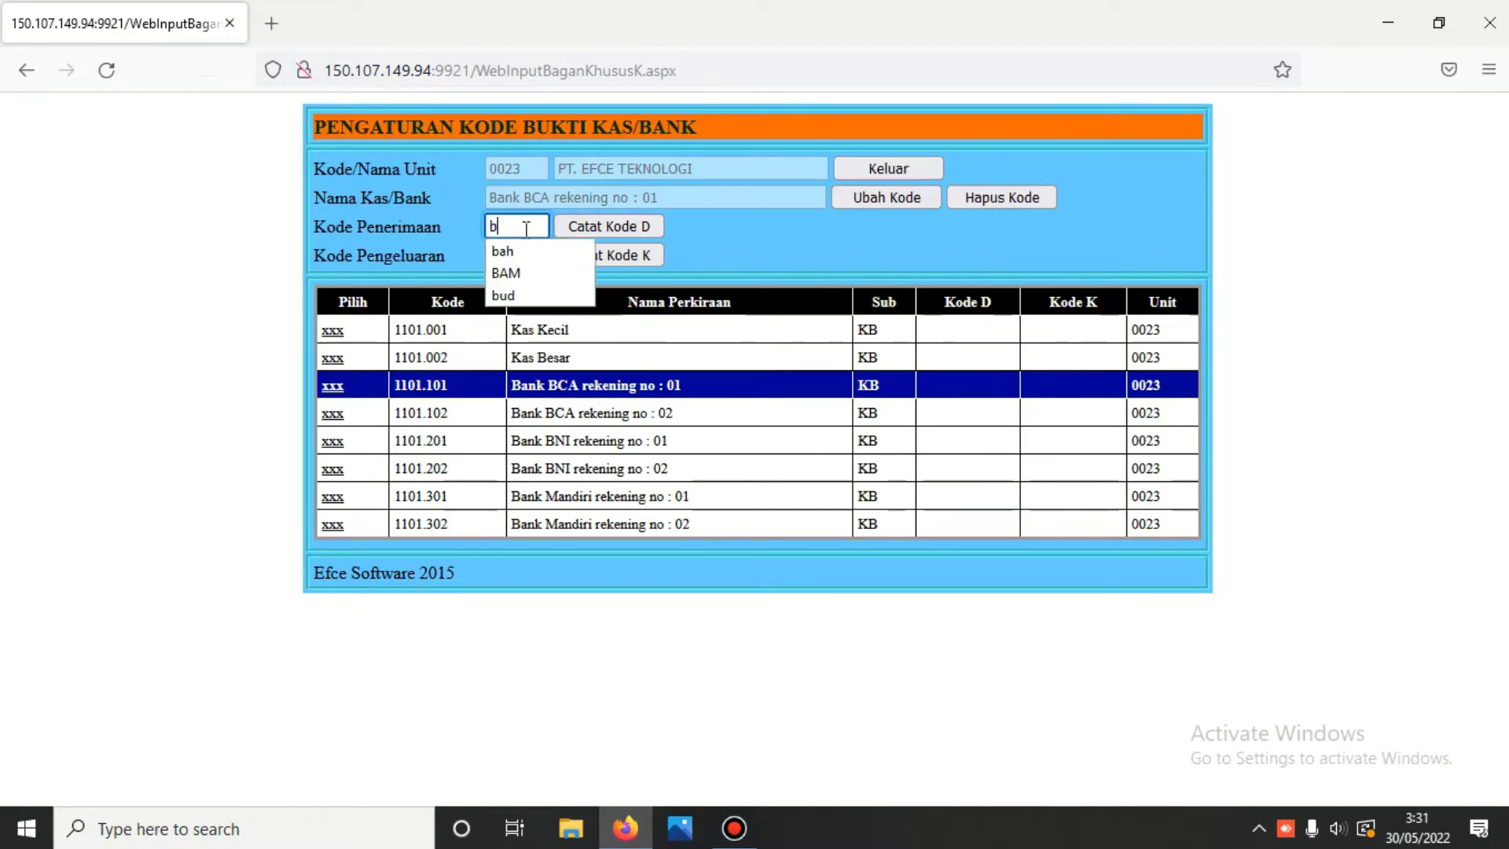
{"action": "key", "text": "BackSpace"}
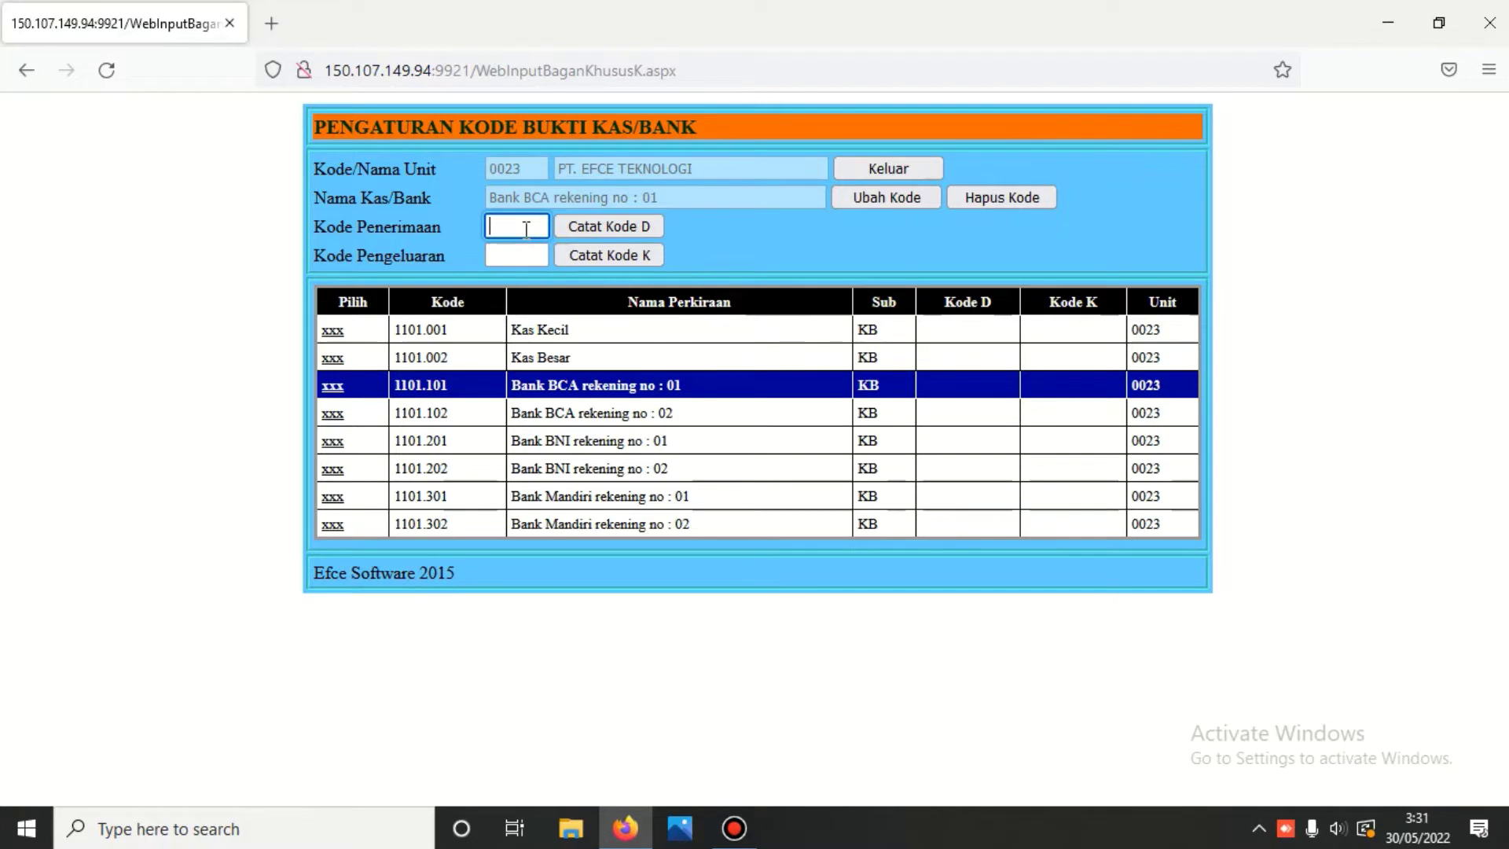
{"action": "type", "text": "B1D"}
{"action": "left_click", "coordinate": [513, 257]}
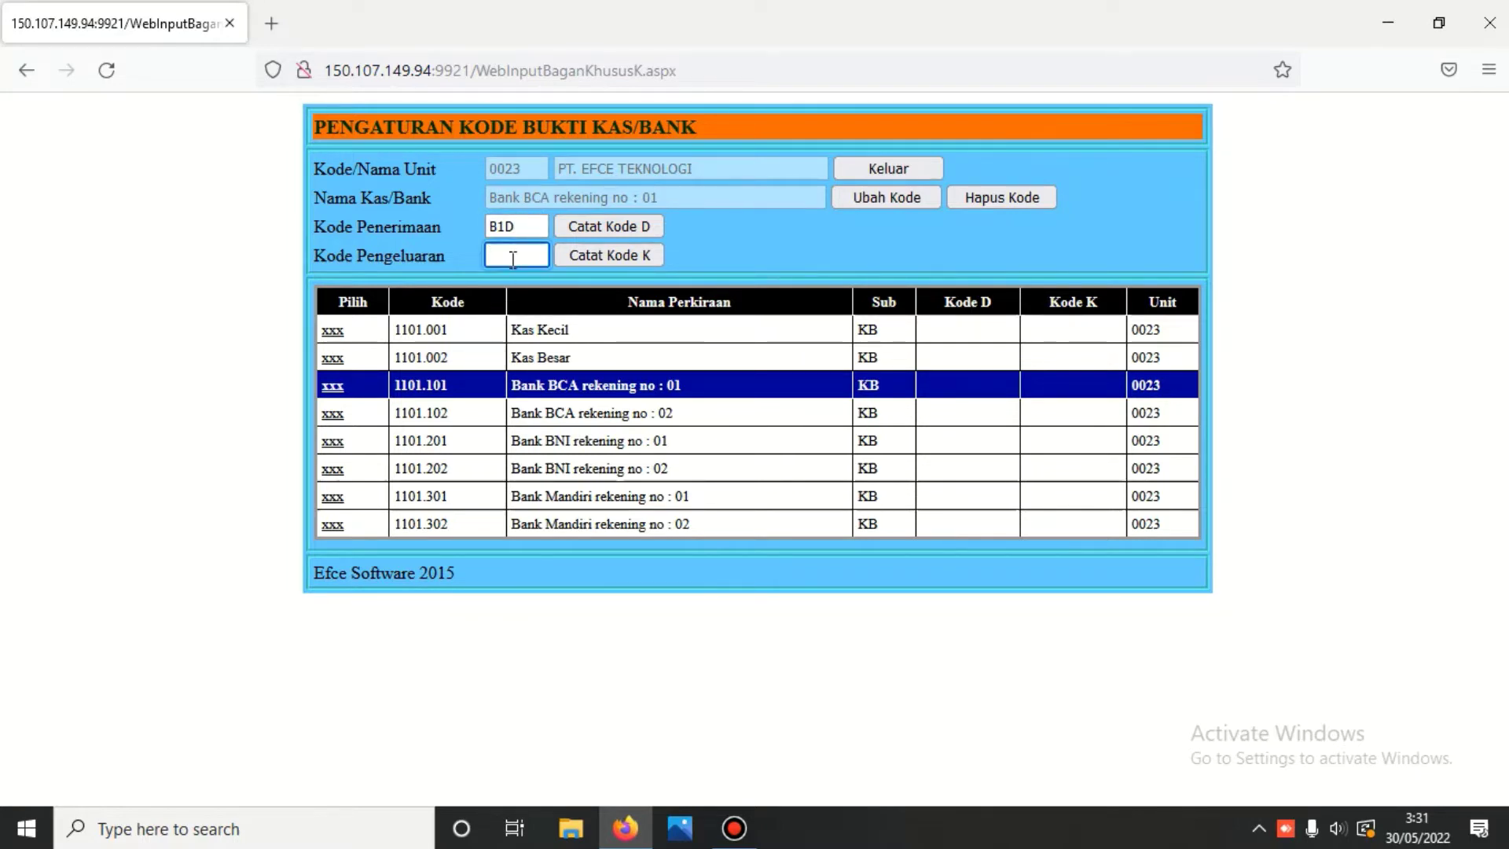
{"action": "type", "text": "B1"}
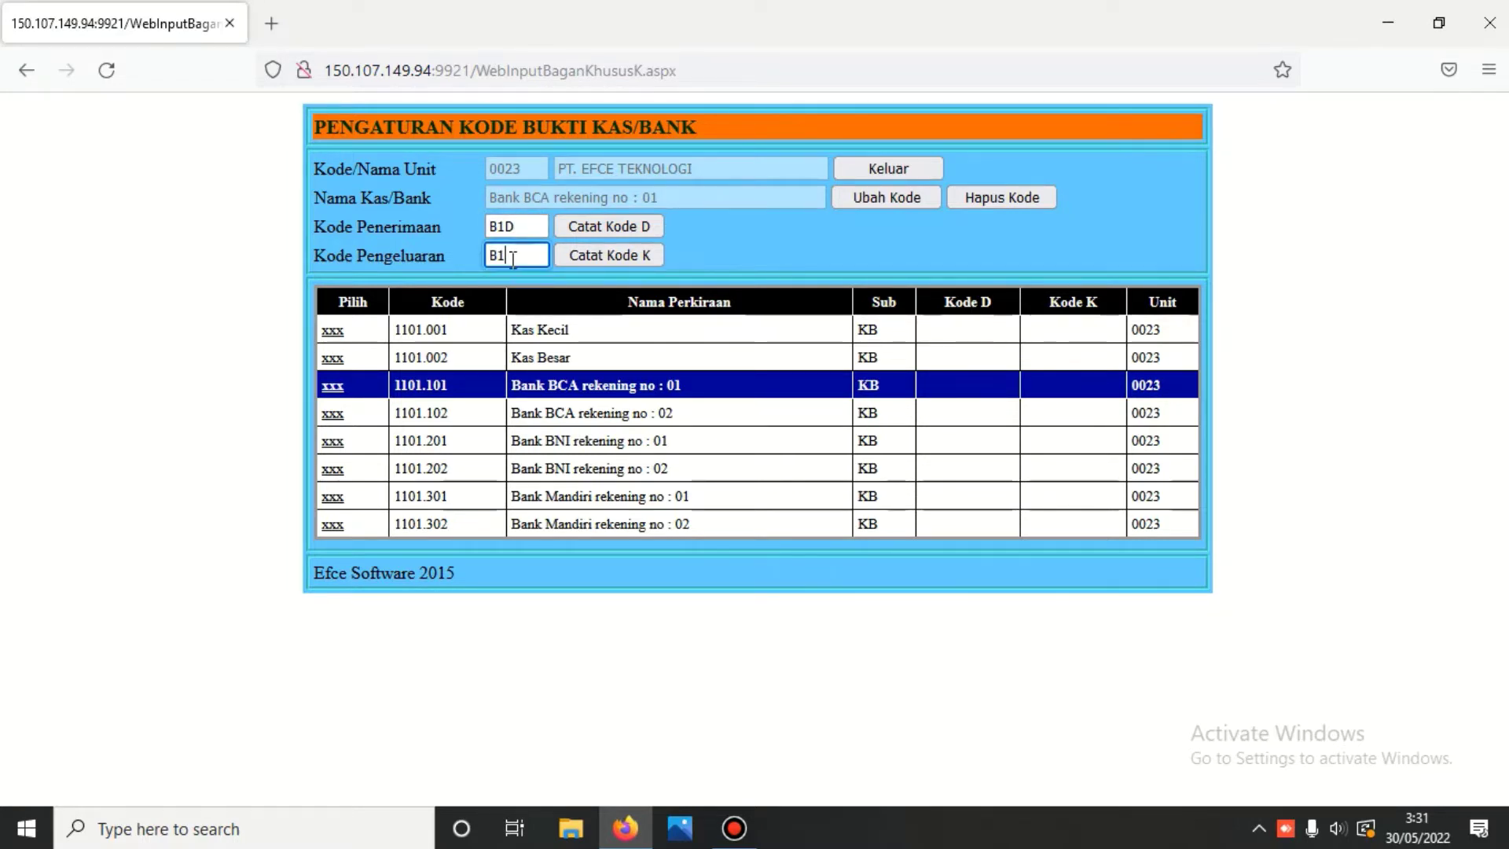
{"action": "type", "text": "K"}
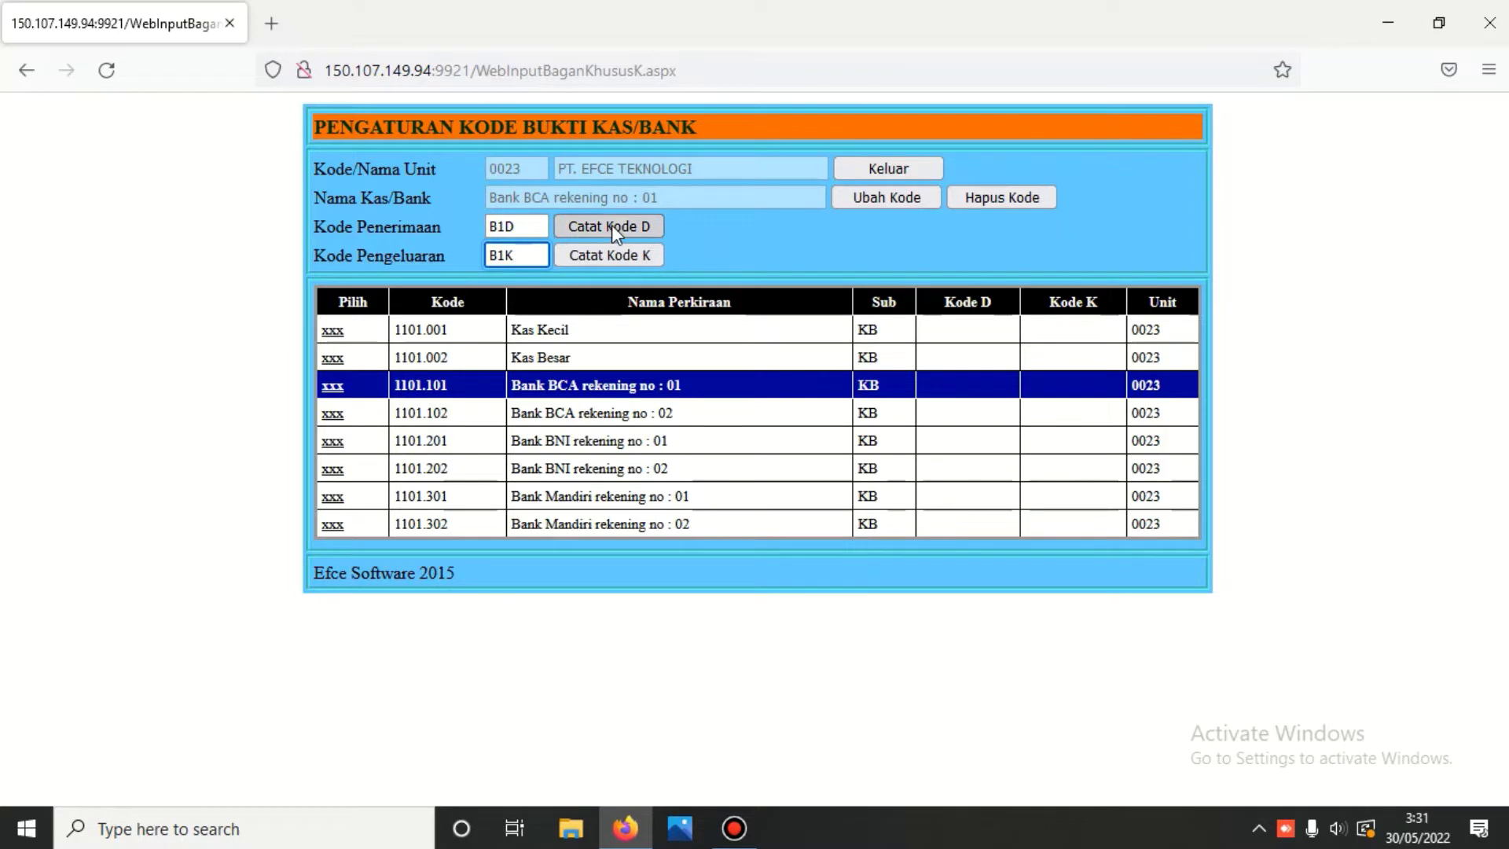
{"action": "left_click", "coordinate": [611, 224]}
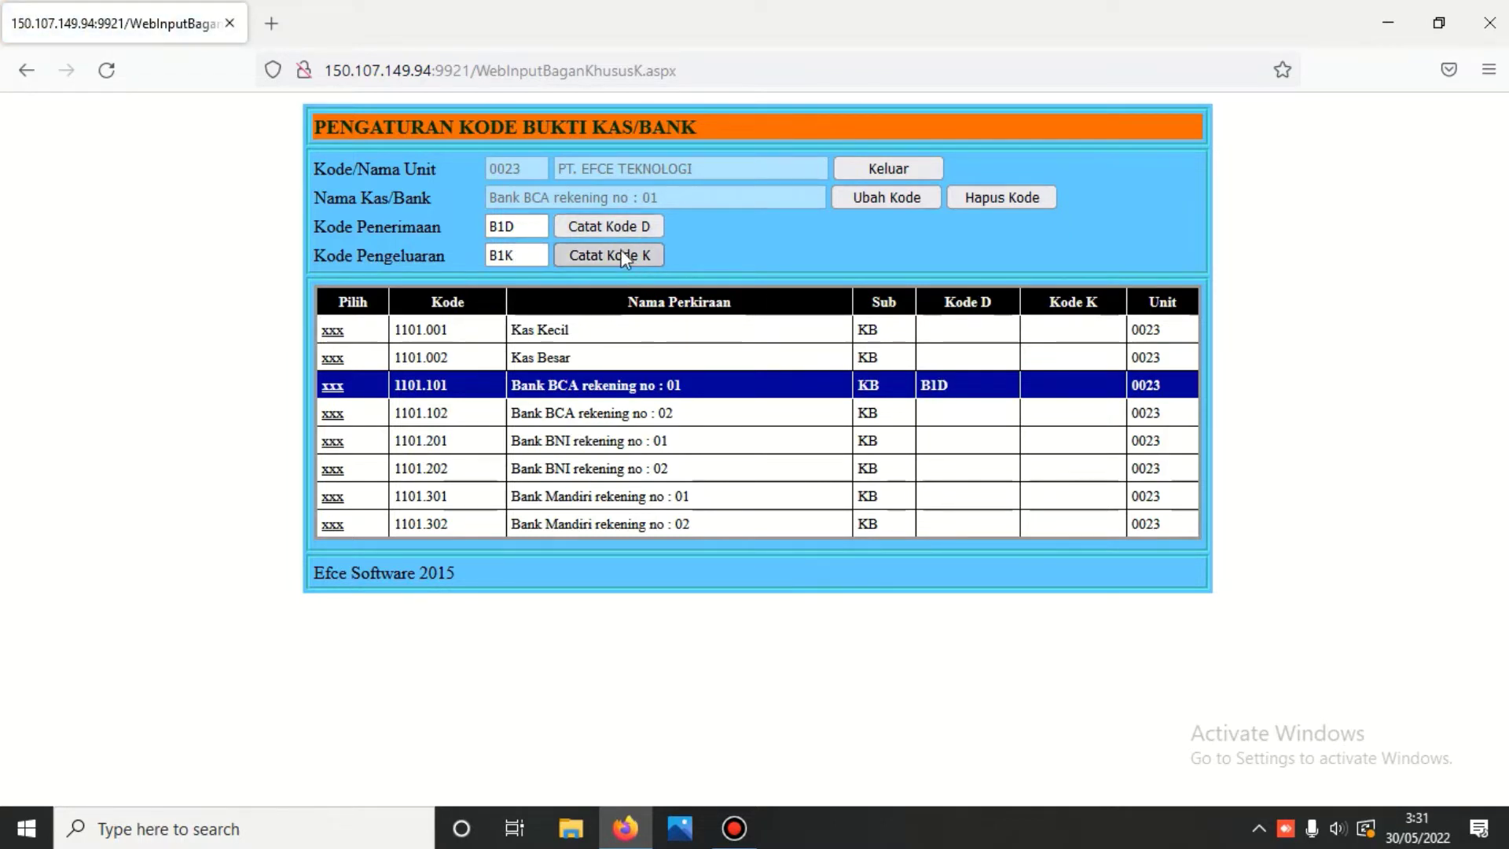
{"action": "left_click", "coordinate": [623, 253]}
- Give Bank BCA rekening no : 02 receipt code B2D and payment code B2K
{"action": "left_click", "coordinate": [332, 417]}
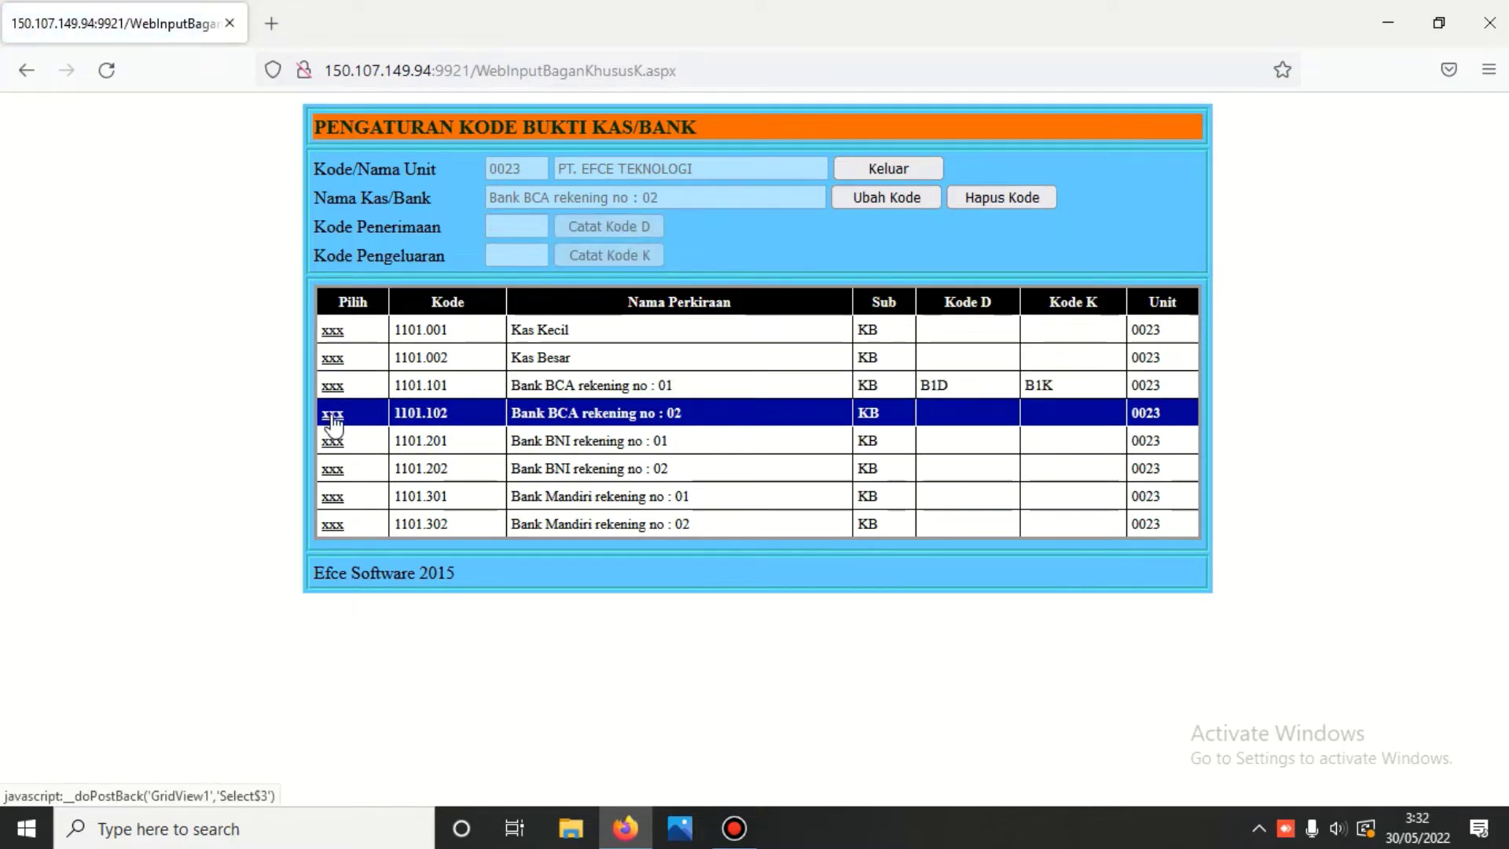
{"action": "left_click", "coordinate": [871, 197]}
{"action": "left_click", "coordinate": [523, 228]}
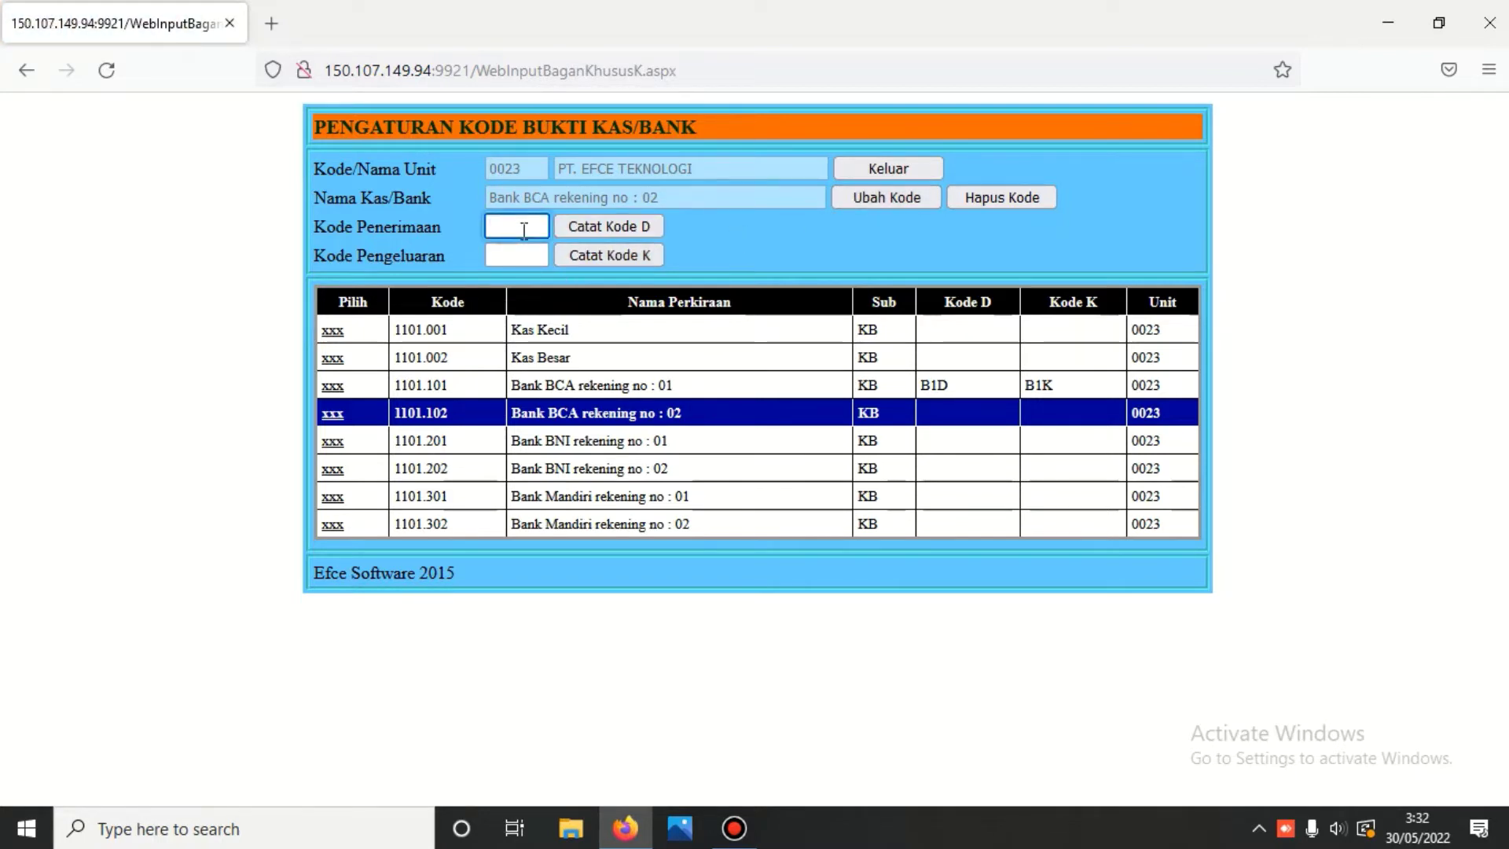
{"action": "type", "text": "B"}
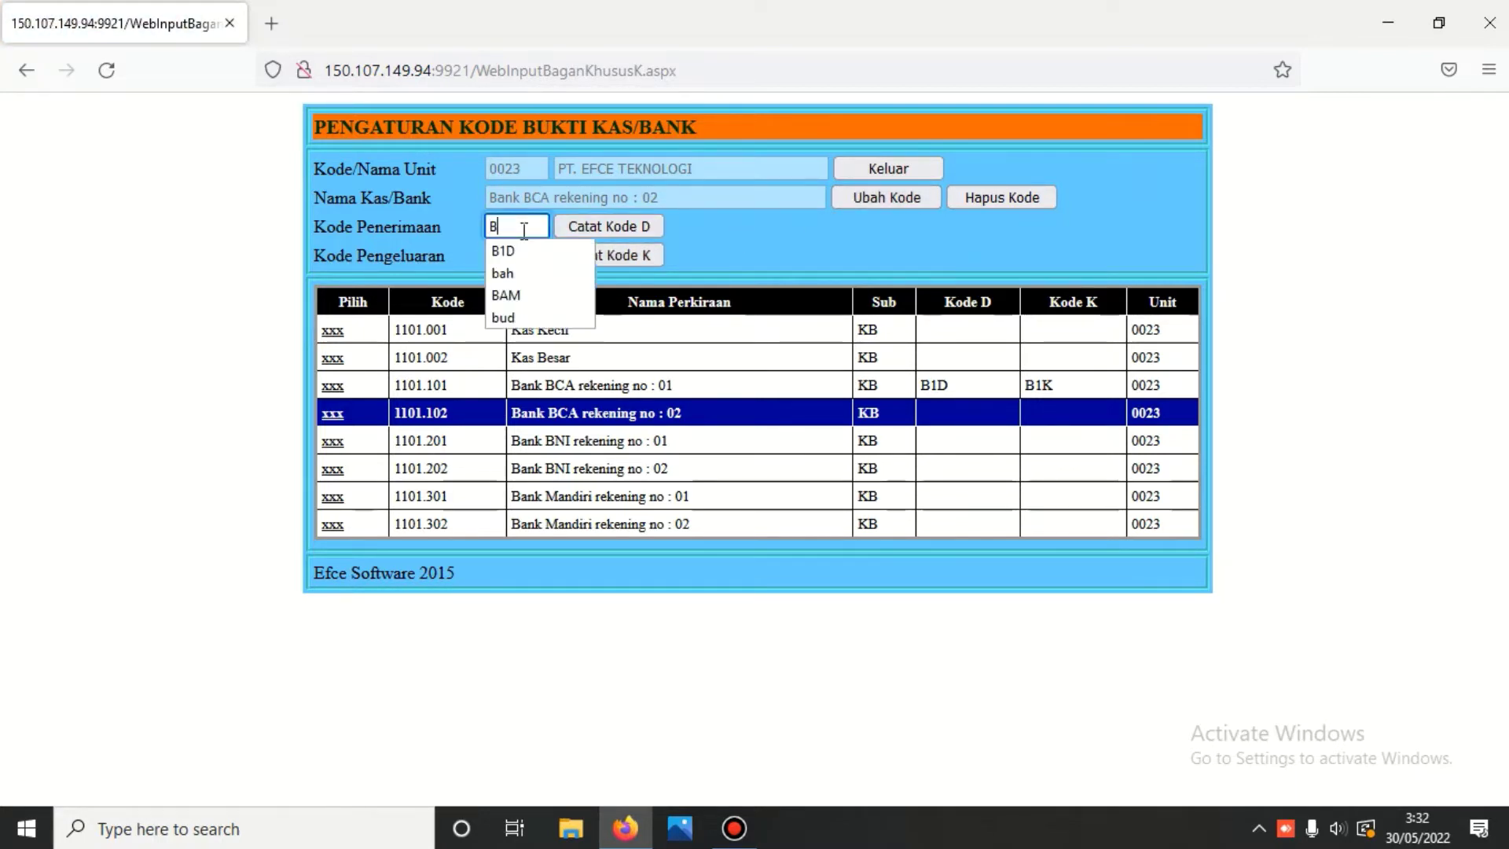
{"action": "type", "text": "2D"}
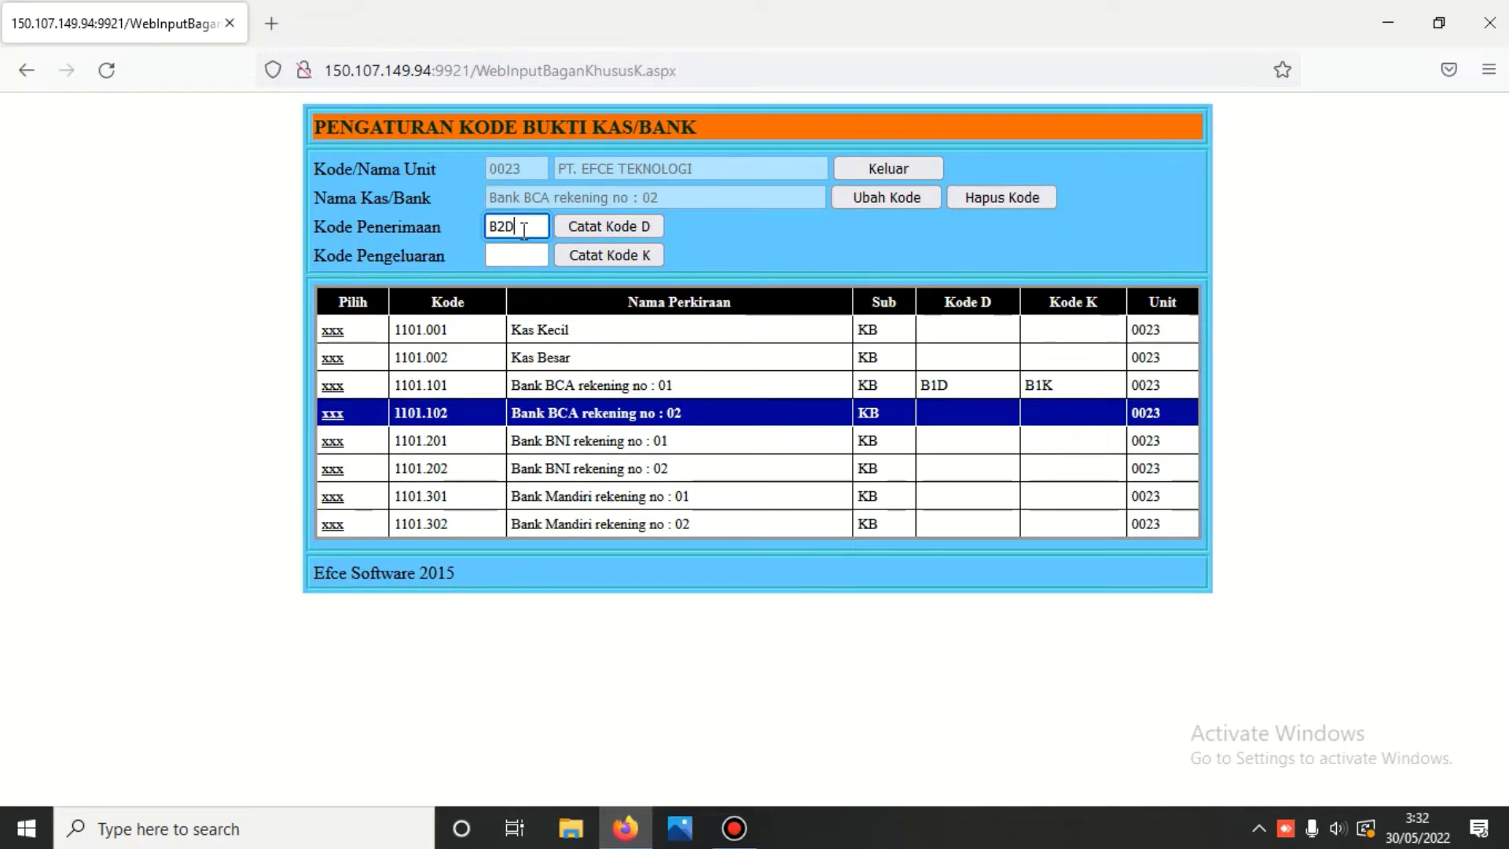
{"action": "left_click", "coordinate": [530, 256]}
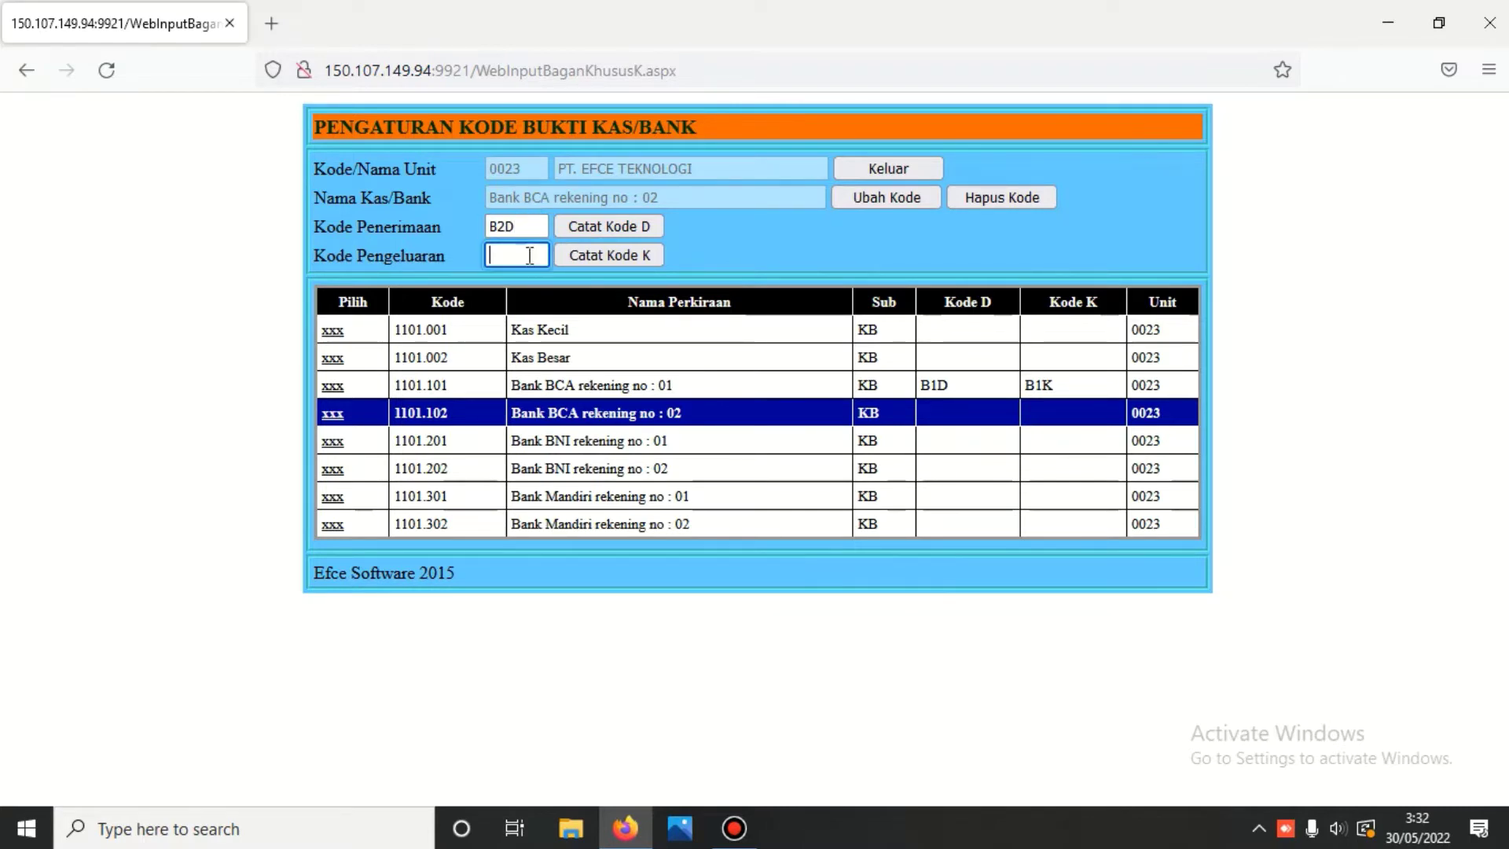
{"action": "type", "text": "B2K"}
{"action": "left_click", "coordinate": [625, 223]}
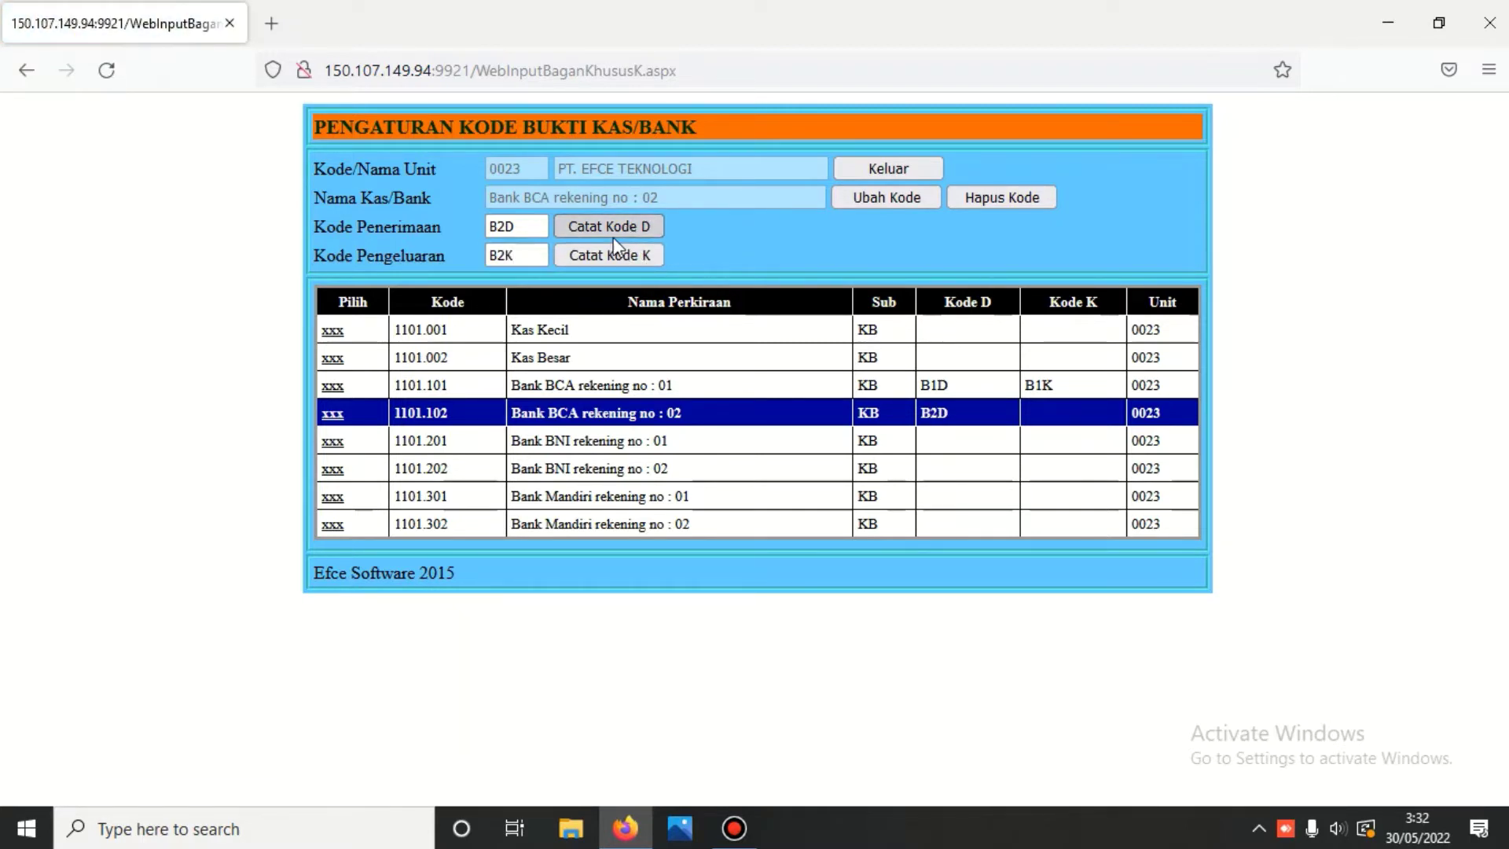
{"action": "left_click", "coordinate": [609, 258]}
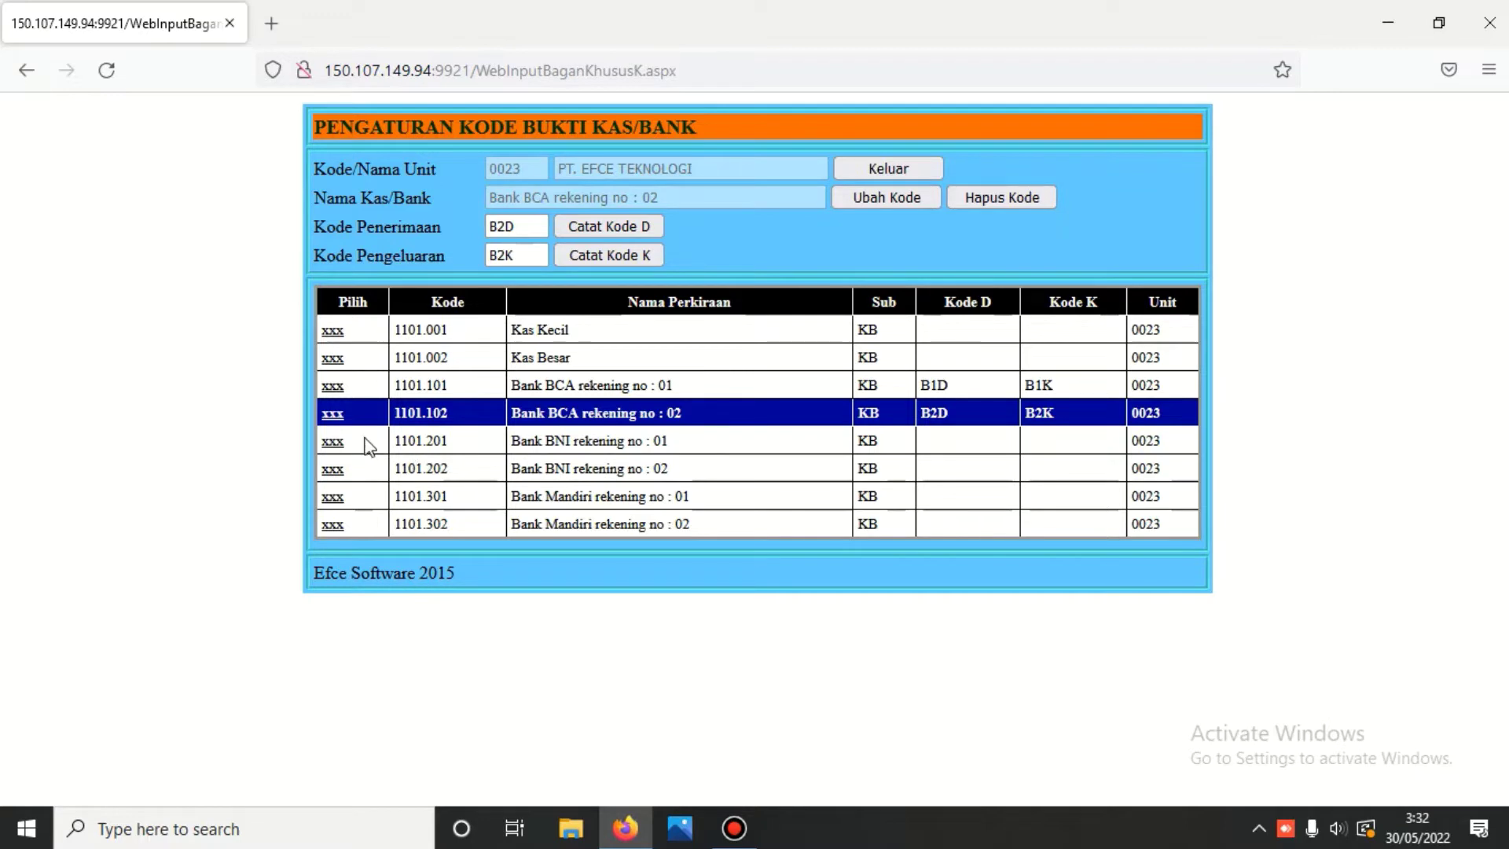
- Record codes B3D and B3K for account 1101.201, then exit code settings
{"action": "left_click", "coordinate": [330, 442]}
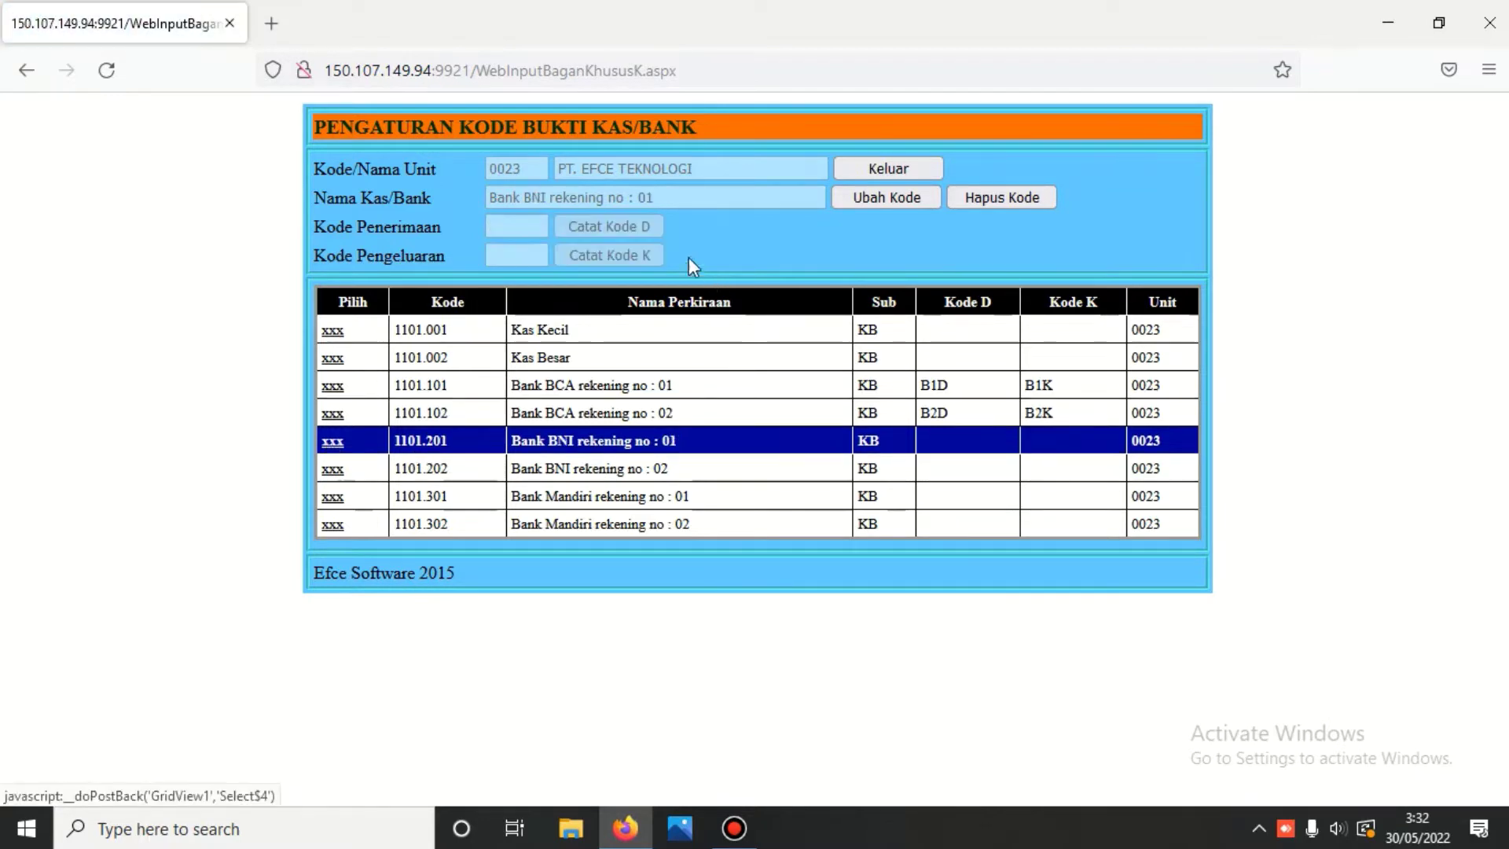
{"action": "left_click", "coordinate": [862, 195]}
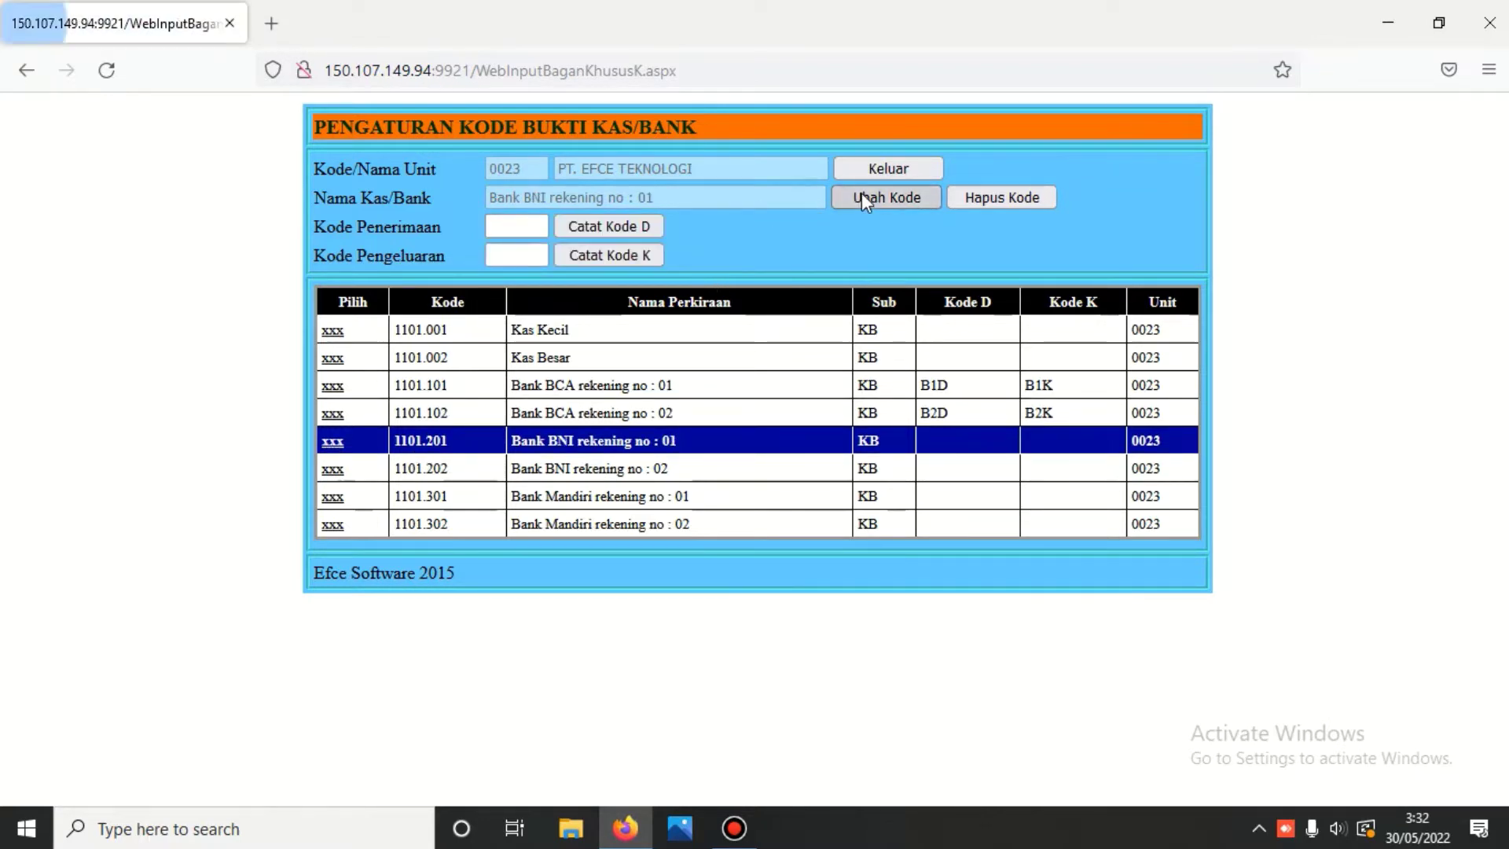
{"action": "left_click", "coordinate": [533, 226]}
{"action": "type", "text": "B3D"}
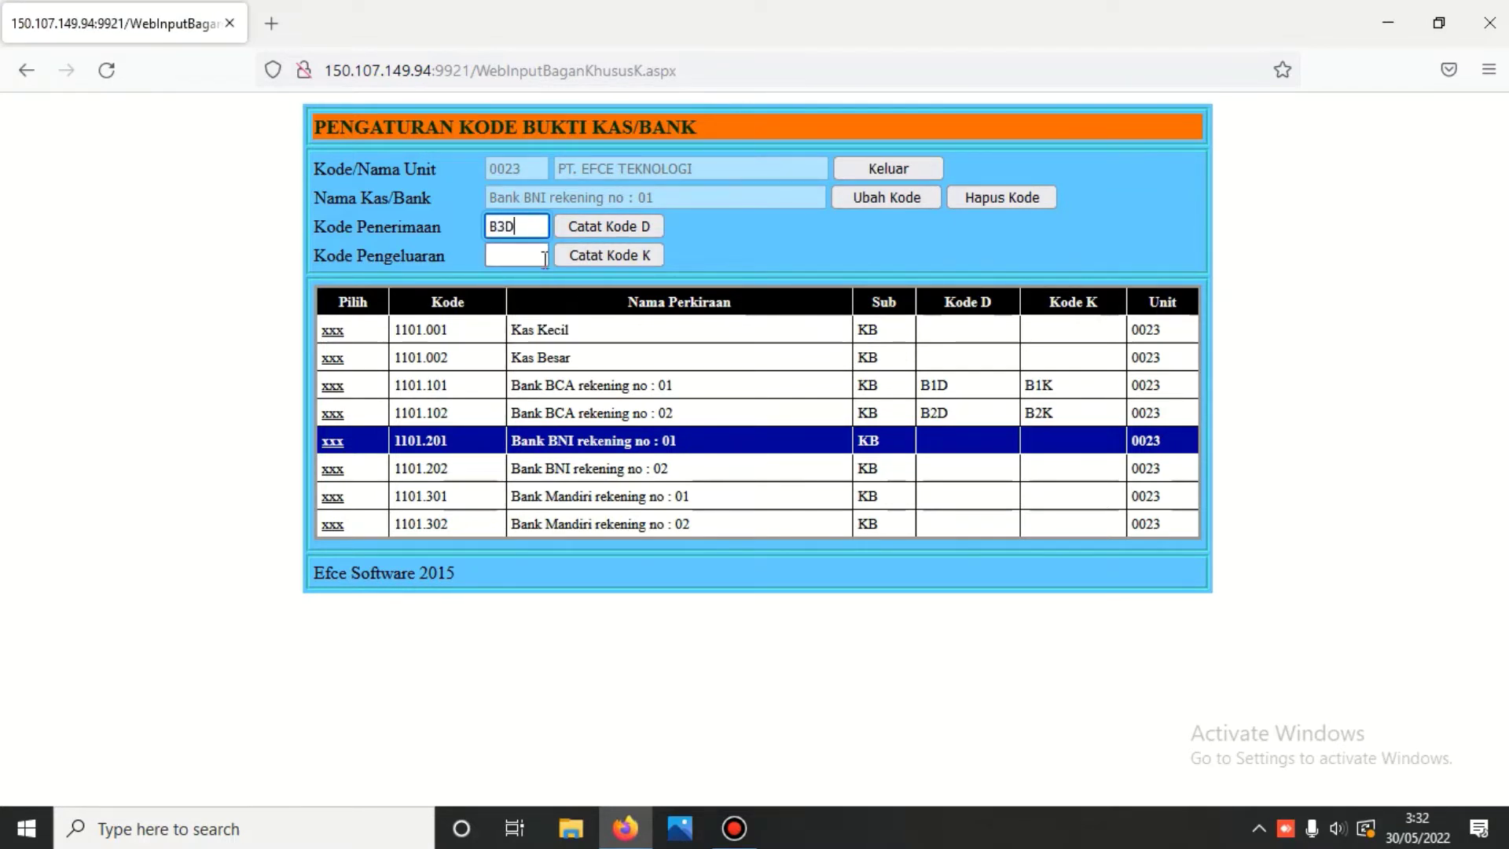
{"action": "left_click", "coordinate": [543, 257]}
{"action": "type", "text": "B3"}
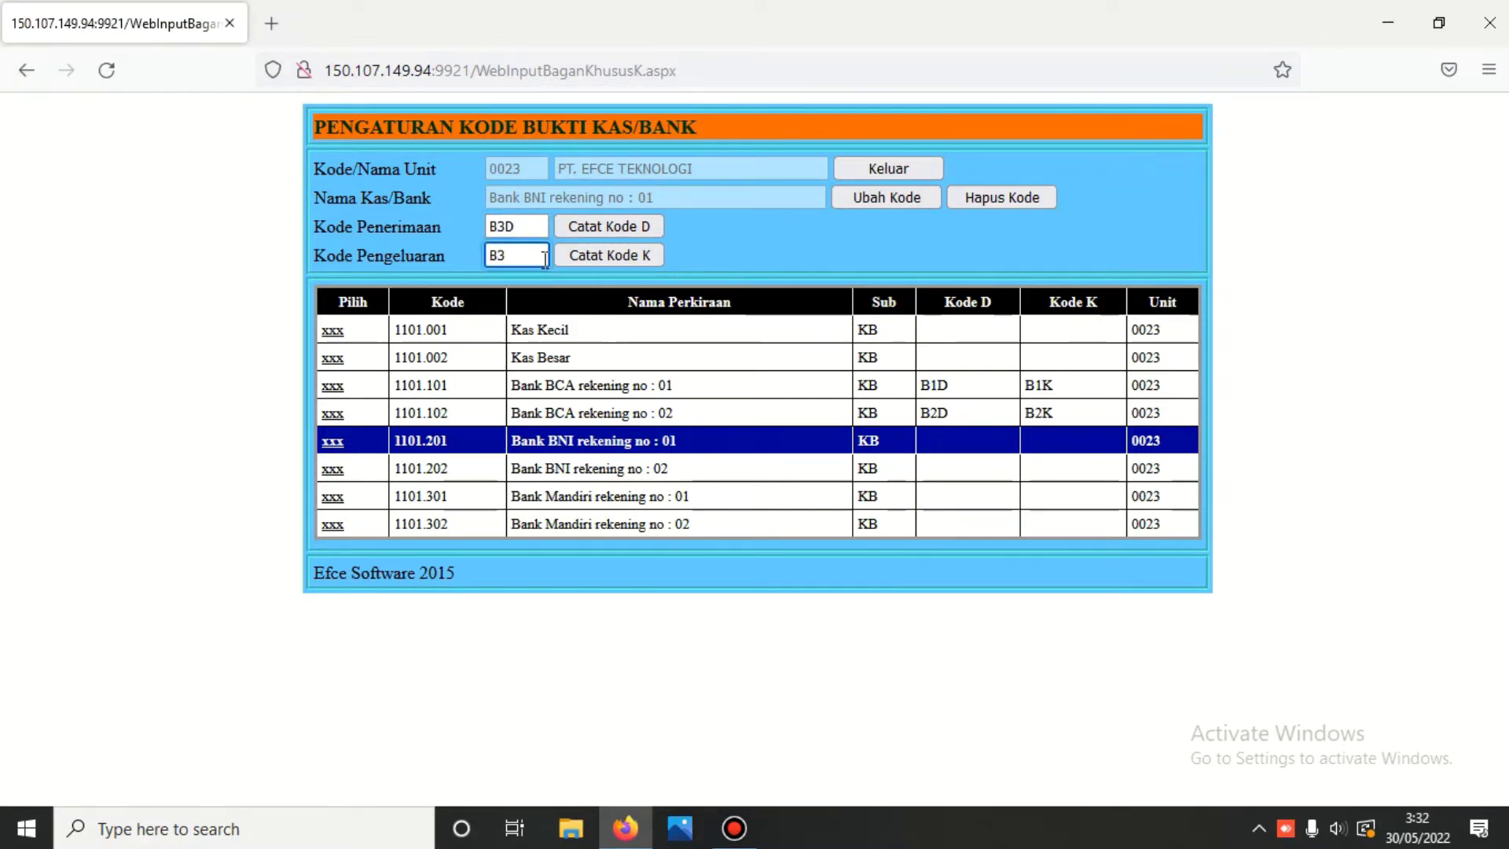
{"action": "type", "text": "K"}
{"action": "left_click", "coordinate": [609, 228]}
{"action": "left_click", "coordinate": [611, 256]}
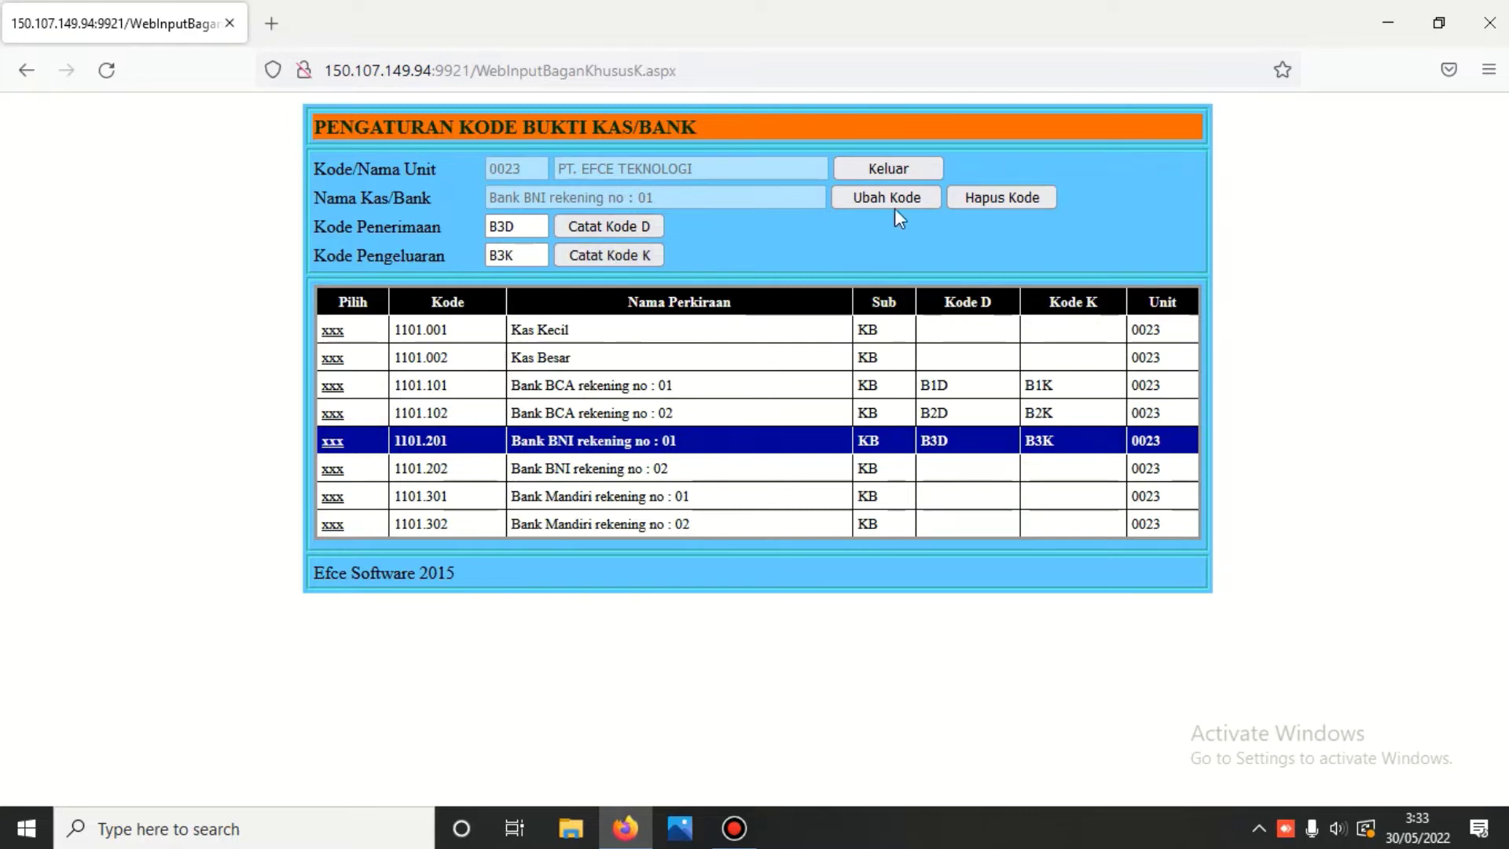
{"action": "left_click", "coordinate": [891, 166]}
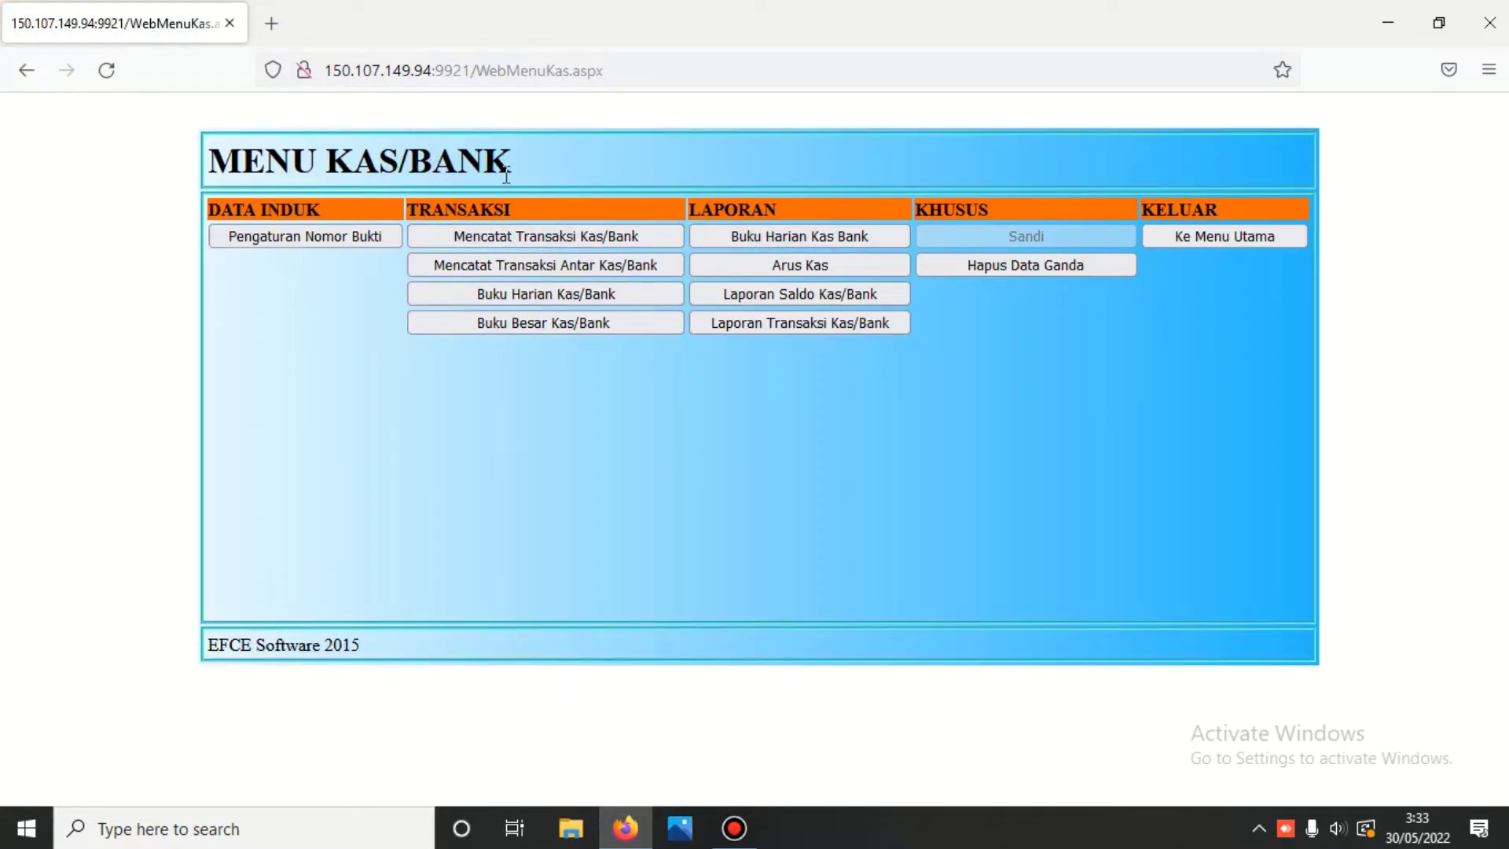
- Open Mencatat Transaksi Kas/Bank for account 1101.101 Bank BCA rekening no : 01
{"action": "left_click", "coordinate": [547, 238]}
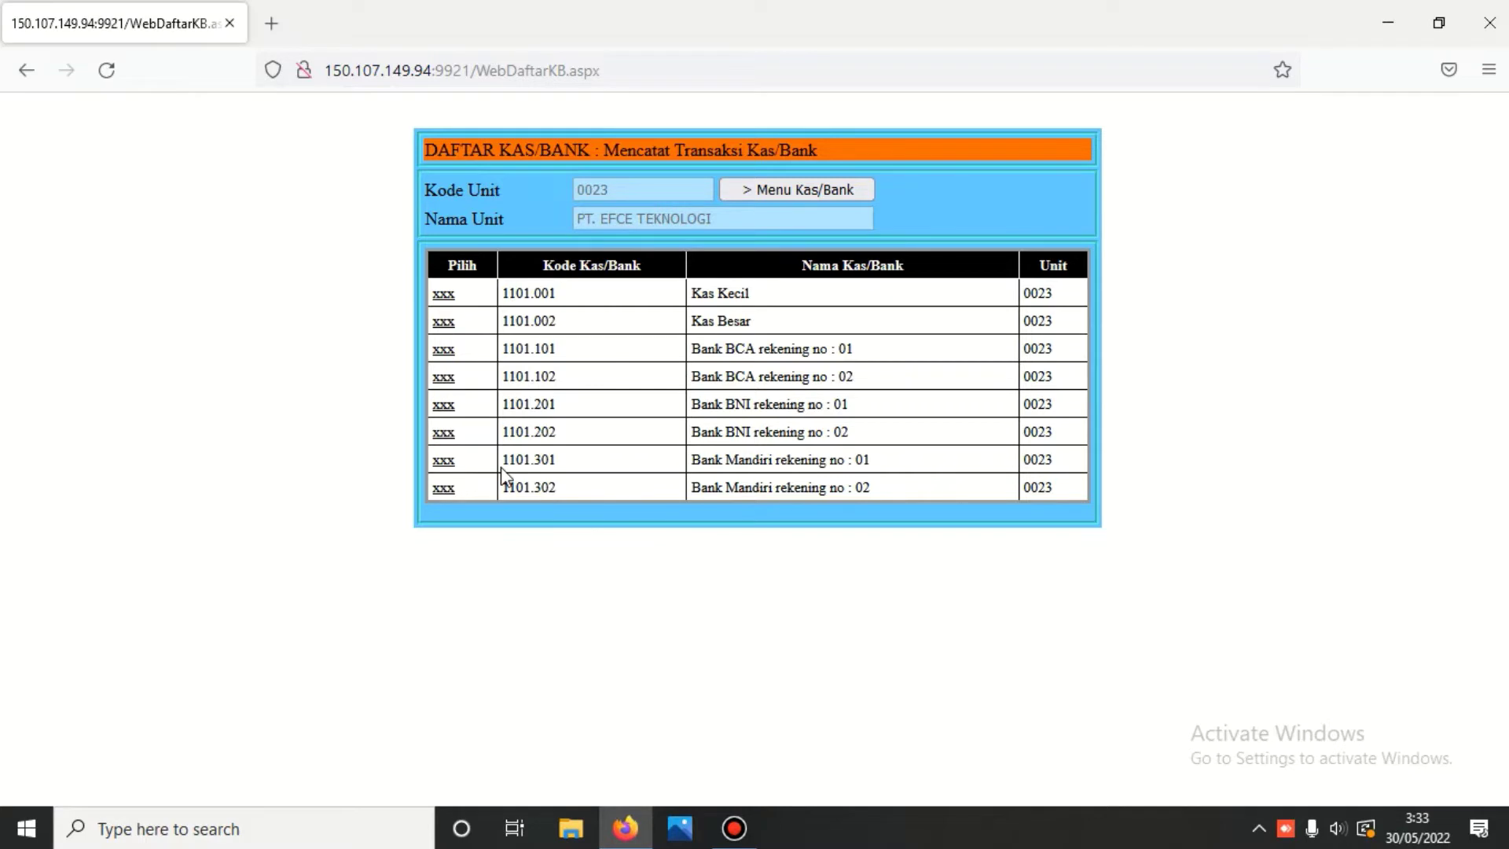
{"action": "left_click", "coordinate": [442, 348]}
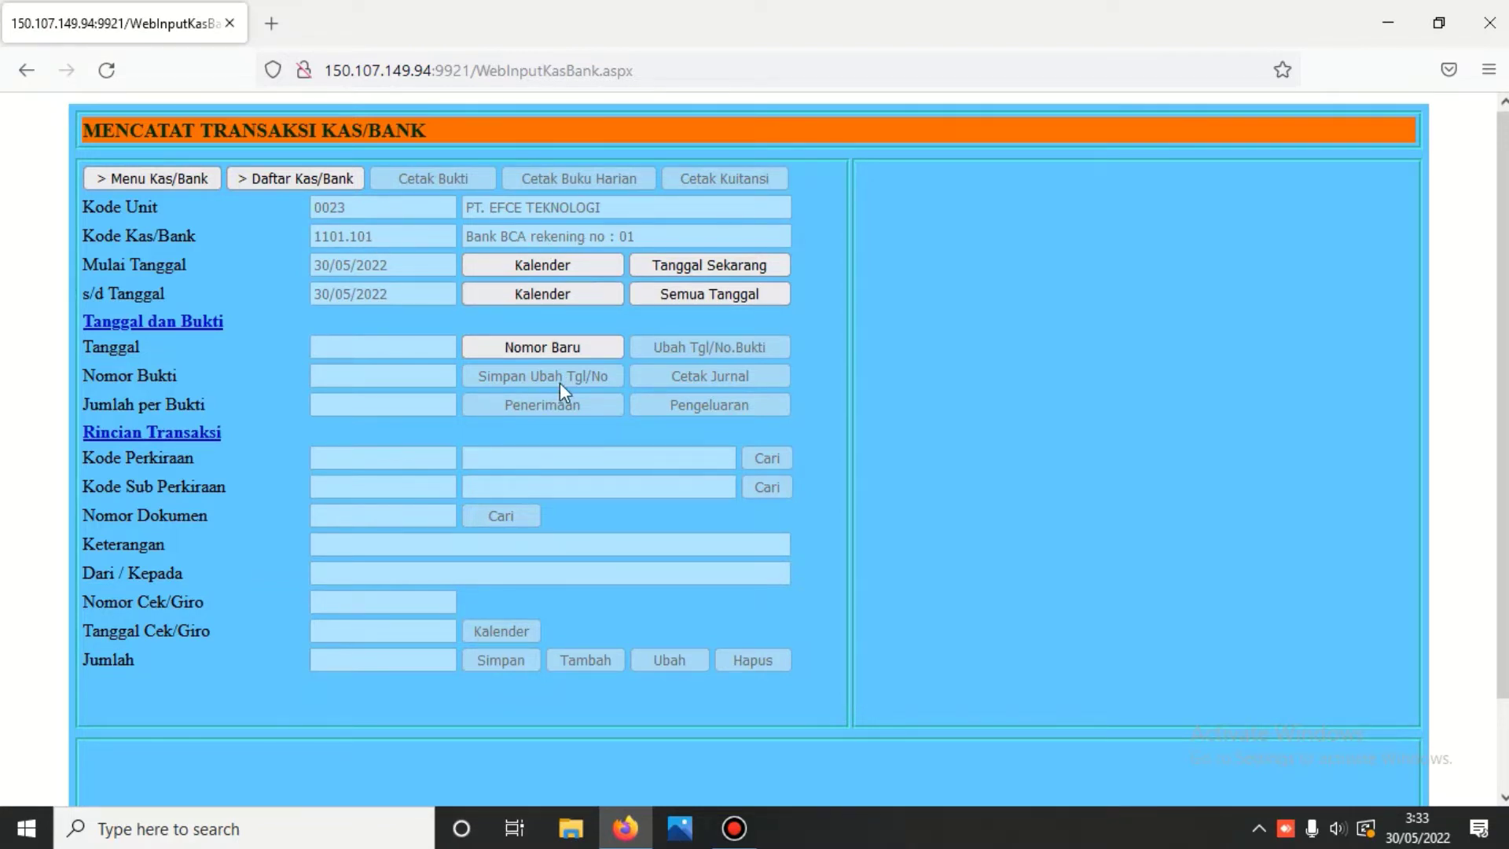
- Date the transaction 30/05/2022 and create new receipt voucher B1D00.220530.01
{"action": "left_click", "coordinate": [539, 346]}
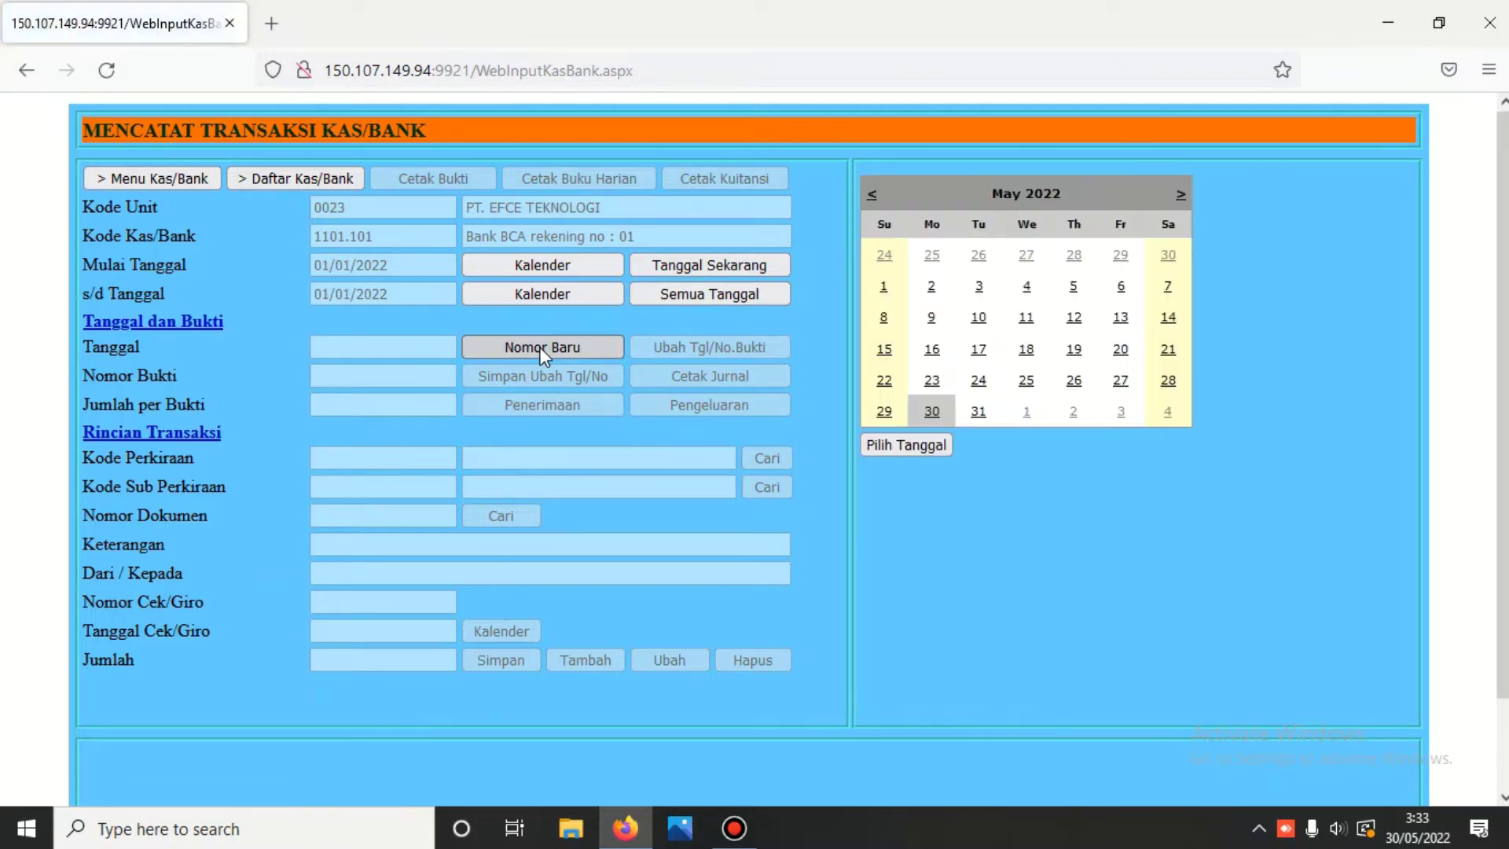
{"action": "left_click", "coordinate": [932, 412]}
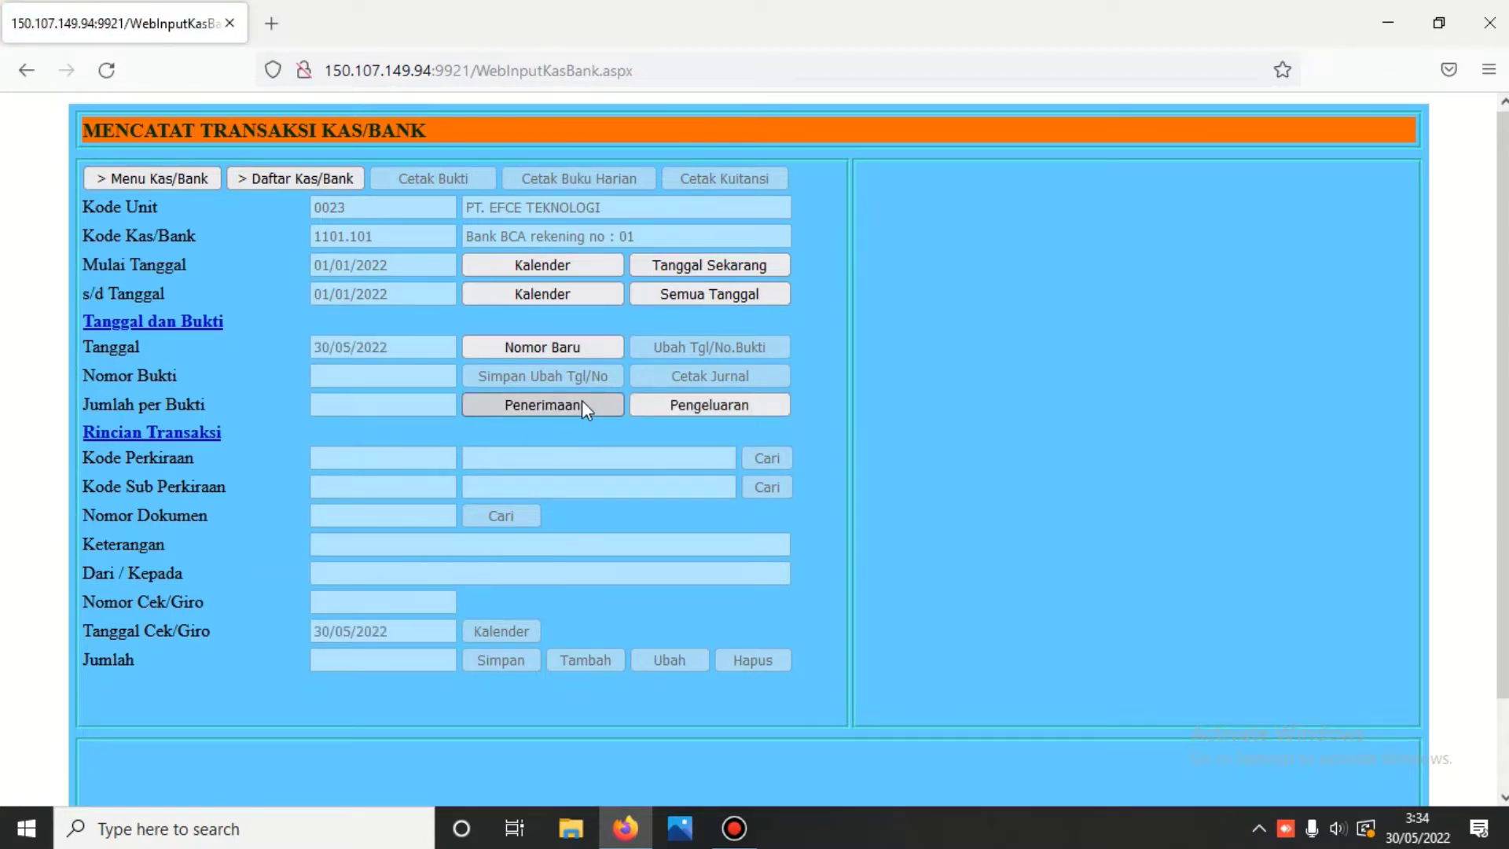
{"action": "left_click", "coordinate": [528, 406]}
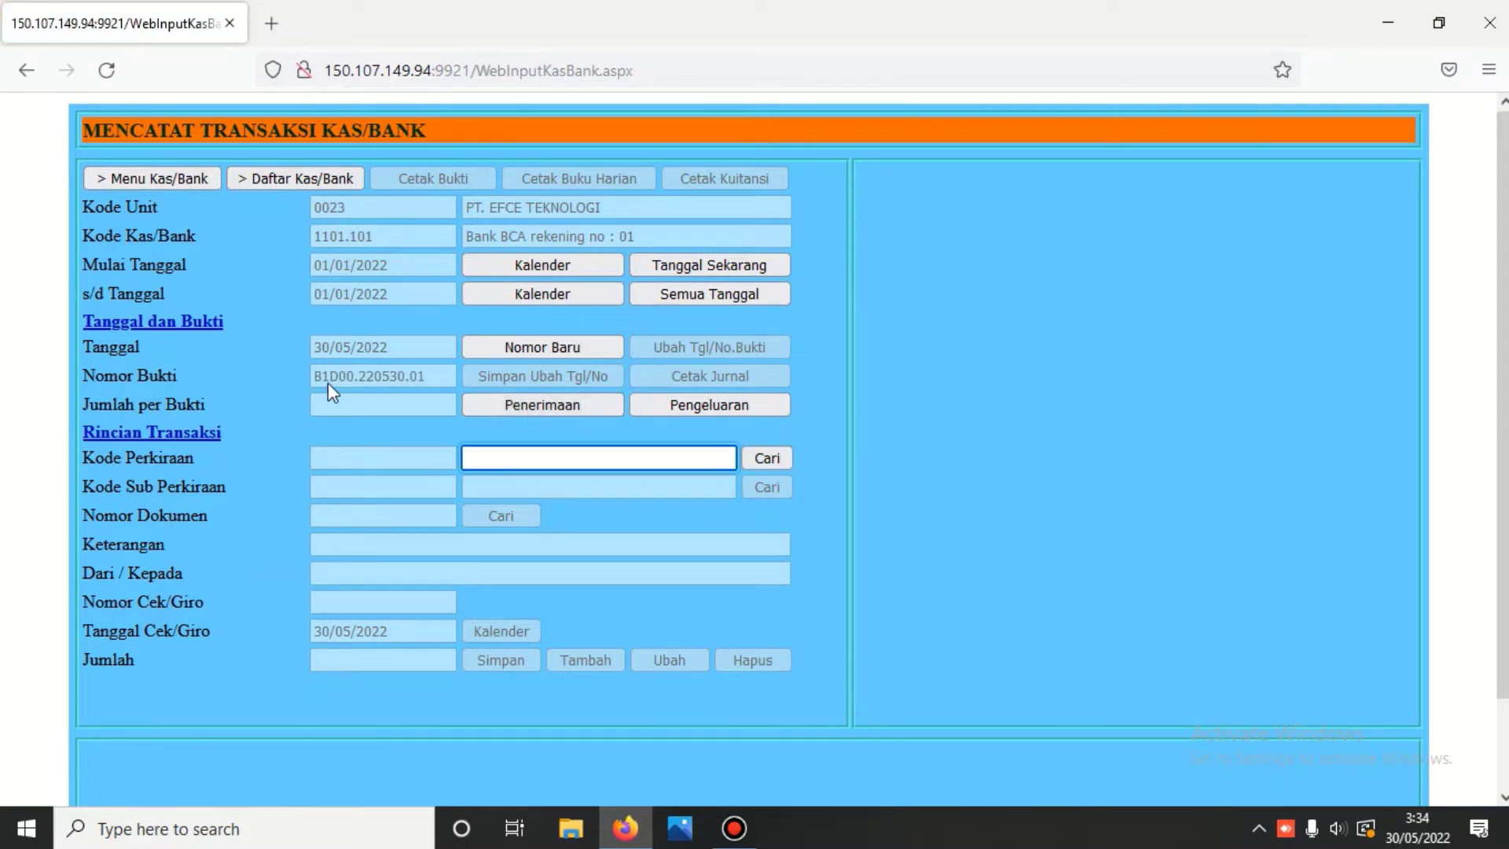
{"action": "left_click", "coordinate": [721, 408]}
{"action": "left_click", "coordinate": [518, 400]}
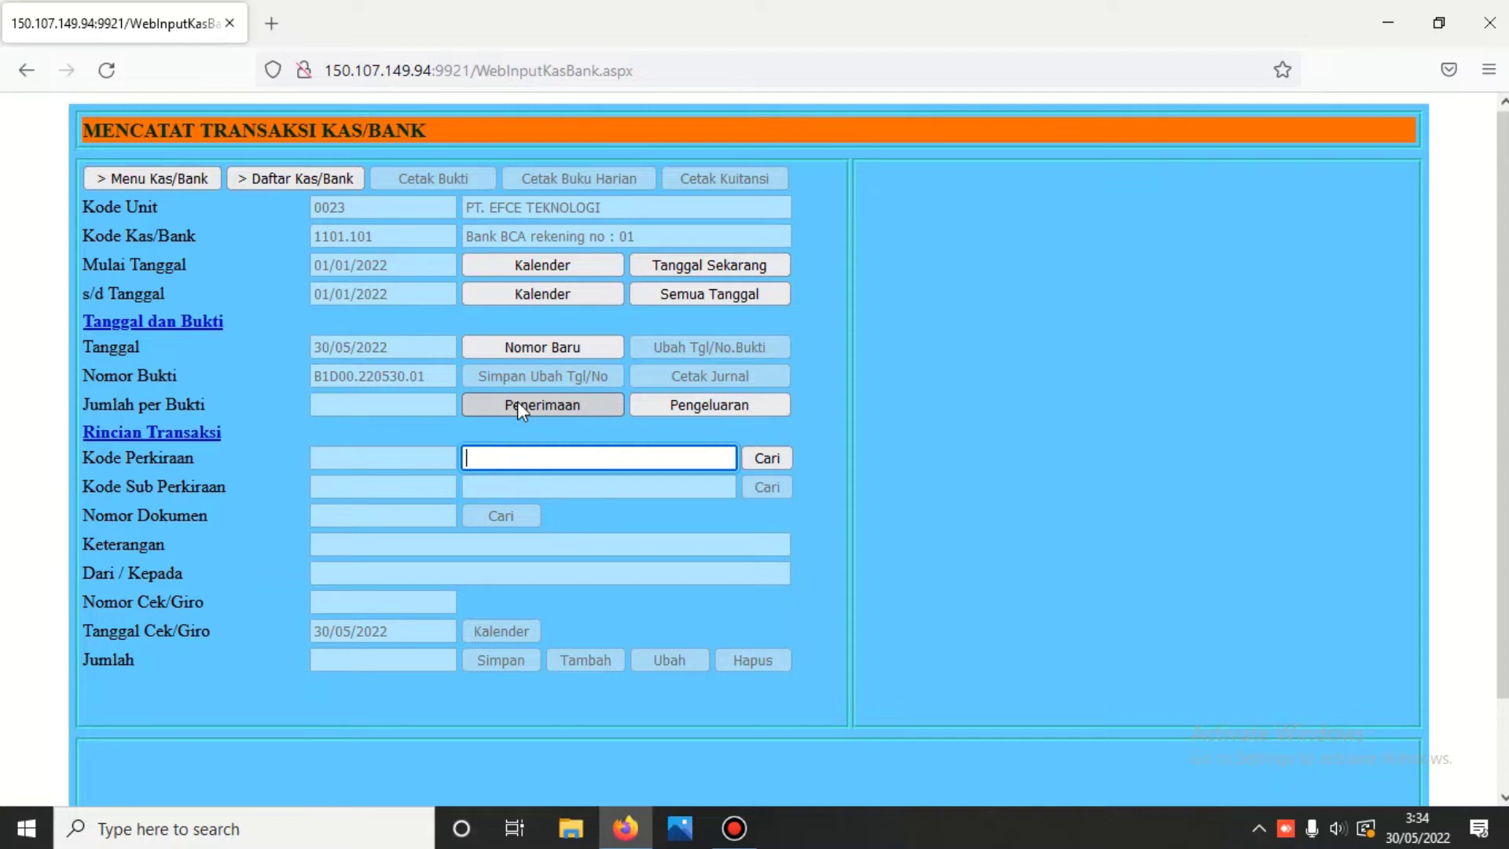
- Look up code 310, pick capital account 3101.001, and describe it as Saldo Awal
{"action": "type", "text": "310"}
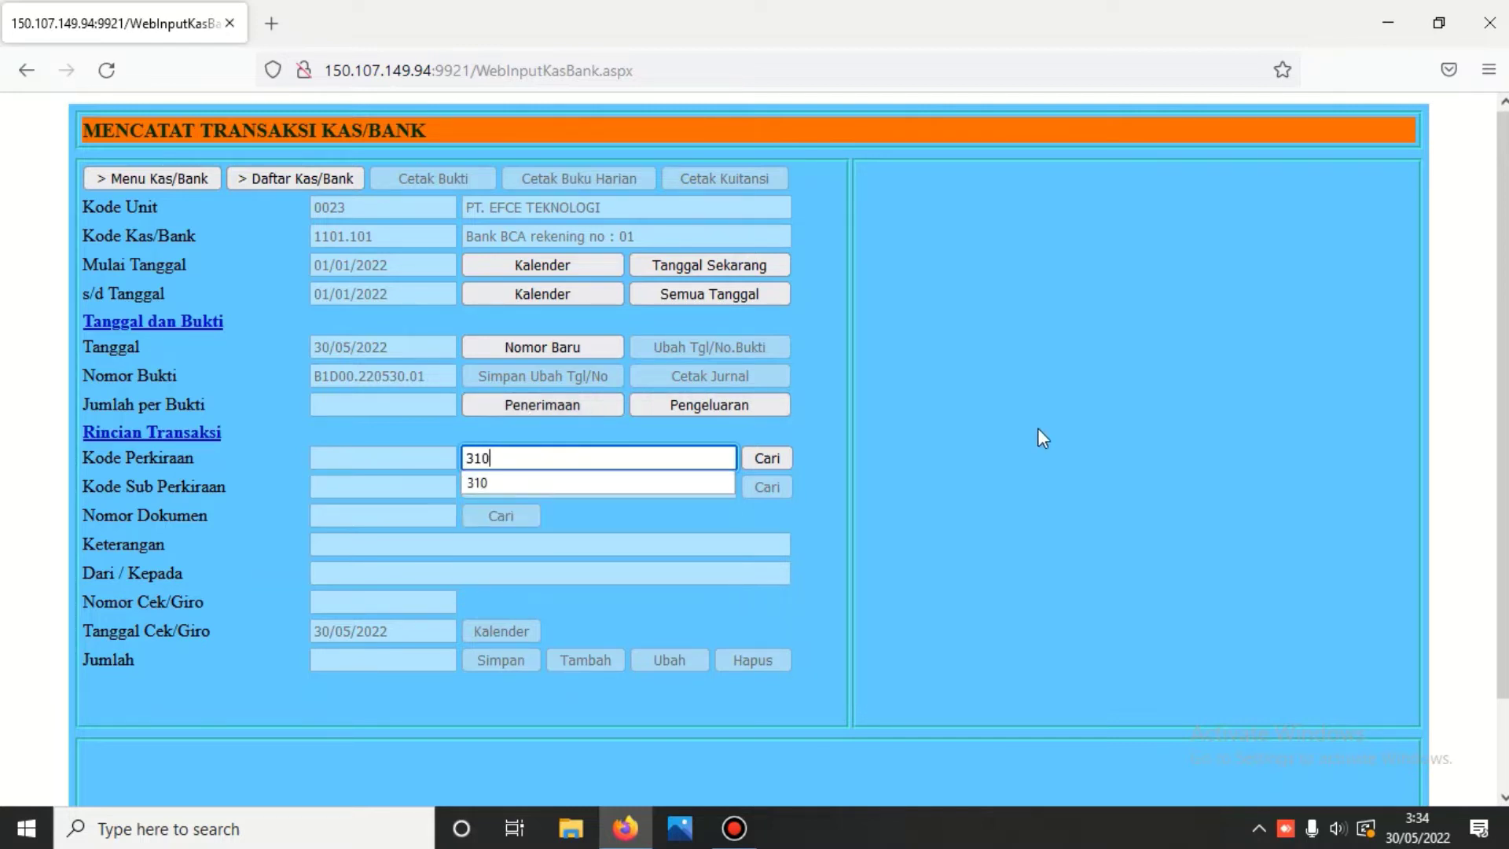
{"action": "left_click", "coordinate": [776, 461]}
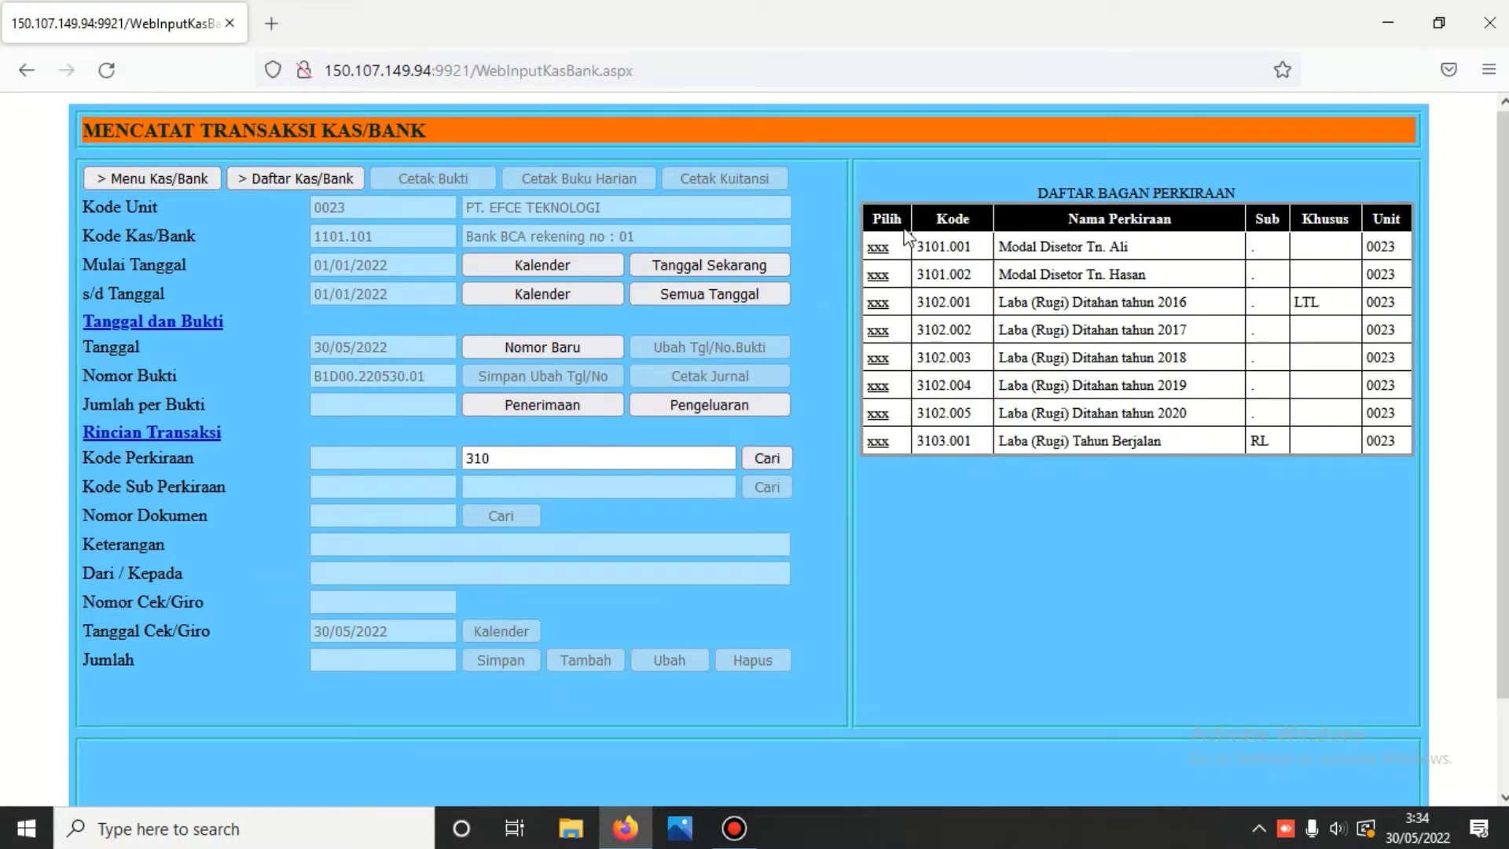
{"action": "left_click", "coordinate": [879, 249]}
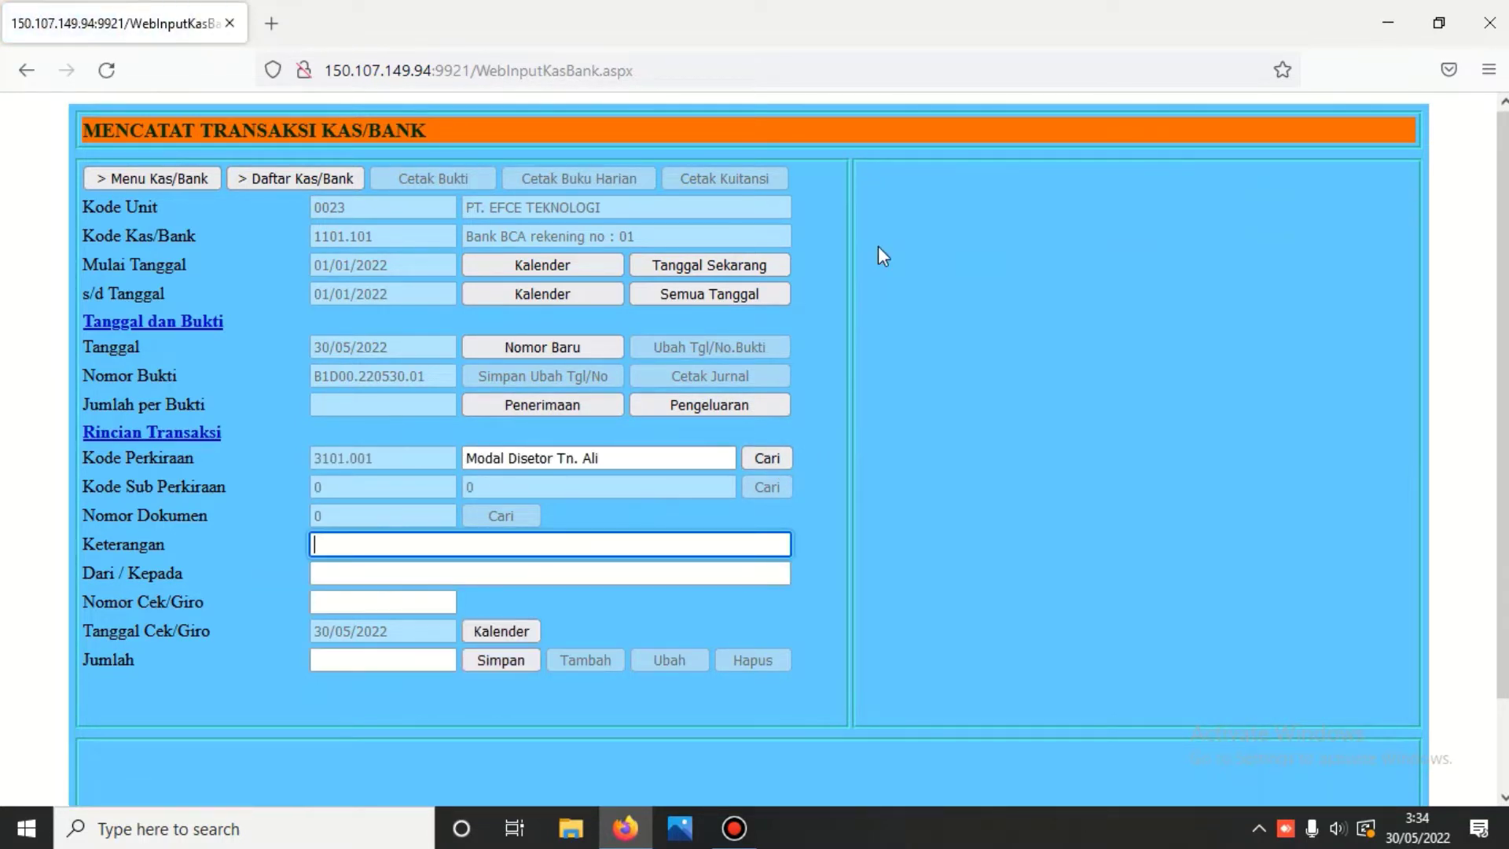
{"action": "type", "text": "SA"}
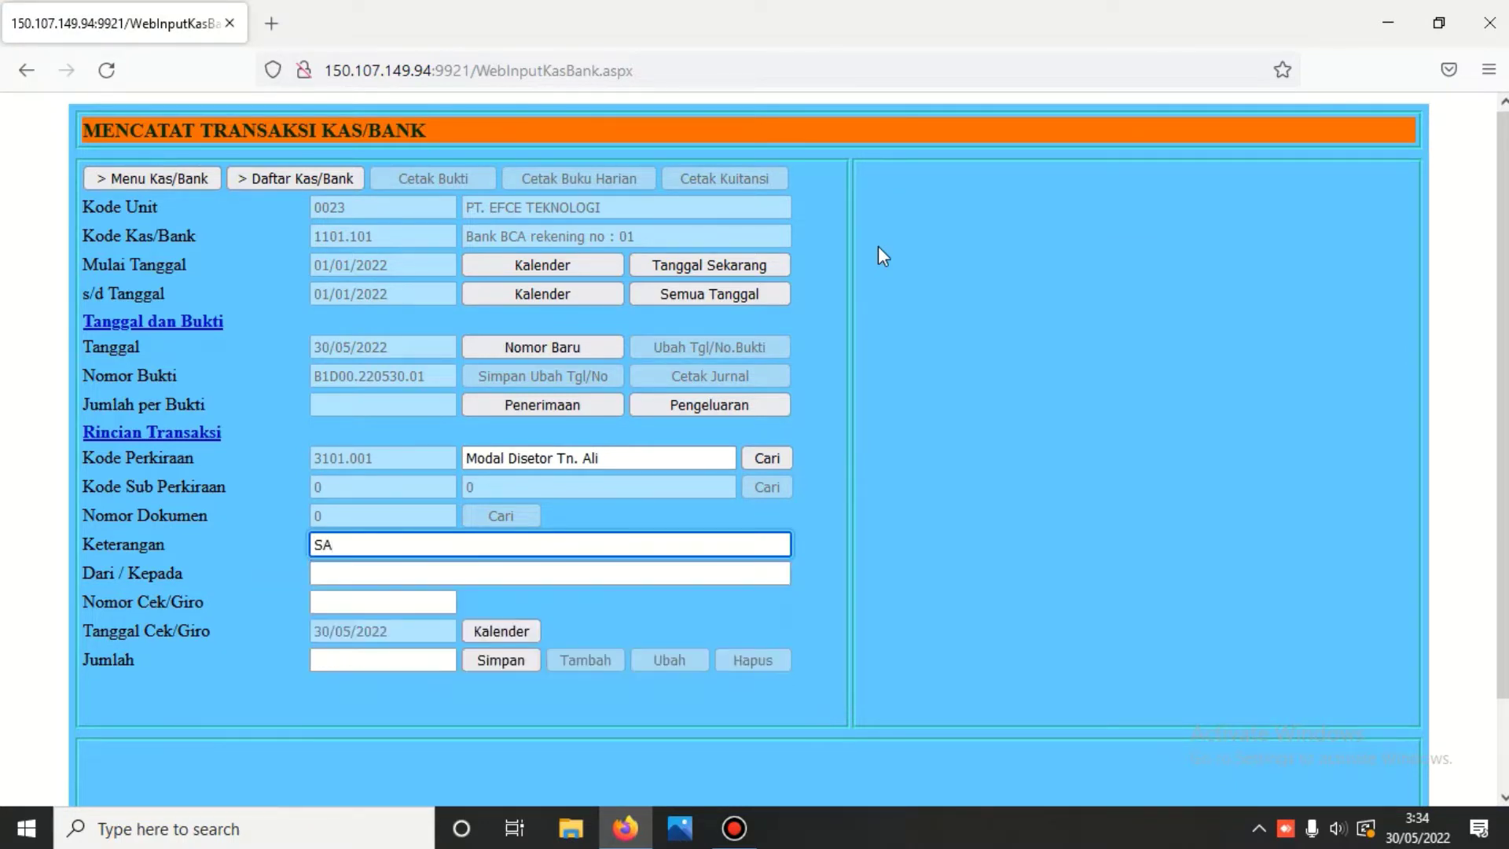
{"action": "key", "text": "Left"}
{"action": "type", "text": "aldo"}
{"action": "key", "text": "End"}
{"action": "type", "text": "wal"}
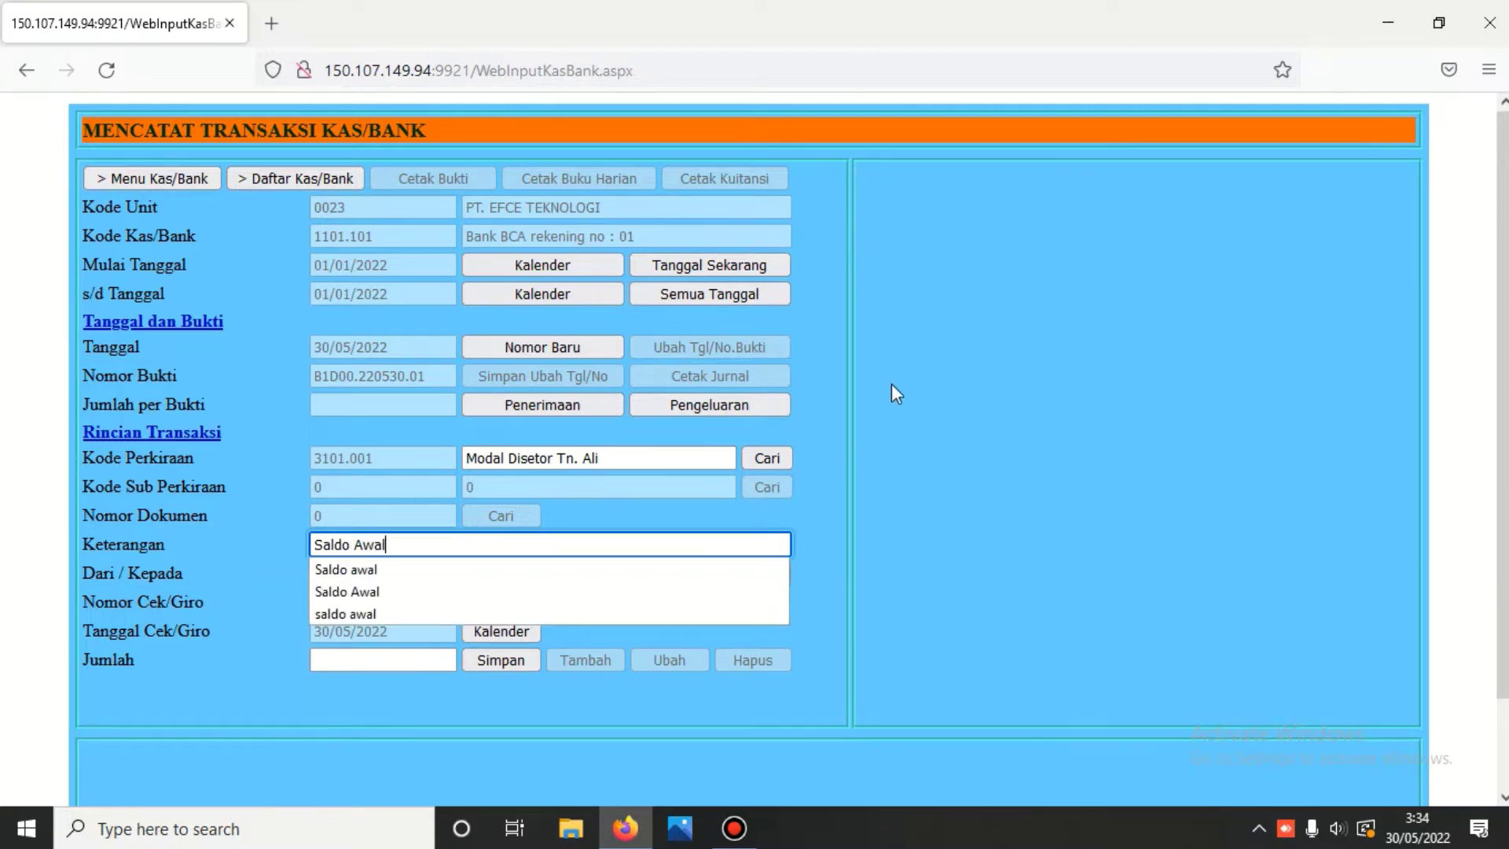
{"action": "left_click", "coordinate": [411, 546]}
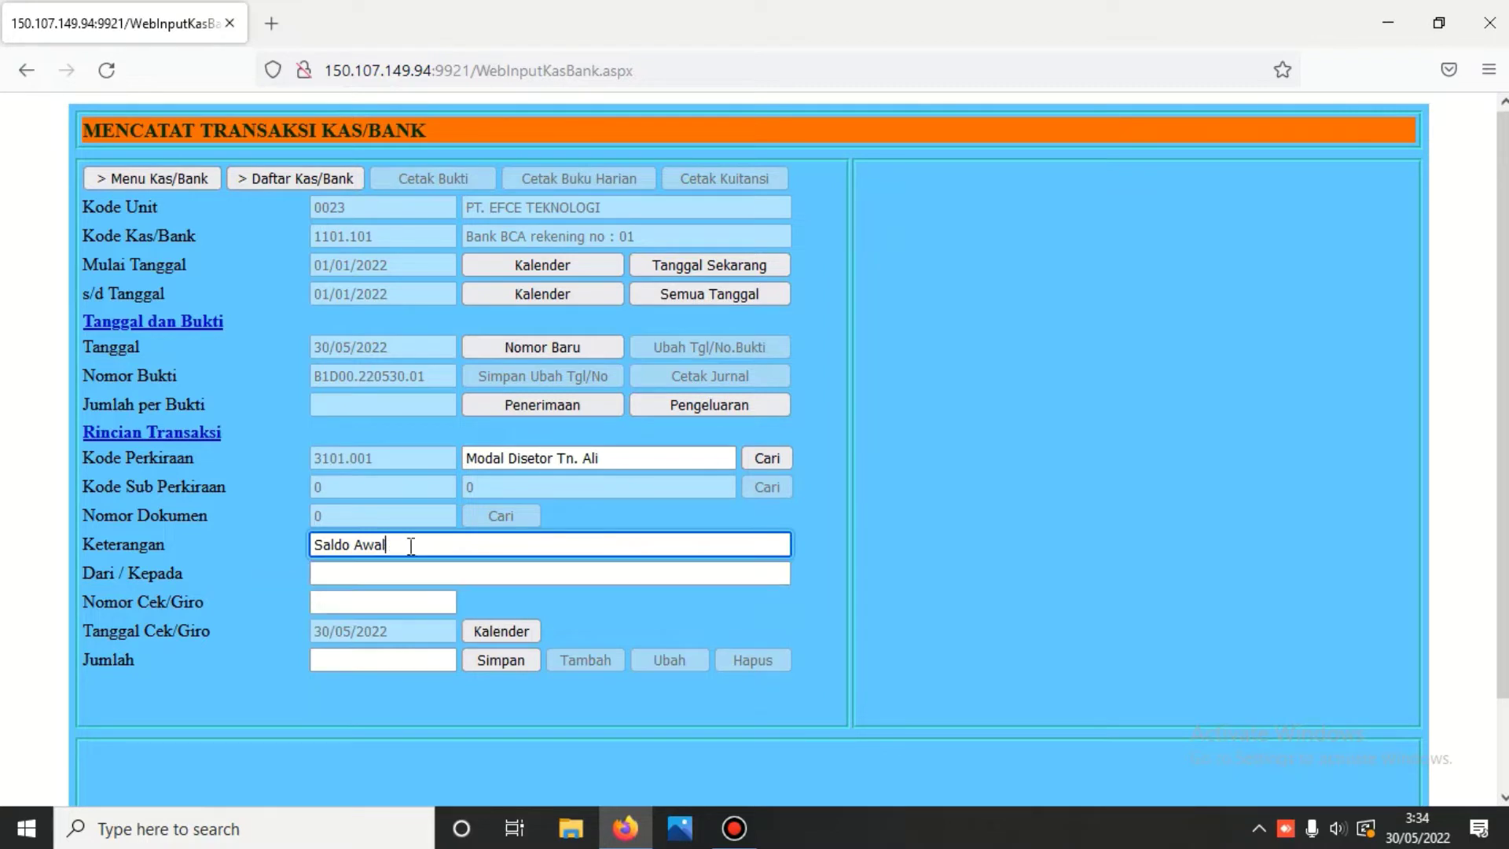
- Copy the depositor's name into Dari / Kepada, enter amount 50000000, and save
{"action": "left_click_drag", "start_coordinate": [556, 457], "coordinate": [625, 448]}
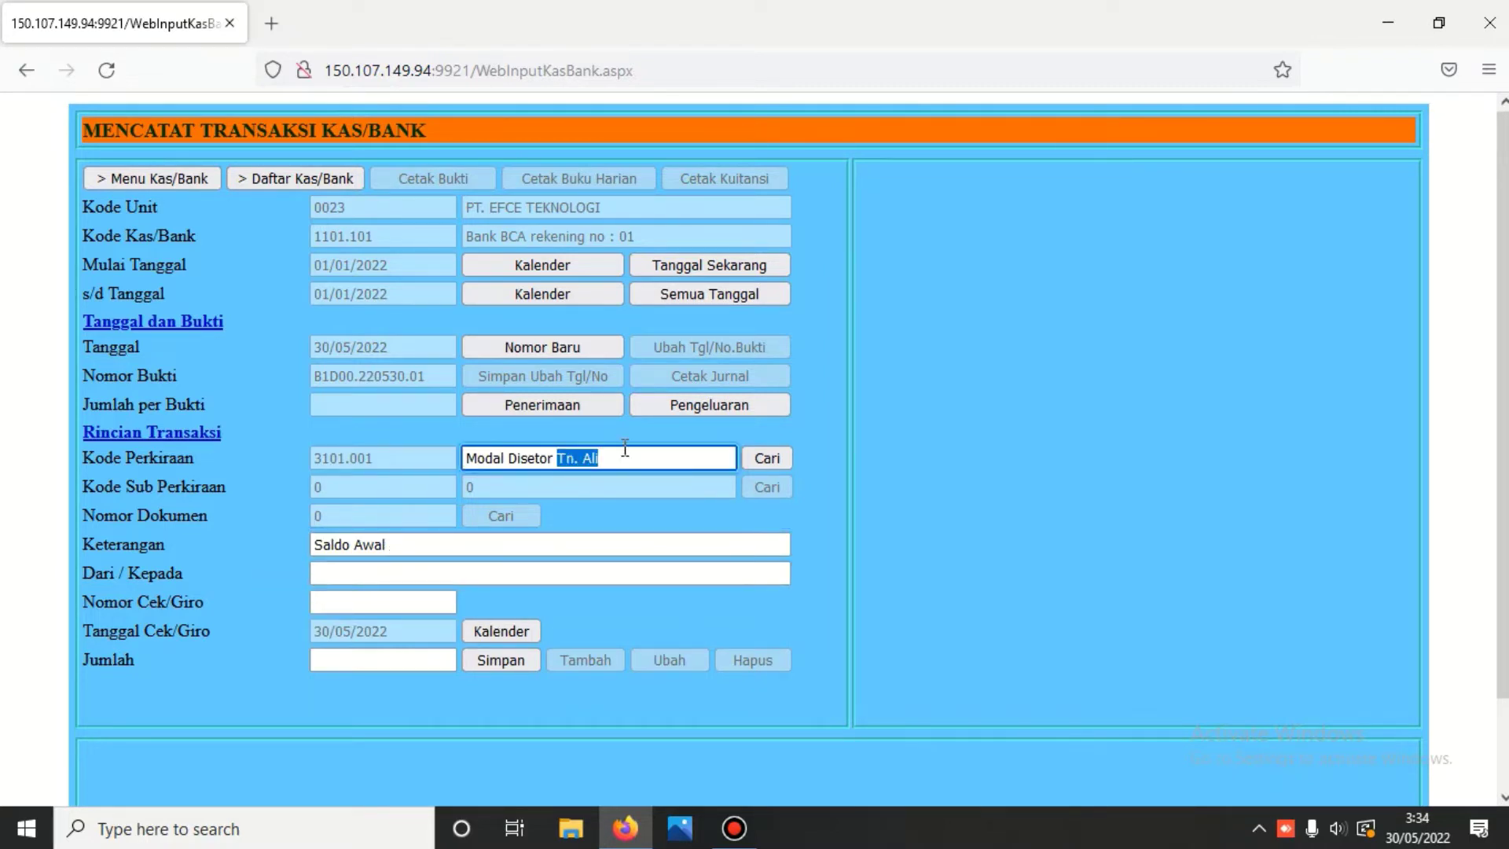
{"action": "right_click", "coordinate": [589, 450]}
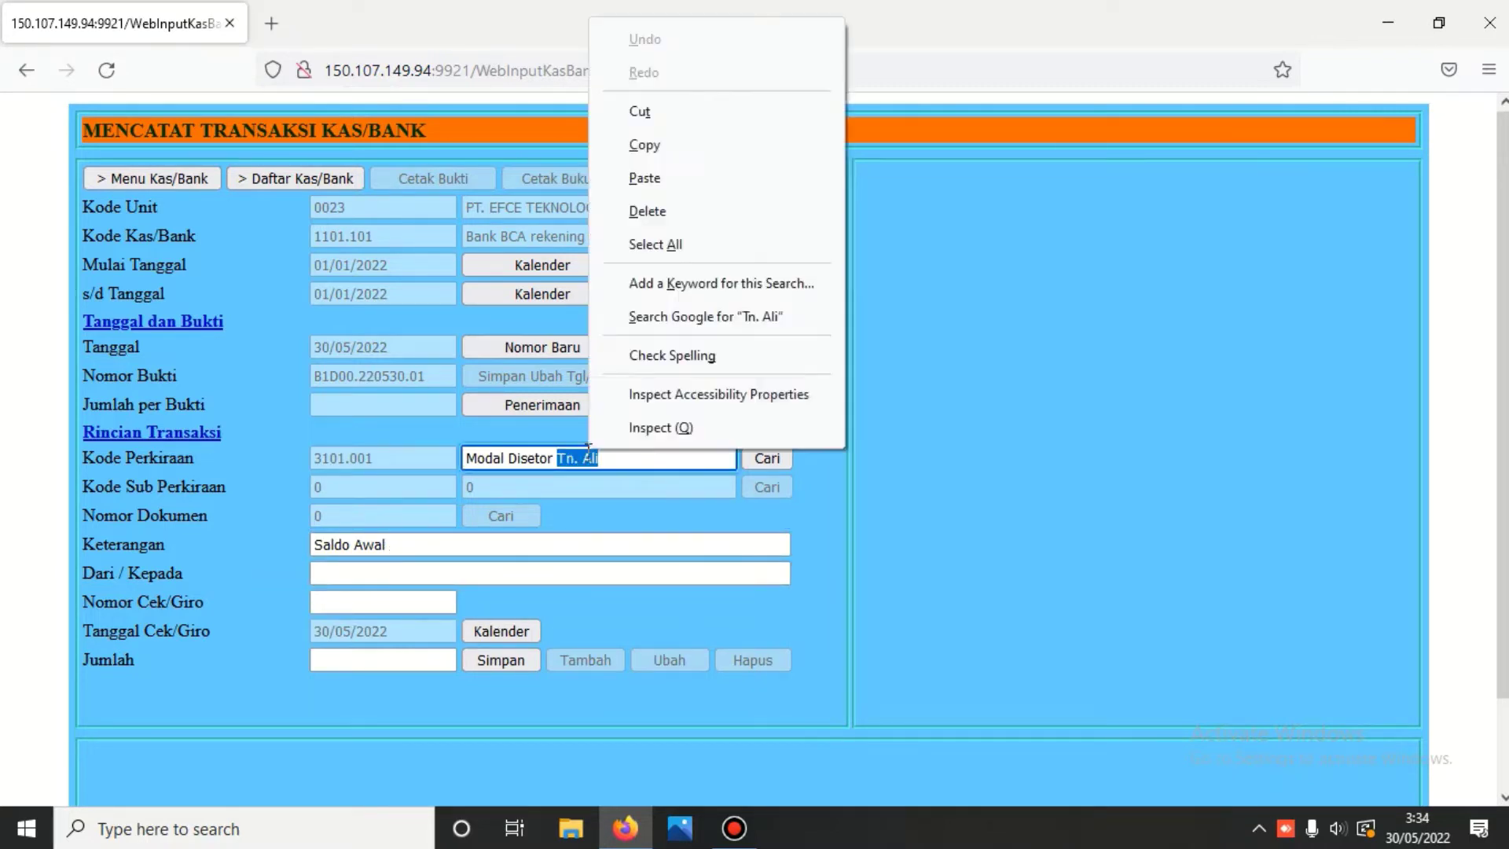
{"action": "left_click", "coordinate": [640, 147]}
{"action": "left_click", "coordinate": [337, 575]}
{"action": "right_click", "coordinate": [337, 574]}
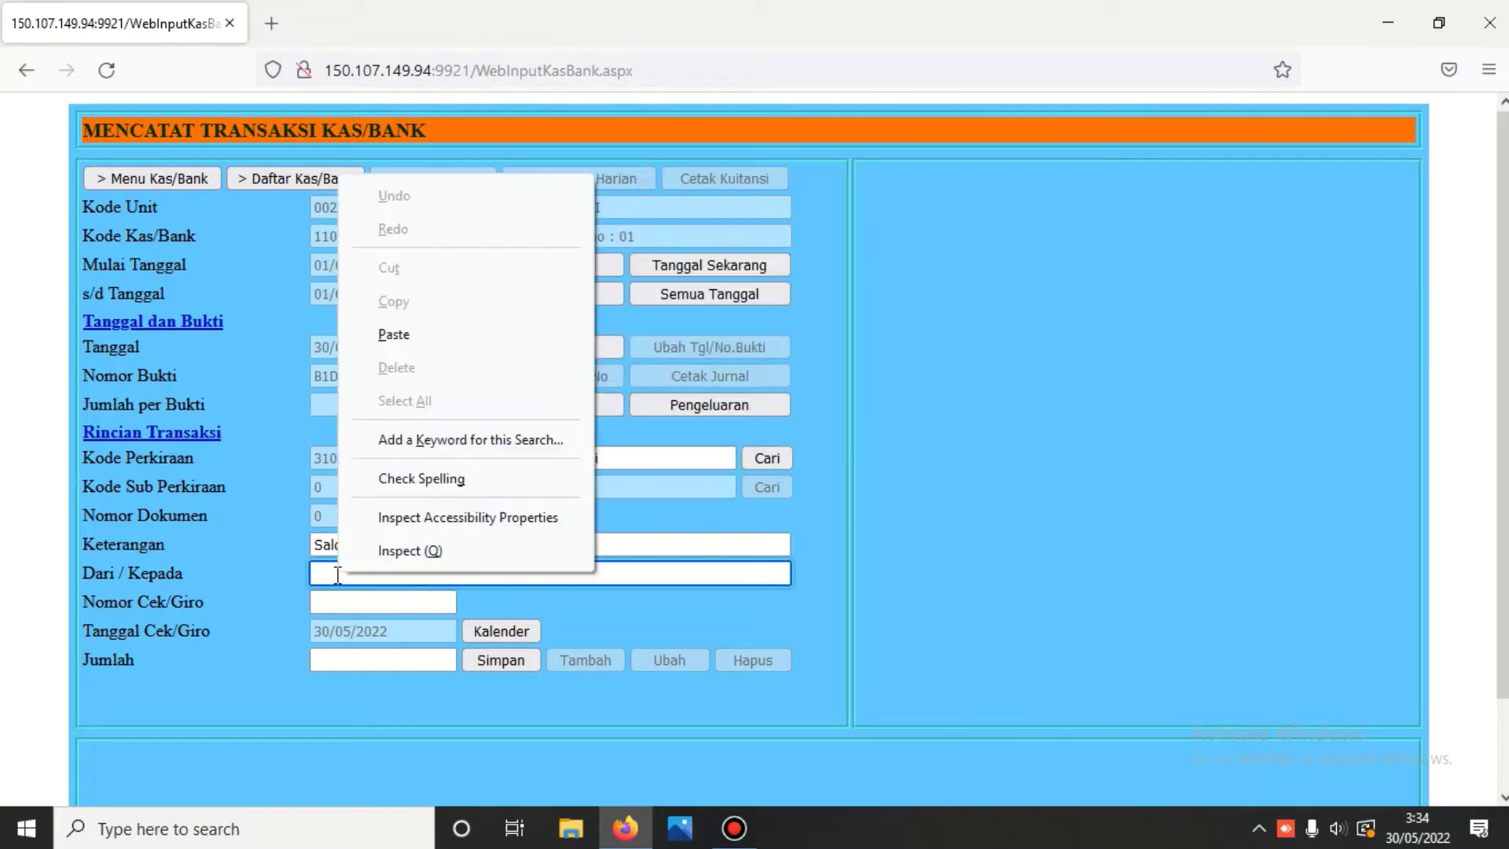
{"action": "left_click", "coordinate": [394, 334]}
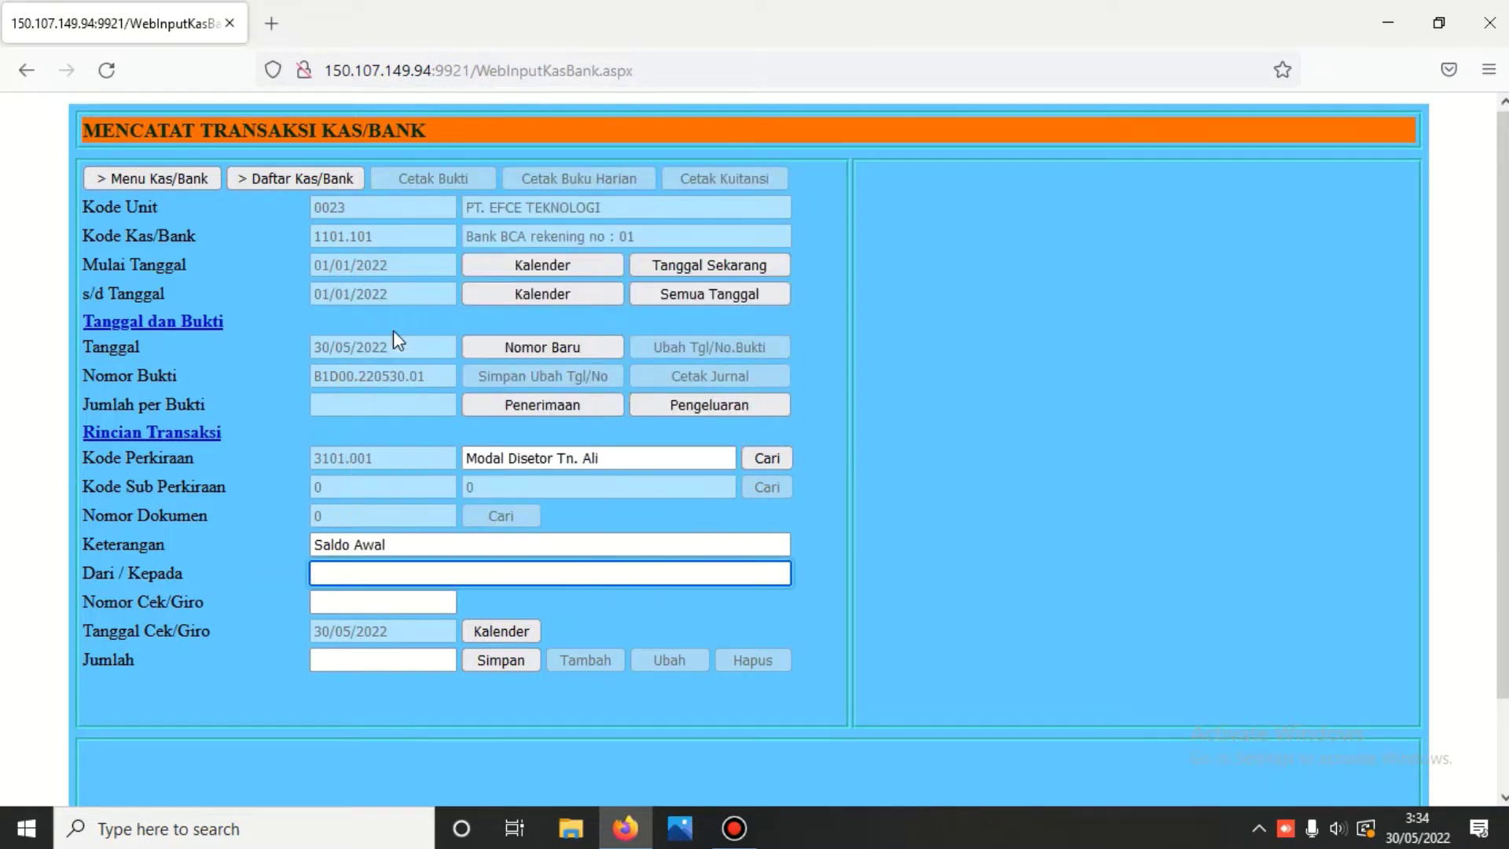
{"action": "left_click", "coordinate": [367, 664]}
{"action": "type", "text": "5"}
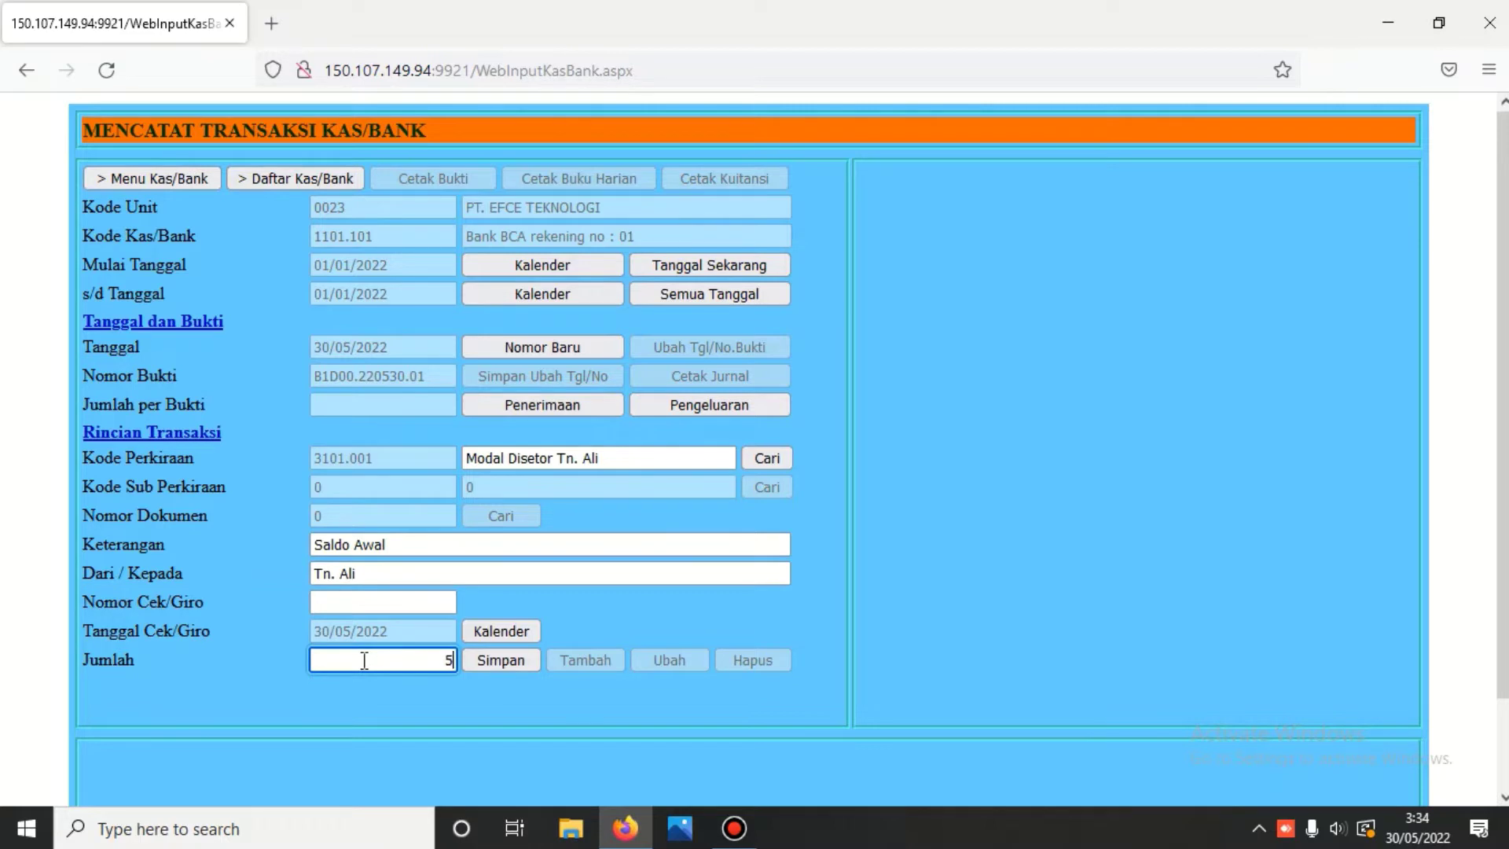
{"action": "type", "text": "000"}
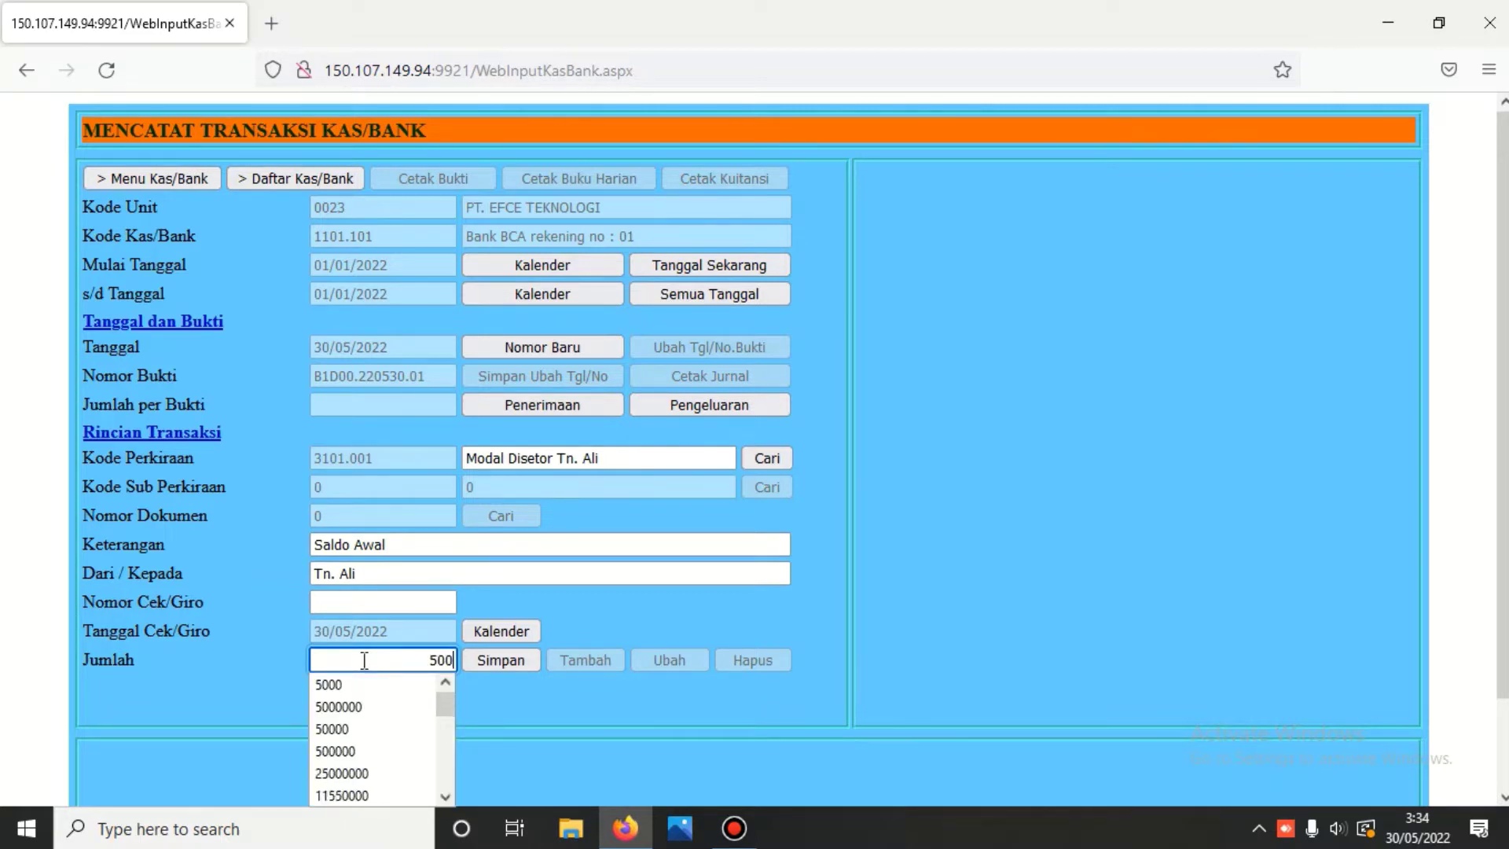
{"action": "type", "text": "0000"}
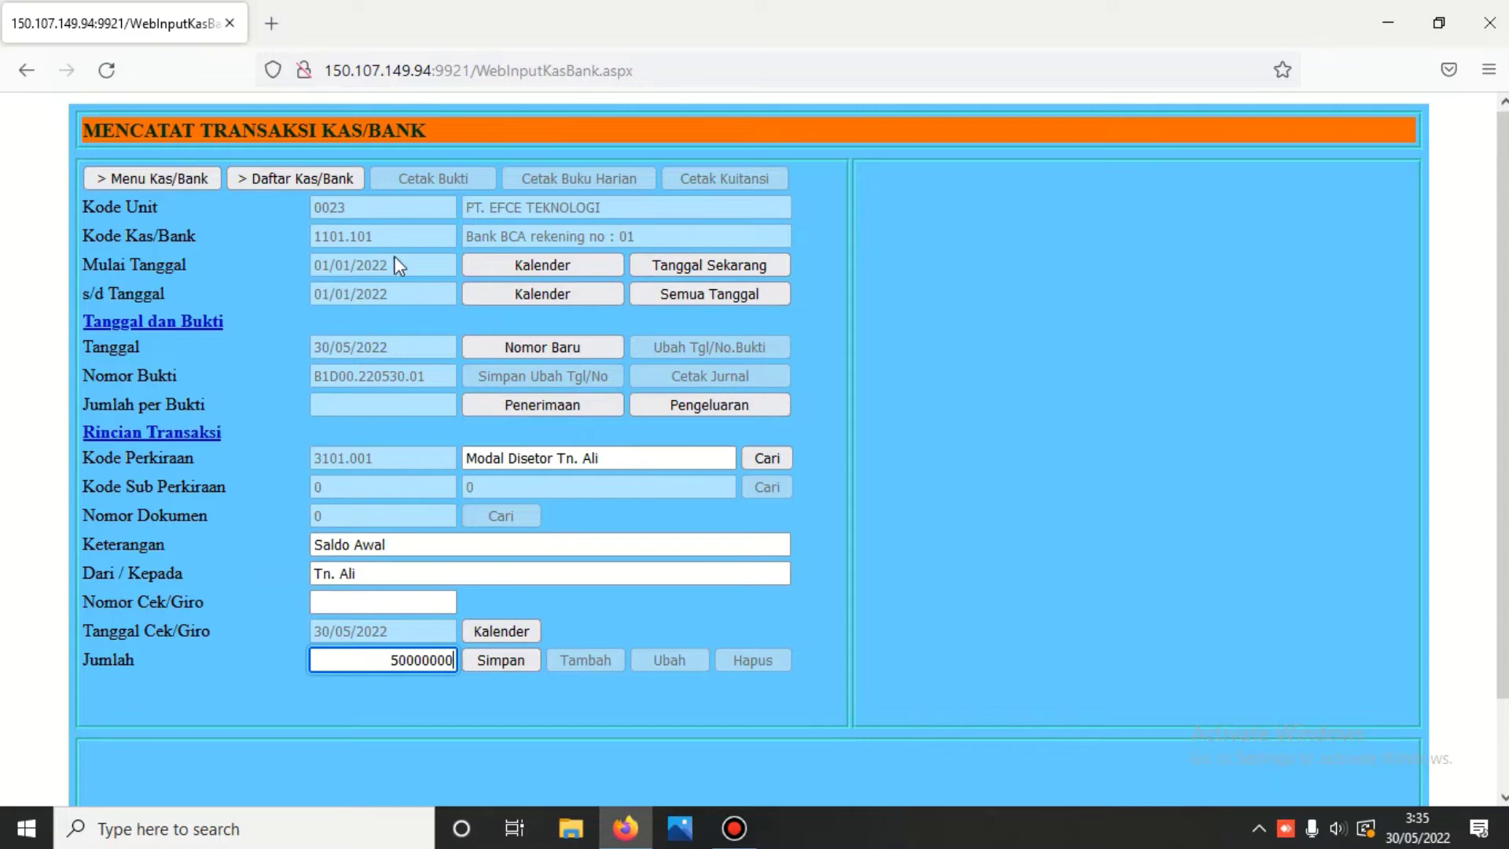
{"action": "left_click", "coordinate": [501, 659]}
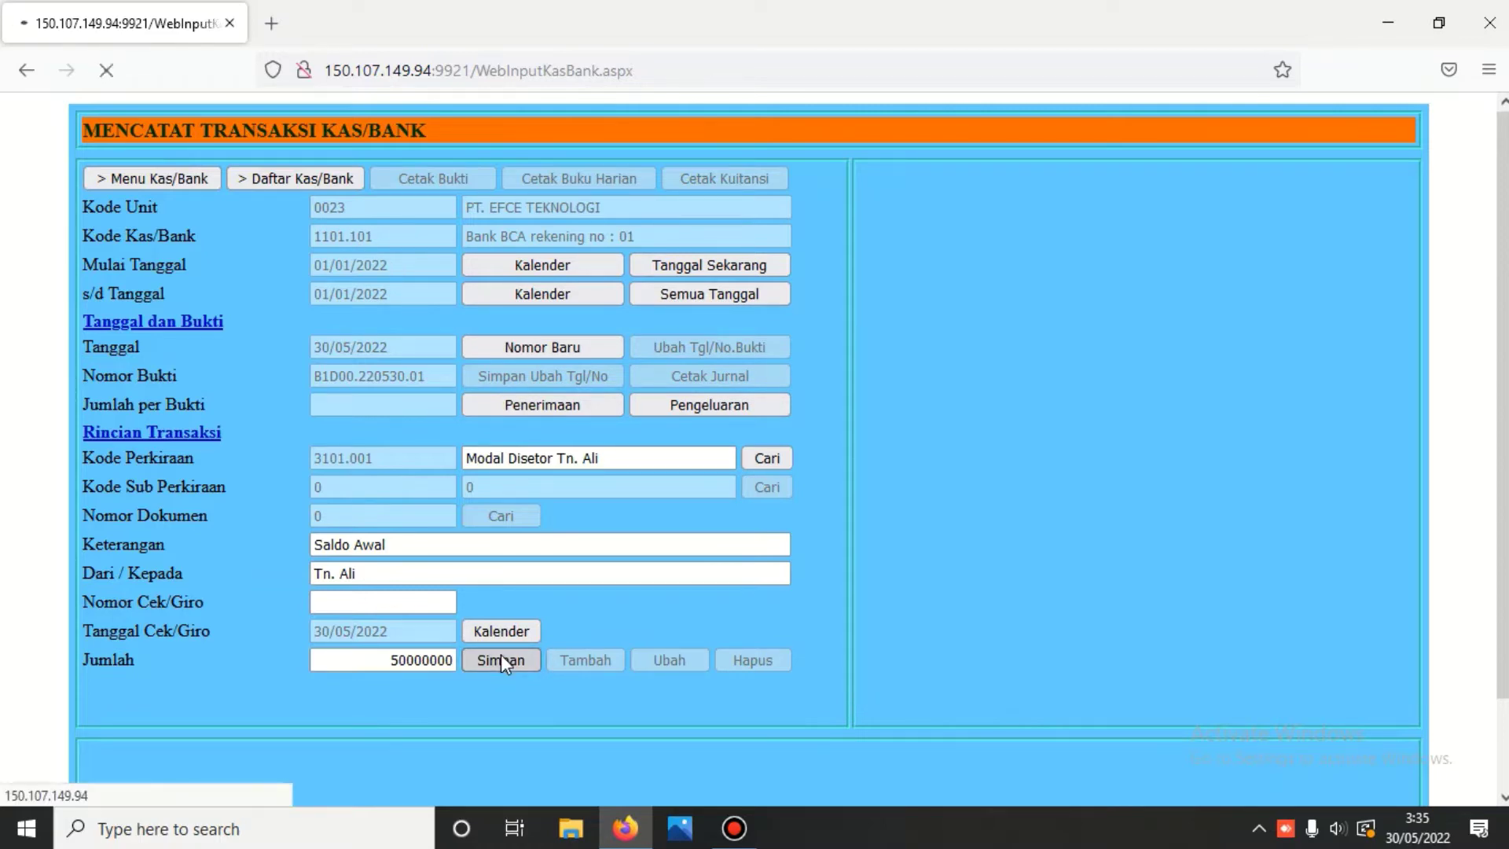
- Load the saved 50.000.000 Saldo Awal line to 3101.001 into the entry form
{"action": "scroll", "coordinate": [501, 654], "scroll_direction": "down", "scroll_amount": 1}
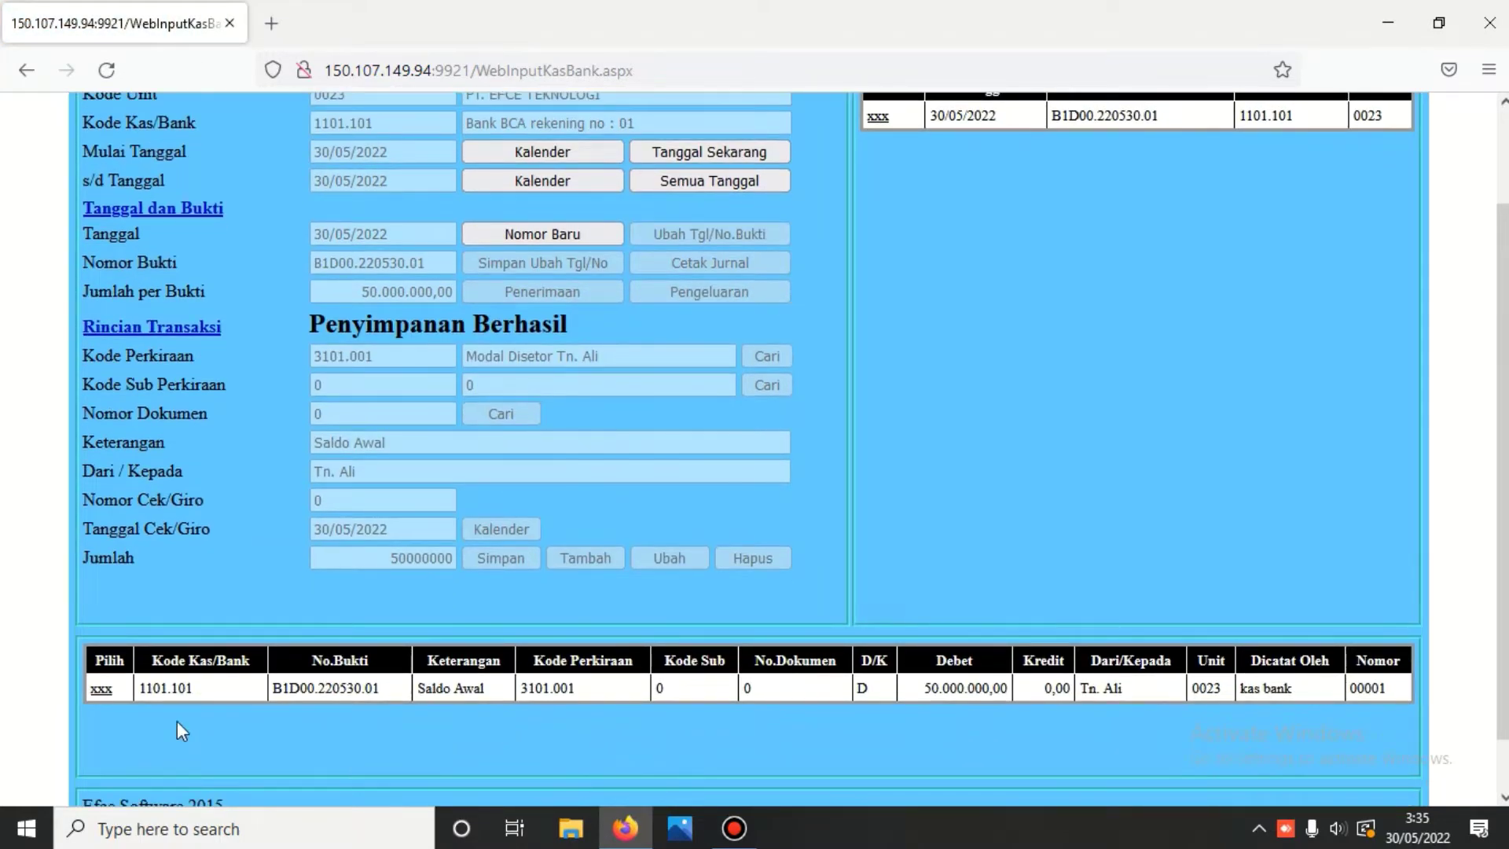
{"action": "left_click", "coordinate": [100, 691]}
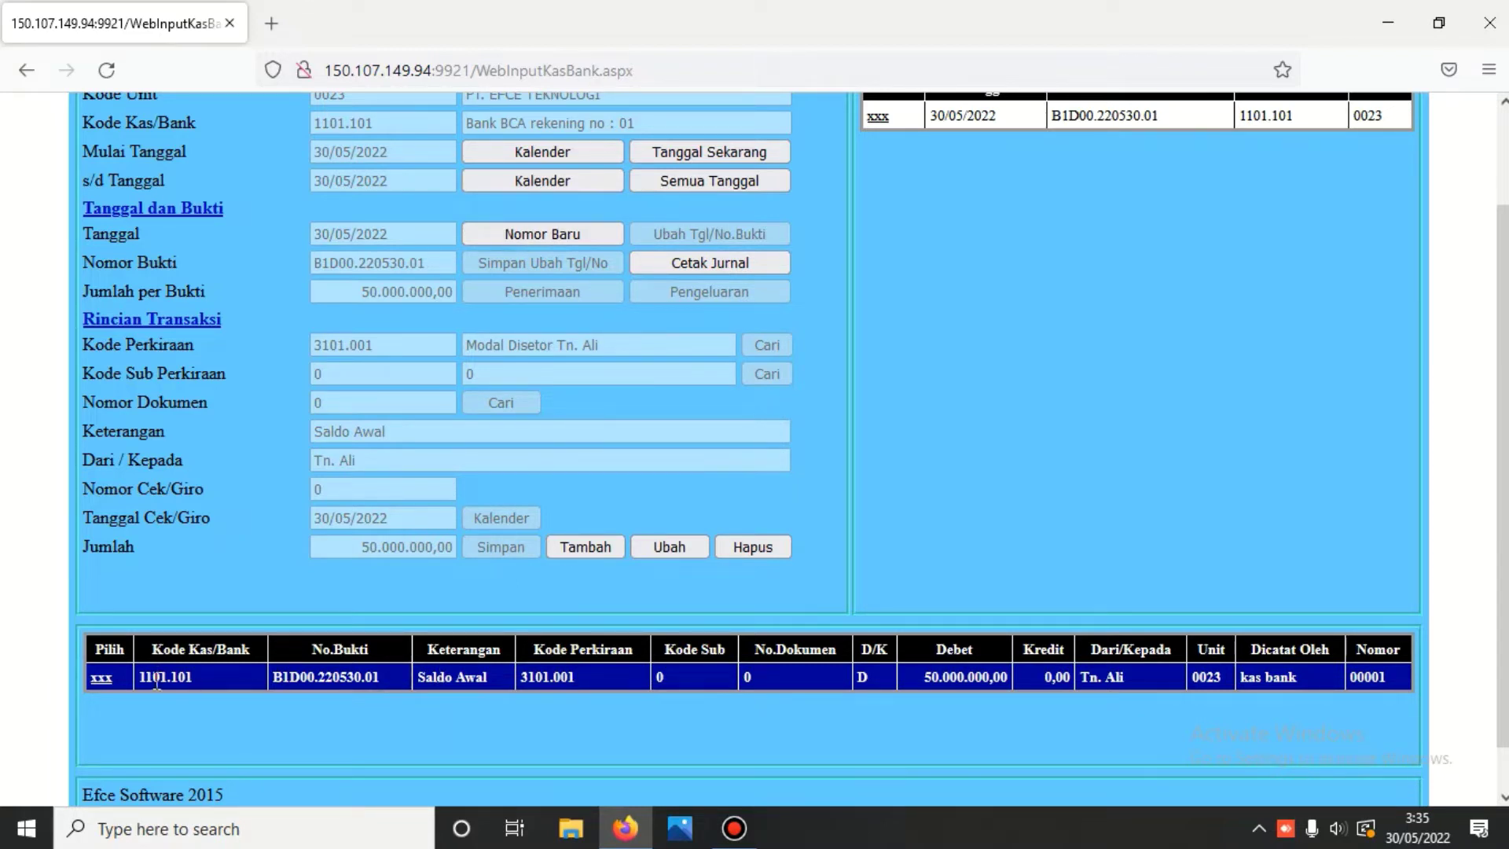
- Print and review the journal voucher for B1D00.220530.01, then reselect that voucher
{"action": "left_click", "coordinate": [745, 262]}
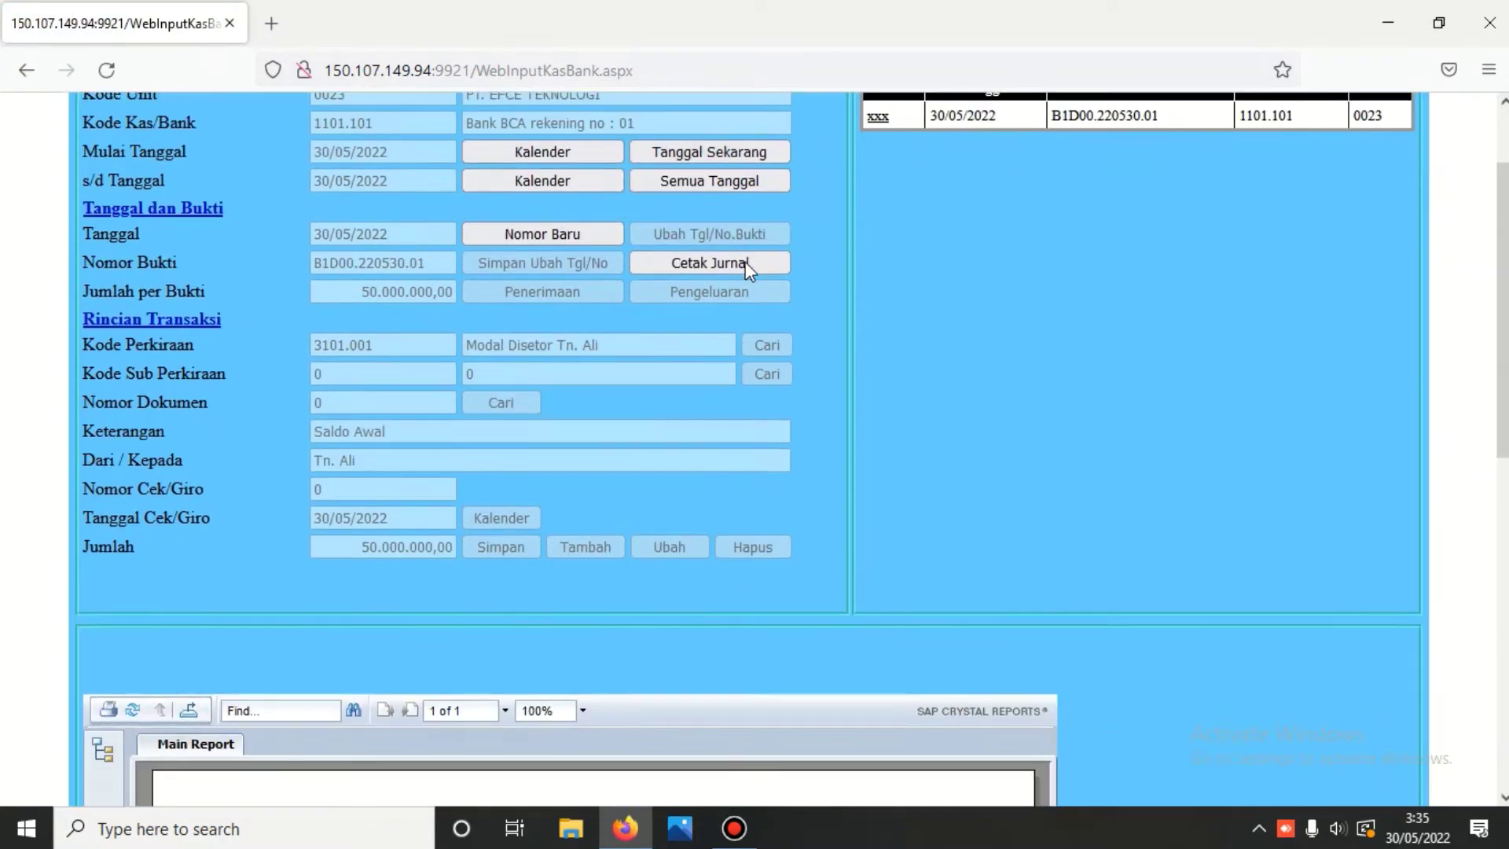
{"action": "scroll", "coordinate": [745, 262], "scroll_direction": "down", "scroll_amount": 5}
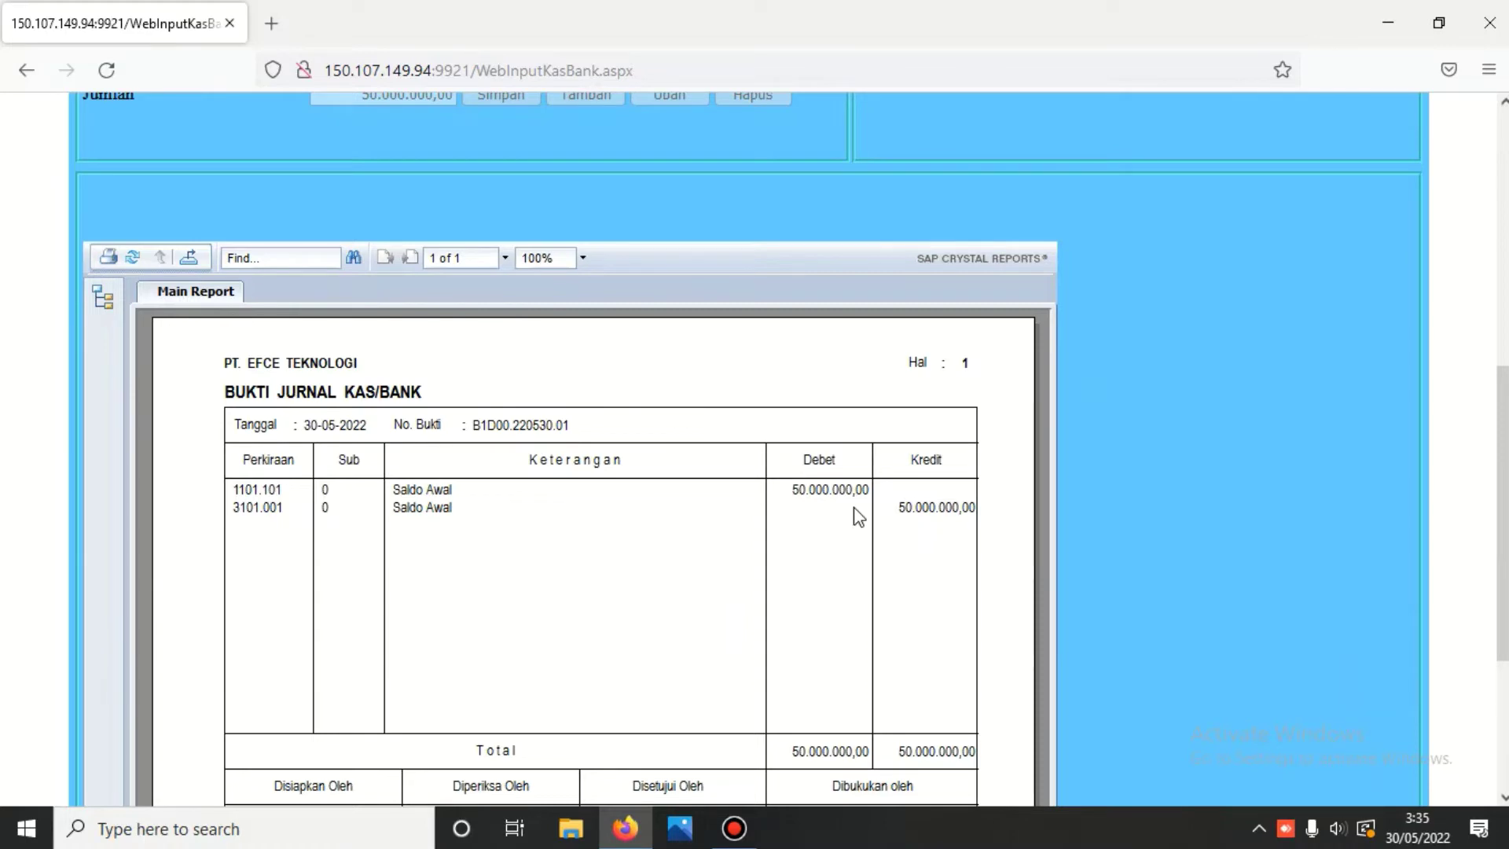
{"action": "scroll", "coordinate": [856, 515], "scroll_direction": "up", "scroll_amount": 8}
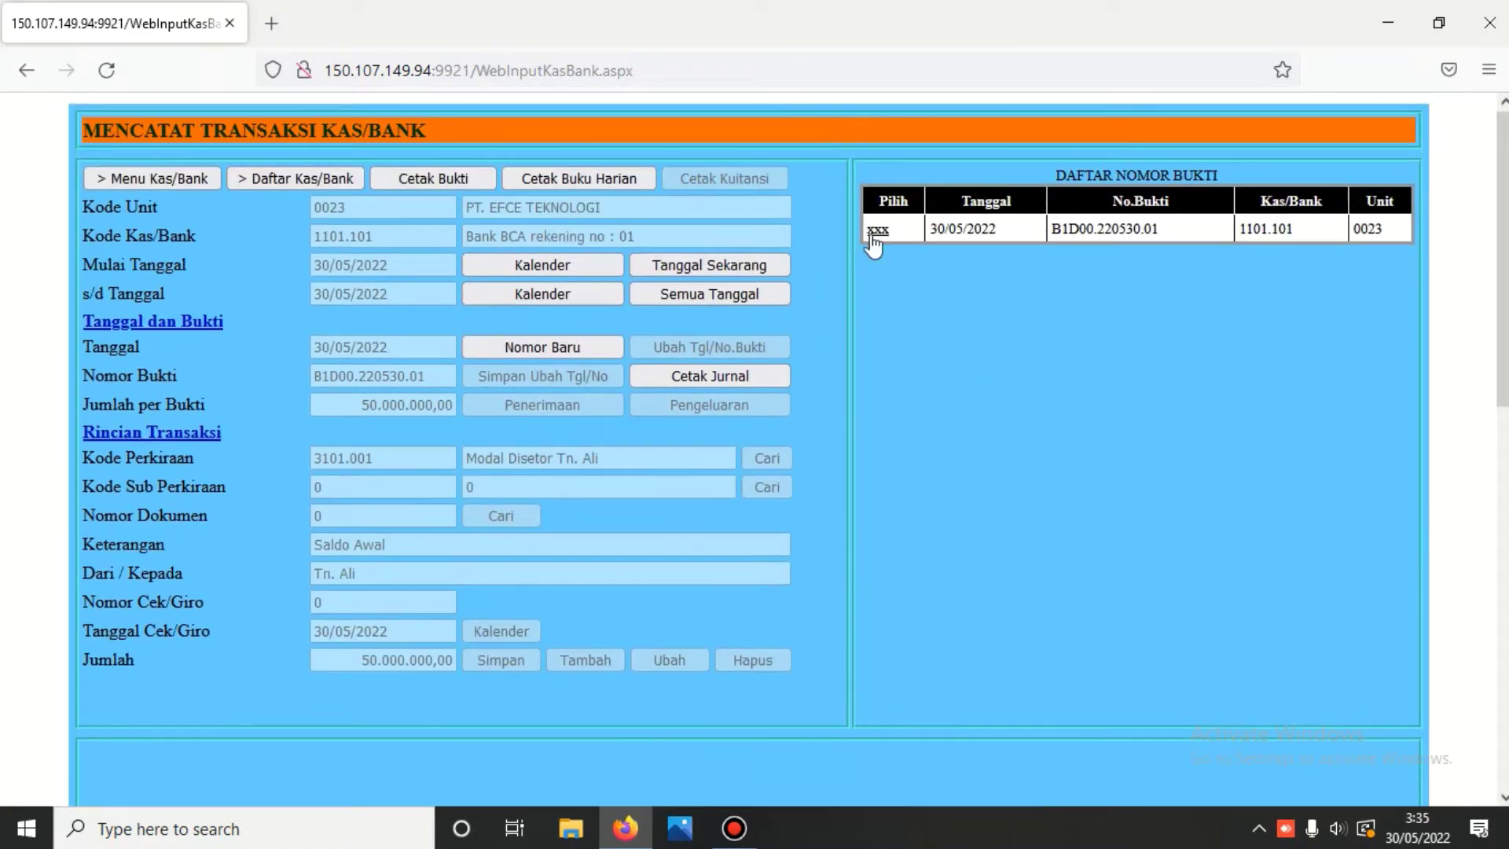
{"action": "left_click", "coordinate": [874, 233]}
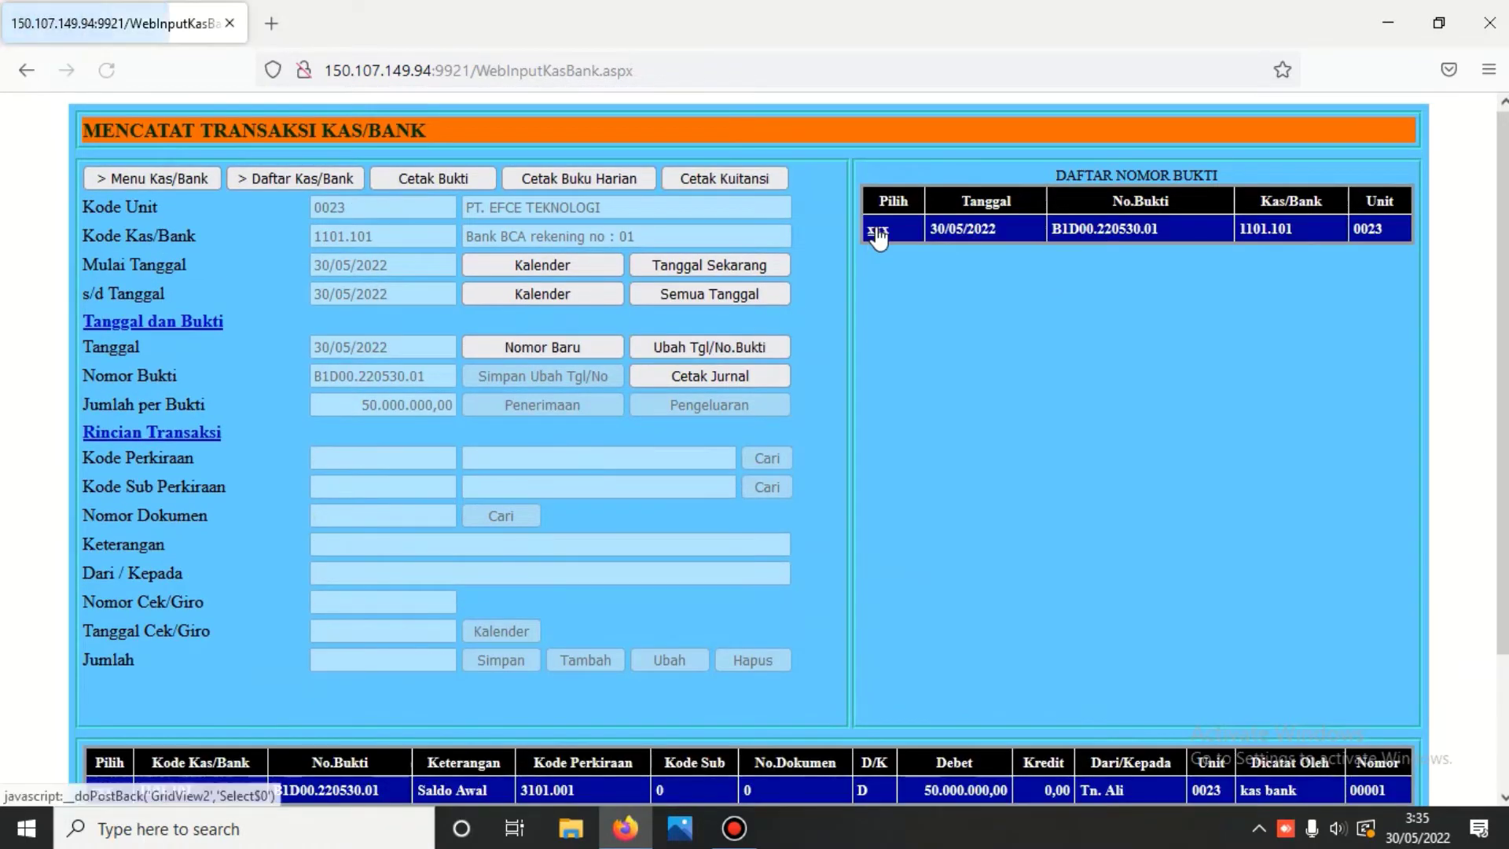
{"action": "scroll", "coordinate": [702, 382], "scroll_direction": "down", "scroll_amount": 3}
{"action": "scroll", "coordinate": [582, 397], "scroll_direction": "up", "scroll_amount": 3}
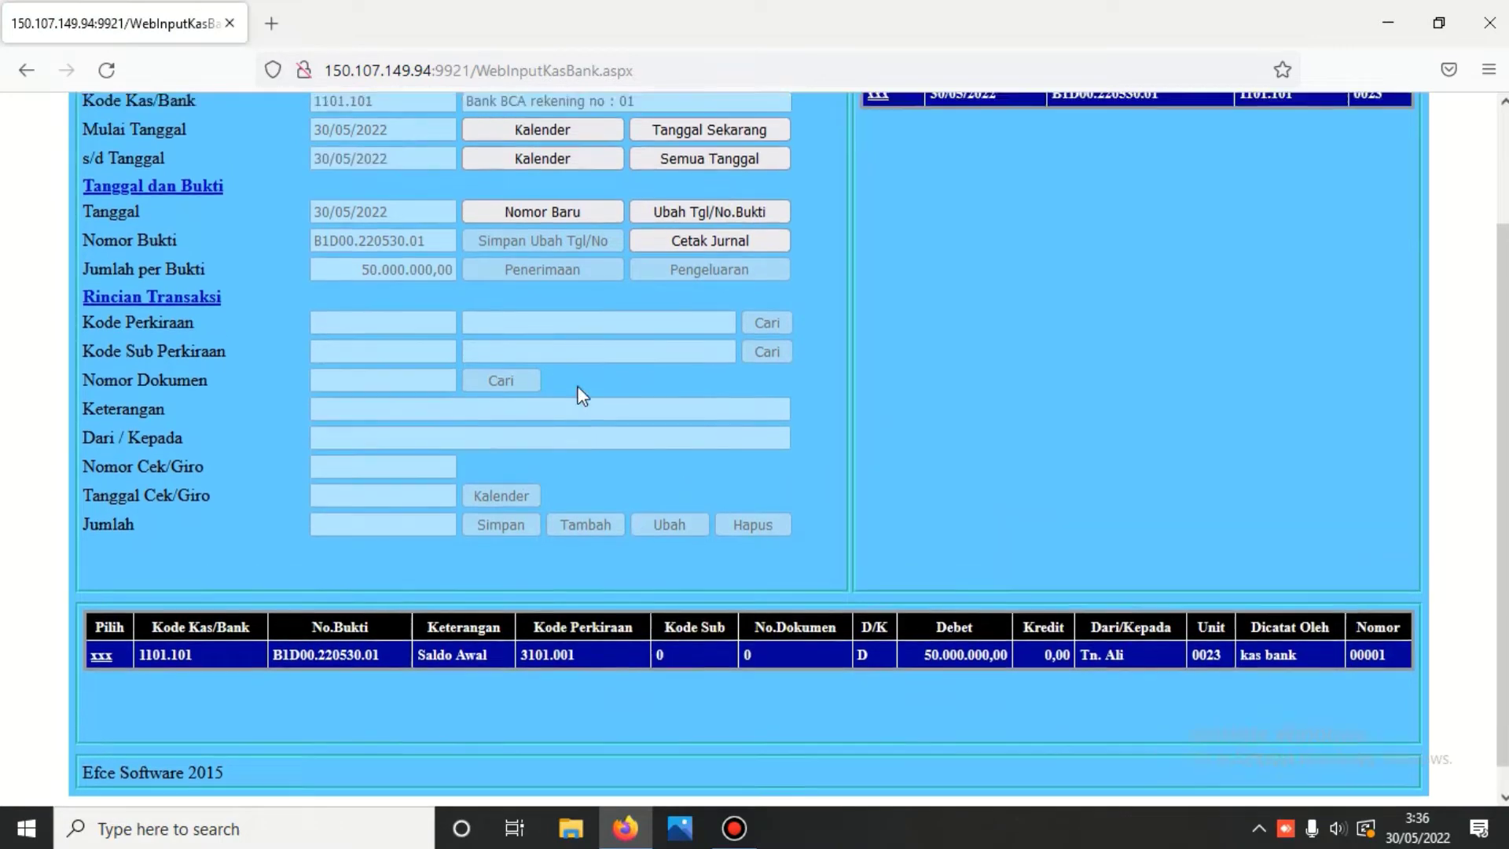
- Print and review the Buku Harian Kas/Bank for 30-05-2022 showing 50.000.000,00
{"action": "left_click", "coordinate": [557, 177]}
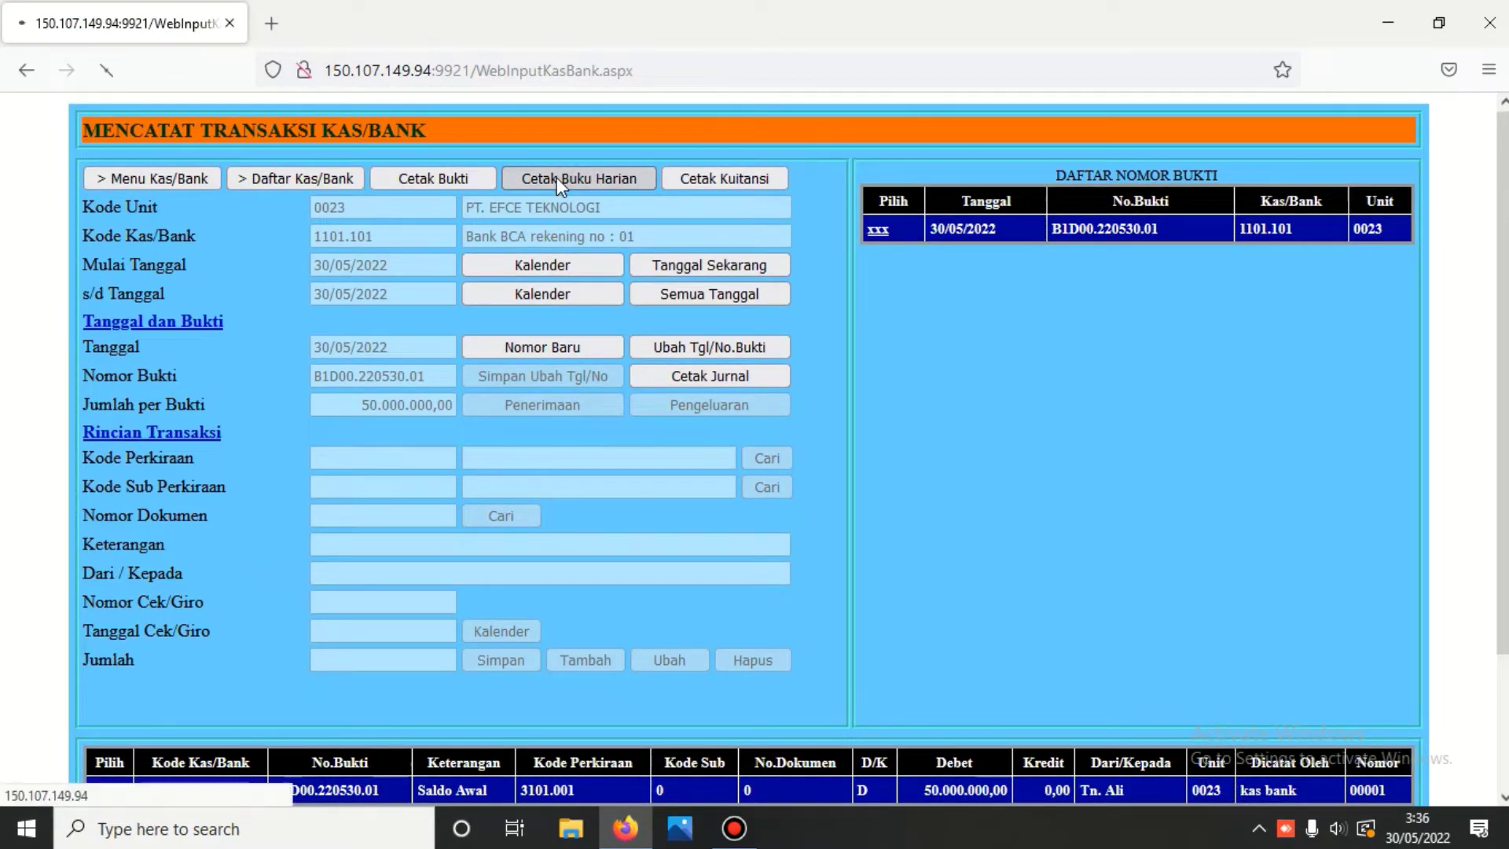
{"action": "scroll", "coordinate": [556, 177], "scroll_direction": "down", "scroll_amount": 5}
{"action": "scroll", "coordinate": [557, 177], "scroll_direction": "down", "scroll_amount": 1}
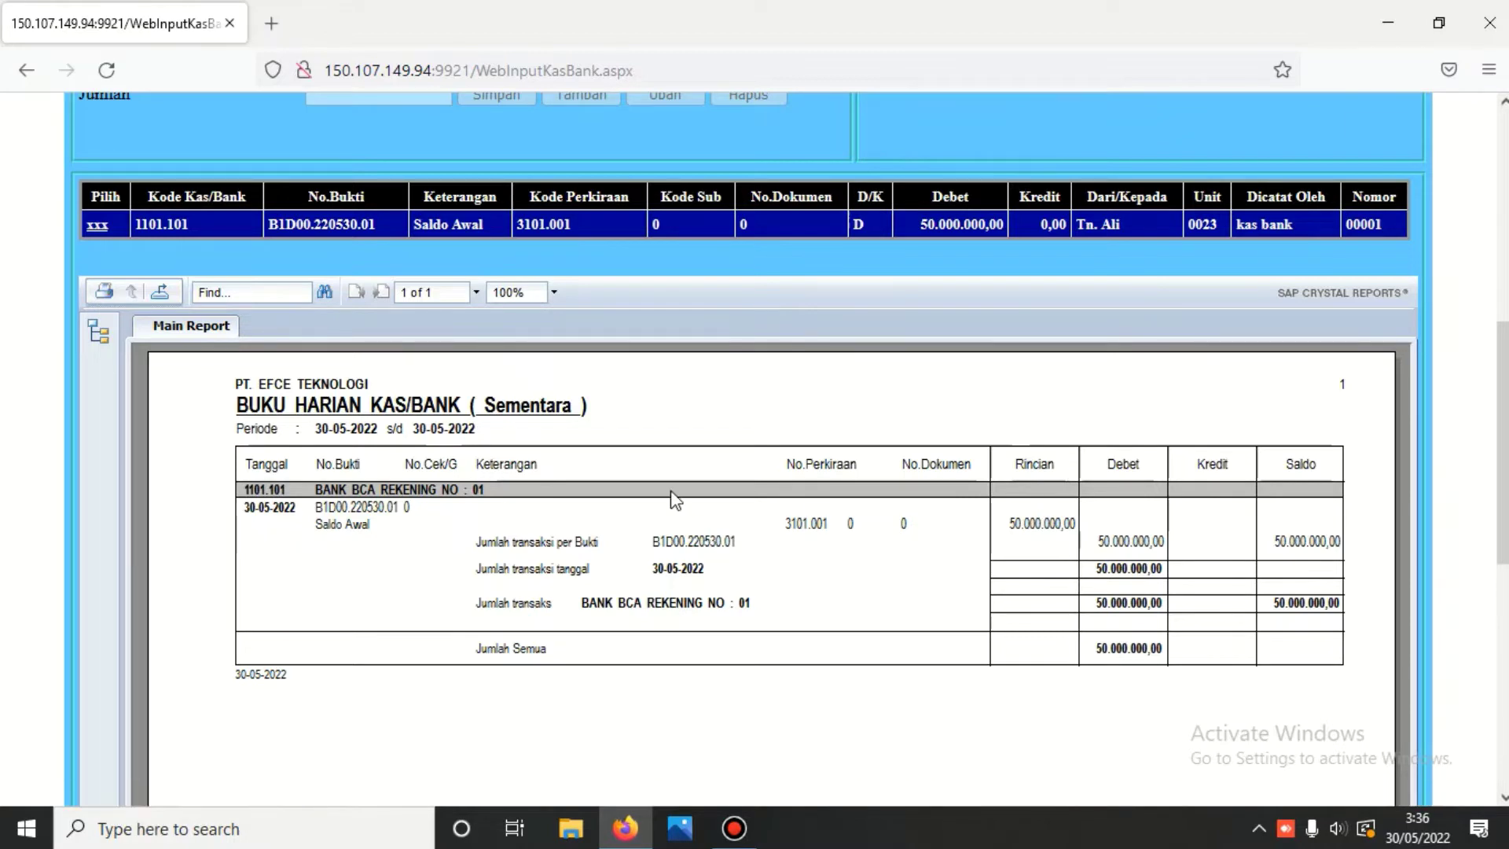
{"action": "scroll", "coordinate": [674, 500], "scroll_direction": "up", "scroll_amount": 4}
{"action": "scroll", "coordinate": [671, 489], "scroll_direction": "up", "scroll_amount": 3}
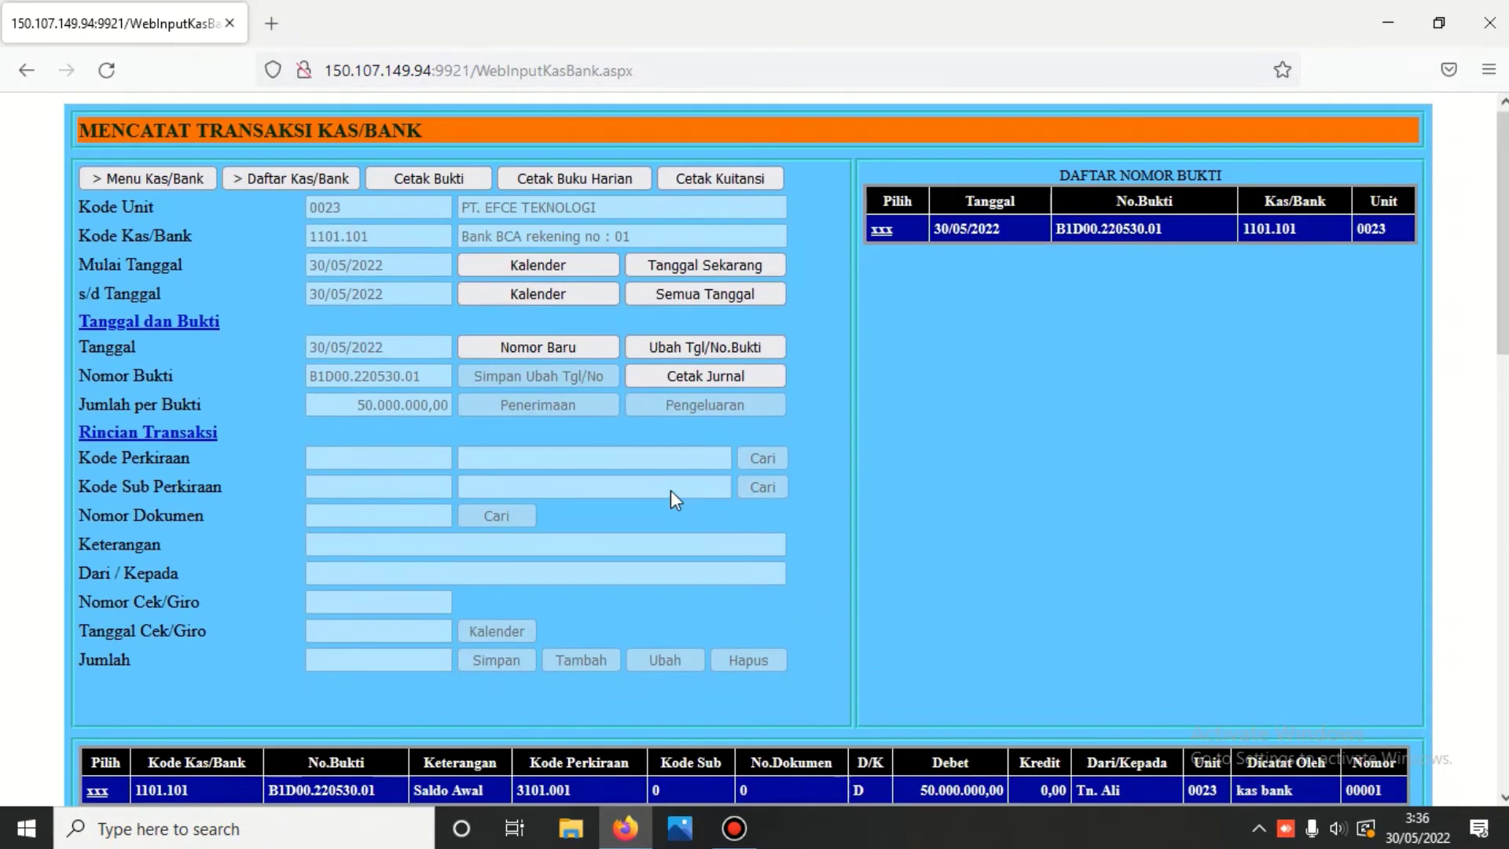
- Recheck the B1D00.220530.01 journal, reselect it, then begin a new voucher with the calendar
{"action": "left_click", "coordinate": [696, 377]}
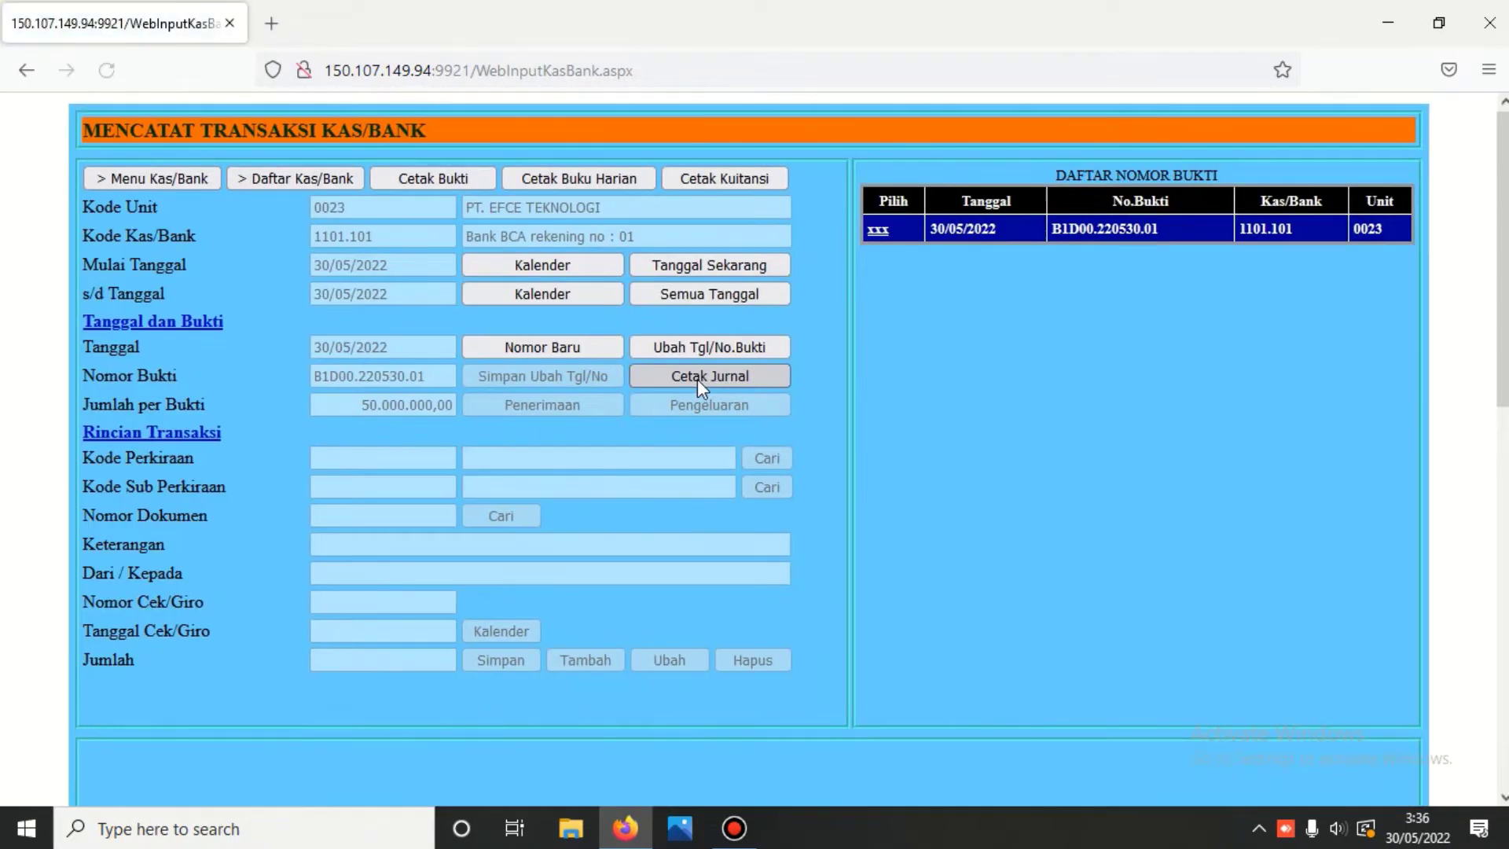
{"action": "scroll", "coordinate": [696, 378], "scroll_direction": "down", "scroll_amount": 6}
{"action": "scroll", "coordinate": [696, 379], "scroll_direction": "down", "scroll_amount": 1}
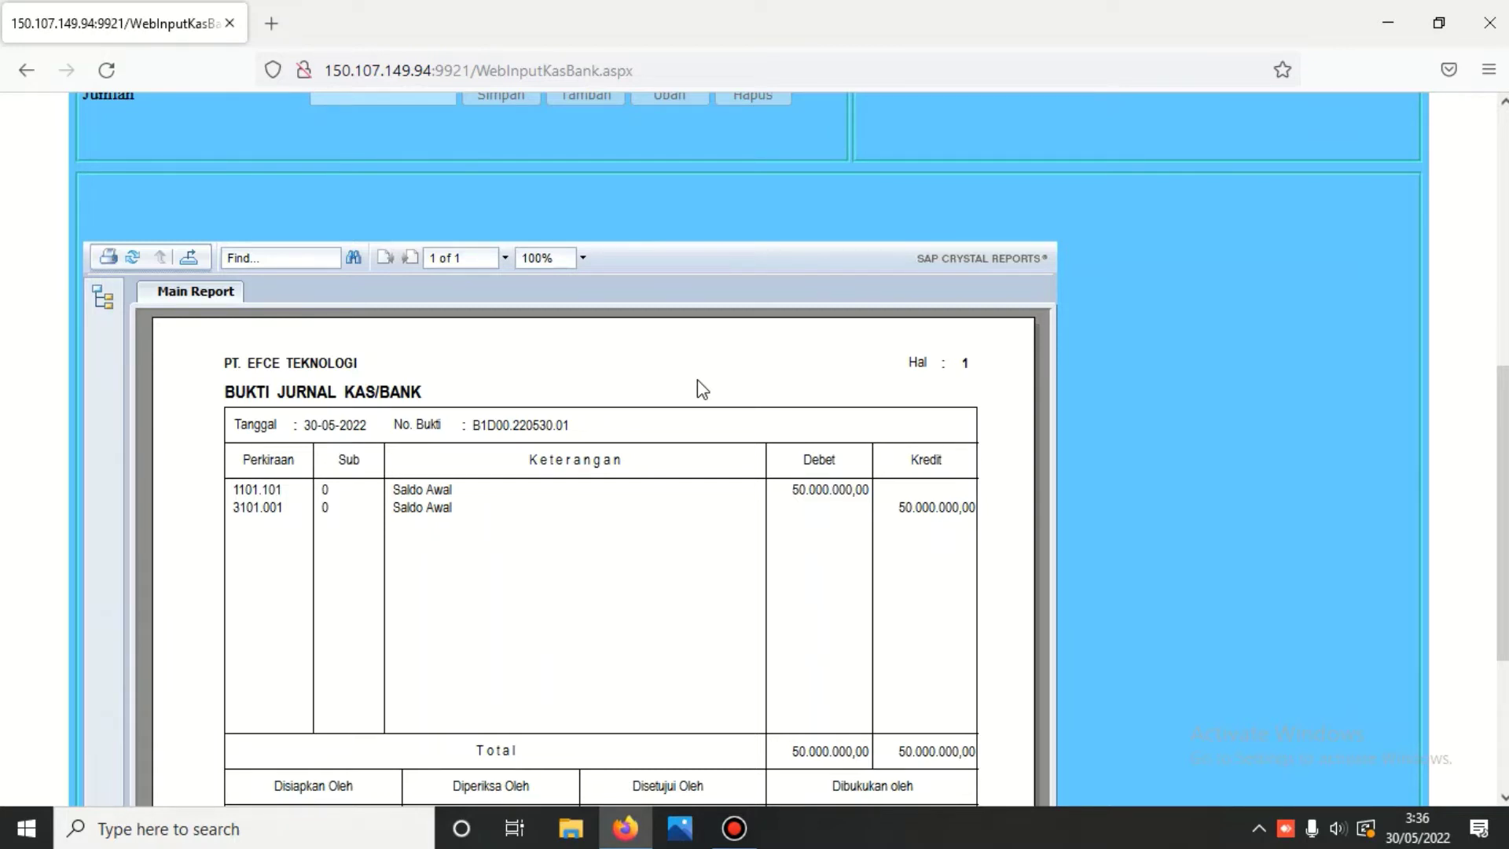
{"action": "scroll", "coordinate": [696, 380], "scroll_direction": "up", "scroll_amount": 7}
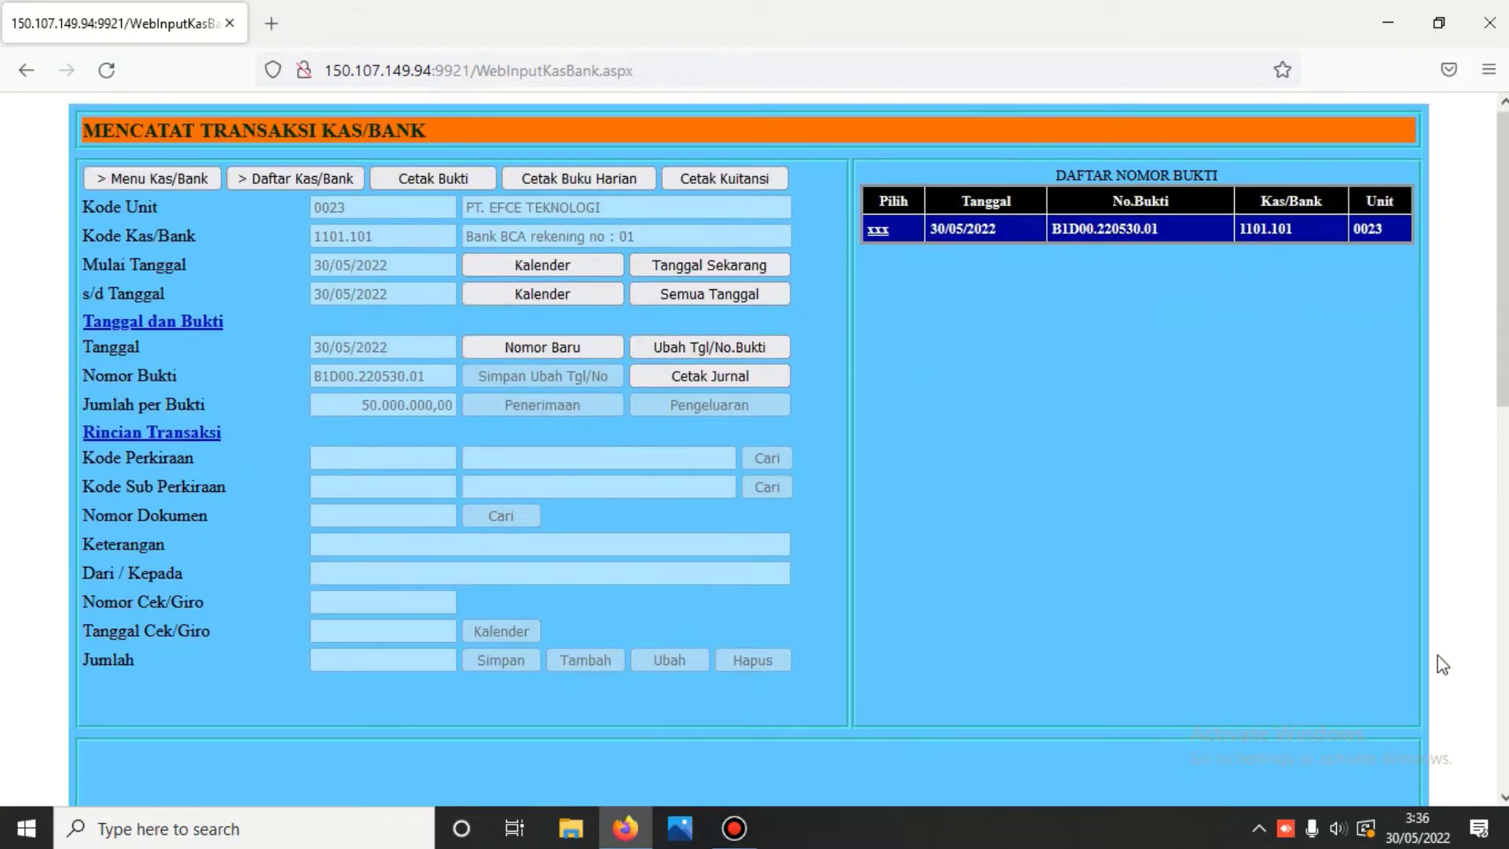
{"action": "left_click", "coordinate": [879, 230]}
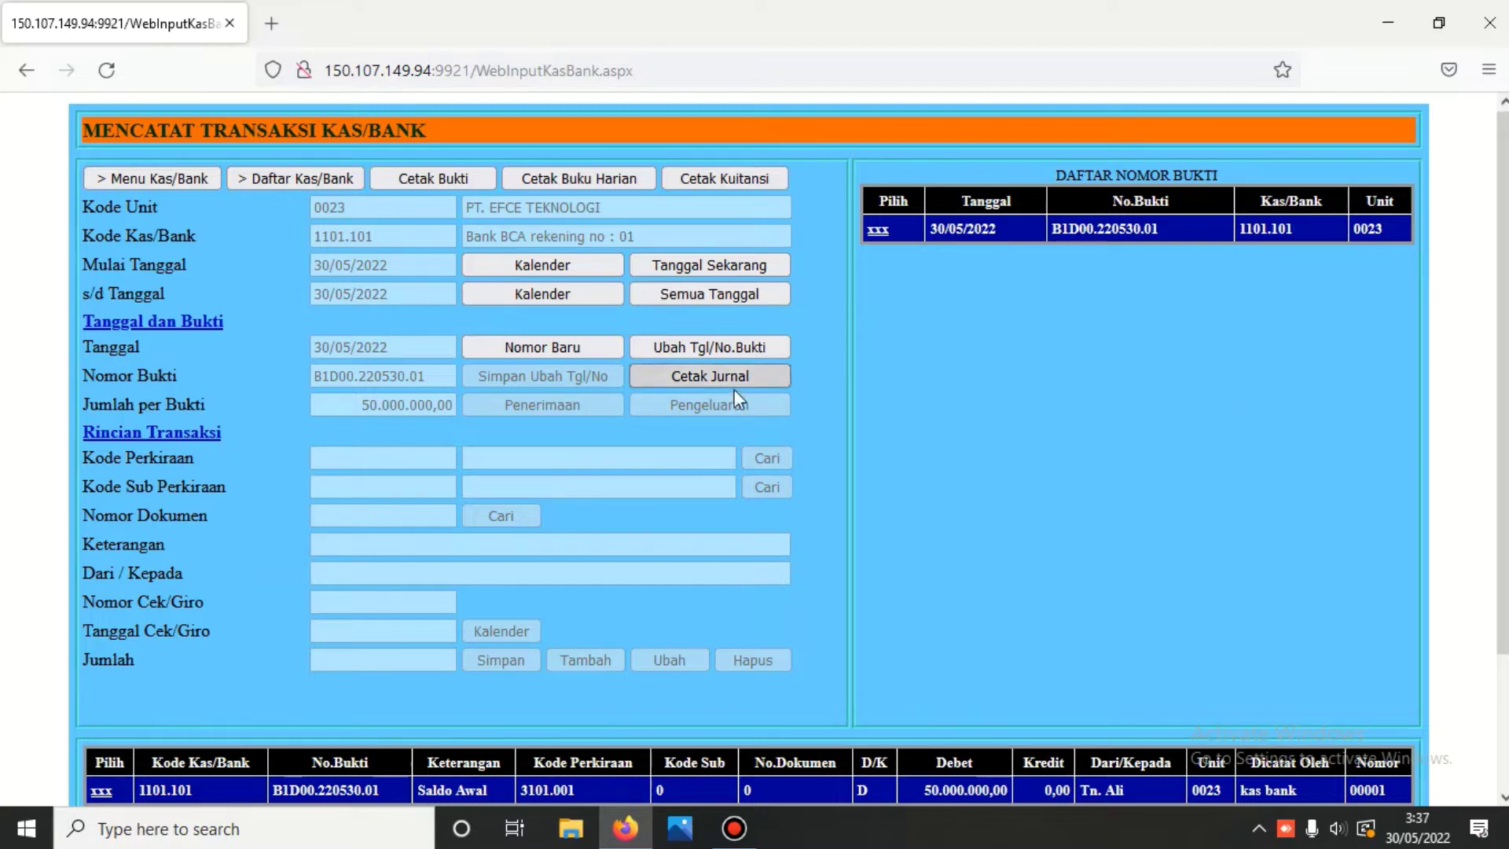
{"action": "left_click", "coordinate": [549, 346]}
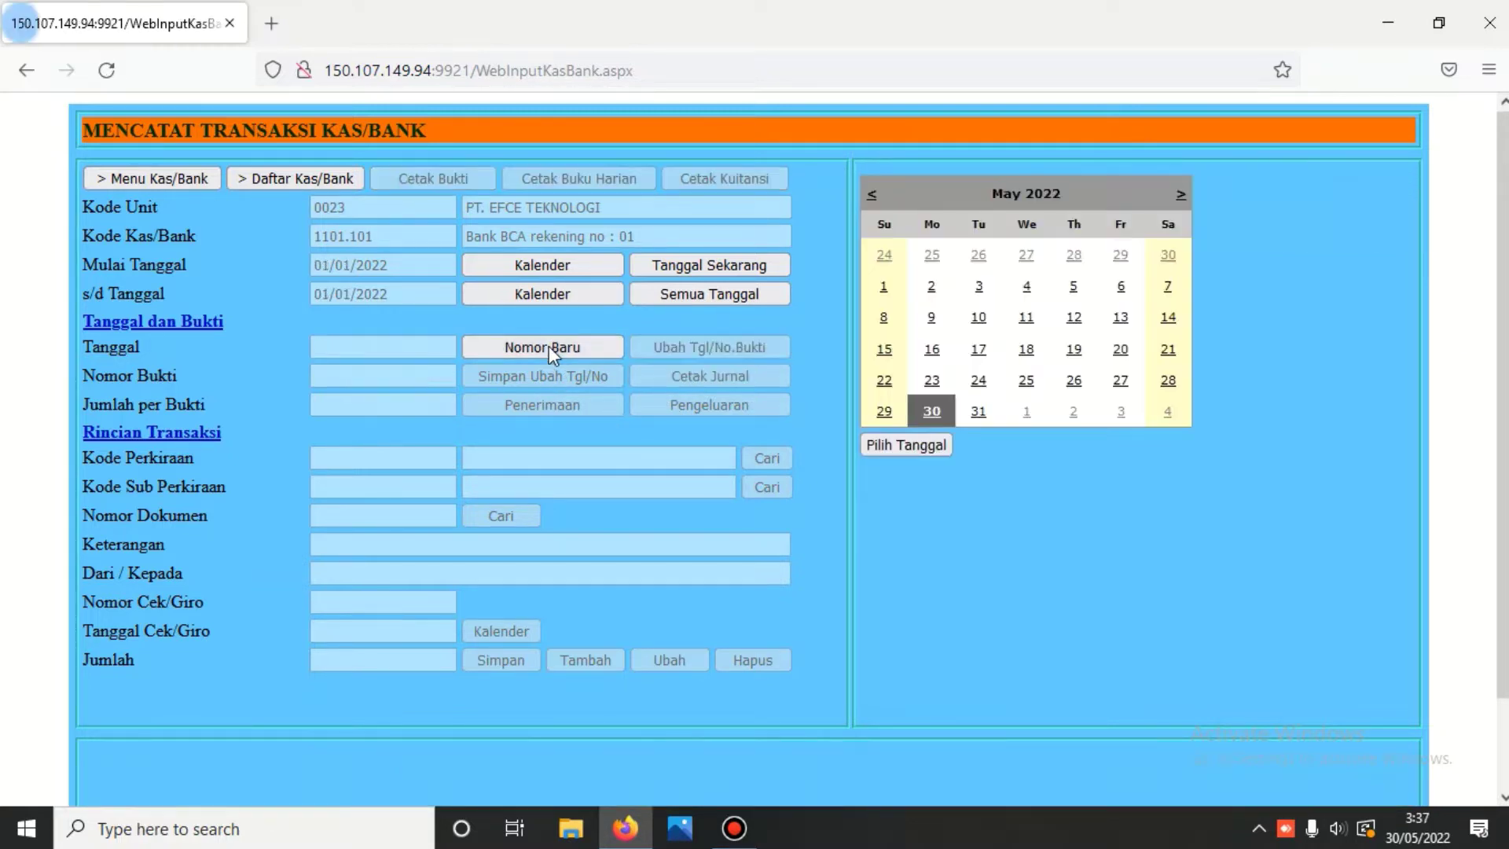
- Date the new voucher 30/05/2022 as a payment charged to account 5202.001 Gaji
{"action": "left_click", "coordinate": [921, 442]}
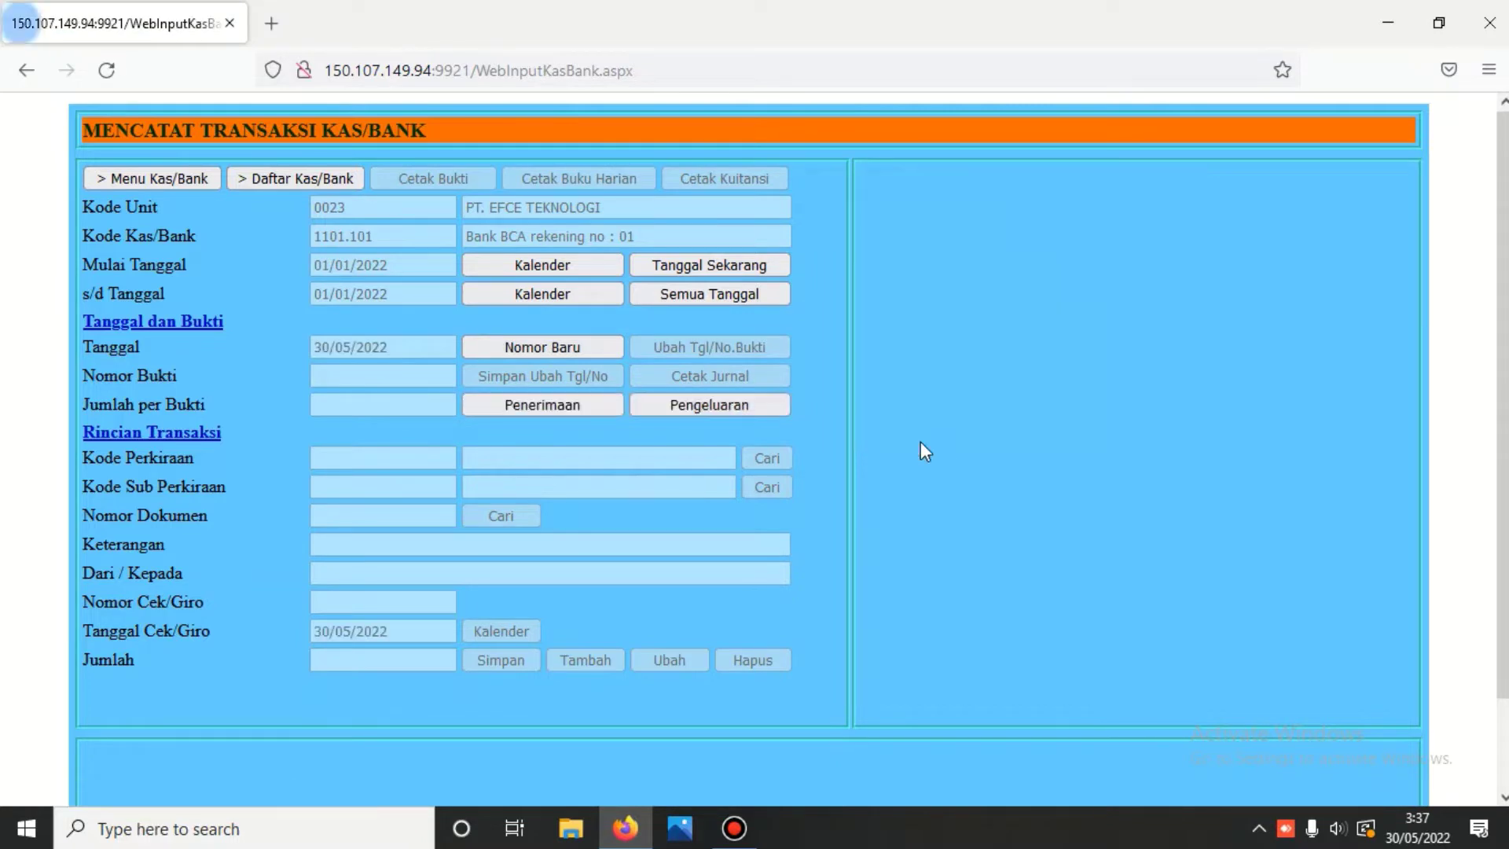
{"action": "left_click", "coordinate": [728, 404]}
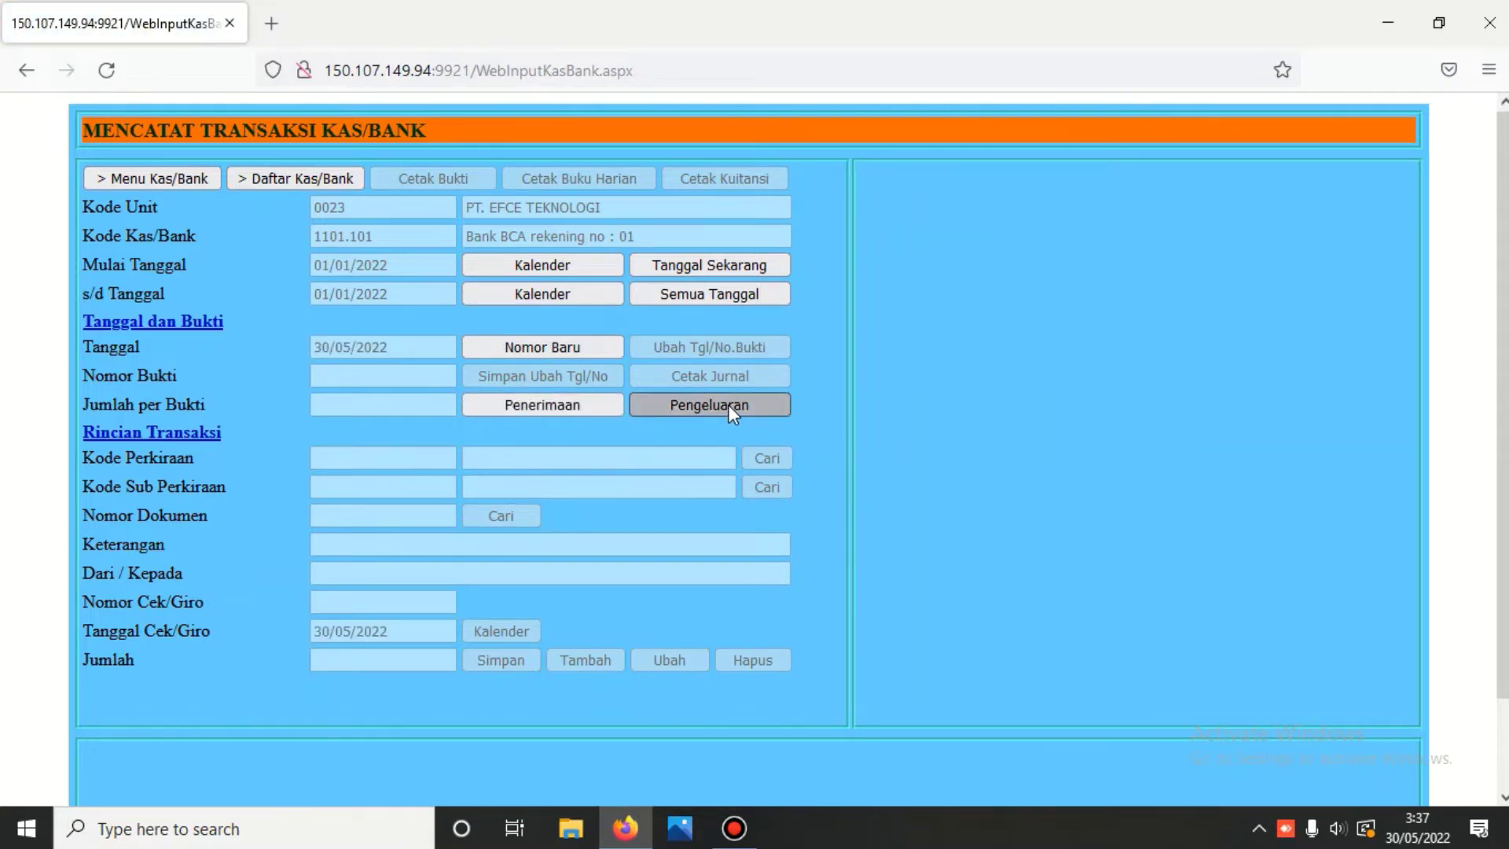
{"action": "type", "text": "gaji"}
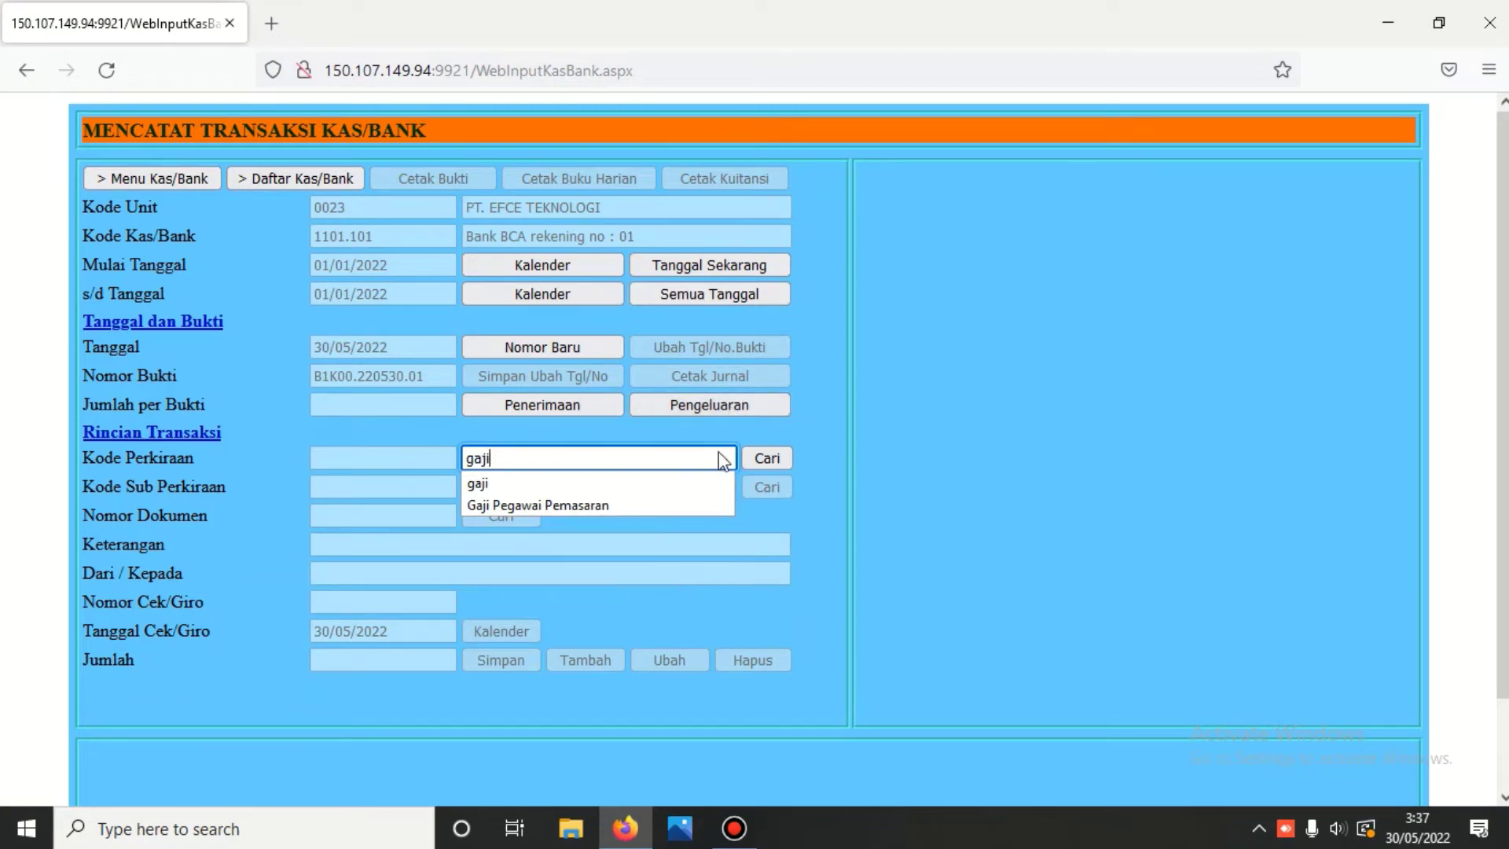
{"action": "left_click", "coordinate": [770, 458]}
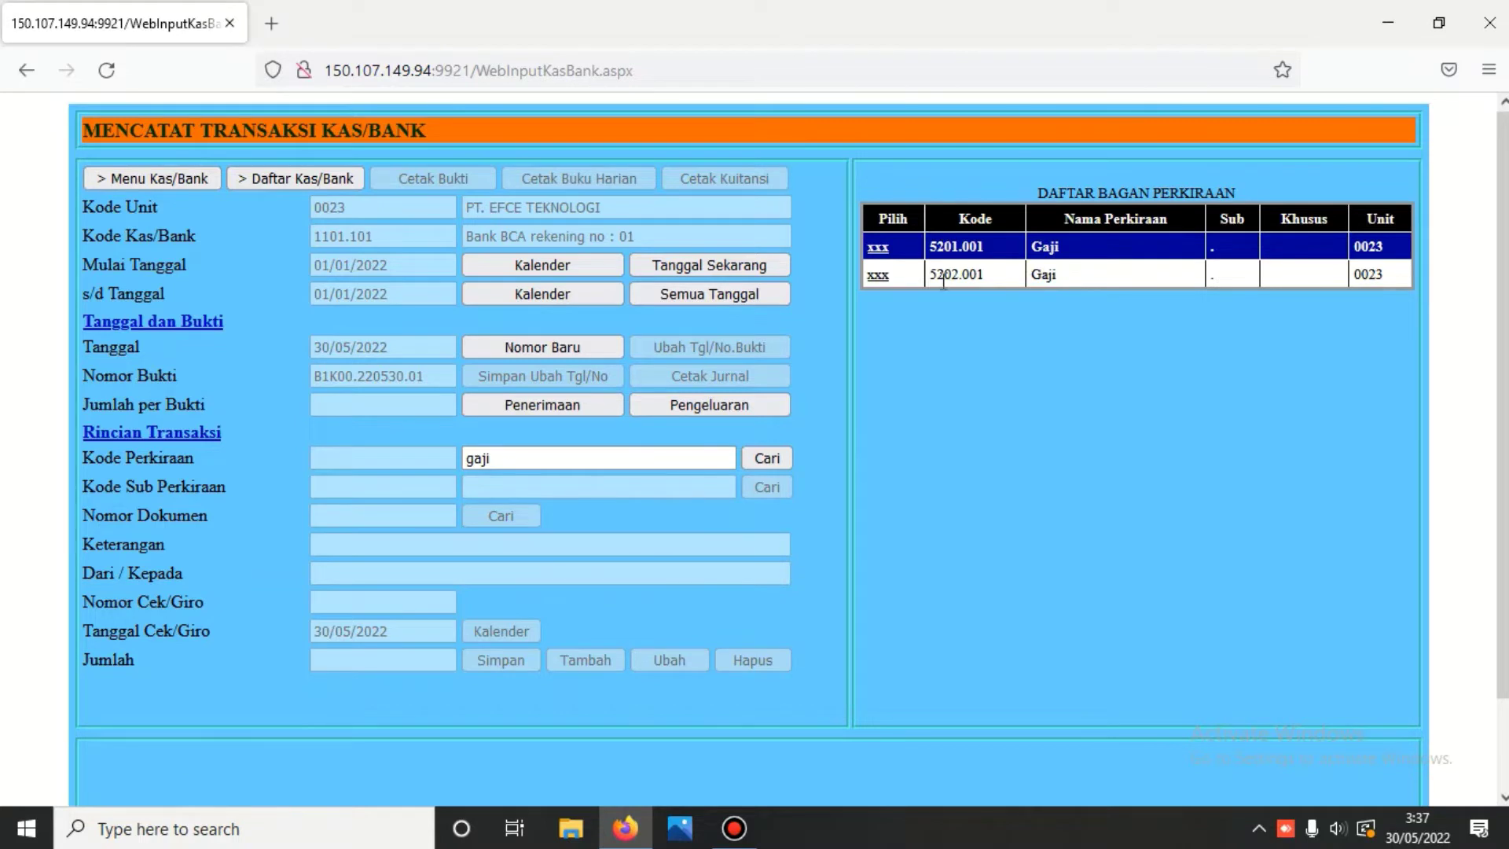
{"action": "left_click", "coordinate": [878, 275]}
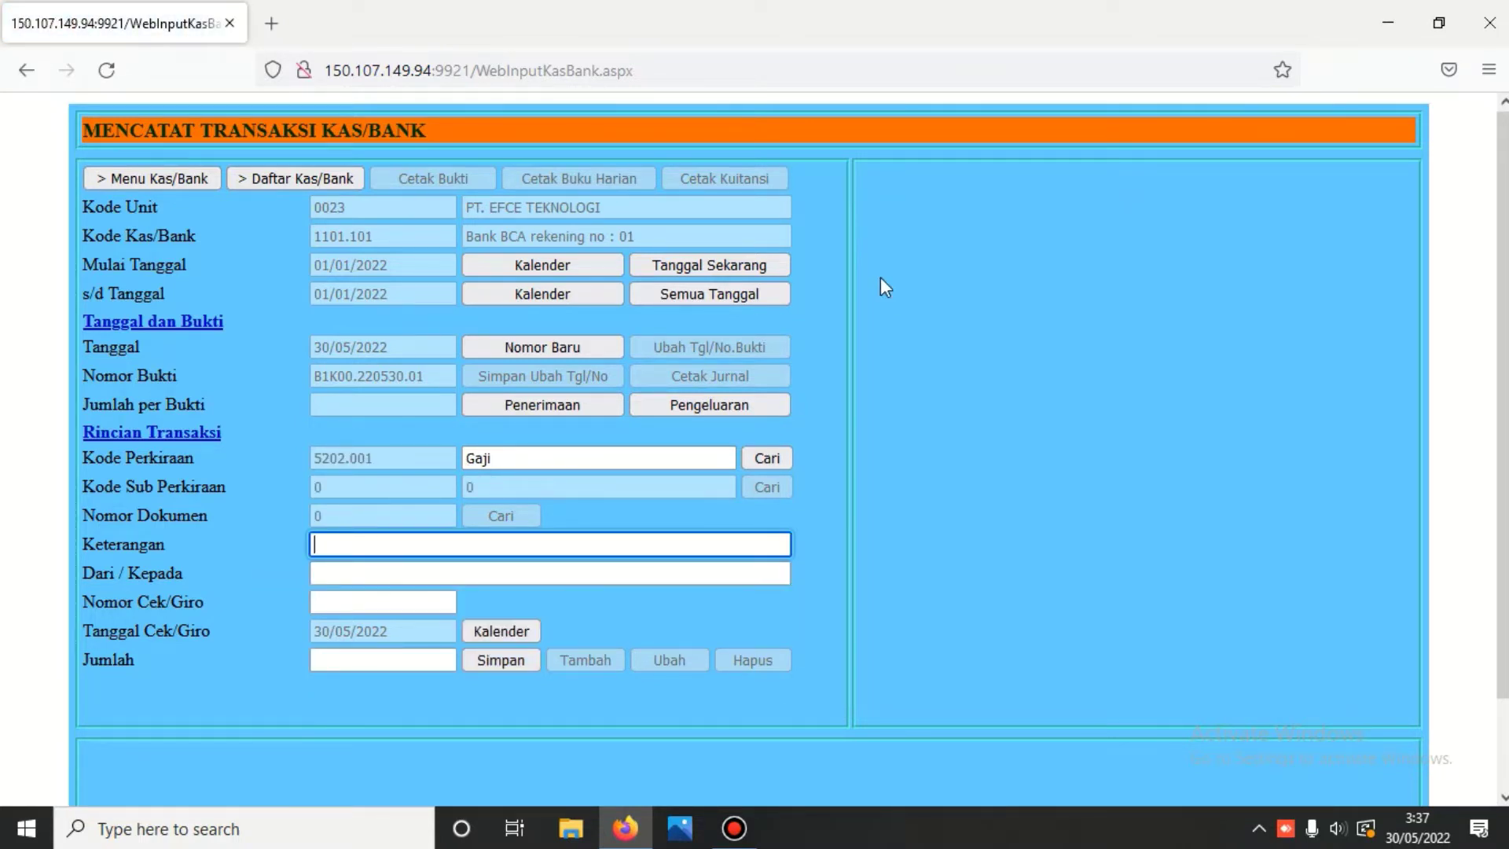
- Describe it as Gaji Karyawan, enter the payee's name, amount 2000000, and save
{"action": "type", "text": "g"}
{"action": "key", "text": "BackSpace"}
{"action": "type", "text": "GK"}
{"action": "type", "text": "aji K"}
{"action": "type", "text": "ar"}
{"action": "type", "text": "yawa"}
{"action": "type", "text": "n"}
{"action": "left_click", "coordinate": [458, 570]}
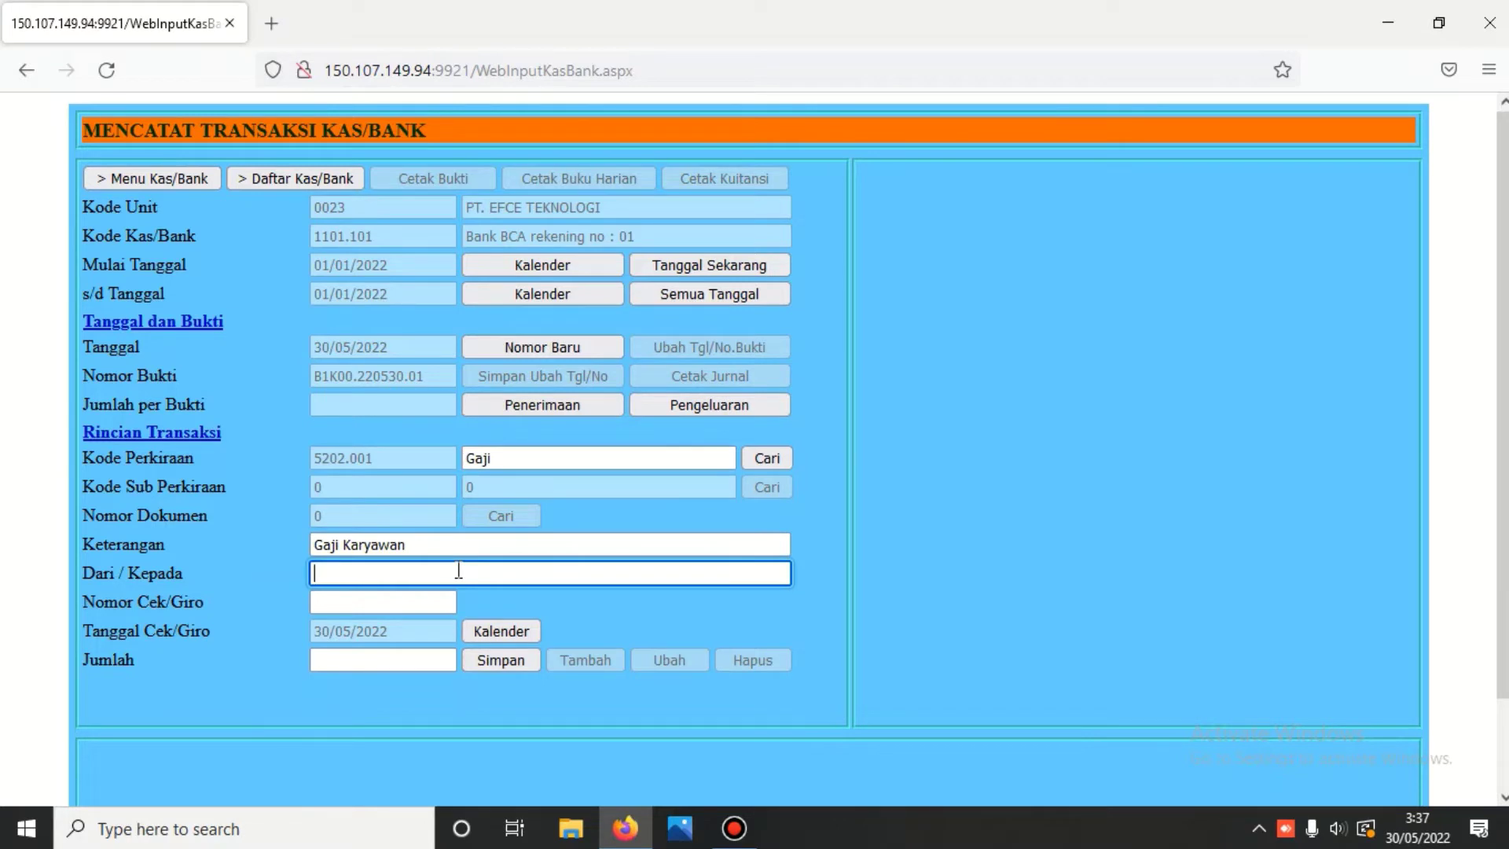
{"action": "type", "text": "A"}
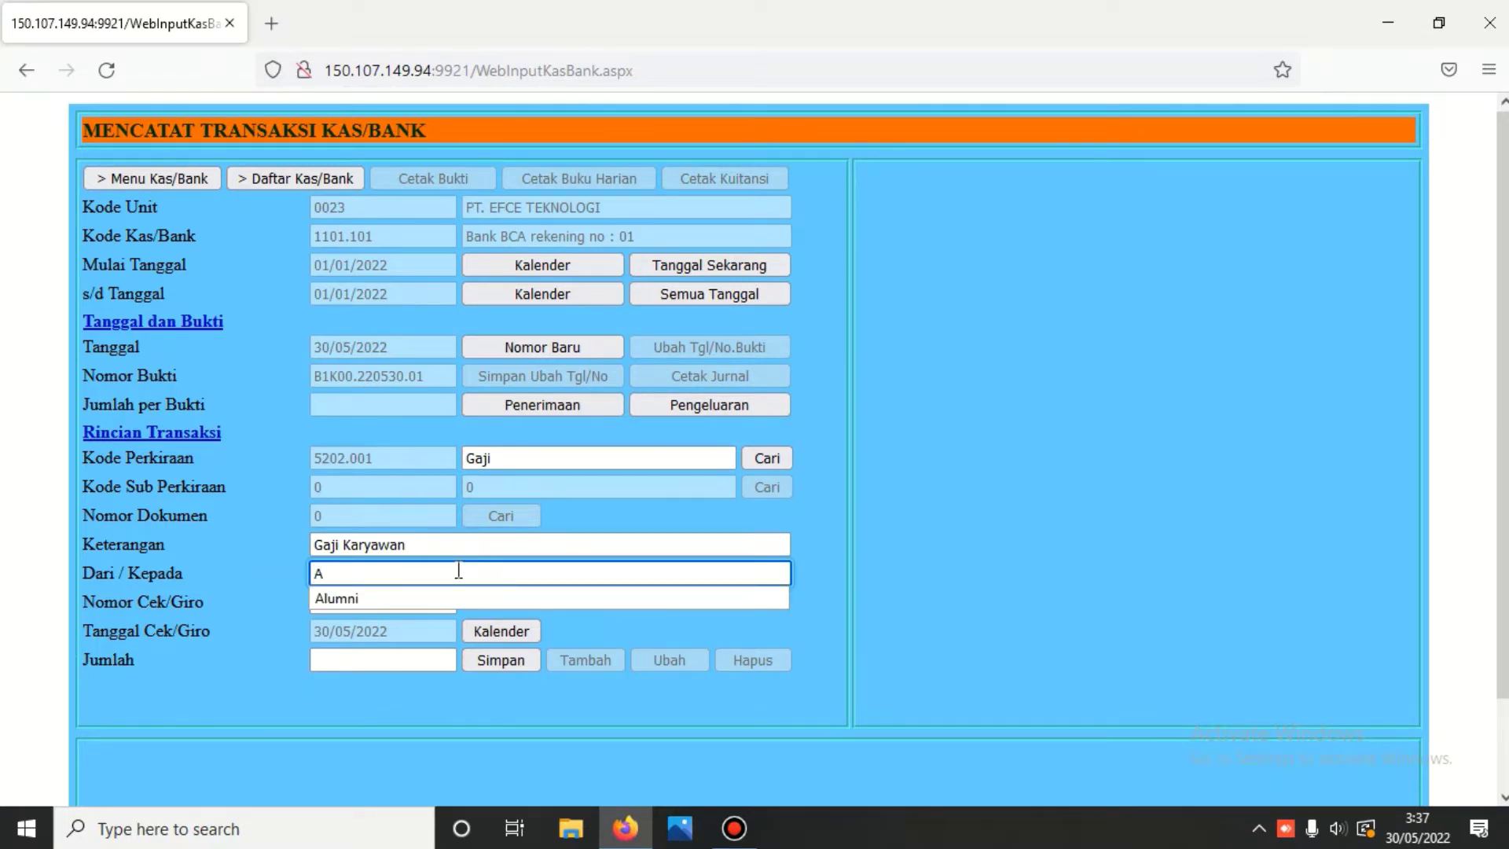
{"action": "type", "text": "gus"}
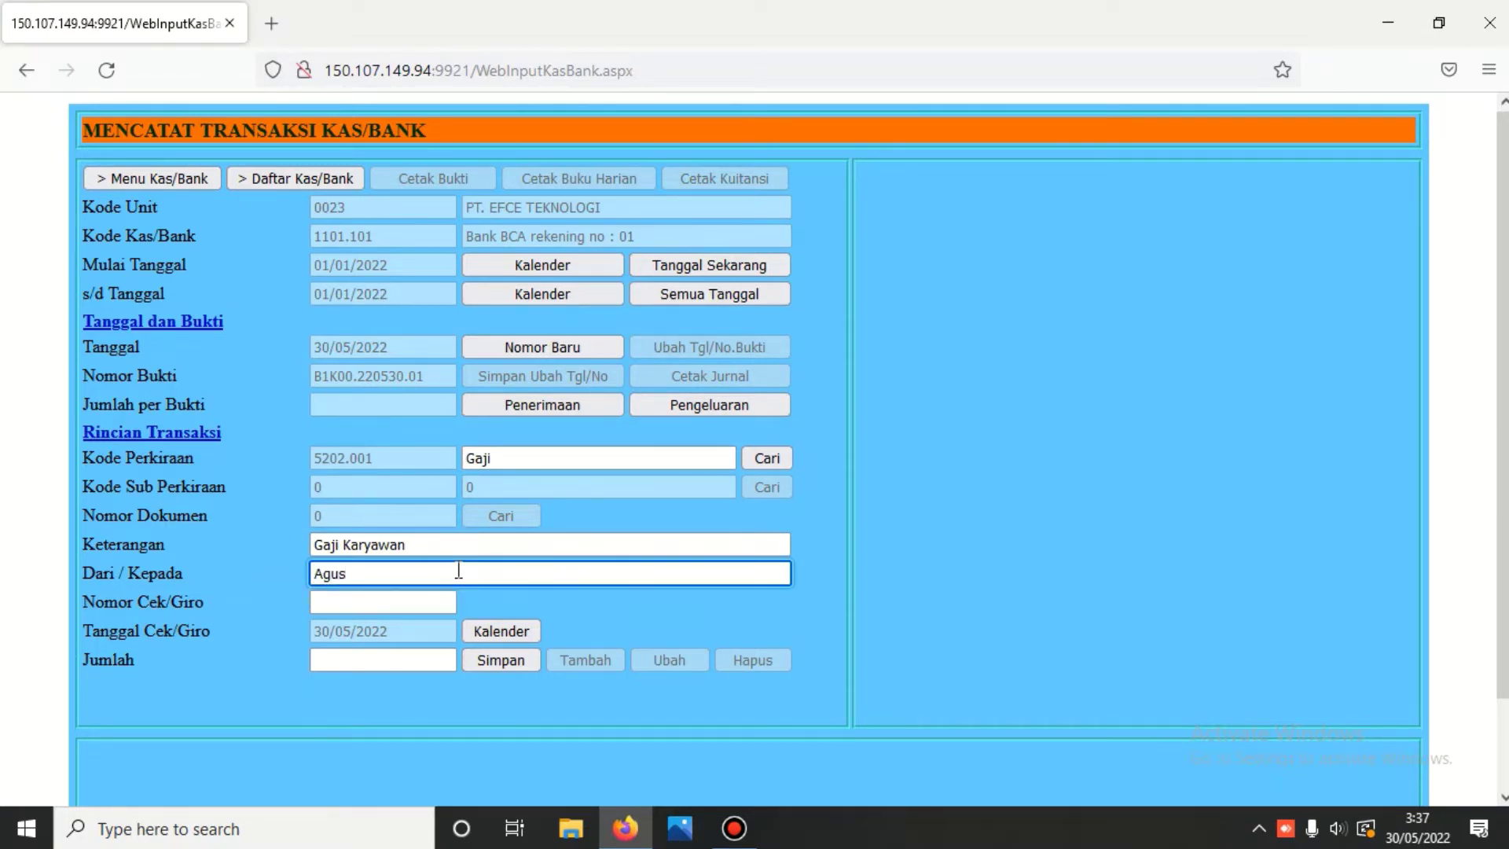
{"action": "left_click", "coordinate": [429, 662]}
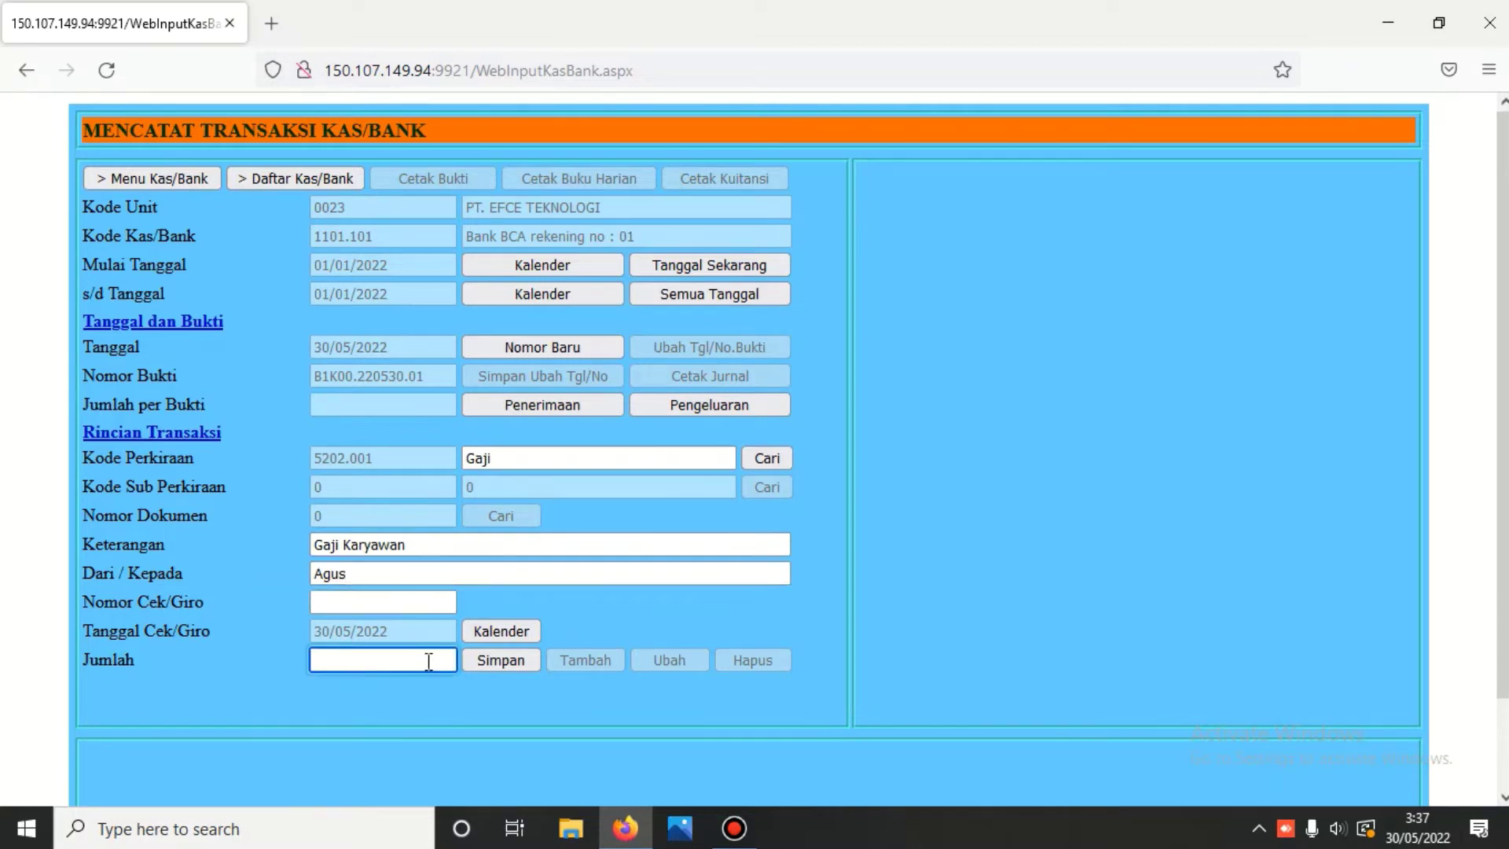
{"action": "type", "text": "200"}
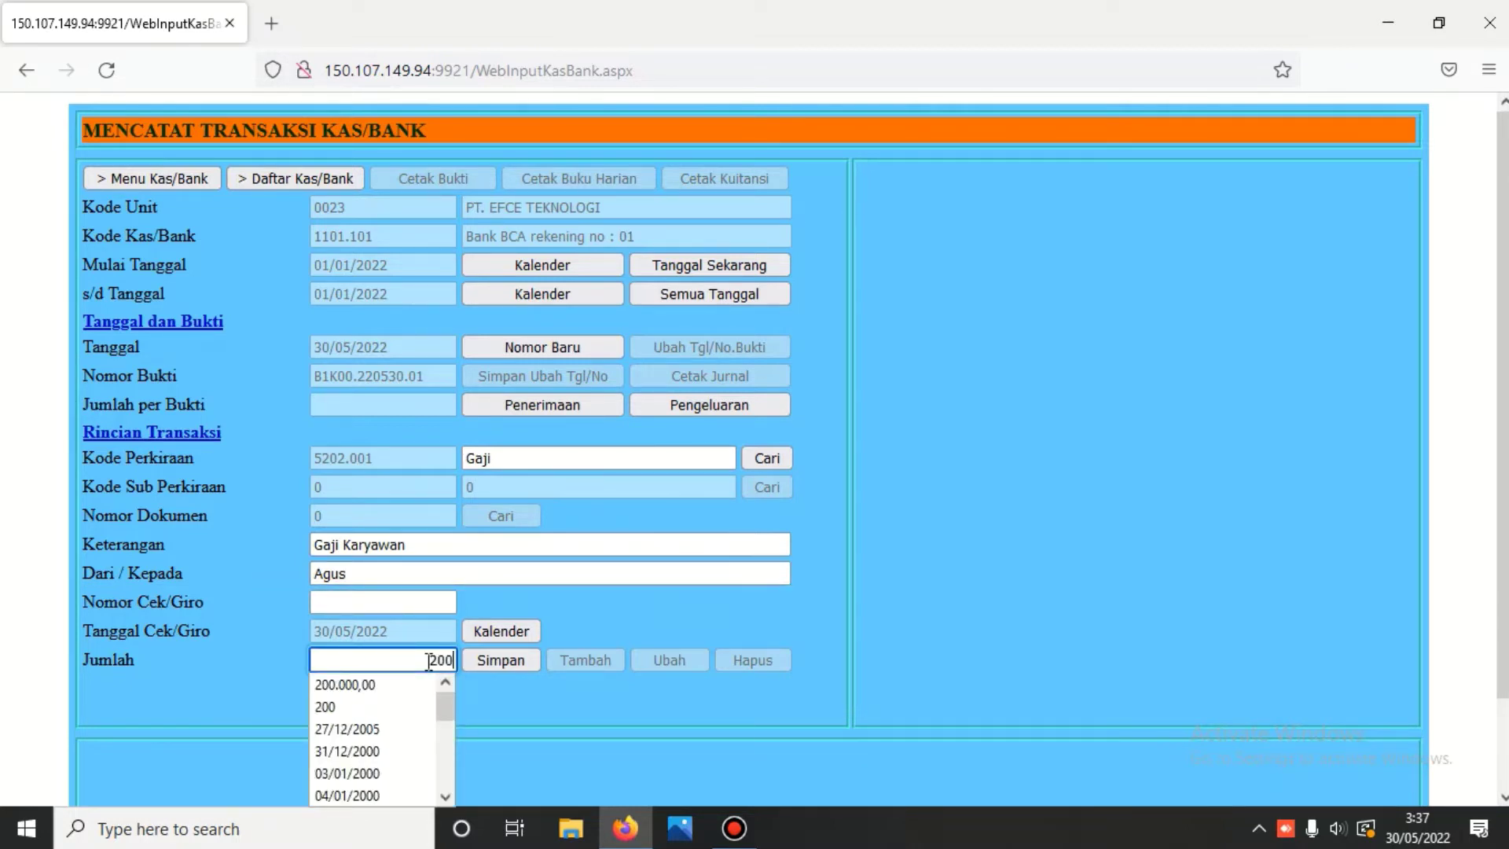
{"action": "type", "text": "0000"}
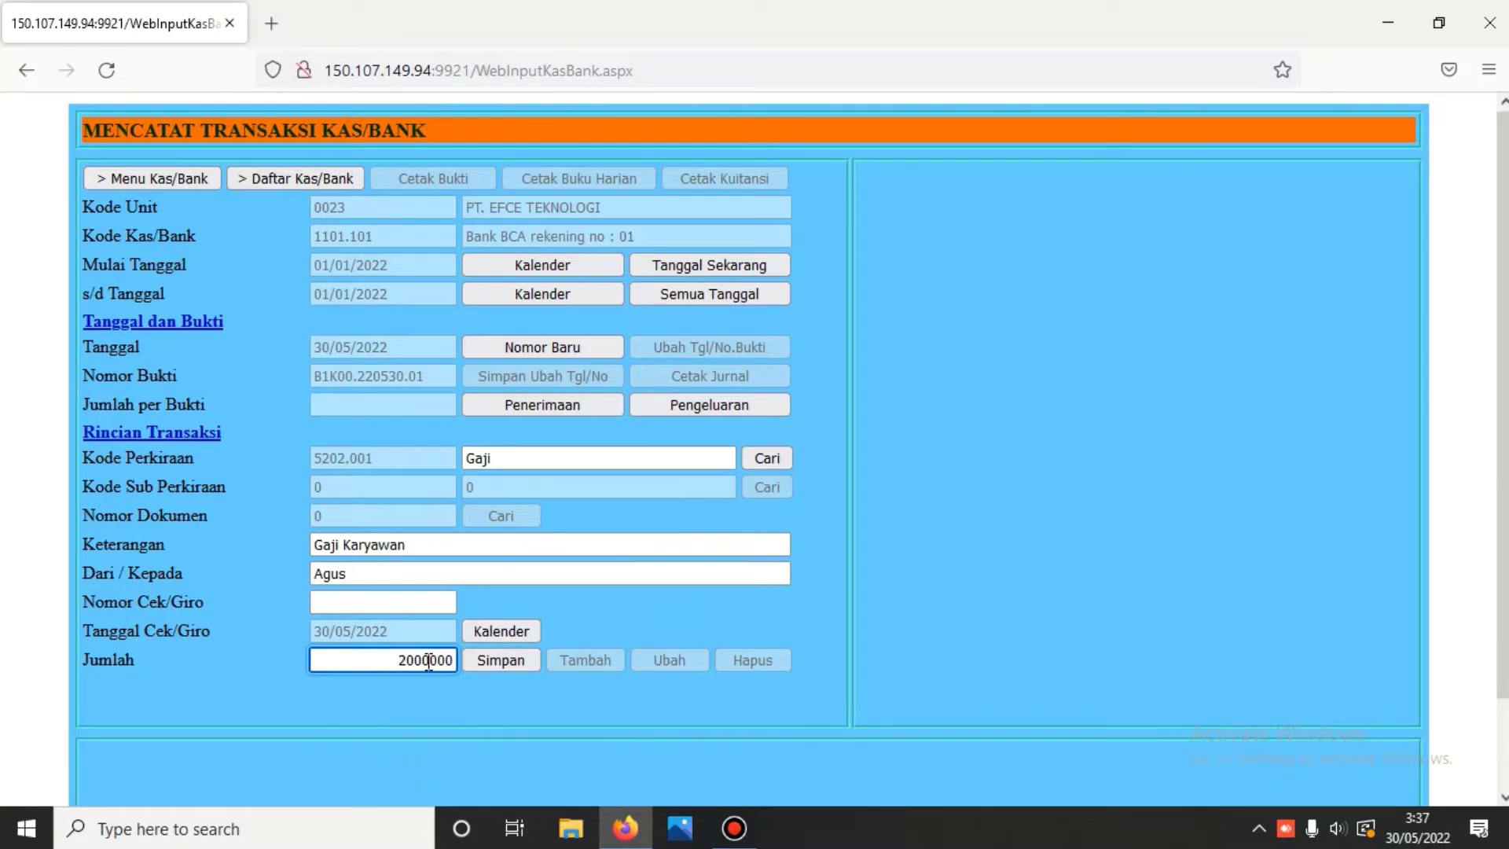
{"action": "left_click", "coordinate": [503, 662]}
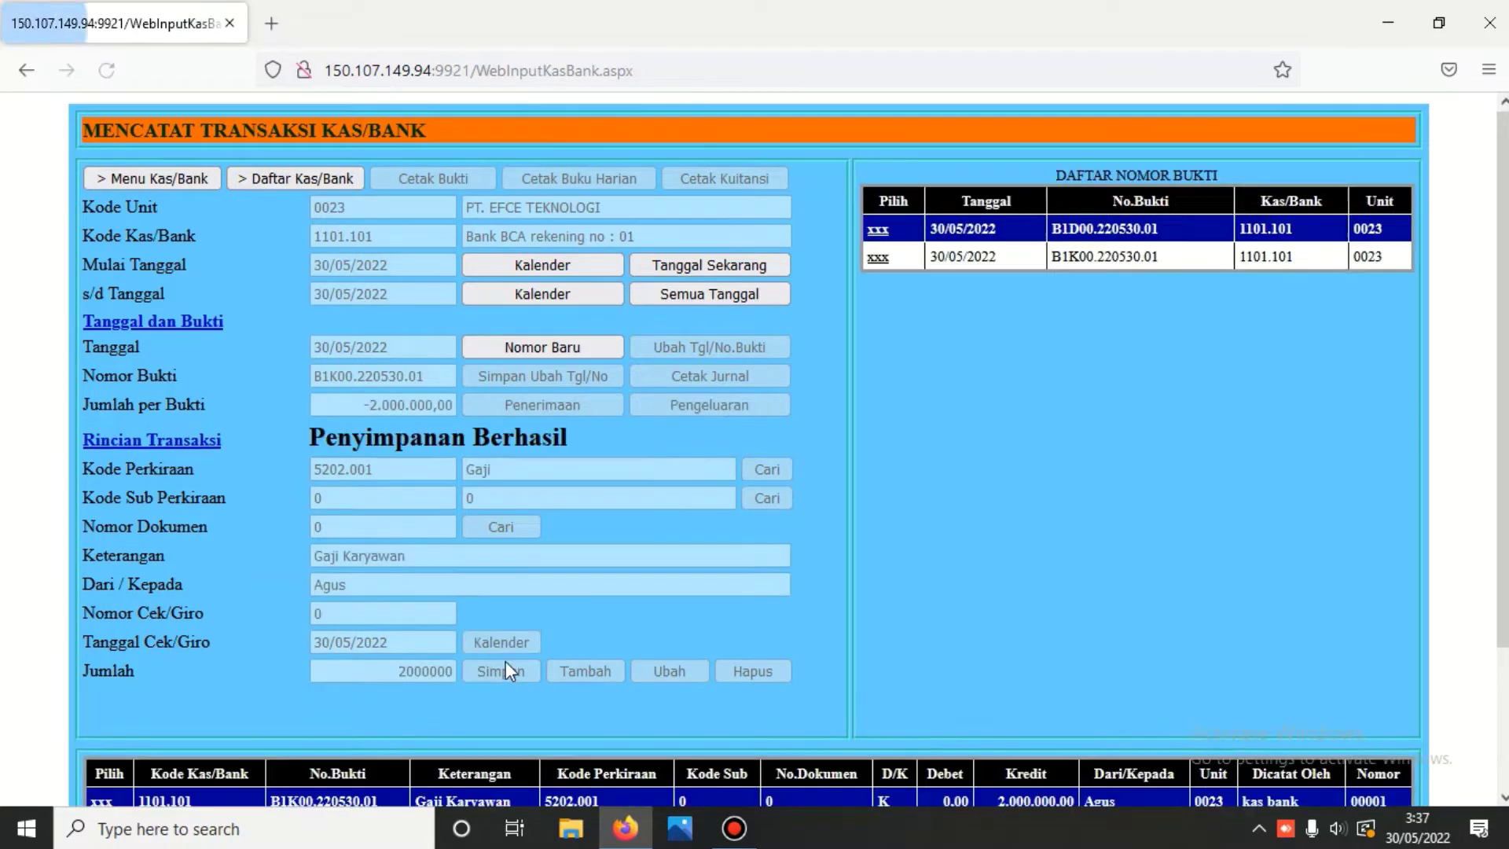
- Preview B1K00.220530.01's journal voucher: 5202.001 debit, 1101.101 credit, 2.000.000,00 each
{"action": "scroll", "coordinate": [506, 662], "scroll_direction": "down", "scroll_amount": 3}
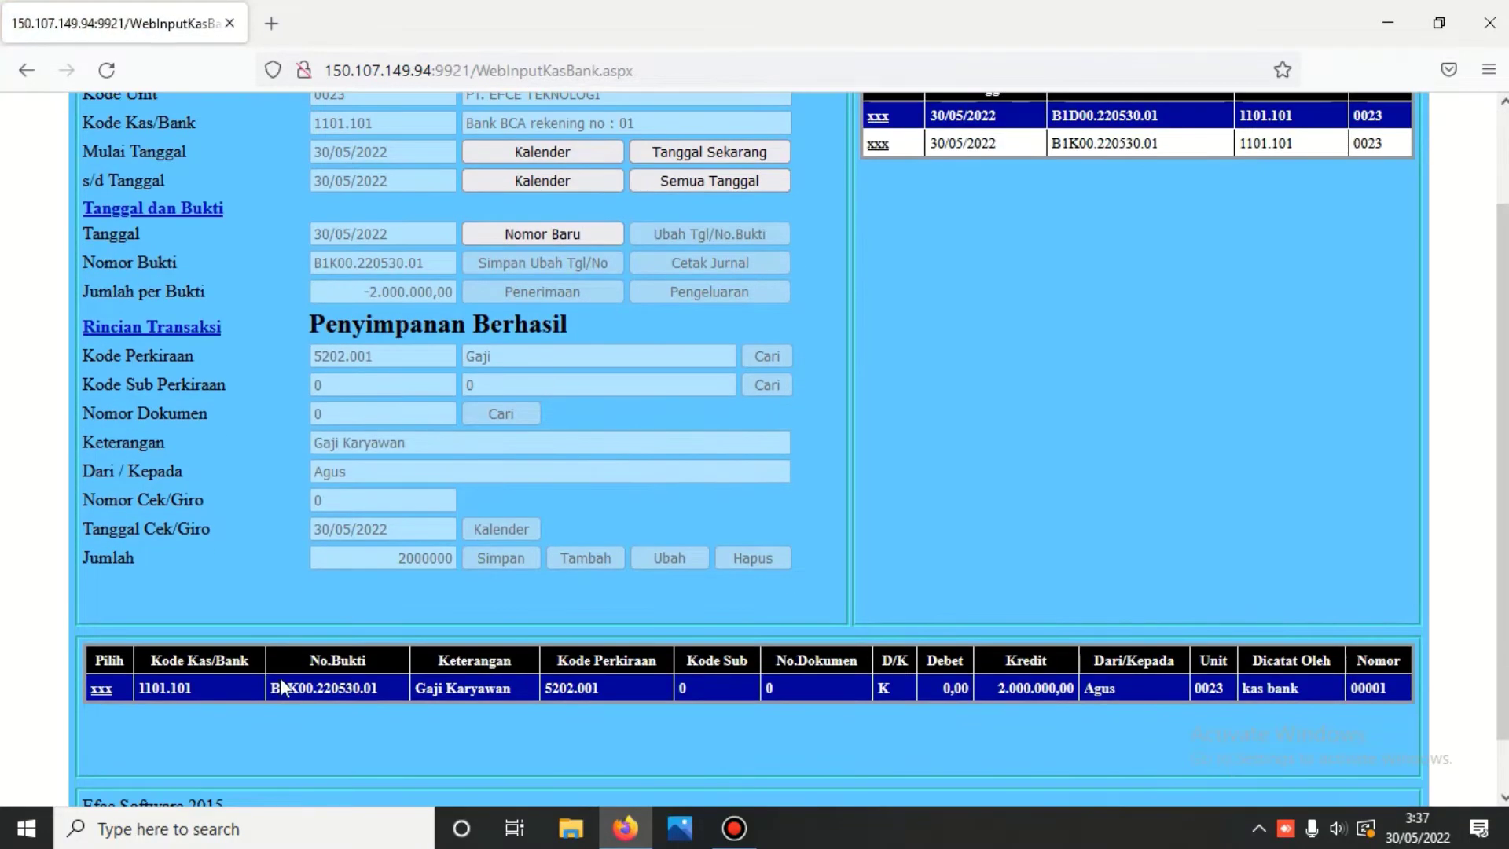
{"action": "left_click", "coordinate": [102, 689]}
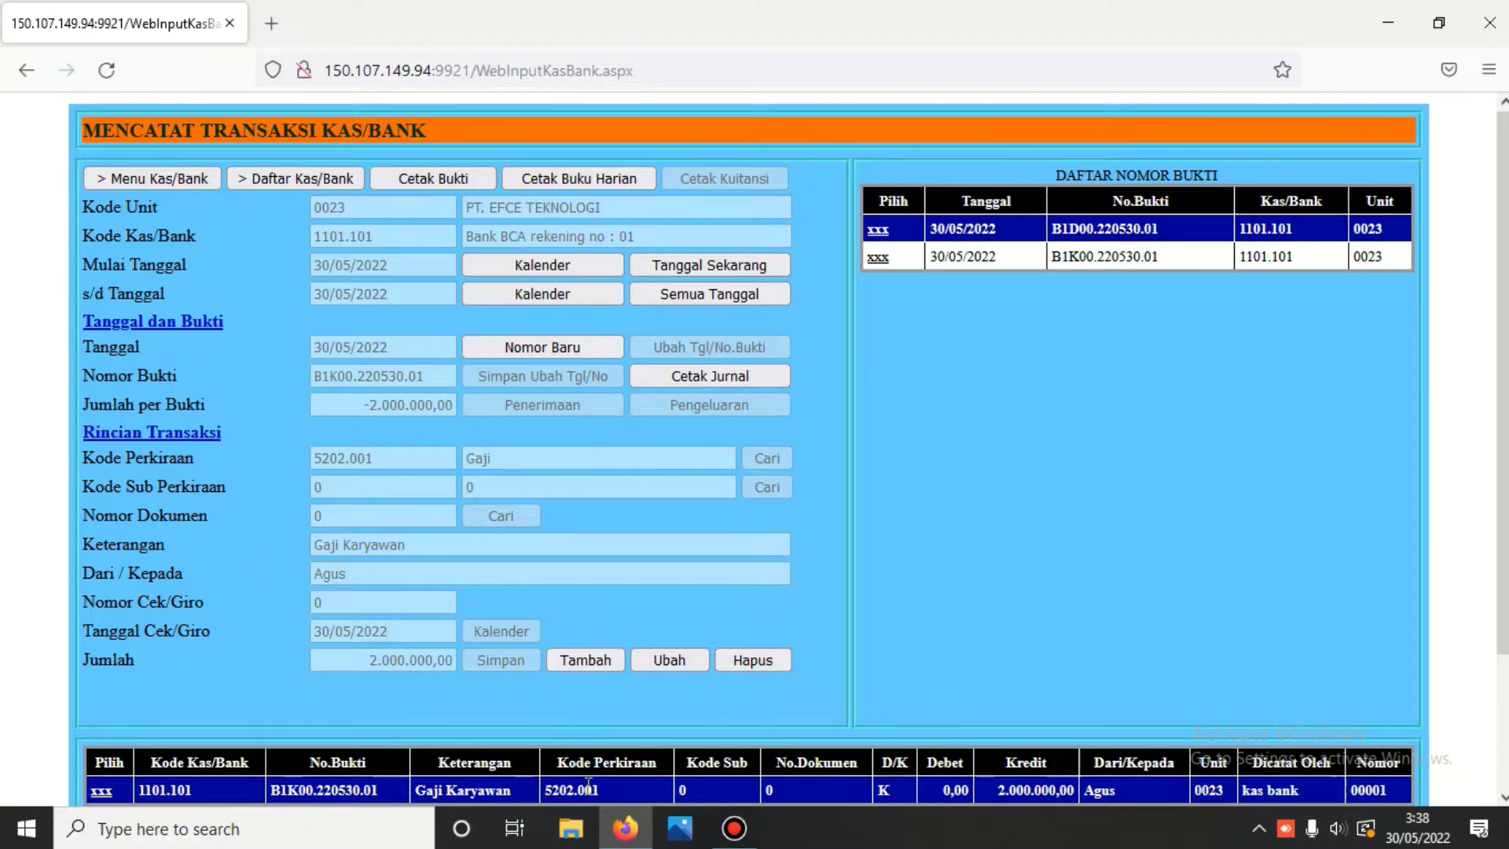
{"action": "left_click", "coordinate": [701, 377]}
{"action": "scroll", "coordinate": [701, 377], "scroll_direction": "down", "scroll_amount": 8}
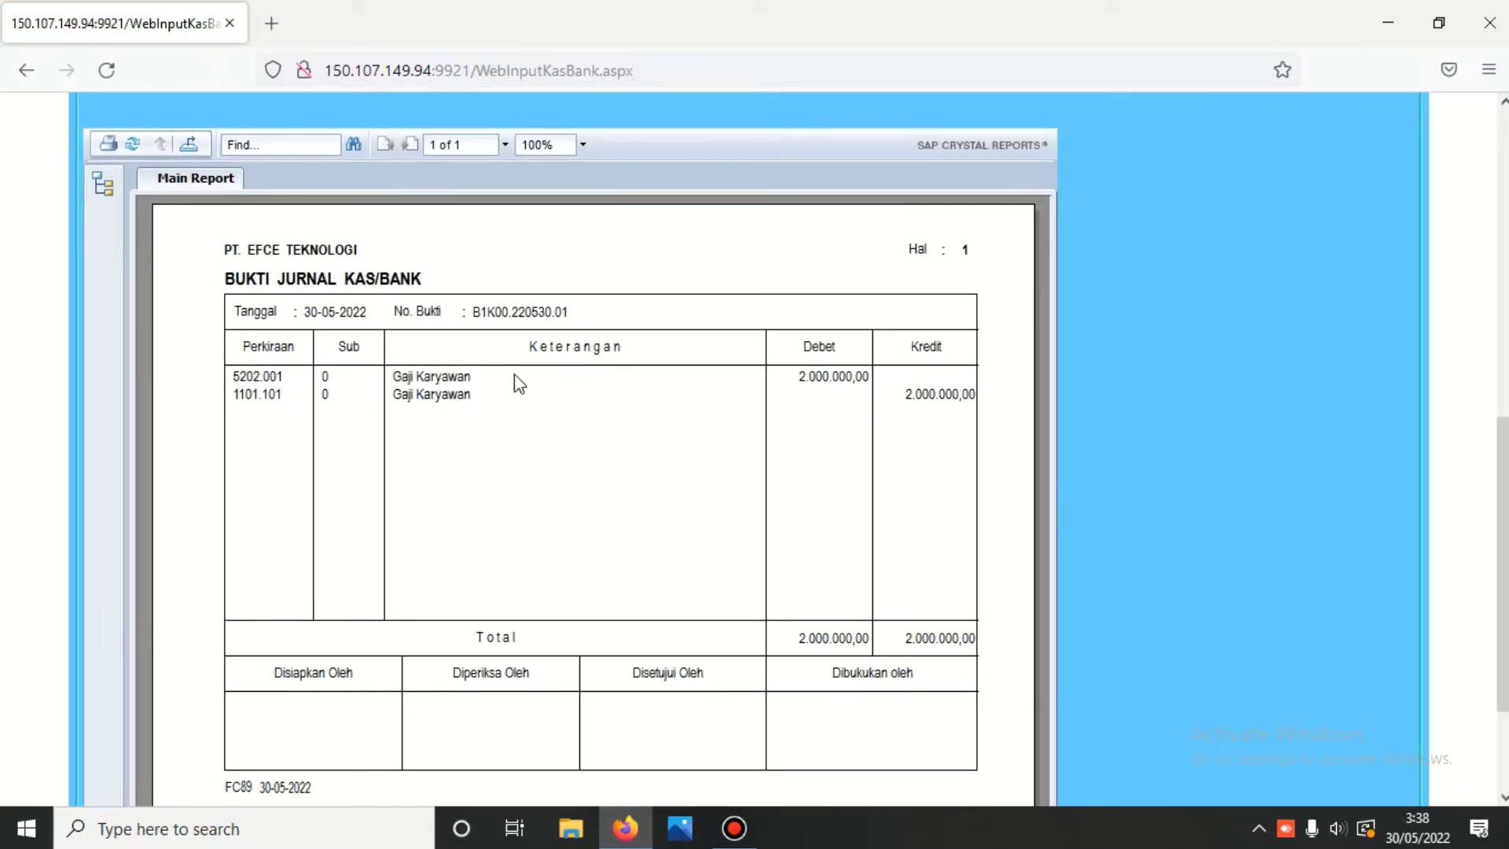
{"action": "scroll", "coordinate": [885, 404], "scroll_direction": "up", "scroll_amount": 10}
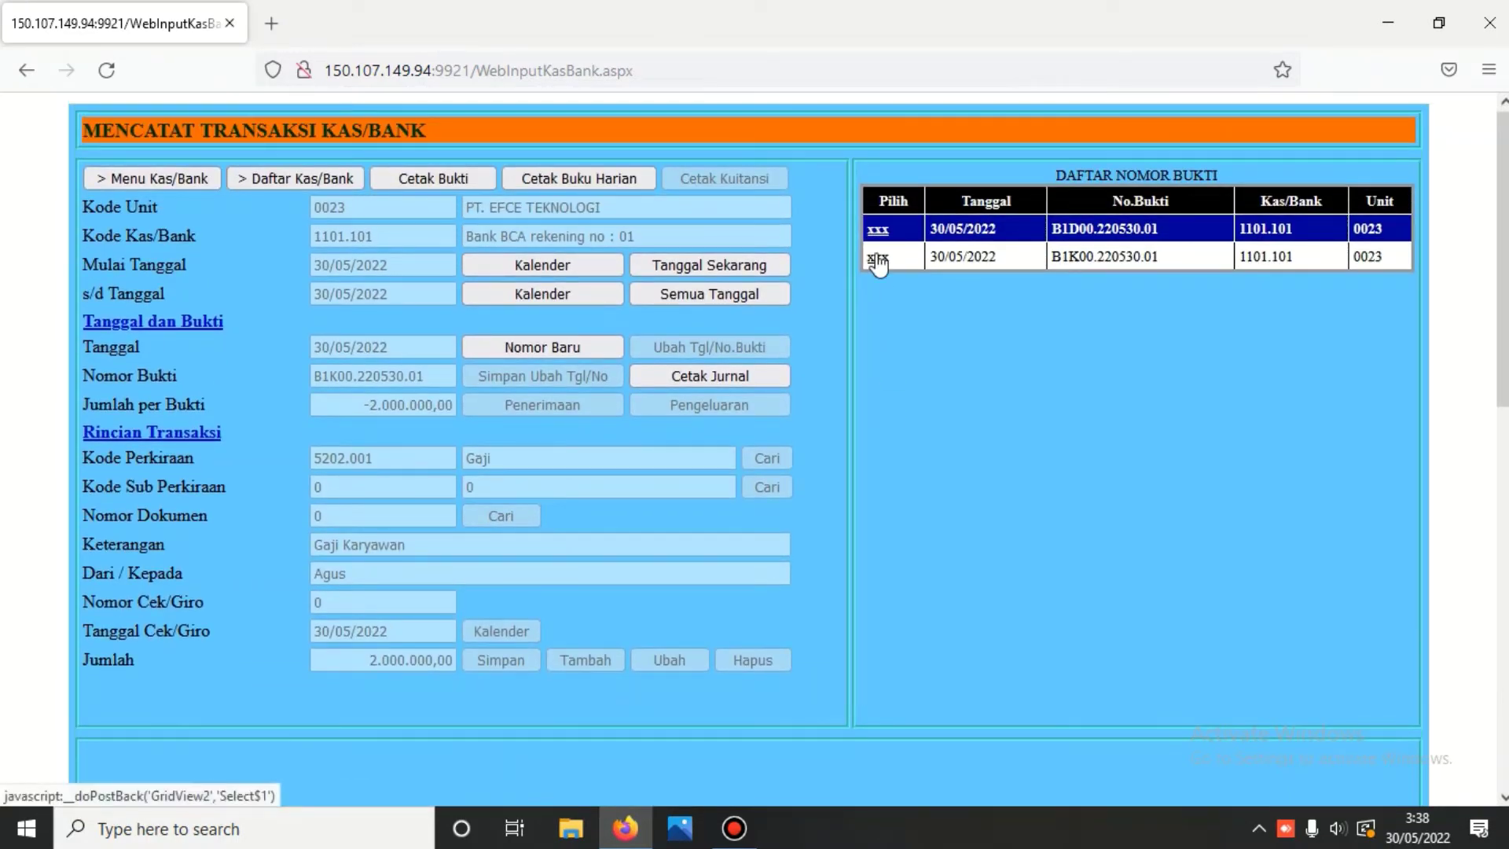
- Reload voucher B1K00.220530.01, then print the 50.000.000,00 Saldo Awal voucher B1D00.220530.01's journal
{"action": "left_click", "coordinate": [877, 257]}
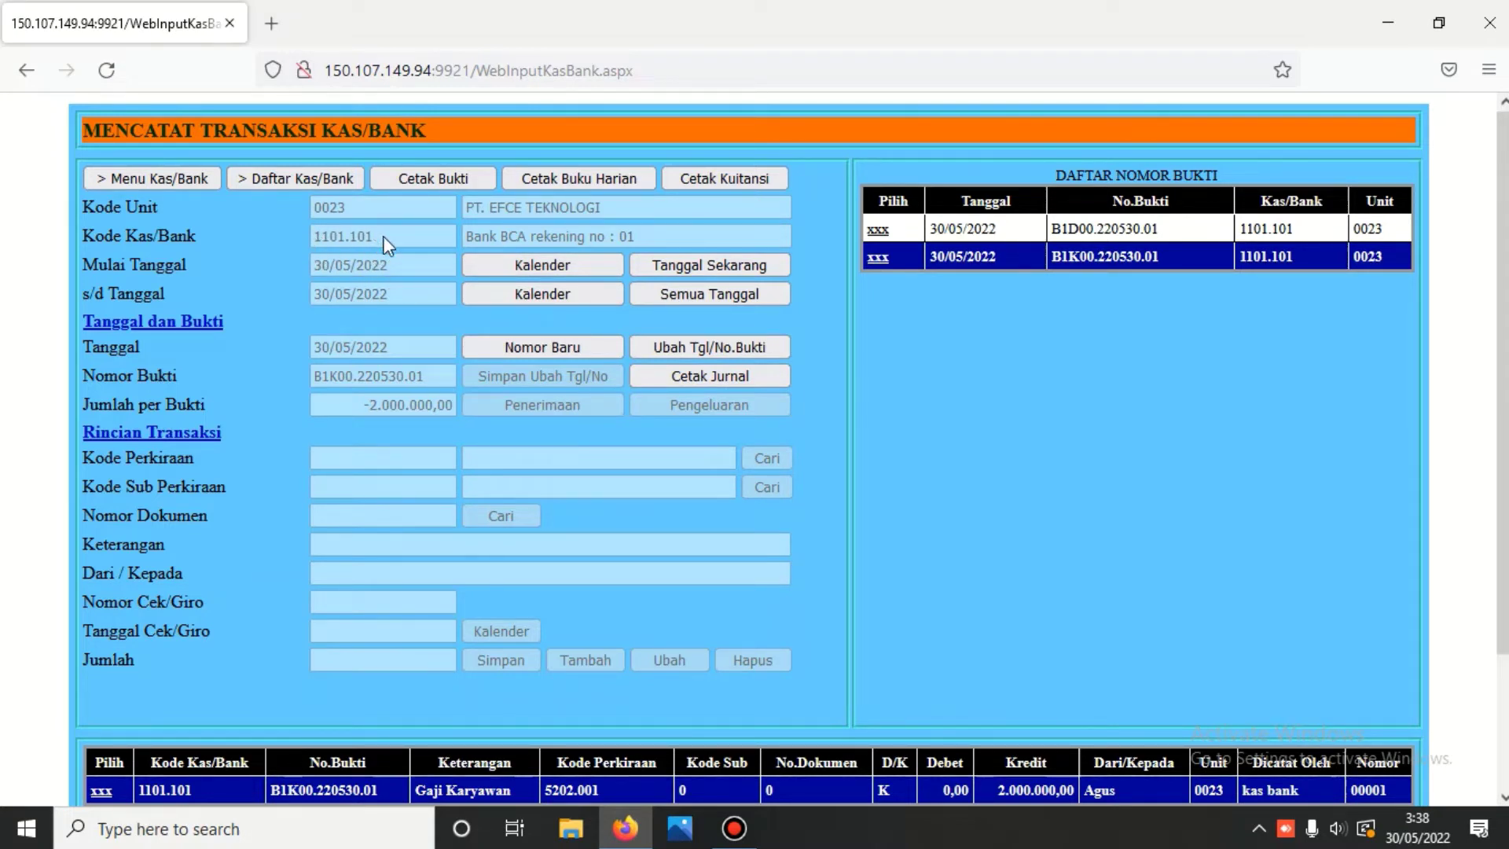
{"action": "left_click", "coordinate": [102, 789]}
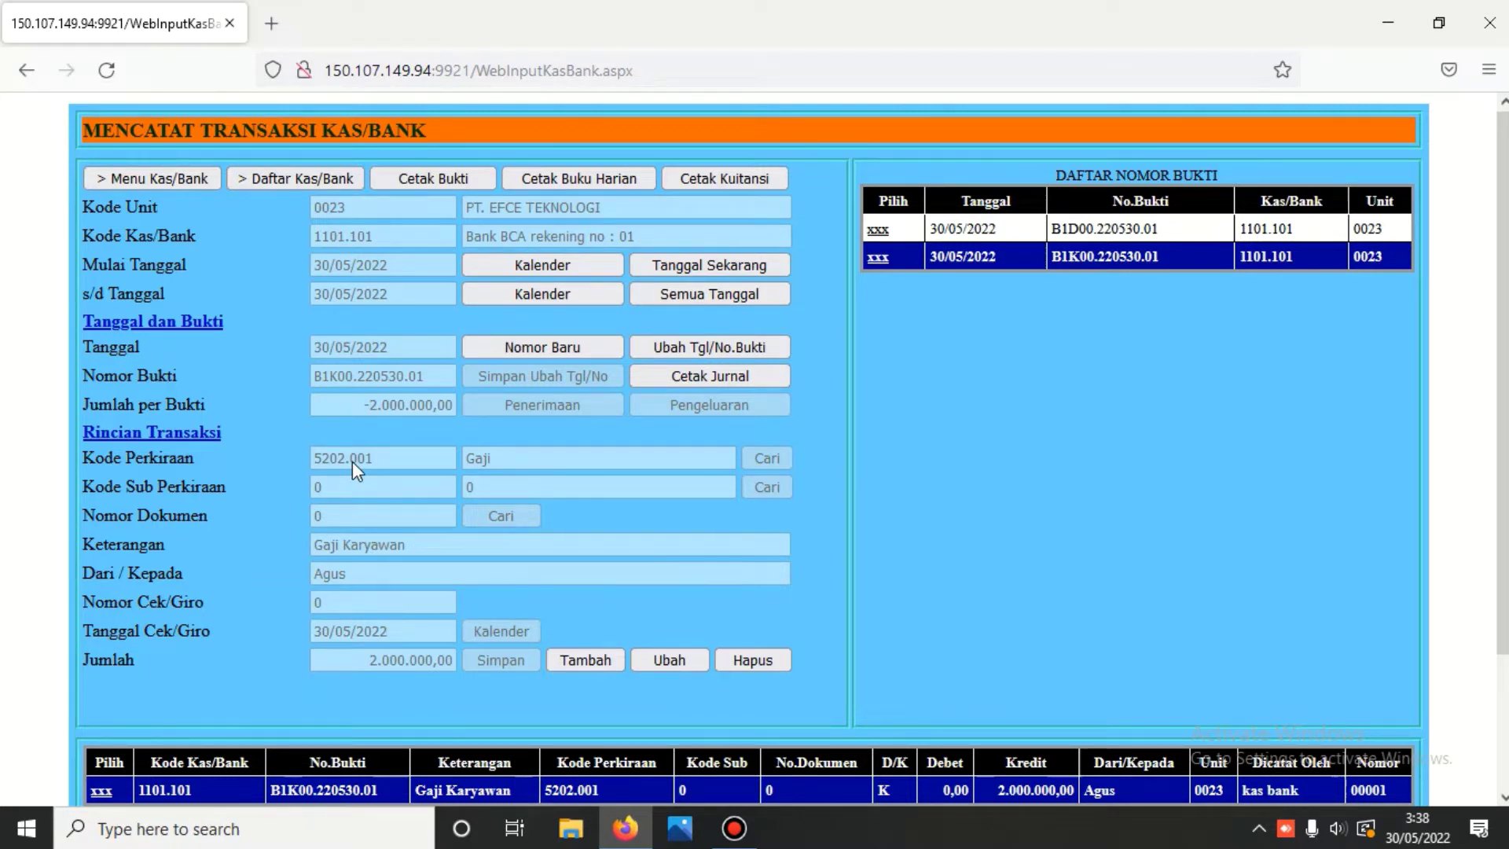
{"action": "left_click", "coordinate": [881, 233]}
{"action": "scroll", "coordinate": [824, 680], "scroll_direction": "down", "scroll_amount": 2}
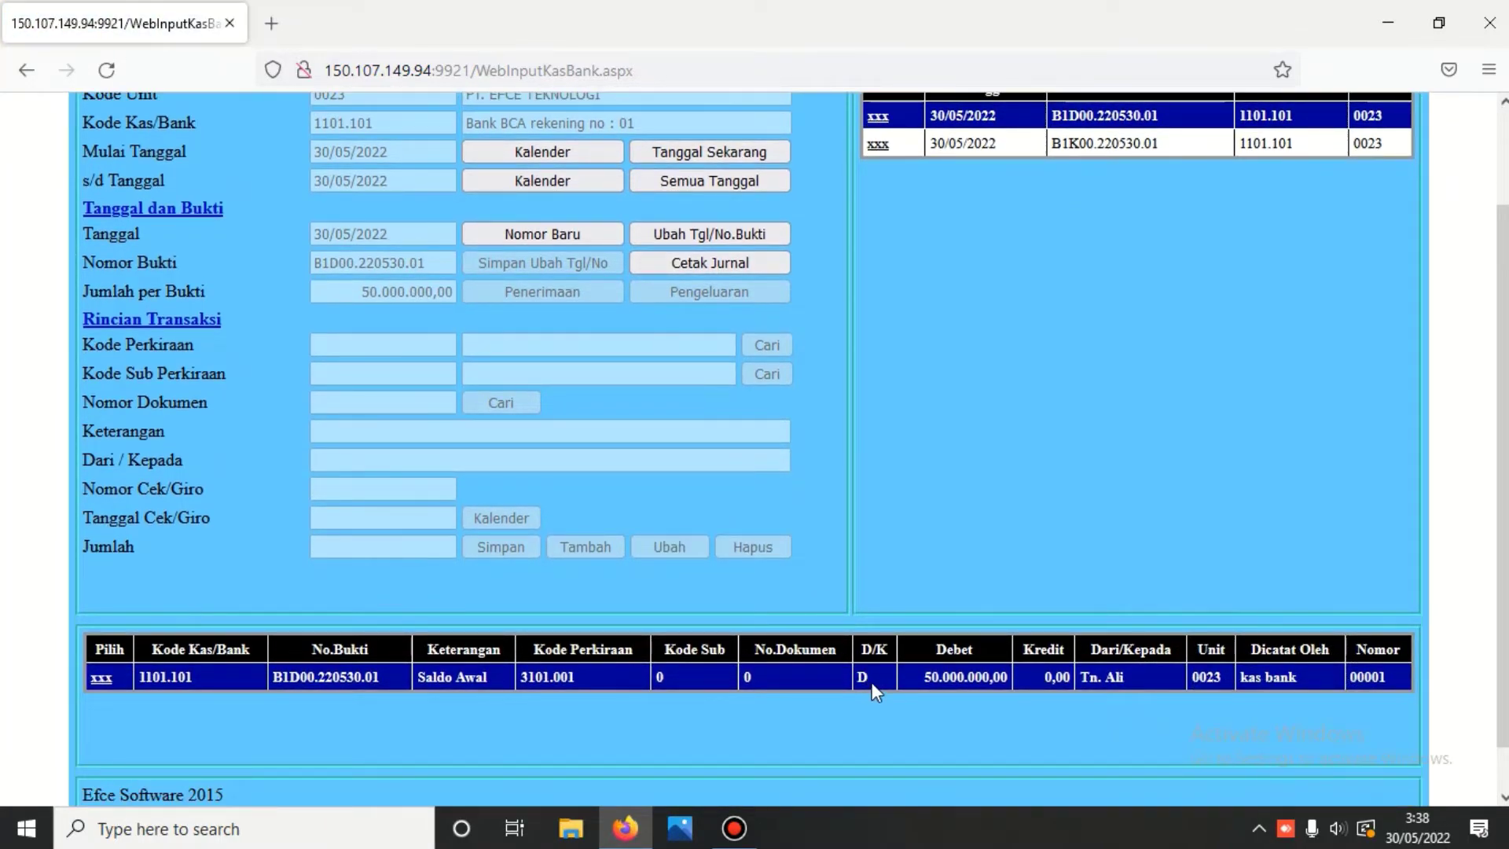
{"action": "left_click", "coordinate": [709, 263]}
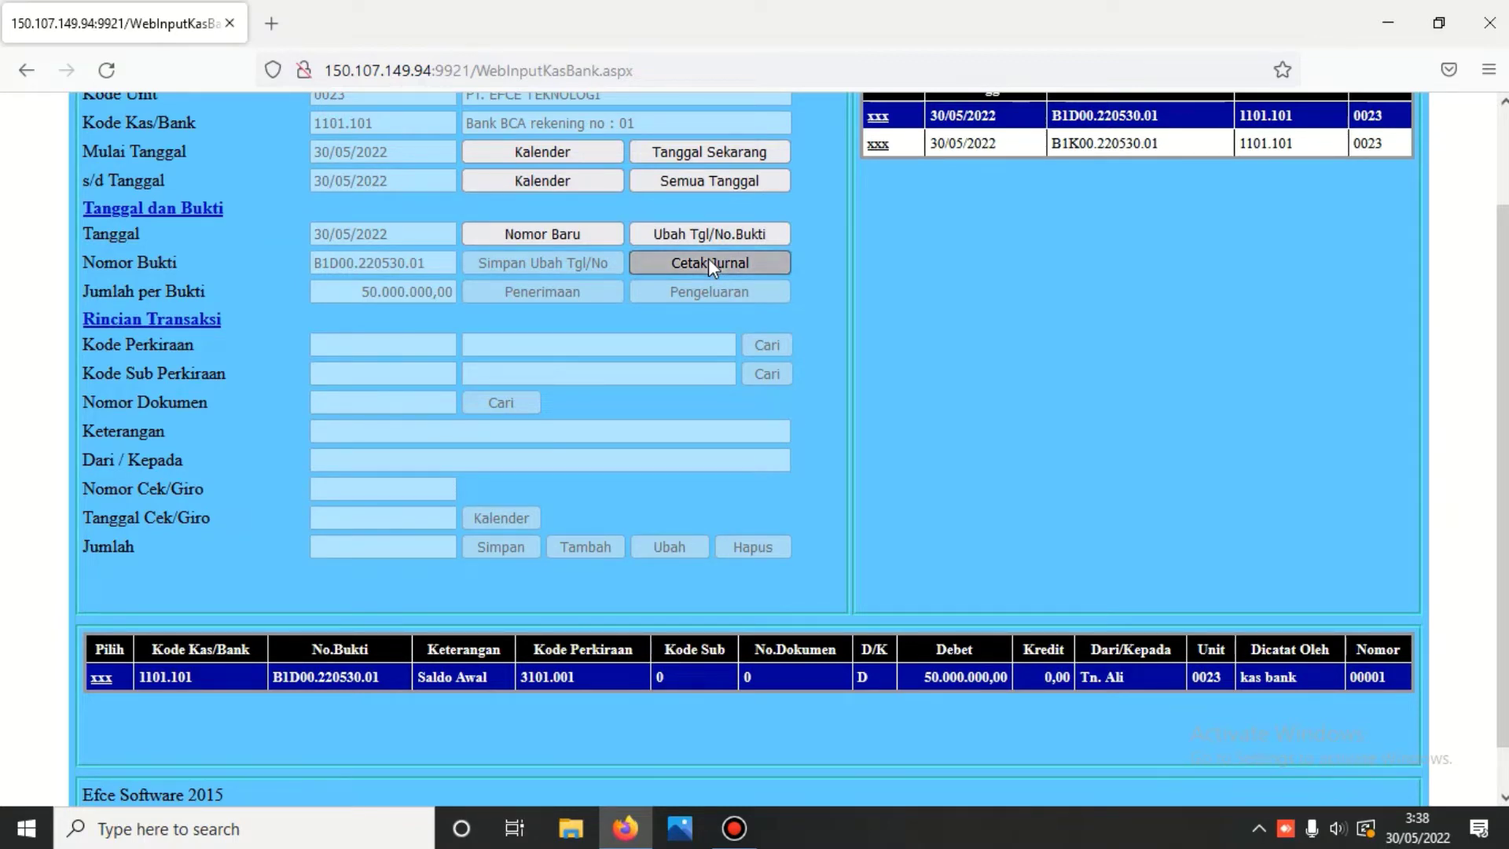
{"action": "scroll", "coordinate": [713, 348], "scroll_direction": "down", "scroll_amount": 2}
{"action": "scroll", "coordinate": [708, 345], "scroll_direction": "down", "scroll_amount": 4}
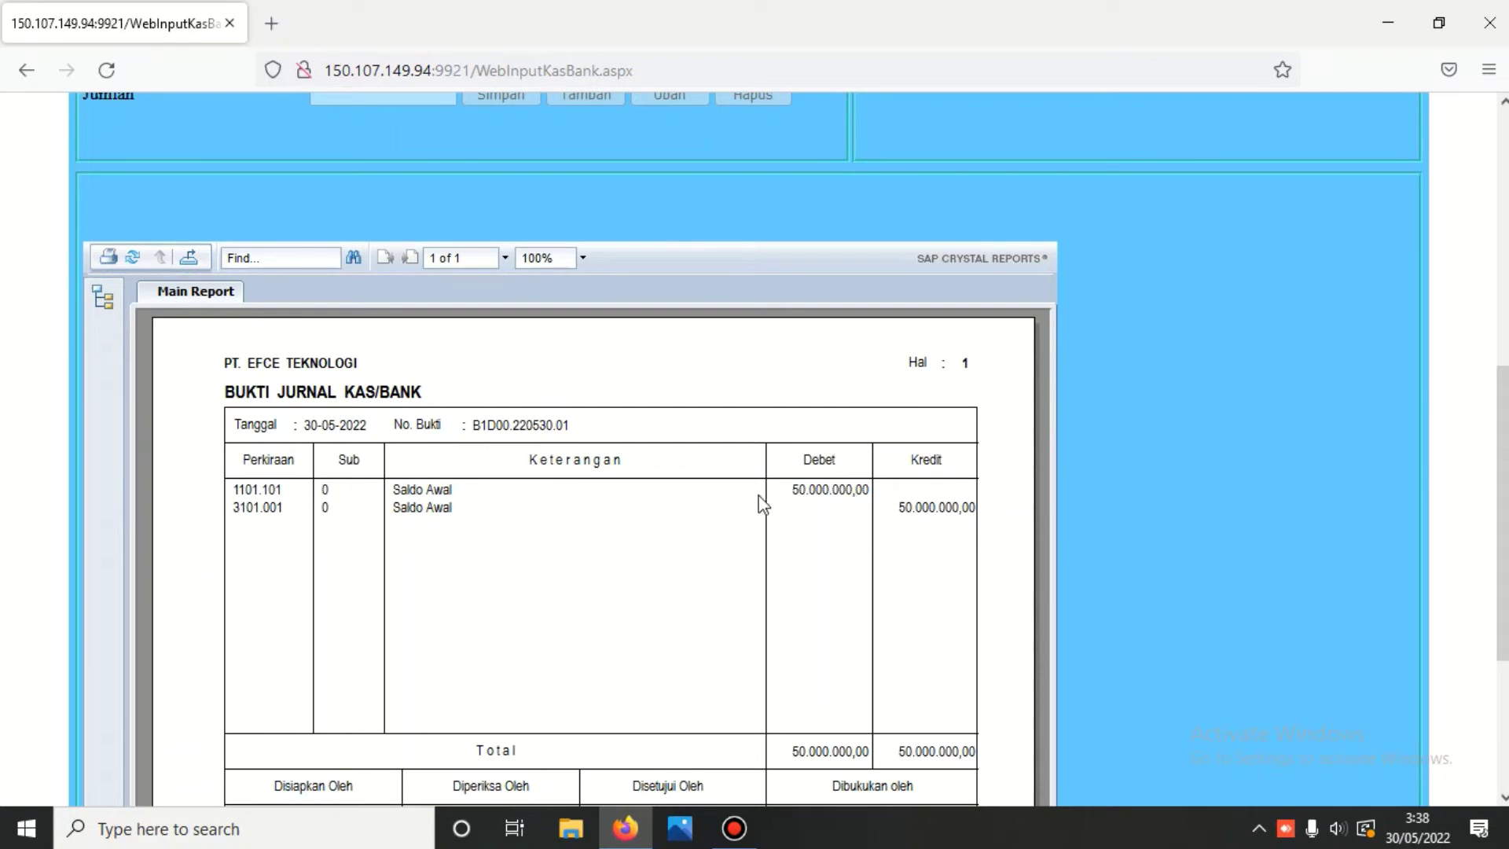
{"action": "left_click", "coordinate": [949, 509]}
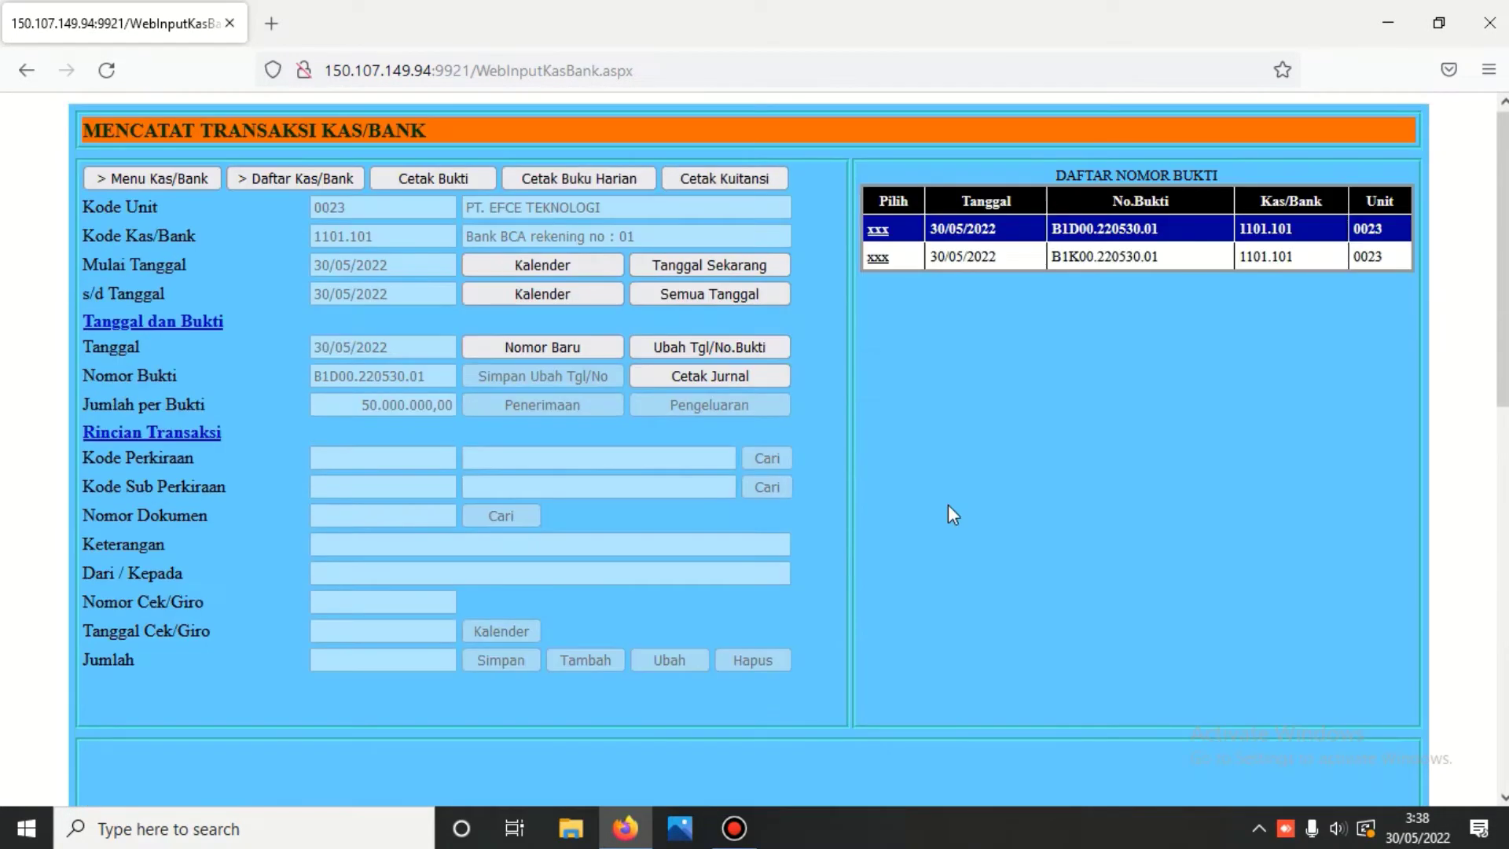
- Print the B1K00.220530.01 Gaji Karyawan journal voucher, then reselect voucher B1D00.220530.01
{"action": "left_click", "coordinate": [877, 260]}
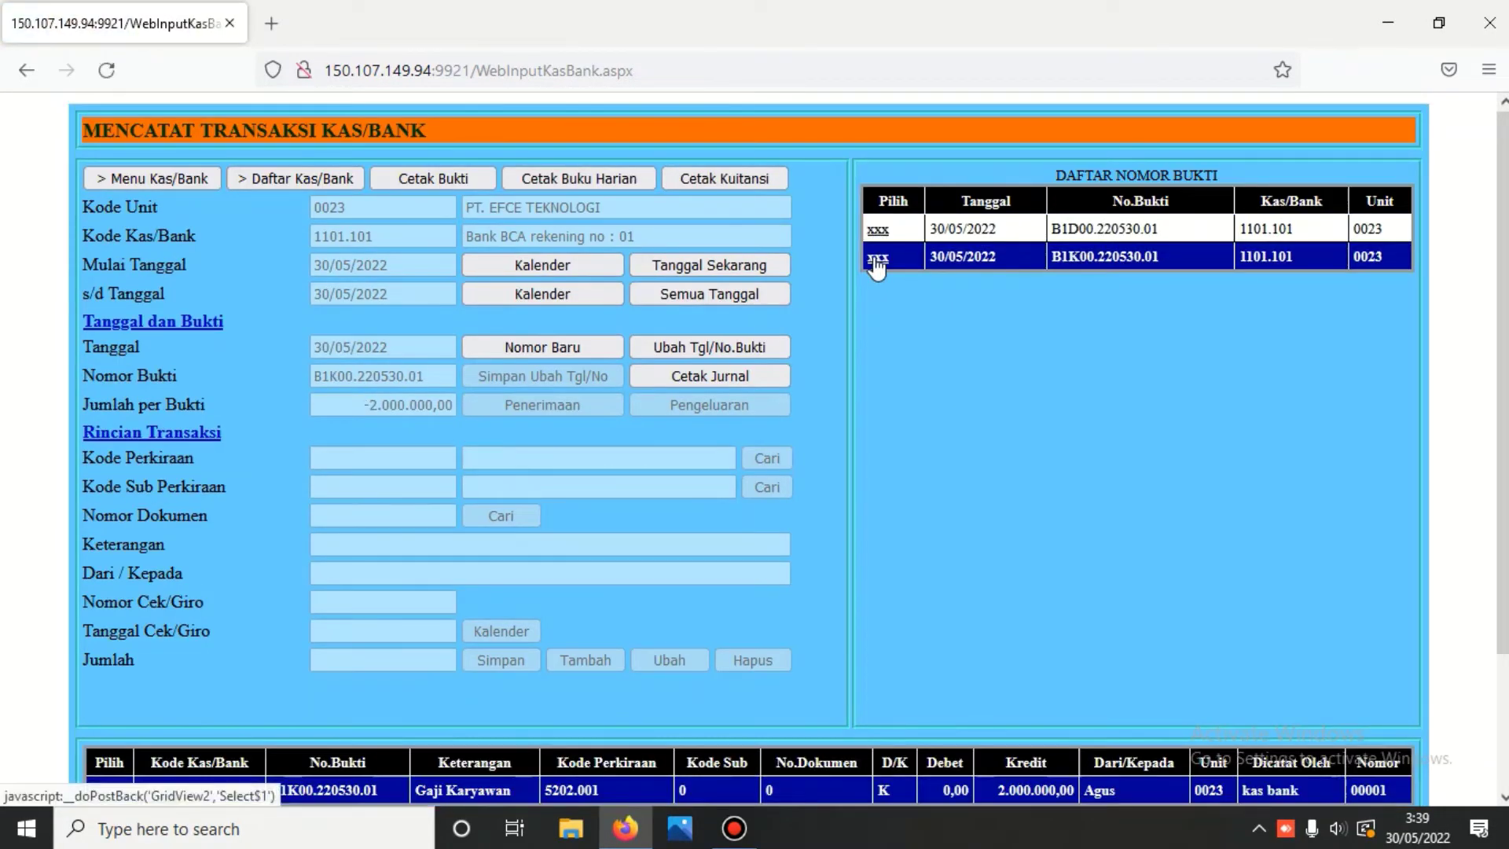
{"action": "scroll", "coordinate": [877, 267], "scroll_direction": "down", "scroll_amount": 2}
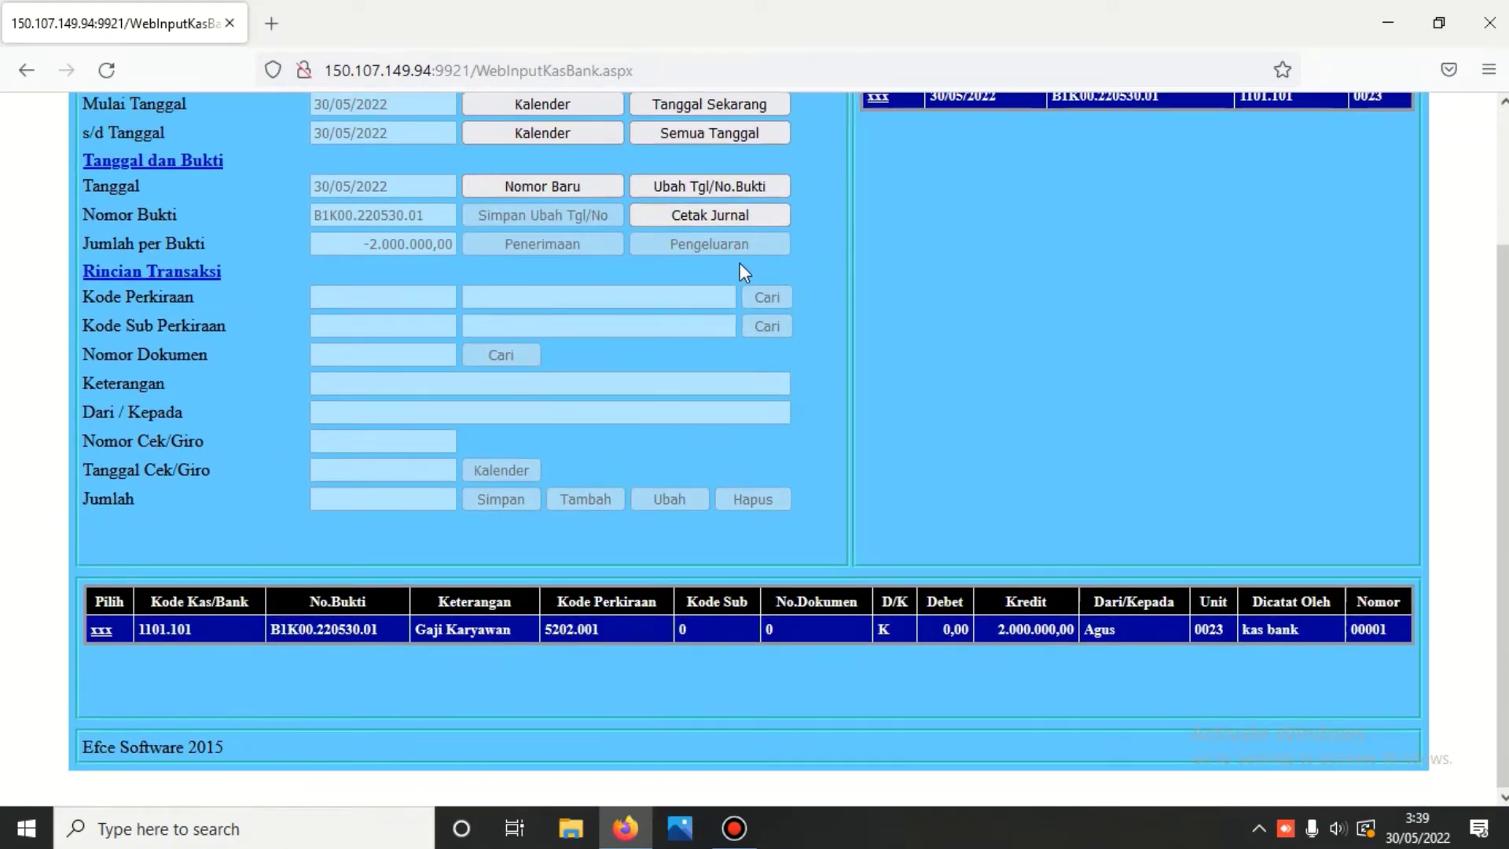
{"action": "left_click", "coordinate": [717, 214]}
{"action": "scroll", "coordinate": [676, 286], "scroll_direction": "down", "scroll_amount": 6}
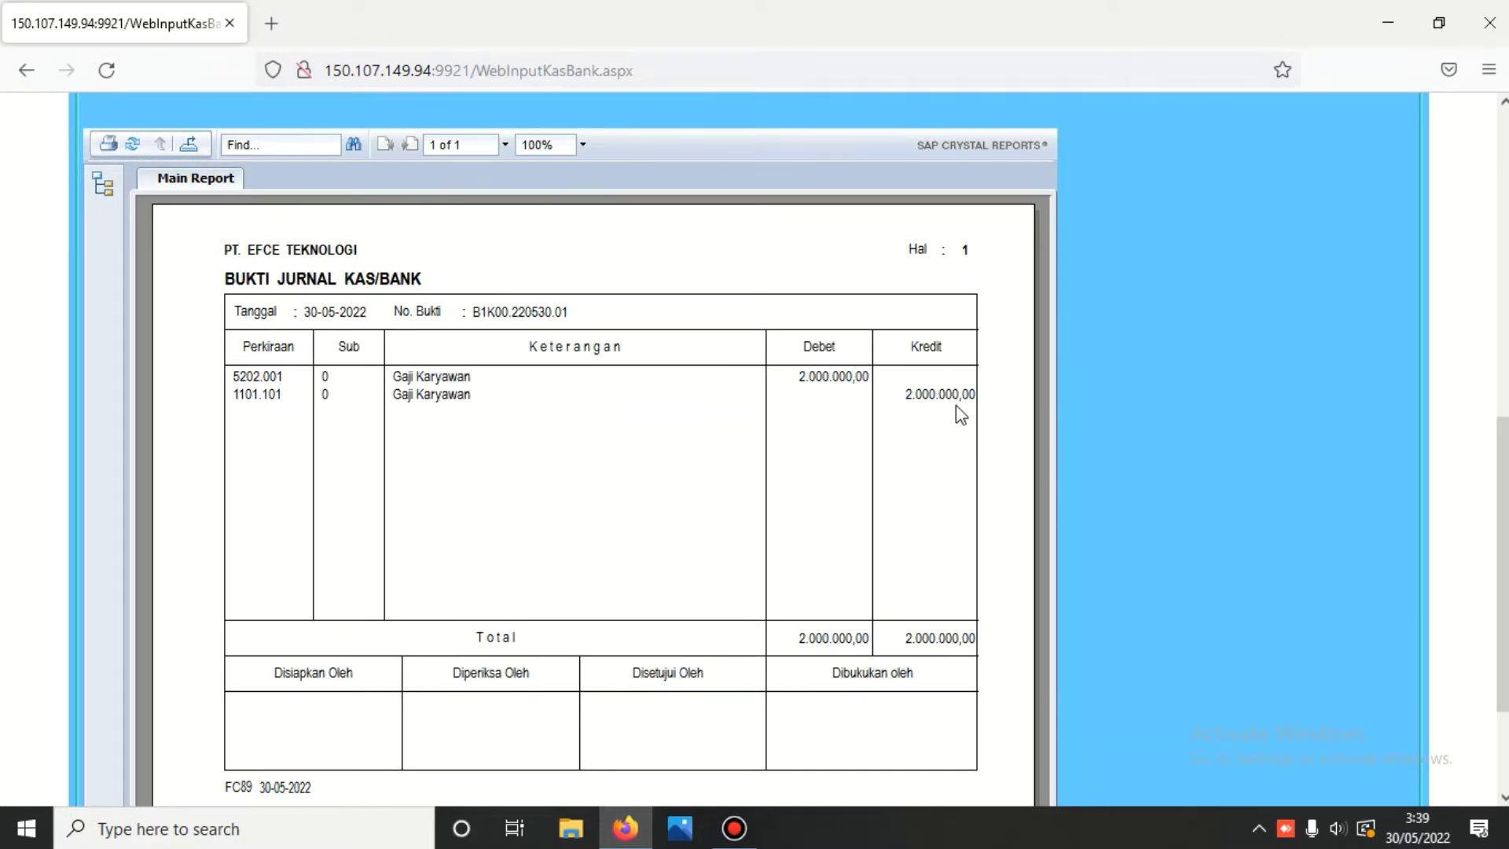
{"action": "scroll", "coordinate": [958, 410], "scroll_direction": "up", "scroll_amount": 6}
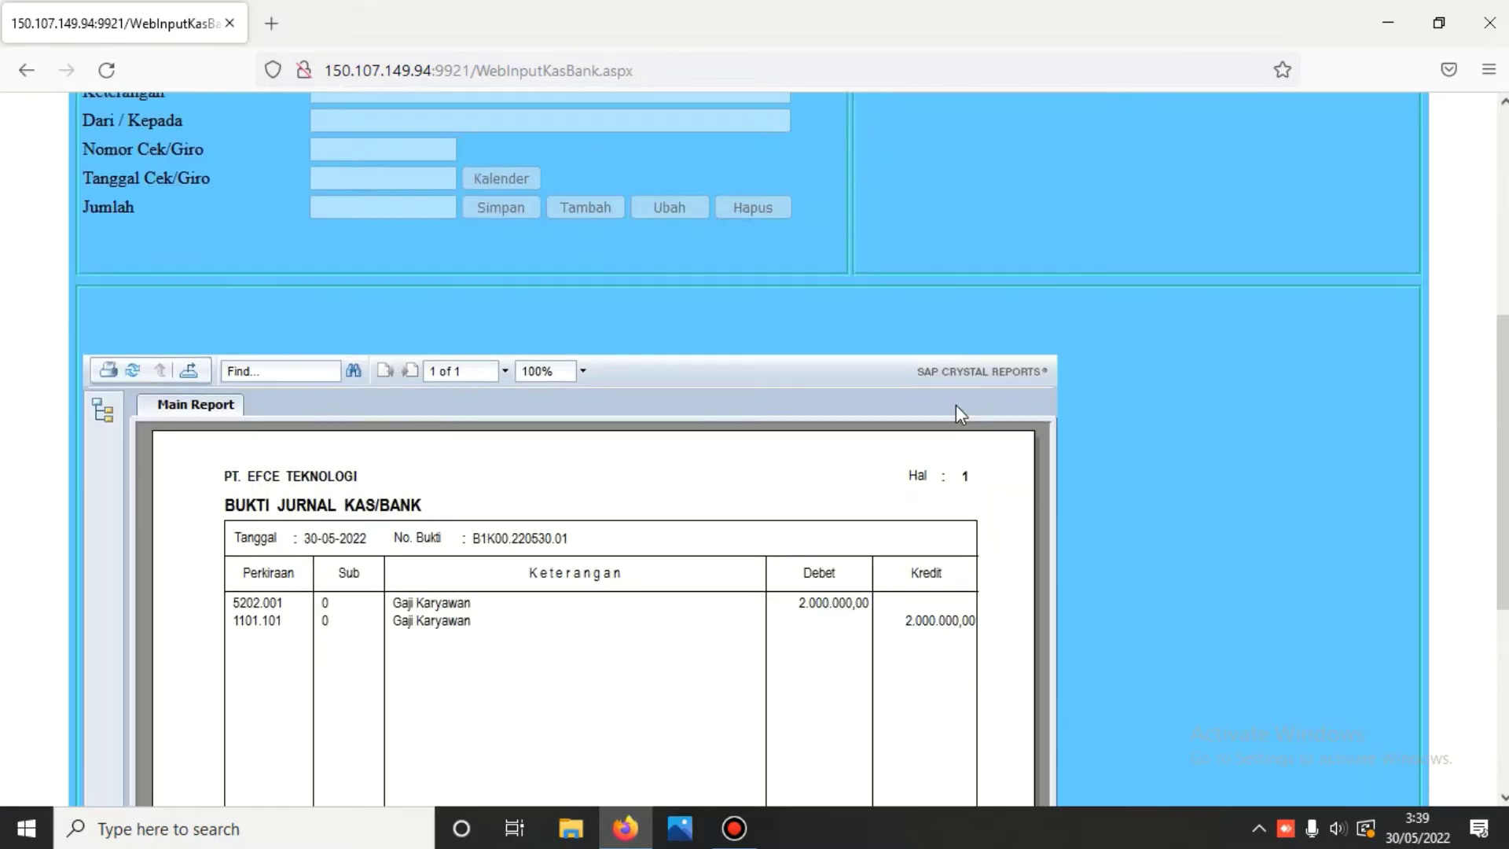
{"action": "scroll", "coordinate": [897, 275], "scroll_direction": "up", "scroll_amount": 3}
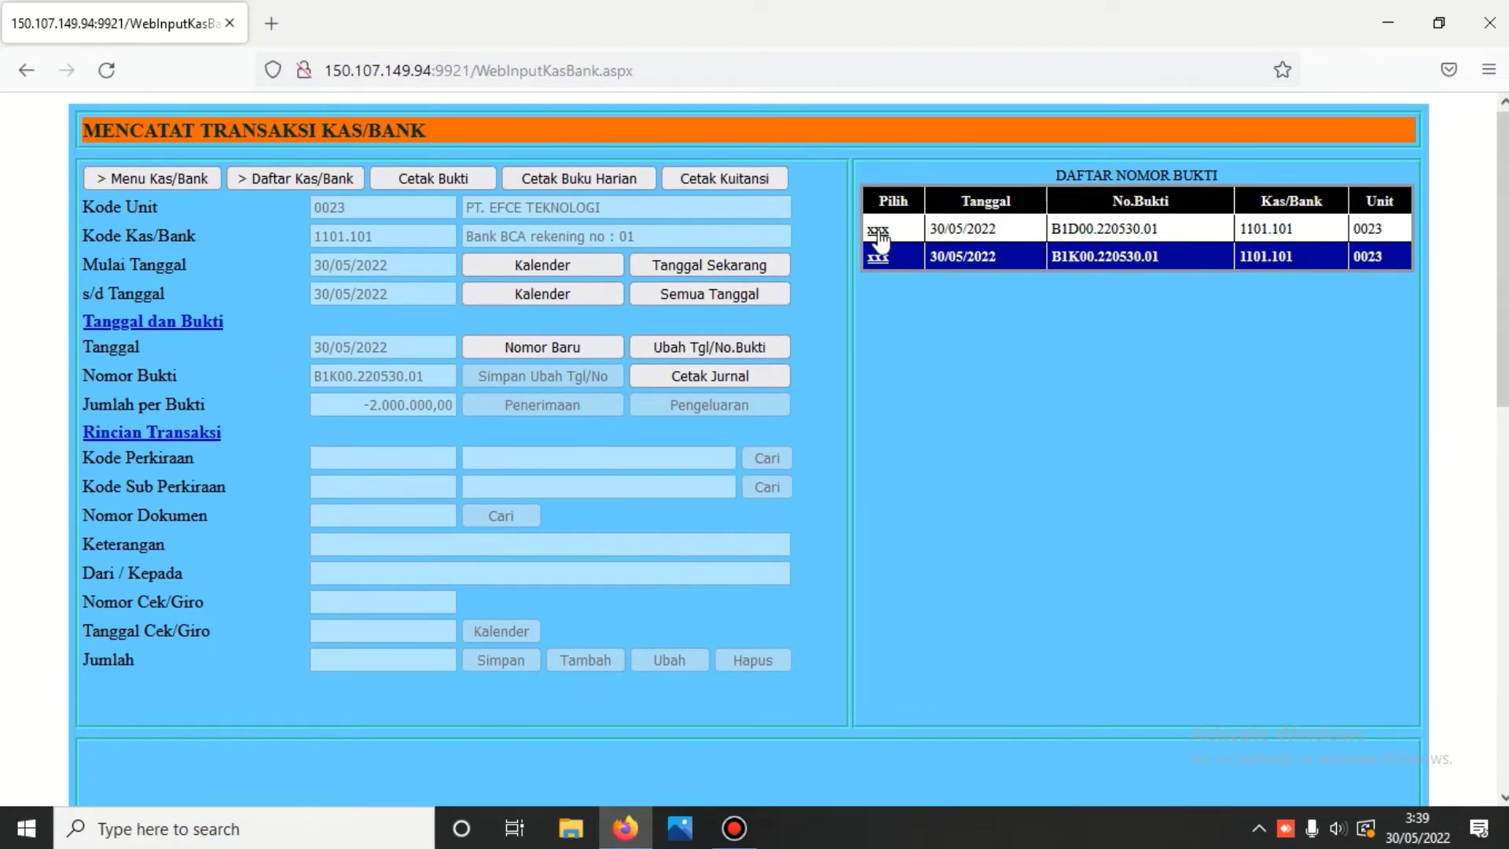
{"action": "left_click", "coordinate": [877, 233]}
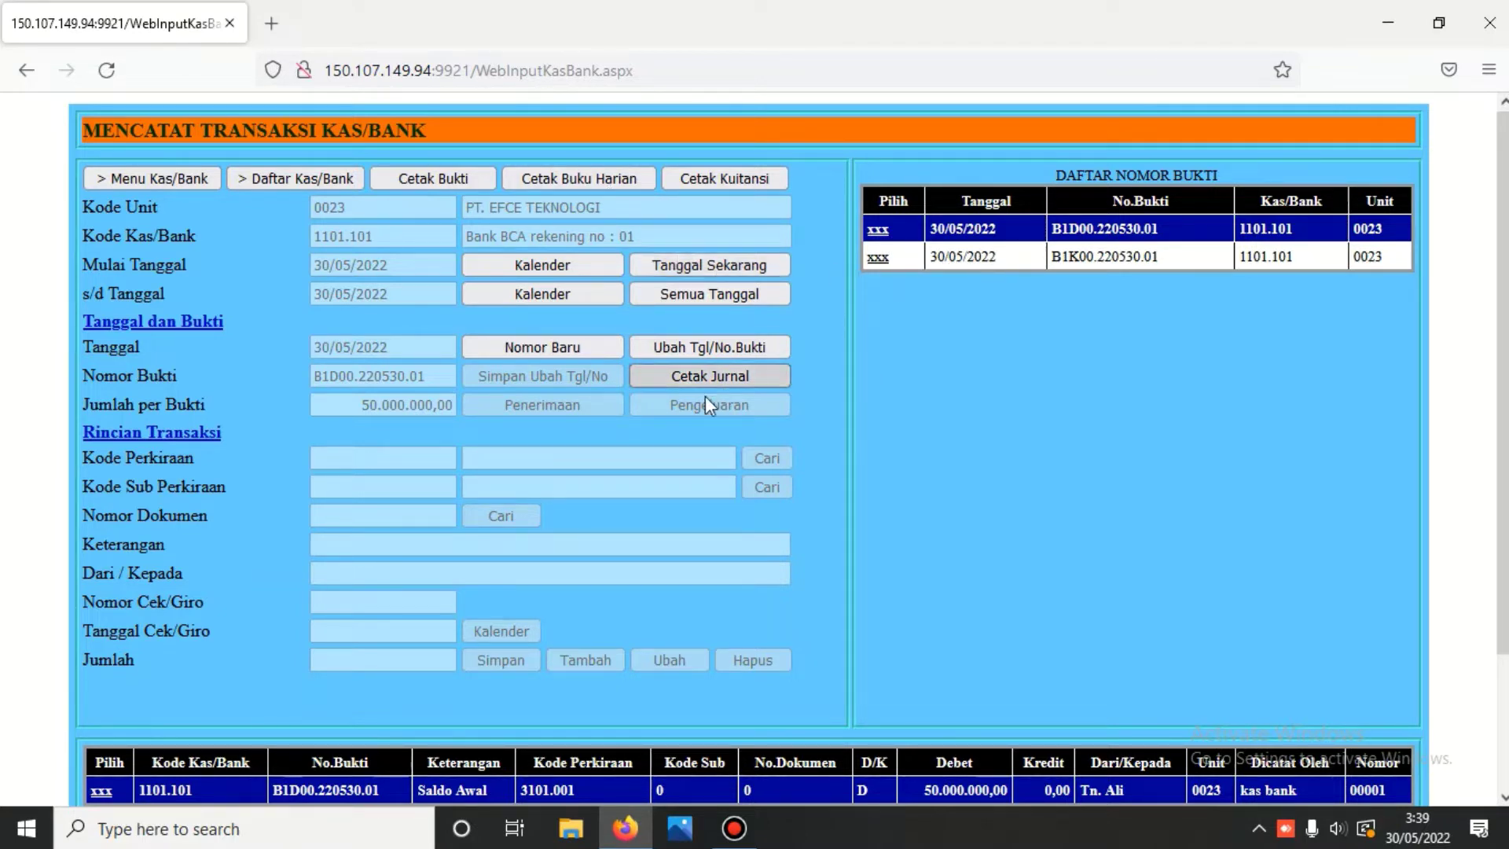
- Start new receipt voucher B1D00.220530.02 dated 30/05/2022
{"action": "left_click", "coordinate": [544, 346]}
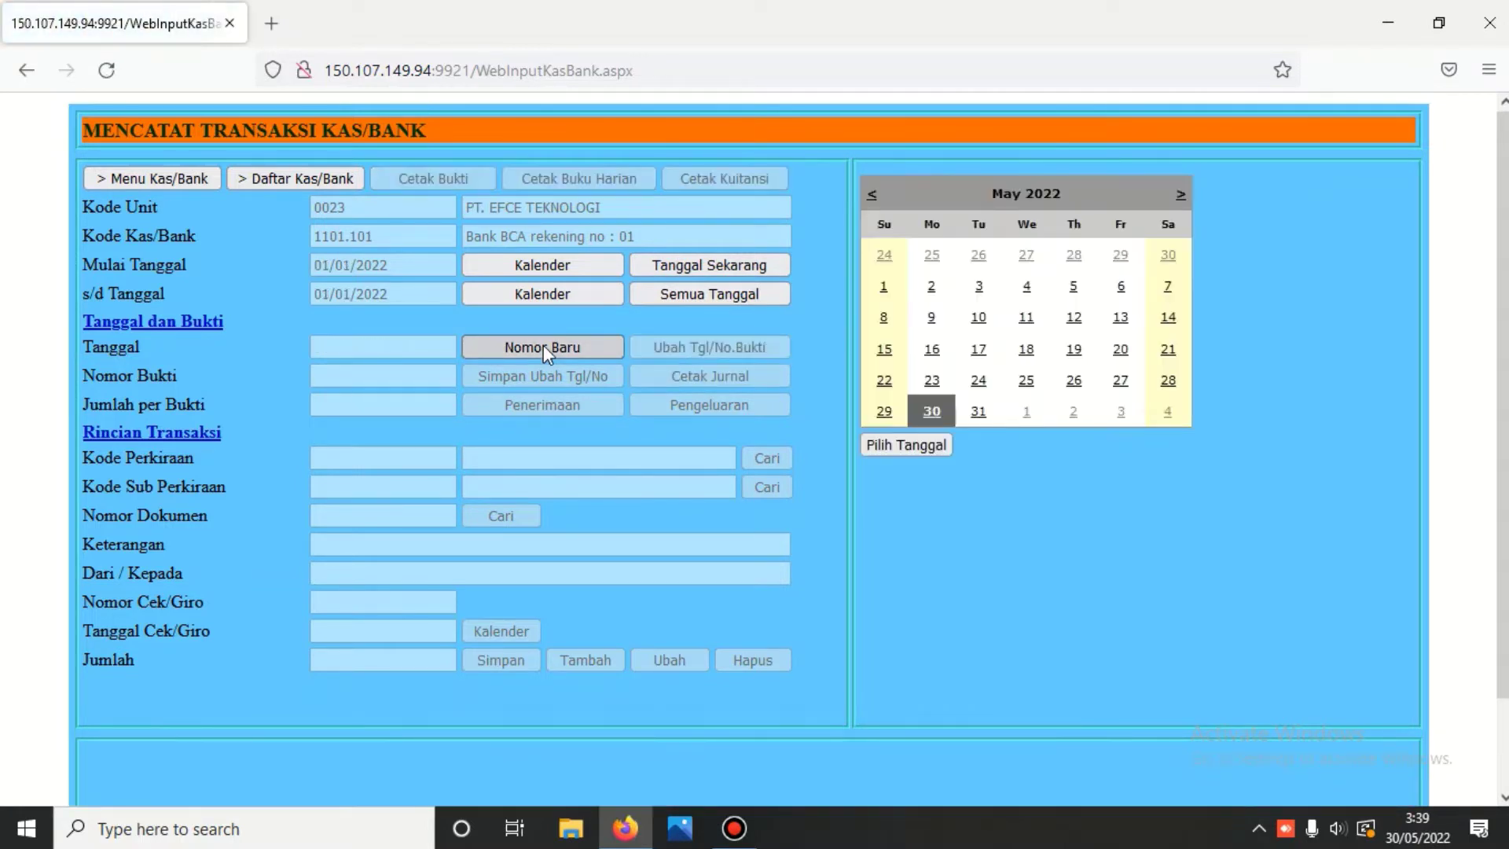
{"action": "left_click", "coordinate": [932, 413]}
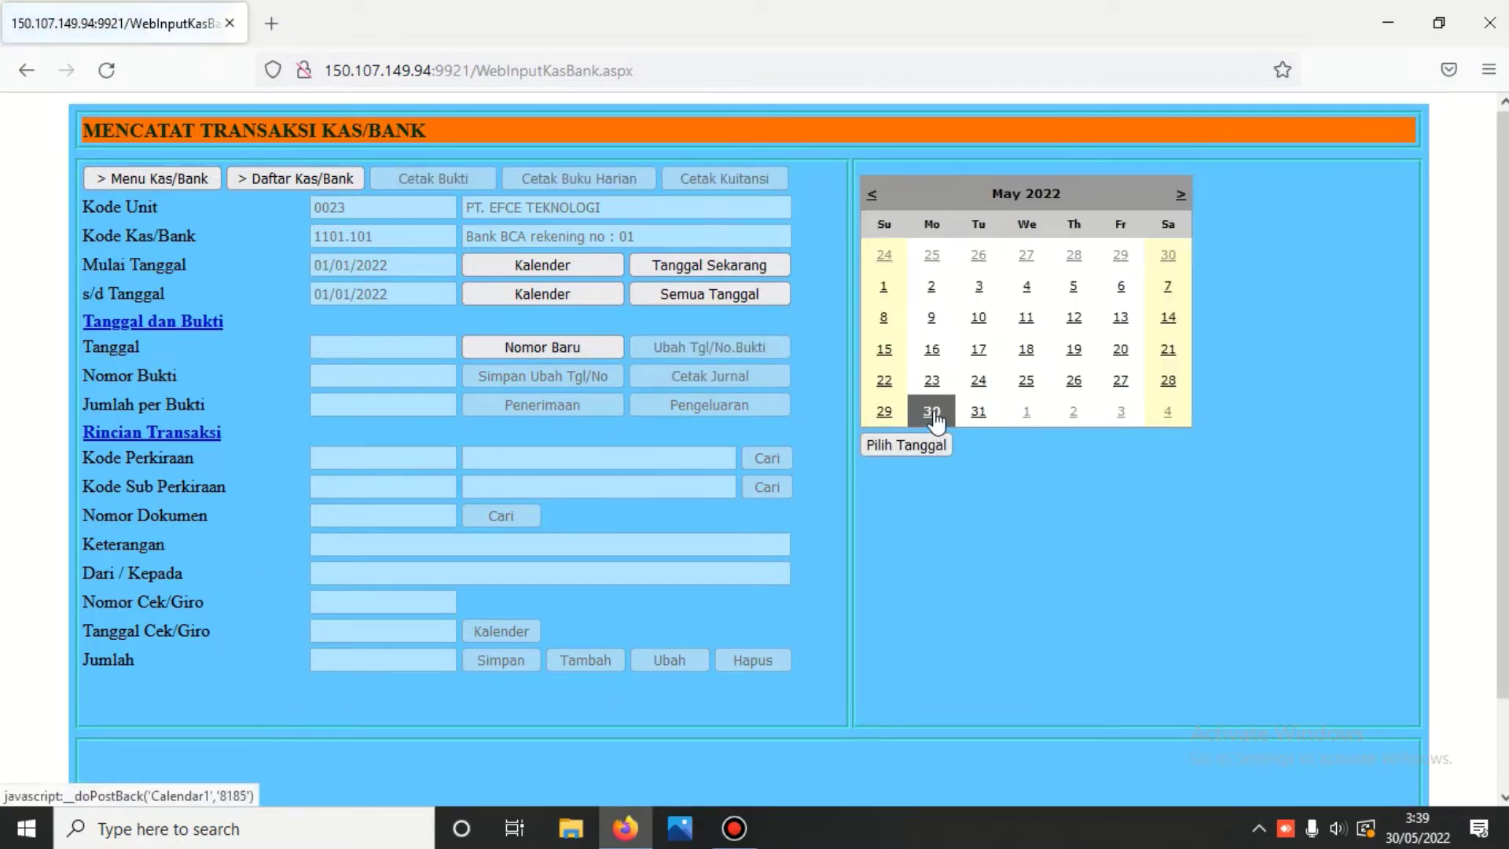
{"action": "left_click", "coordinate": [913, 445]}
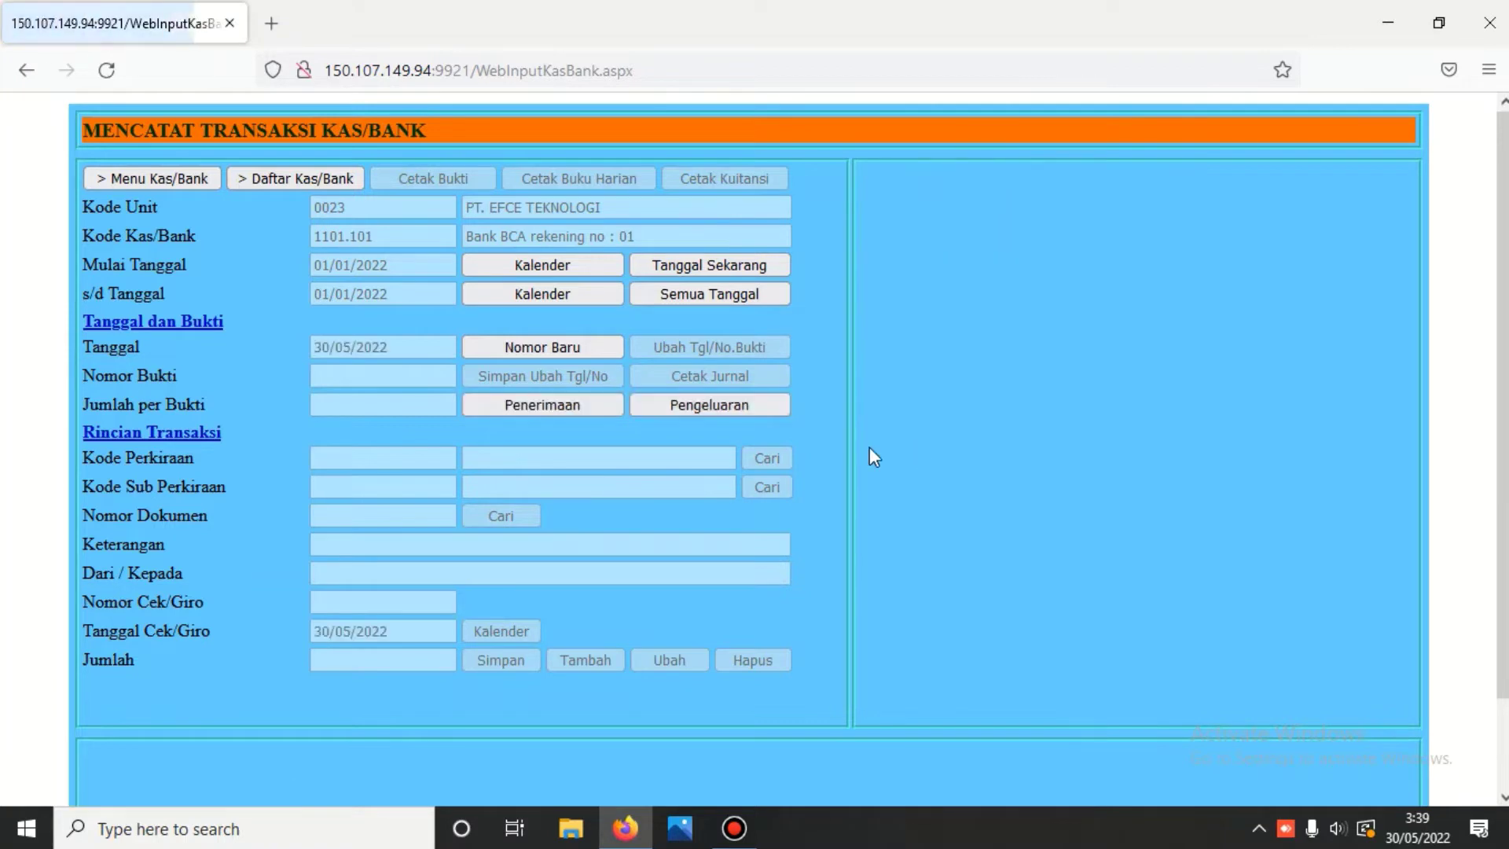
{"action": "left_click", "coordinate": [591, 403]}
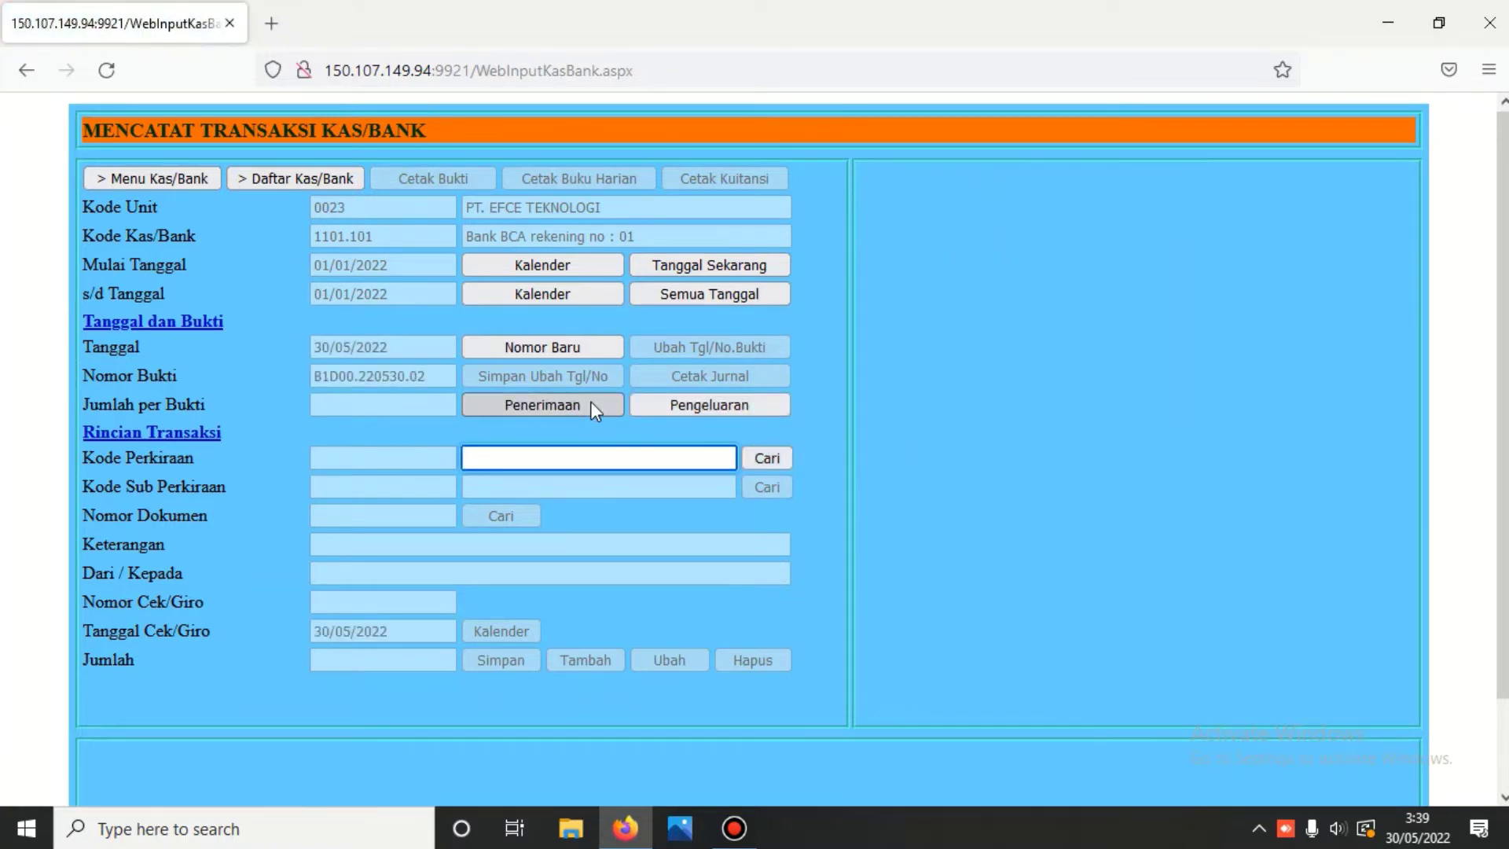
- Set account 1102.001 Piutang Usaha with sub-account PT. BERDIKARI and list its open invoices
{"action": "left_click", "coordinate": [766, 459]}
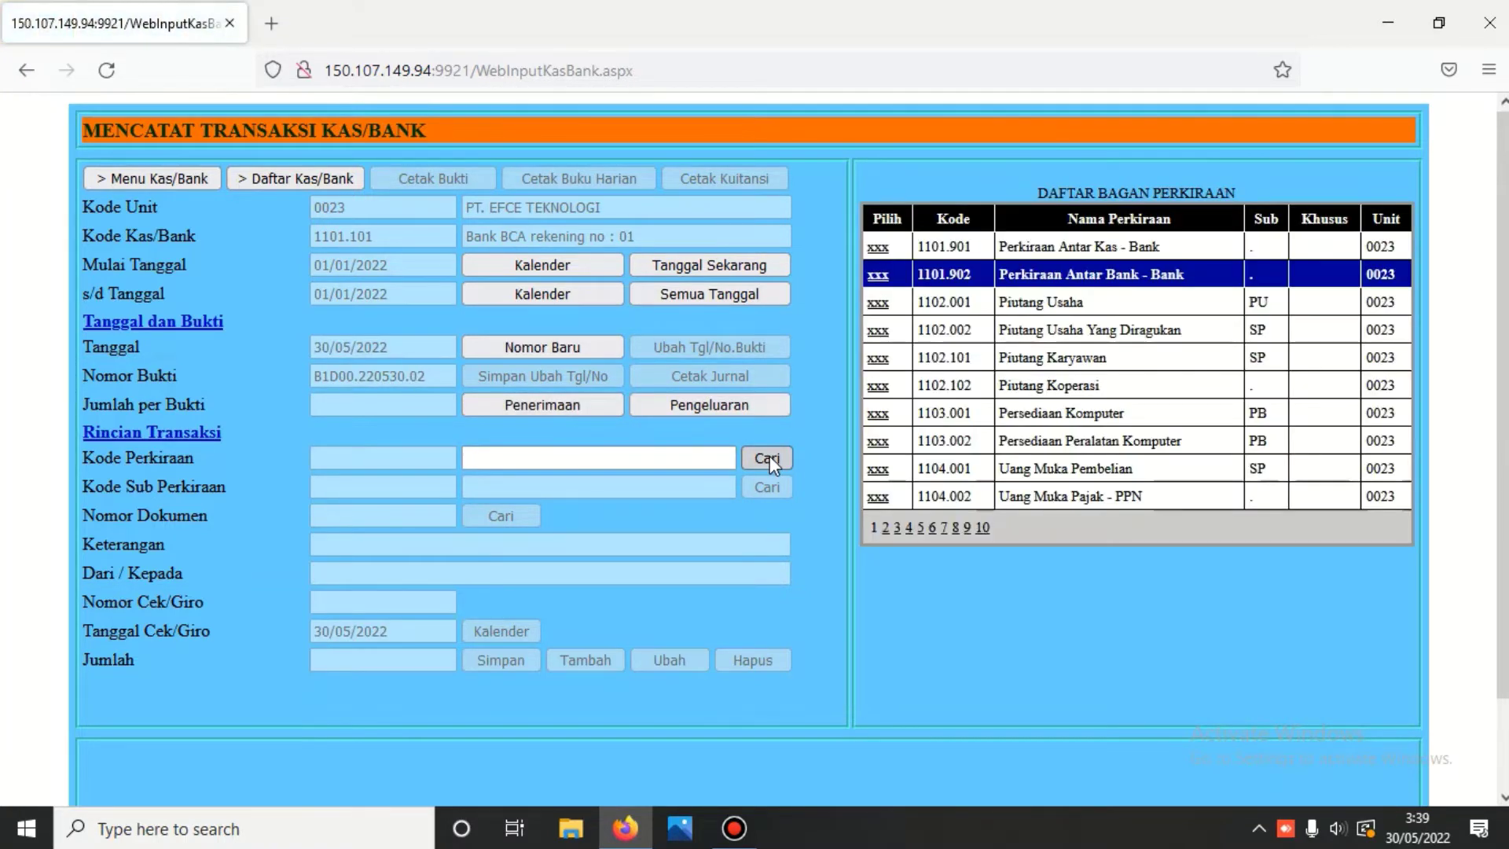
{"action": "left_click", "coordinate": [877, 303]}
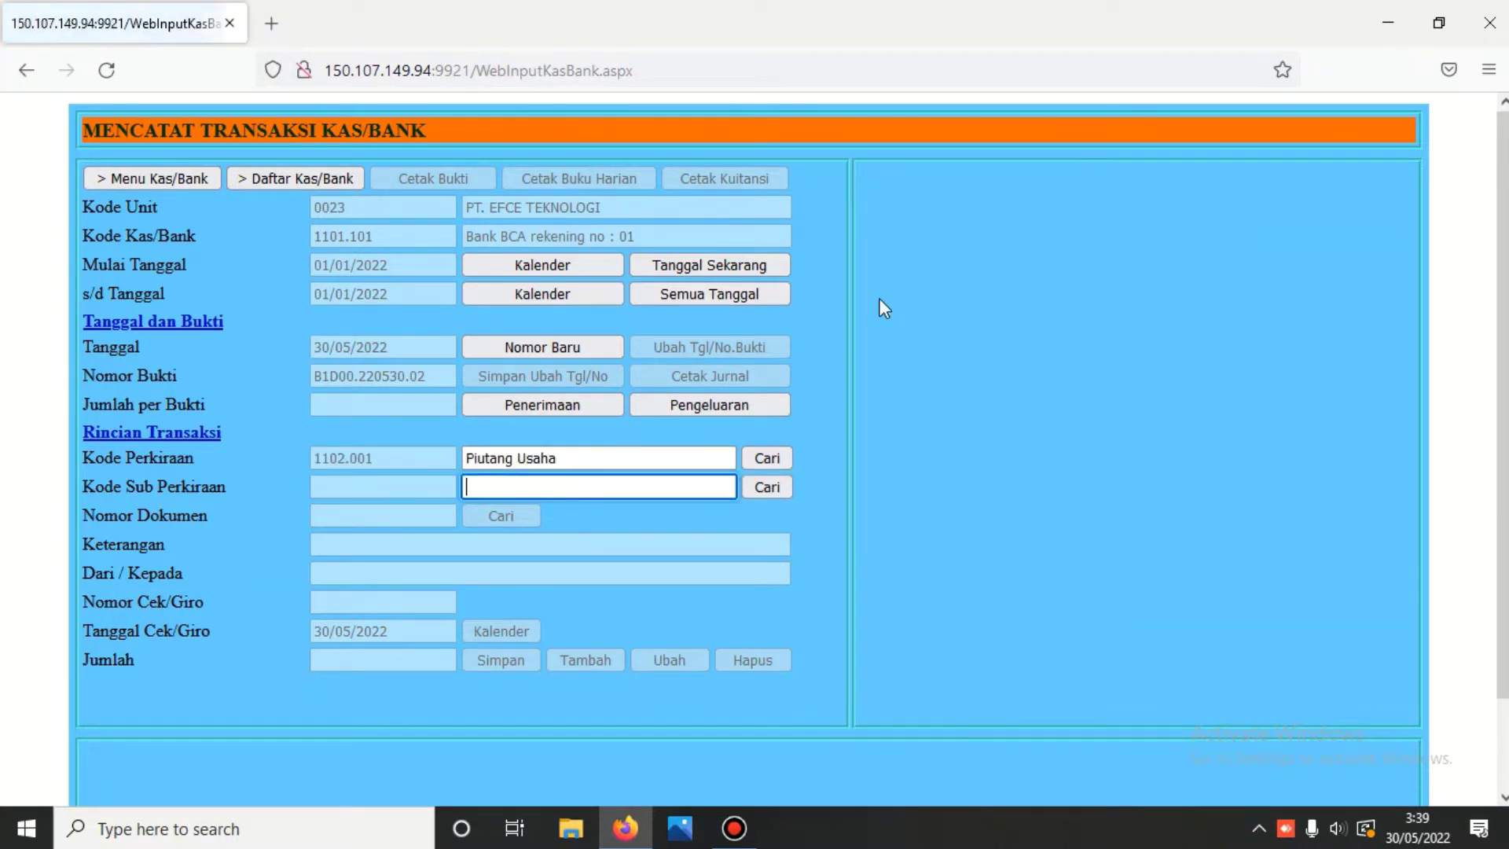
{"action": "left_click", "coordinate": [774, 483]}
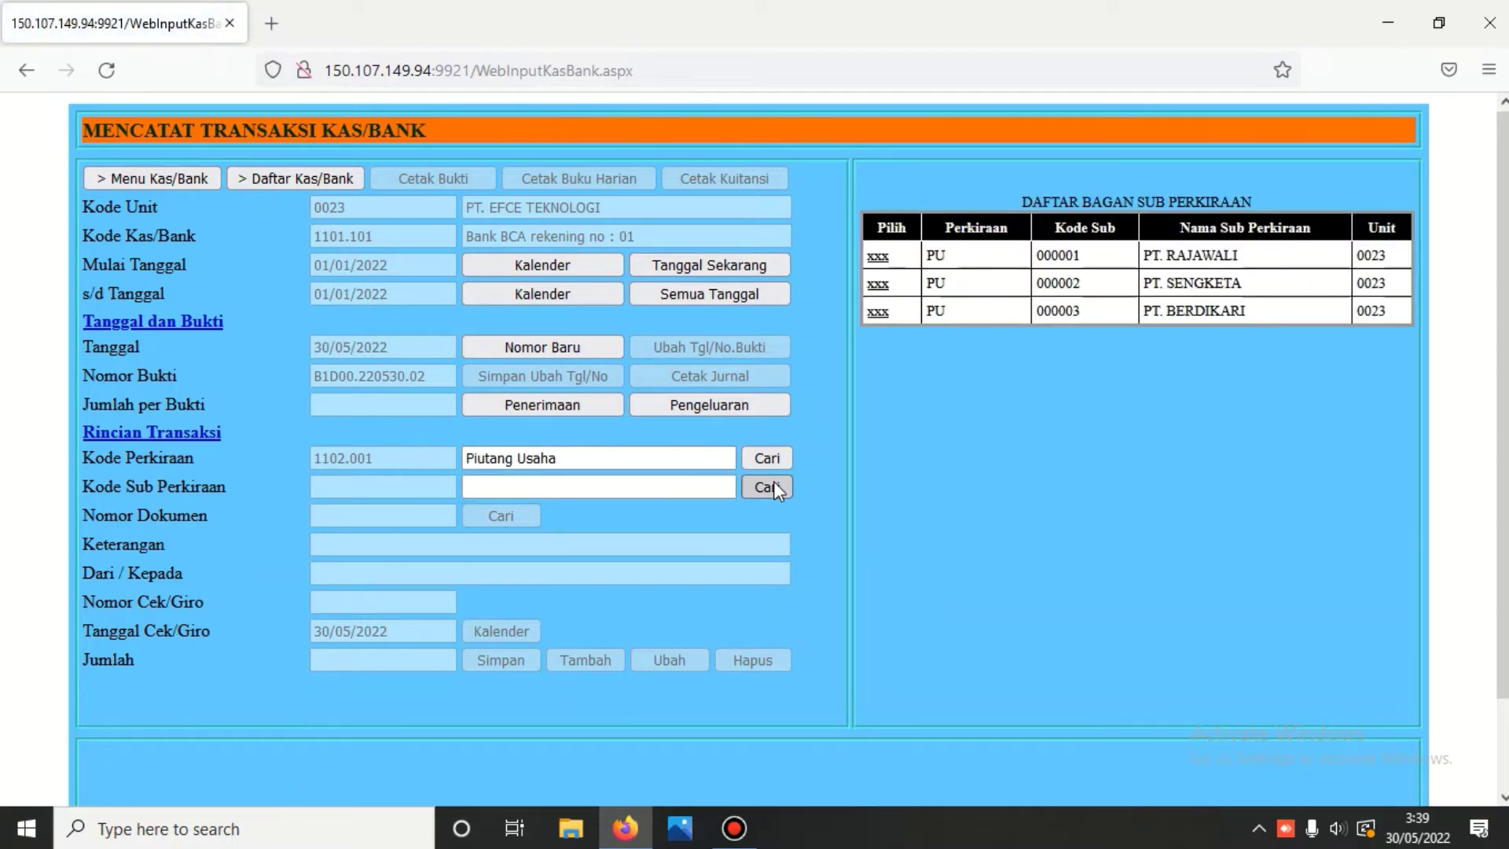
{"action": "left_click", "coordinate": [878, 313]}
{"action": "left_click", "coordinate": [497, 517]}
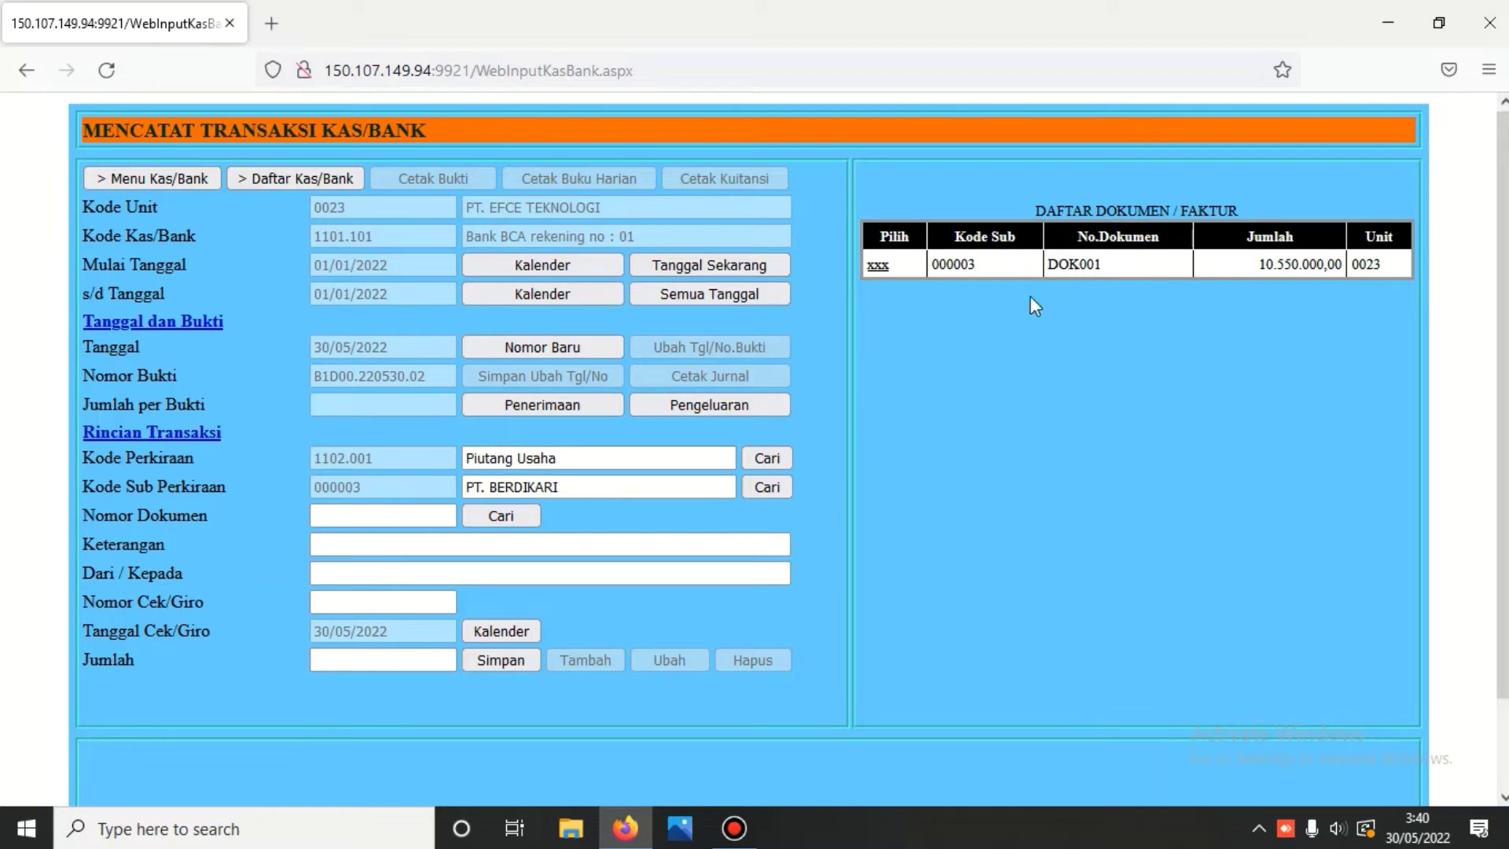
- Record 8.550.000,00 against invoice DOK001 with description 'Penerimaan piutang' and save it
{"action": "left_click", "coordinate": [877, 269]}
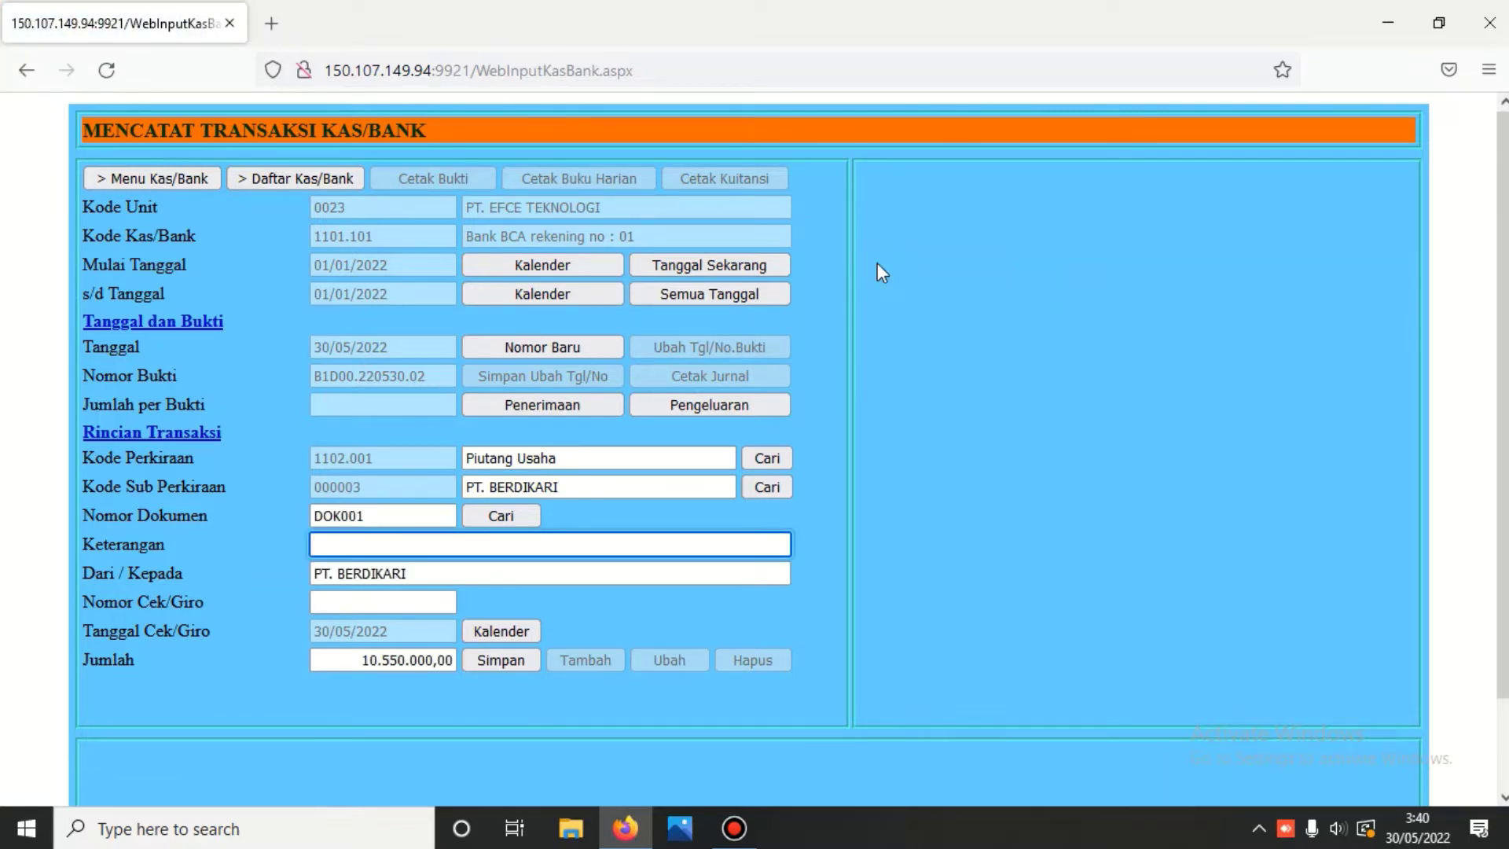
{"action": "type", "text": "p"}
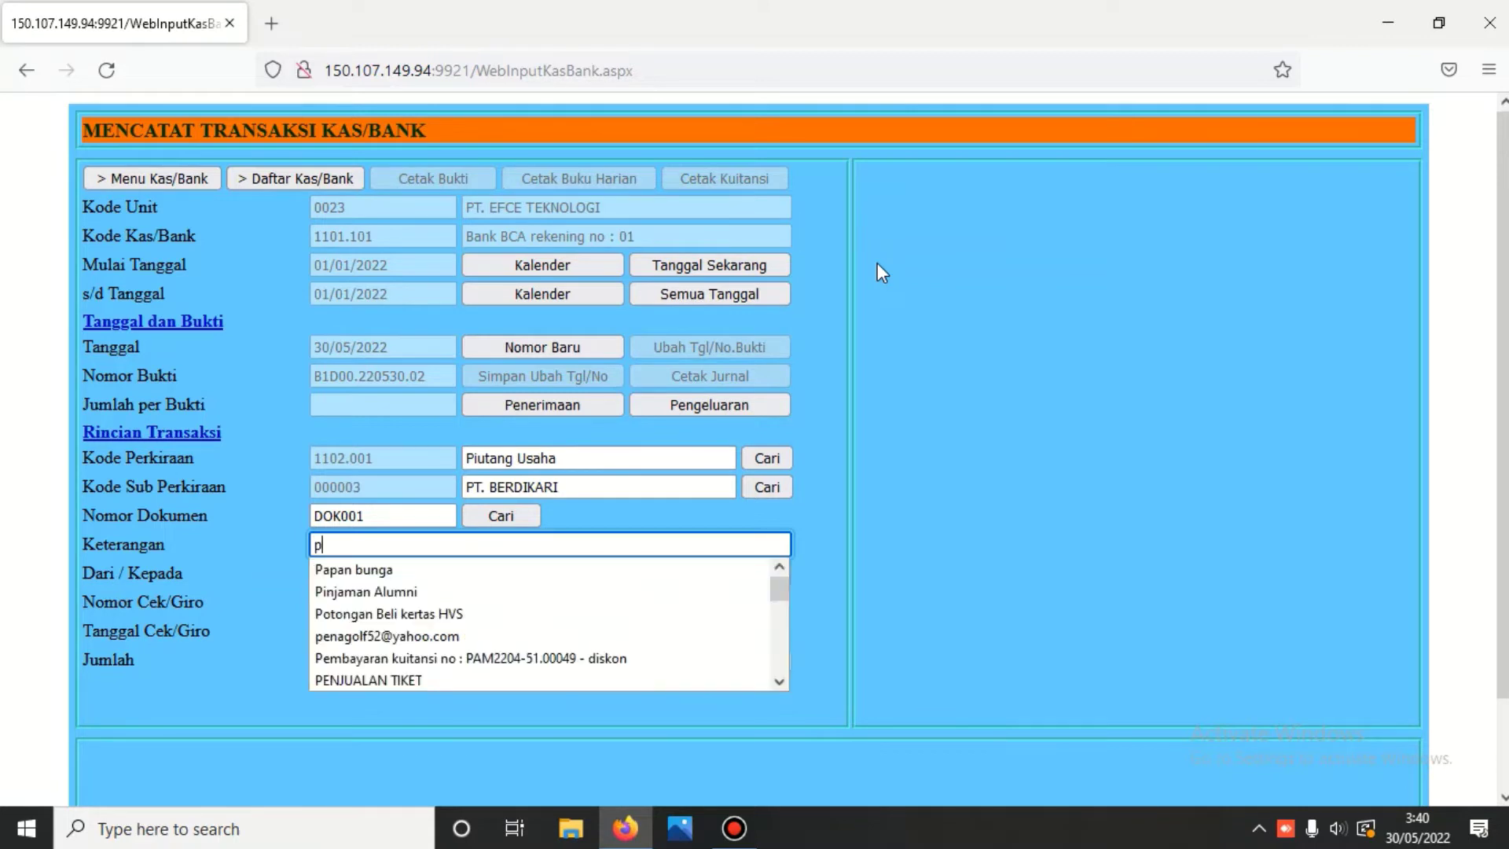
{"action": "key", "text": "BackSpace"}
{"action": "type", "text": "Pen"}
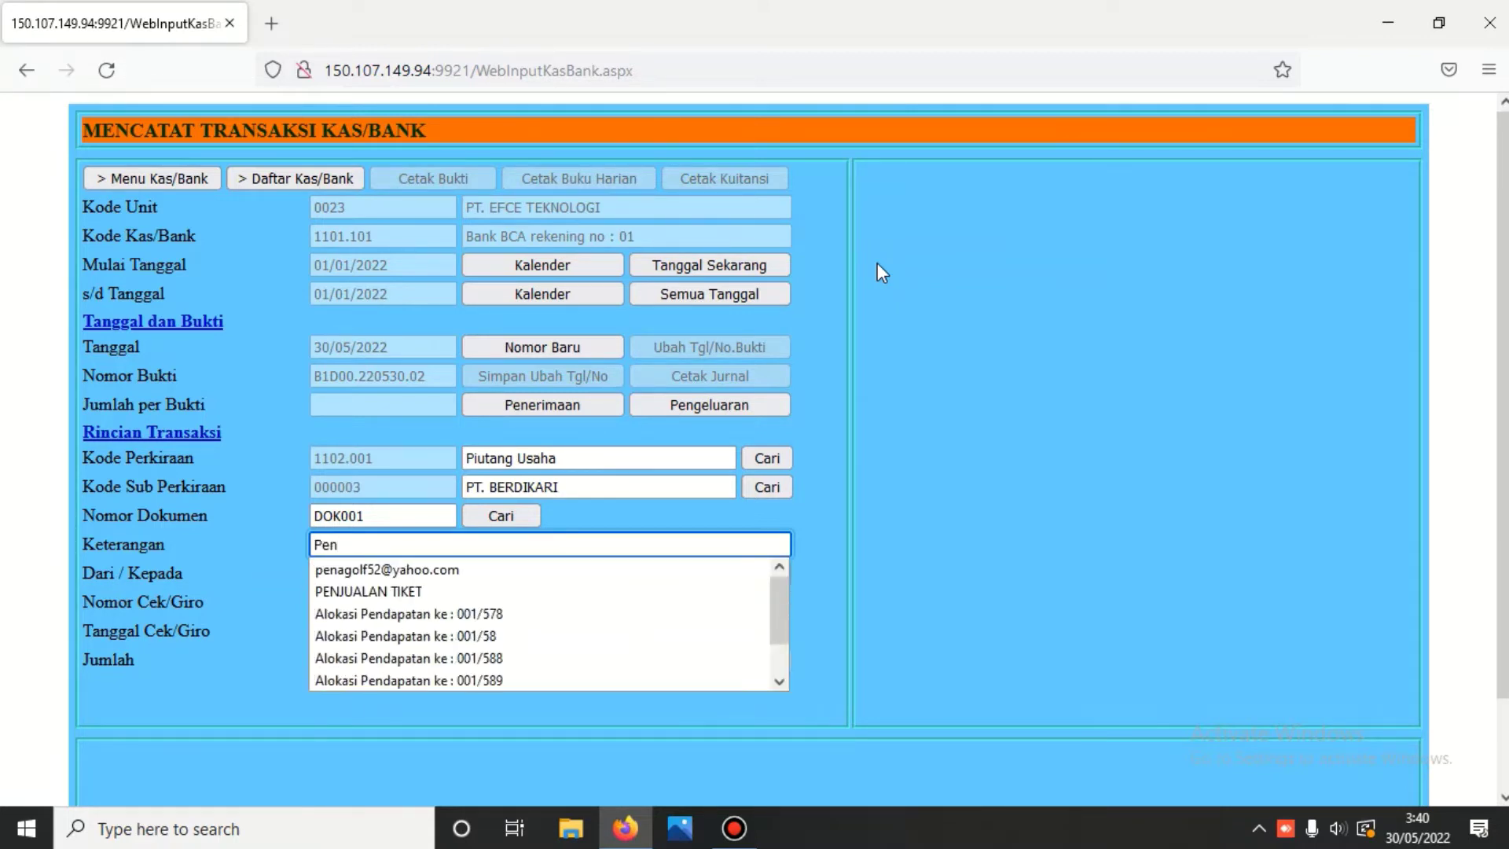
{"action": "type", "text": "erimaan"}
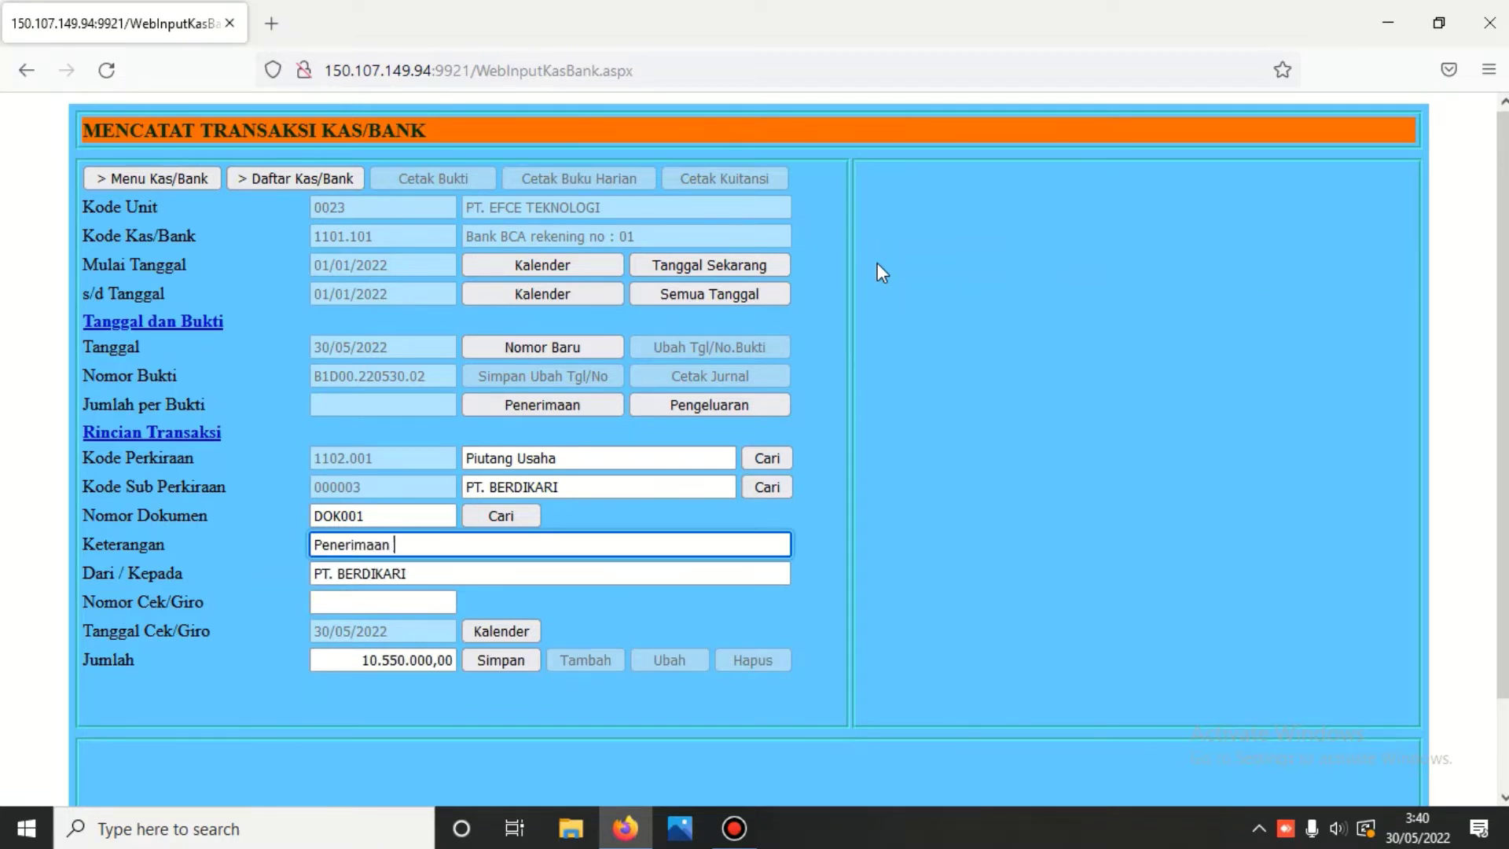
{"action": "type", "text": " piutang"}
{"action": "left_click", "coordinate": [368, 663]}
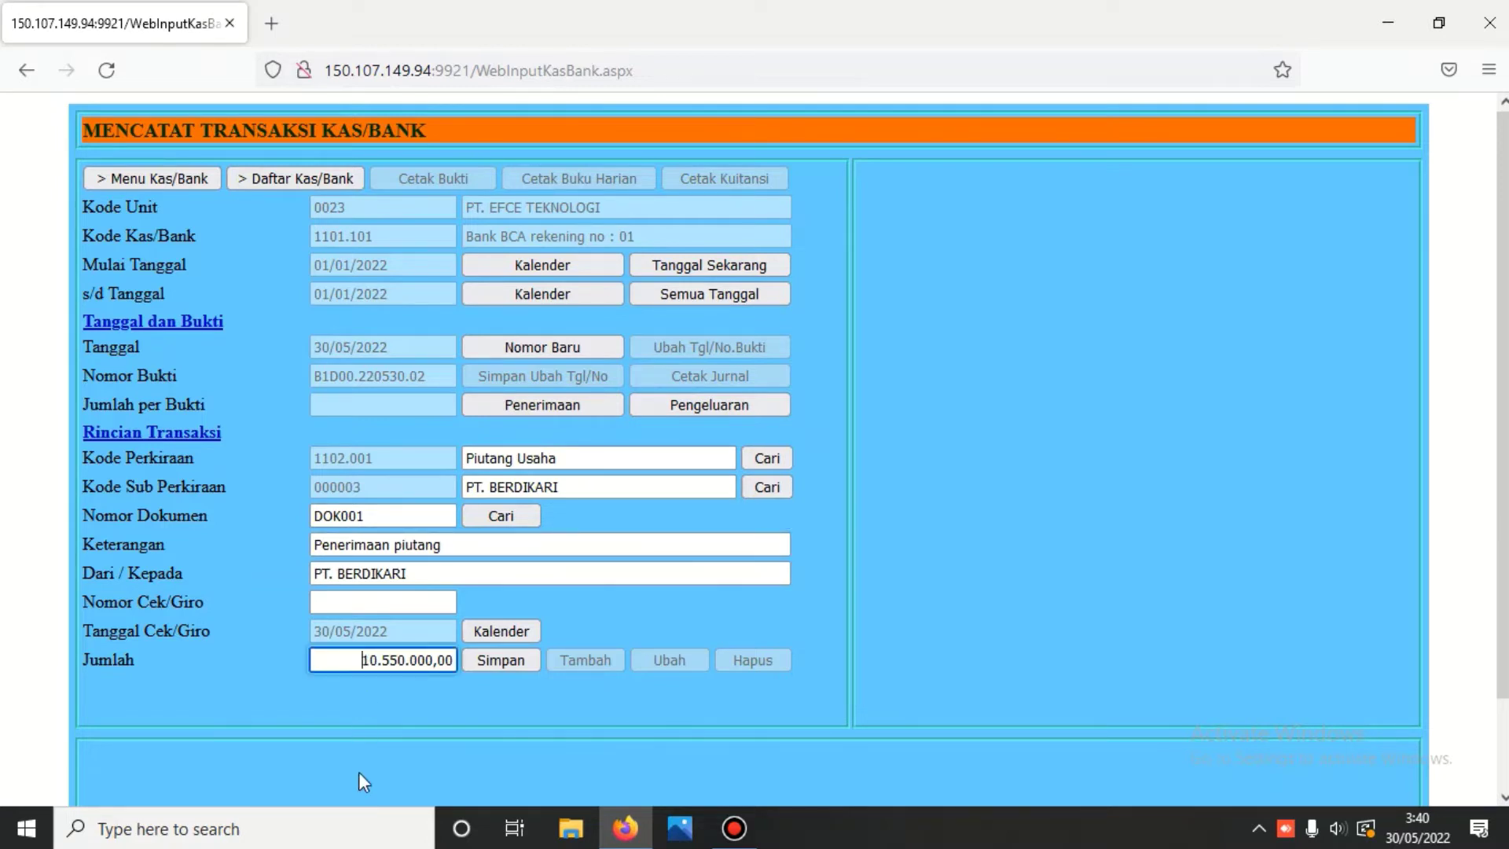
{"action": "key", "text": "Delete"}
{"action": "key", "text": "Delete"}
{"action": "type", "text": "8"}
{"action": "left_click", "coordinate": [495, 659]}
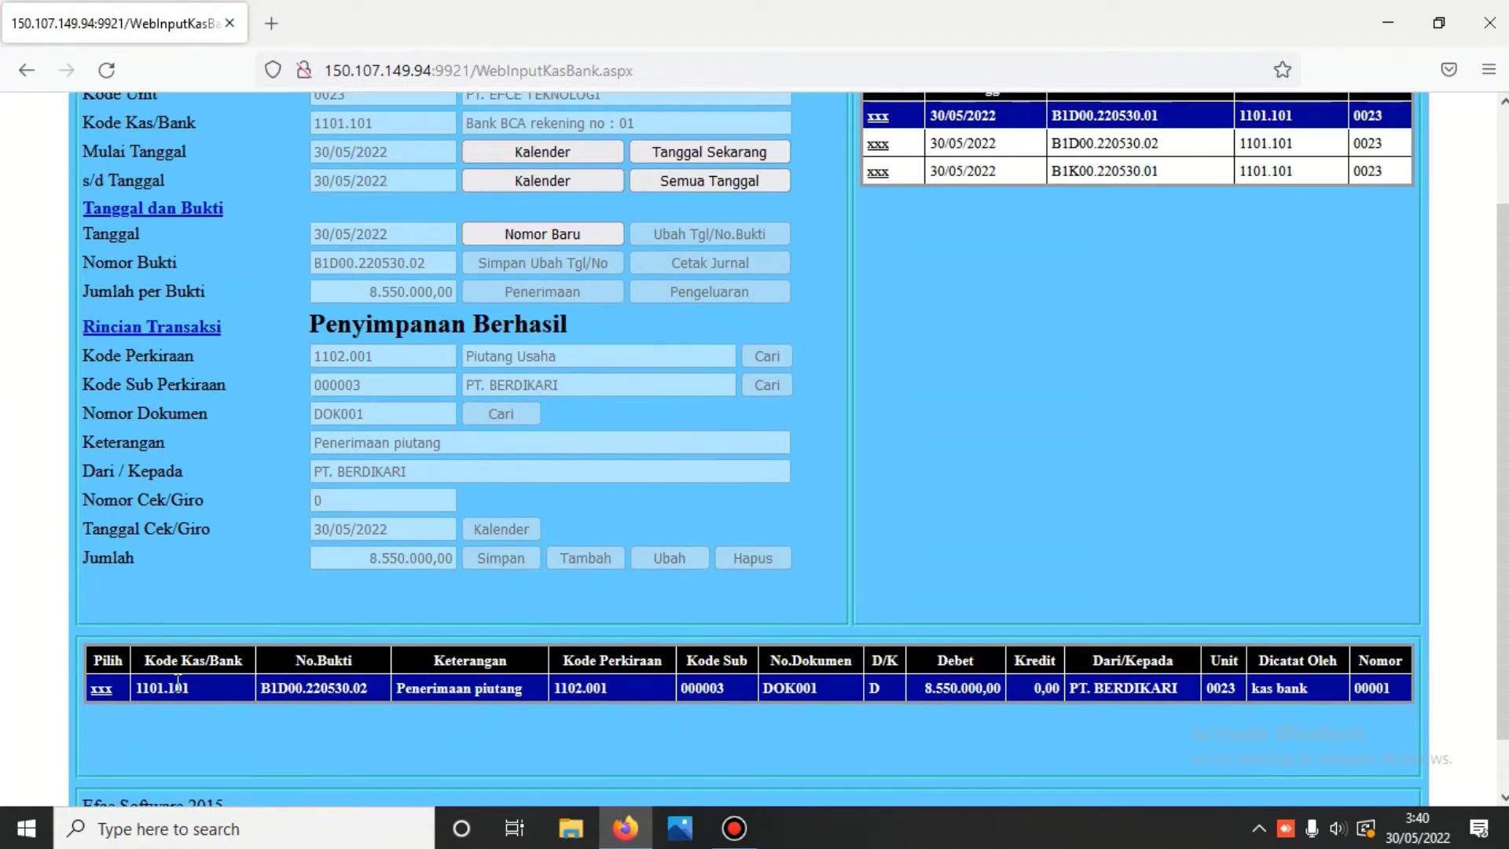
- Preview the 8.550.000,00 journal voucher for receipt B1D00.220530.02, then clear the form
{"action": "left_click", "coordinate": [101, 692]}
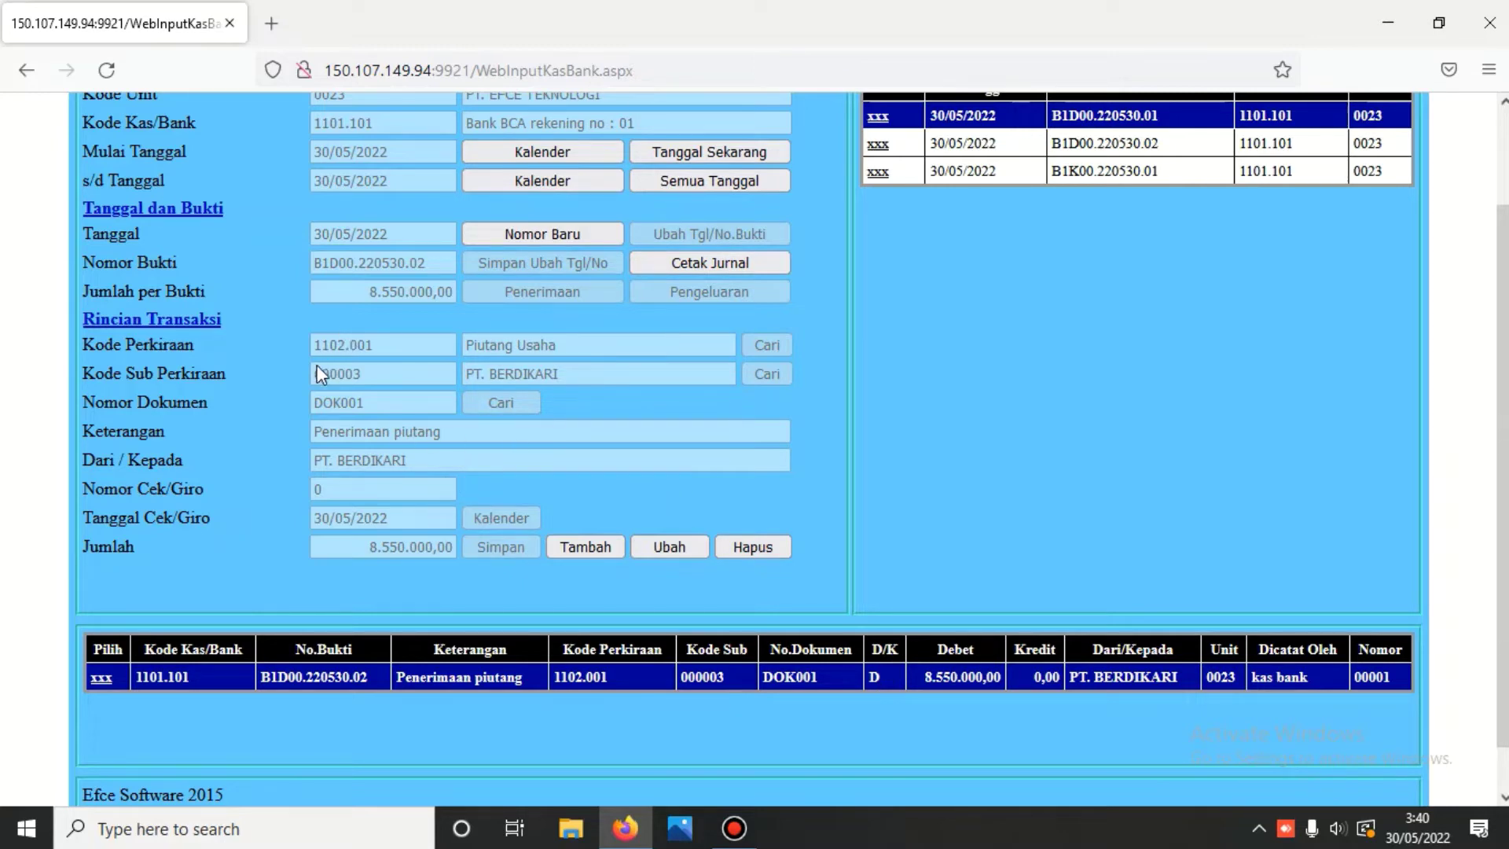
{"action": "left_click", "coordinate": [712, 263]}
{"action": "scroll", "coordinate": [712, 264], "scroll_direction": "down", "scroll_amount": 7}
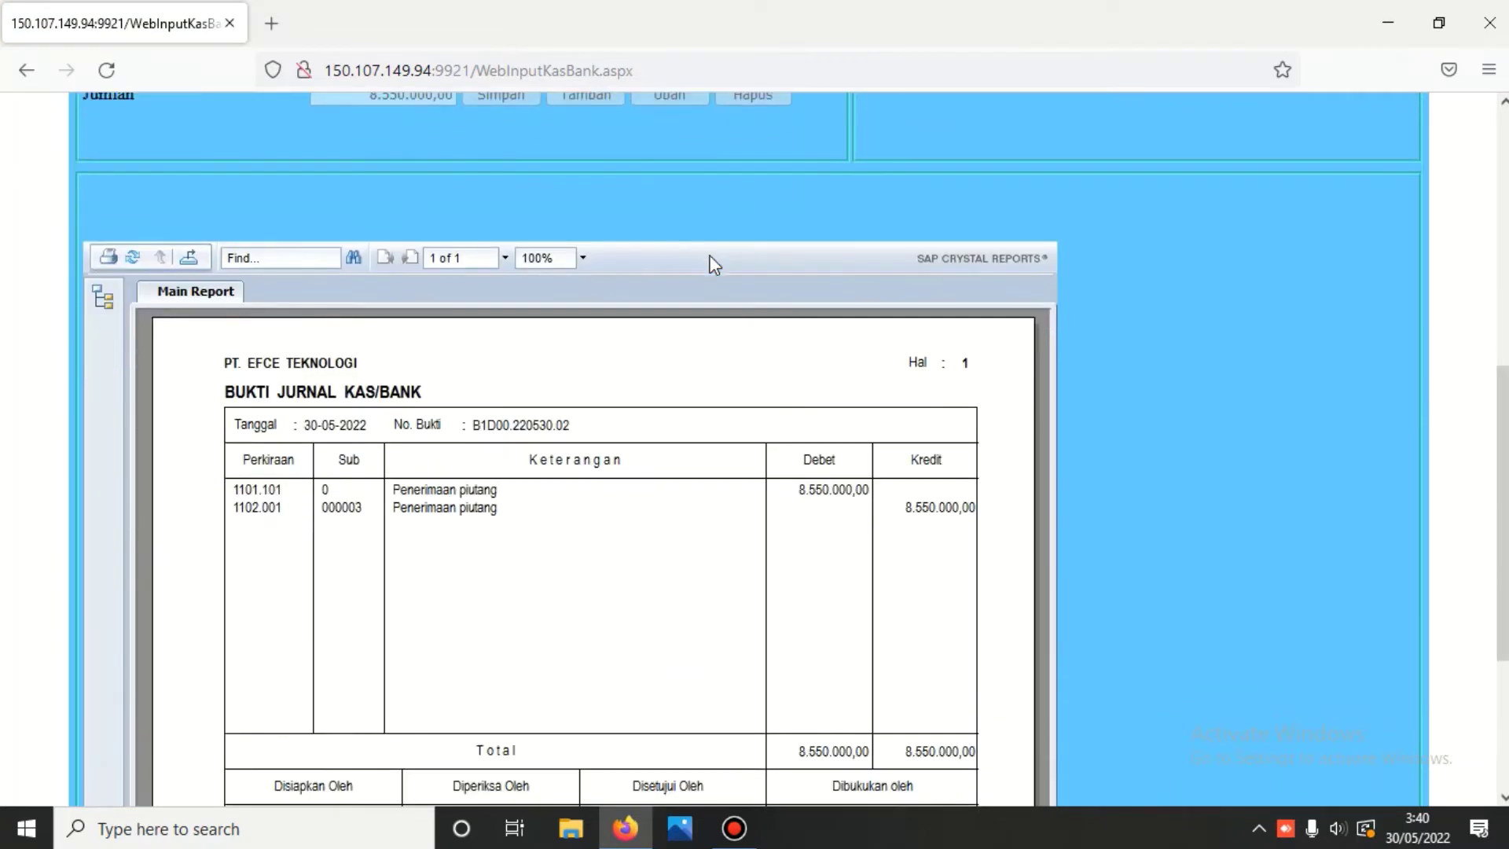
{"action": "scroll", "coordinate": [711, 263], "scroll_direction": "down", "scroll_amount": 1}
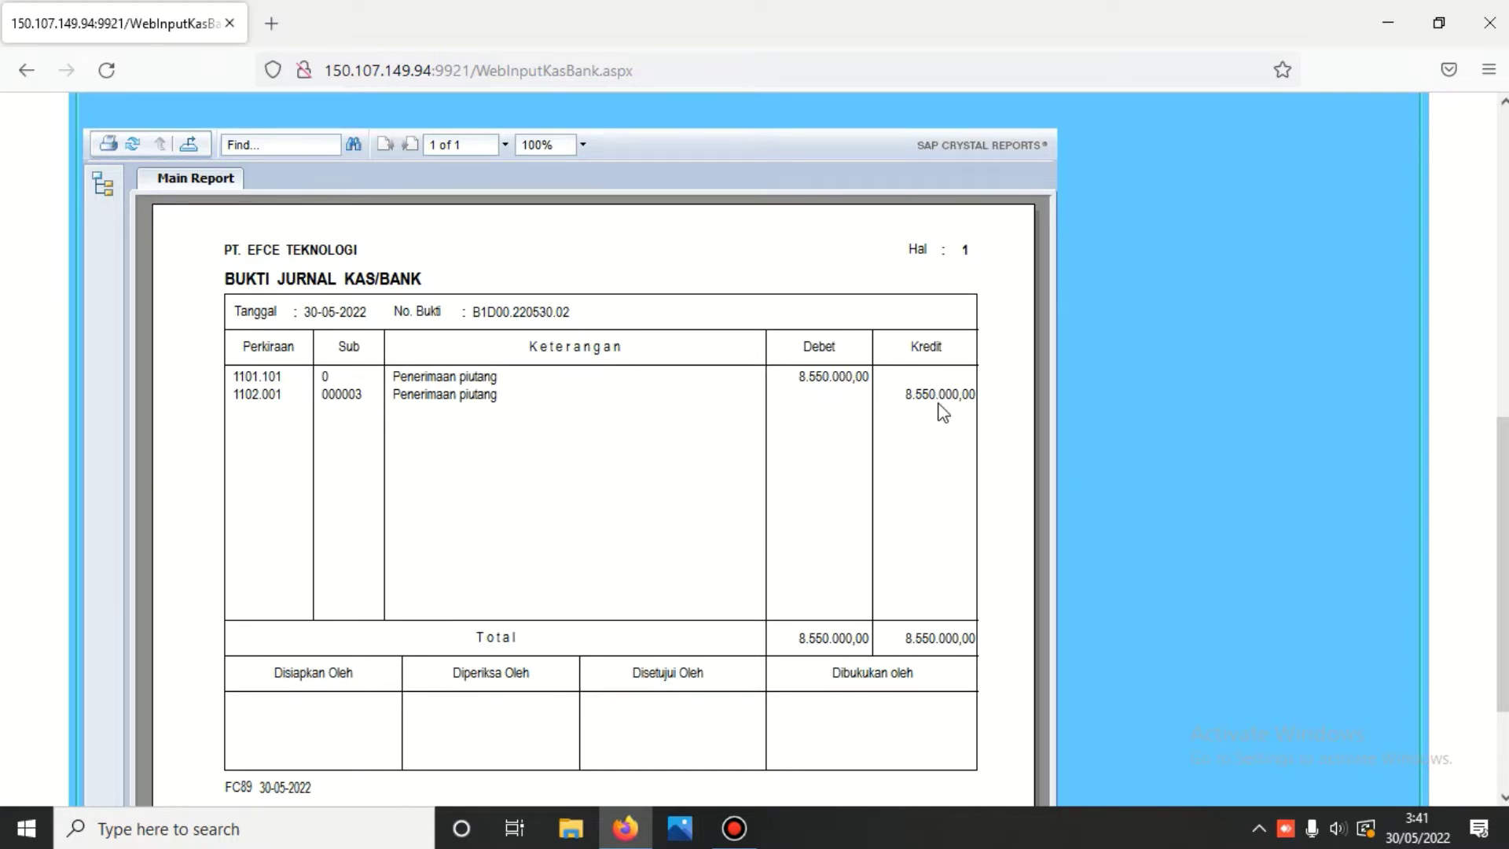
{"action": "scroll", "coordinate": [940, 406], "scroll_direction": "up", "scroll_amount": 10}
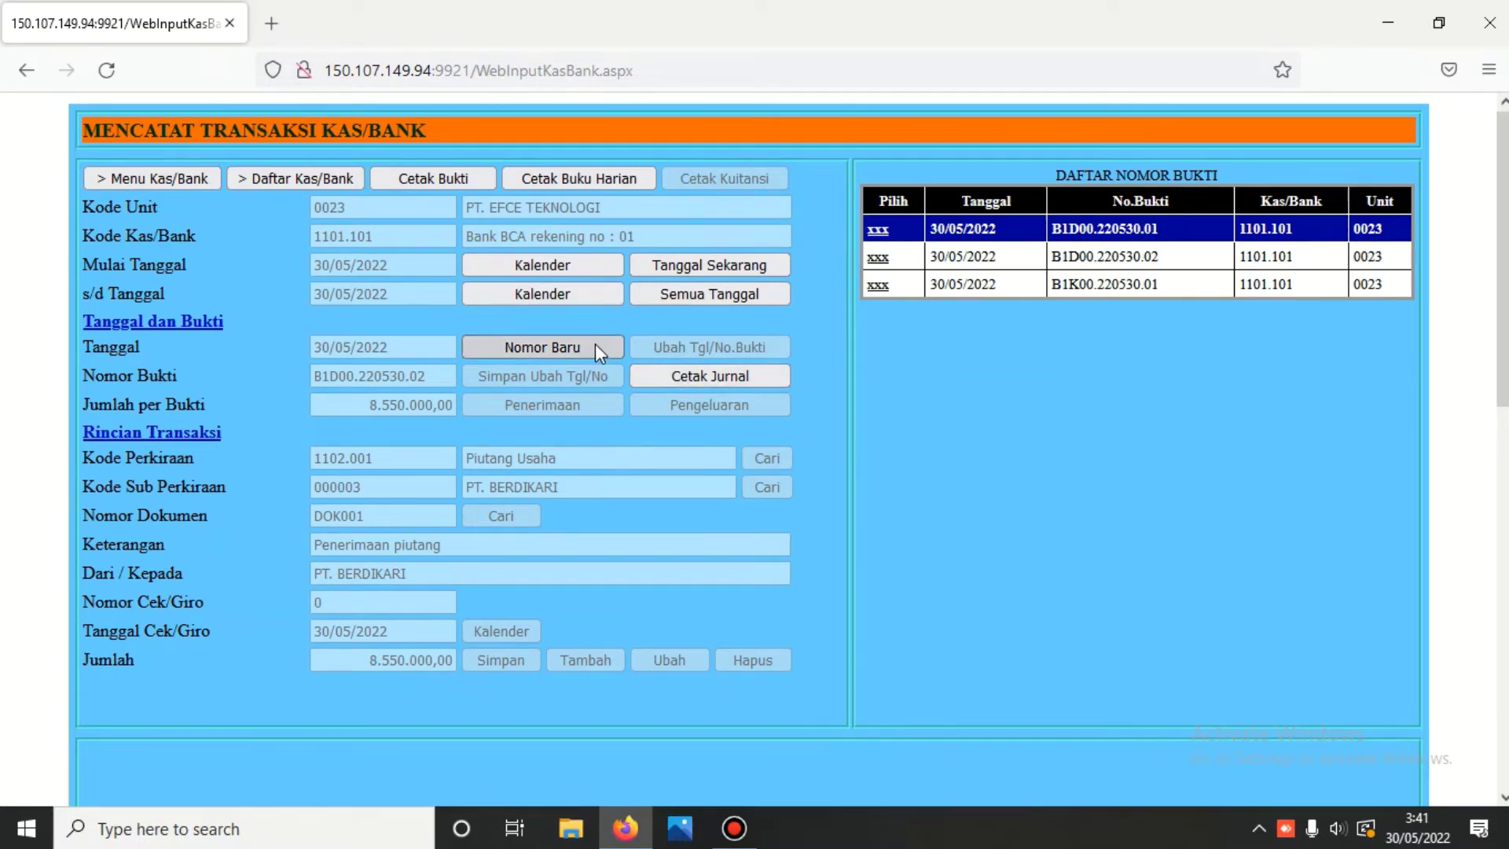
{"action": "left_click", "coordinate": [559, 346]}
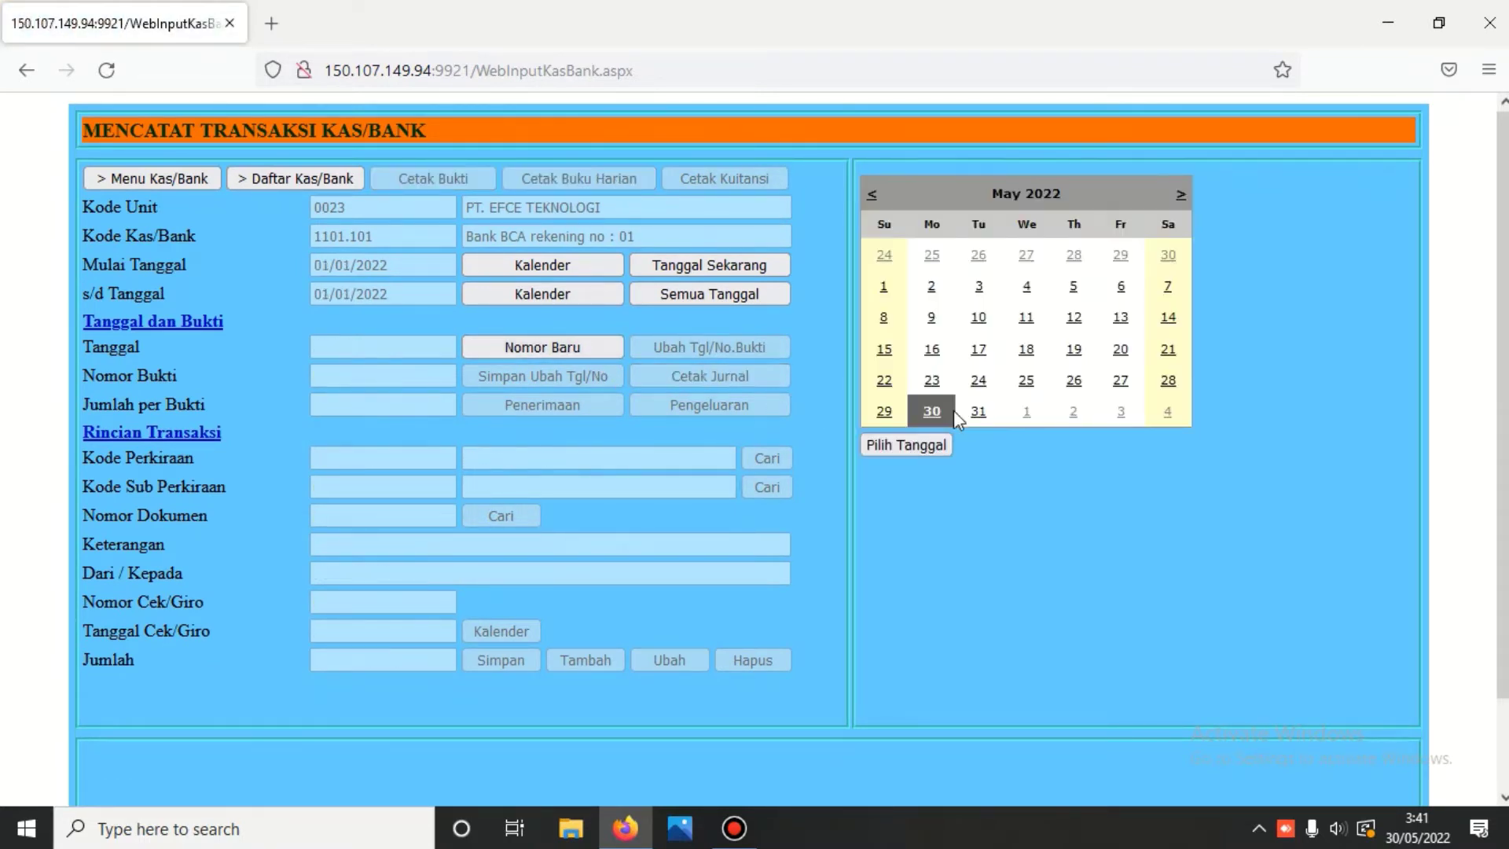
- Make the 30/05/2022 BCA voucher a payment against account 2101.001 Hutang Usaha
{"action": "left_click", "coordinate": [912, 443]}
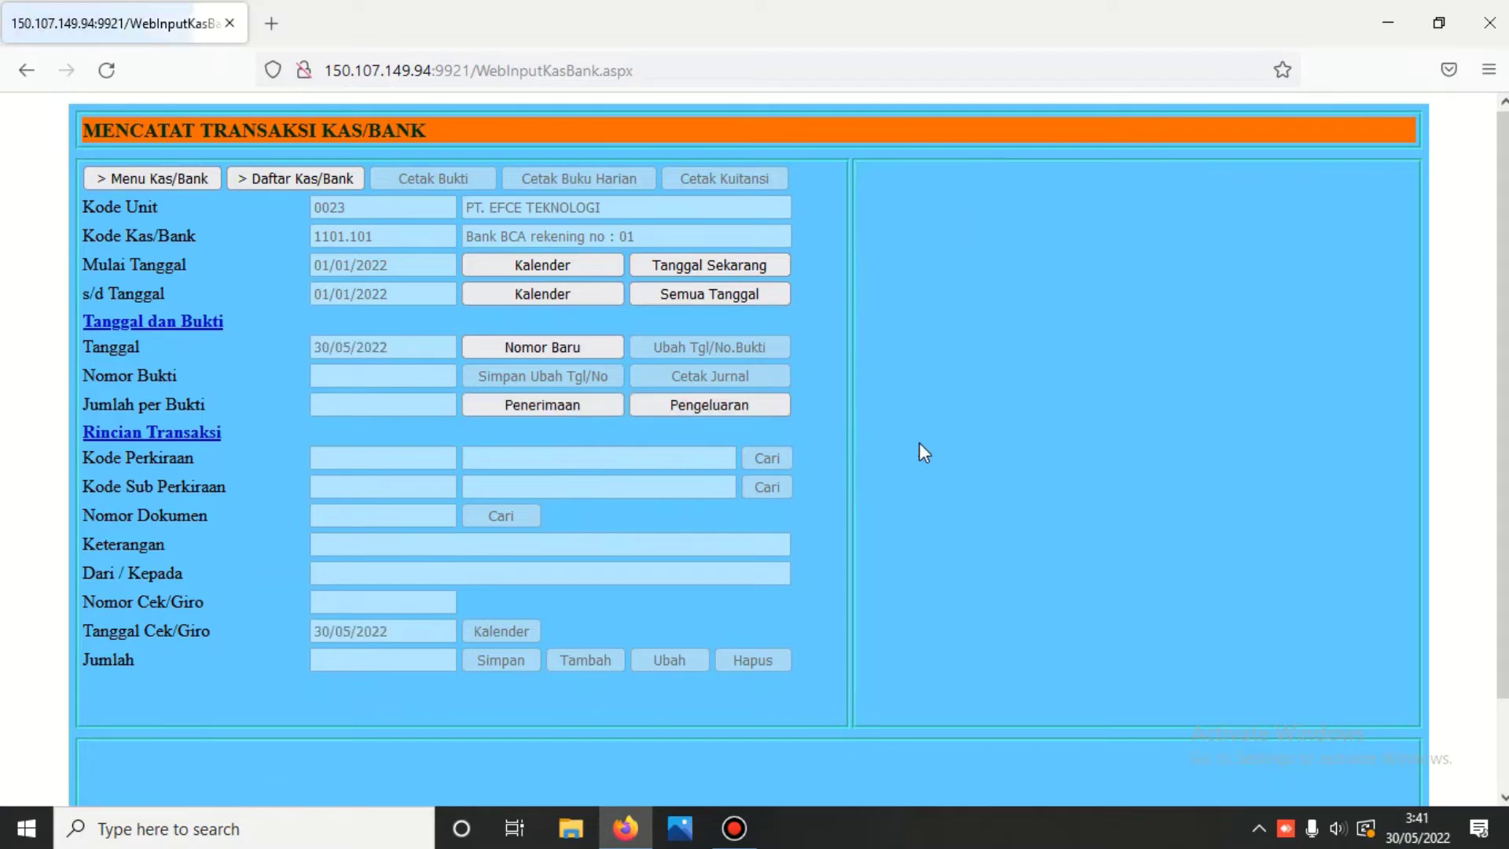
{"action": "left_click", "coordinate": [728, 406]}
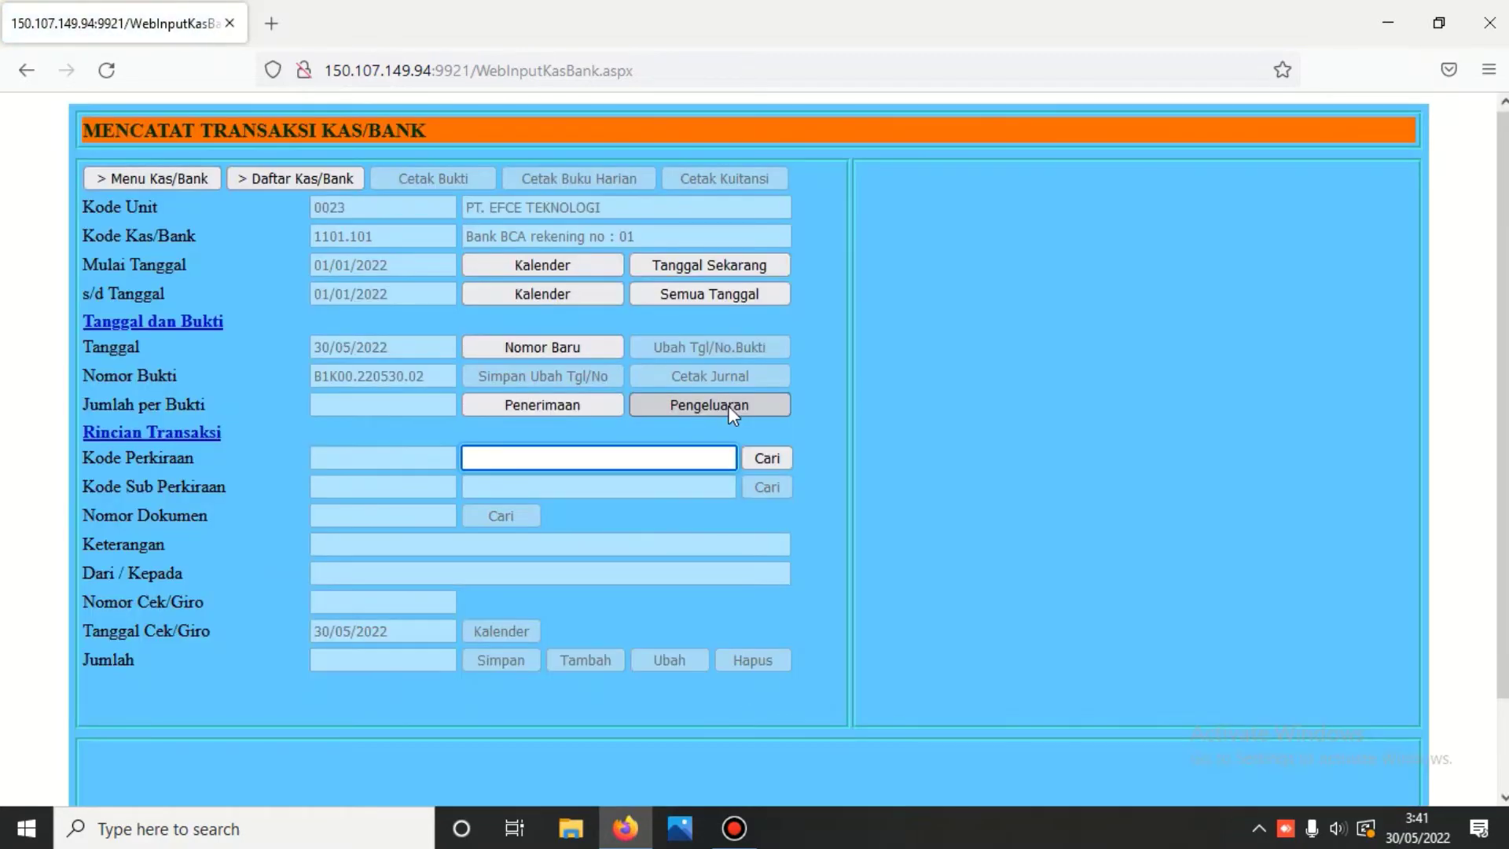
{"action": "type", "text": "hutang"}
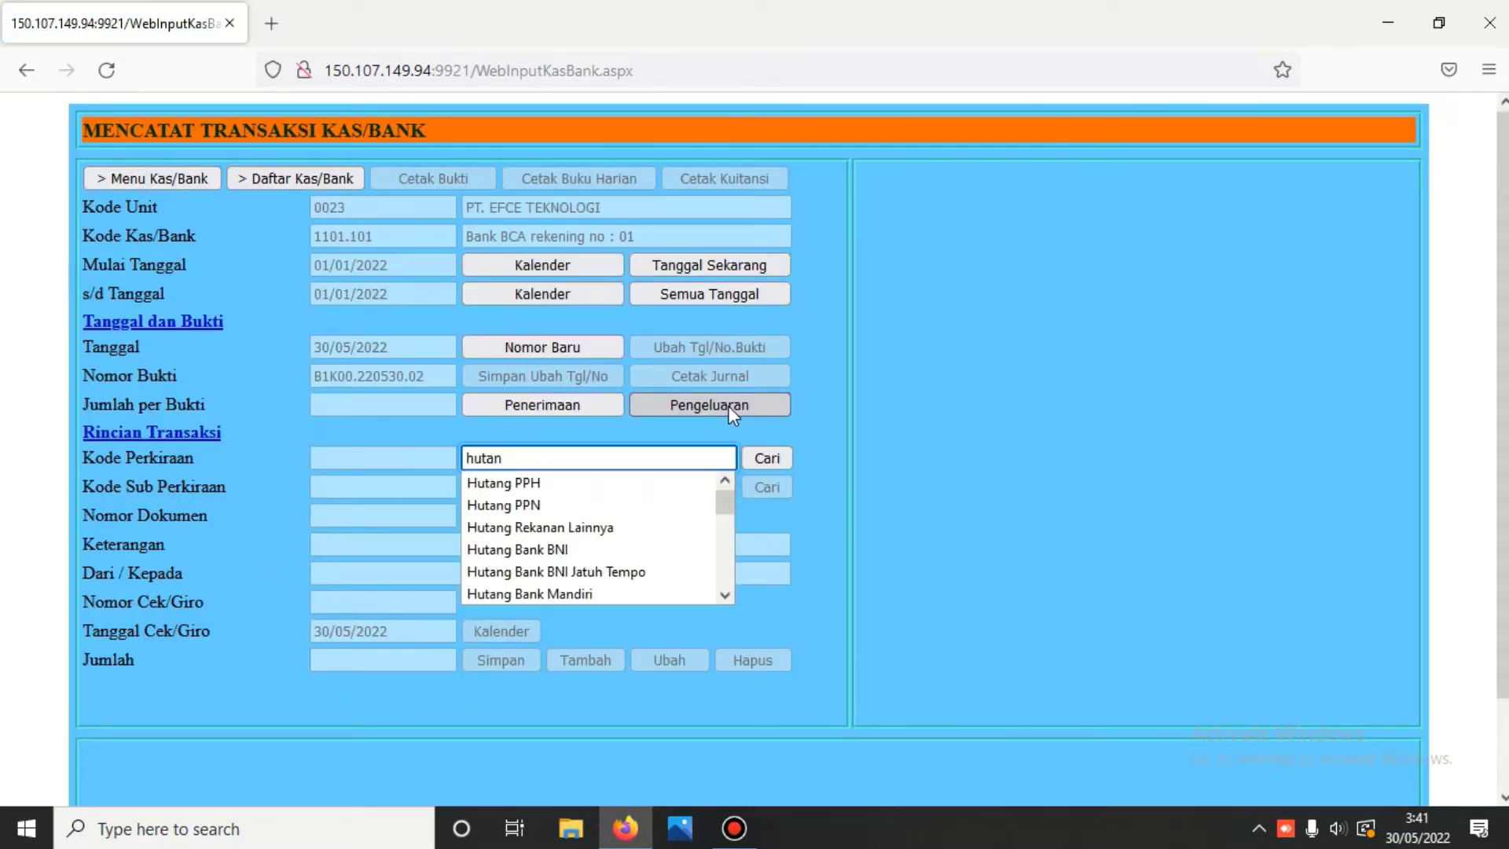
{"action": "left_click", "coordinate": [767, 458]}
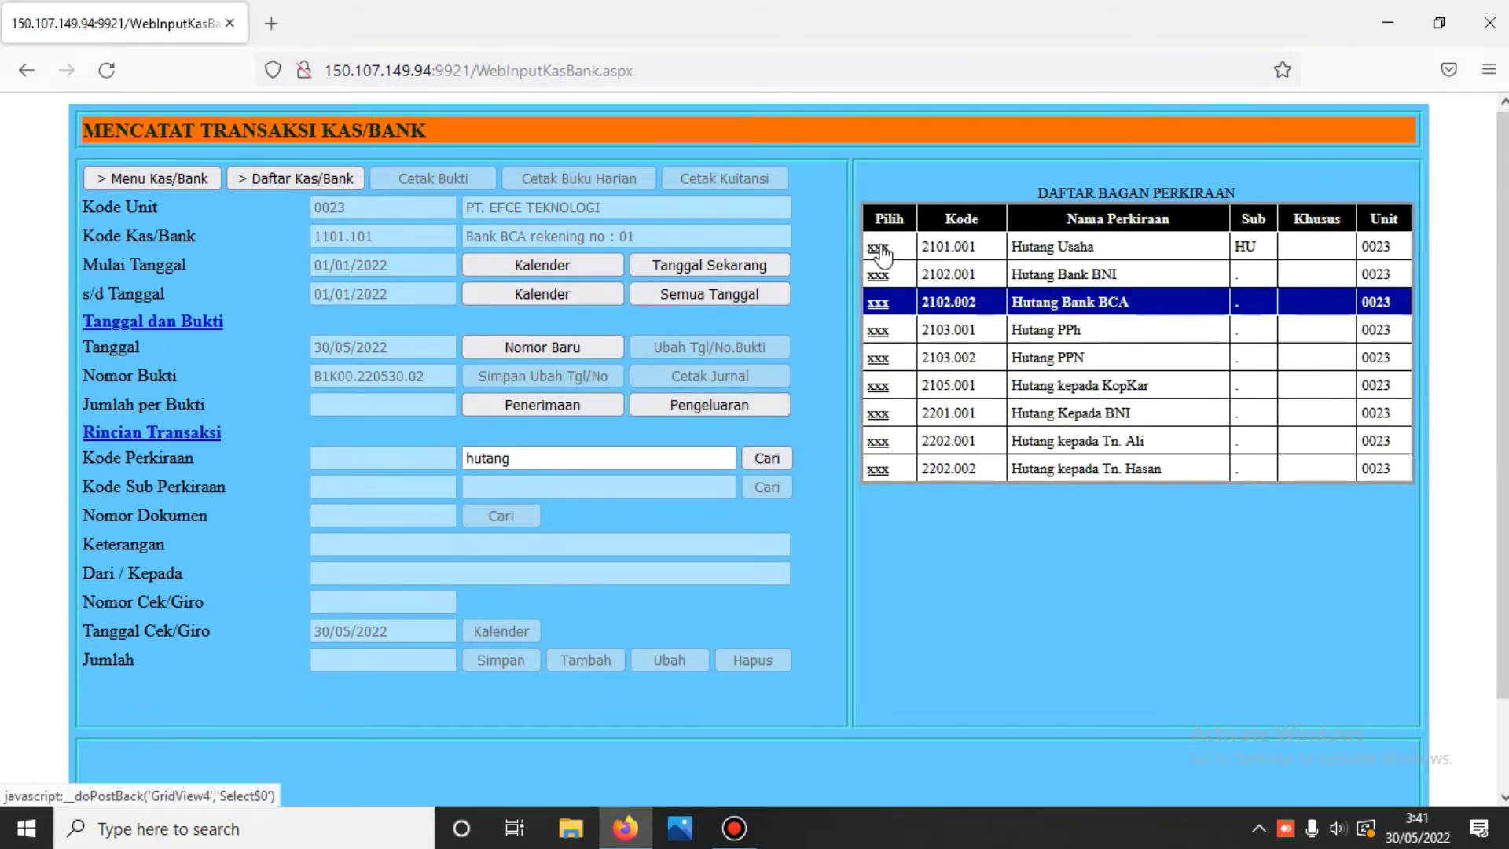
{"action": "left_click", "coordinate": [878, 247]}
- Pick sub-account PT. Alat Tulis Kantor, invoice NB.220527.001 for 6.000.000,00, described 'Pembayaran hutang'
{"action": "left_click", "coordinate": [770, 486]}
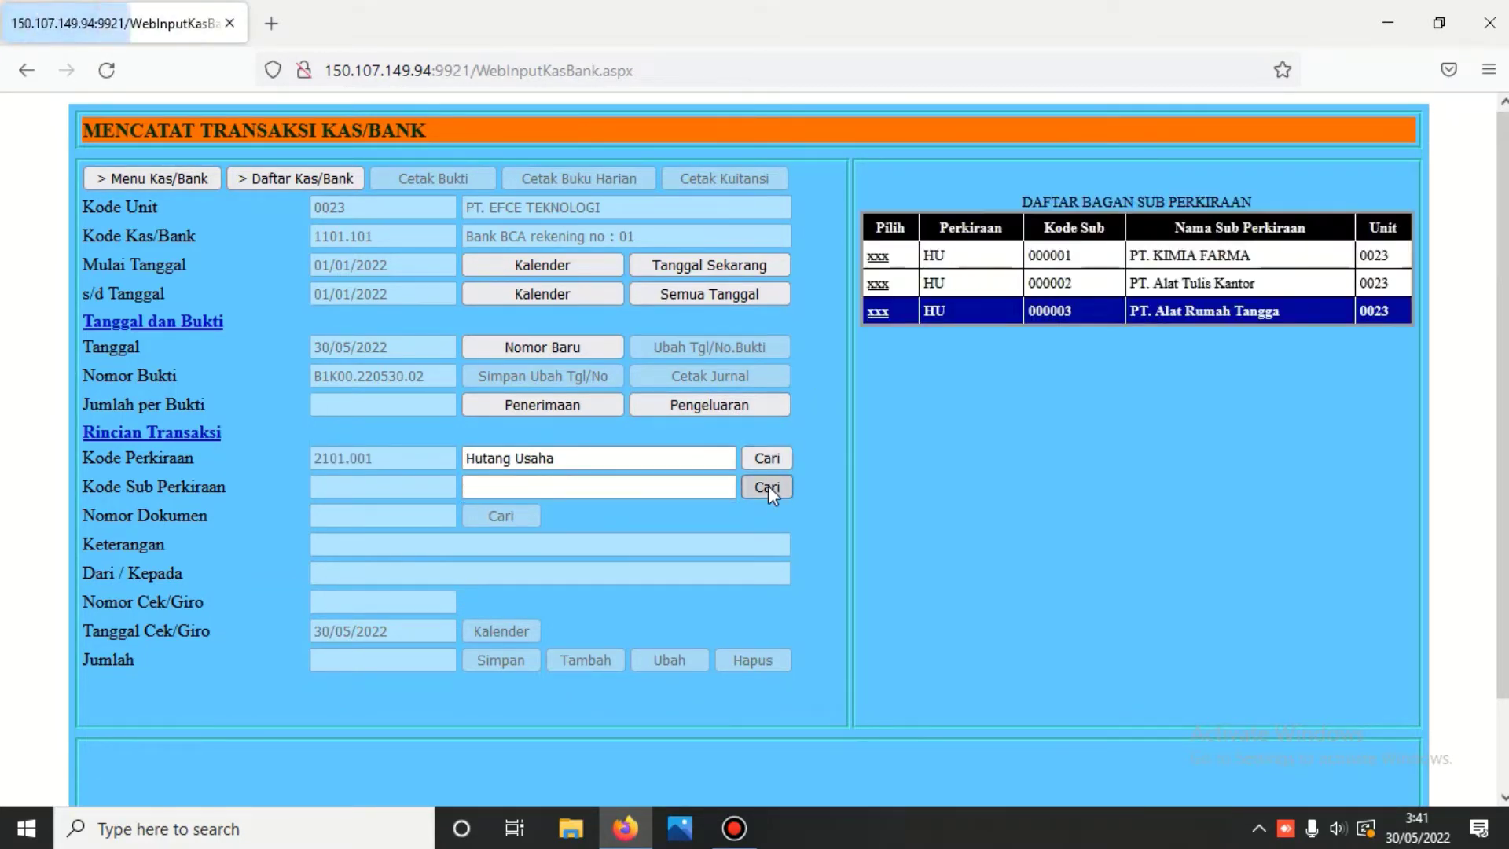
{"action": "left_click", "coordinate": [877, 284]}
{"action": "left_click", "coordinate": [503, 515]}
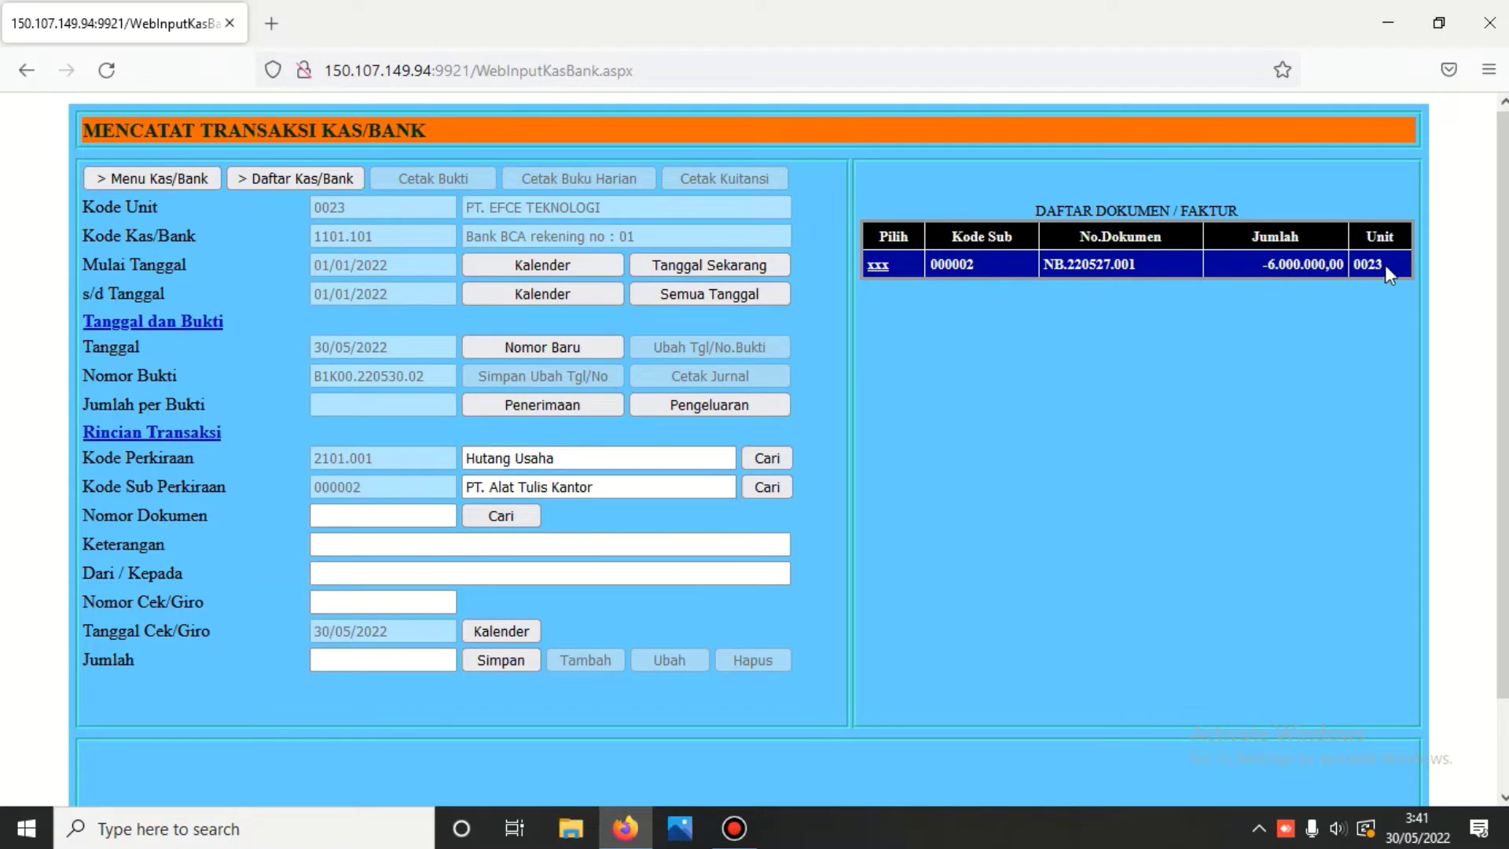
{"action": "left_click", "coordinate": [878, 266]}
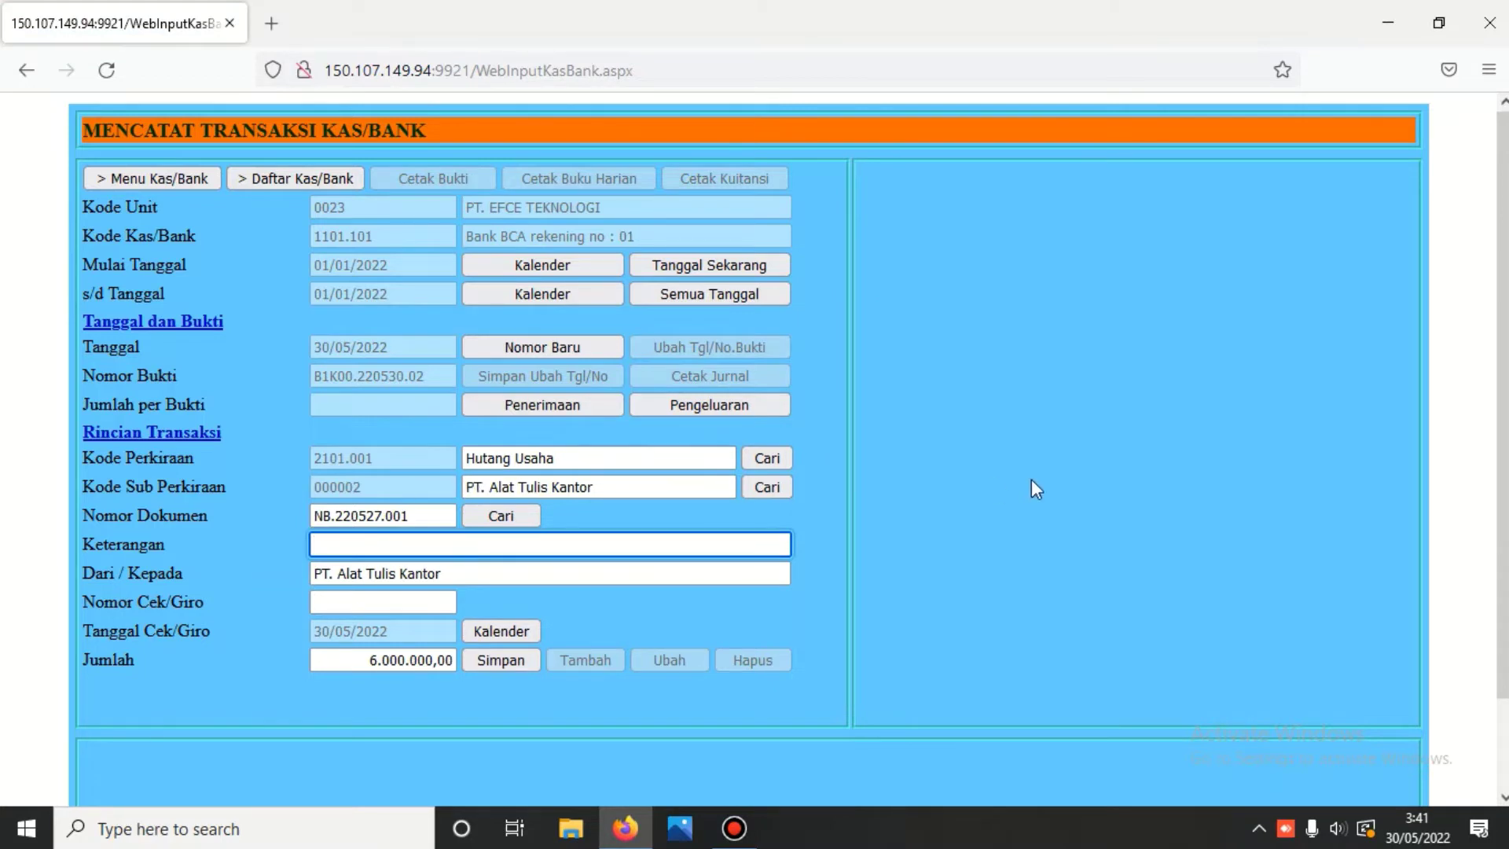
{"action": "type", "text": "P"}
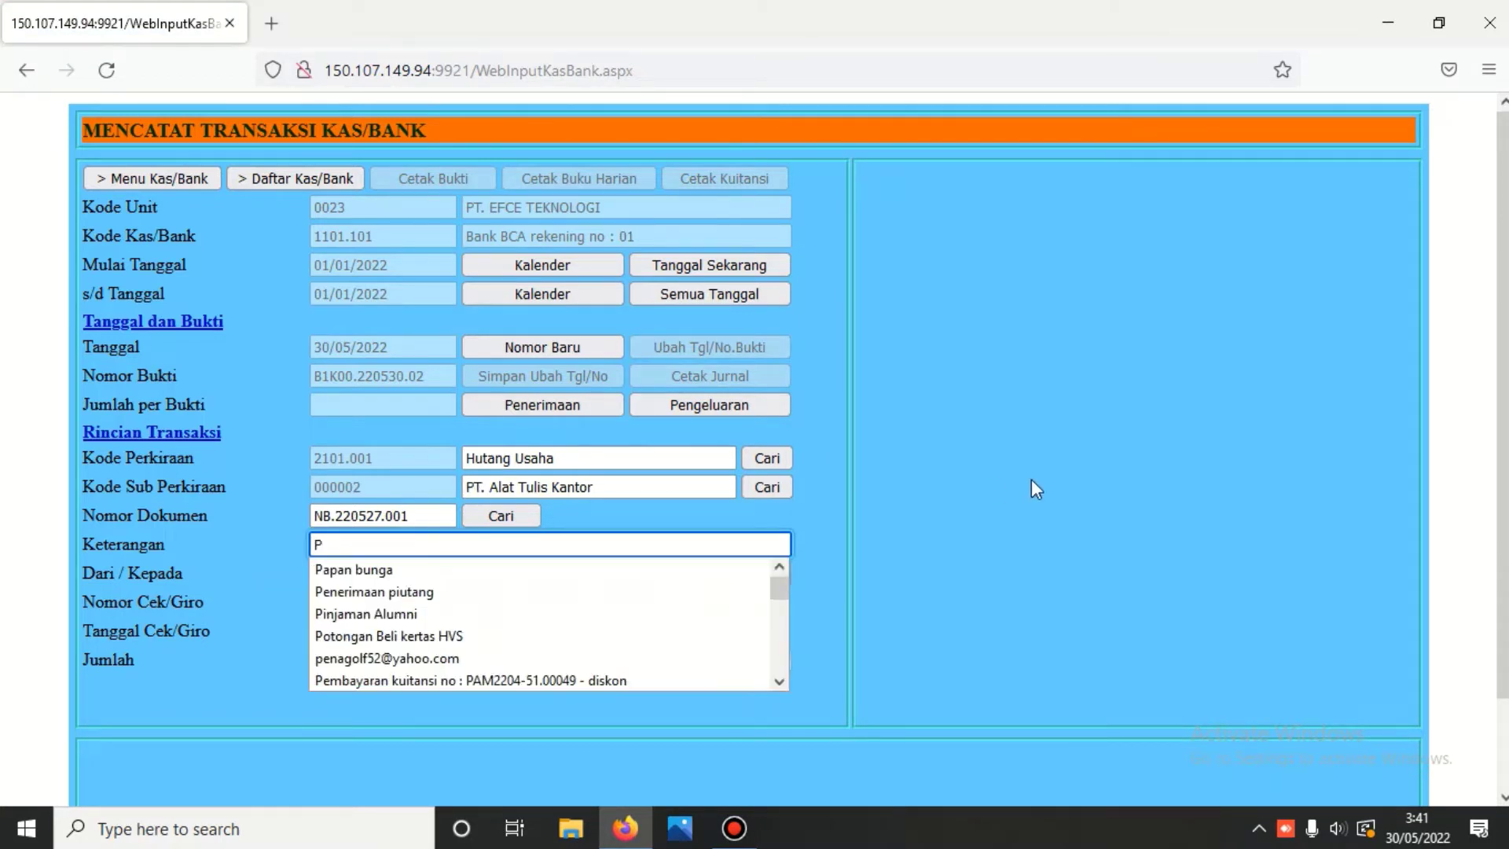
{"action": "type", "text": "emba"}
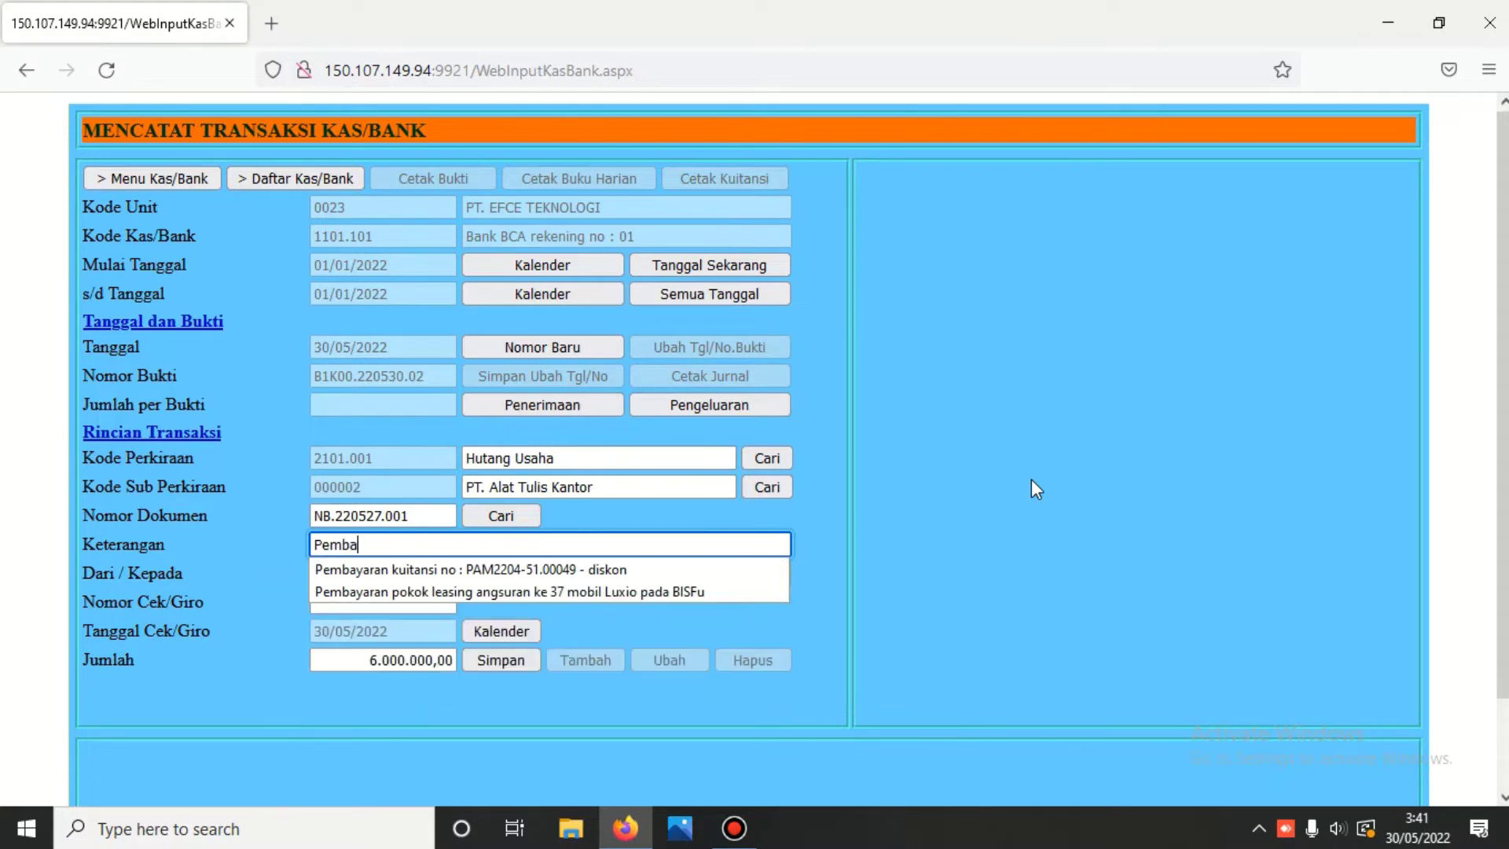
{"action": "type", "text": "yaran hut"}
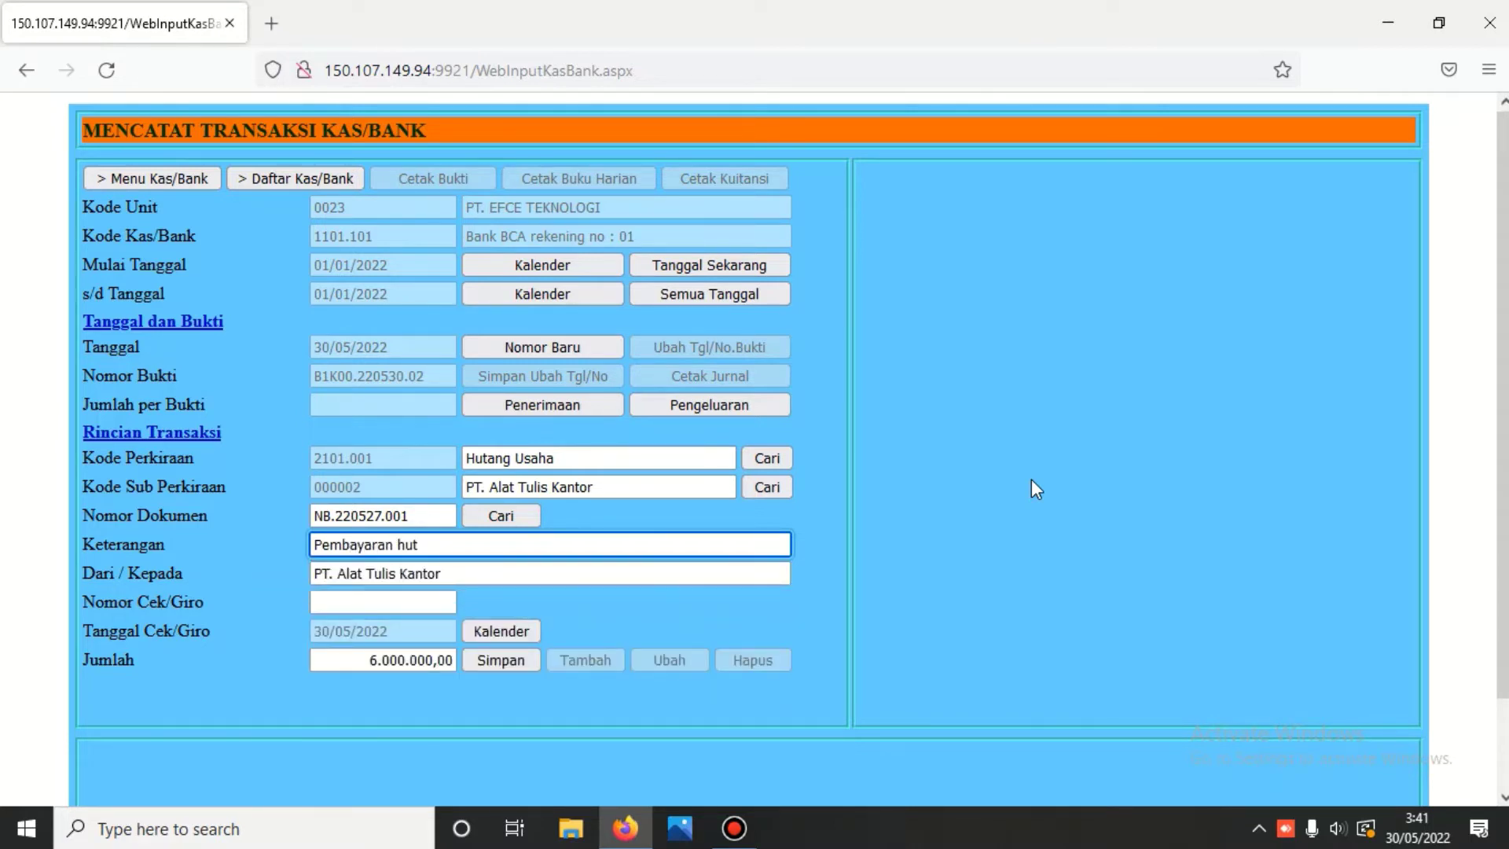
{"action": "type", "text": "ang"}
- Save the 6.000.000,00 payment and reload voucher B1K00.220530.02's line
{"action": "left_click", "coordinate": [500, 660]}
{"action": "scroll", "coordinate": [500, 660], "scroll_direction": "down", "scroll_amount": 3}
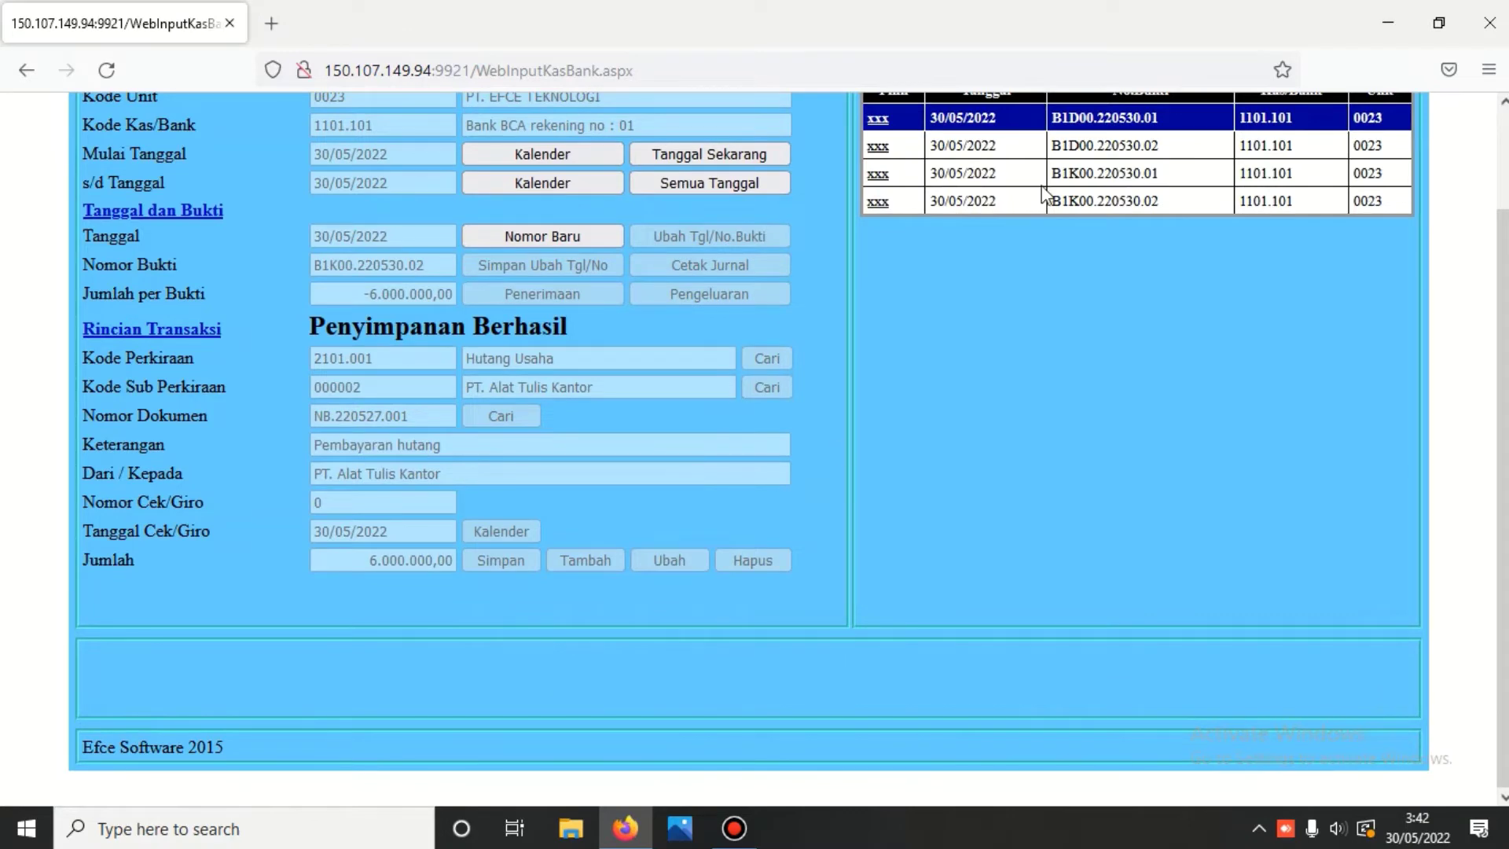
{"action": "left_click", "coordinate": [878, 202]}
{"action": "scroll", "coordinate": [520, 445], "scroll_direction": "down", "scroll_amount": 3}
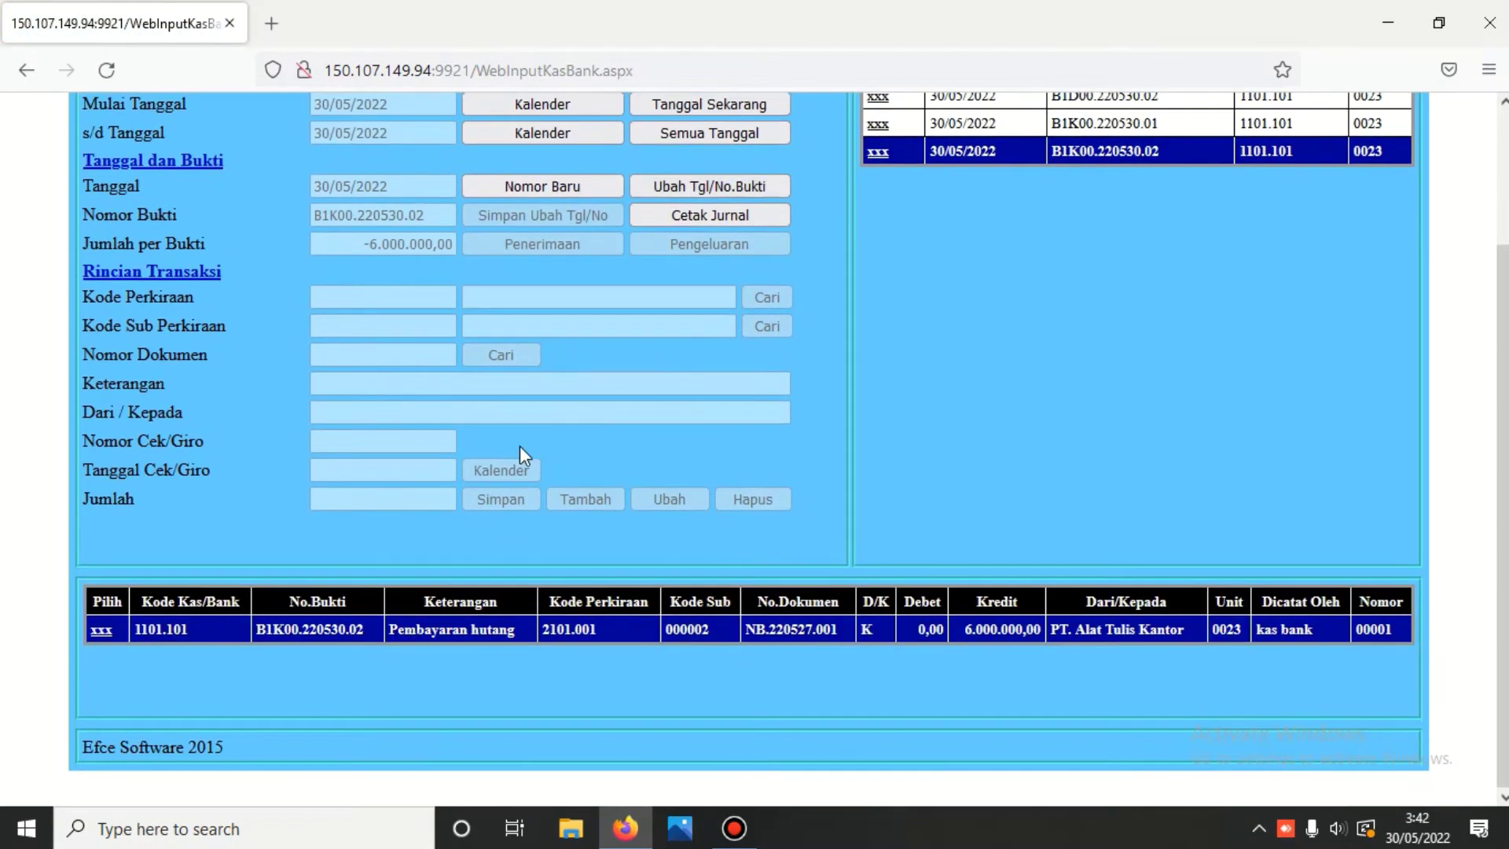
{"action": "left_click", "coordinate": [100, 629]}
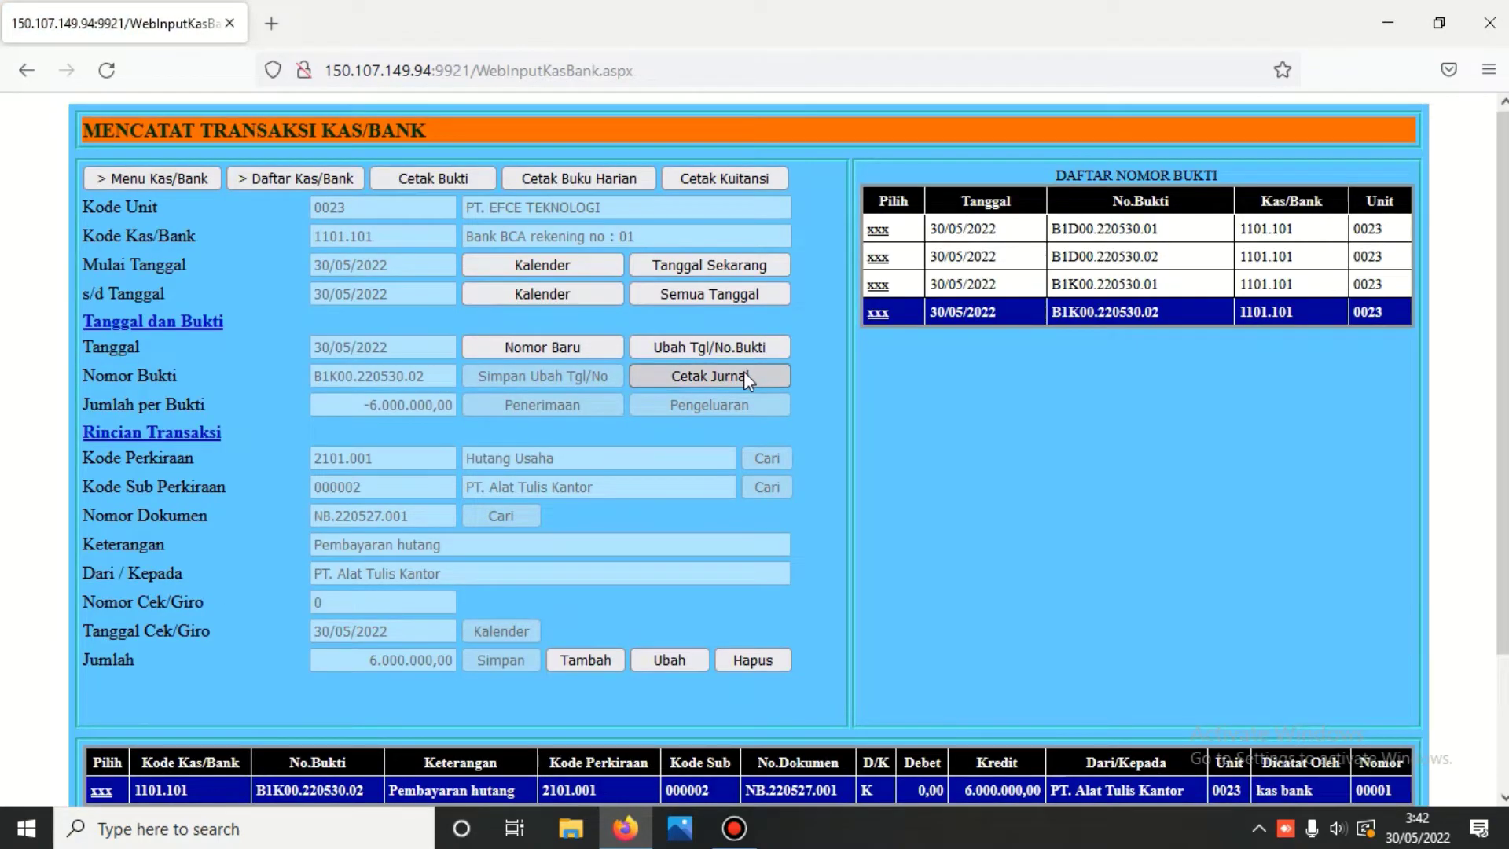
- Preview the payment's journal voucher, then display the Daftar Kas/Bank account list
{"action": "left_click", "coordinate": [744, 374]}
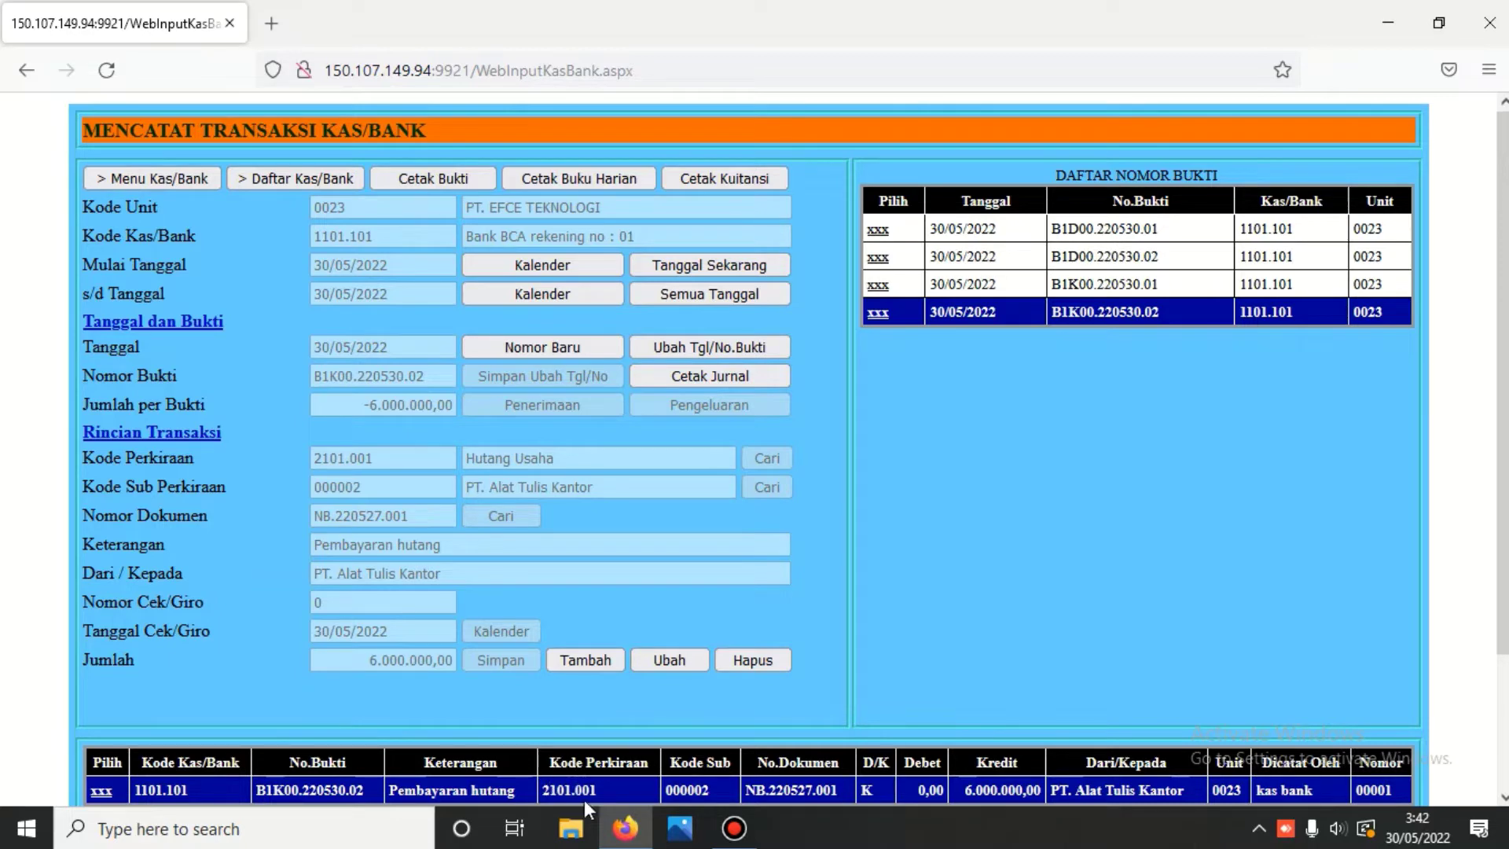
{"action": "left_click", "coordinate": [719, 375]}
{"action": "scroll", "coordinate": [700, 381], "scroll_direction": "down", "scroll_amount": 3}
{"action": "scroll", "coordinate": [705, 391], "scroll_direction": "down", "scroll_amount": 5}
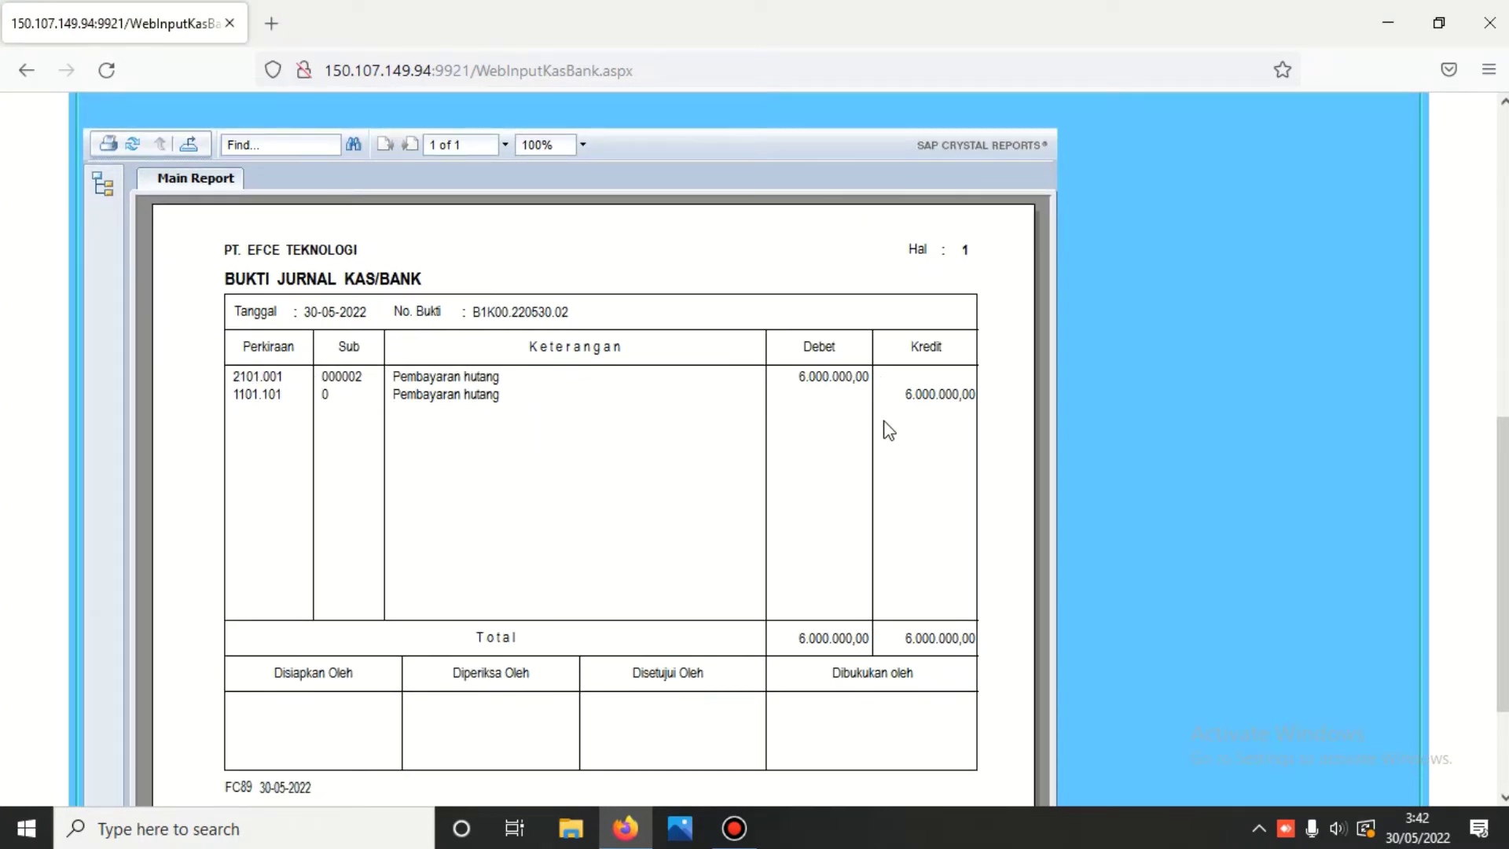
{"action": "scroll", "coordinate": [888, 431], "scroll_direction": "up", "scroll_amount": 5}
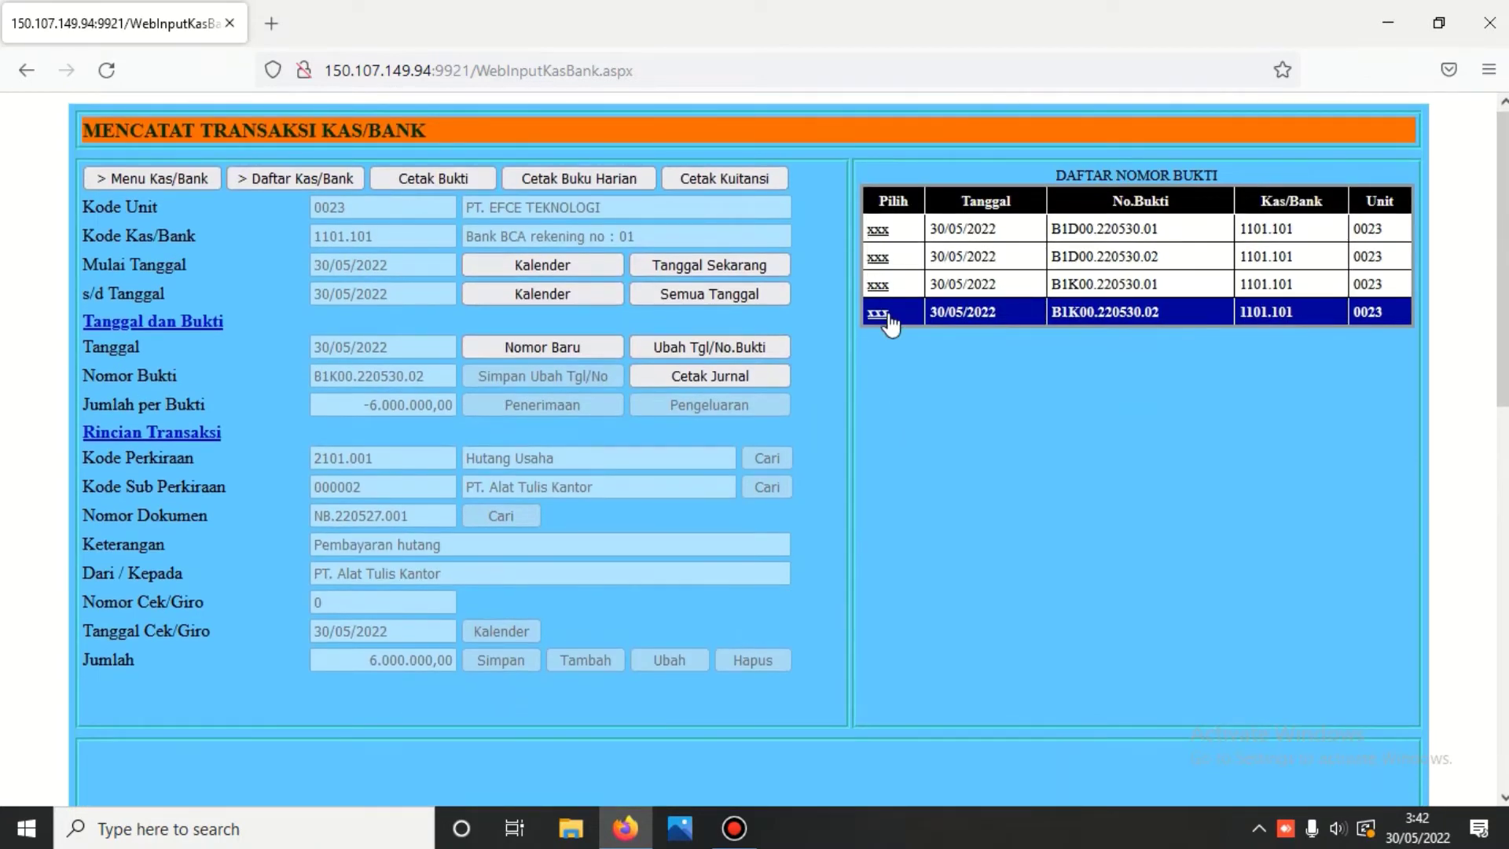
{"action": "left_click", "coordinate": [880, 314]}
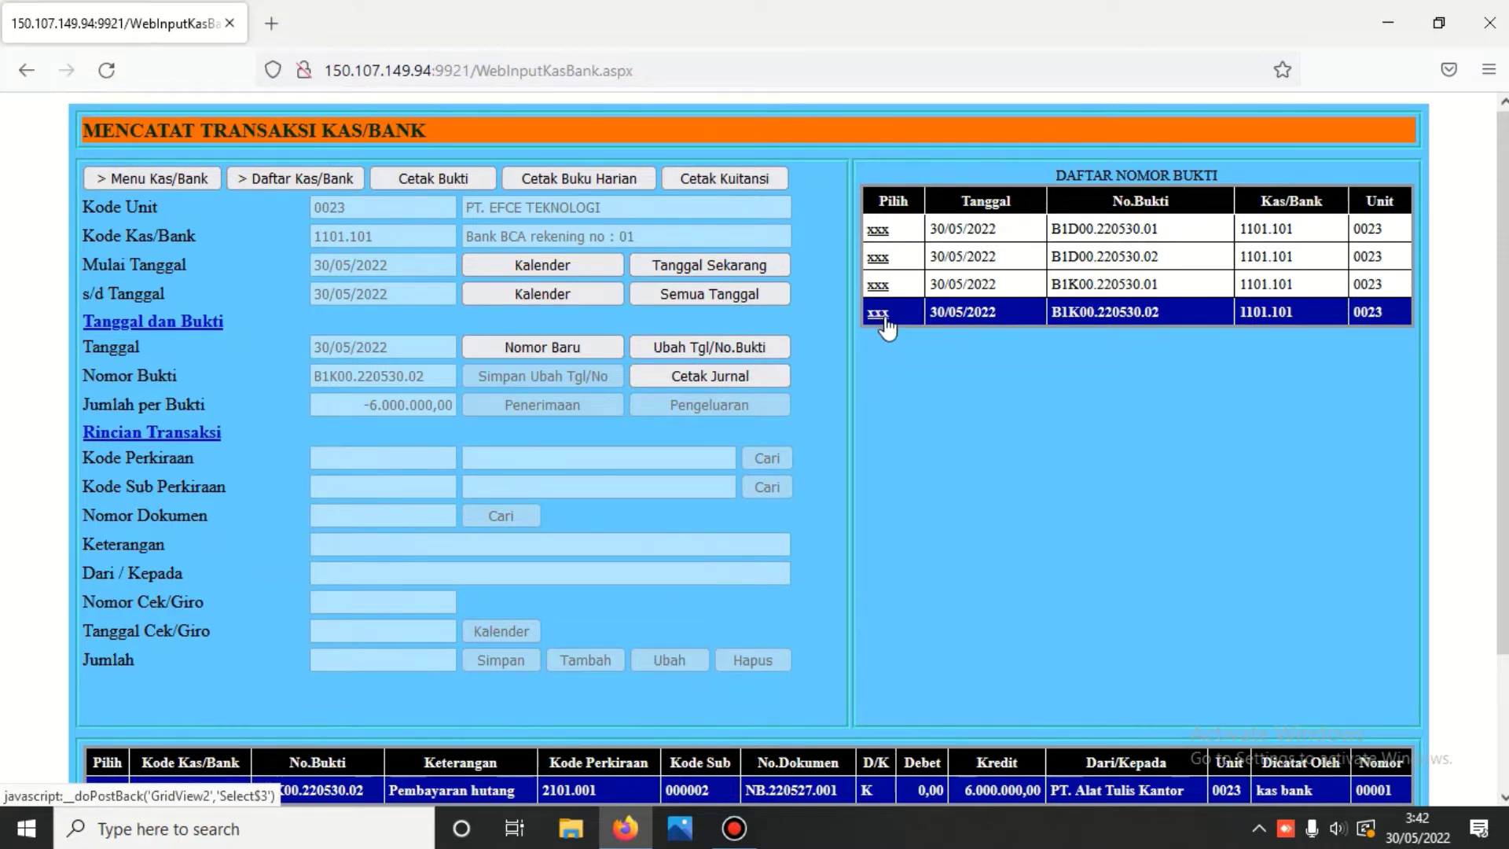
{"action": "left_click", "coordinate": [300, 177]}
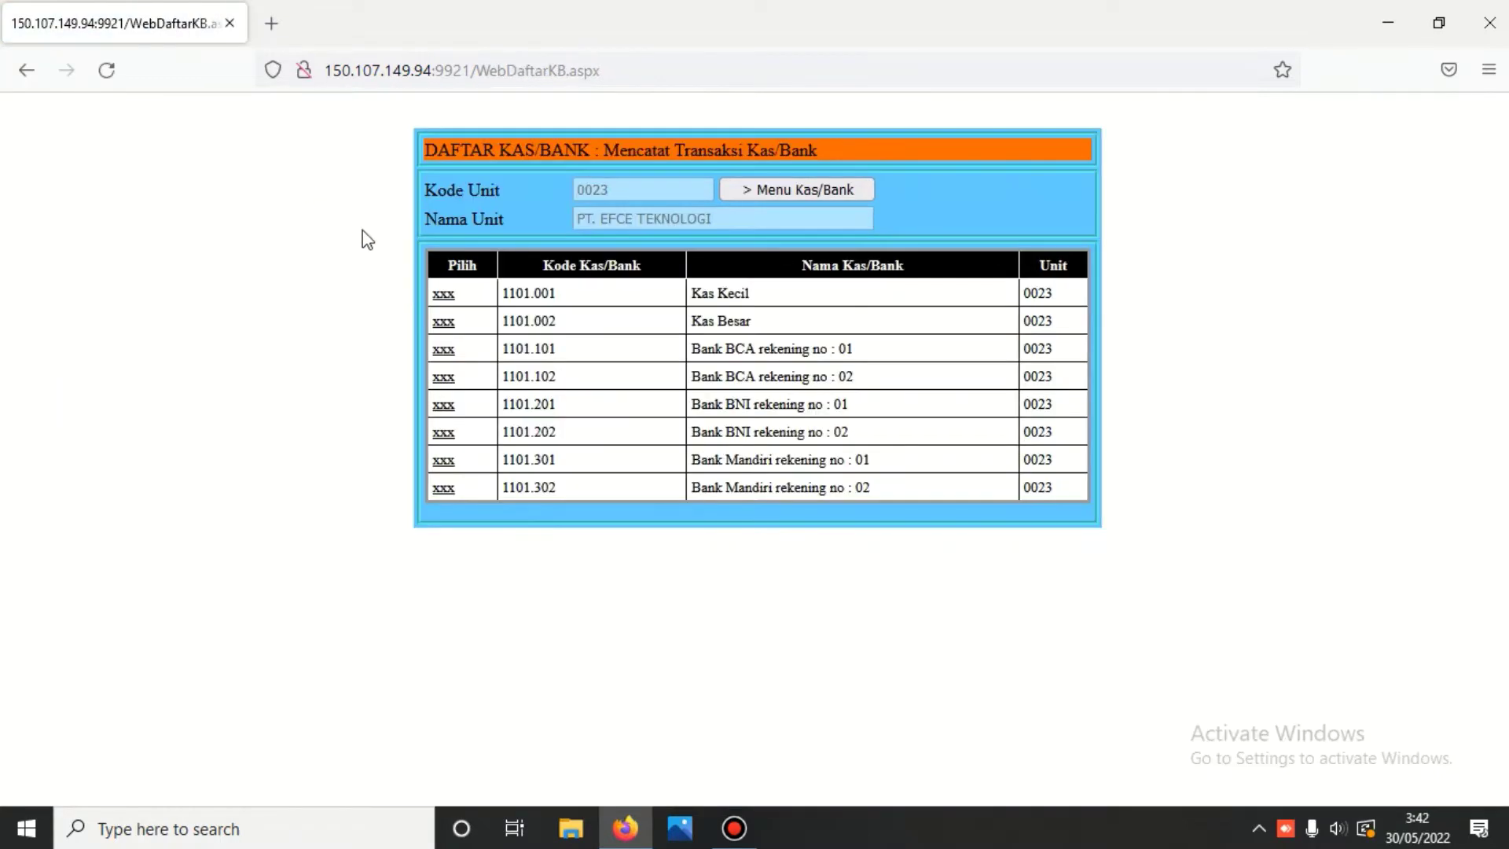
- Switch to Kas Besar 1101.002 and start receipt voucher KD002.220530.01 dated 30/05/2022
{"action": "left_click", "coordinate": [450, 323]}
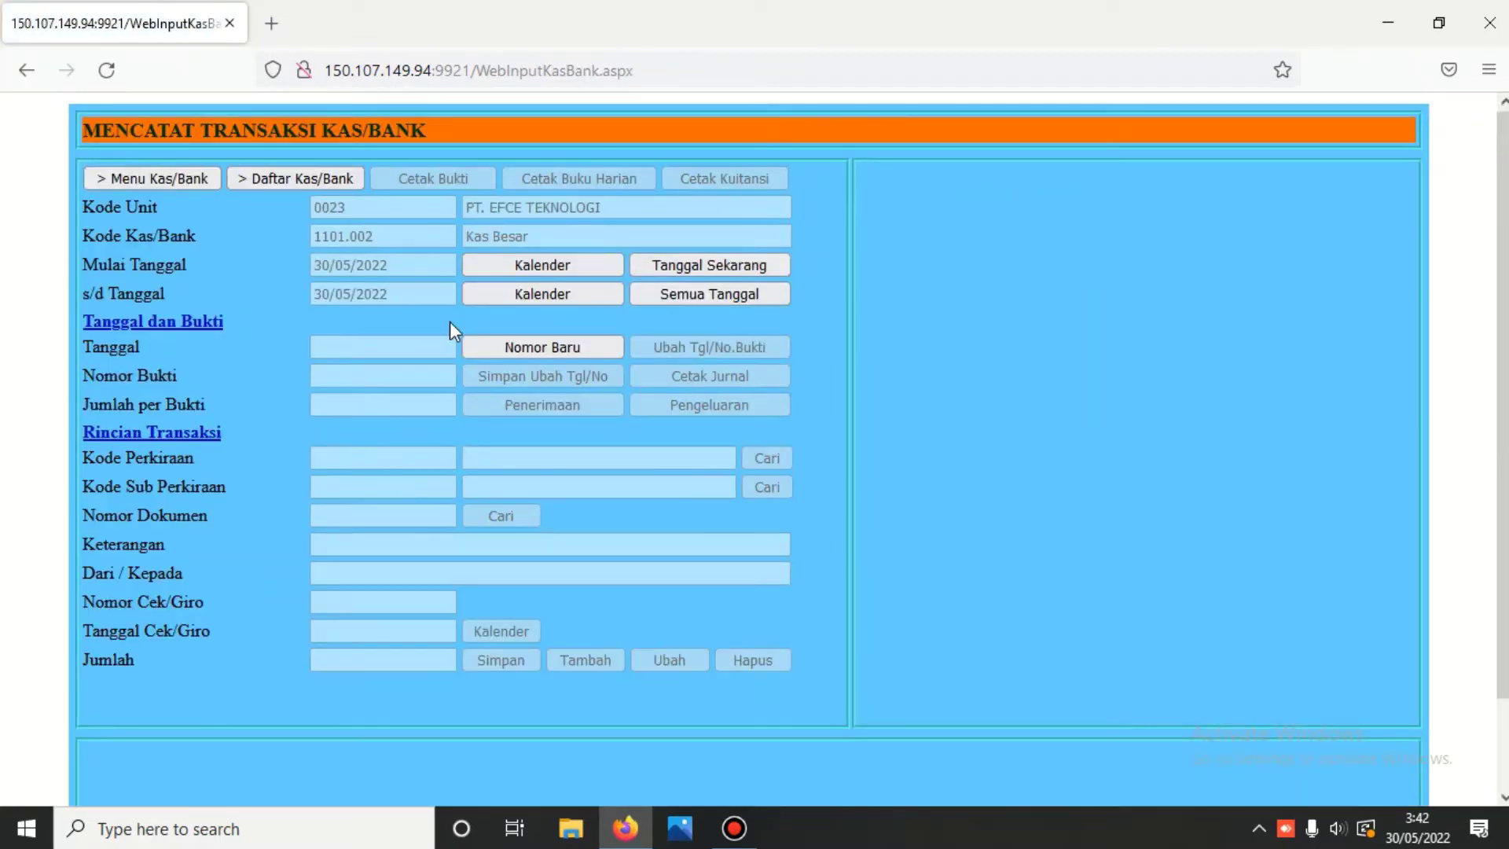
{"action": "left_click", "coordinate": [556, 346]}
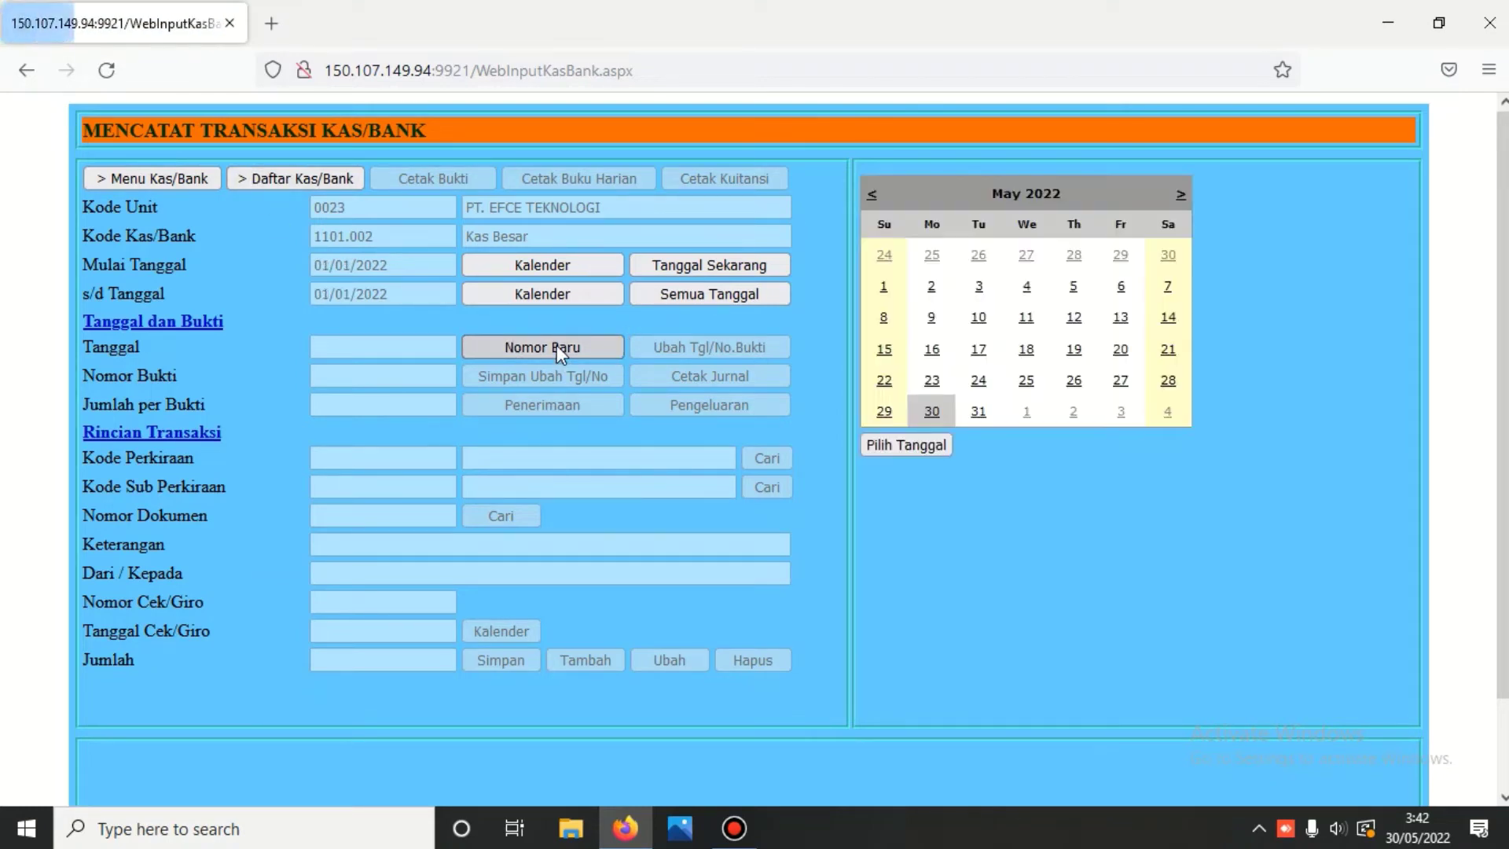
{"action": "left_click", "coordinate": [931, 412]}
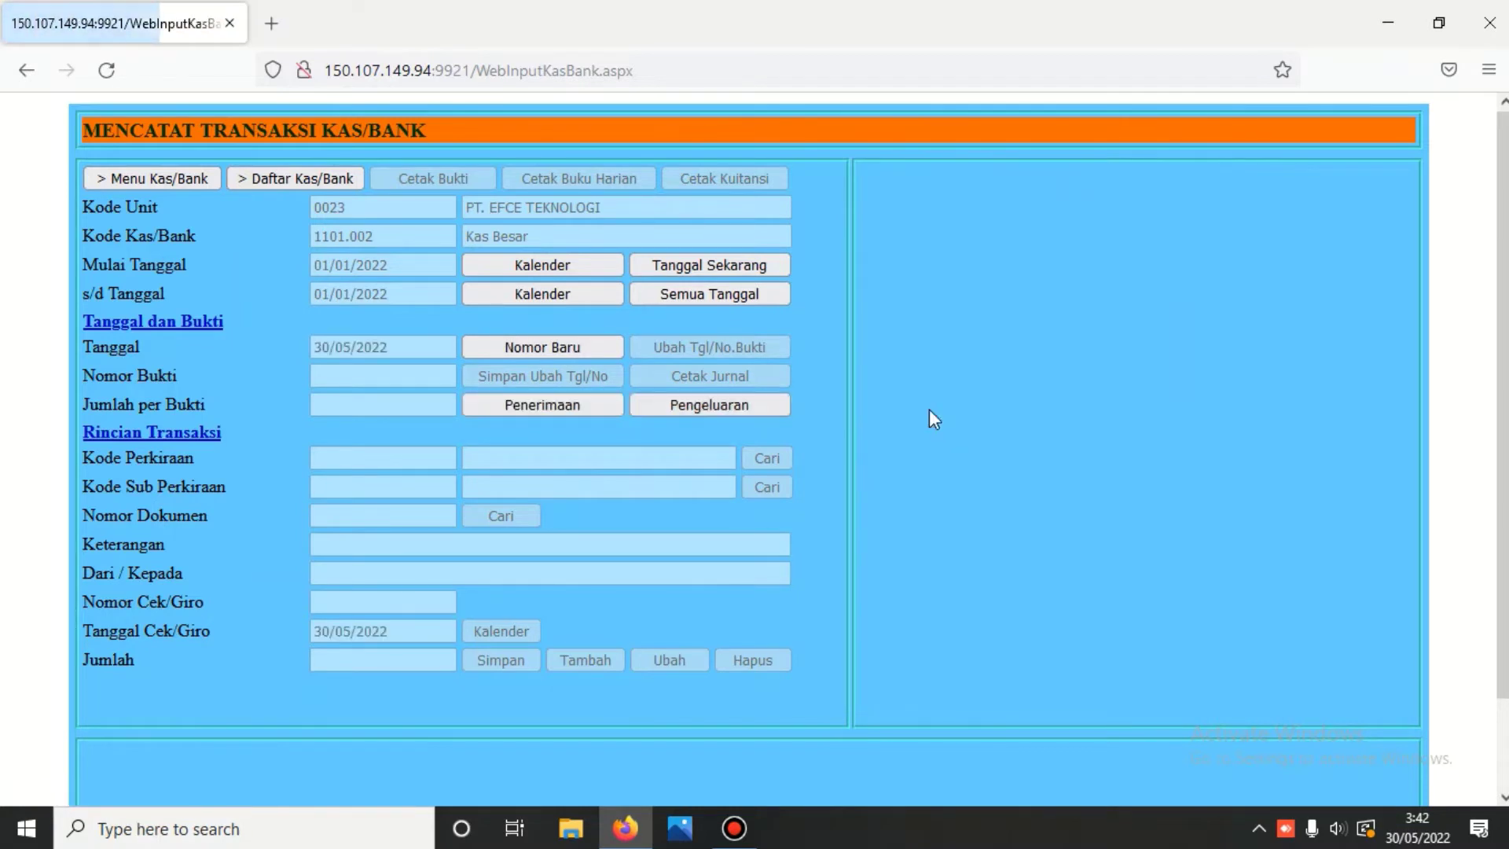
{"action": "left_click", "coordinate": [568, 404]}
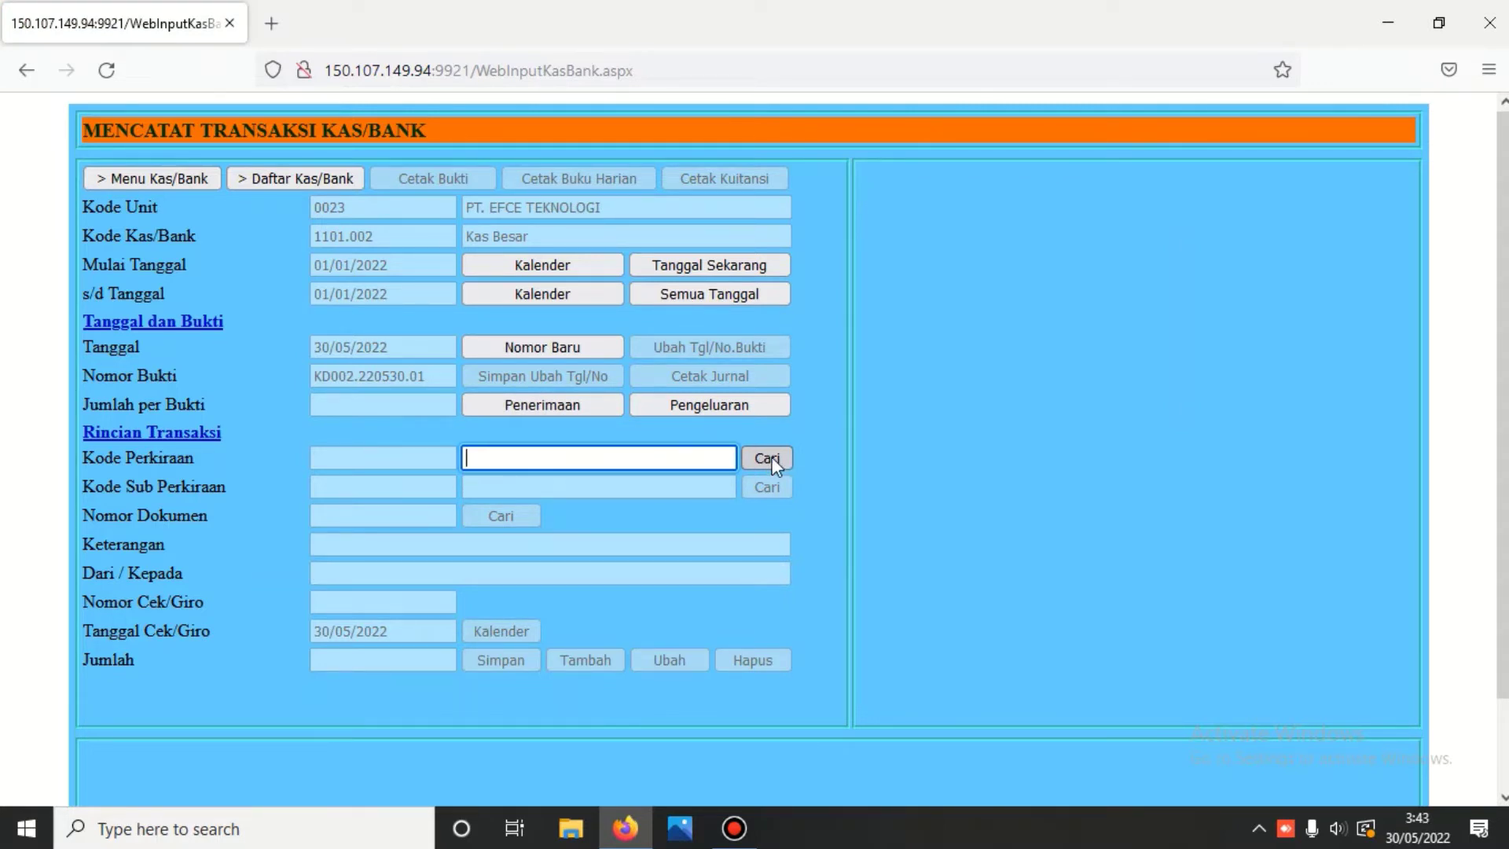
- Set account 3101.001 paid-in capital with the description 'Saldo Awal'
{"action": "type", "text": "31"}
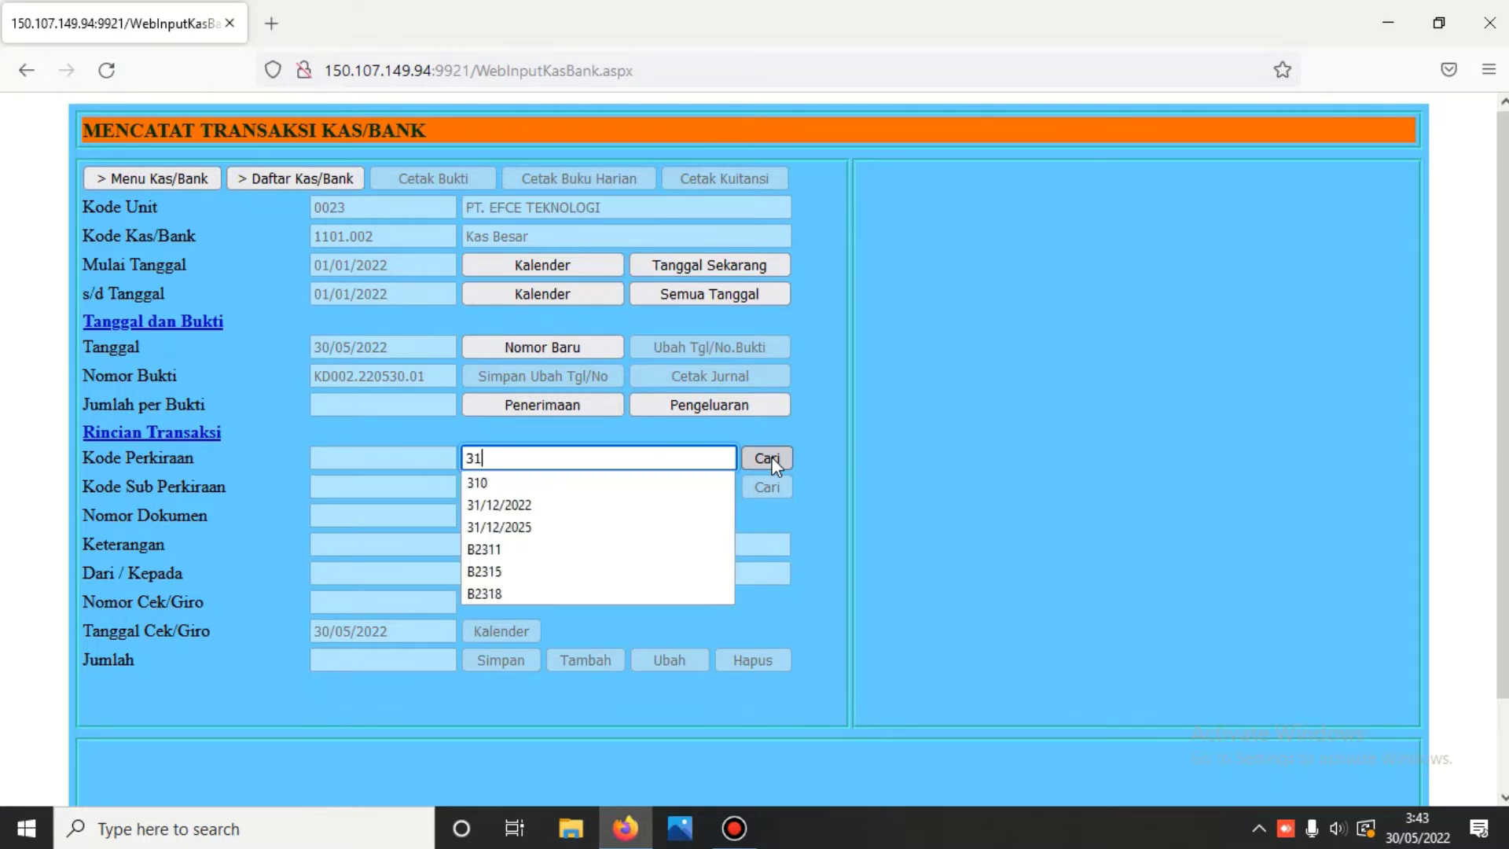
{"action": "left_click", "coordinate": [772, 455]}
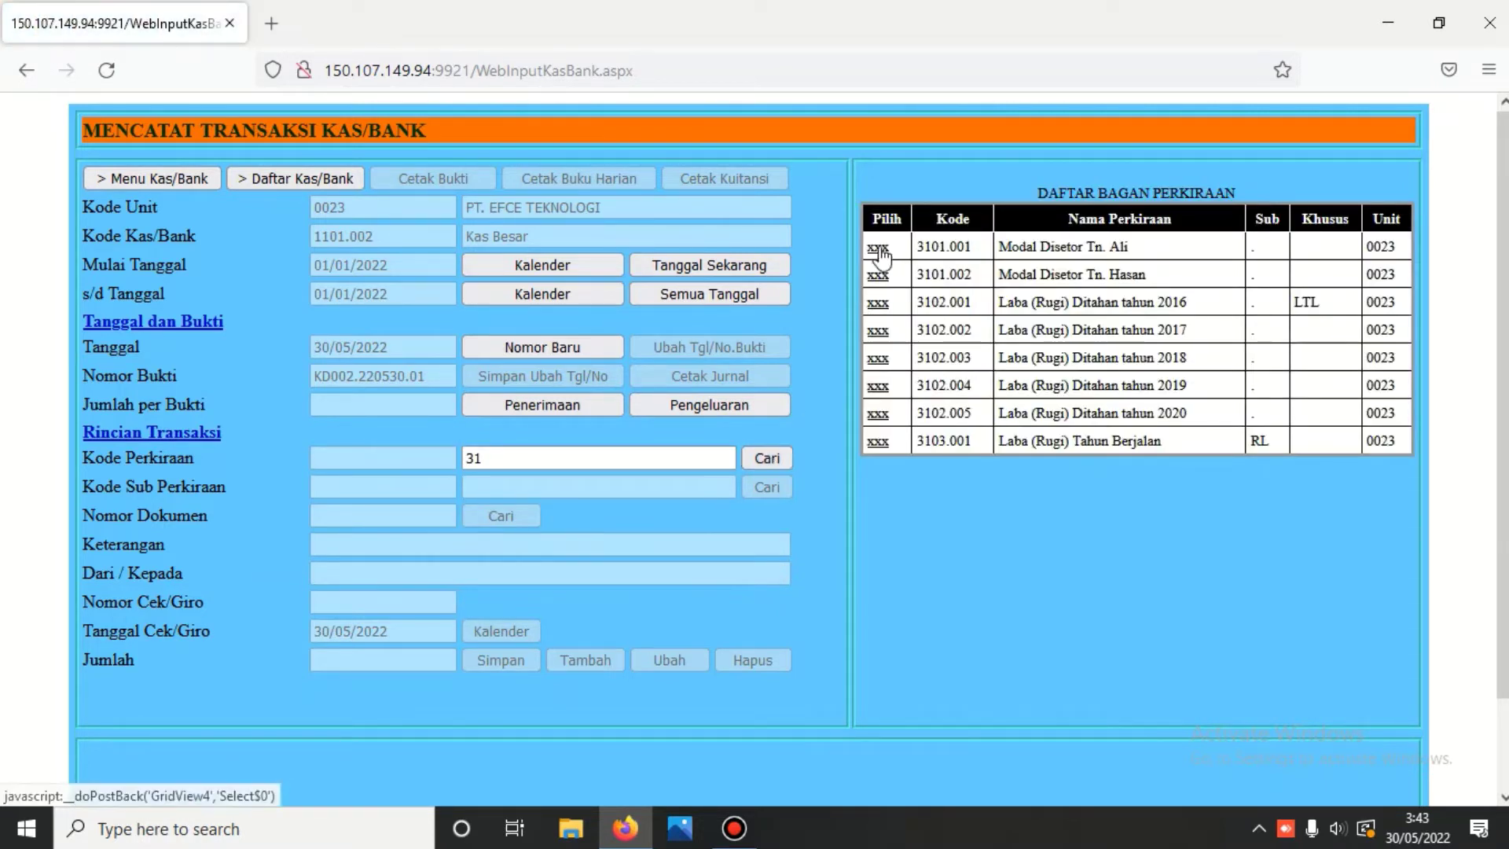
{"action": "left_click", "coordinate": [878, 248]}
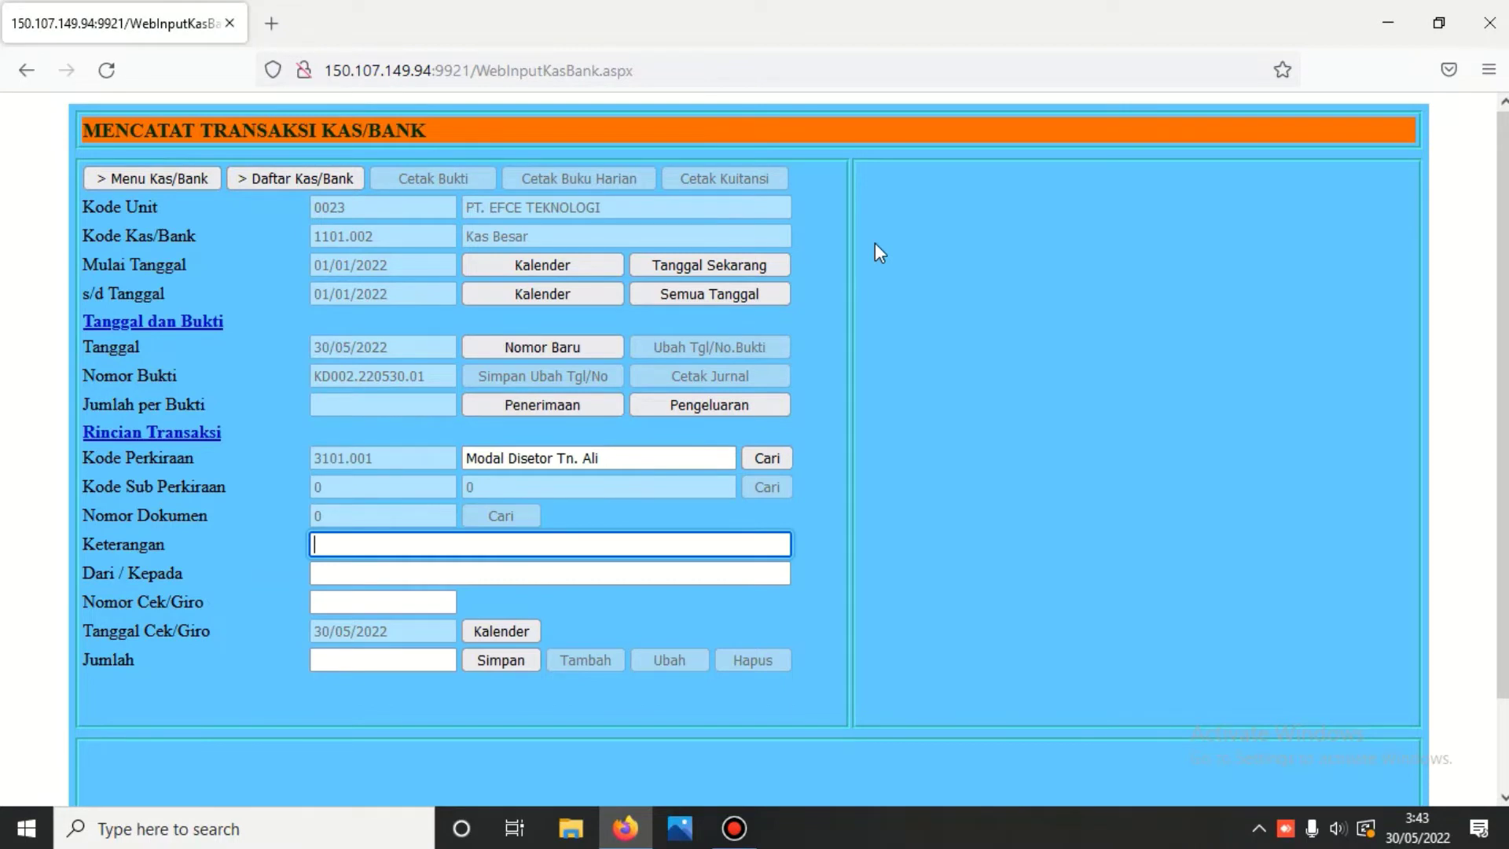
{"action": "type", "text": "SA"}
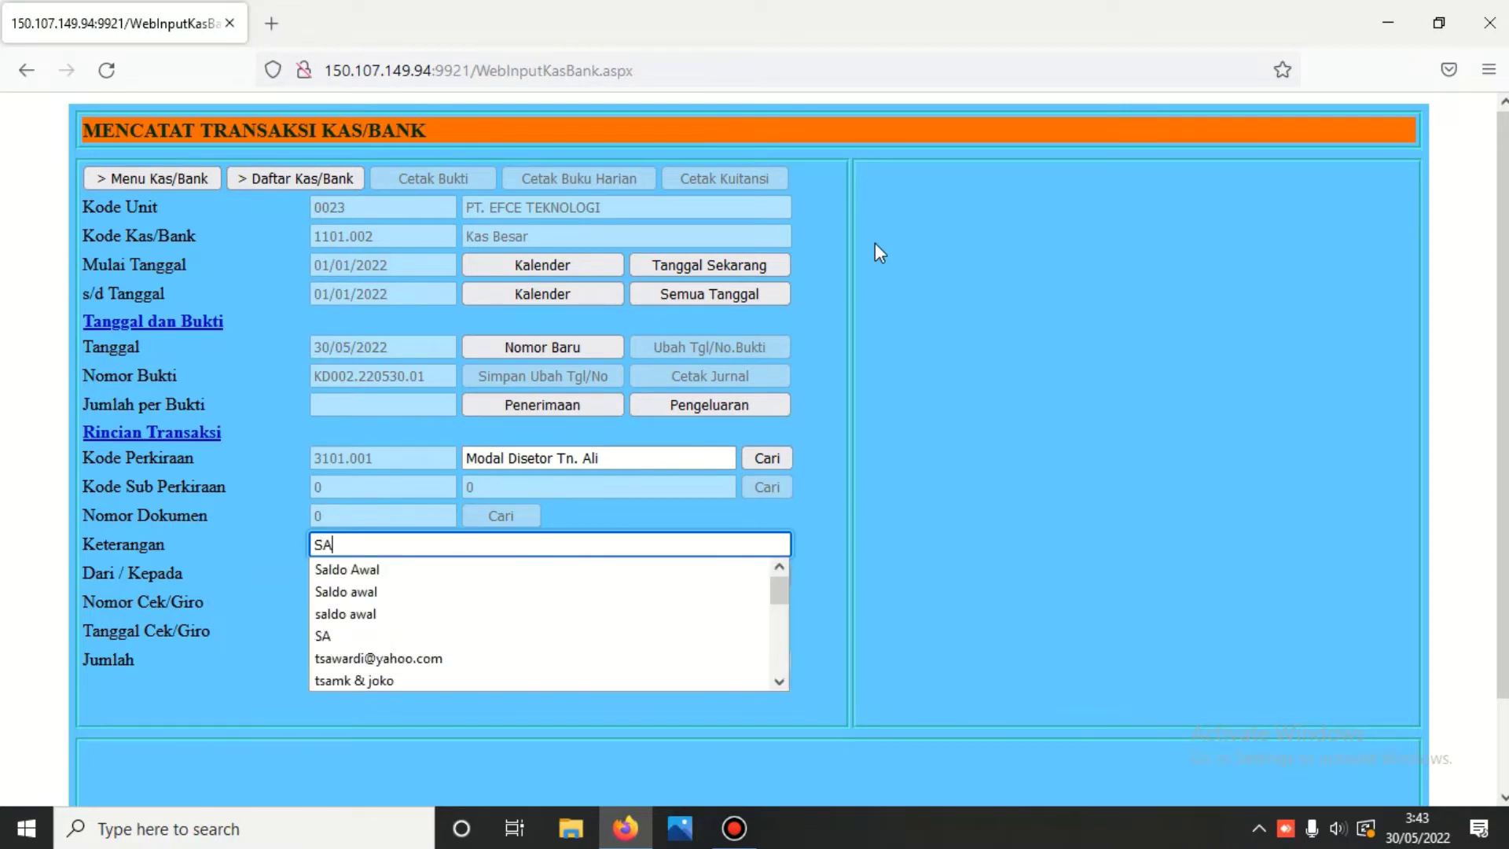
{"action": "key", "text": "Escape"}
{"action": "type", "text": "a"}
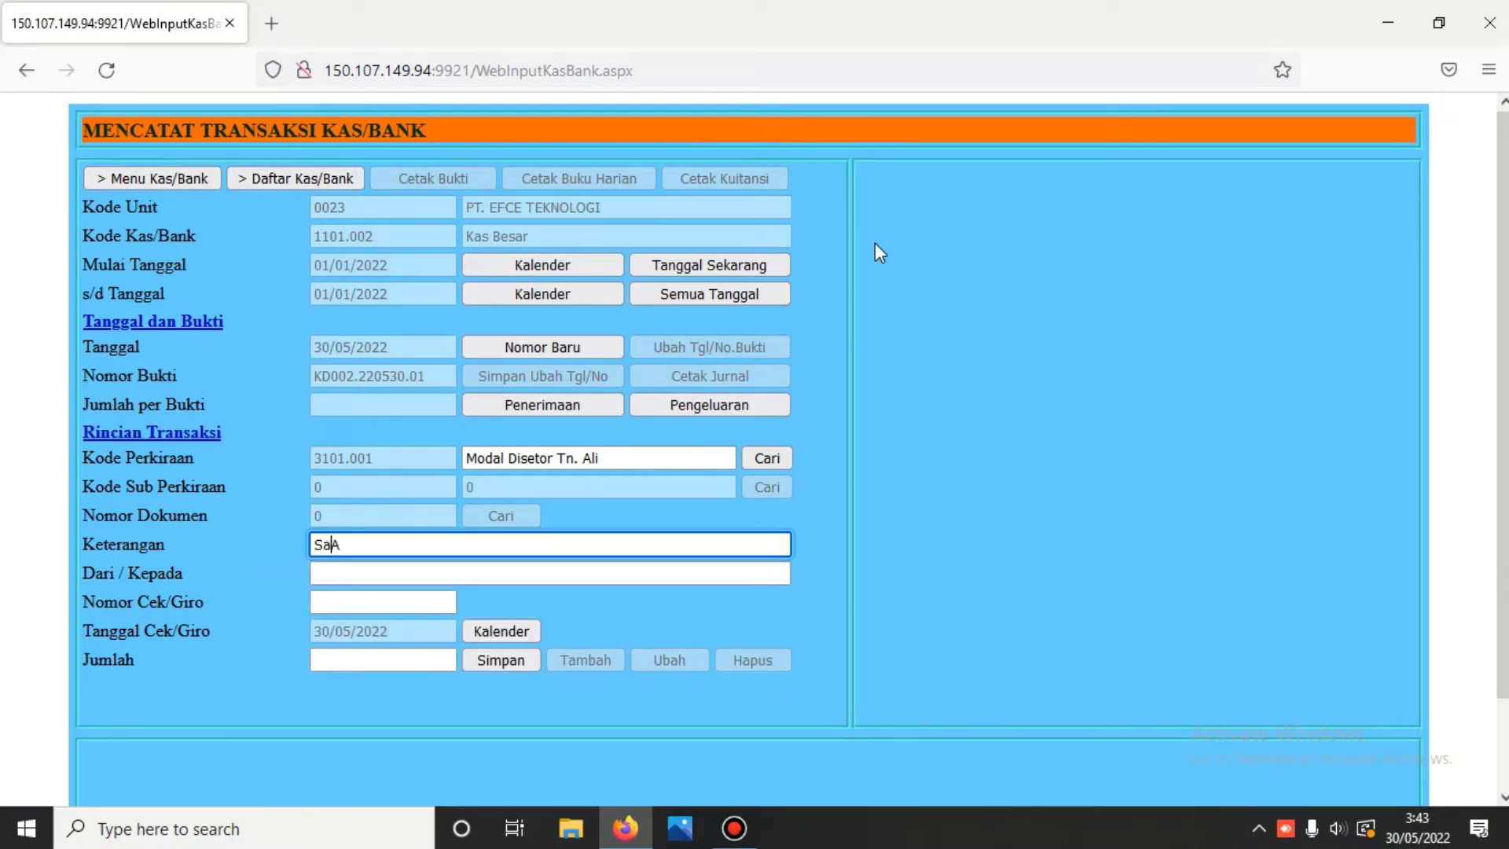
{"action": "type", "text": "ldo"}
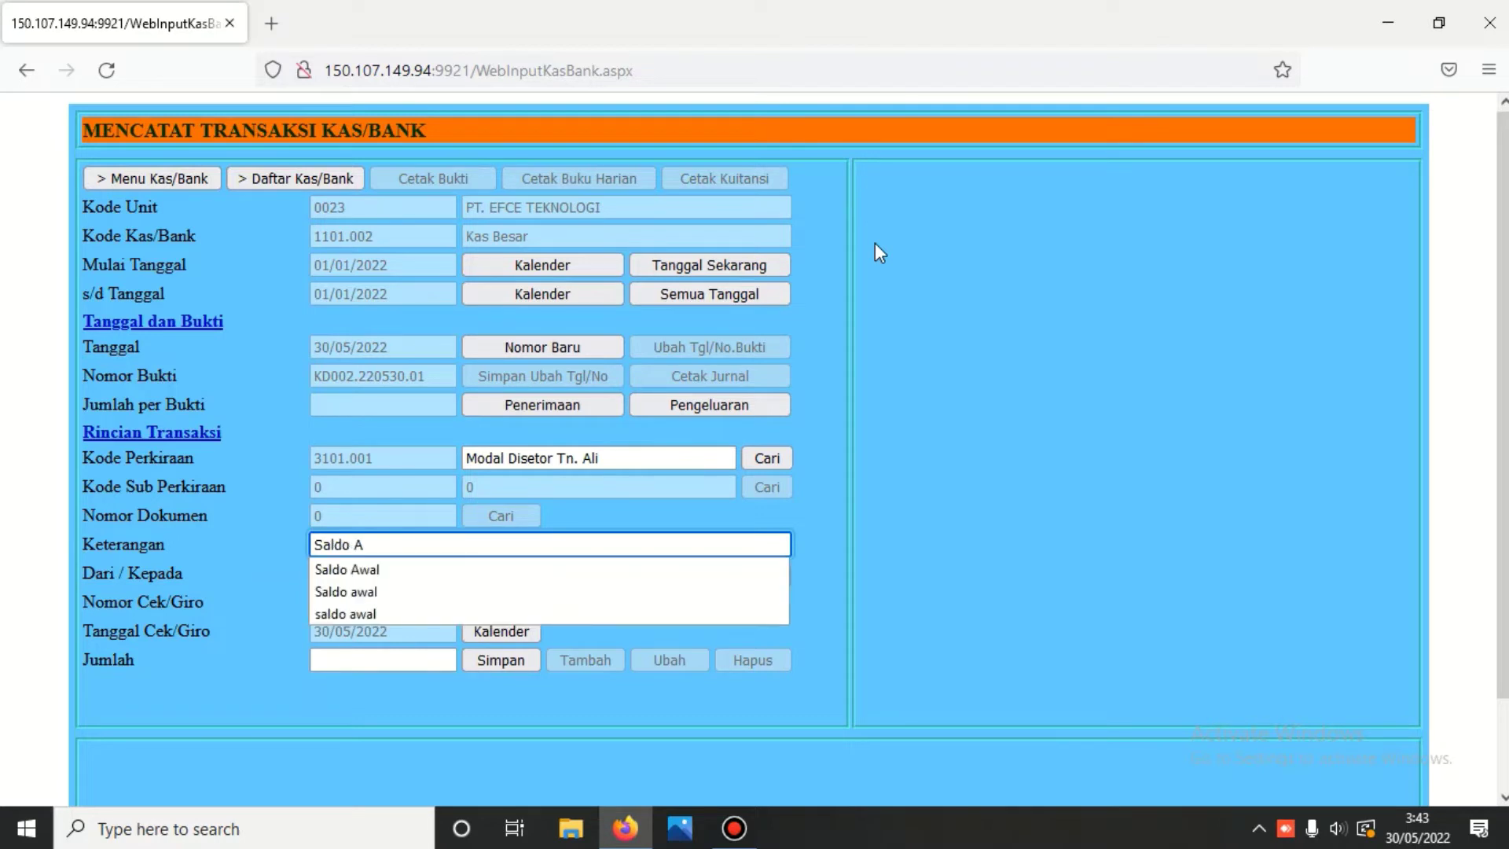
{"action": "key", "text": "Escape"}
{"action": "type", "text": "wak"}
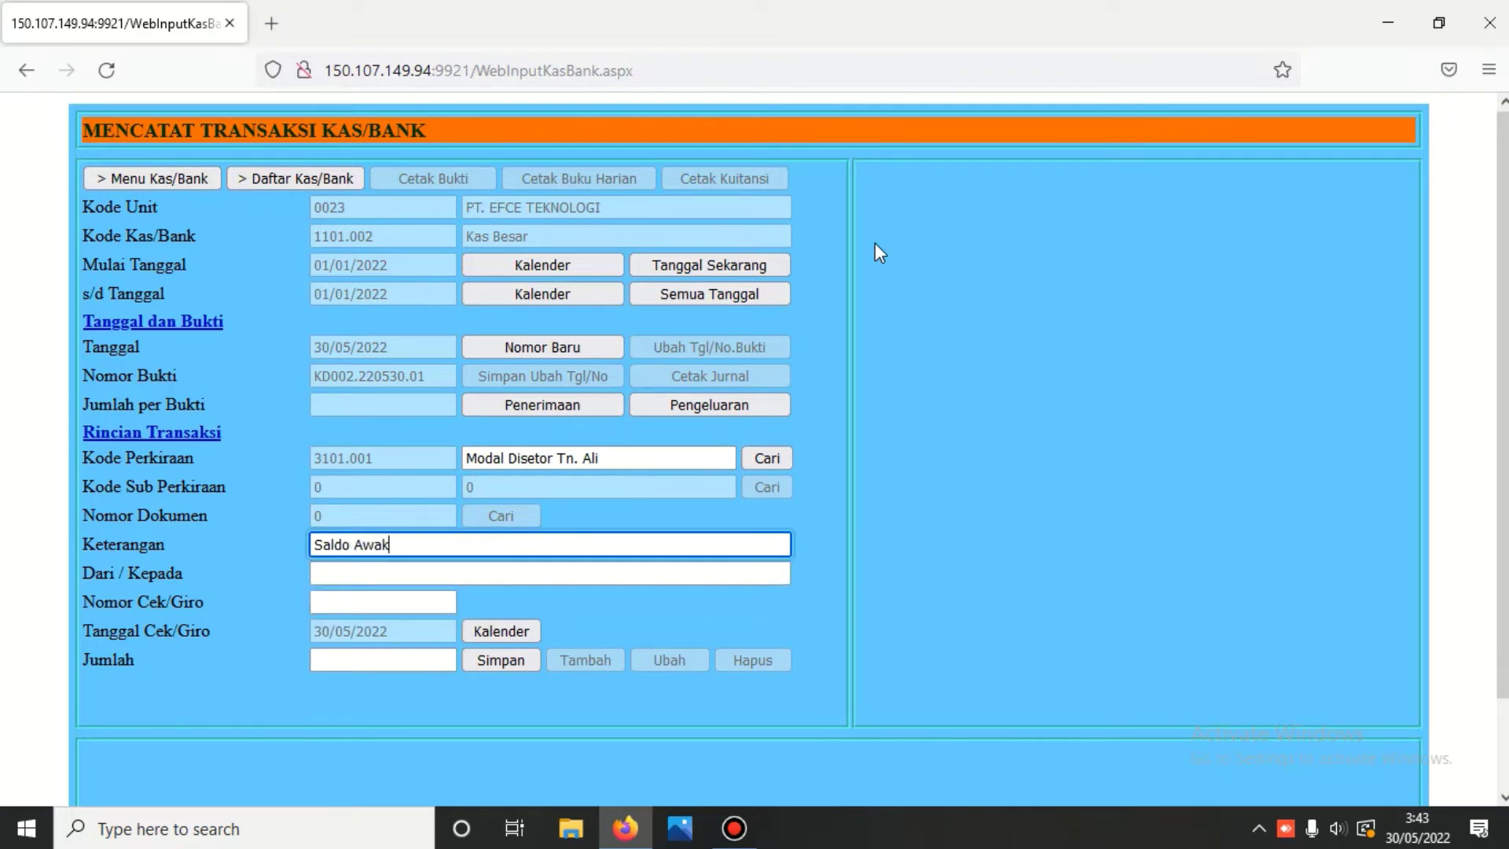
{"action": "key", "text": "BackSpace"}
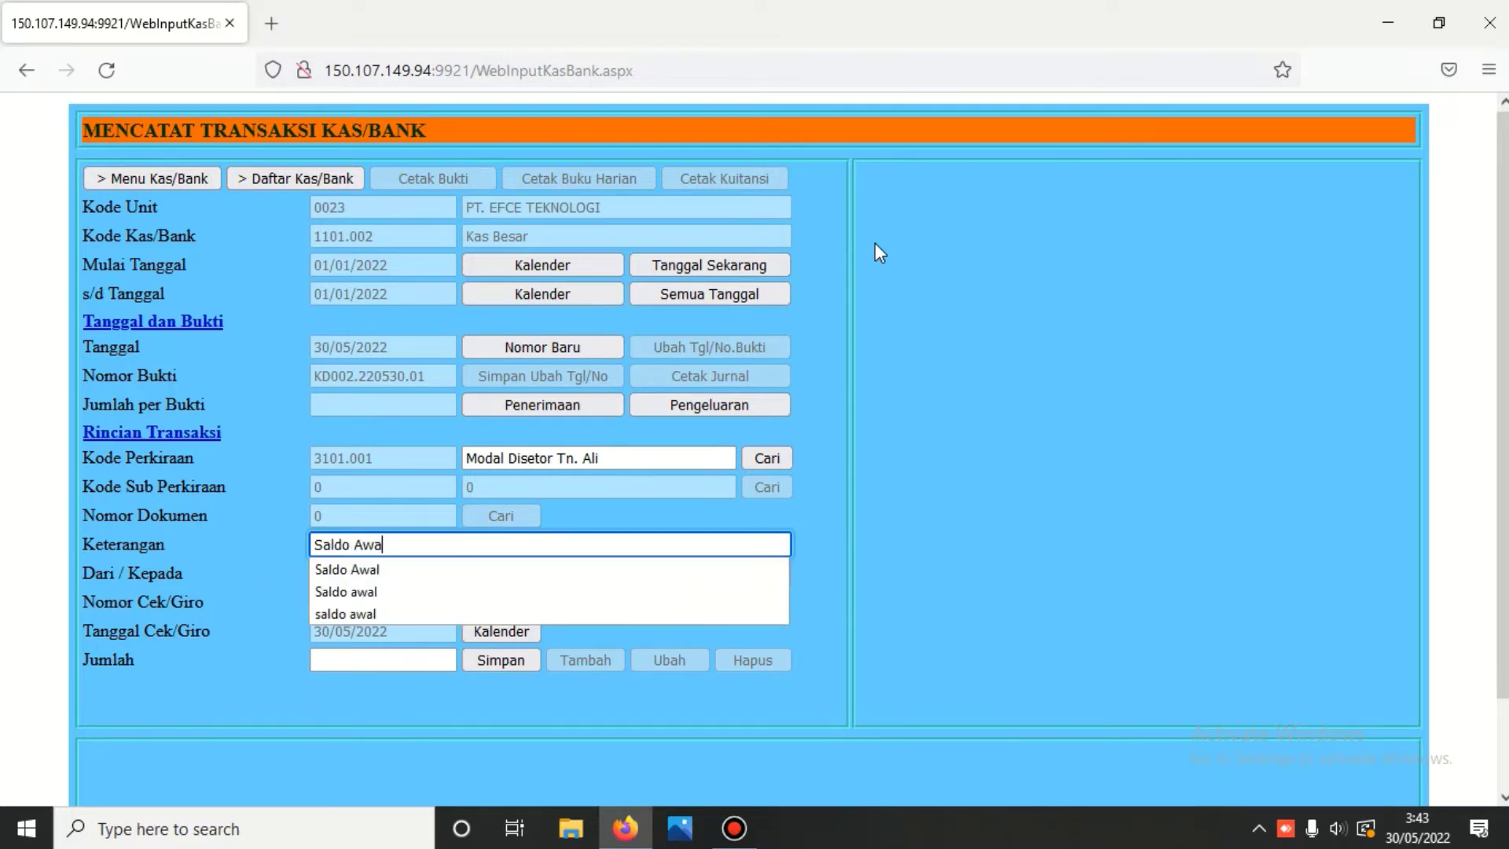
{"action": "type", "text": "l"}
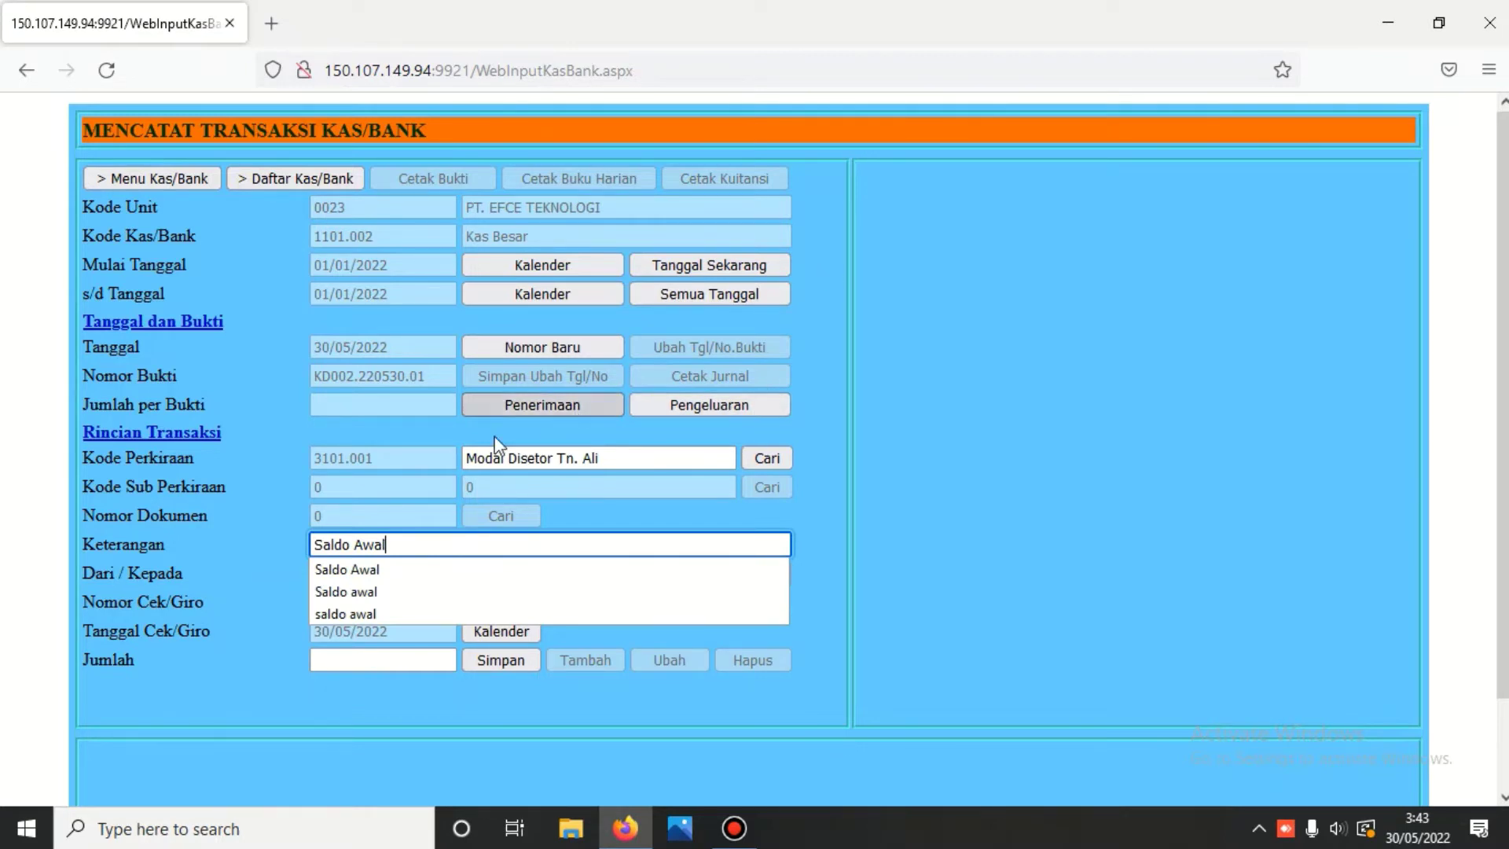
{"action": "left_click", "coordinate": [453, 541]}
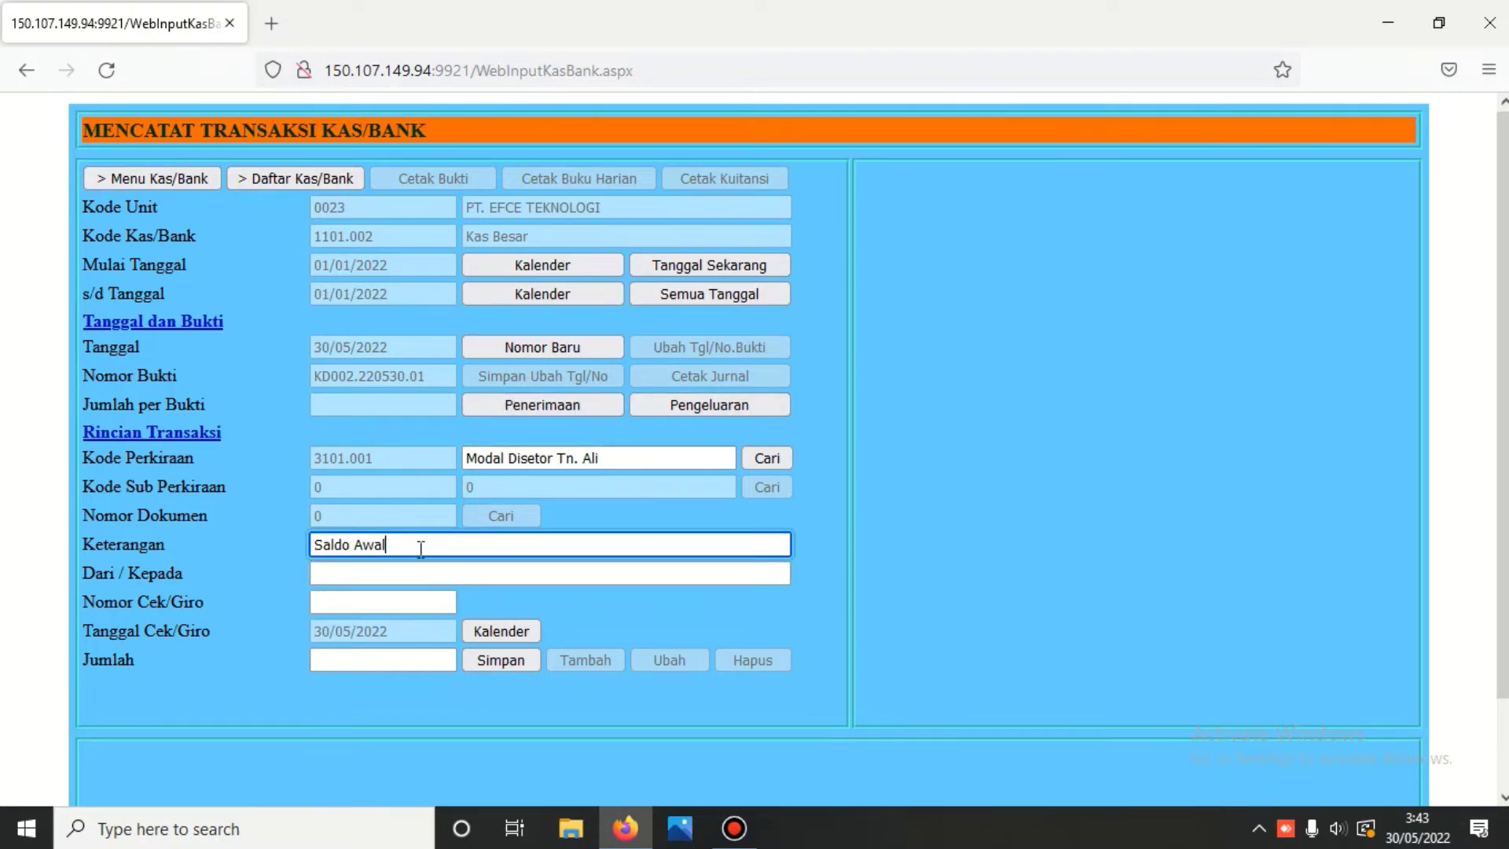
- Copy 'Saldo Awal' into Dari/Kepada, enter amount 10000000, and save the entry
{"action": "left_click_drag", "start_coordinate": [418, 548], "coordinate": [249, 557]}
{"action": "key", "text": "ctrl+c"}
{"action": "right_click", "coordinate": [360, 546]}
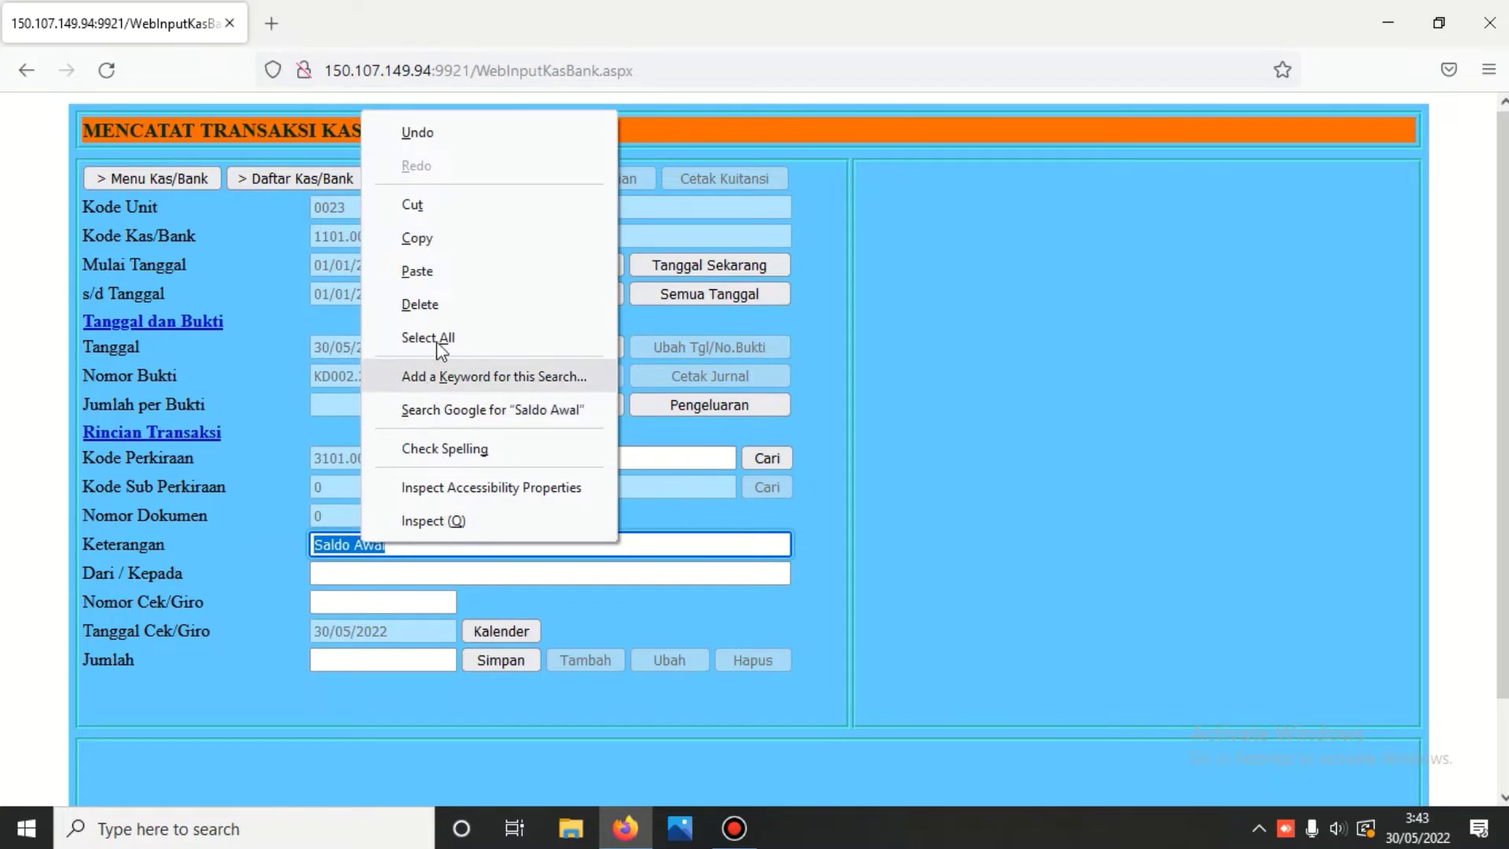
{"action": "left_click", "coordinate": [417, 234]}
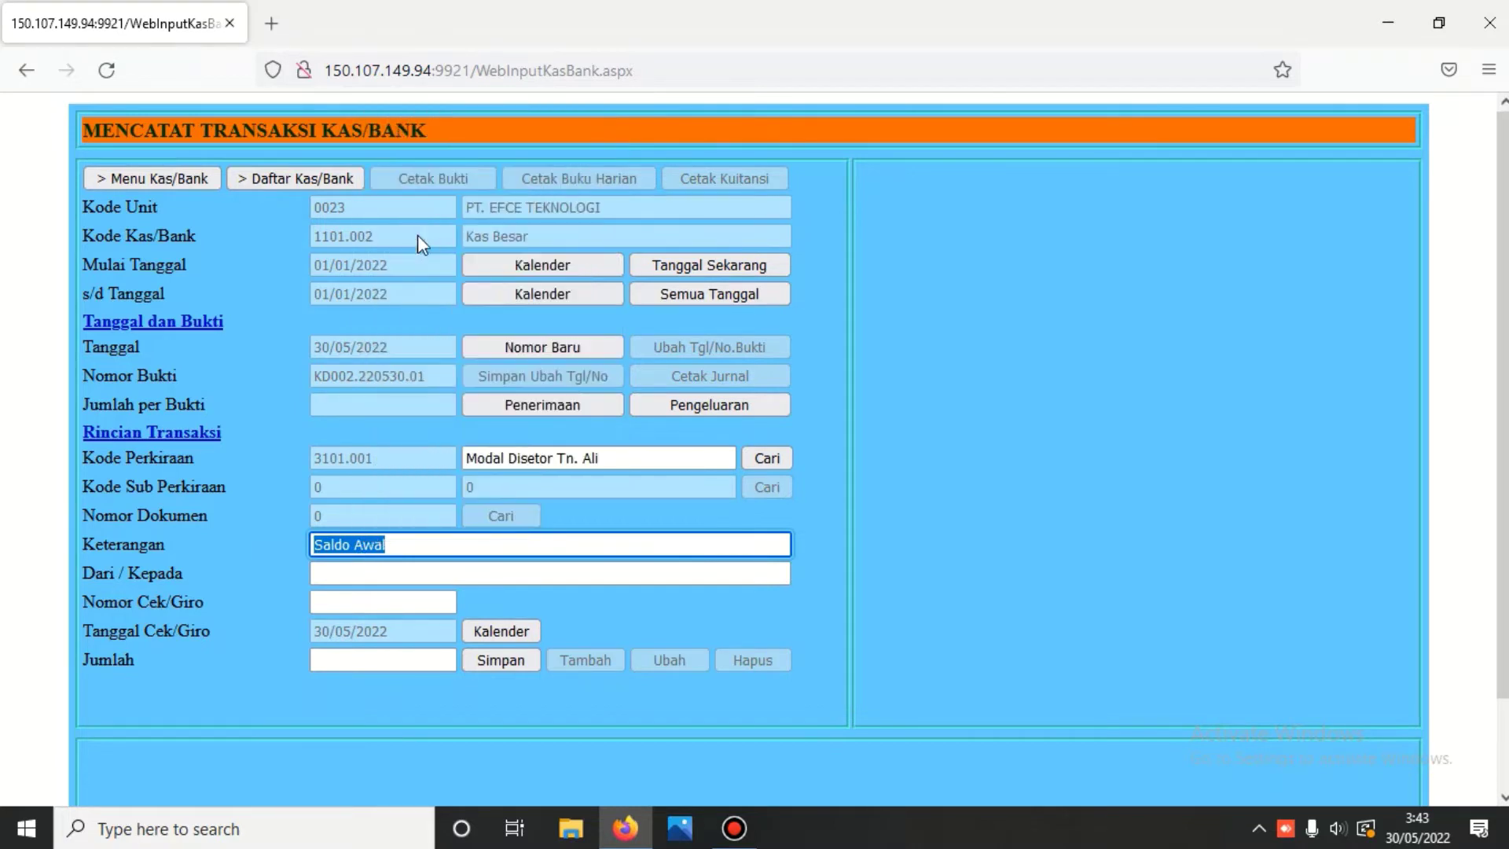
{"action": "left_click", "coordinate": [380, 573]}
{"action": "right_click", "coordinate": [382, 573]}
{"action": "left_click", "coordinate": [437, 335]}
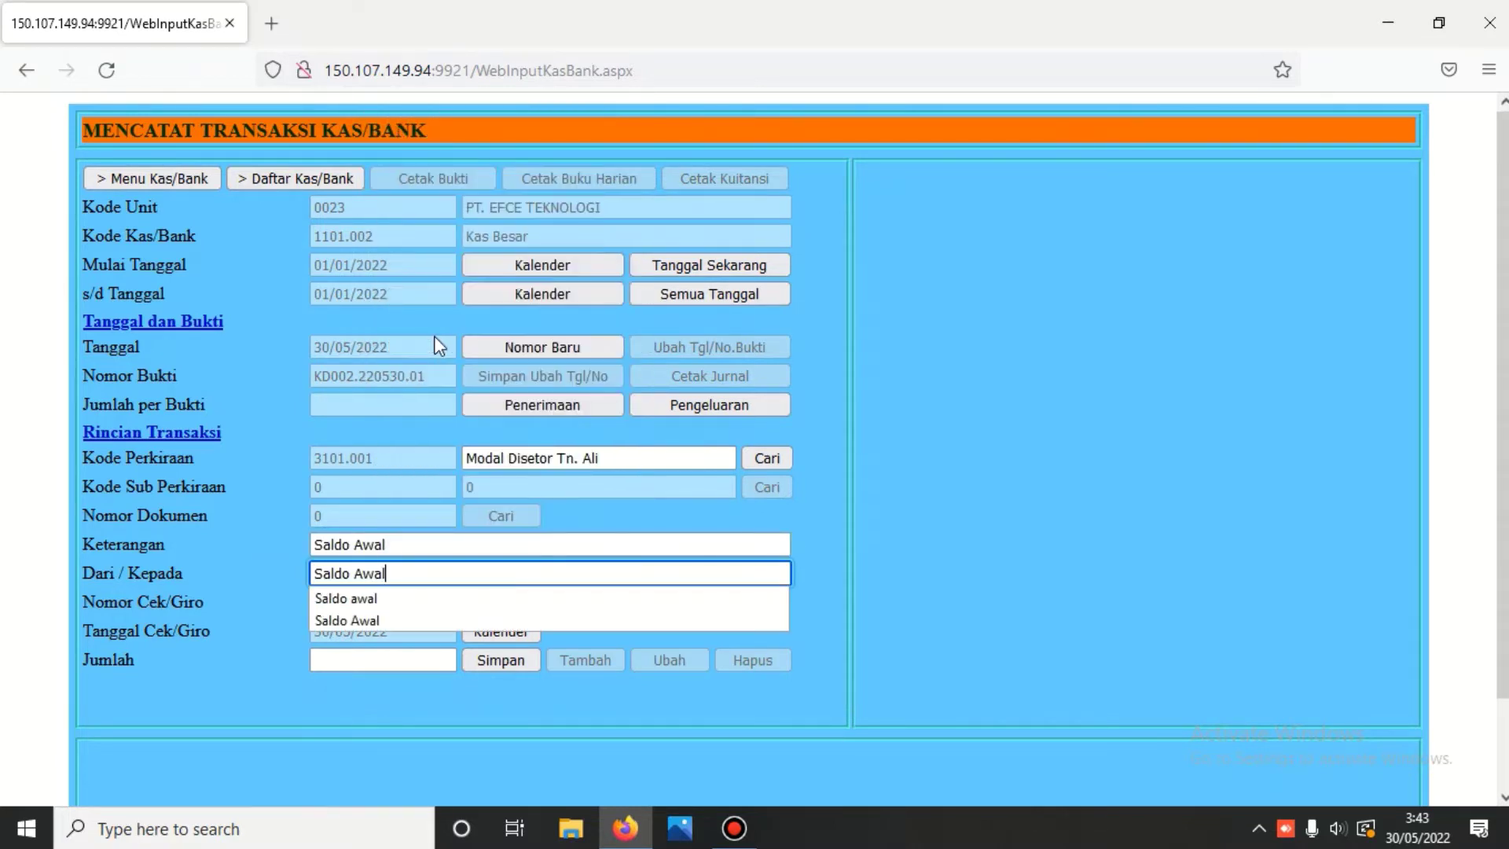
{"action": "left_click", "coordinate": [401, 660]}
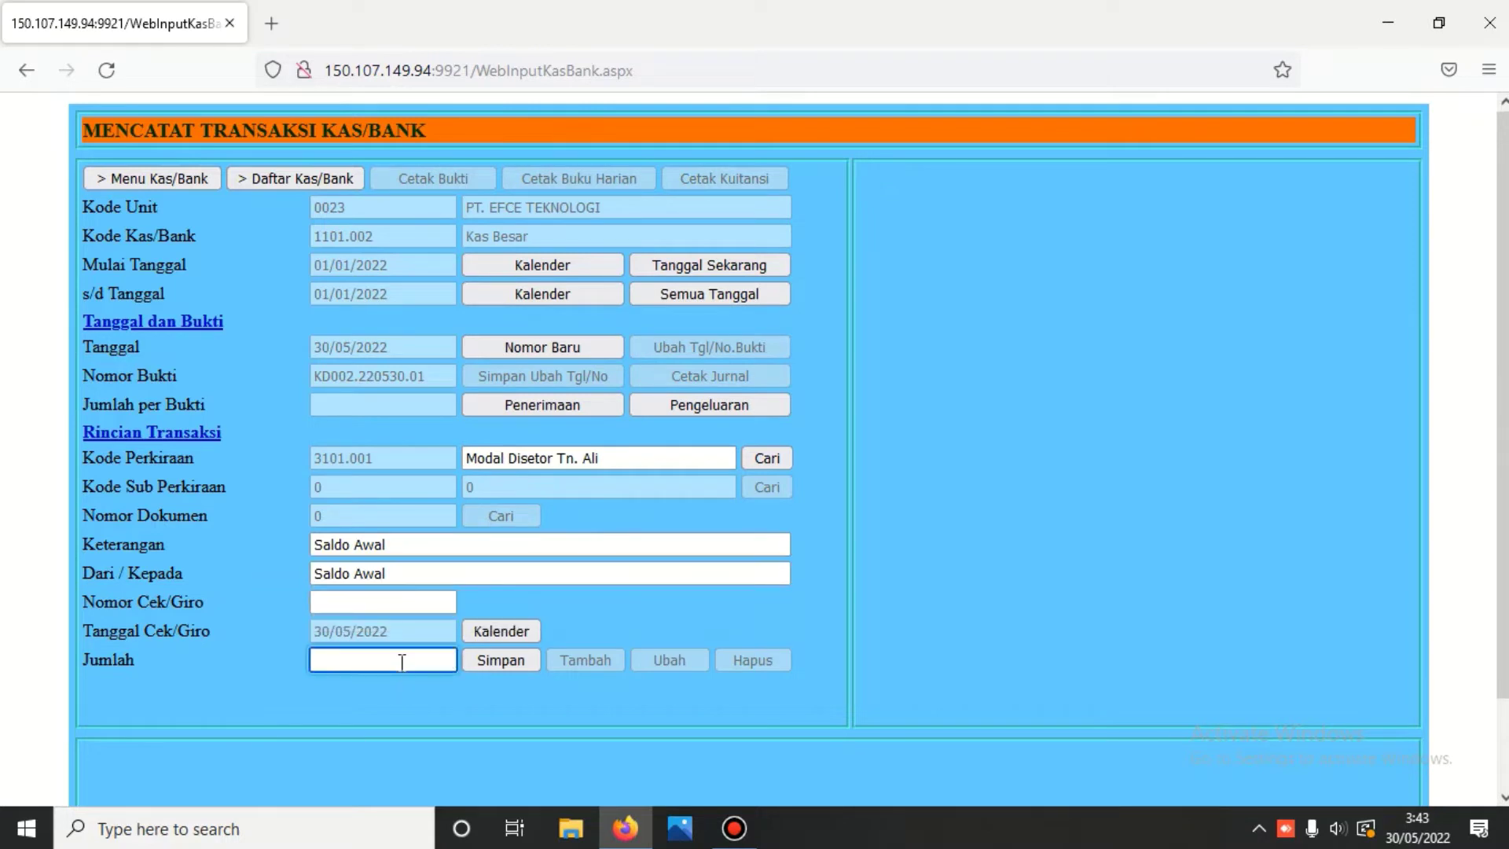
{"action": "type", "text": "100"}
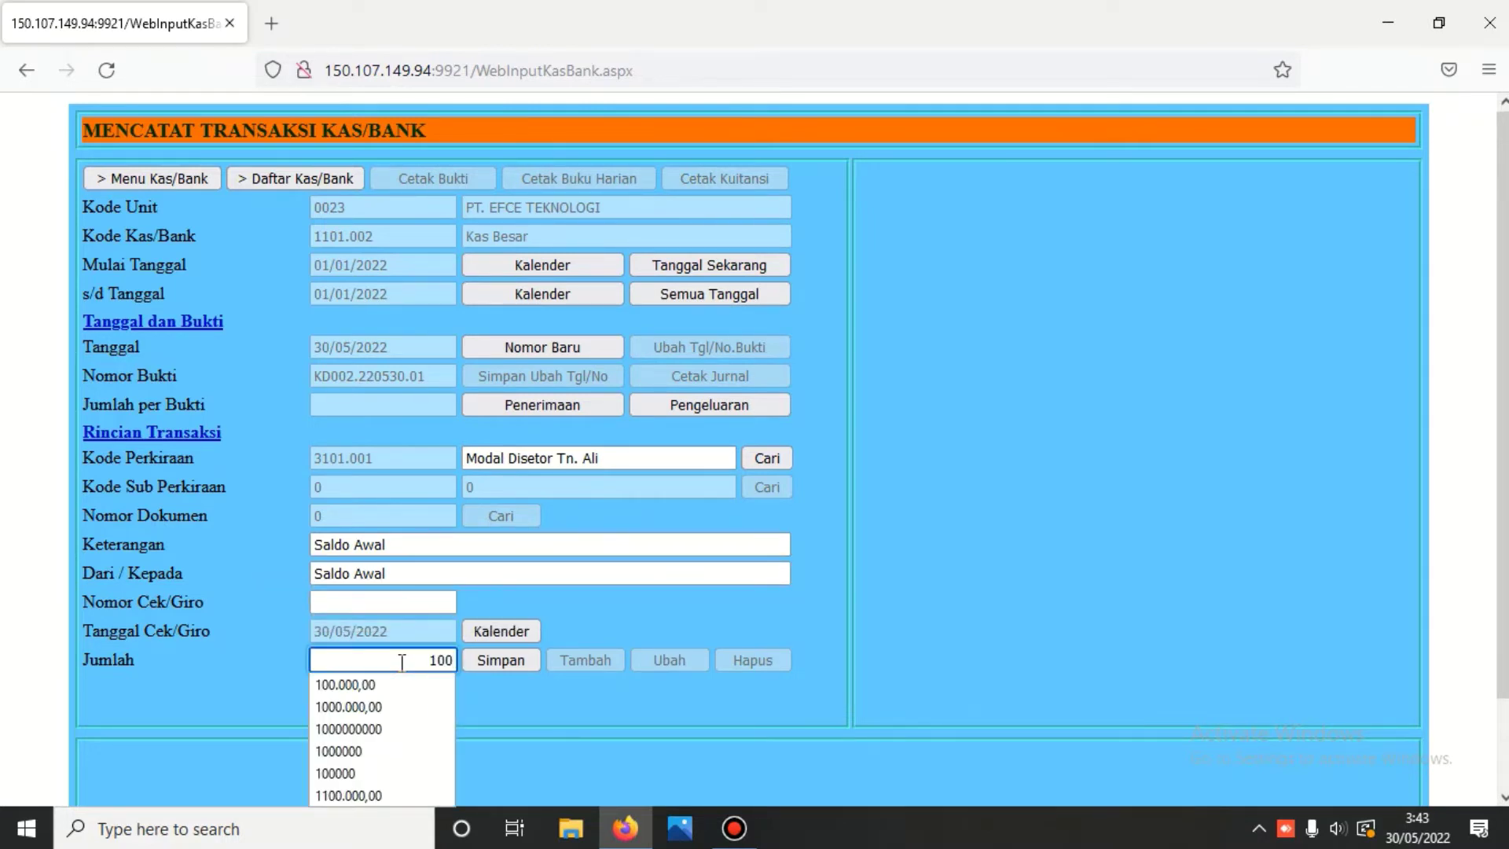
{"action": "type", "text": "00000"}
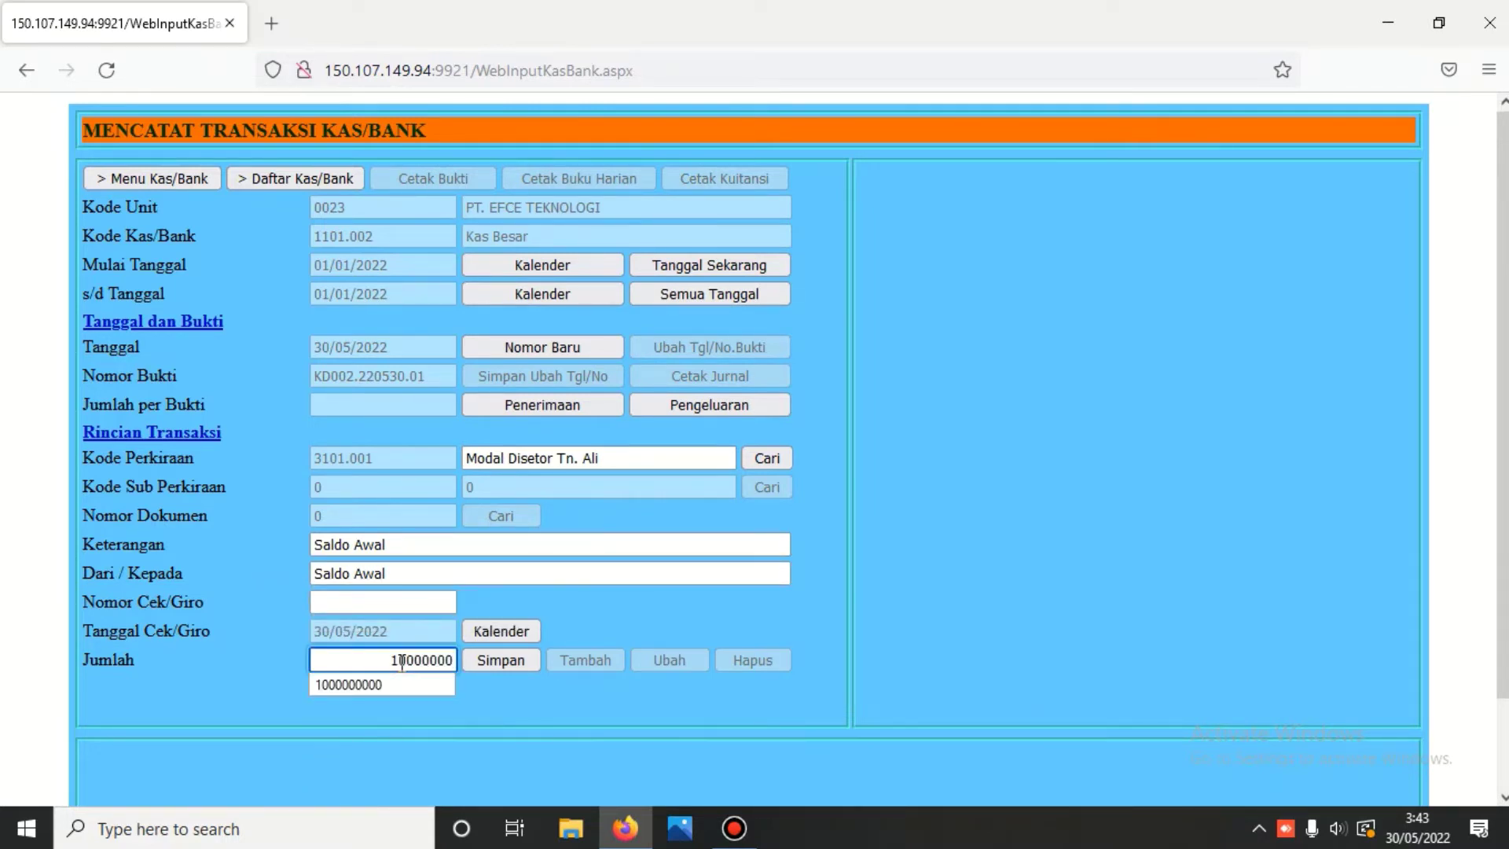
{"action": "left_click", "coordinate": [503, 664]}
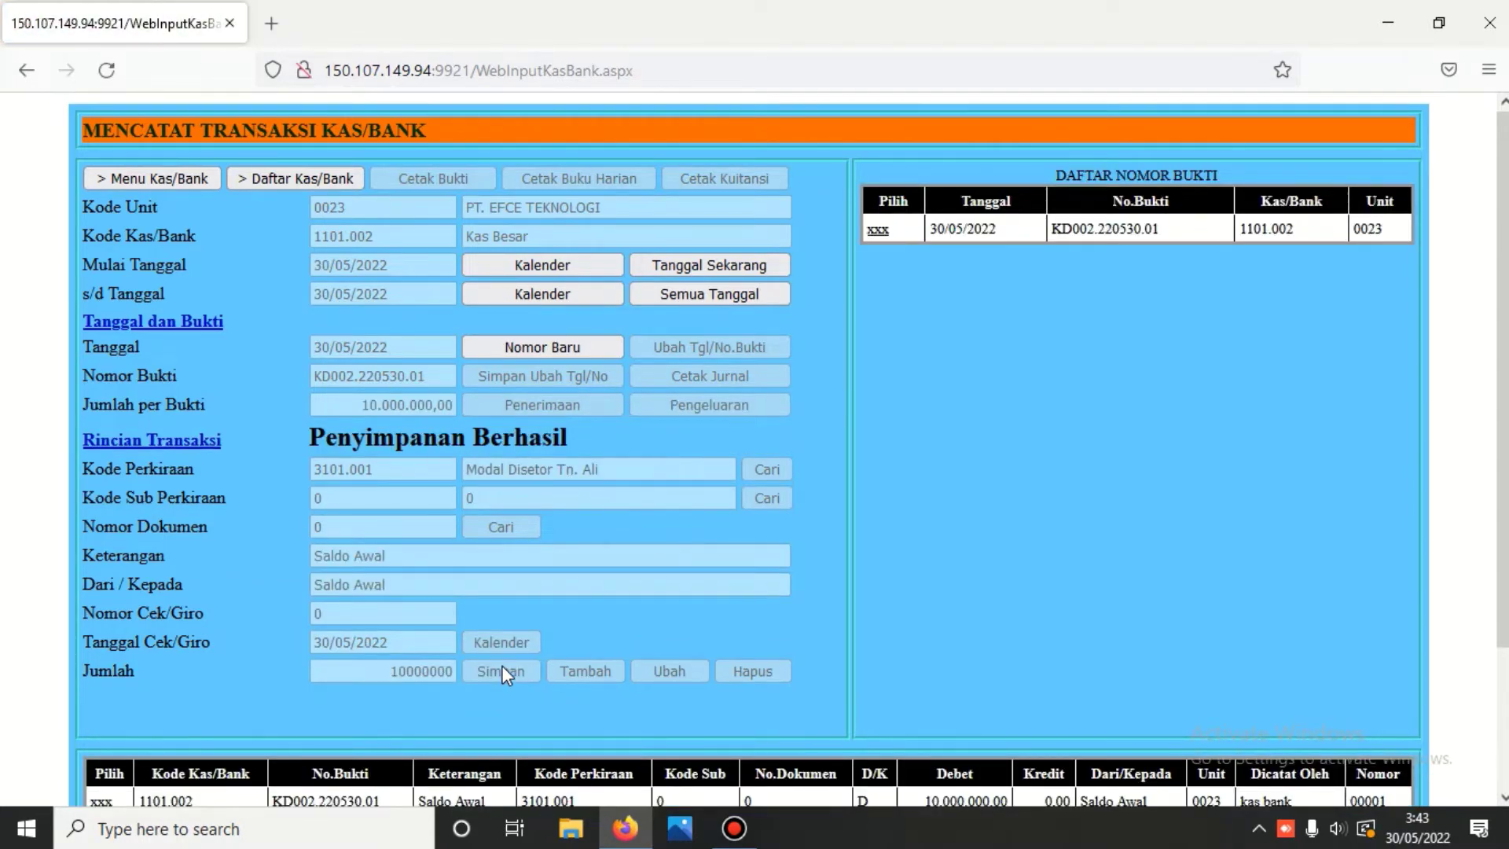
- Print journal voucher KD002.220530.01 for the 10.000.000,00 Saldo Awal entry on account 3101.001
{"action": "scroll", "coordinate": [493, 649], "scroll_direction": "down", "scroll_amount": 3}
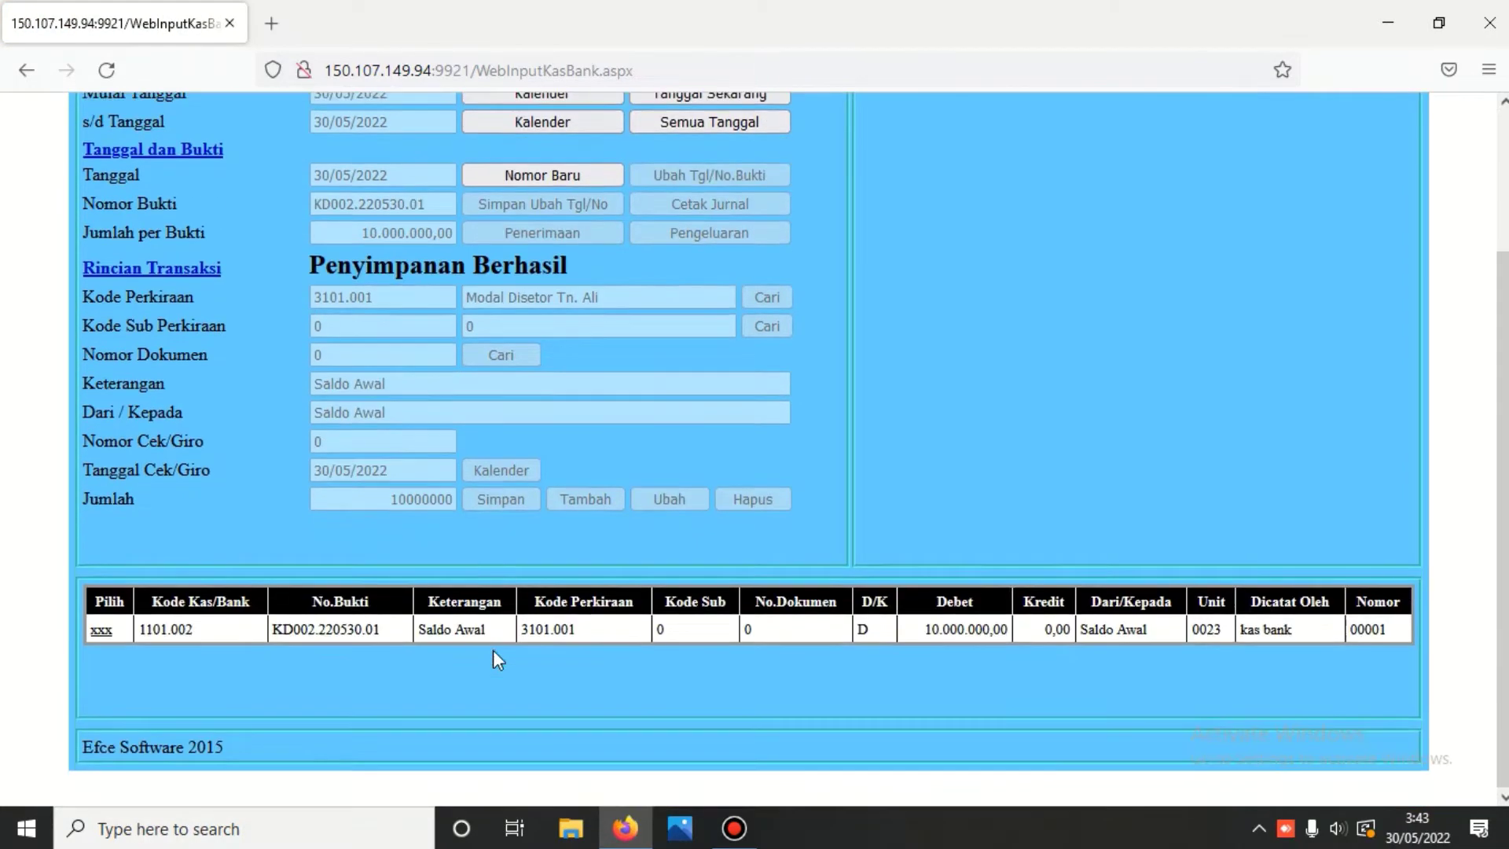
{"action": "left_click", "coordinate": [101, 632]}
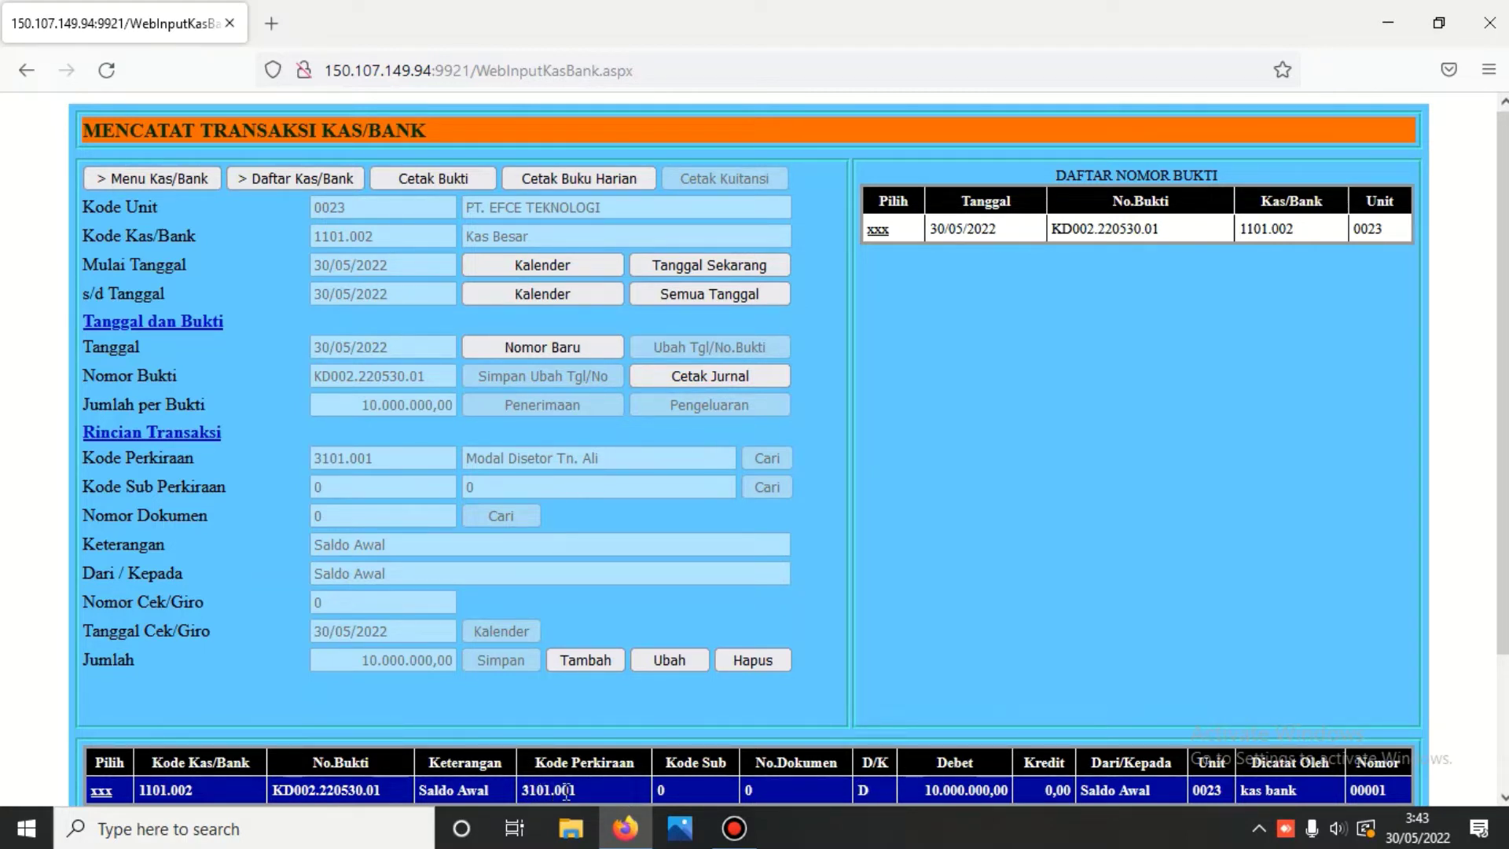
{"action": "left_click", "coordinate": [736, 377]}
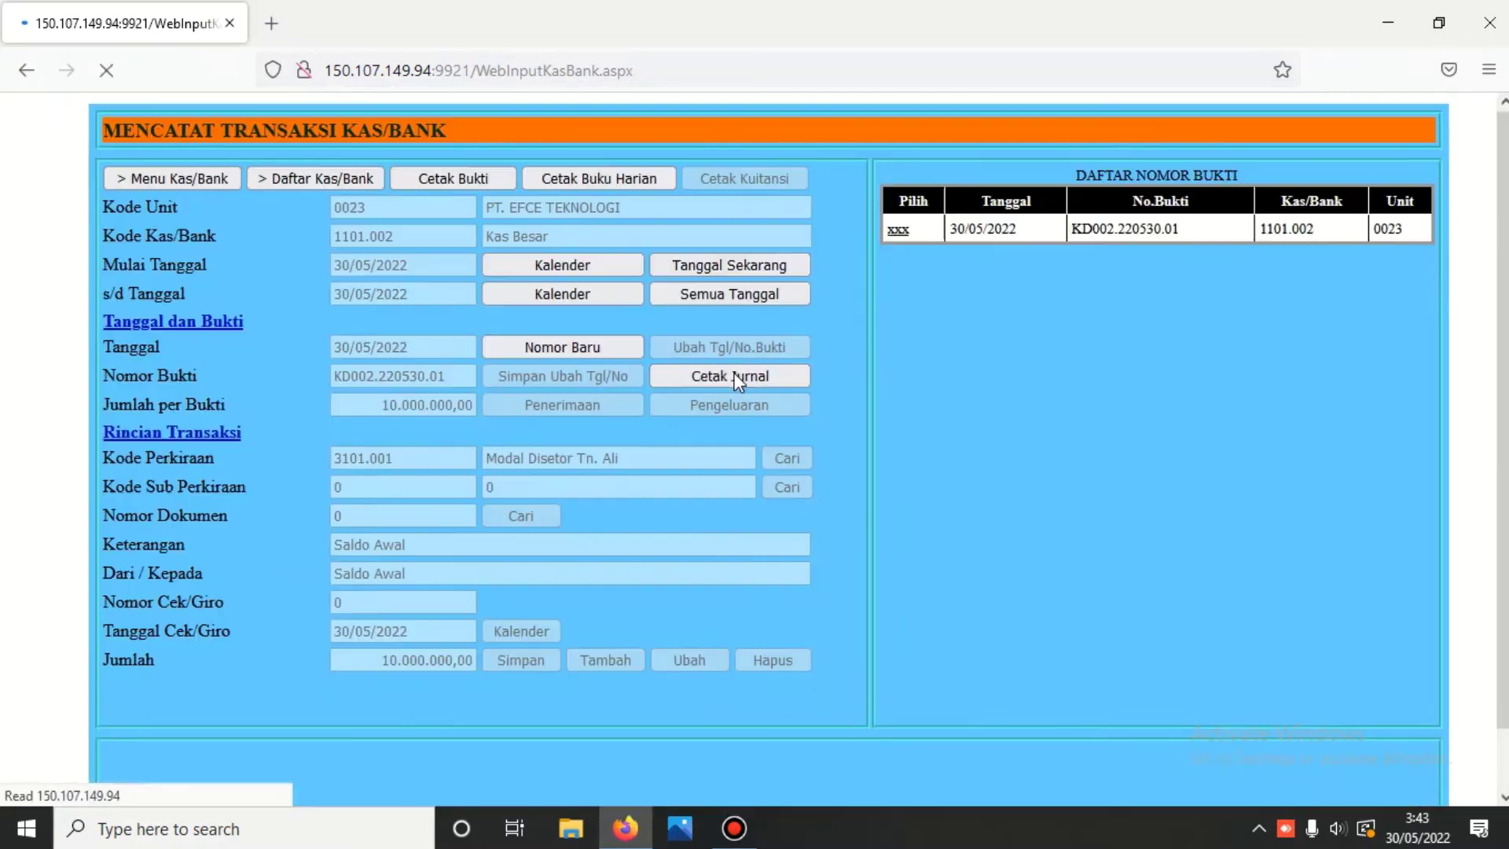
{"action": "scroll", "coordinate": [734, 393], "scroll_direction": "down", "scroll_amount": 4}
{"action": "scroll", "coordinate": [734, 402], "scroll_direction": "down", "scroll_amount": 5}
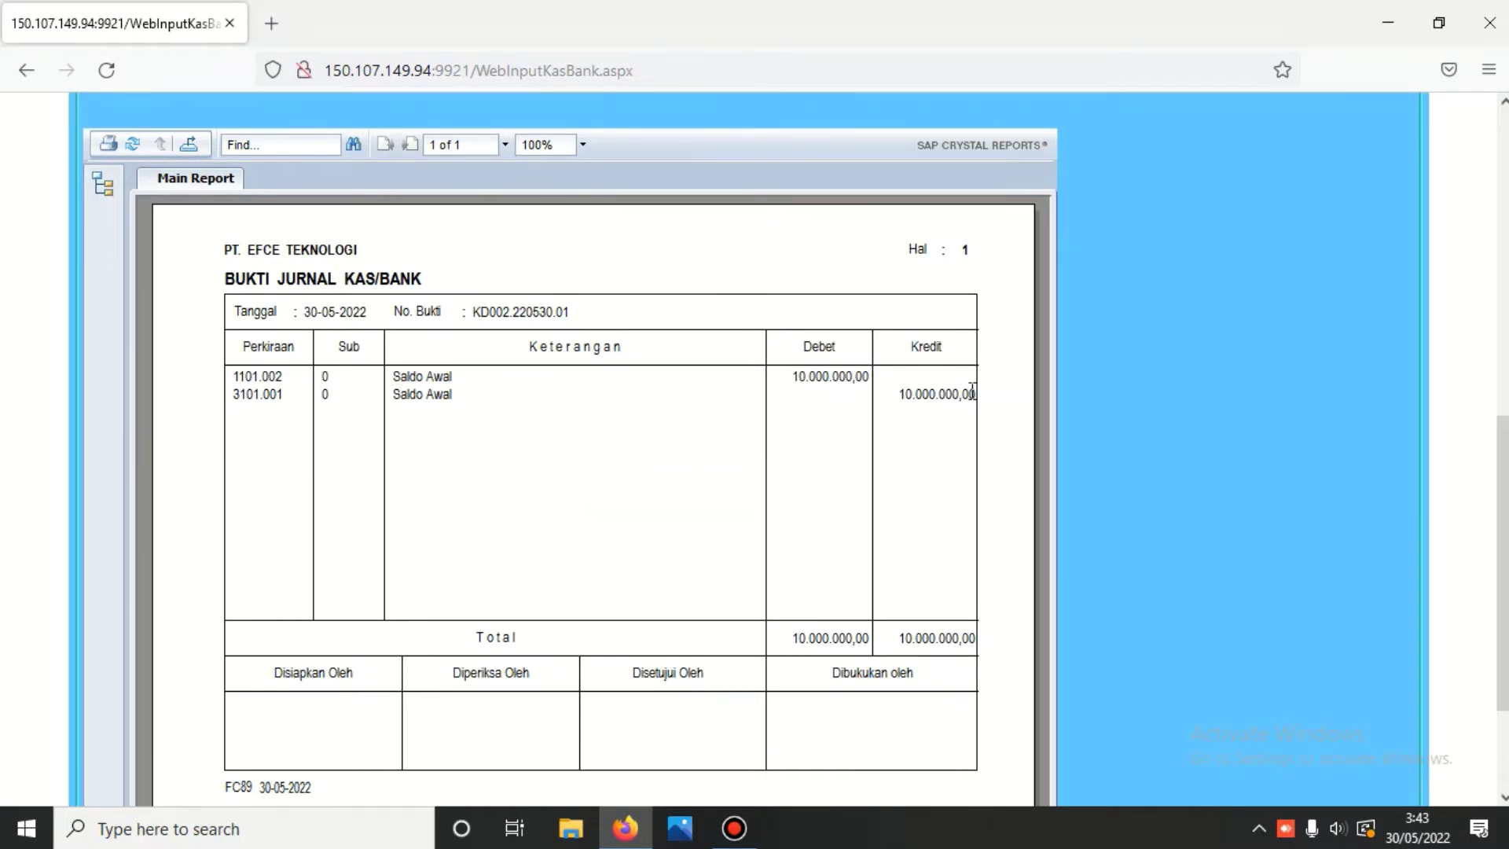
{"action": "scroll", "coordinate": [771, 367], "scroll_direction": "up", "scroll_amount": 1}
{"action": "scroll", "coordinate": [770, 367], "scroll_direction": "up", "scroll_amount": 8}
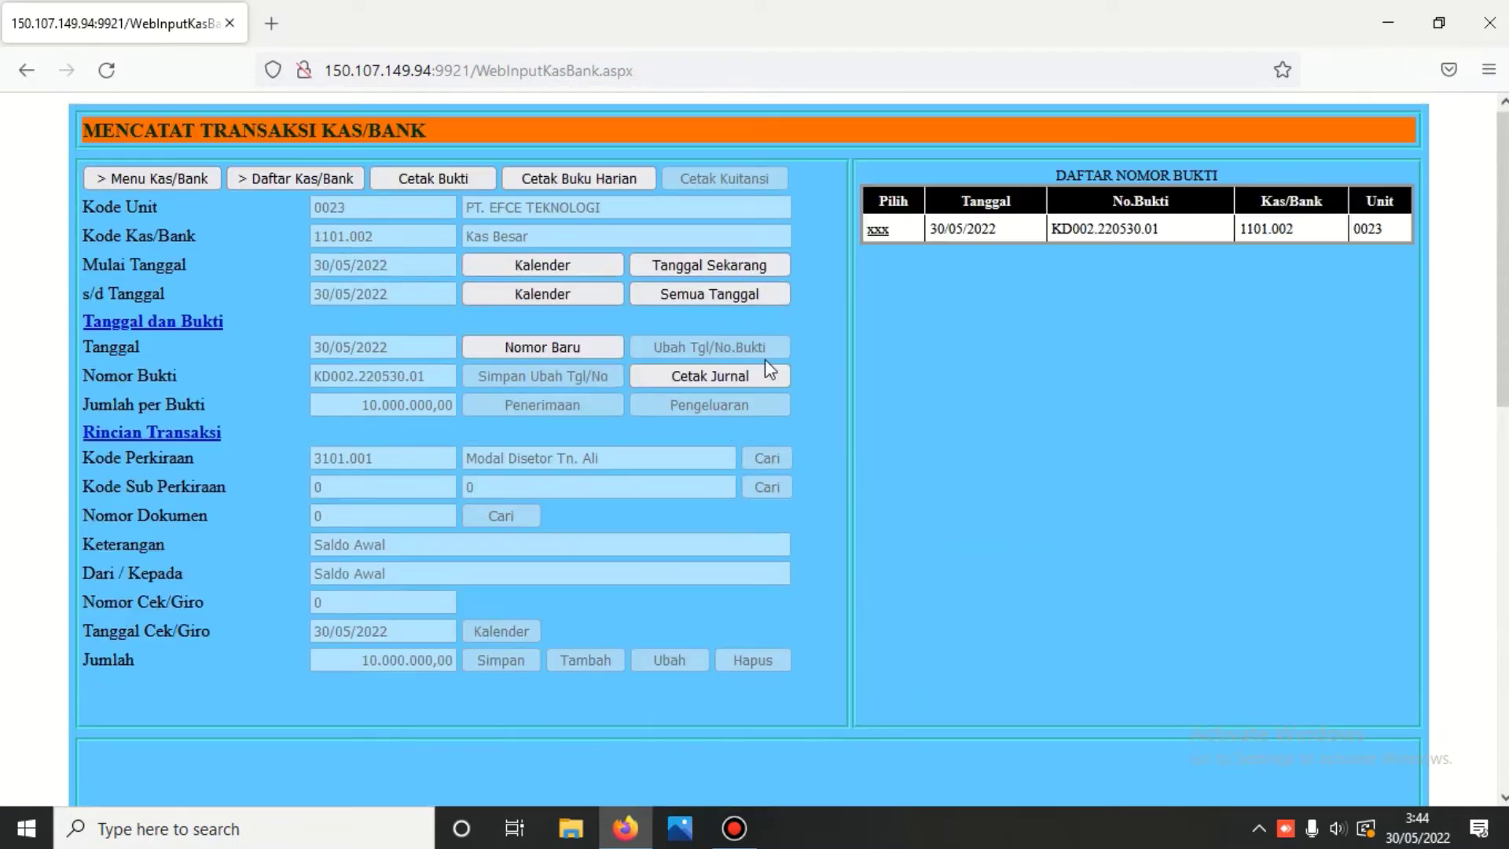
{"action": "left_click", "coordinate": [877, 232]}
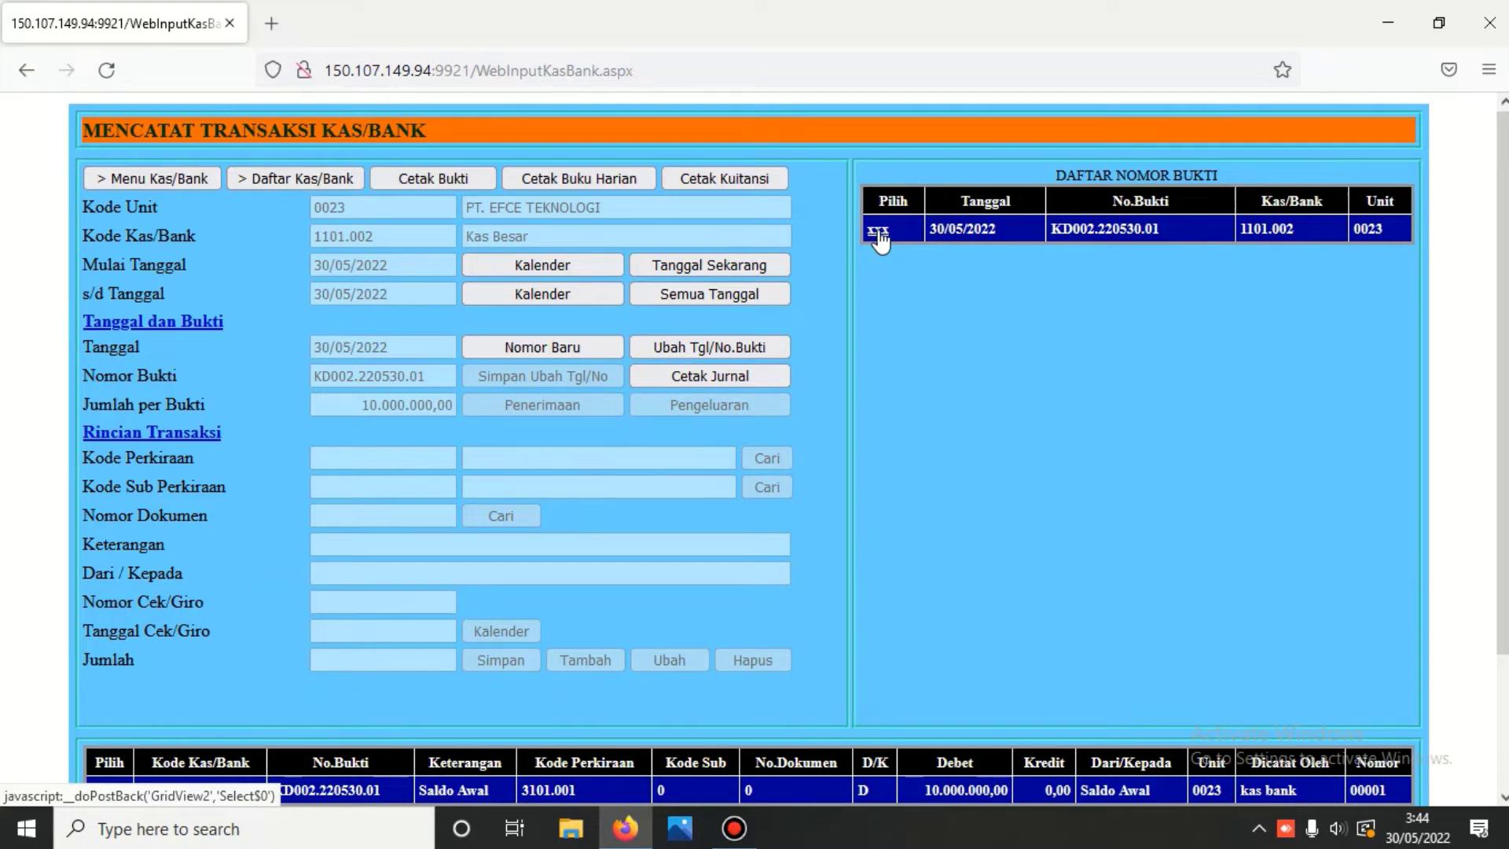
{"action": "scroll", "coordinate": [765, 570], "scroll_direction": "down", "scroll_amount": 2}
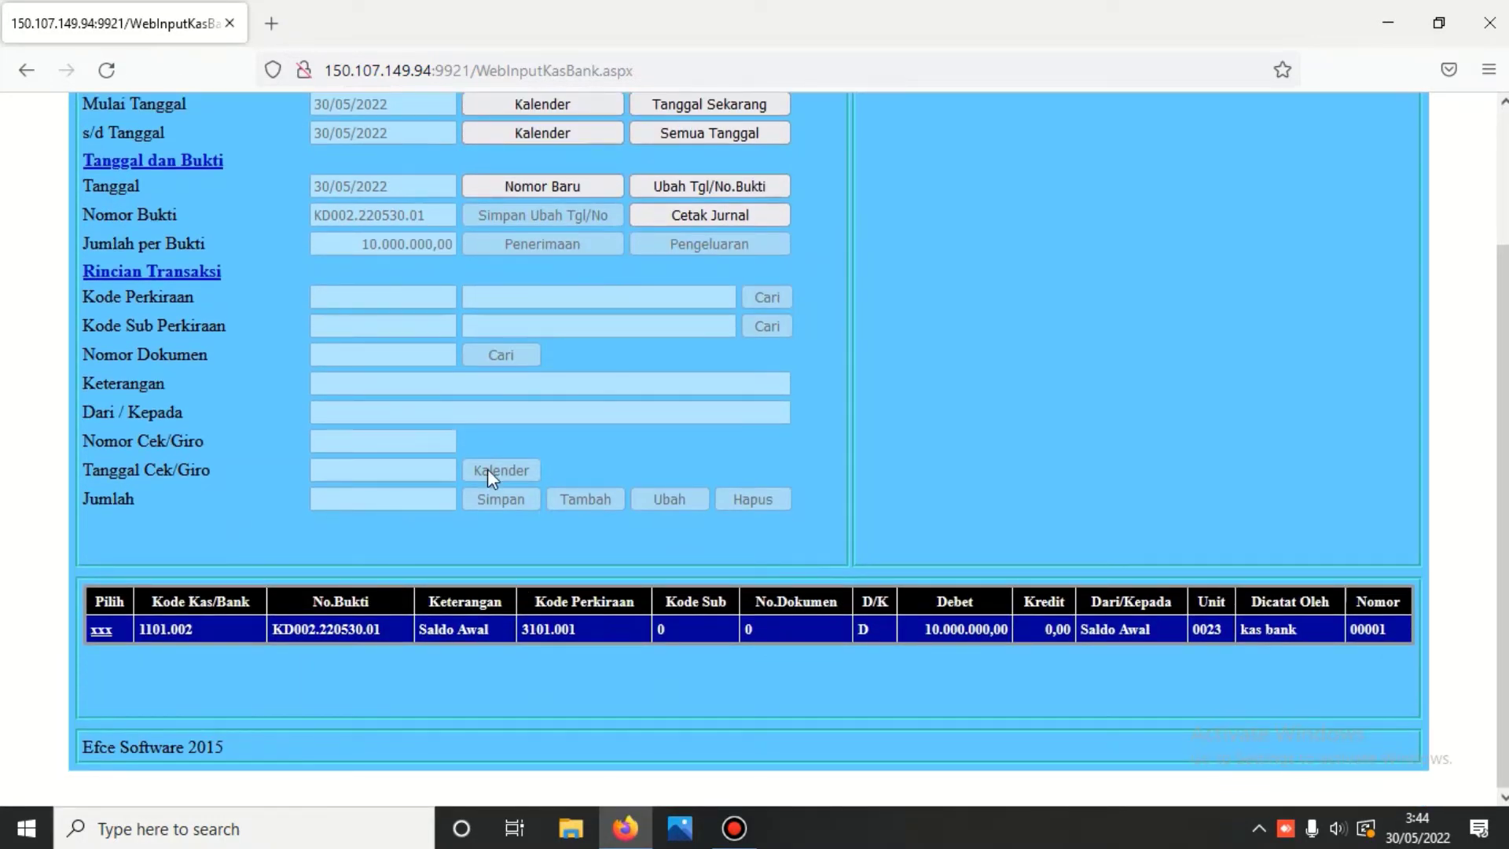
- Print the Kas Besar 1101.002 Buku Harian for 30-05-2022, then reselect voucher KD002.220530.01
{"action": "scroll", "coordinate": [1084, 385], "scroll_direction": "up", "scroll_amount": 2}
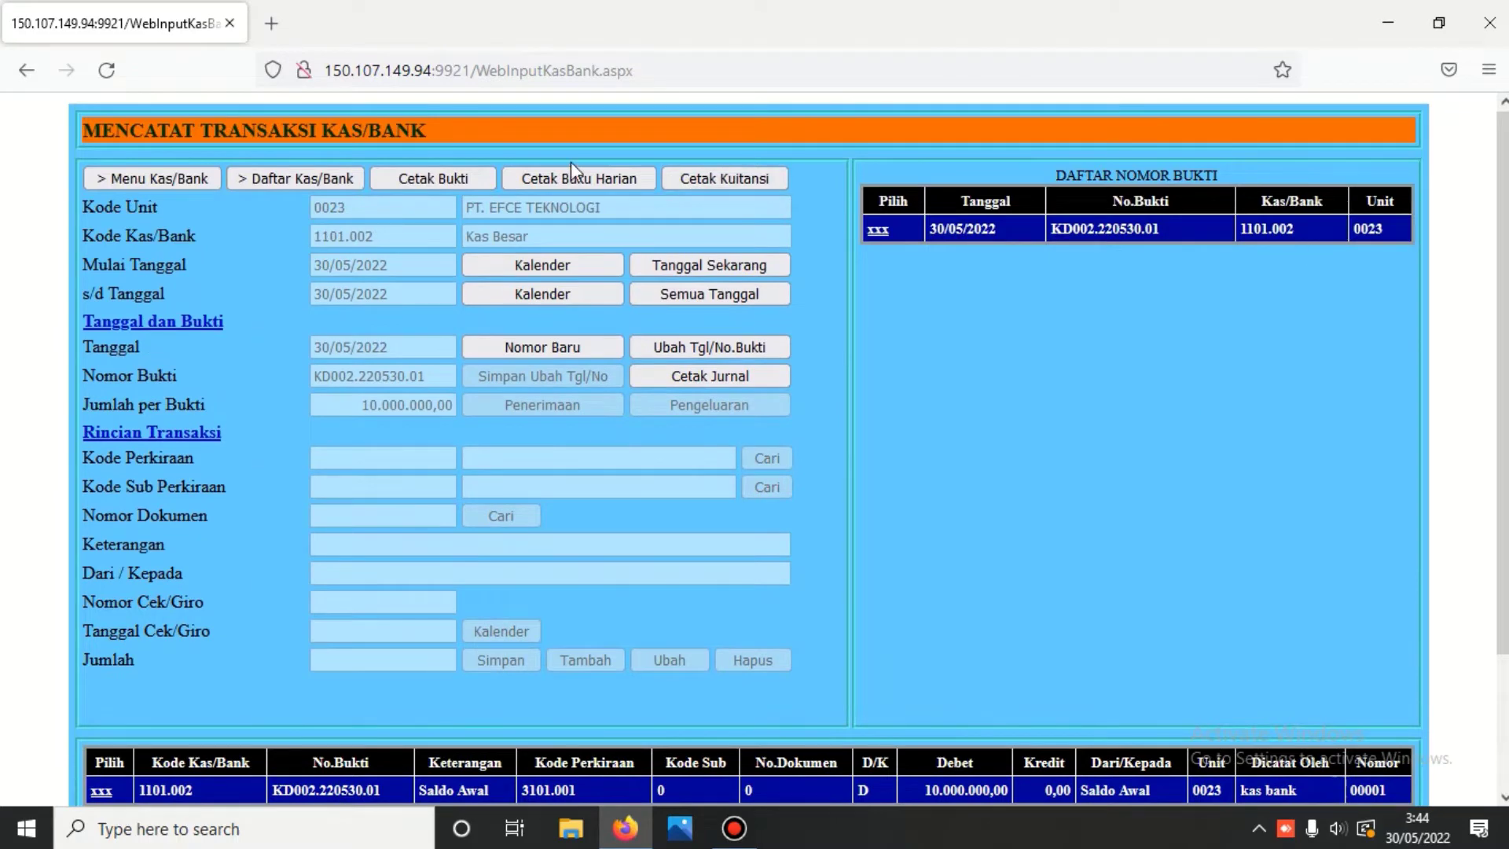
{"action": "left_click", "coordinate": [592, 177]}
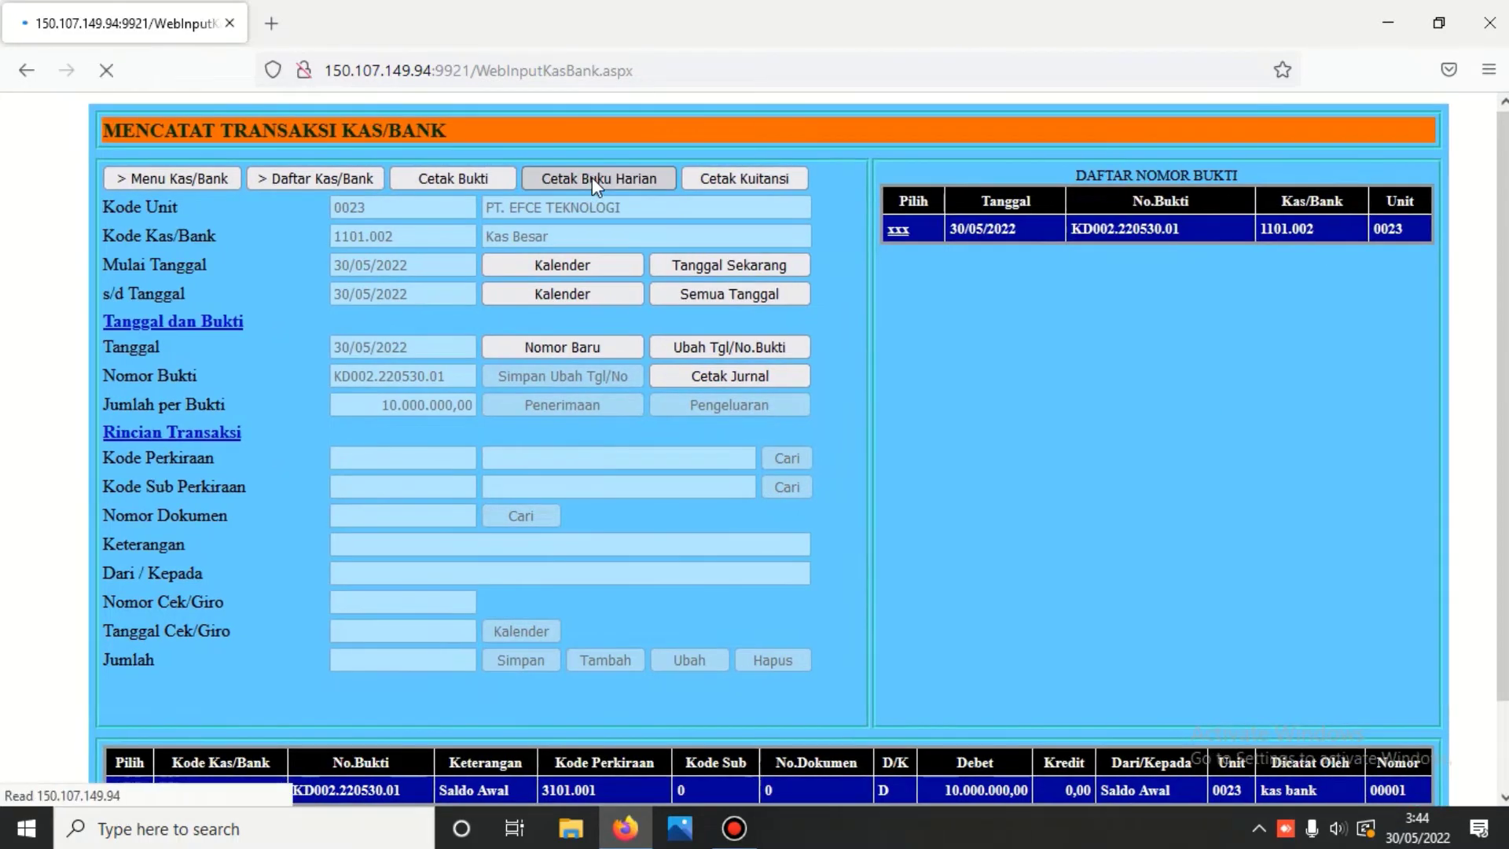
{"action": "scroll", "coordinate": [591, 176], "scroll_direction": "down", "scroll_amount": 7}
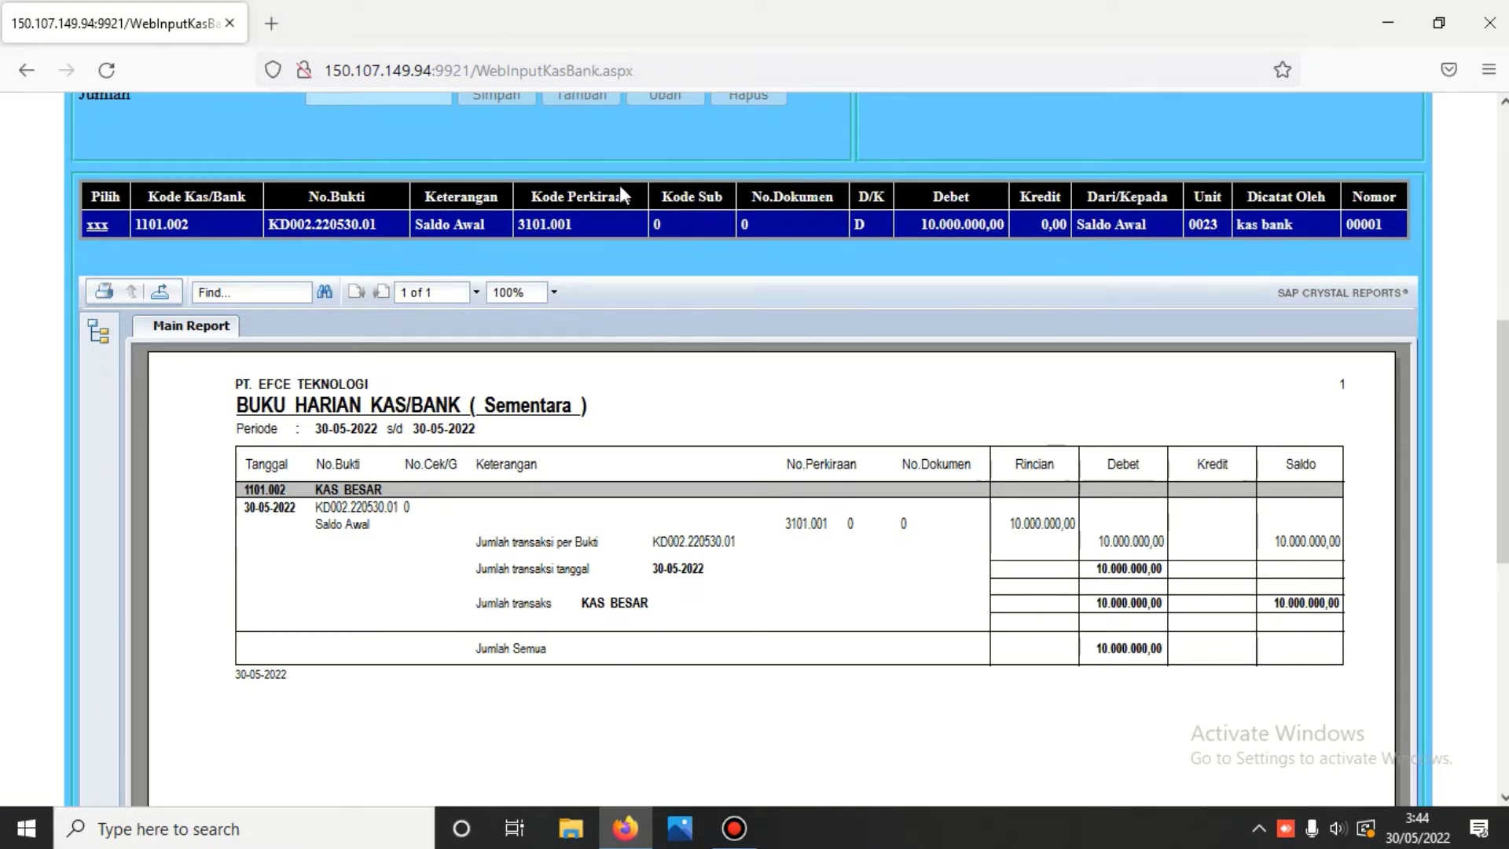
{"action": "scroll", "coordinate": [649, 183], "scroll_direction": "up", "scroll_amount": 6}
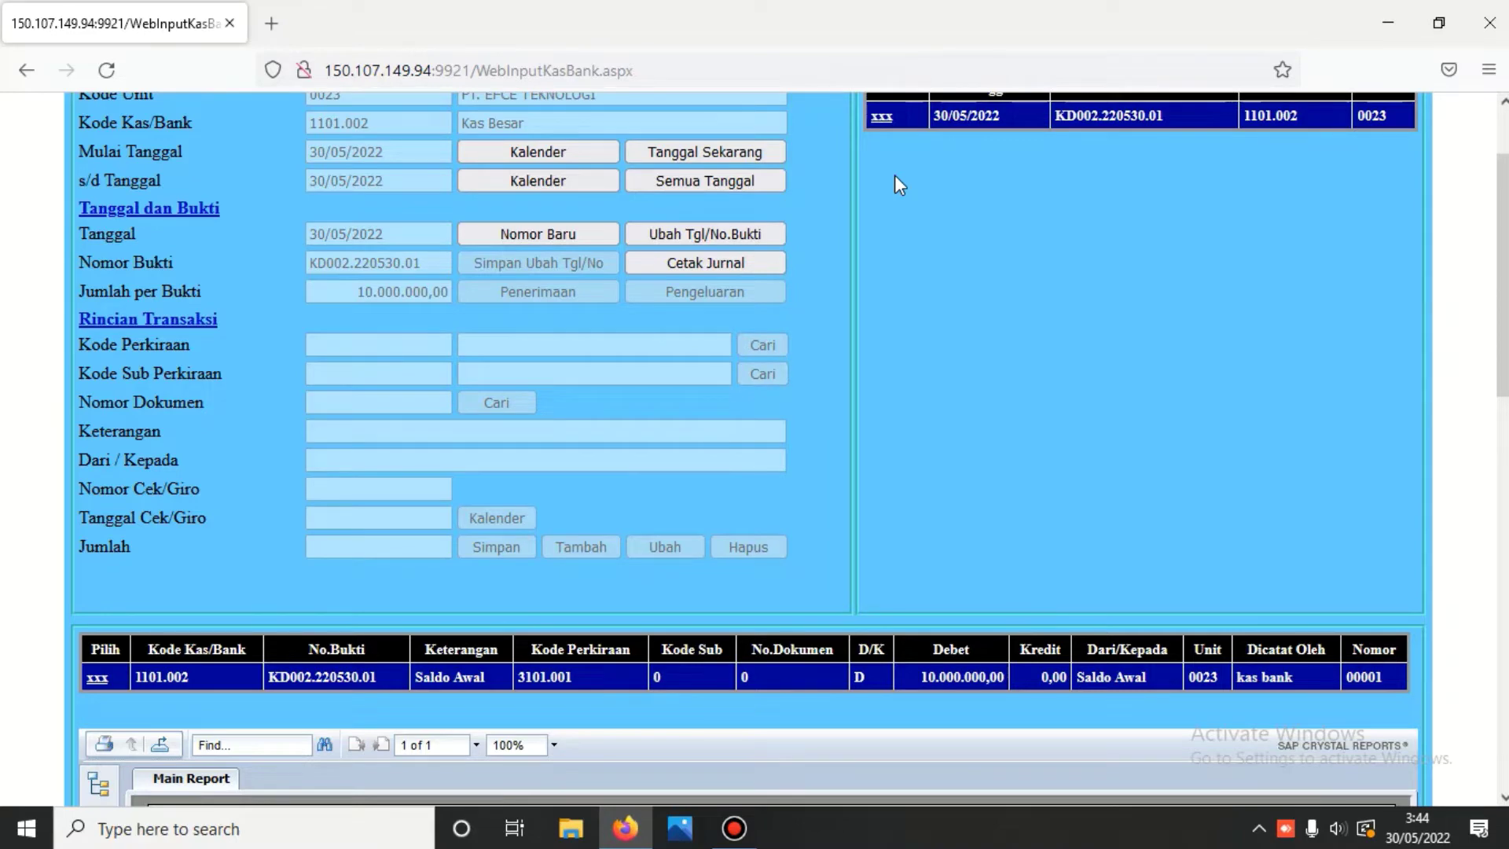
{"action": "scroll", "coordinate": [895, 174], "scroll_direction": "up", "scroll_amount": 2}
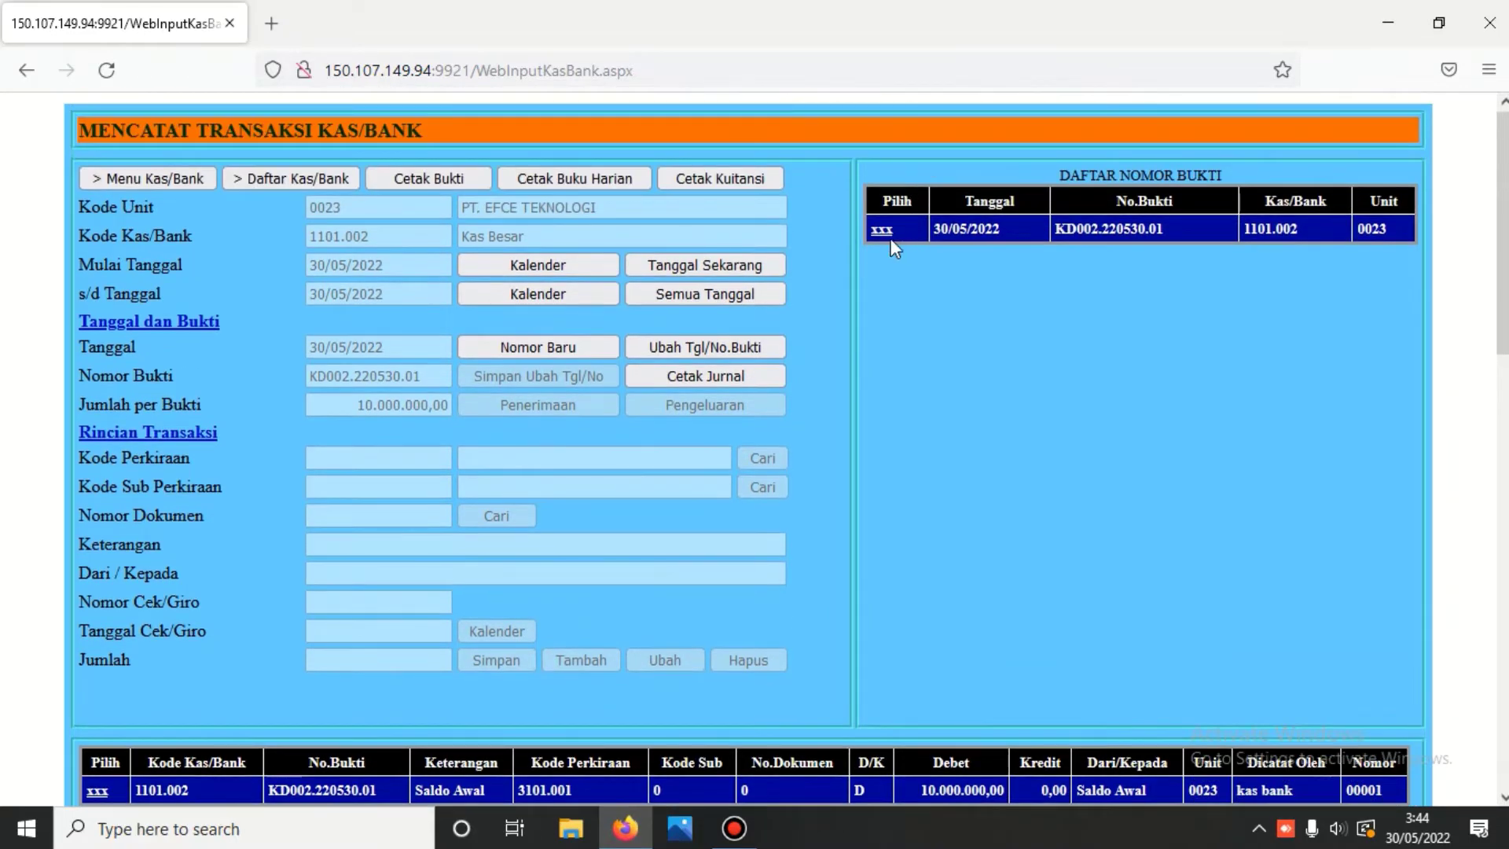
{"action": "left_click", "coordinate": [883, 230]}
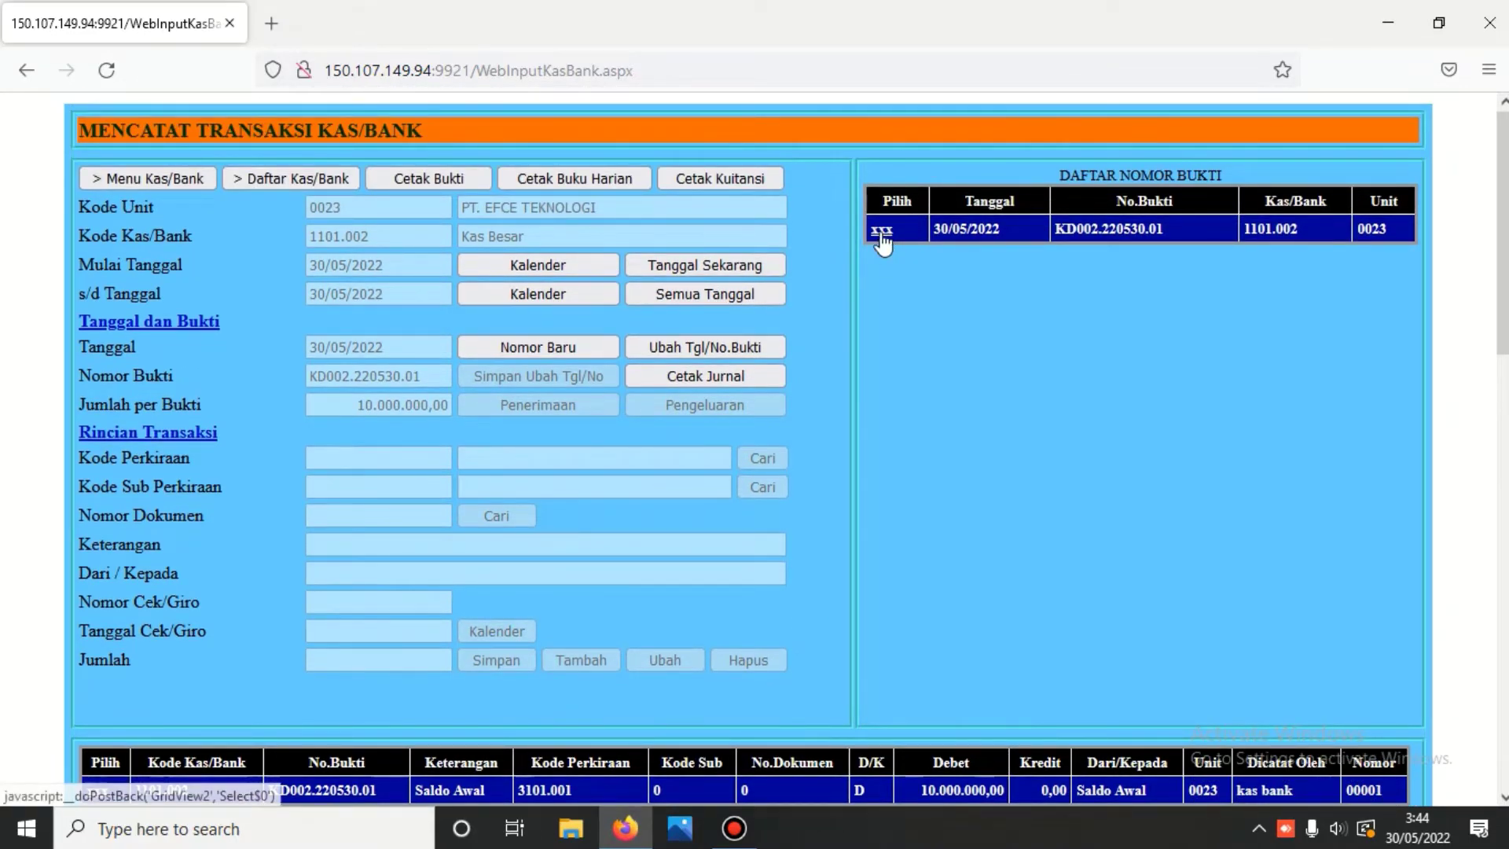
{"action": "scroll", "coordinate": [879, 231], "scroll_direction": "down", "scroll_amount": 2}
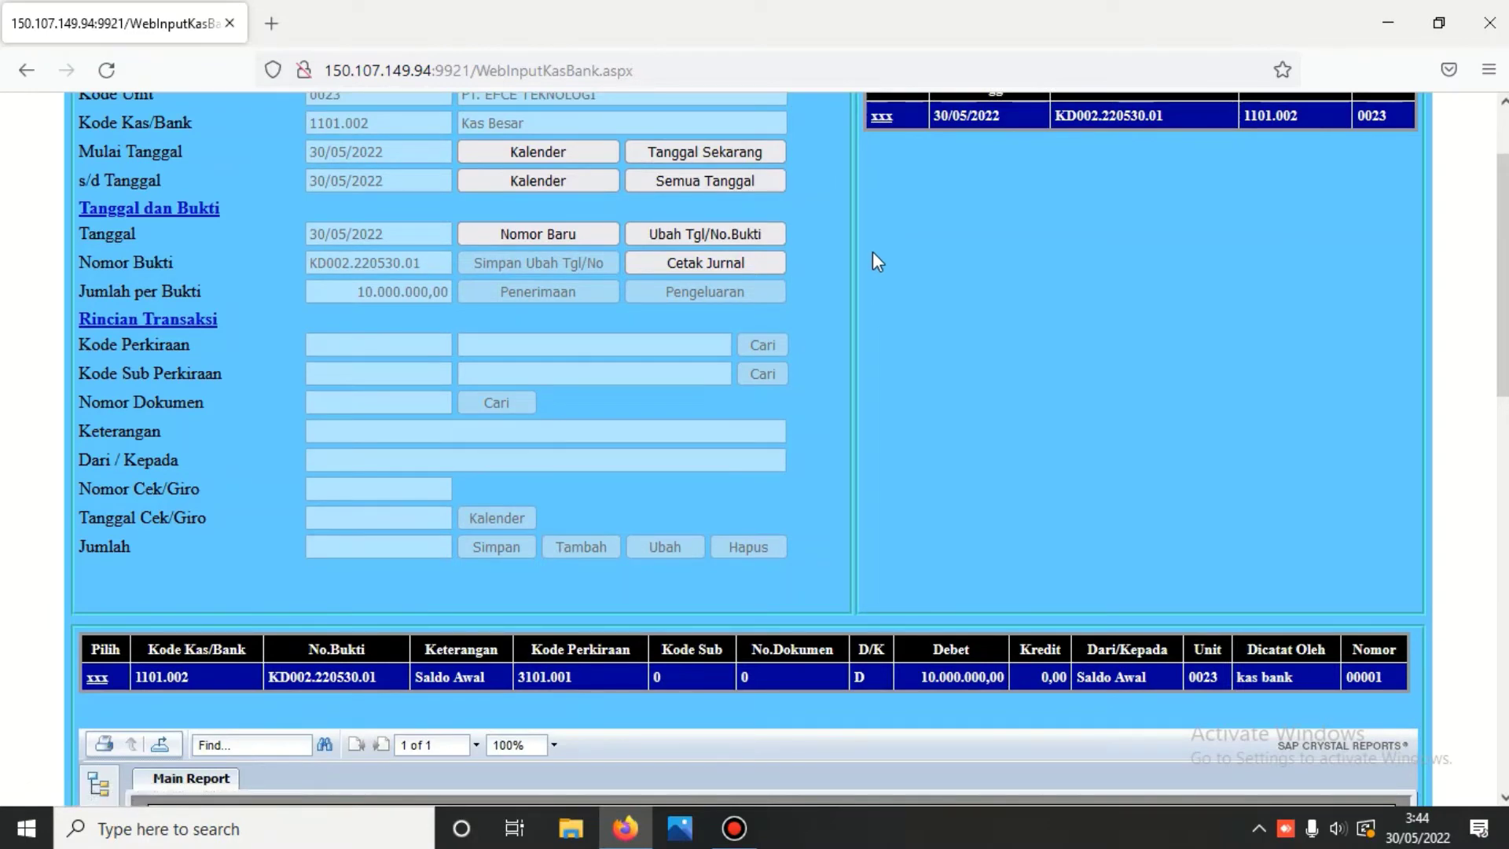
{"action": "scroll", "coordinate": [865, 266], "scroll_direction": "up", "scroll_amount": 2}
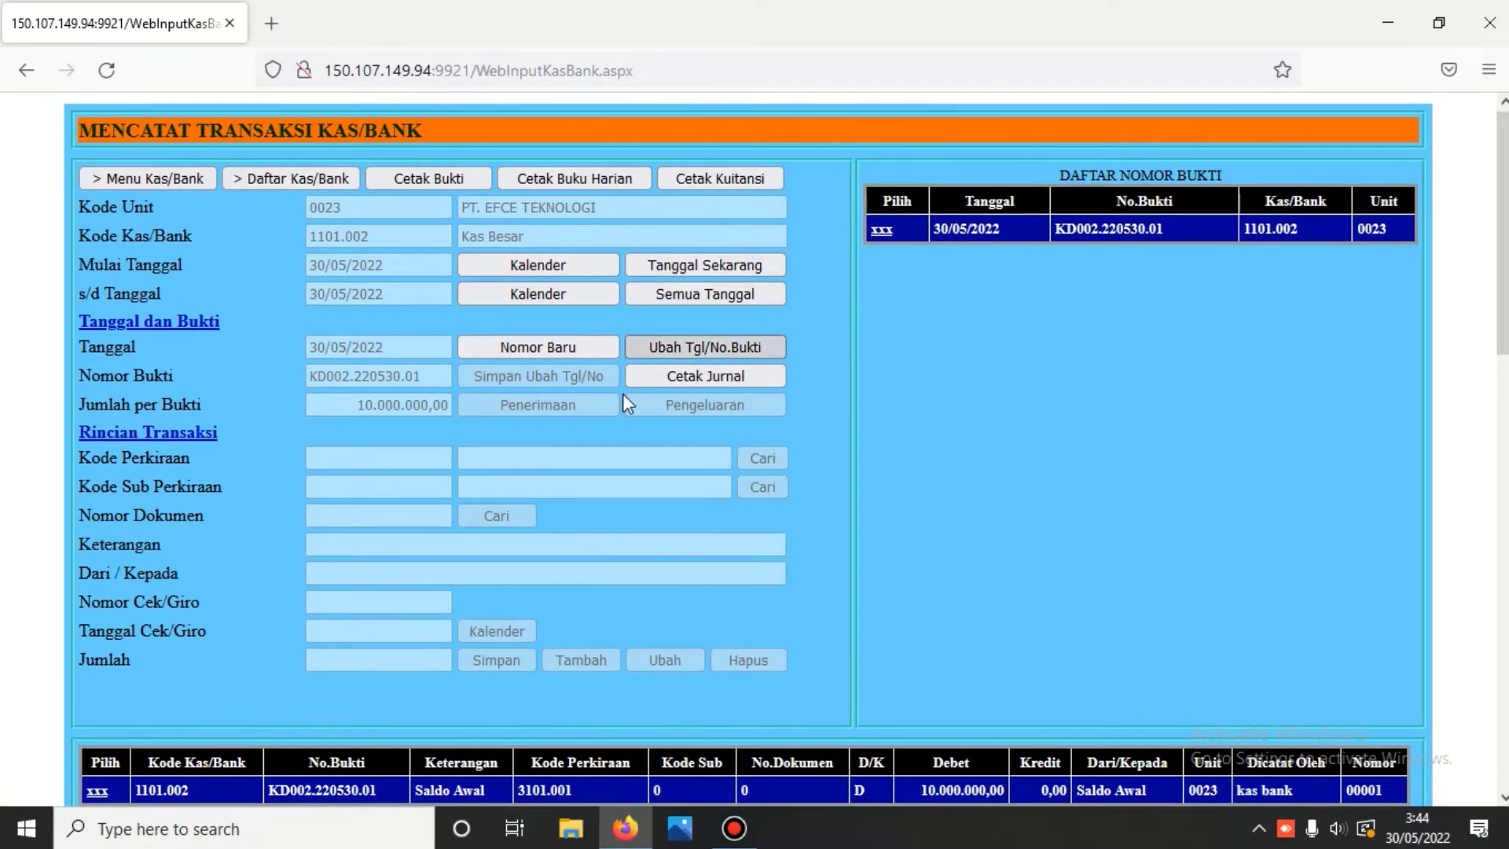
- Start new Kas Besar payment voucher KK002.220530.01 dated 30/05/2022
{"action": "left_click", "coordinate": [523, 346]}
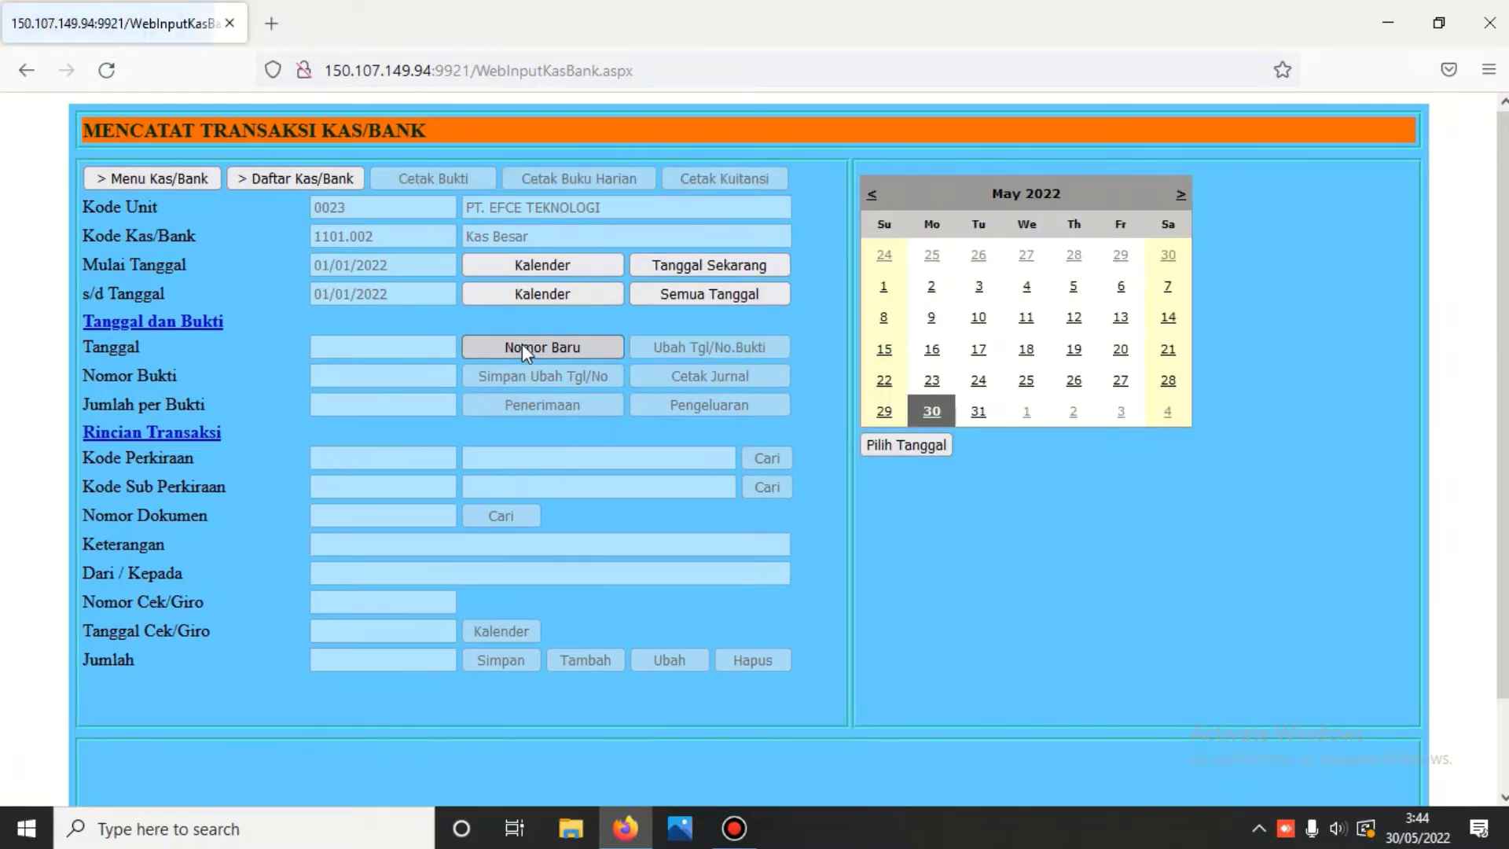
{"action": "left_click", "coordinate": [908, 446]}
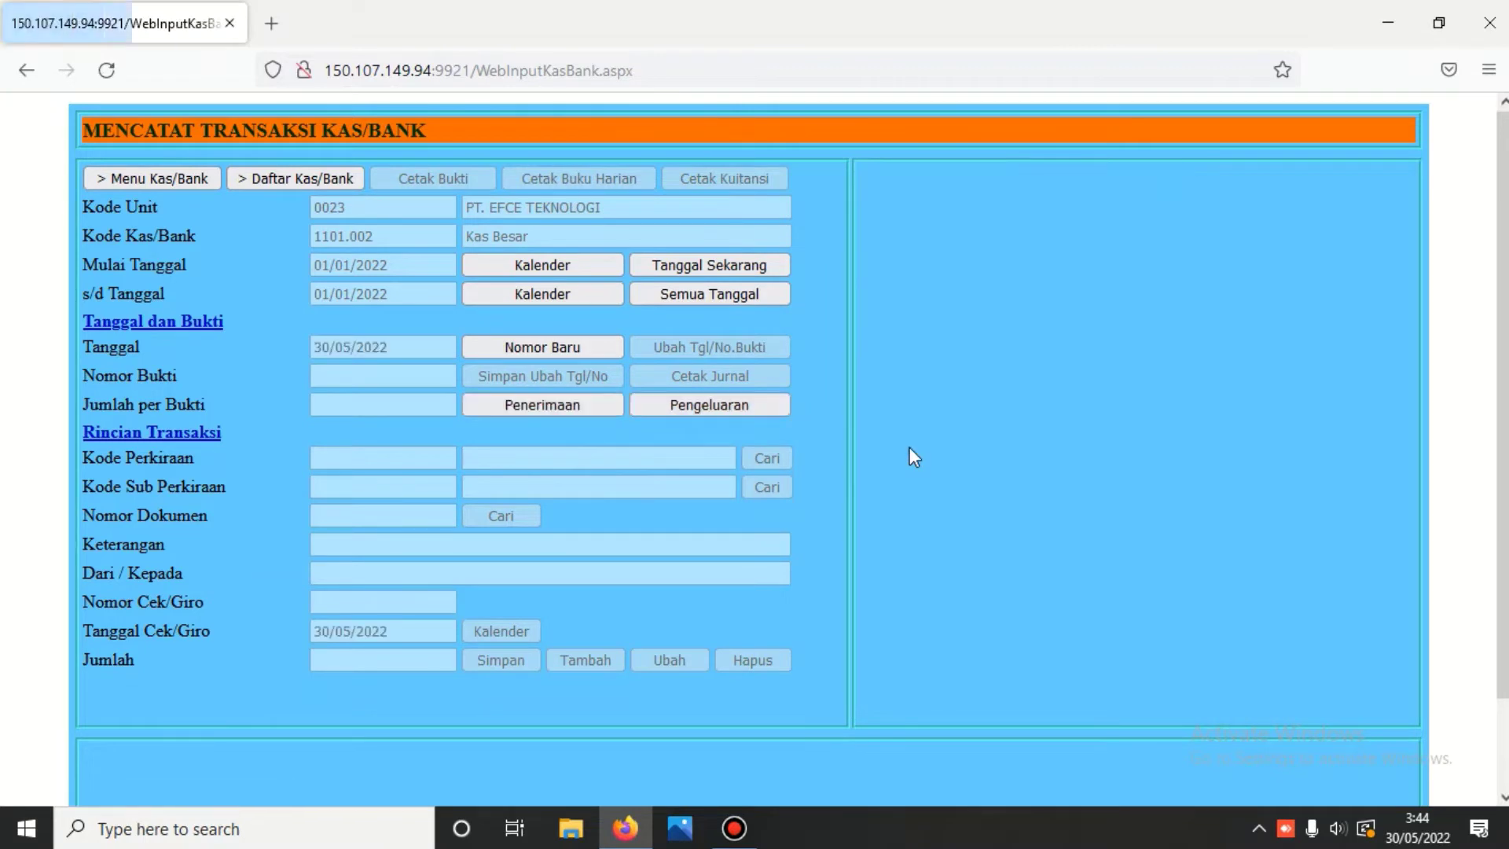
{"action": "left_click", "coordinate": [748, 405]}
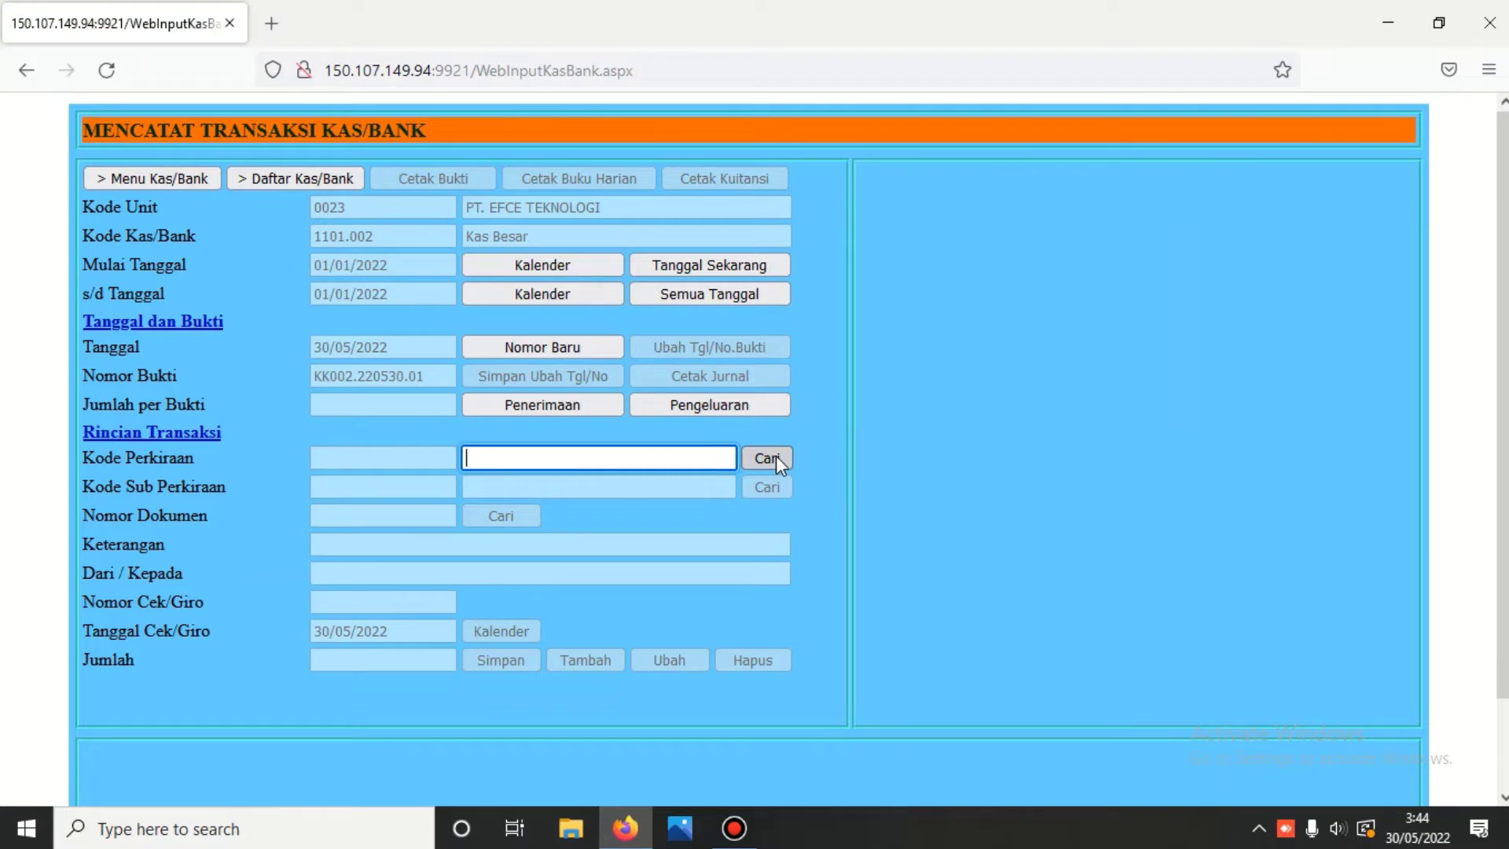
- Charge the payment to account 5202.103 Biaya Listrik, found by searching 5202
{"action": "type", "text": "ben"}
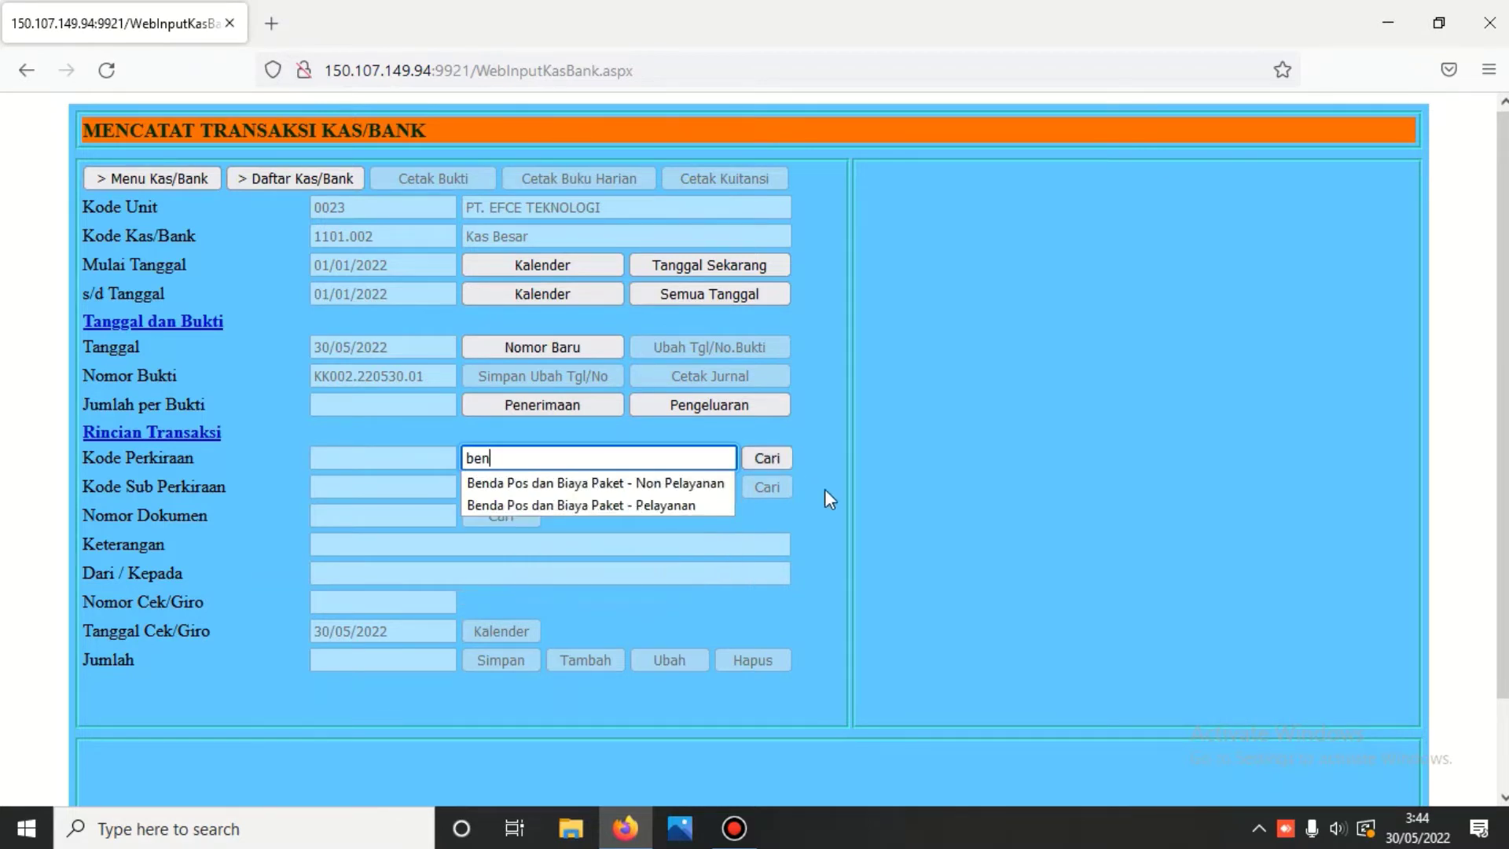
{"action": "left_click", "coordinate": [767, 458]}
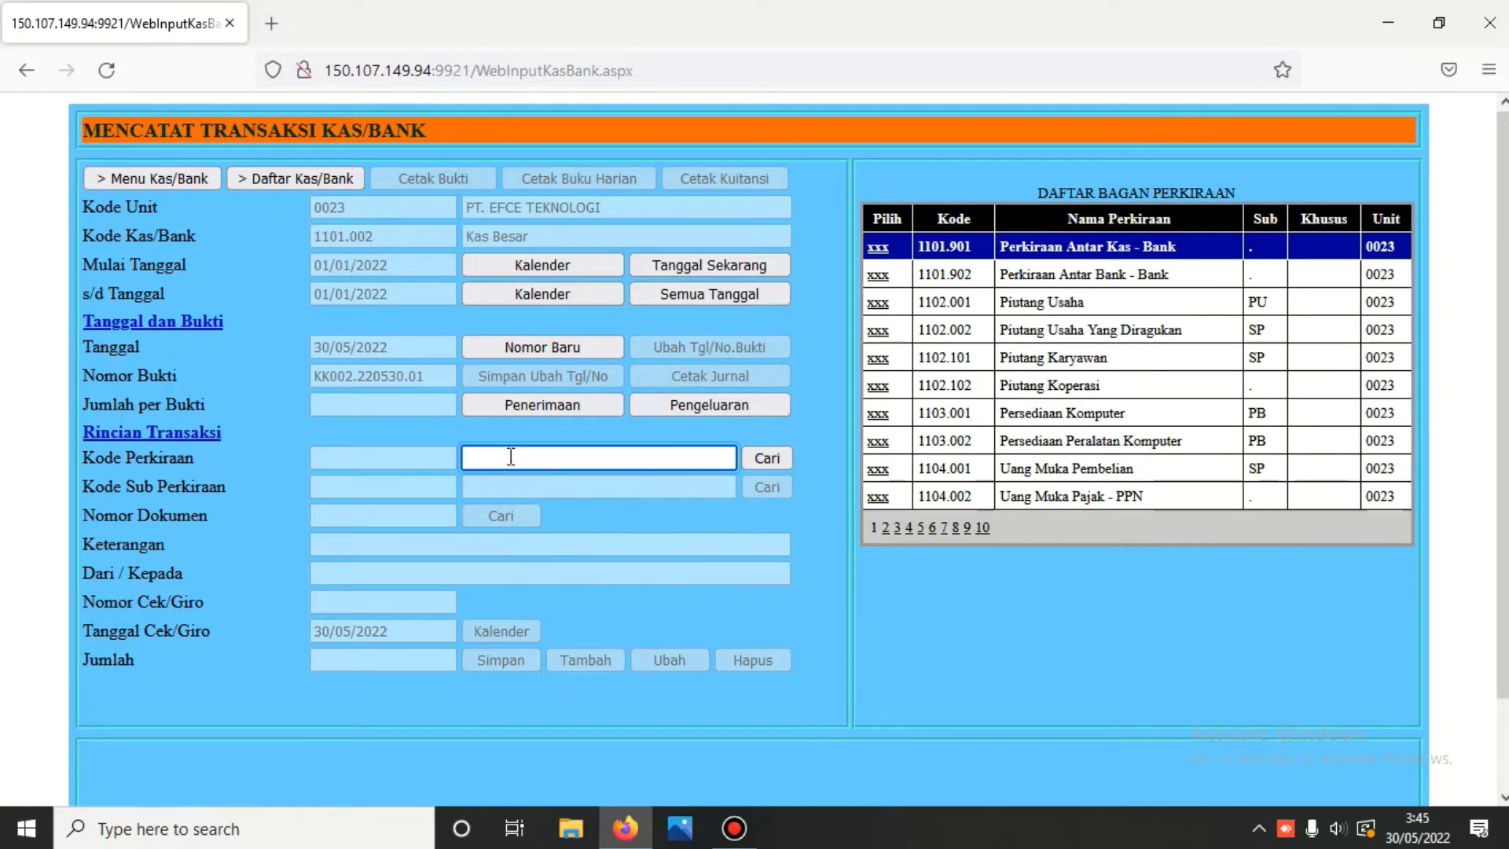
{"action": "type", "text": "52"}
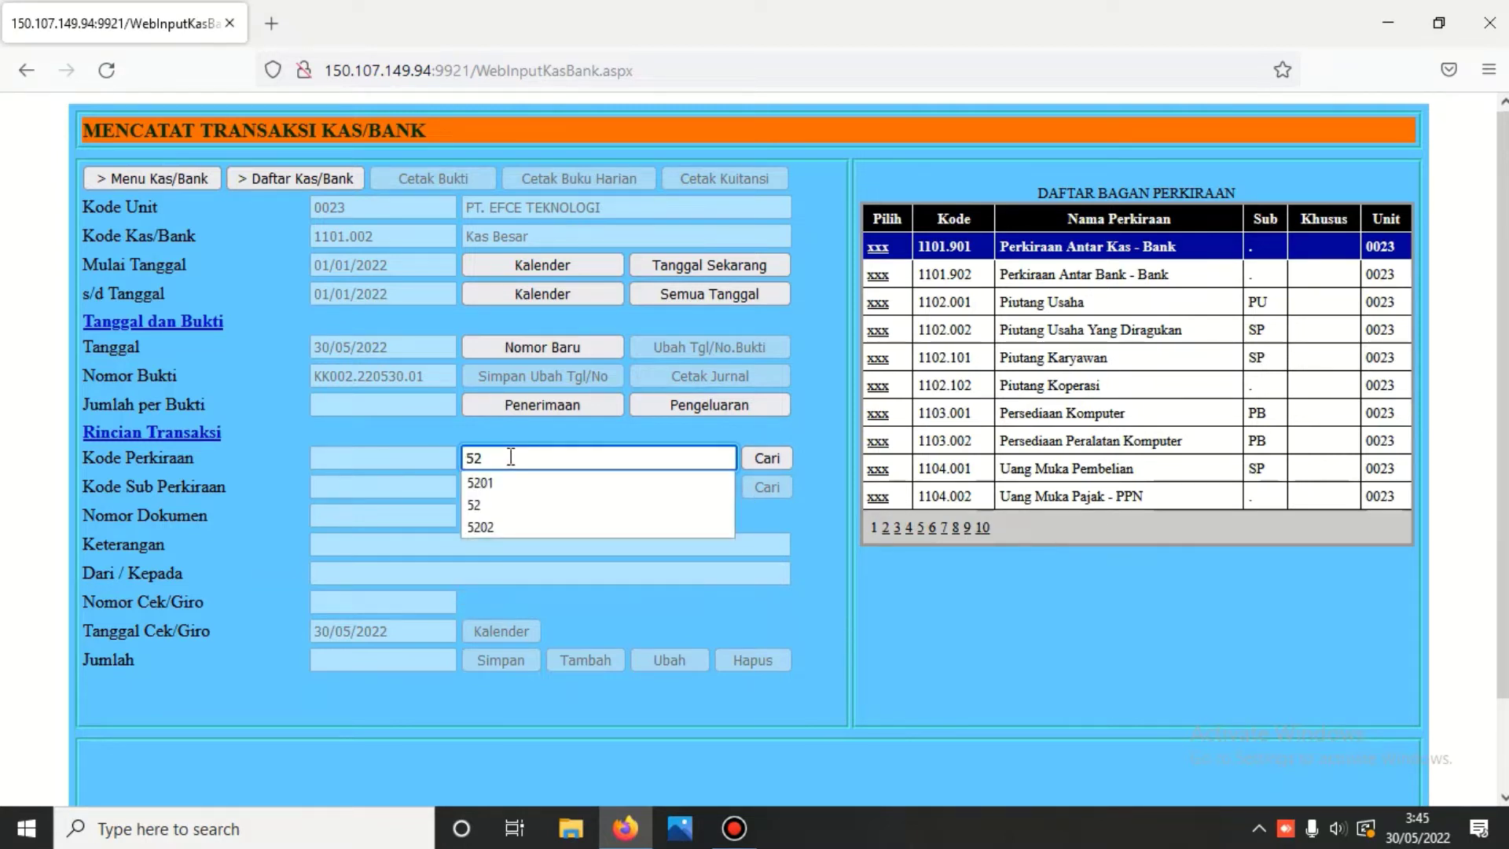
{"action": "type", "text": "02"}
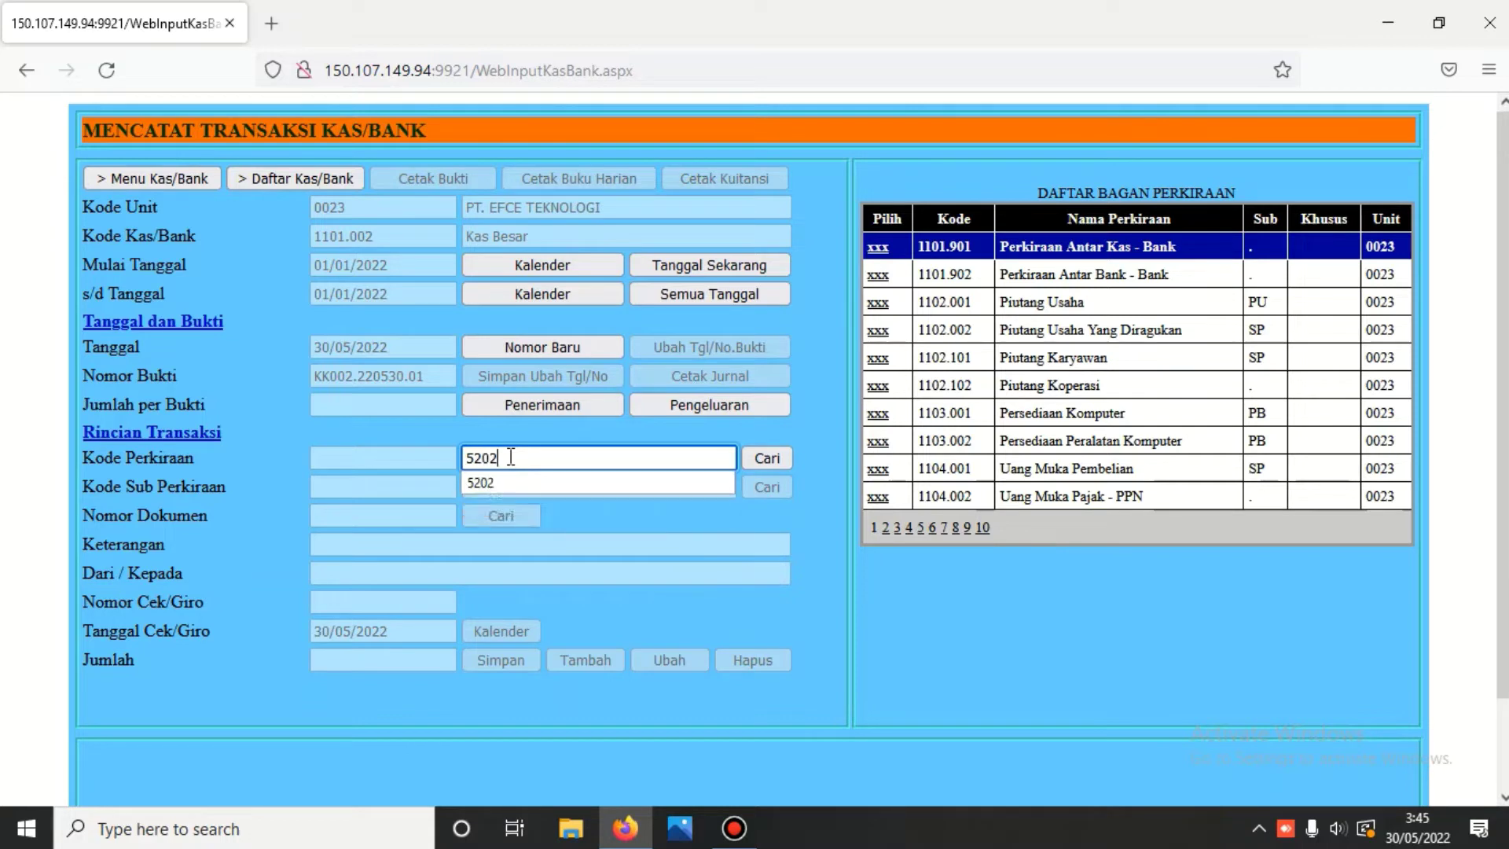
{"action": "left_click", "coordinate": [765, 465]}
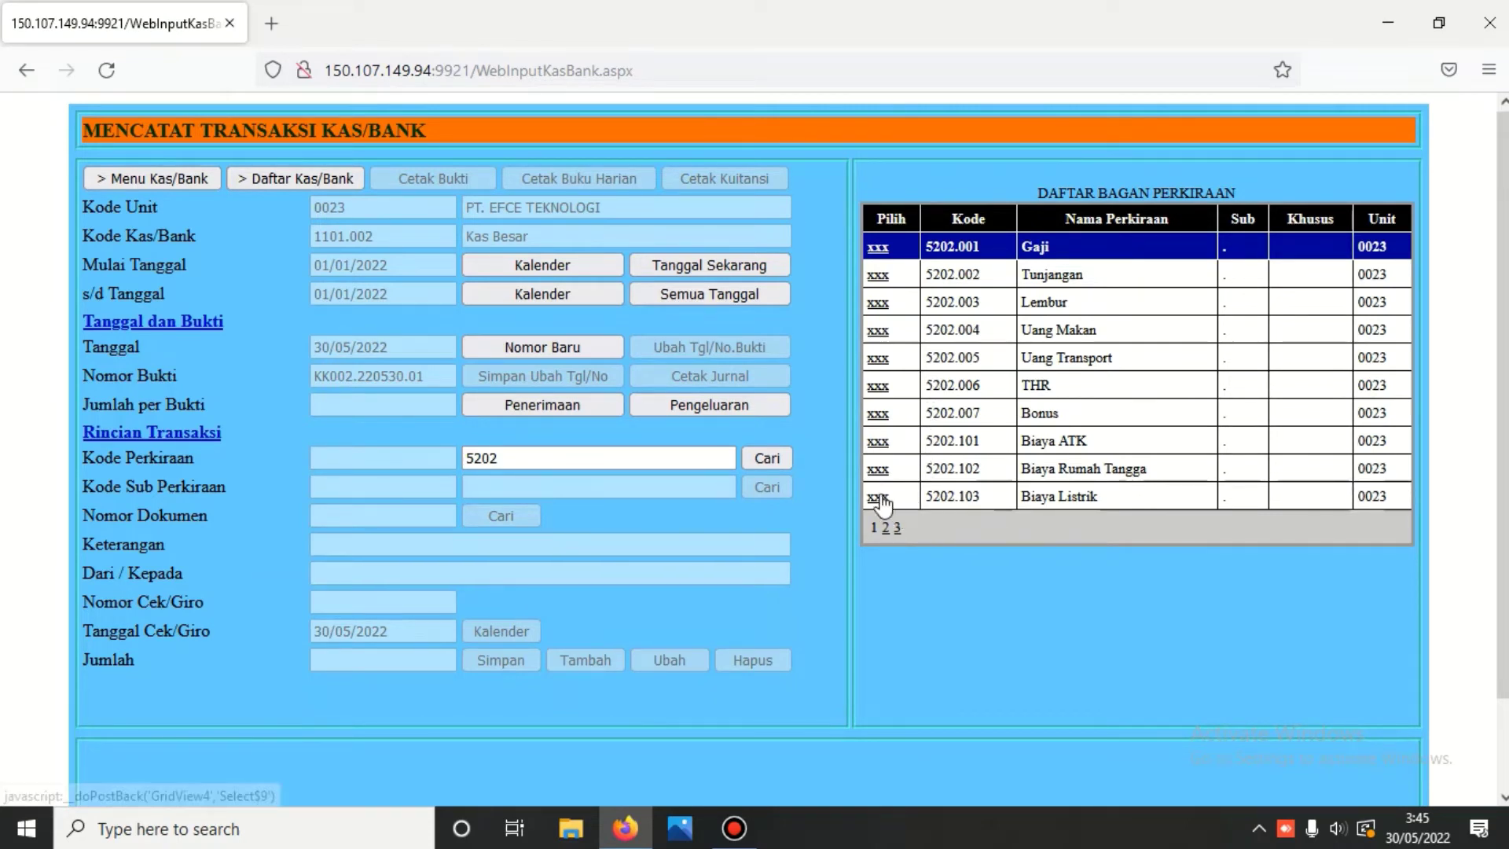
{"action": "left_click", "coordinate": [879, 496]}
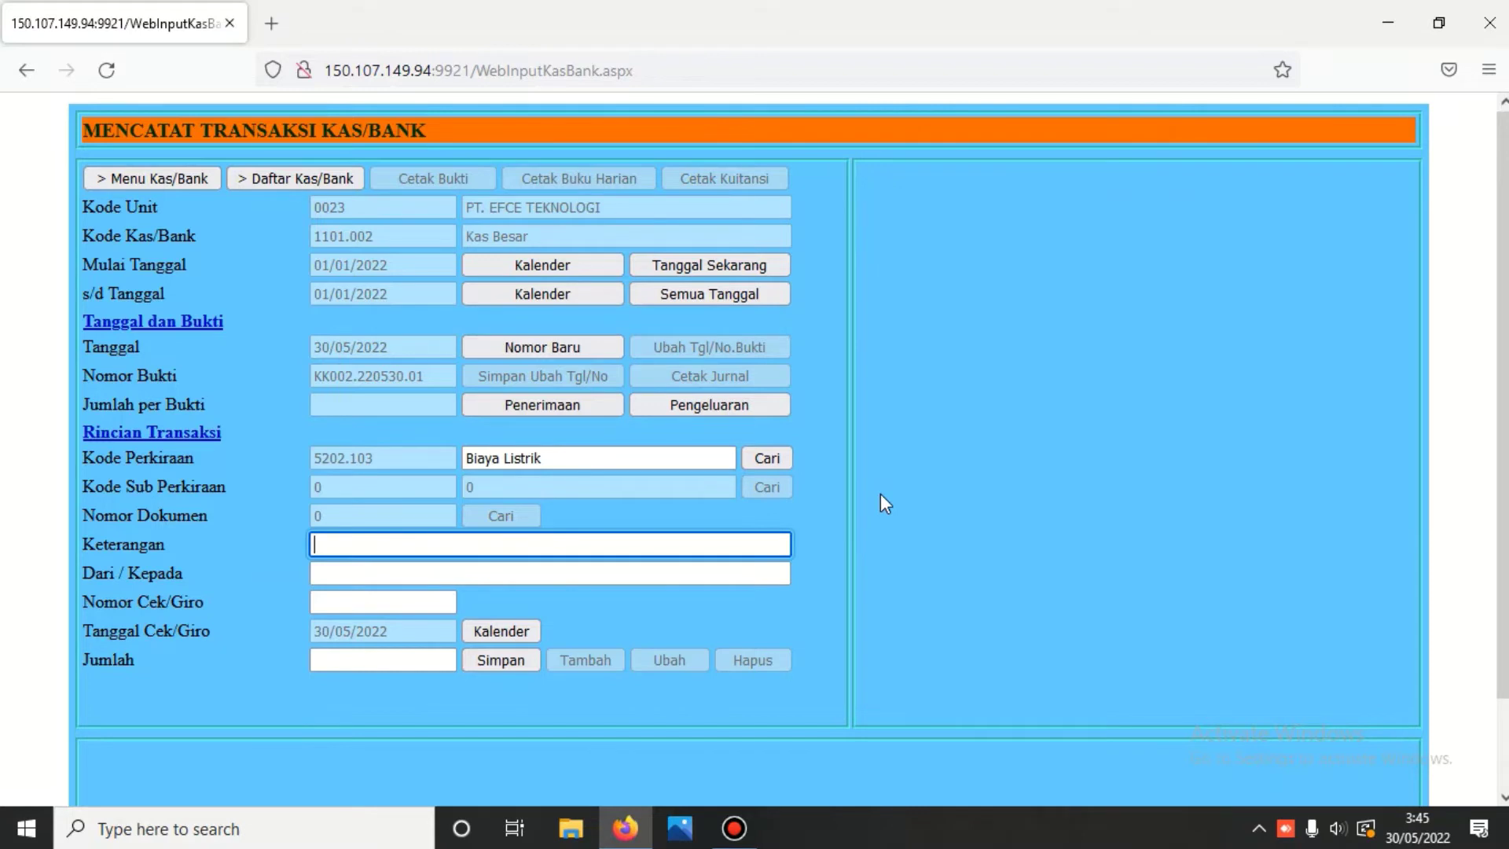
- Copy the account name Biaya Listrik into the Keterangan description
{"action": "left_click_drag", "start_coordinate": [592, 454], "coordinate": [379, 455]}
{"action": "right_click", "coordinate": [495, 455]}
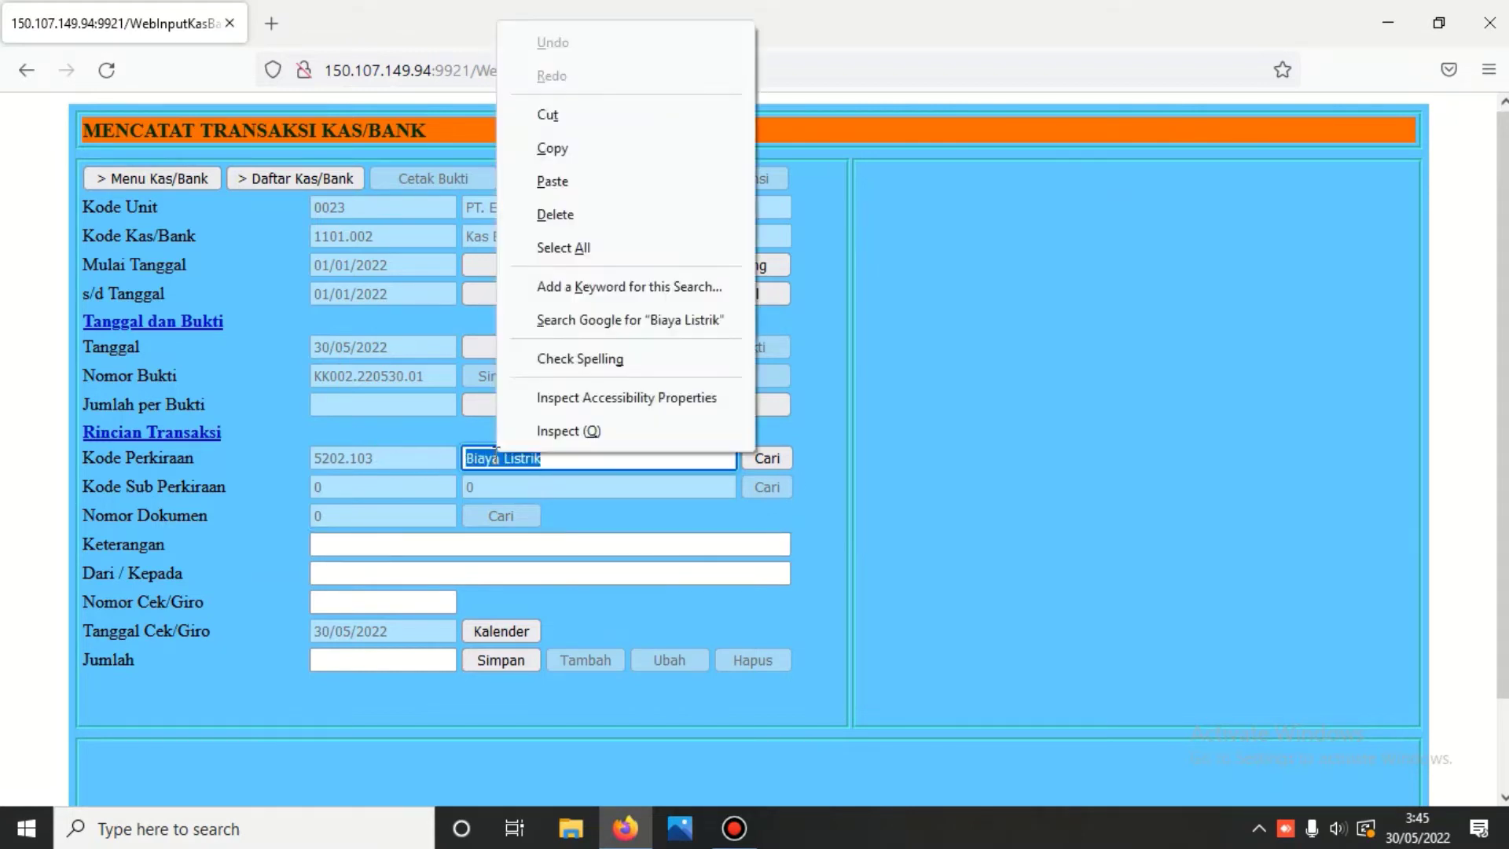
{"action": "left_click", "coordinate": [550, 149]}
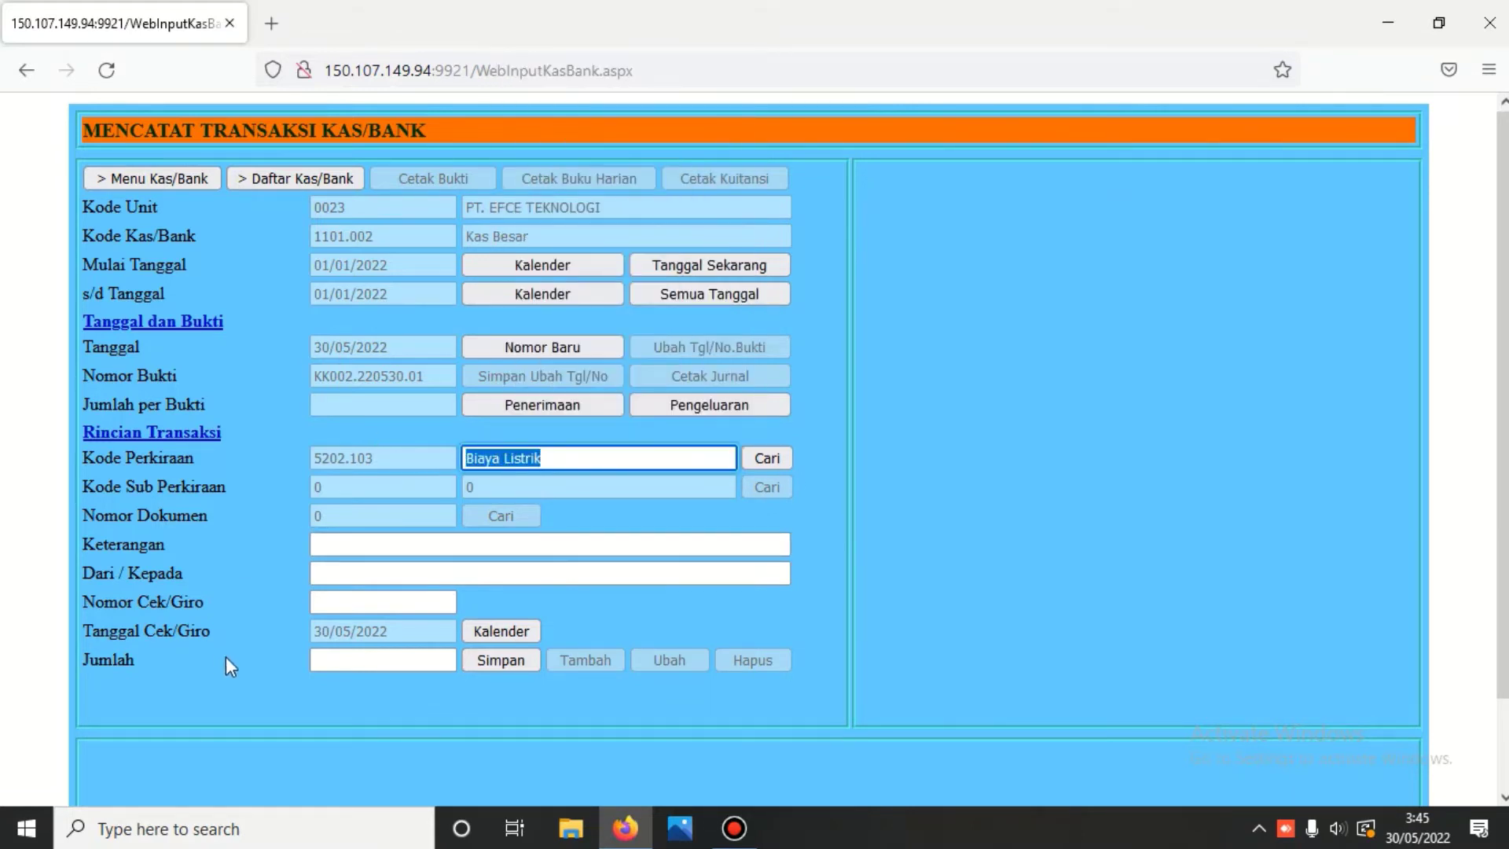
{"action": "left_click", "coordinate": [322, 544]}
{"action": "right_click", "coordinate": [323, 545]}
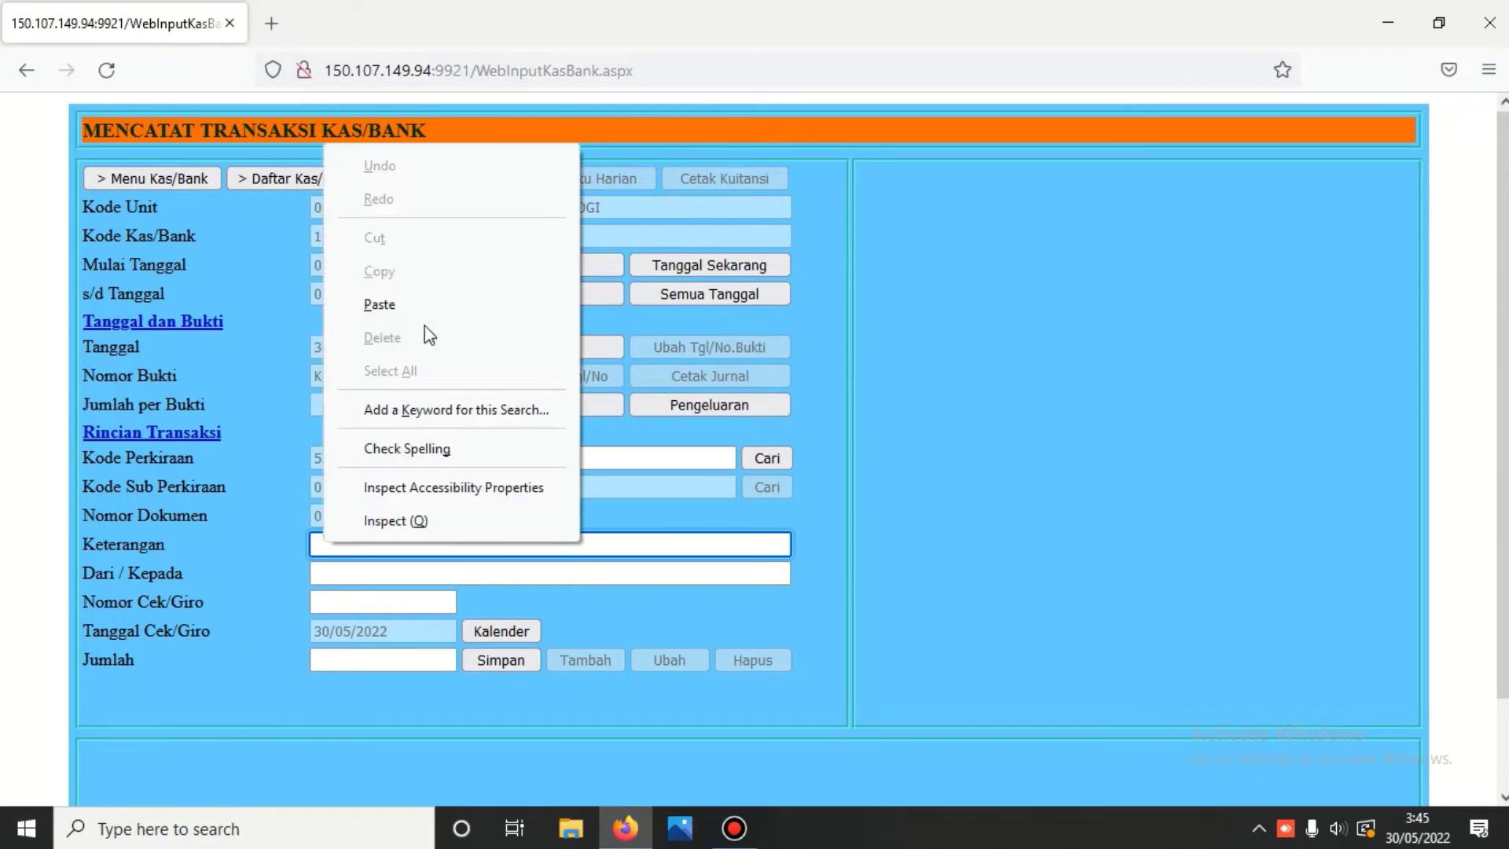
{"action": "left_click", "coordinate": [389, 307]}
- Enter PLN as payee and 1250000 as the amount, then save the payment
{"action": "left_click", "coordinate": [371, 576]}
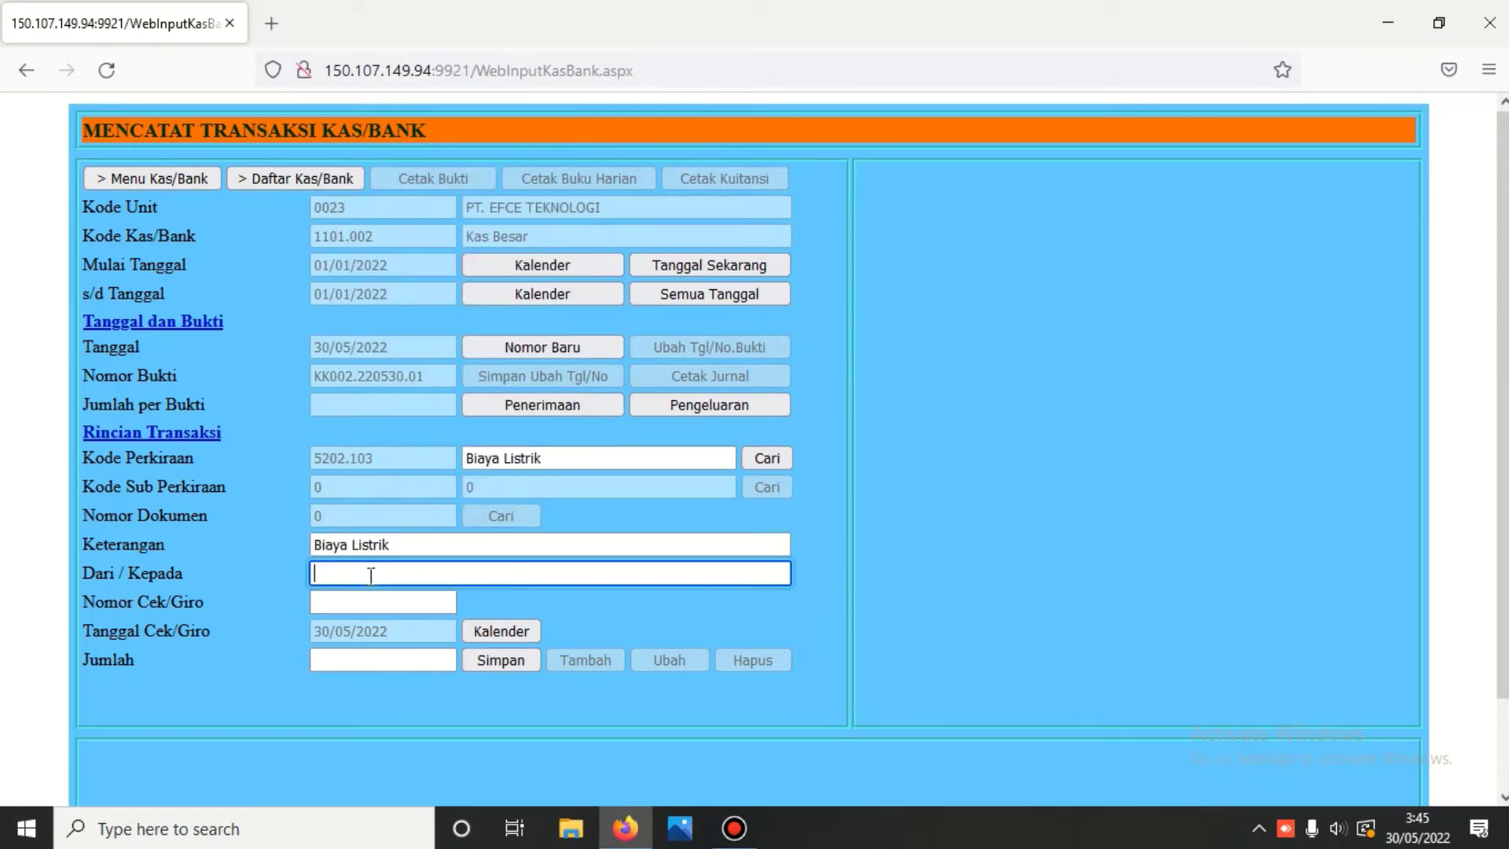
{"action": "type", "text": "L"}
{"action": "type", "text": "PLN"}
{"action": "left_click", "coordinate": [380, 662]}
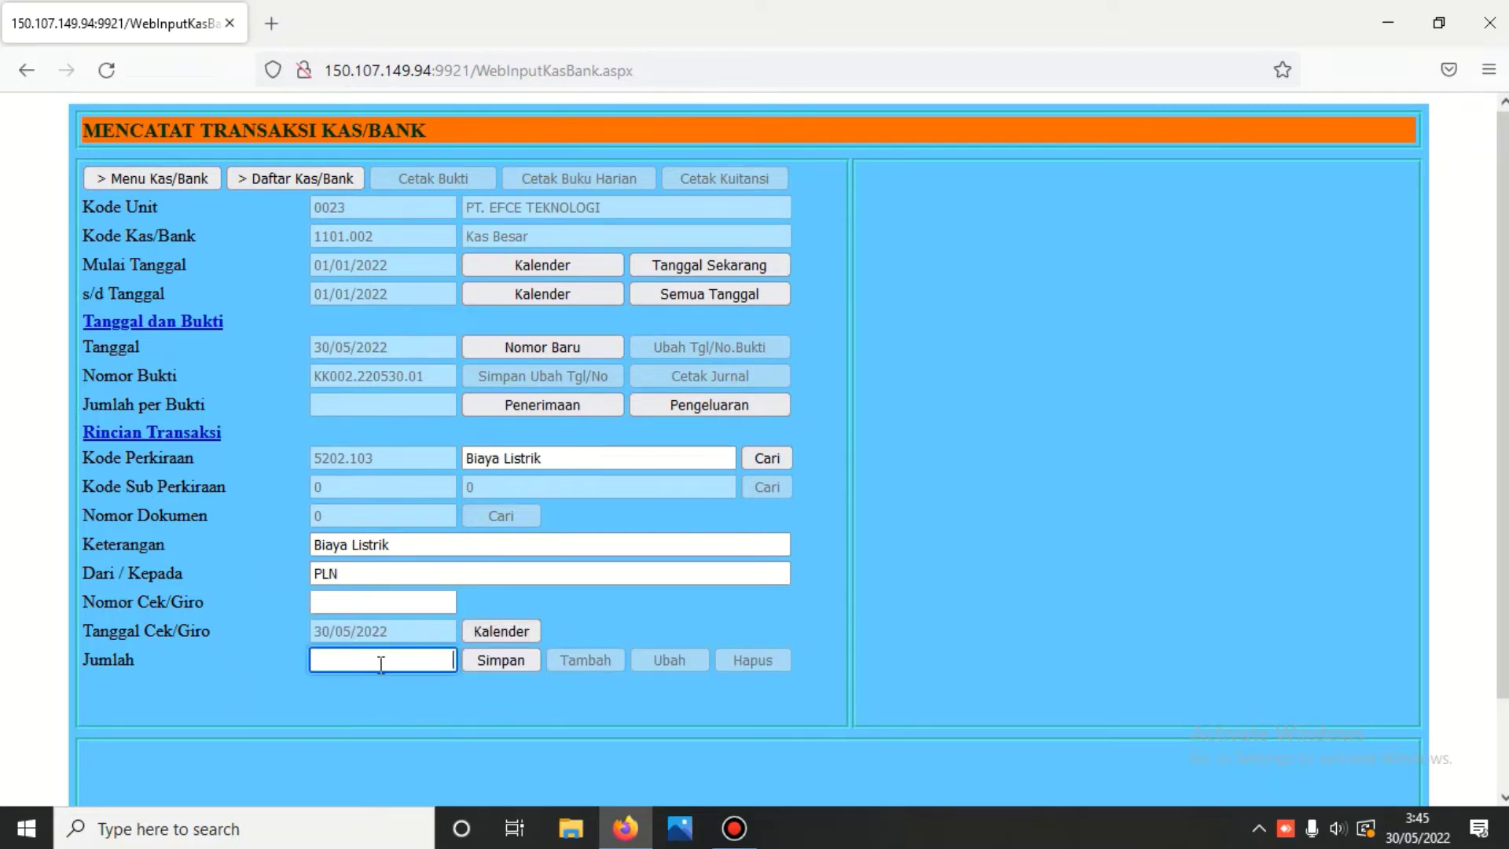
{"action": "type", "text": "12"}
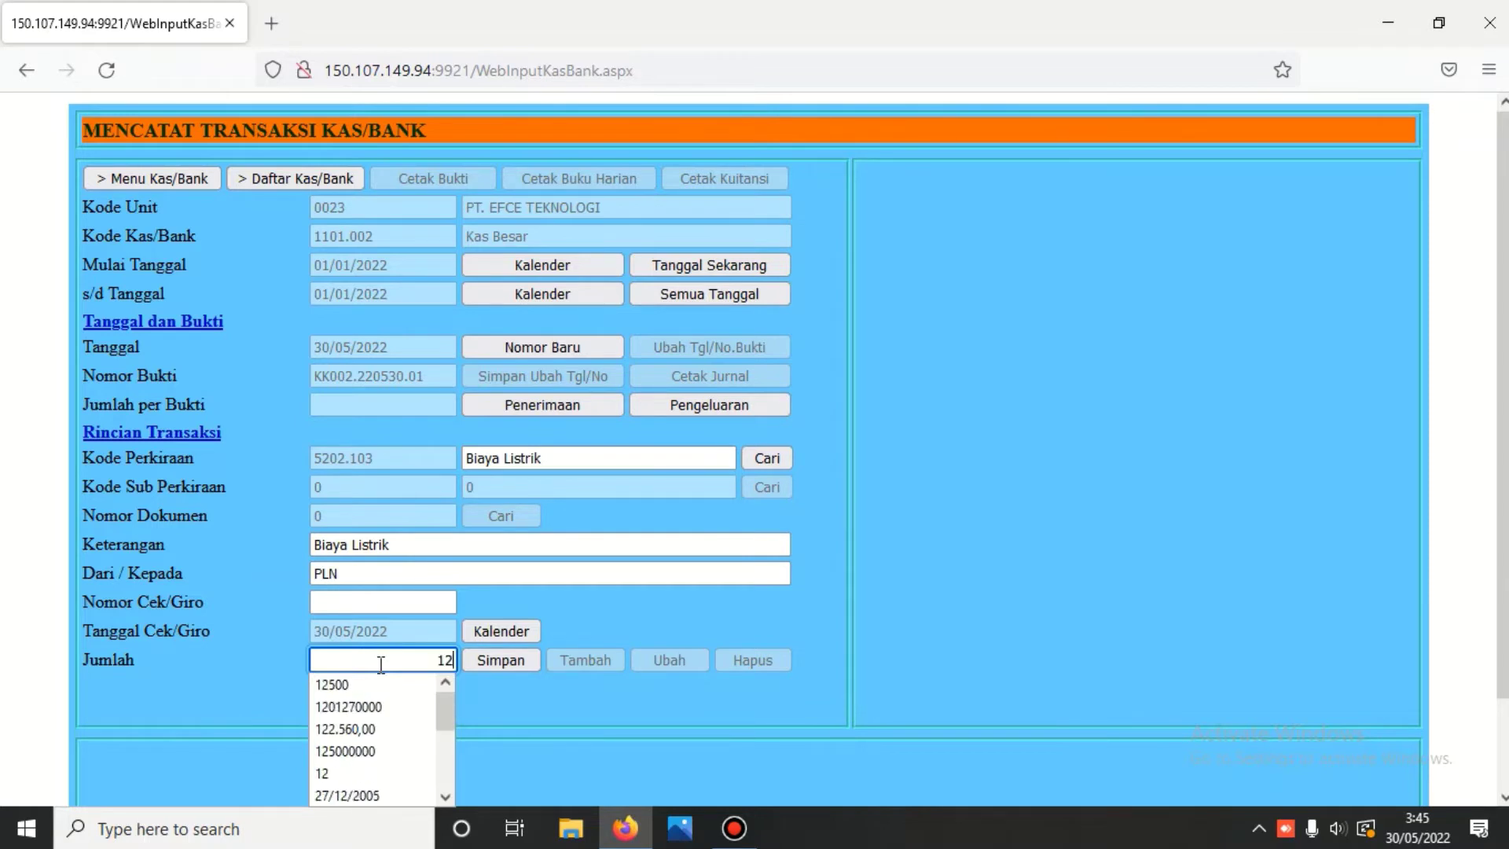
{"action": "type", "text": "50"}
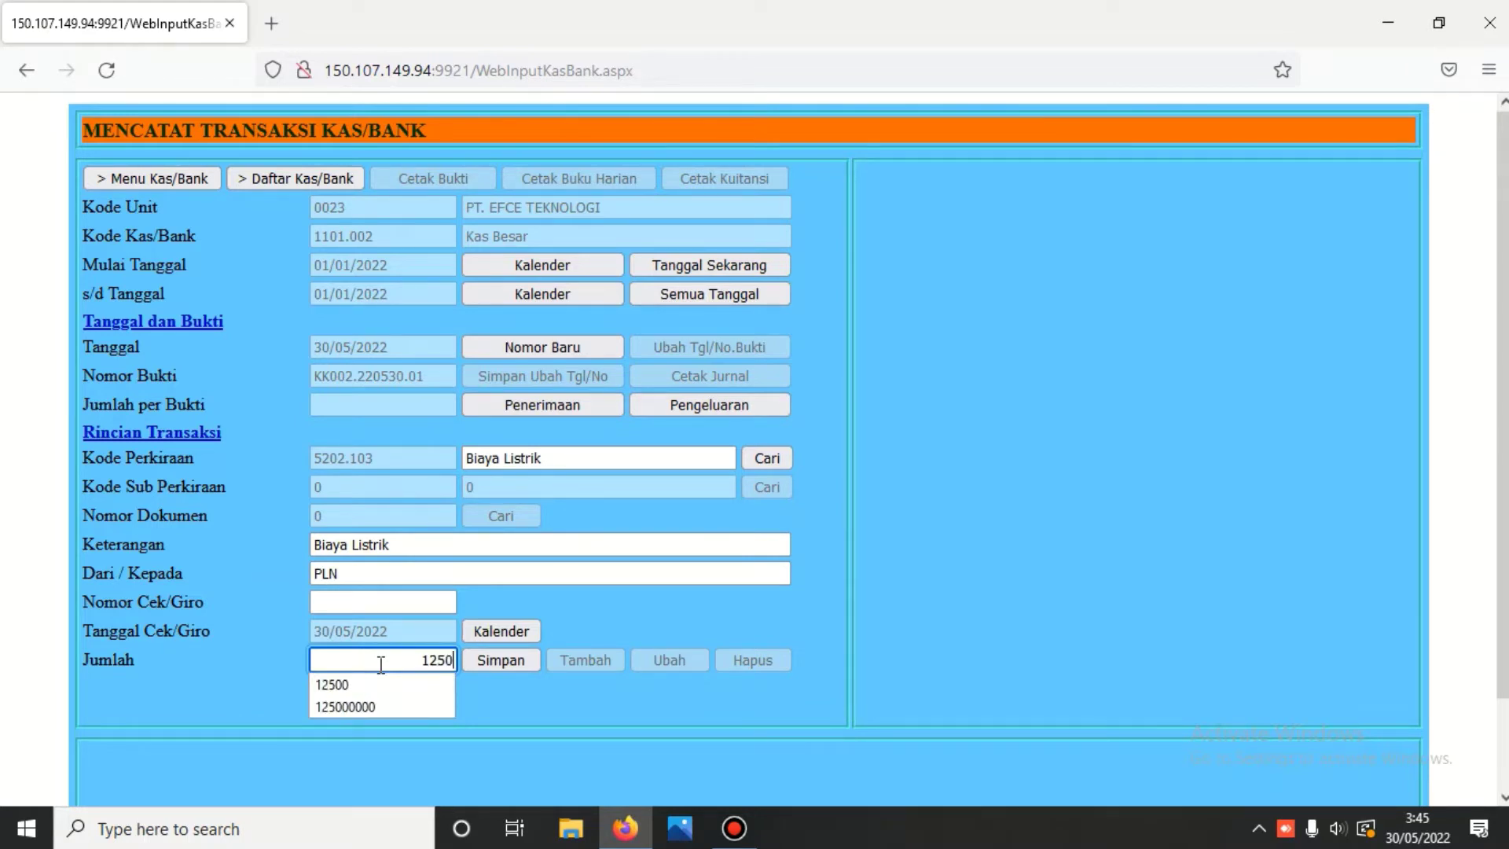
{"action": "type", "text": "000"}
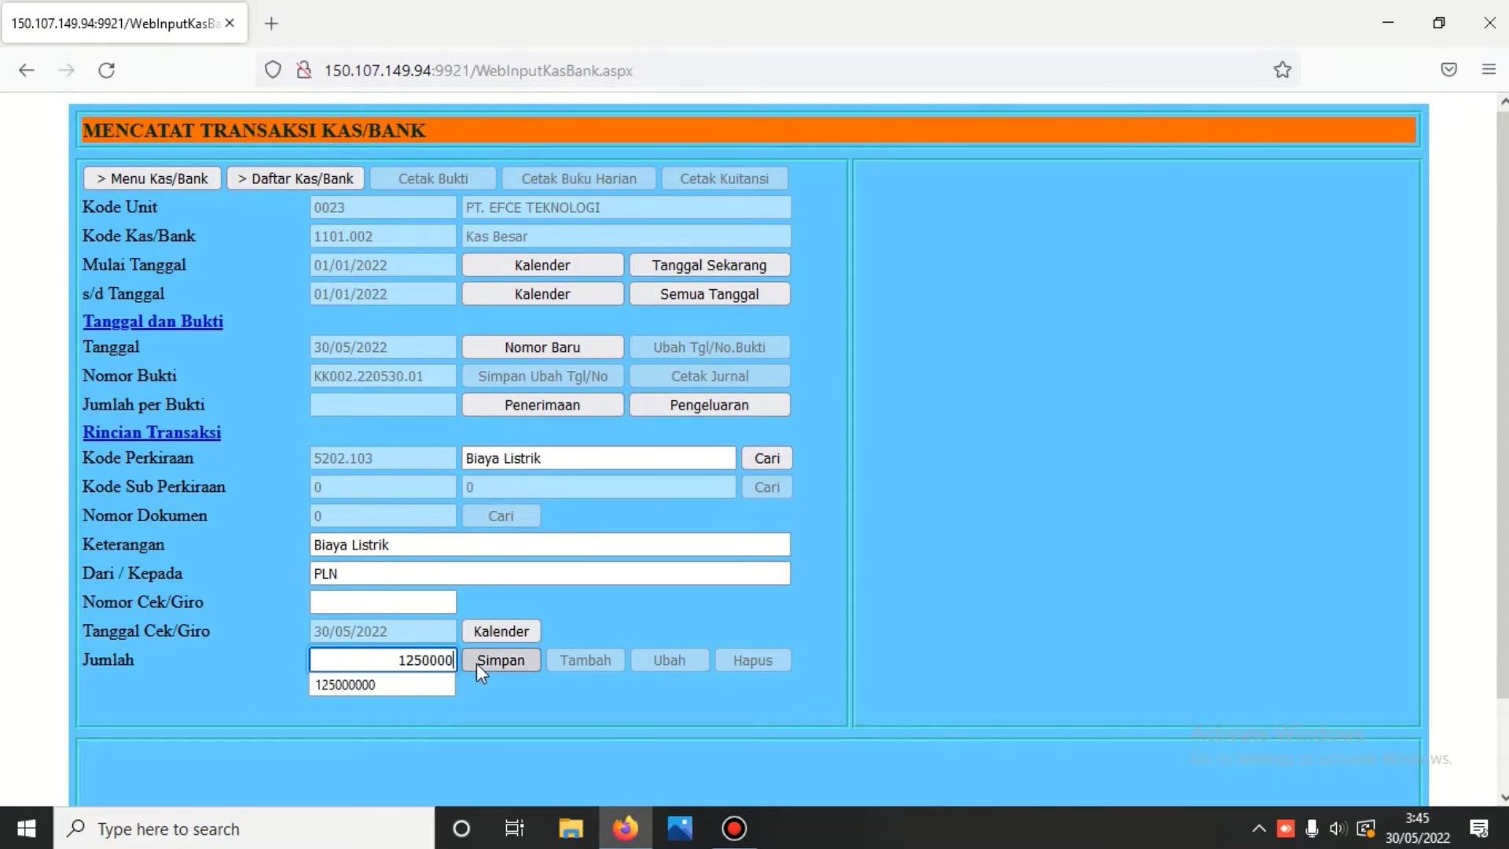
{"action": "left_click", "coordinate": [476, 661]}
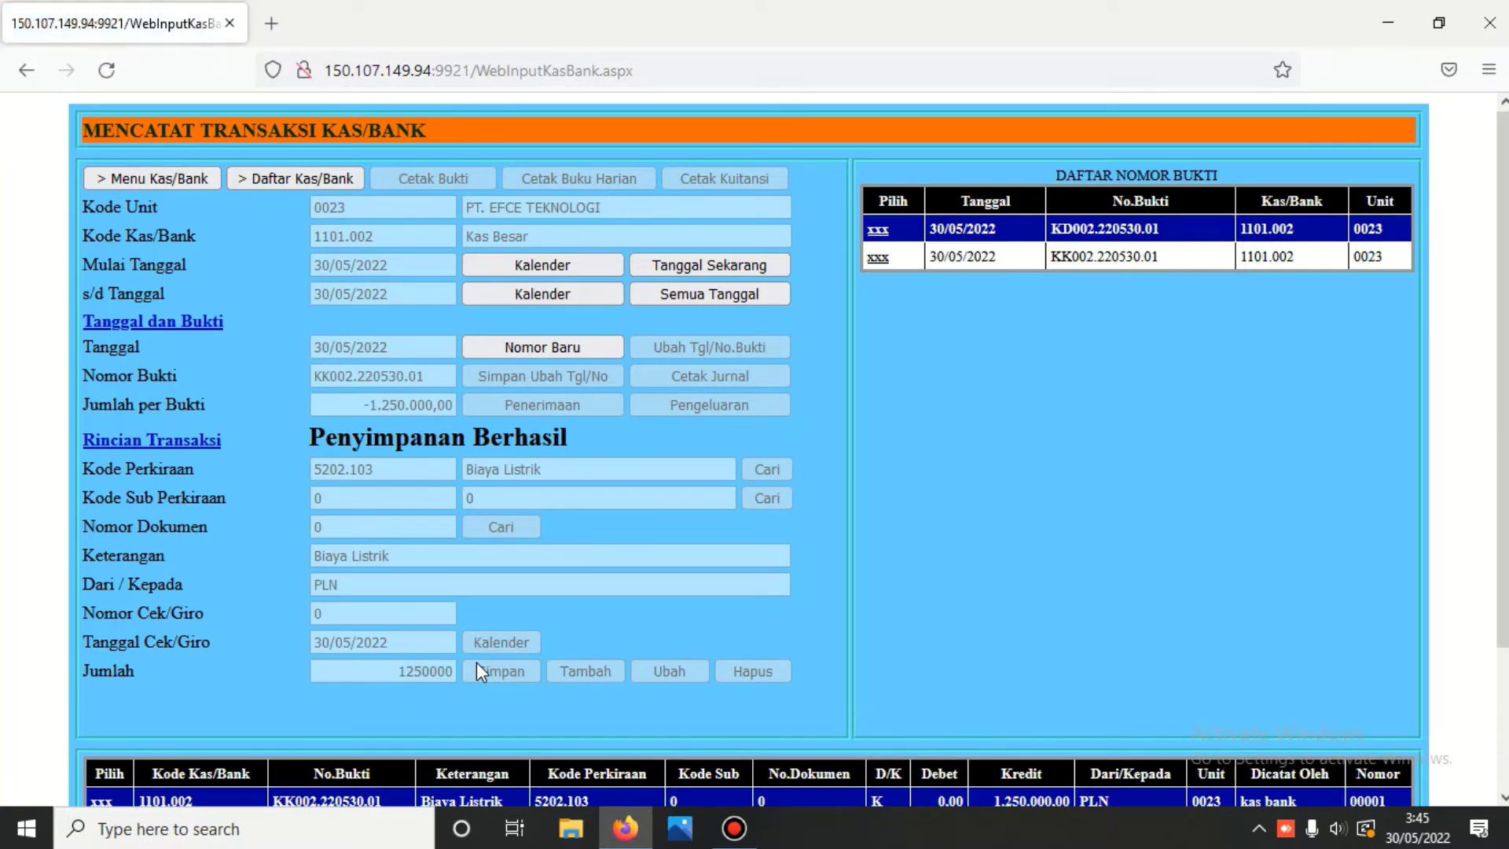
{"action": "scroll", "coordinate": [476, 662], "scroll_direction": "down", "scroll_amount": 2}
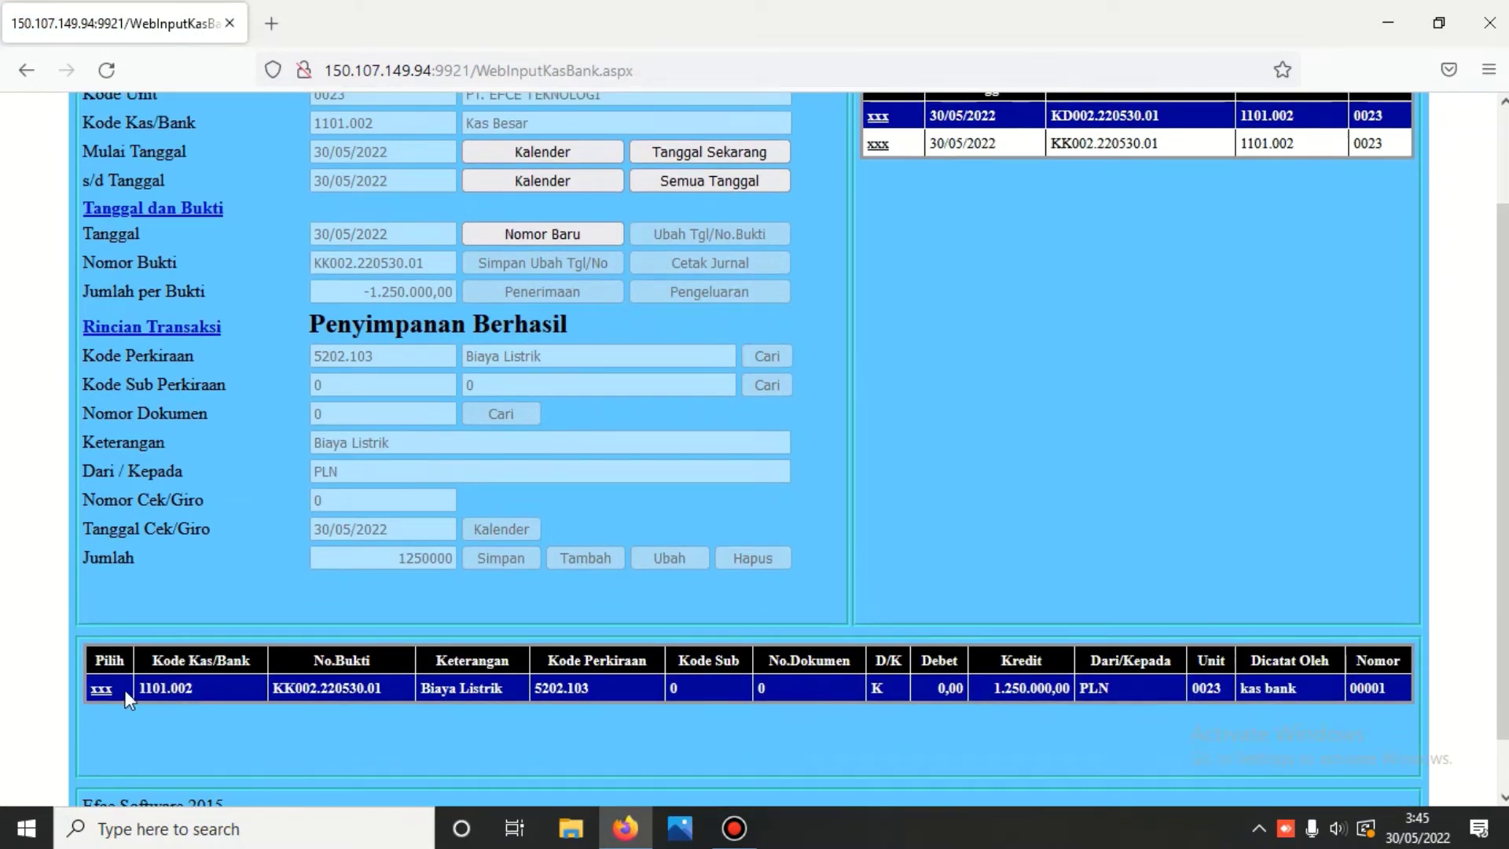
- Print the KK002.220530.01 journal voucher: debit 5202.103, credit 1101.002, 1.250.000,00
{"action": "left_click", "coordinate": [103, 688]}
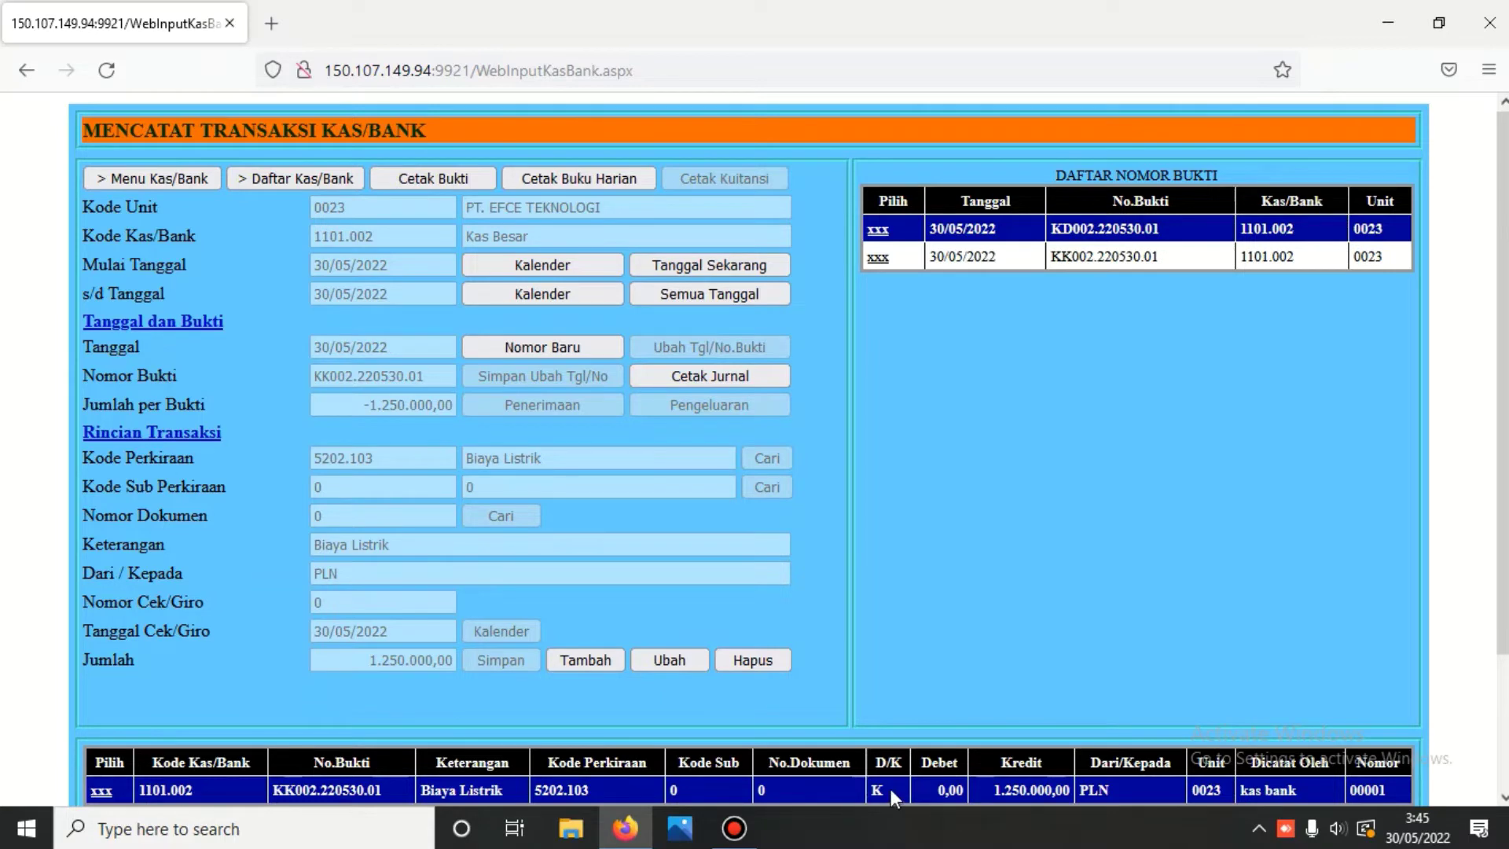
{"action": "left_click", "coordinate": [718, 375]}
{"action": "scroll", "coordinate": [719, 373], "scroll_direction": "down", "scroll_amount": 5}
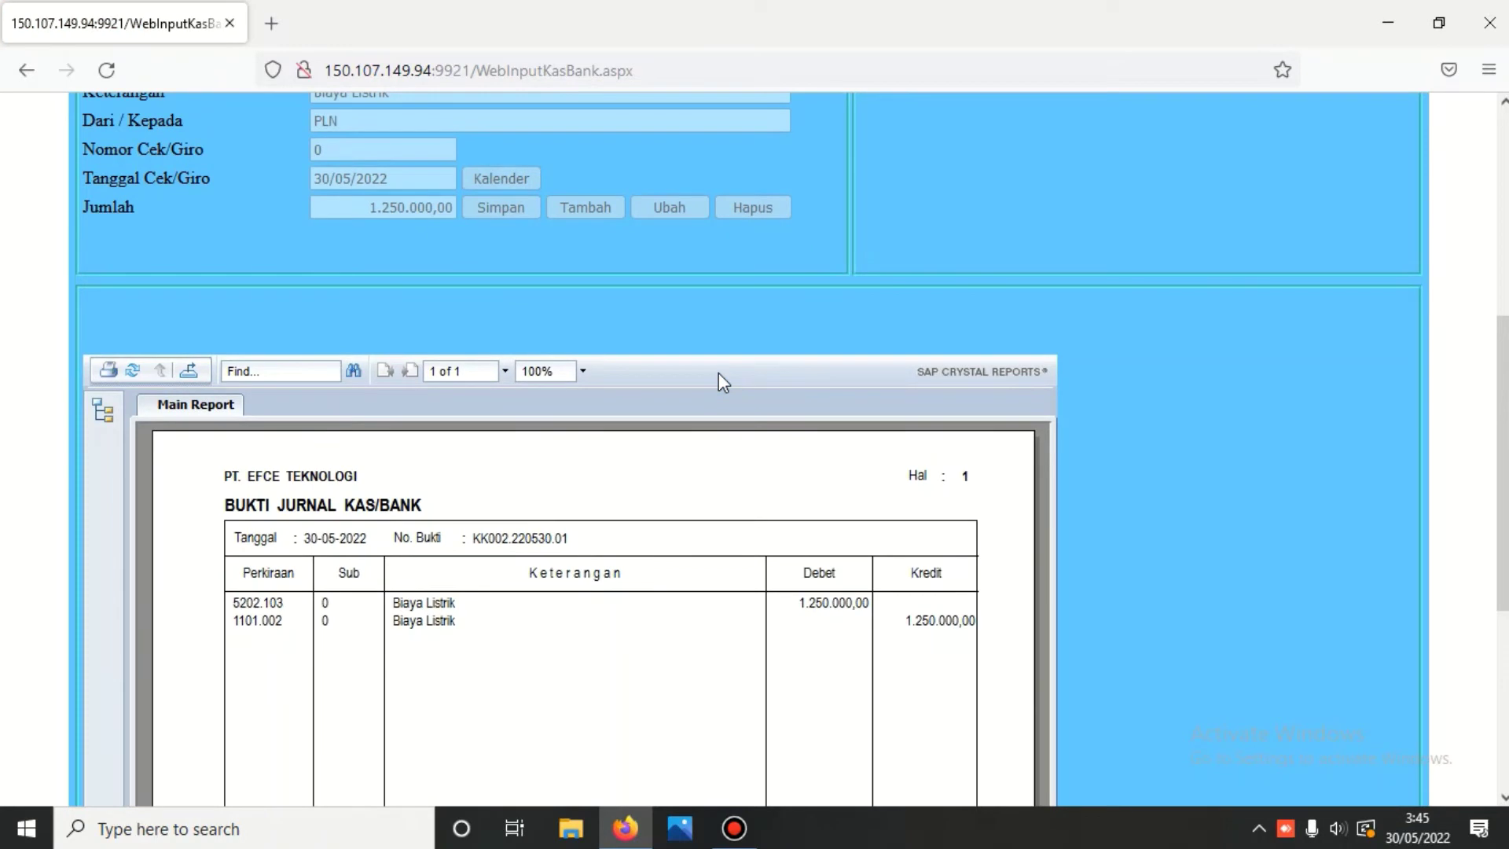
{"action": "scroll", "coordinate": [718, 372], "scroll_direction": "up", "scroll_amount": 5}
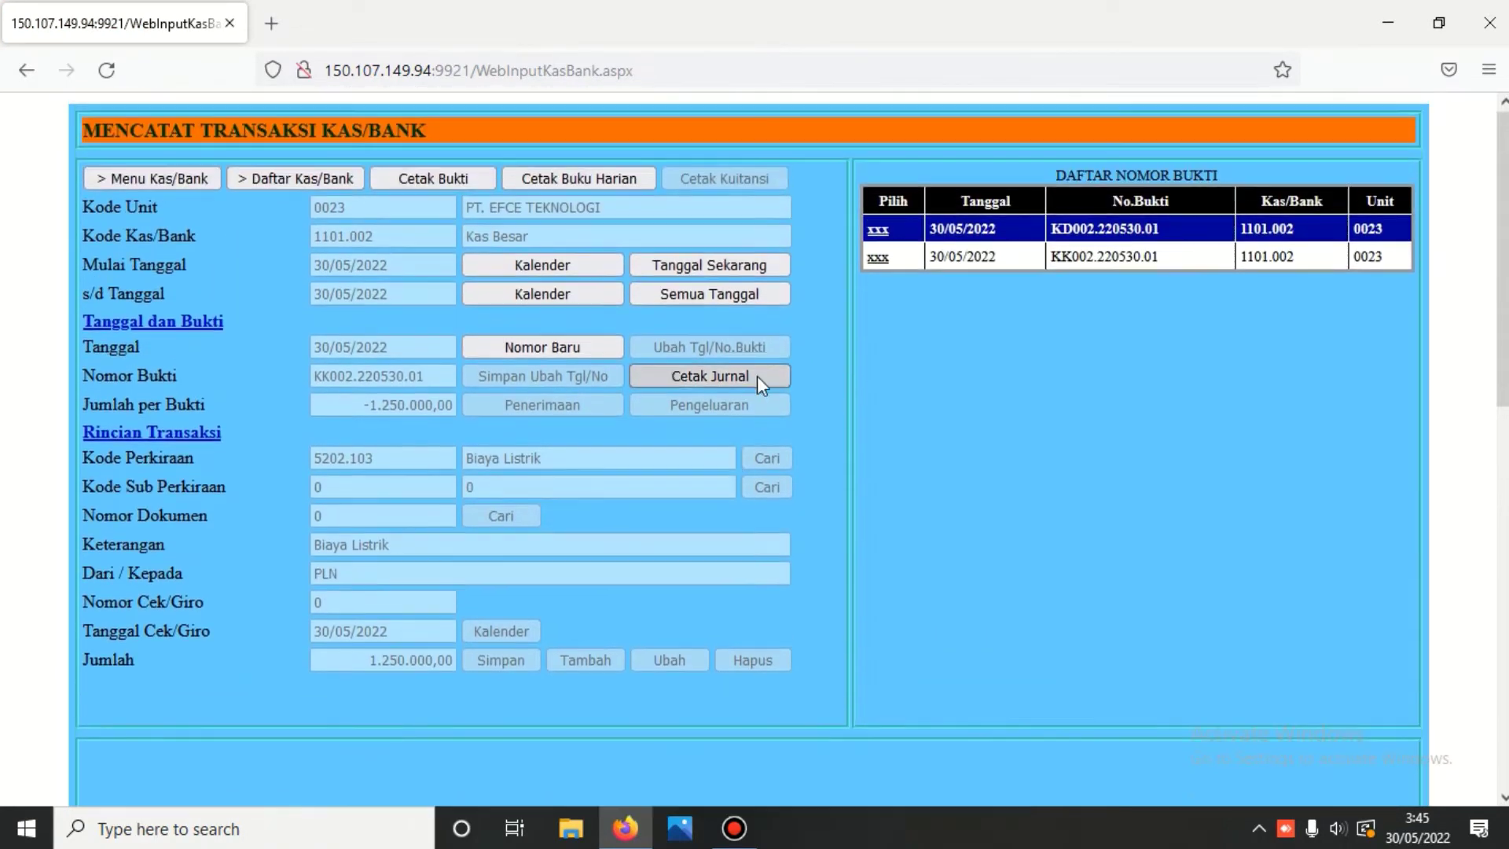
{"action": "left_click", "coordinate": [573, 176]}
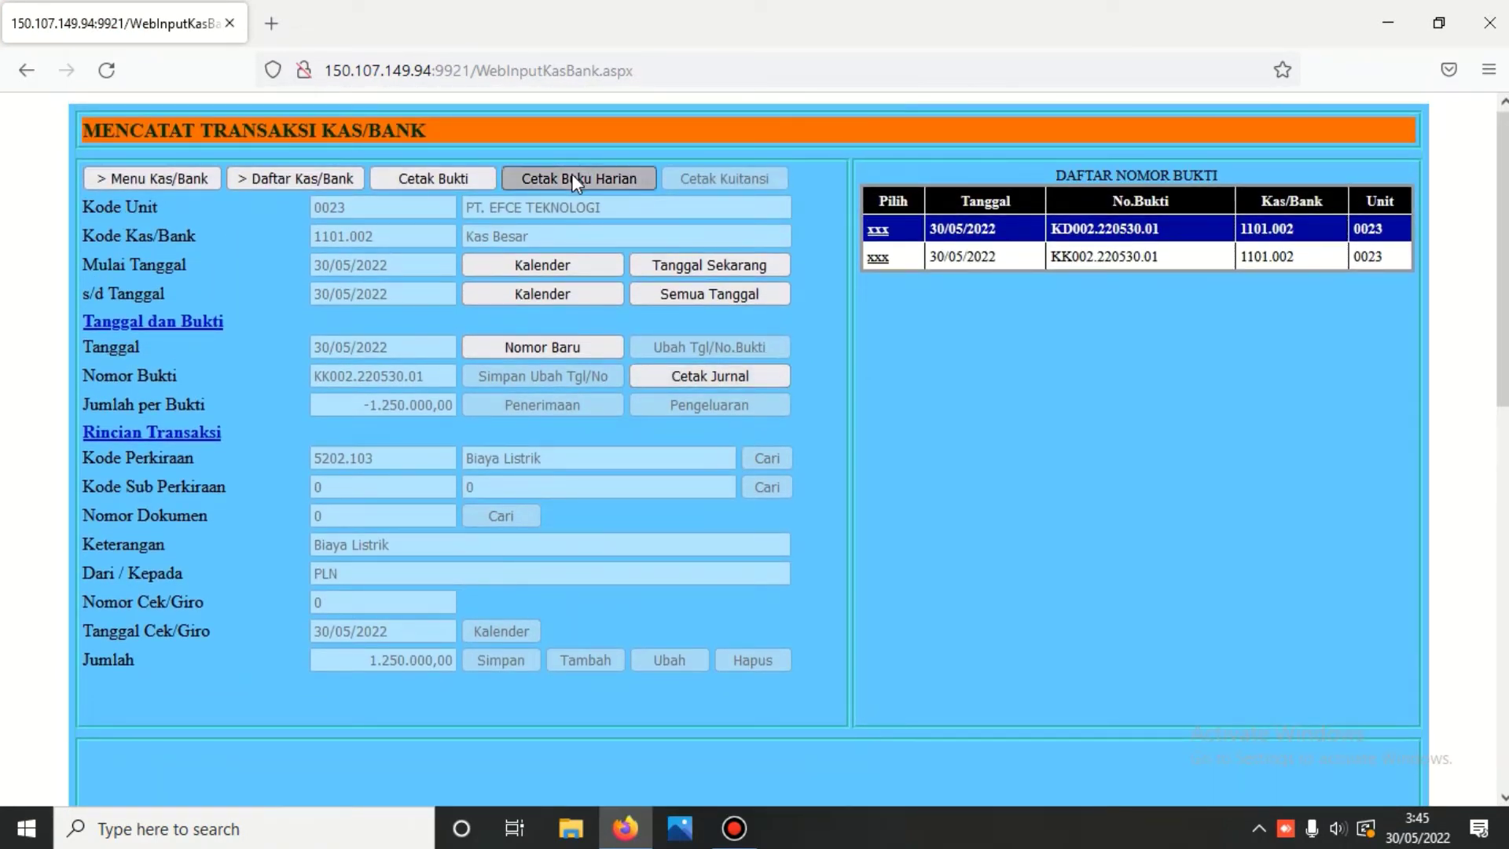
- Review the 30-05-2022 Kas Besar cash book and print the KD002.220530.01 journal voucher
{"action": "scroll", "coordinate": [573, 187], "scroll_direction": "down", "scroll_amount": 5}
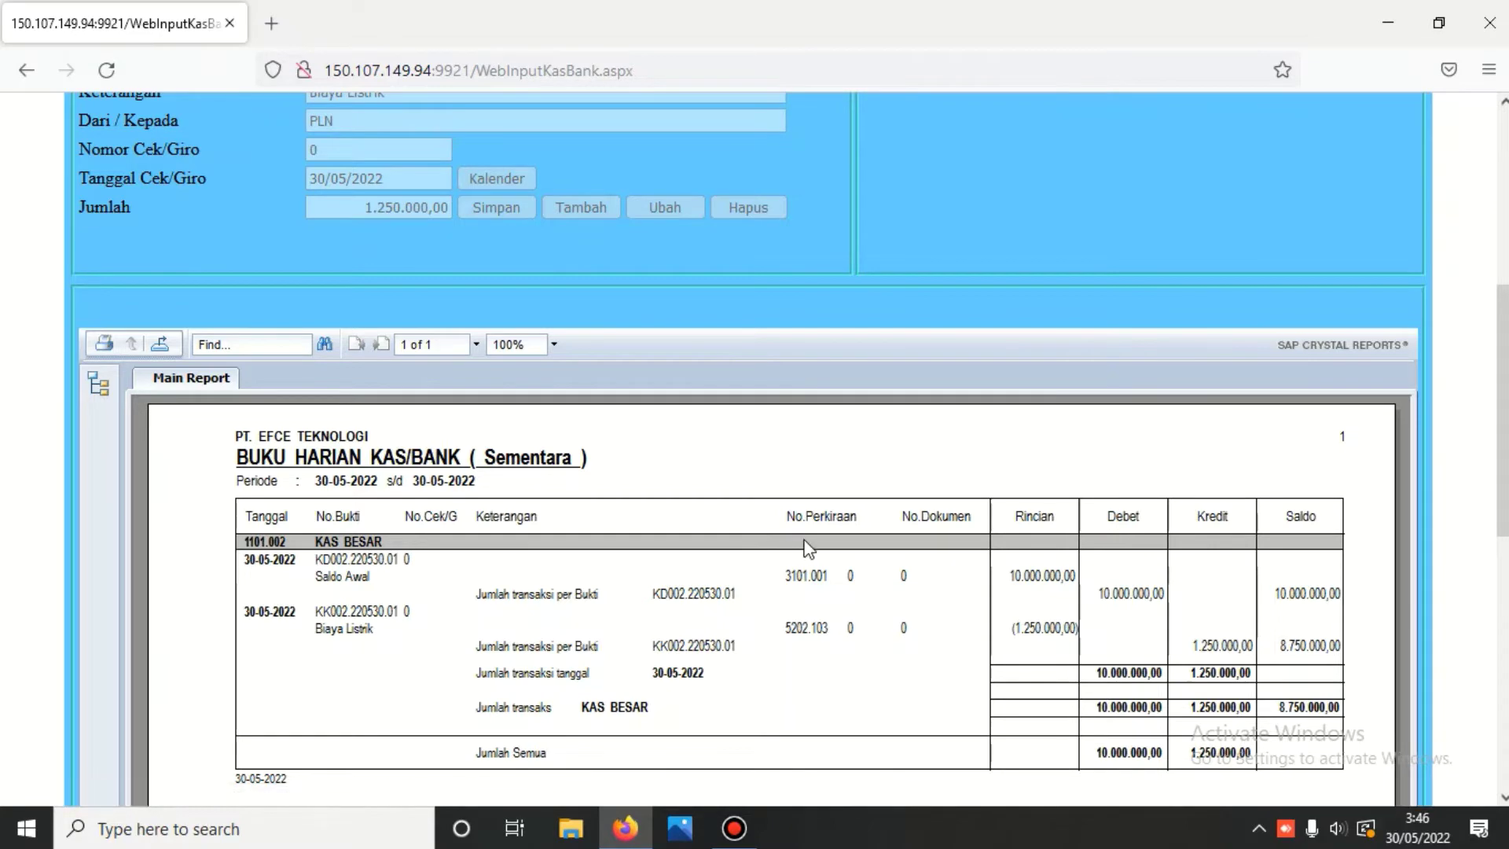
{"action": "scroll", "coordinate": [801, 545], "scroll_direction": "up", "scroll_amount": 5}
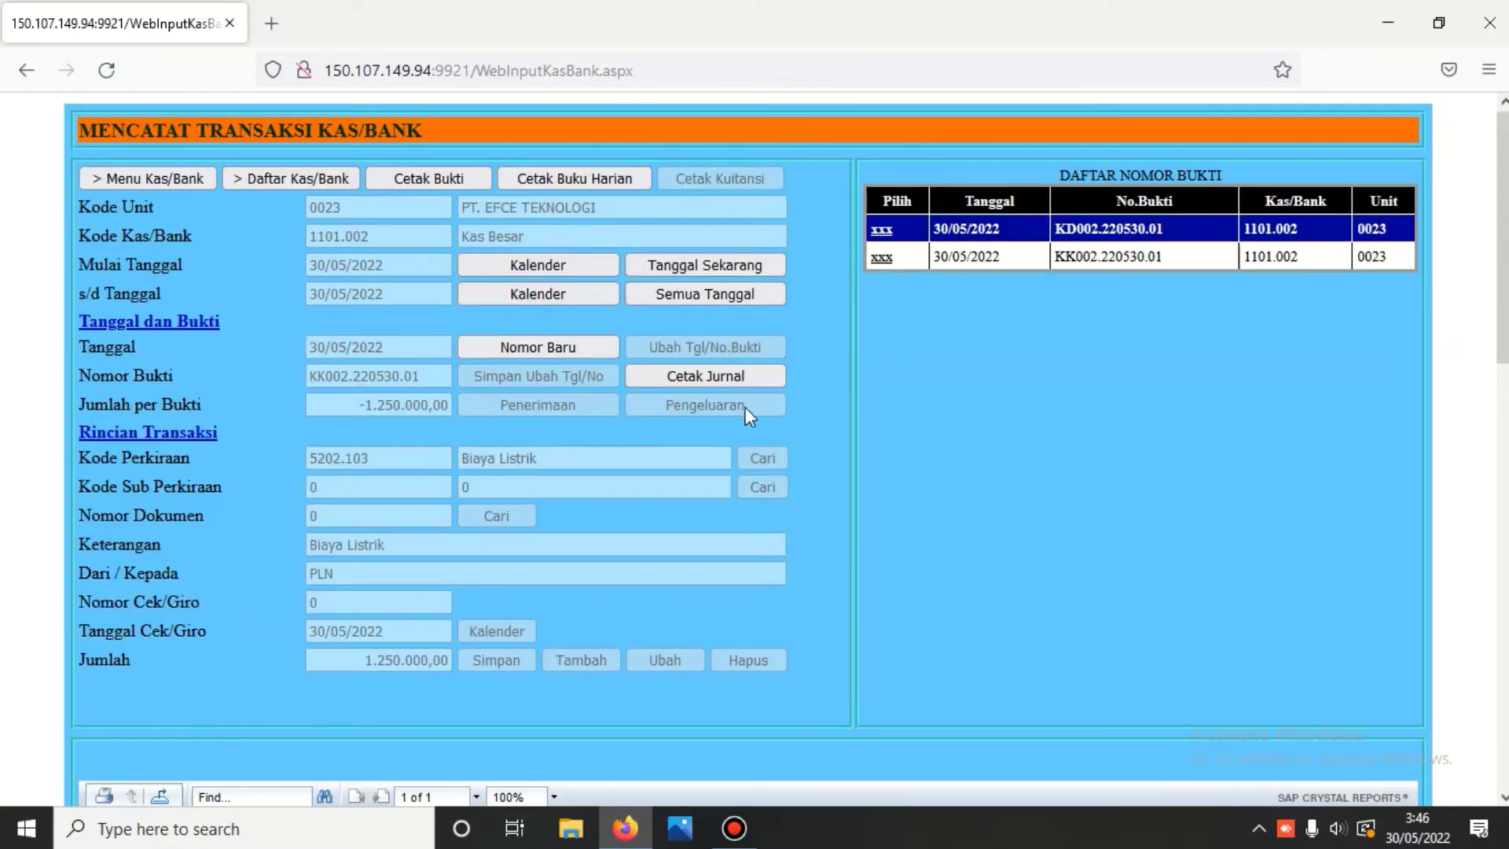
{"action": "left_click", "coordinate": [881, 228]}
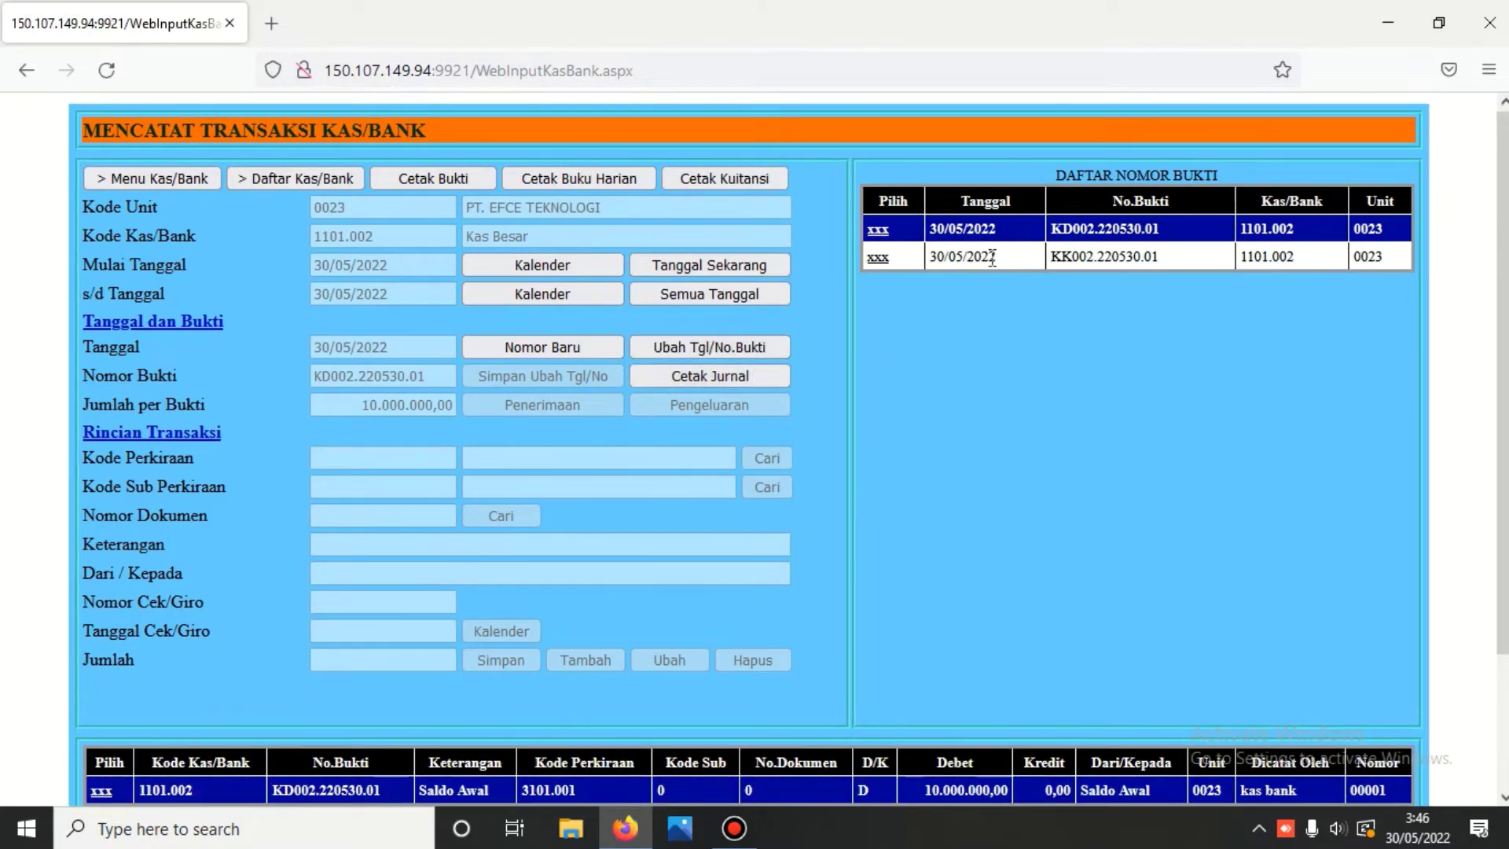
{"action": "scroll", "coordinate": [550, 707], "scroll_direction": "down", "scroll_amount": 1}
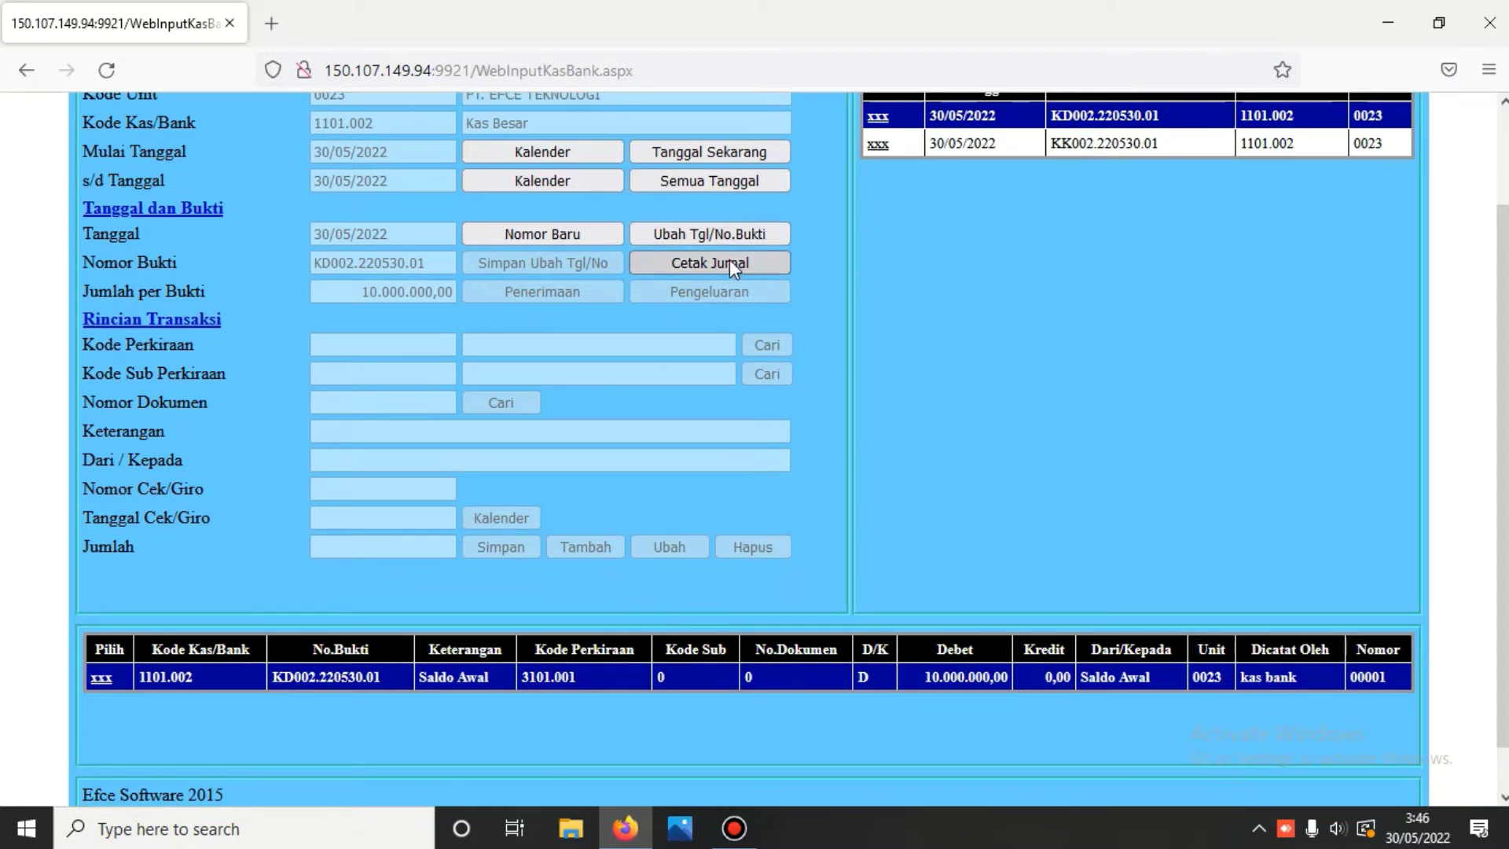
{"action": "left_click", "coordinate": [729, 263]}
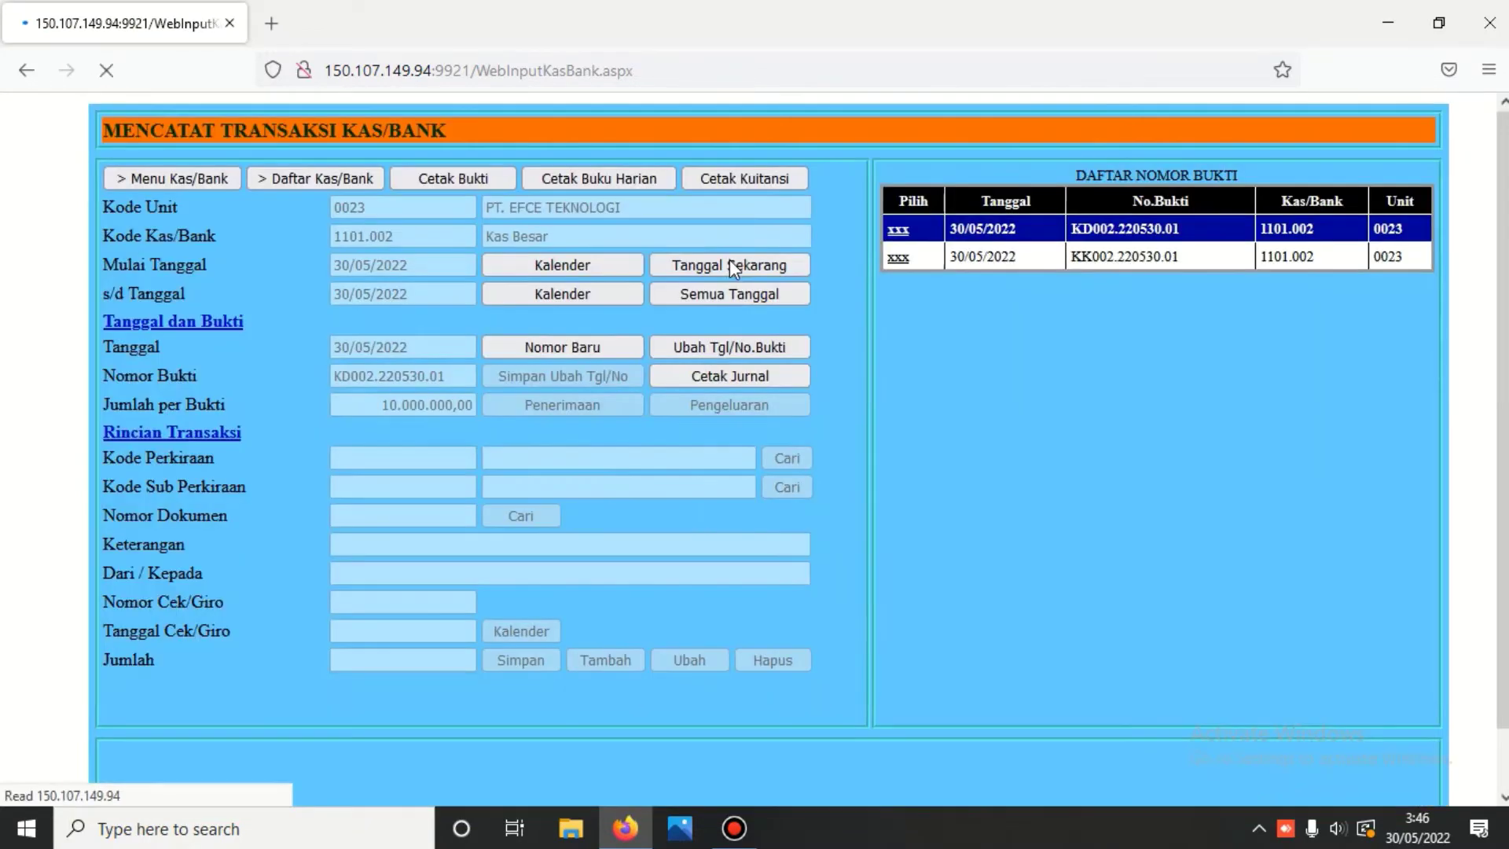
{"action": "scroll", "coordinate": [730, 267], "scroll_direction": "down", "scroll_amount": 3}
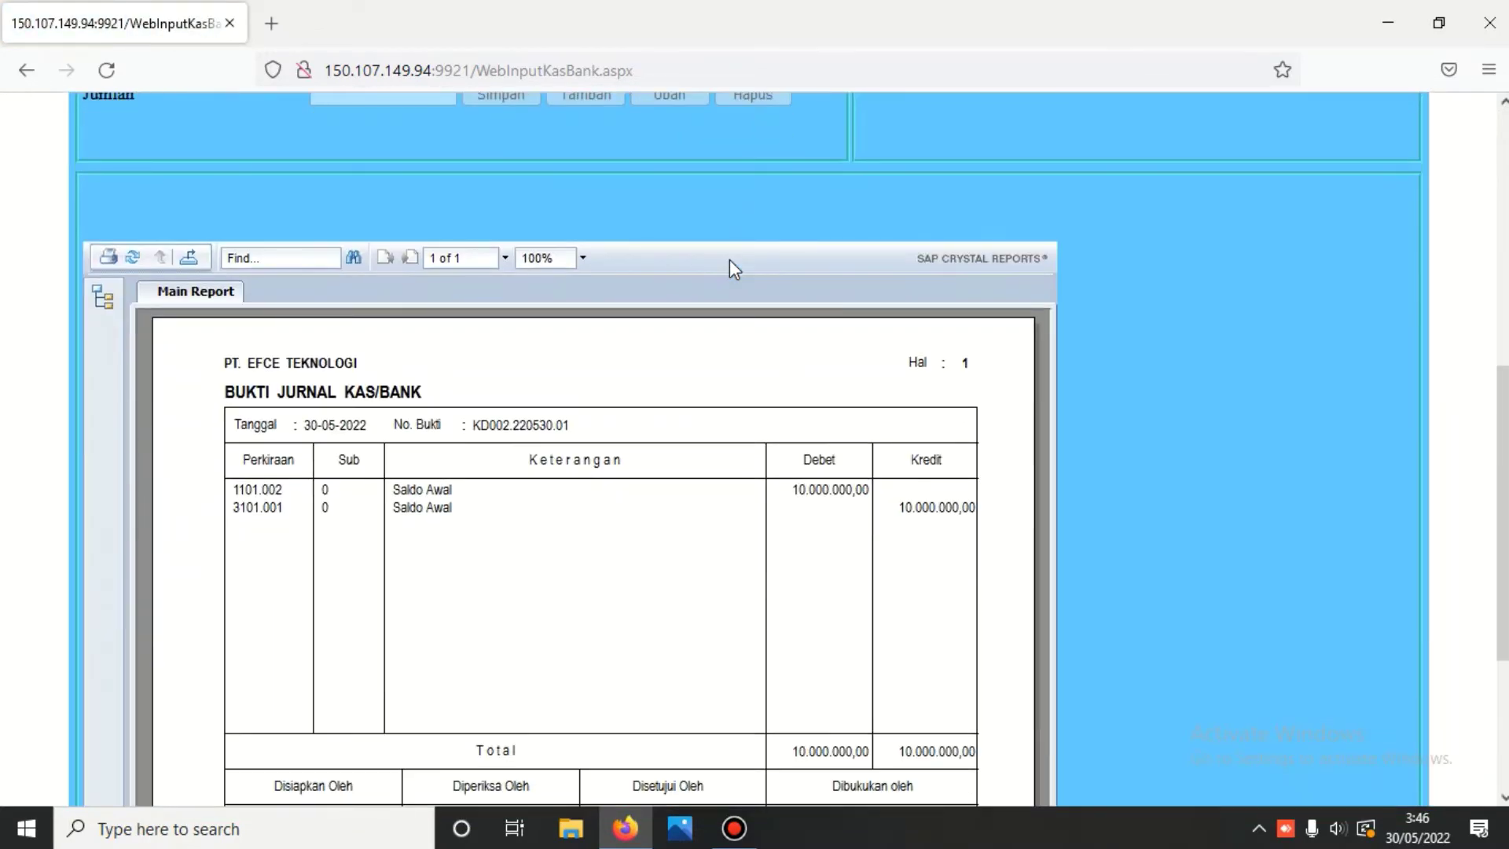
{"action": "scroll", "coordinate": [849, 228], "scroll_direction": "up", "scroll_amount": 7}
{"action": "scroll", "coordinate": [842, 189], "scroll_direction": "up", "scroll_amount": 1}
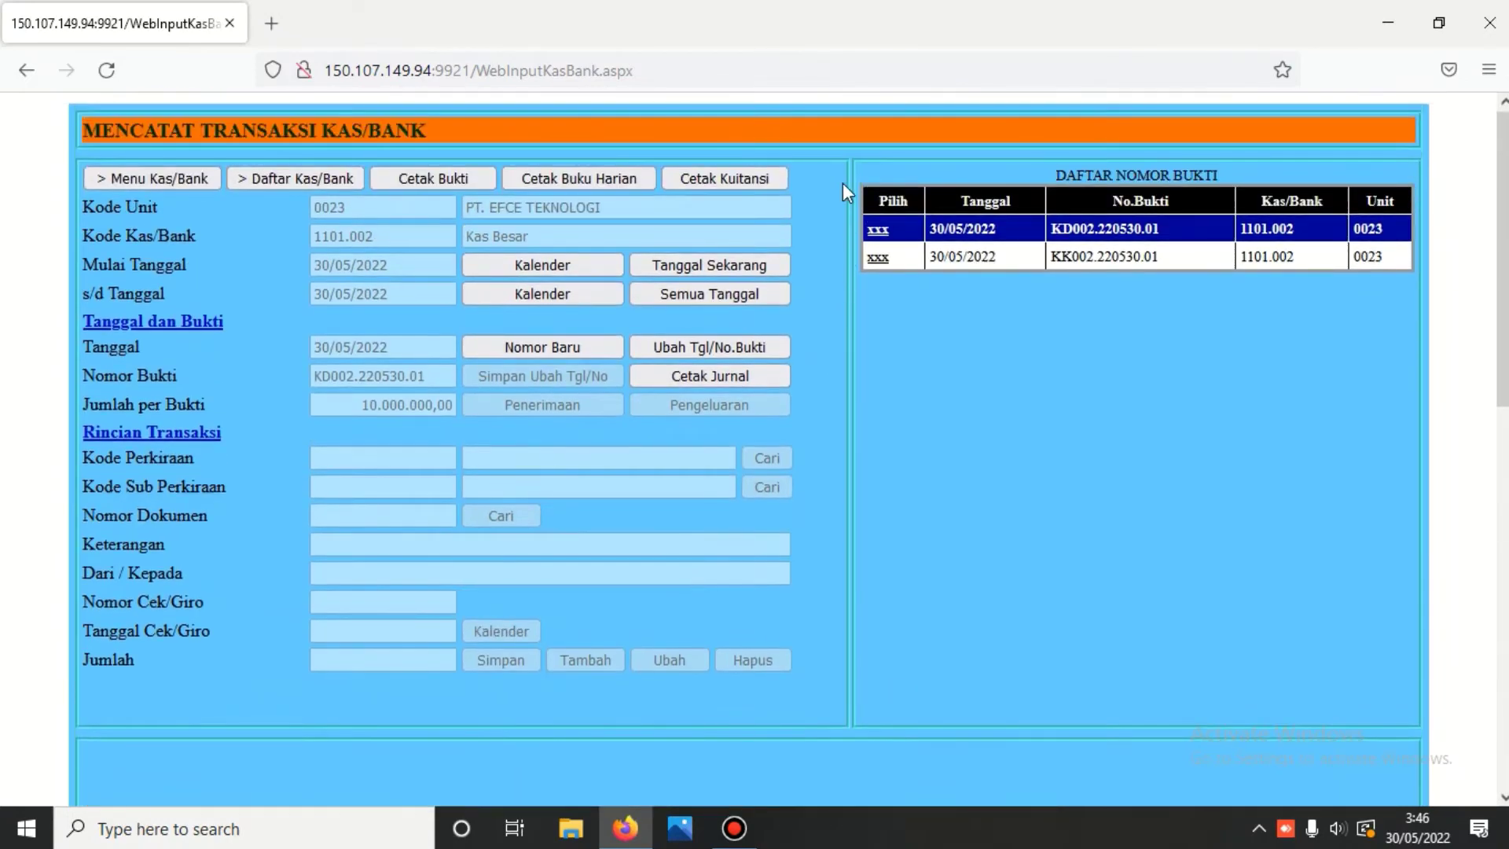
- Reload voucher KK002.220530.01 showing its 1.250.000,00 Biaya Listrik credit
{"action": "left_click", "coordinate": [878, 259]}
{"action": "scroll", "coordinate": [796, 294], "scroll_direction": "down", "scroll_amount": 3}
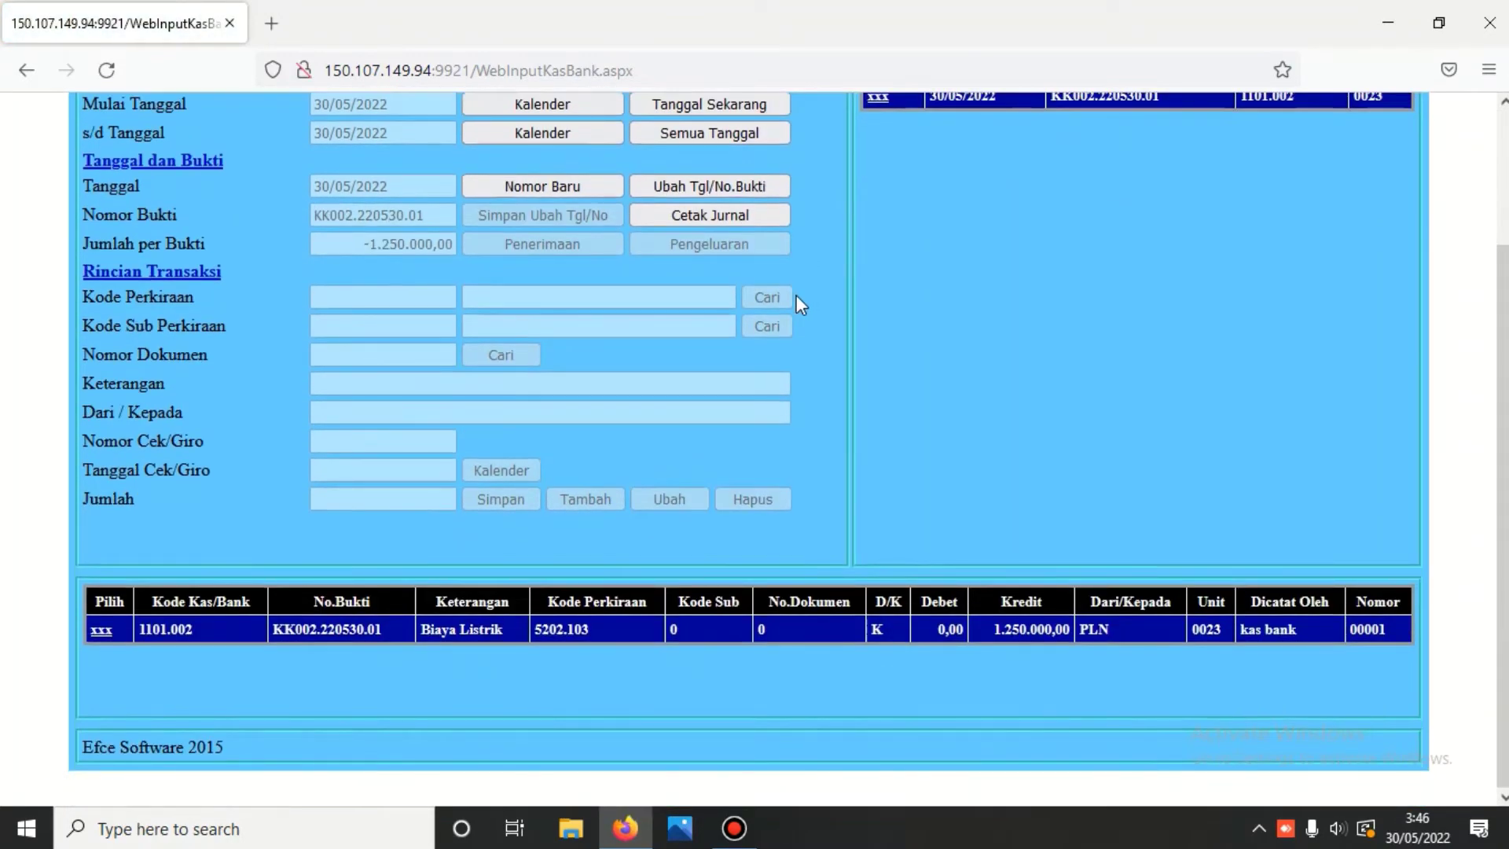
{"action": "scroll", "coordinate": [795, 295], "scroll_direction": "up", "scroll_amount": 3}
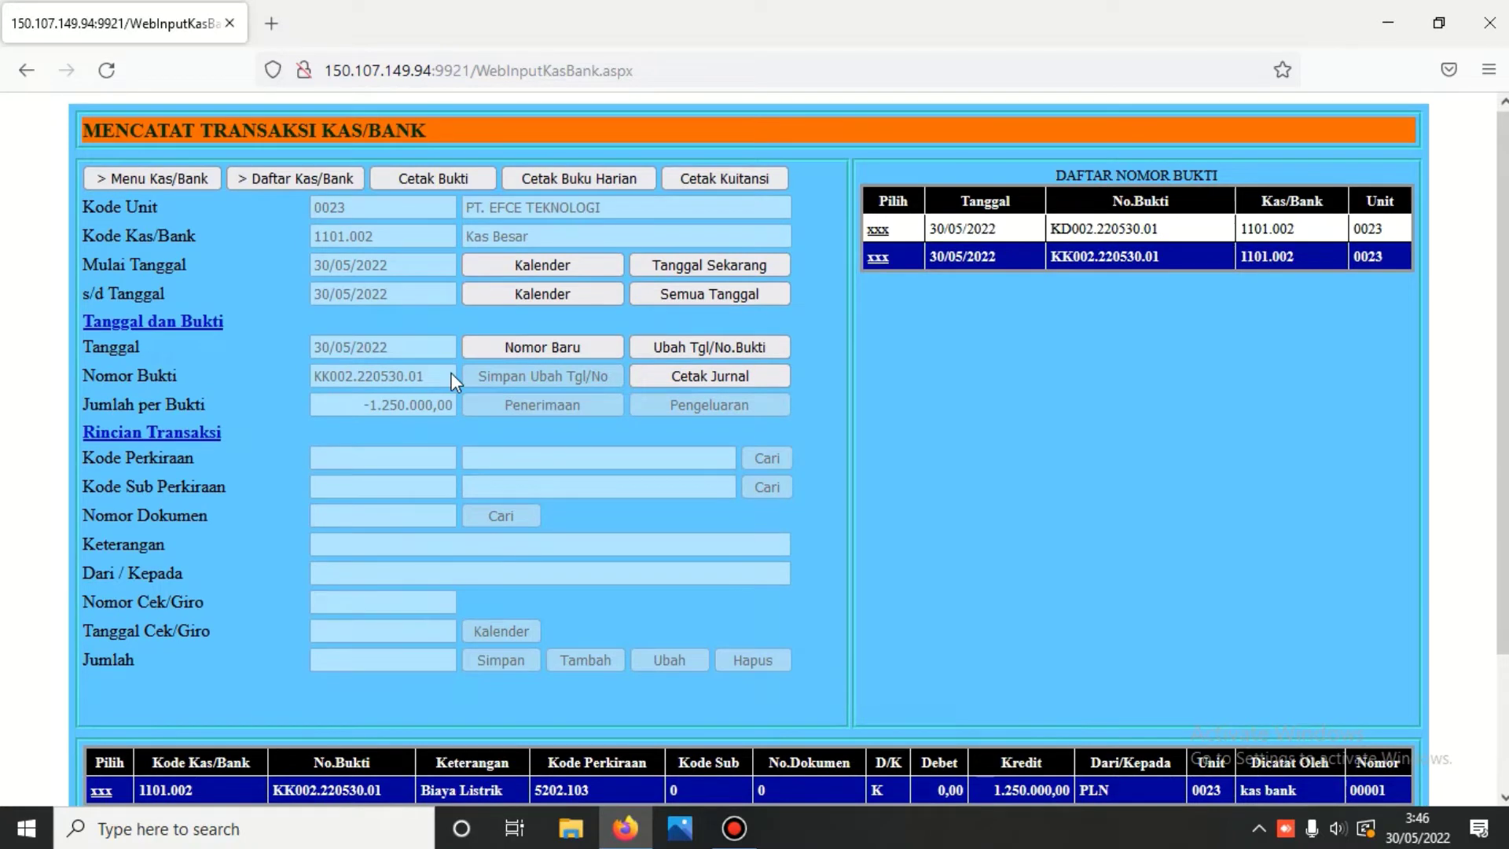
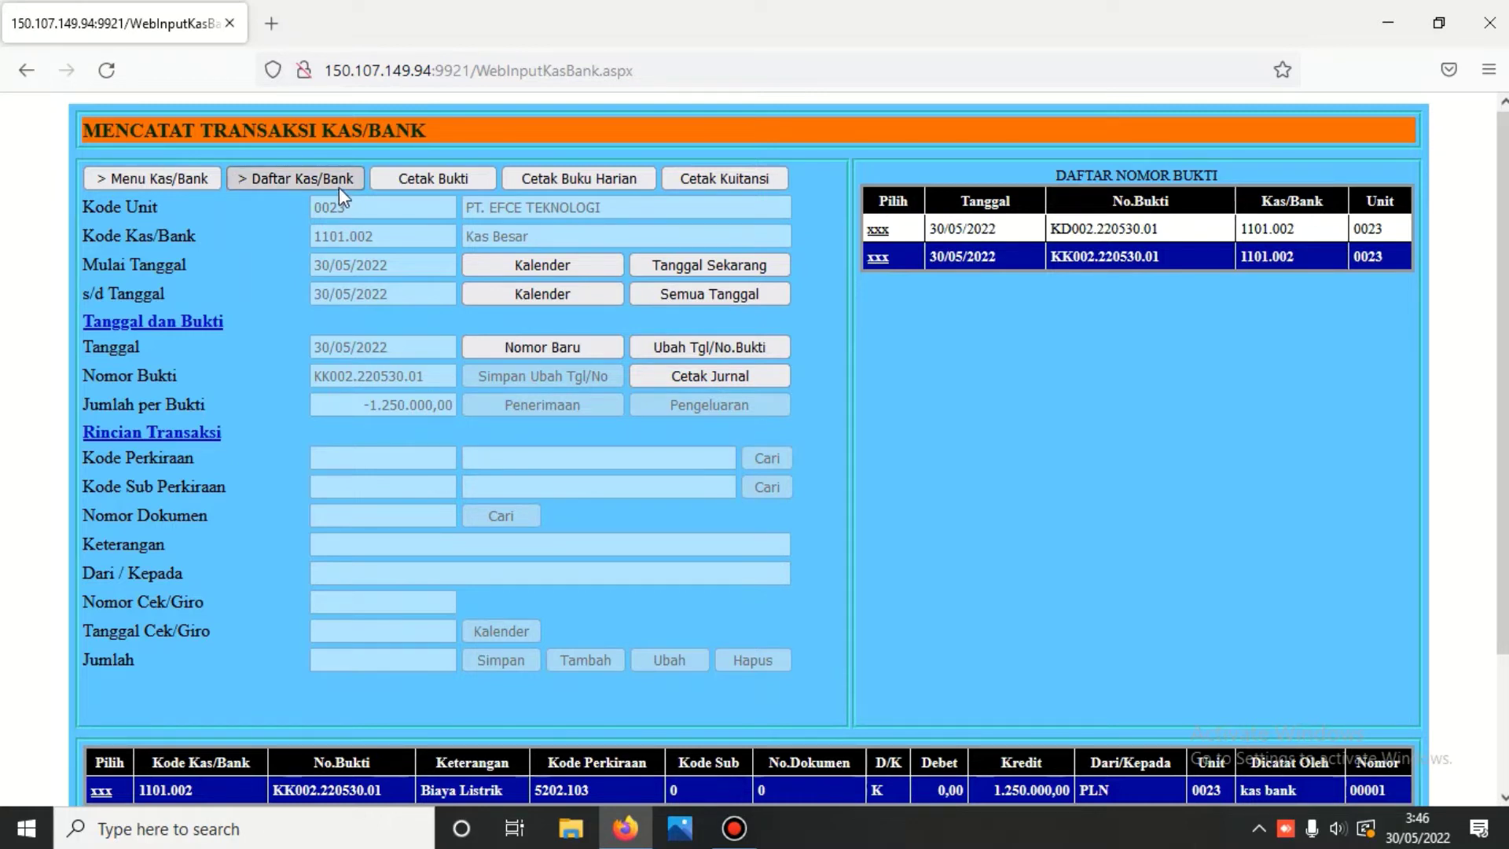
- Pick Bank BCA rekening no : 01 in Mencatat Transaksi Antar Kas/Bank and attempt a new voucher
{"action": "left_click", "coordinate": [295, 177]}
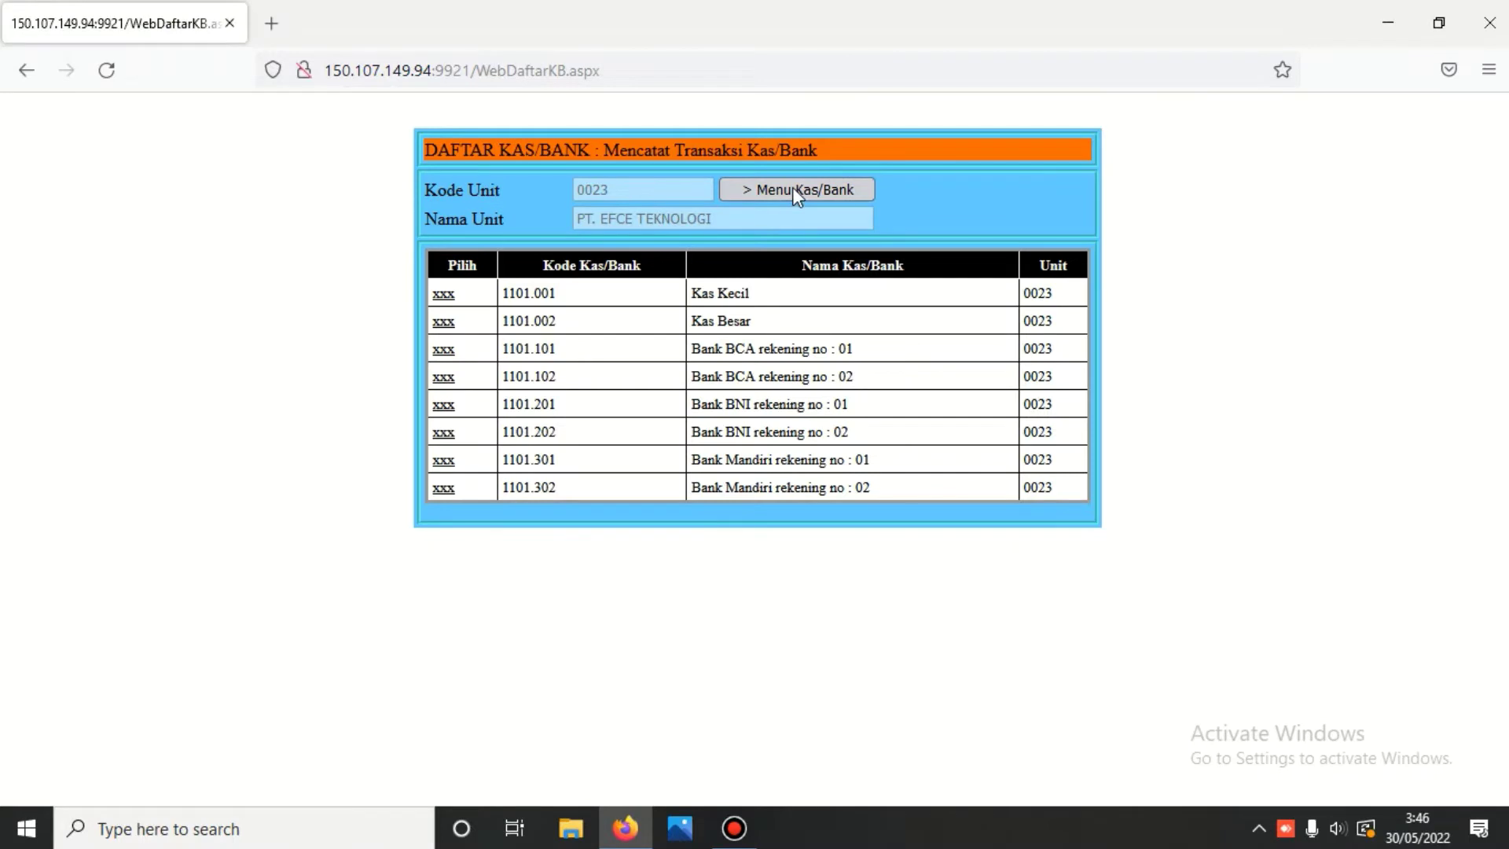
{"action": "left_click", "coordinate": [793, 191]}
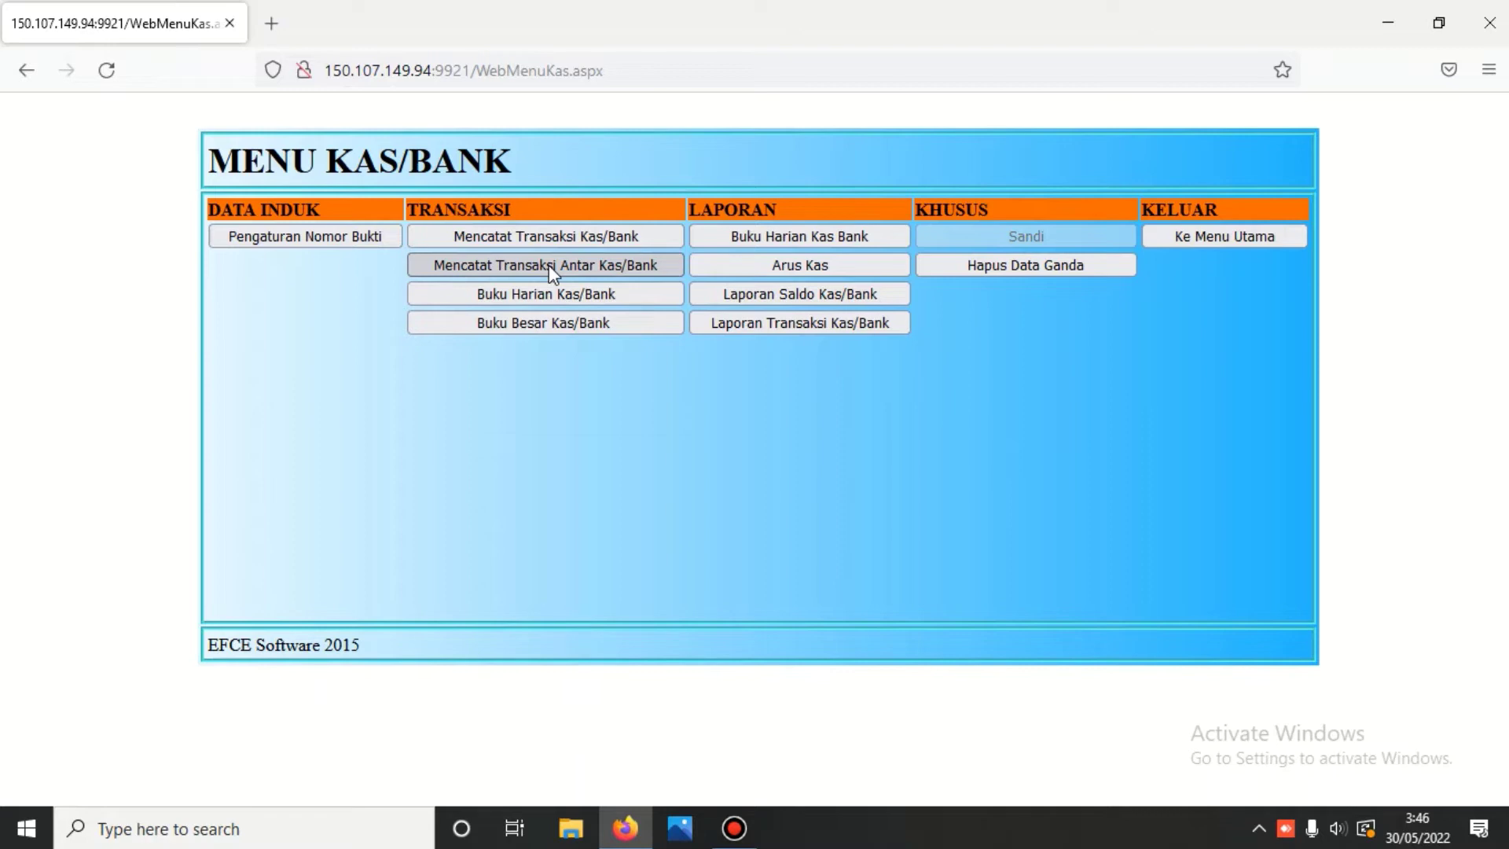
{"action": "left_click", "coordinate": [548, 266]}
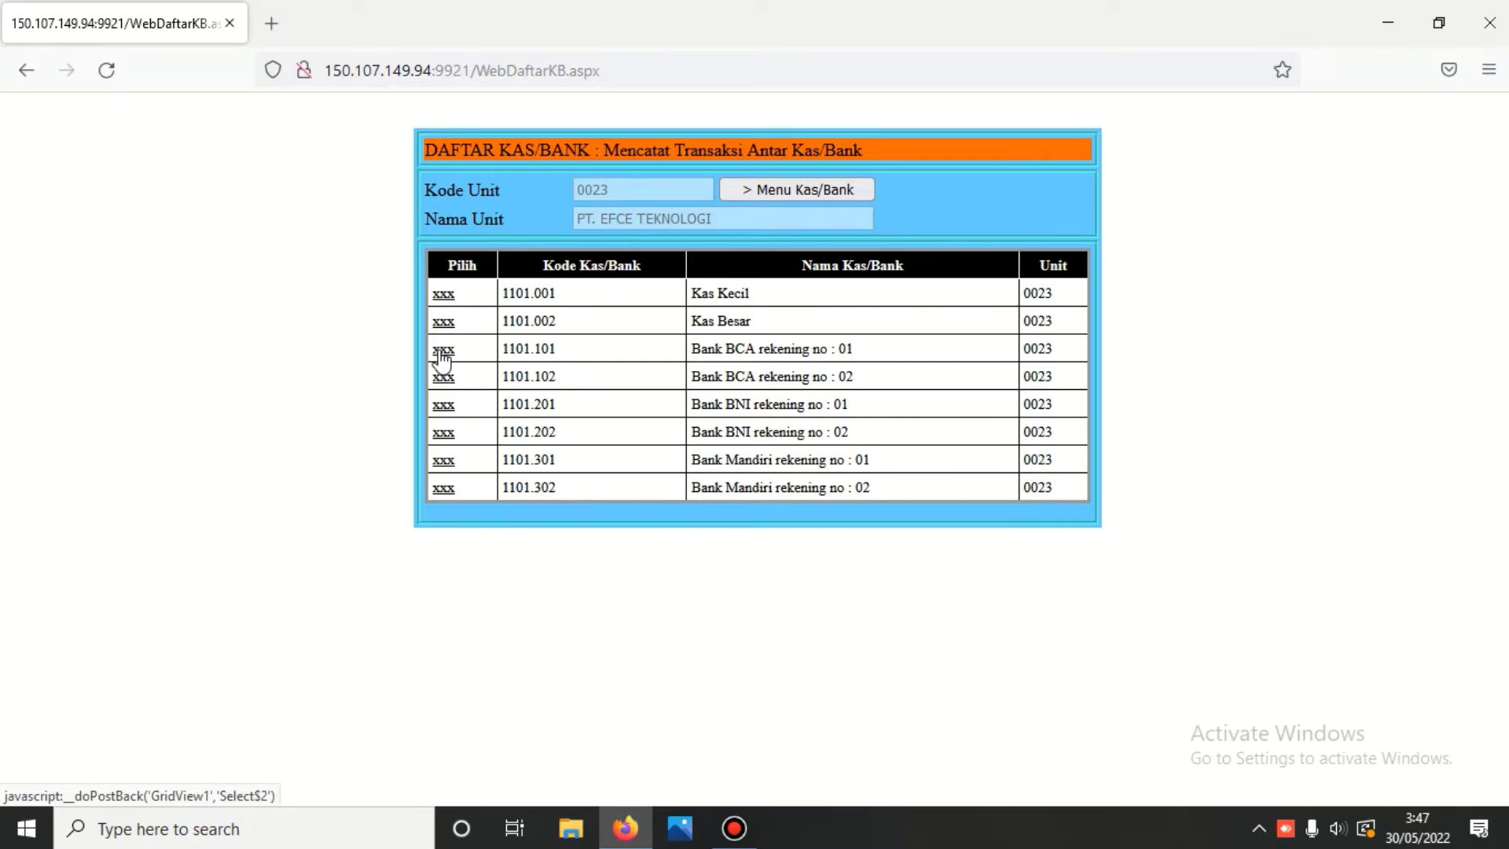
{"action": "left_click", "coordinate": [443, 350]}
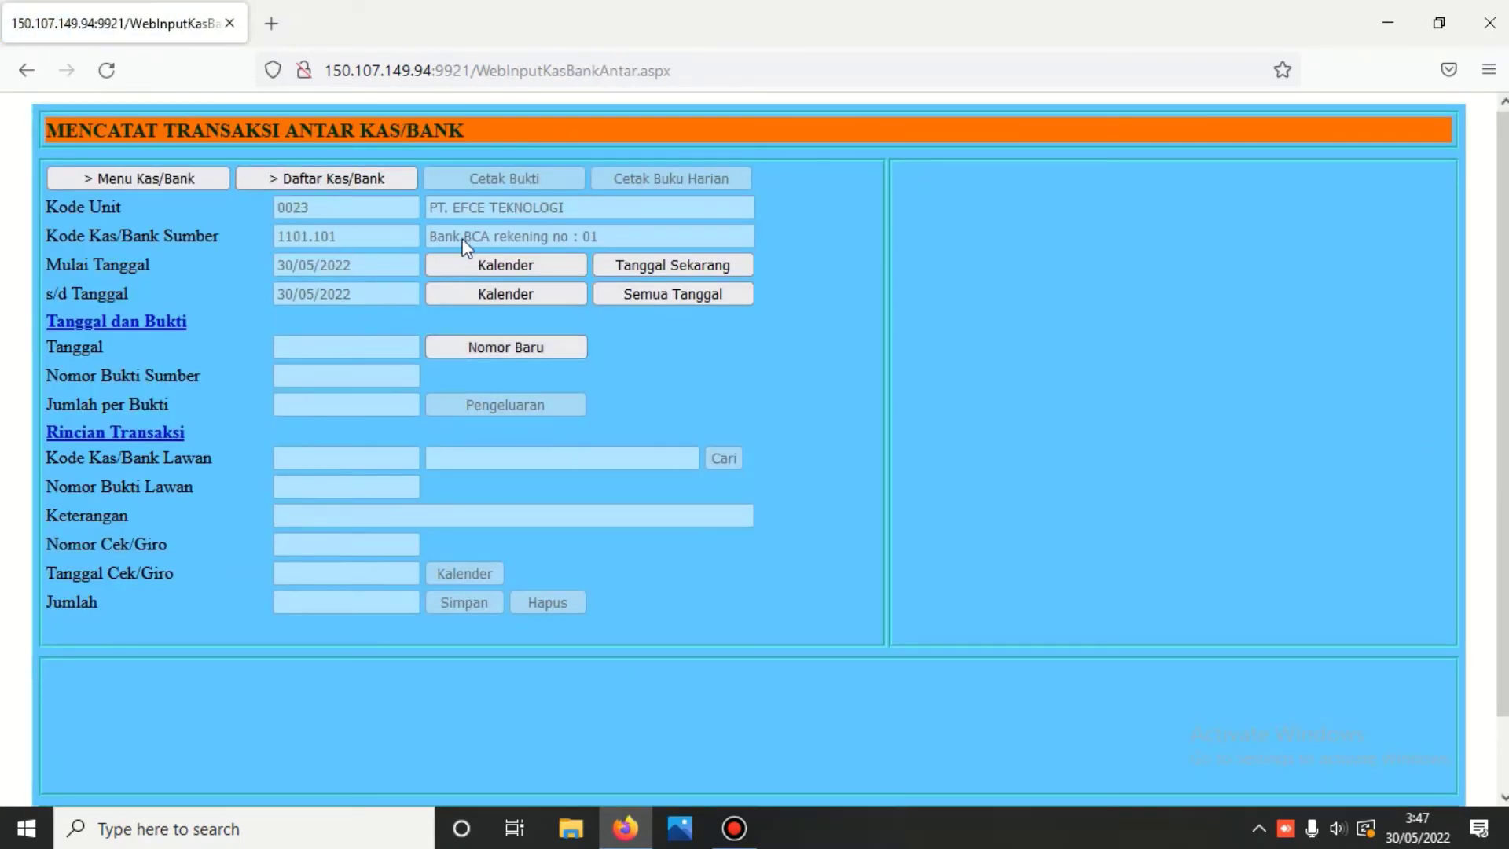
{"action": "left_click", "coordinate": [538, 347]}
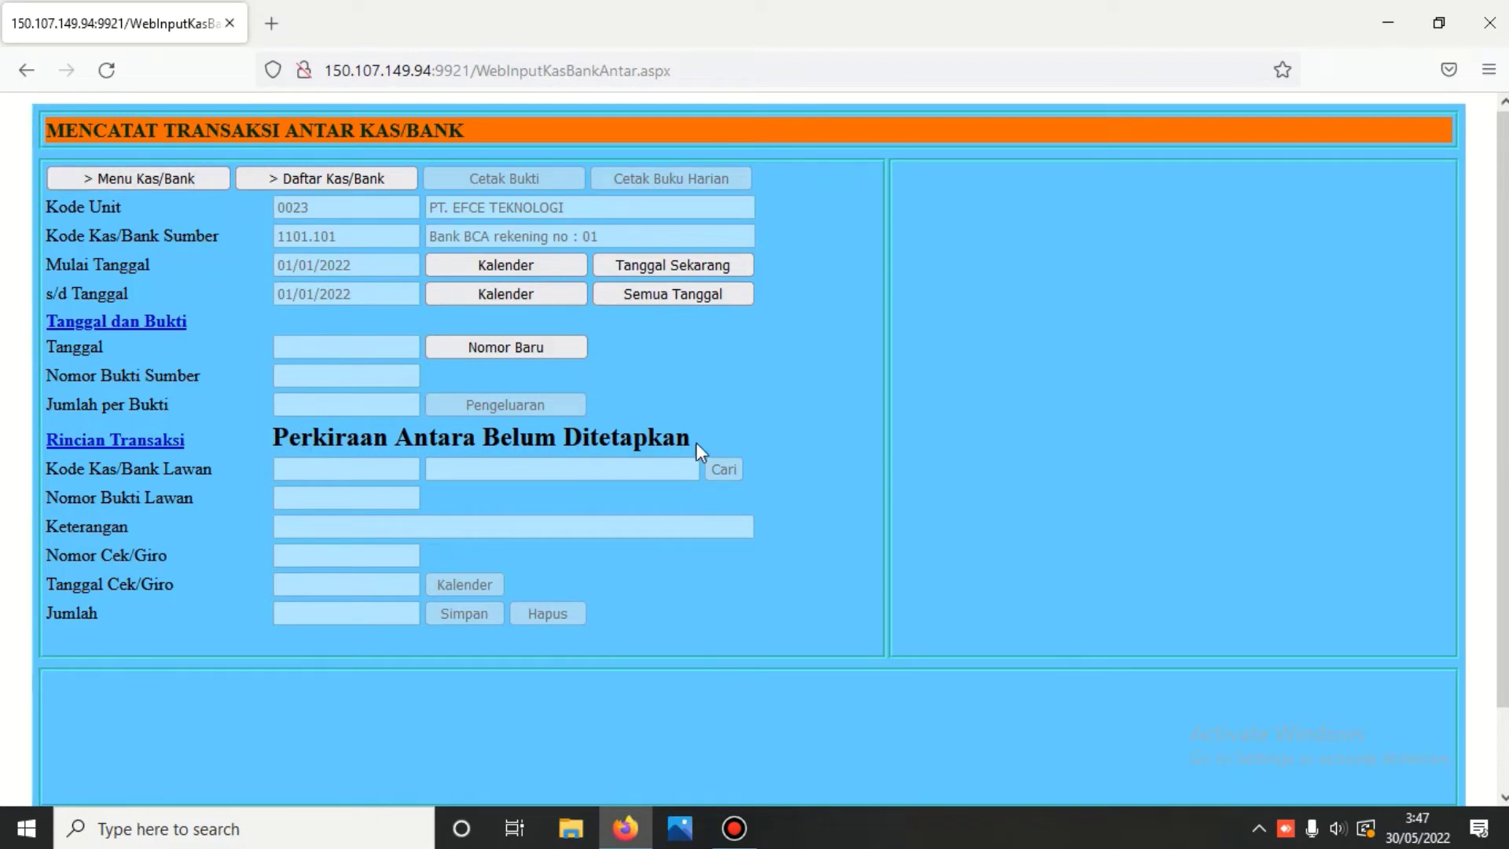
{"action": "left_click", "coordinate": [115, 178]}
- Return to the main menu and log into the Buku Besar module
{"action": "left_click", "coordinate": [1241, 236]}
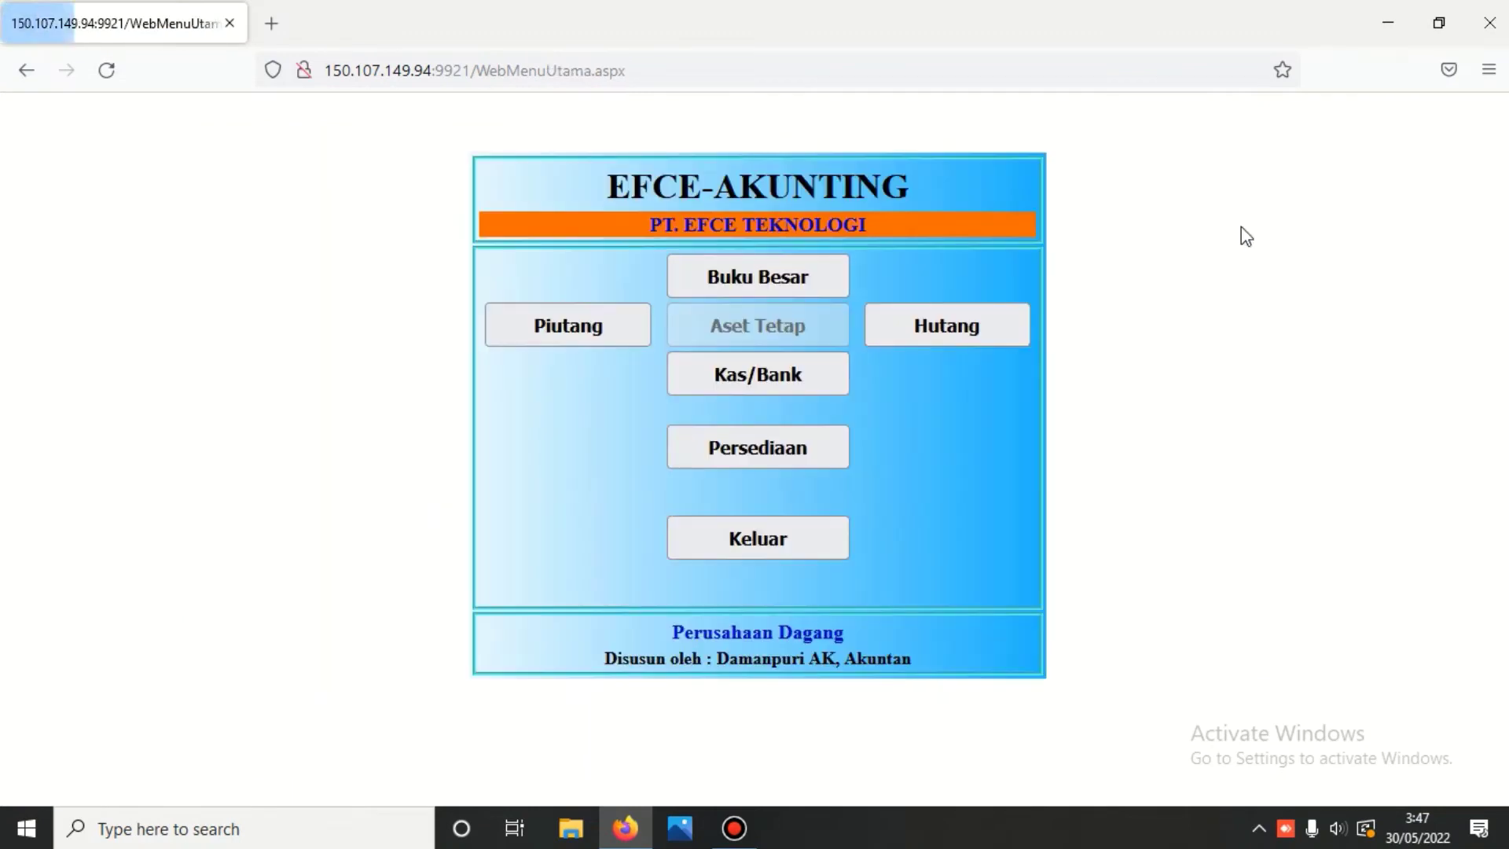
{"action": "left_click", "coordinate": [786, 279]}
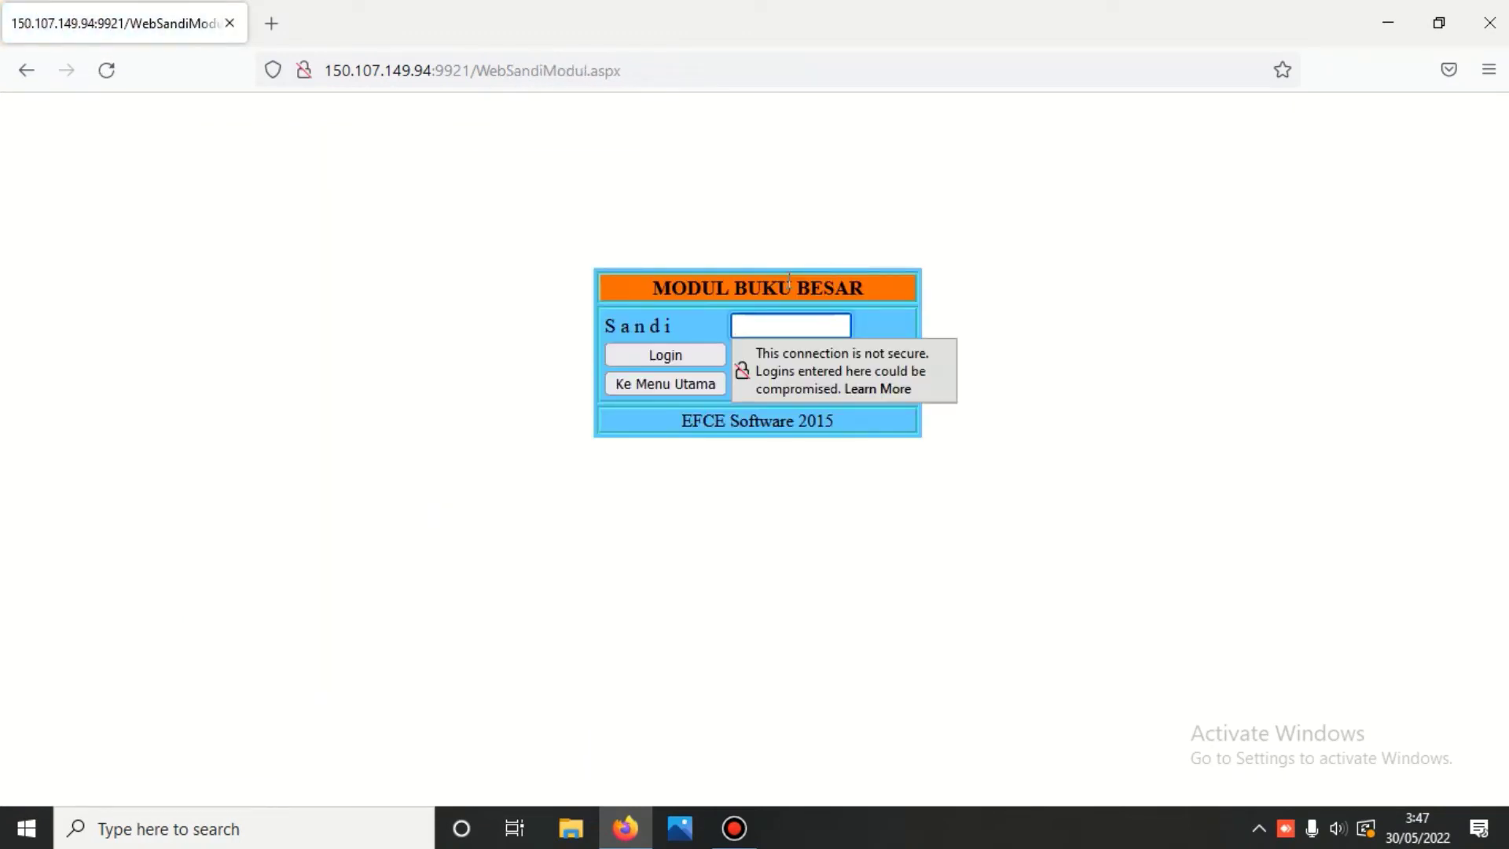
{"action": "type", "text": "123"}
{"action": "key", "text": "Return"}
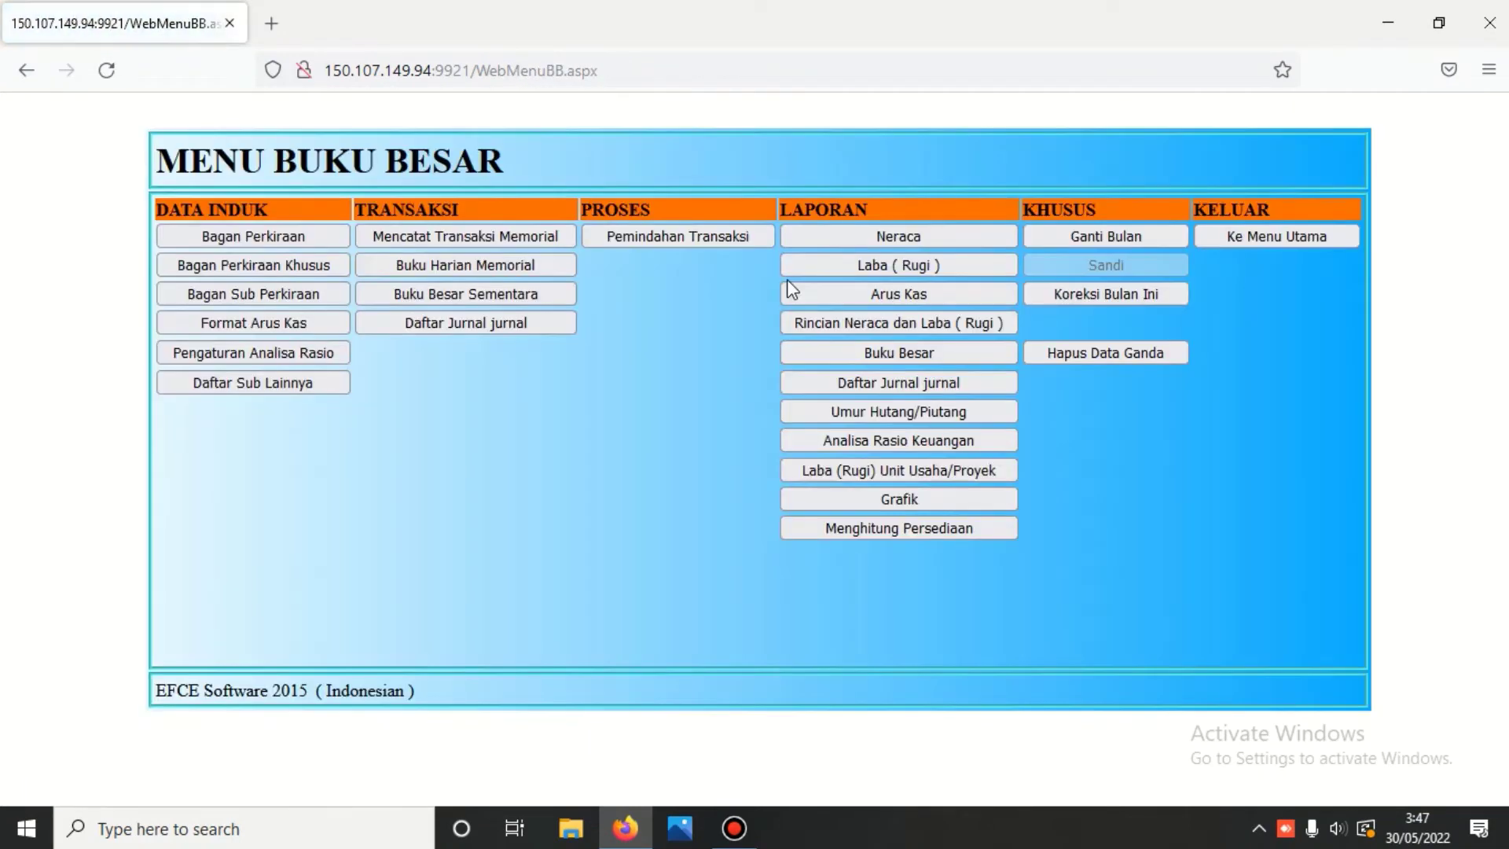
- In Bagan Perkiraan Khusus, flag 1101.901 Perkiraan Antar Kas - Bank as RA=Rekening Antara
{"action": "left_click", "coordinate": [329, 266]}
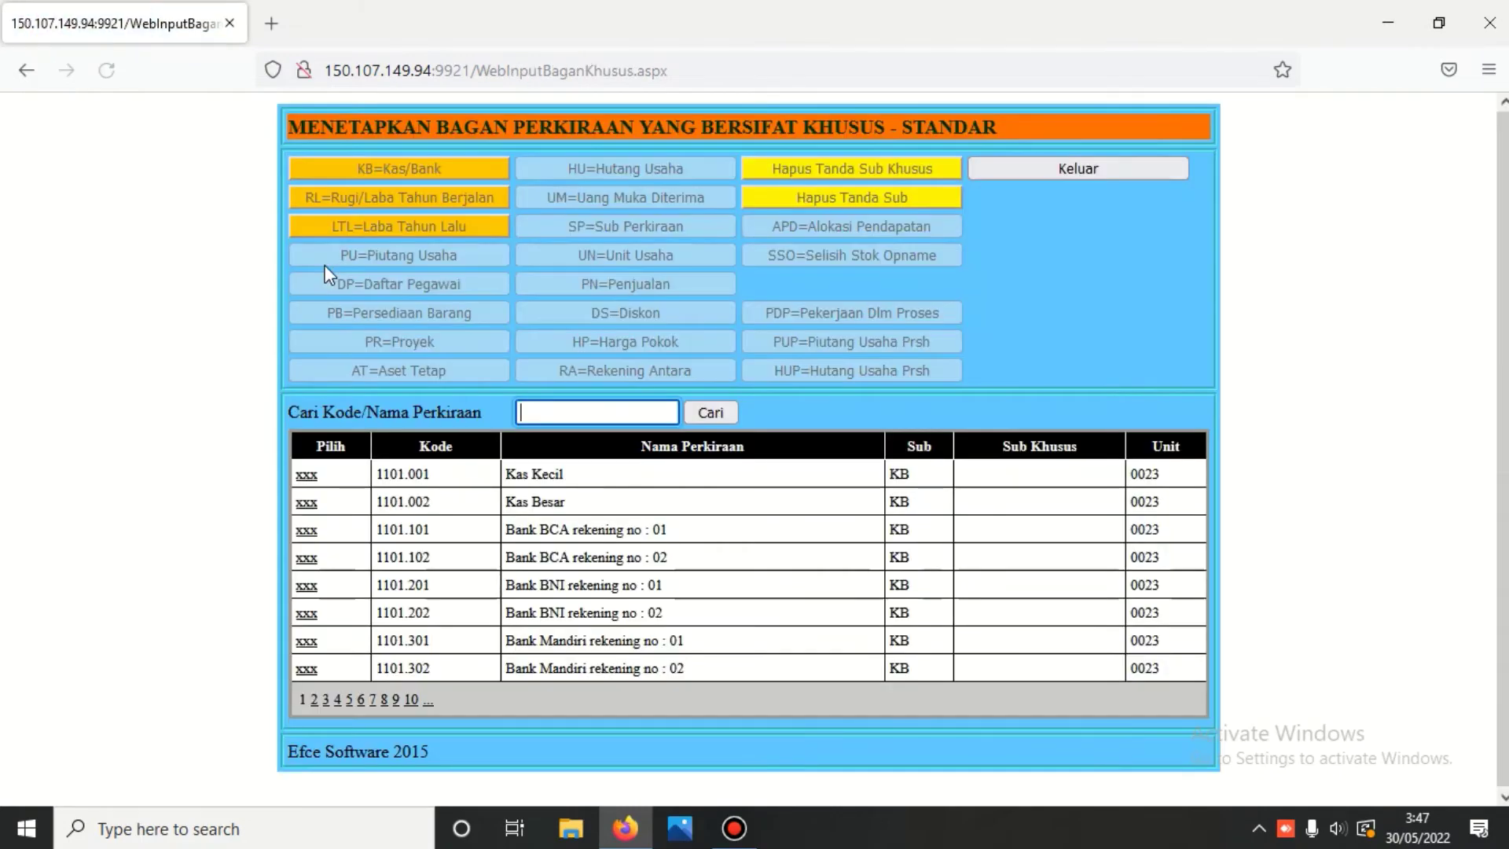
{"action": "left_click", "coordinate": [314, 699]}
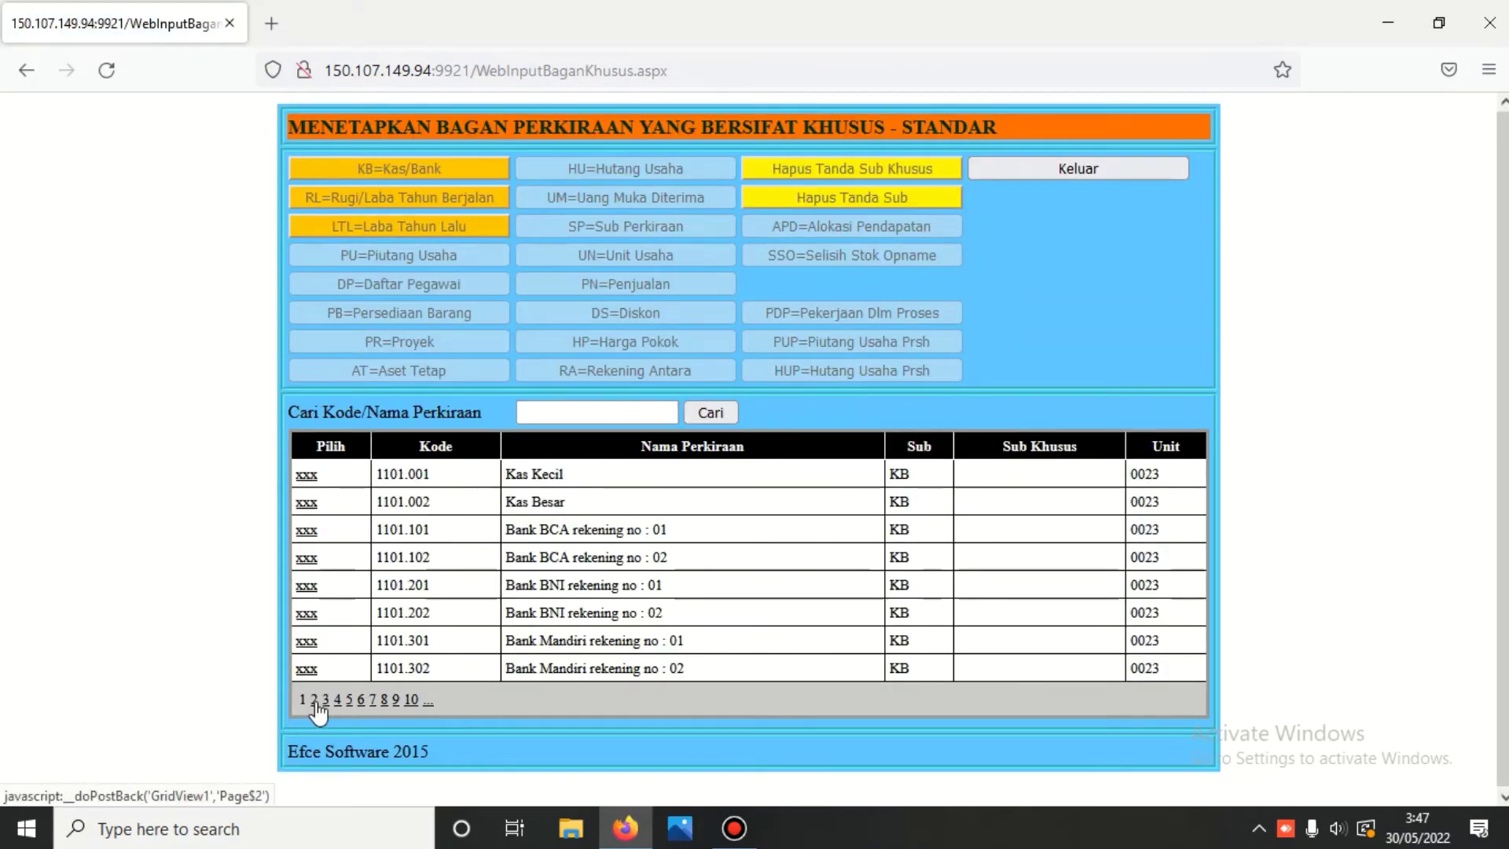
{"action": "left_click", "coordinate": [307, 476]}
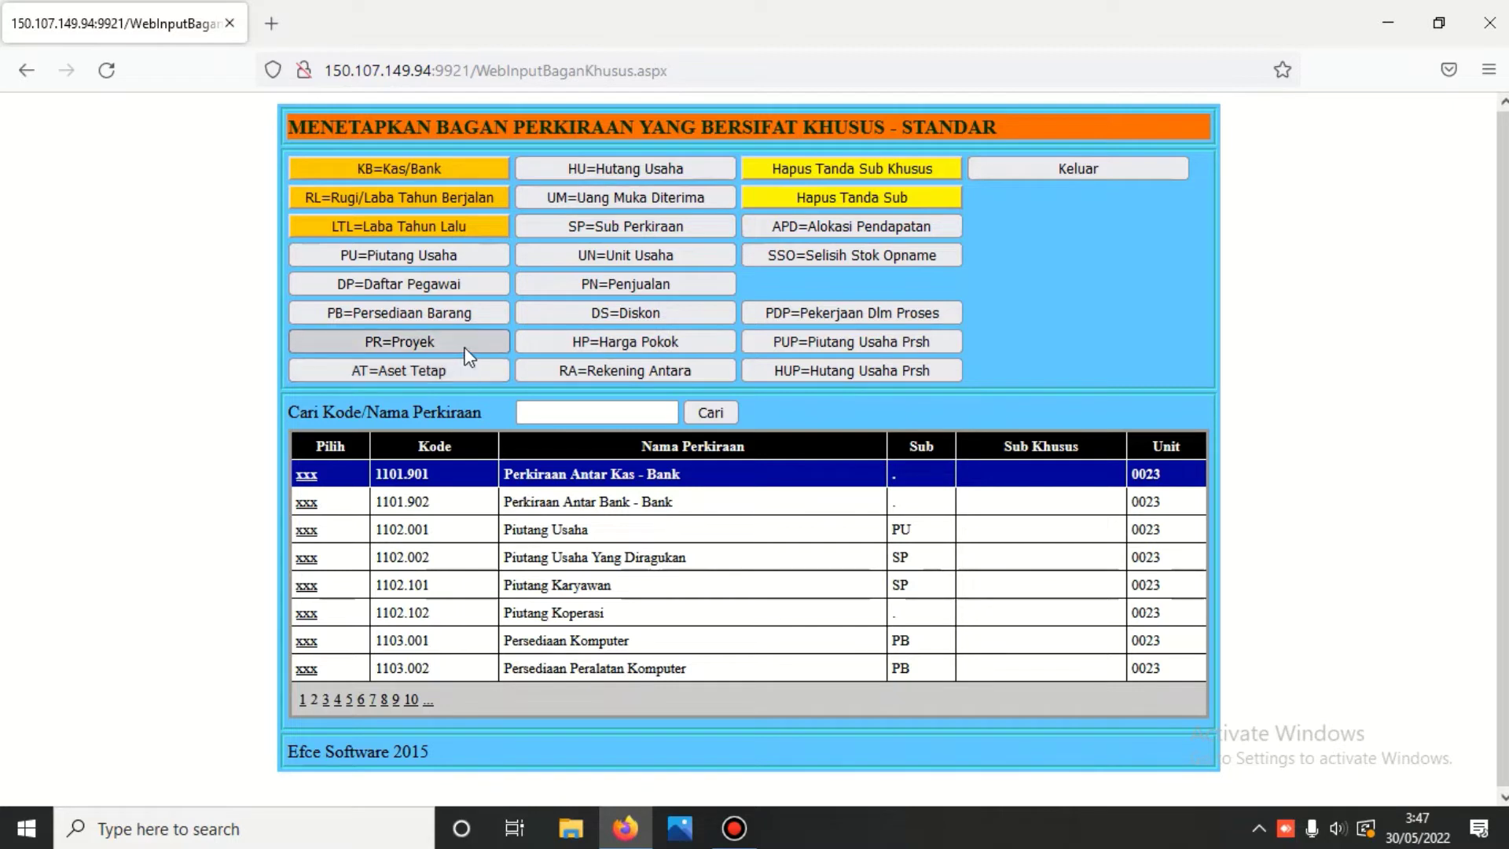
{"action": "left_click", "coordinate": [611, 376]}
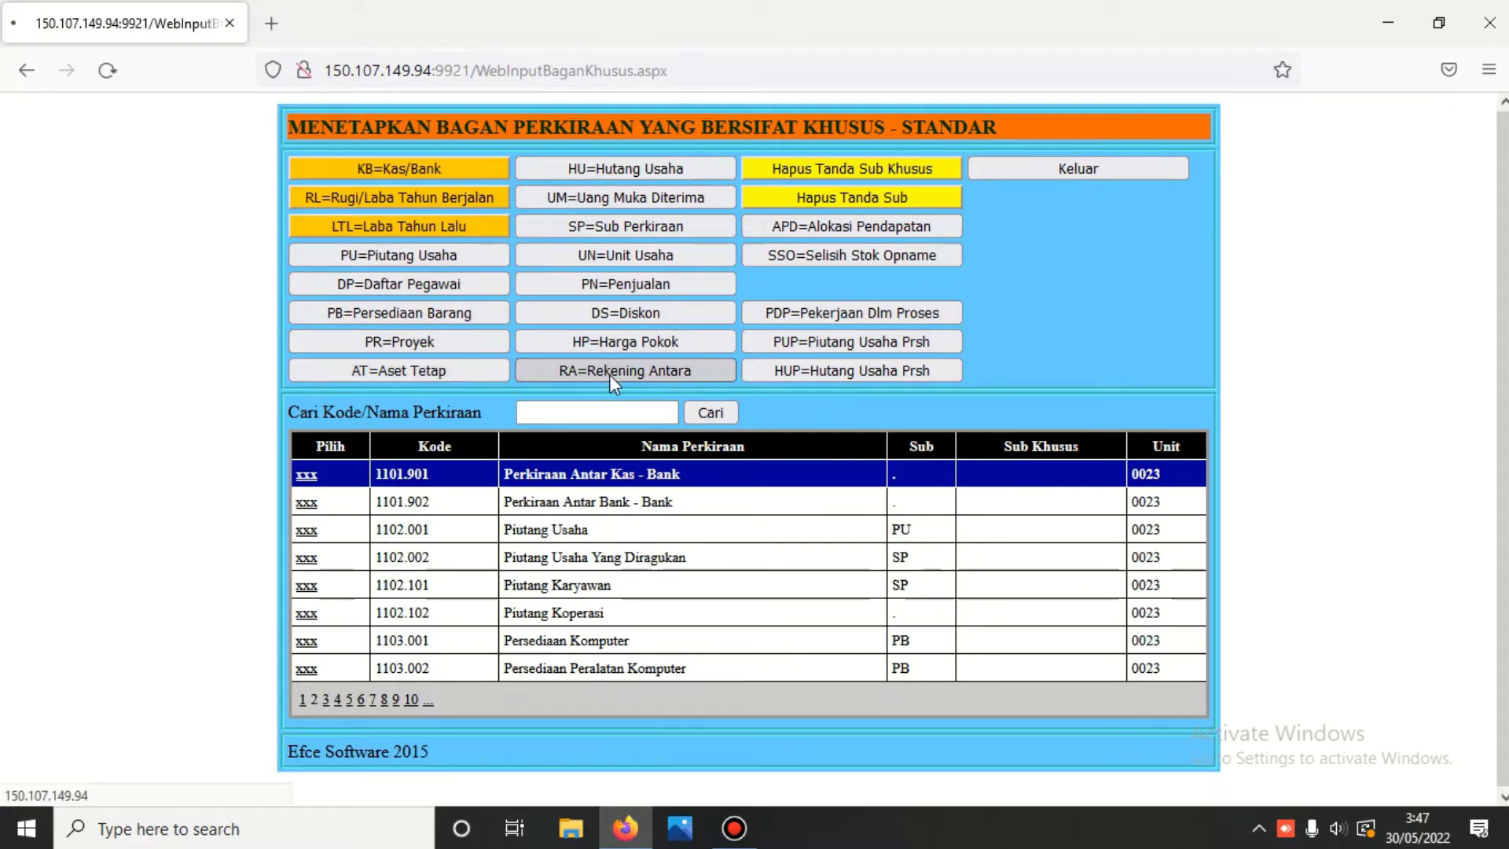
{"action": "left_click", "coordinate": [306, 503]}
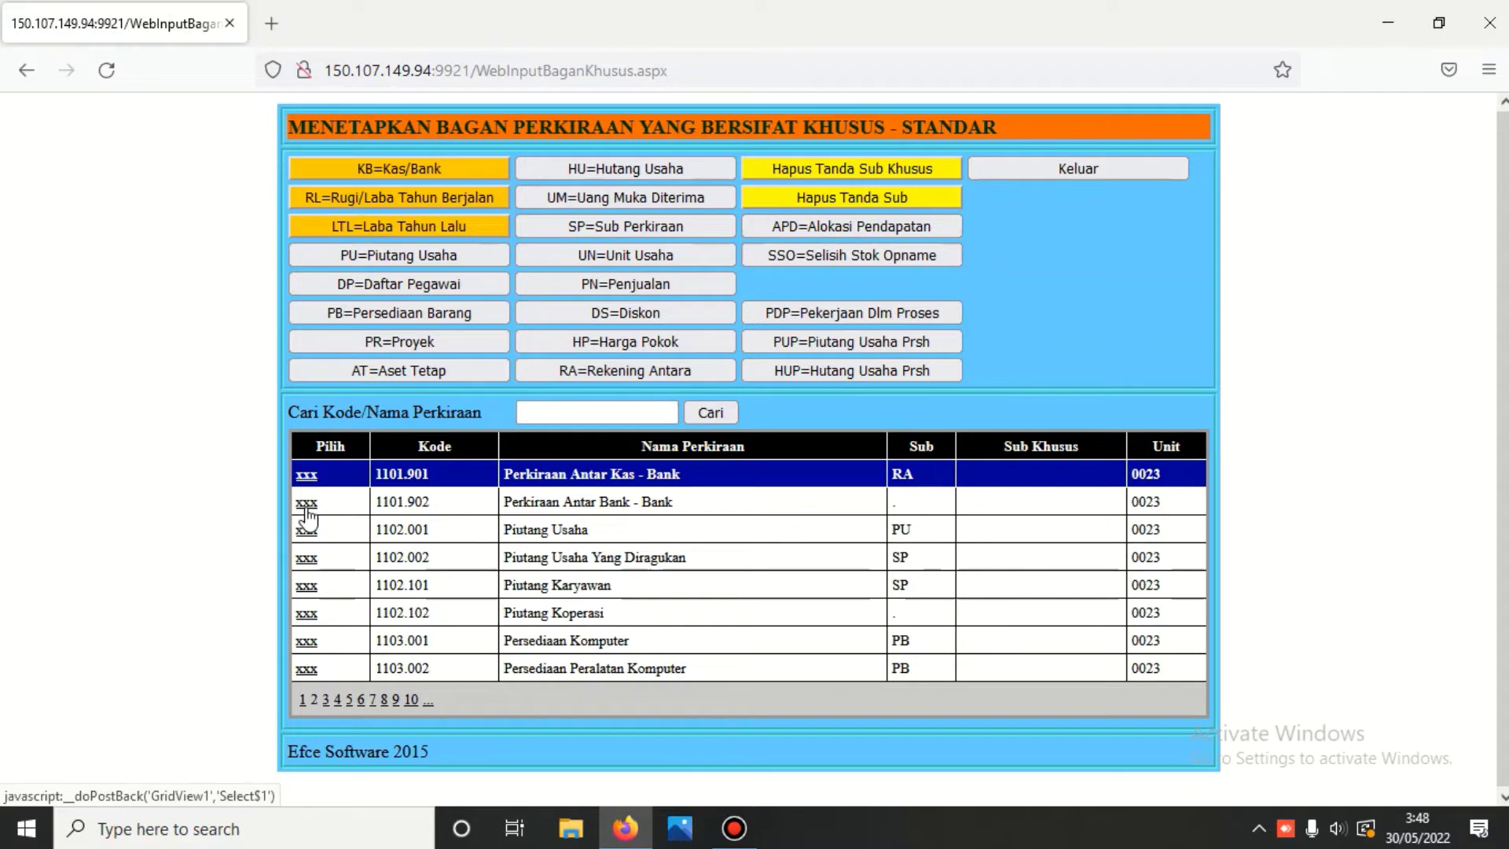
{"action": "left_click", "coordinate": [650, 373]}
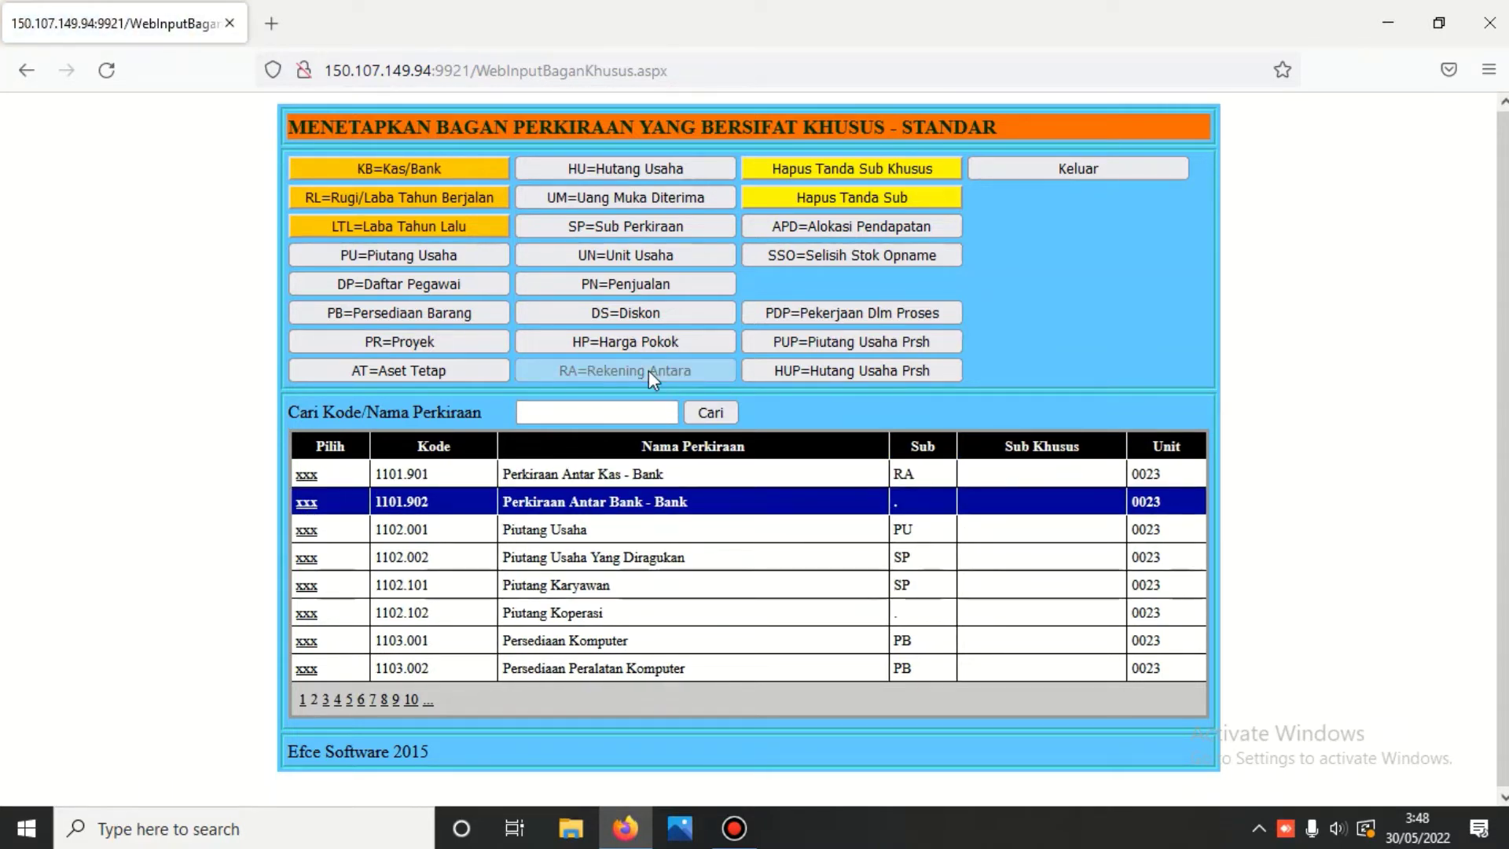
{"action": "left_click", "coordinate": [308, 476]}
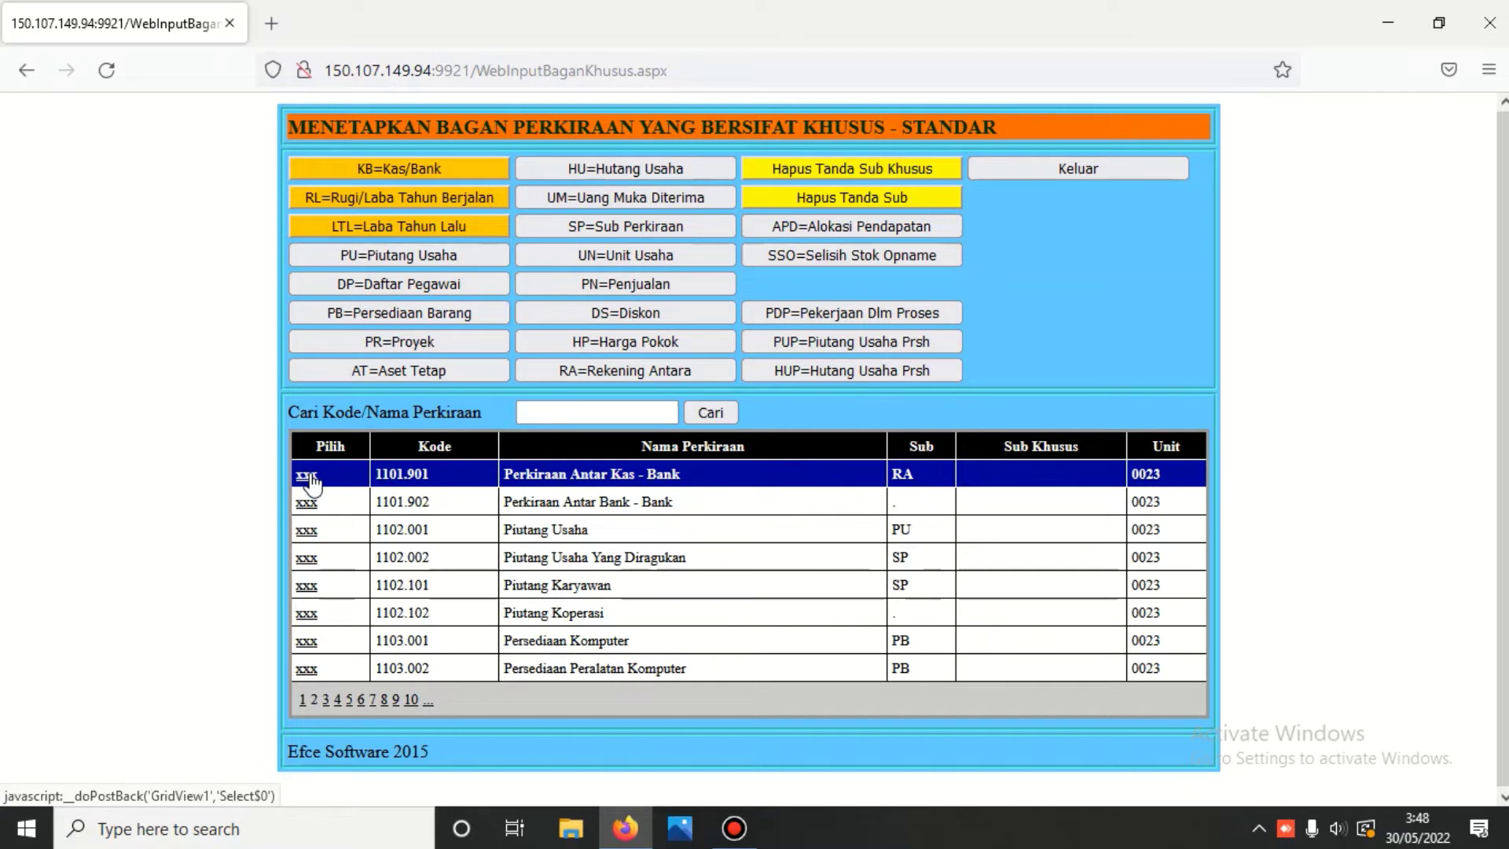
{"action": "left_click", "coordinate": [308, 504]}
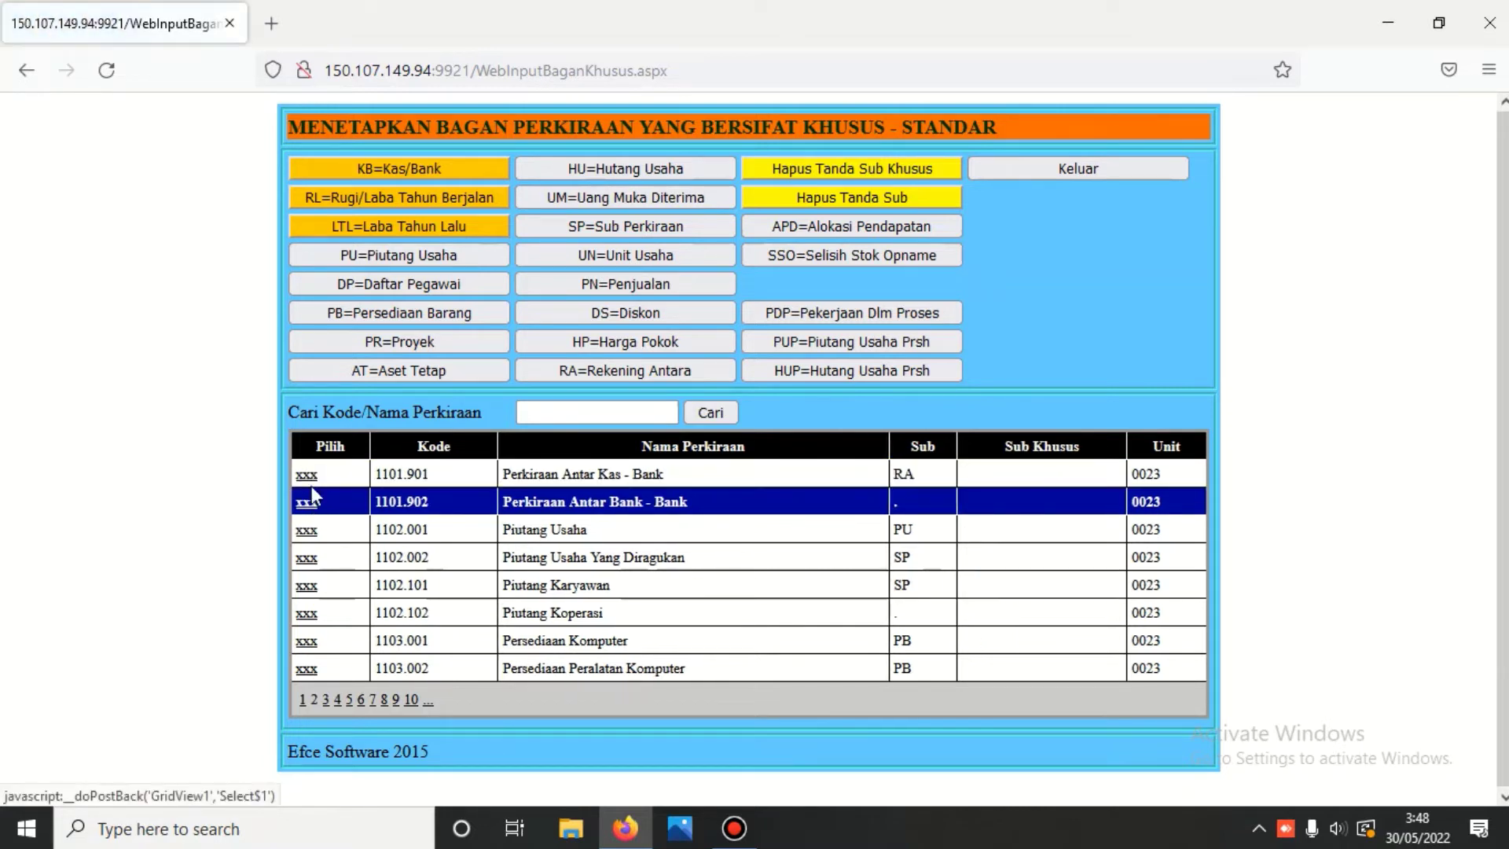
{"action": "left_click", "coordinate": [308, 477]}
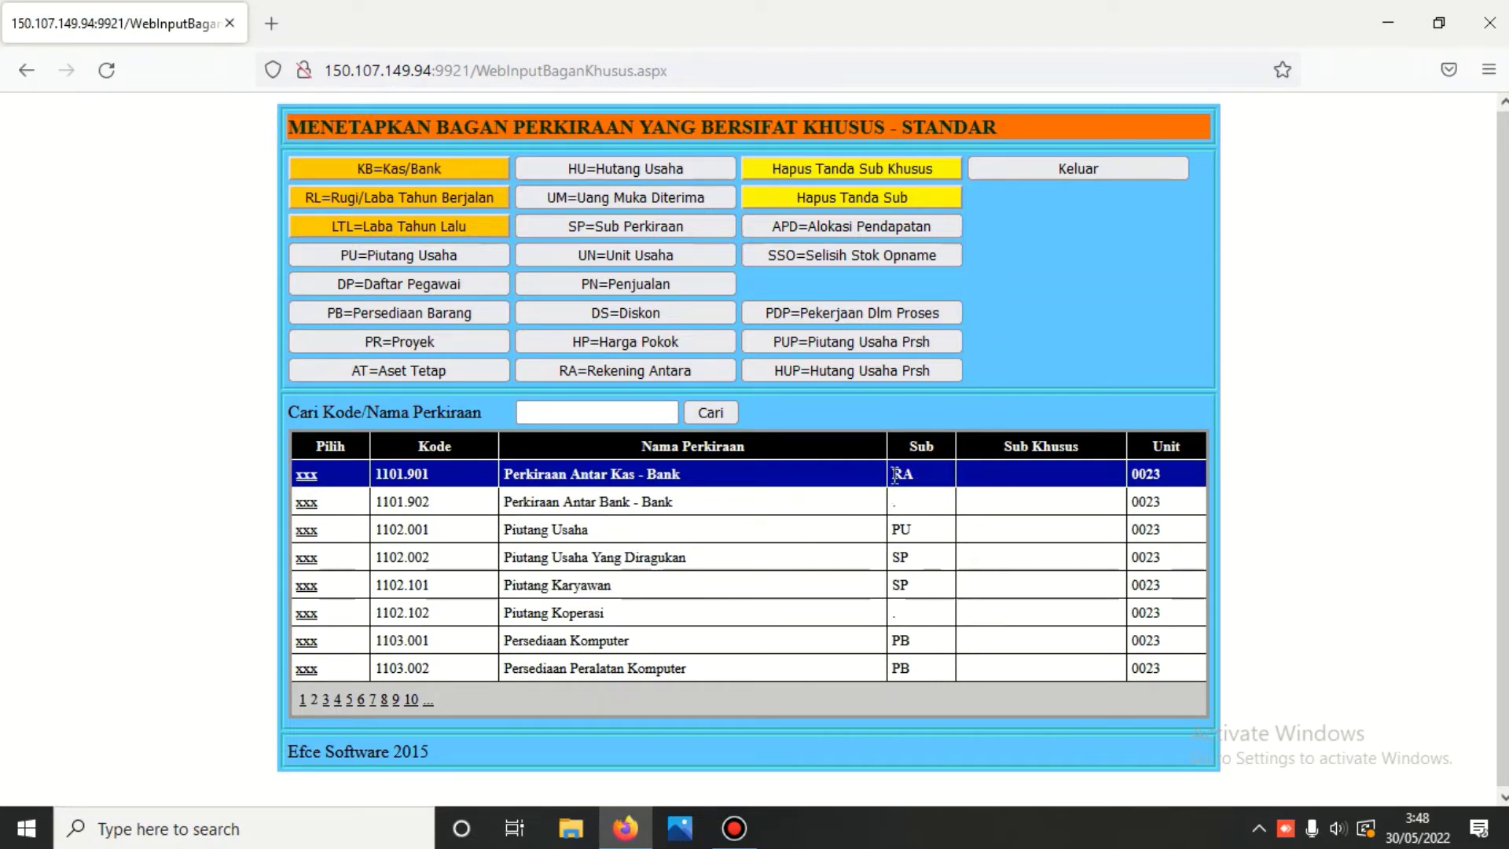
{"action": "left_click", "coordinate": [1073, 169]}
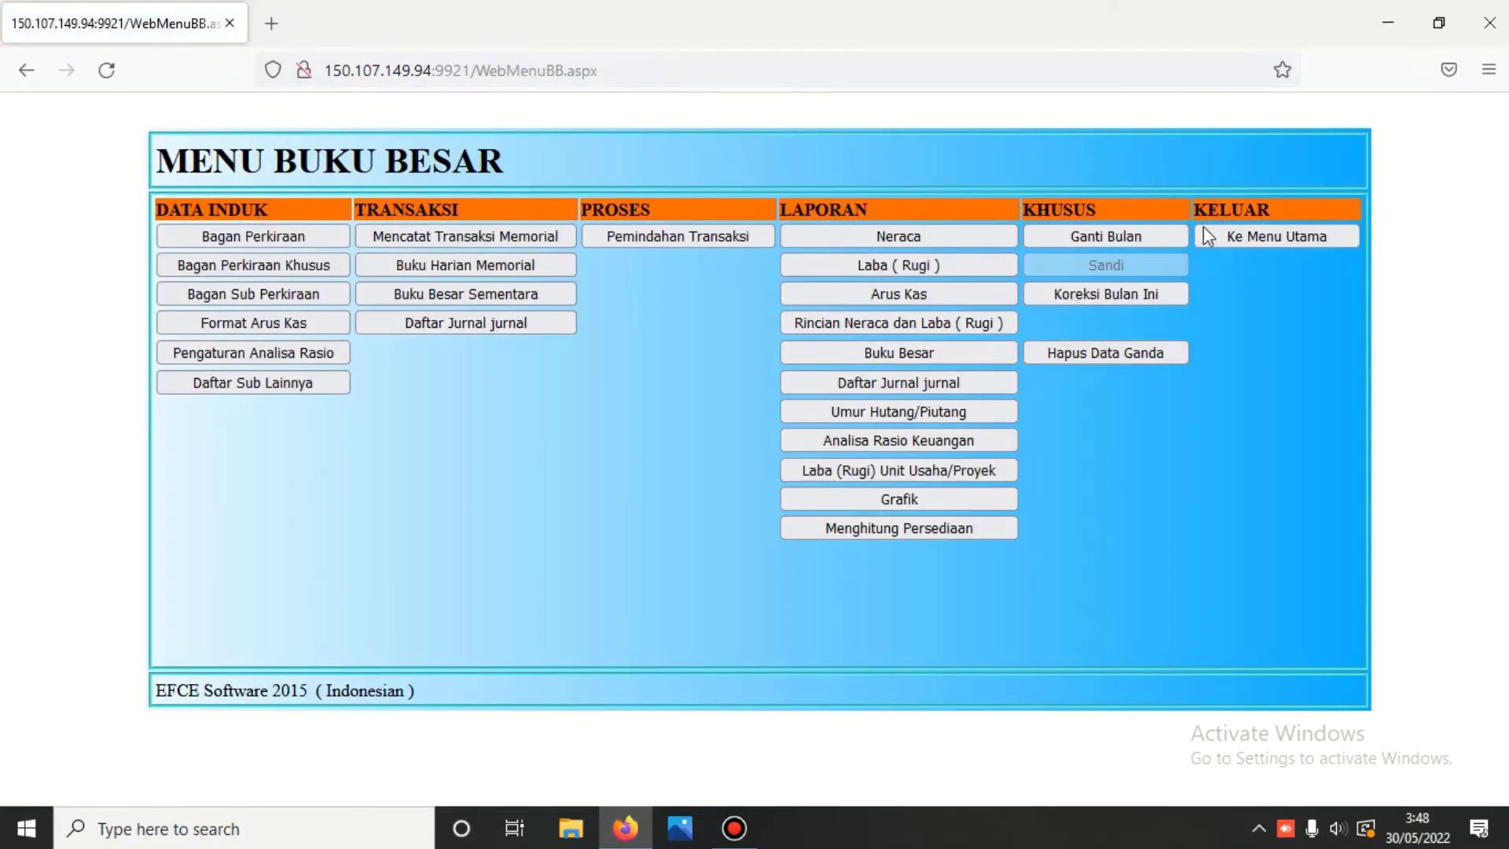
{"action": "left_click", "coordinate": [1256, 239]}
- Log into Kas/Bank and create a new Antar Kas/Bank voucher for 1101.101 dated 30/05/2022
{"action": "left_click", "coordinate": [770, 375]}
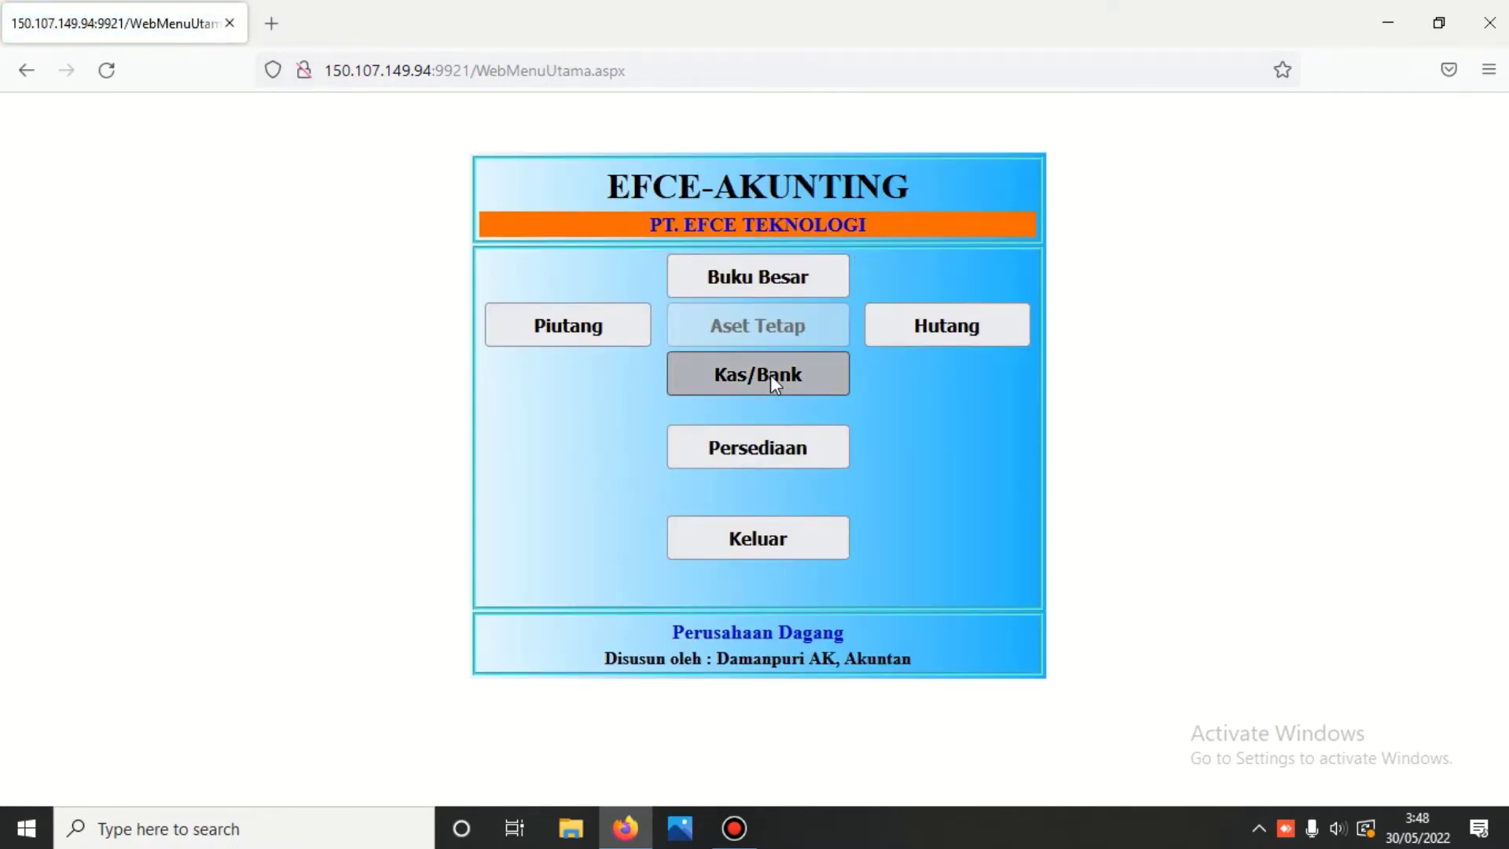
{"action": "type", "text": "****"}
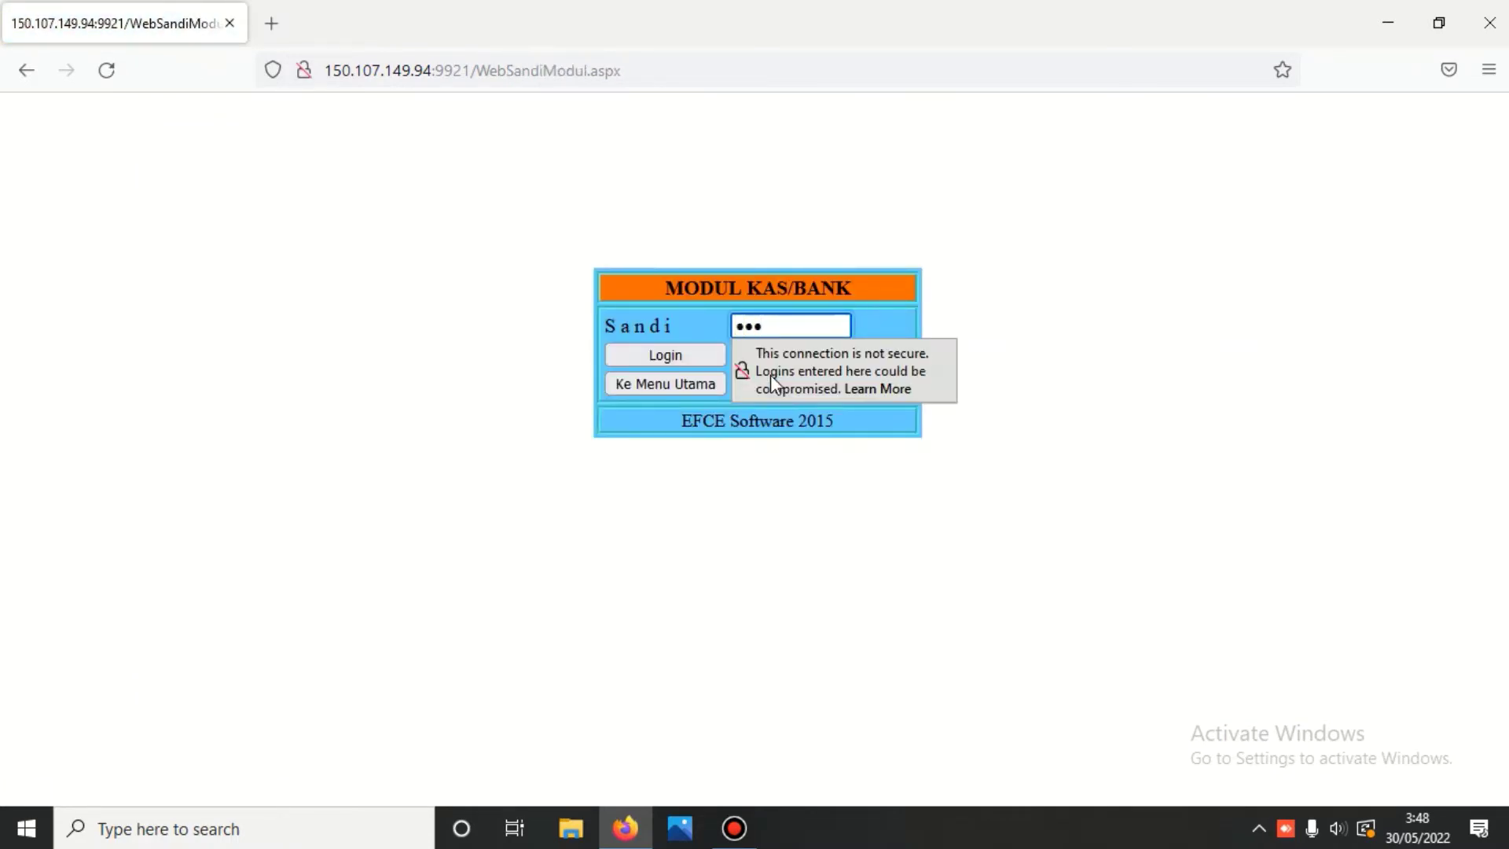
{"action": "key", "text": "Return"}
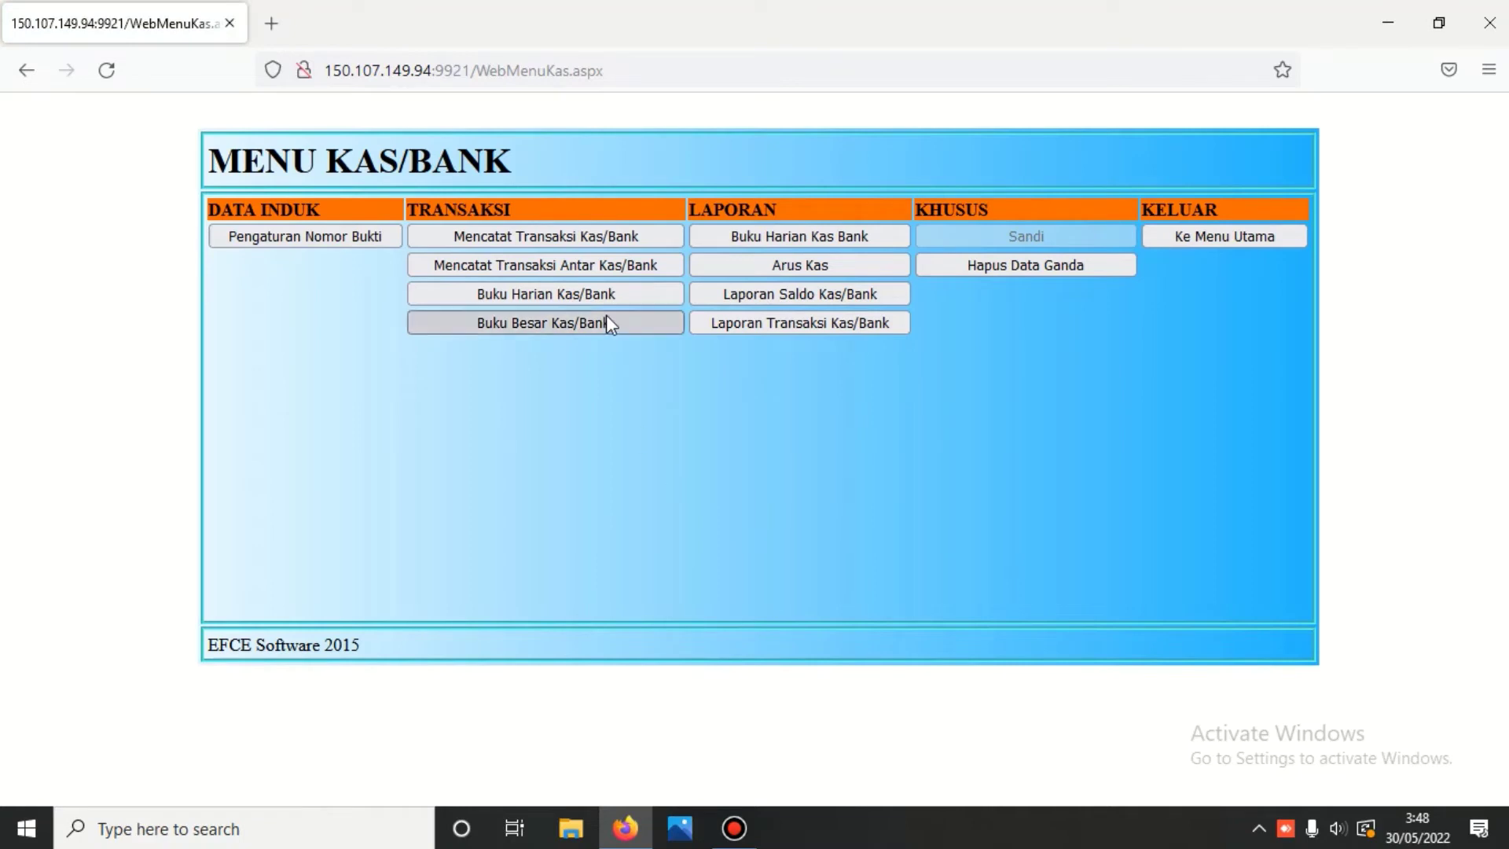
{"action": "left_click", "coordinate": [591, 272]}
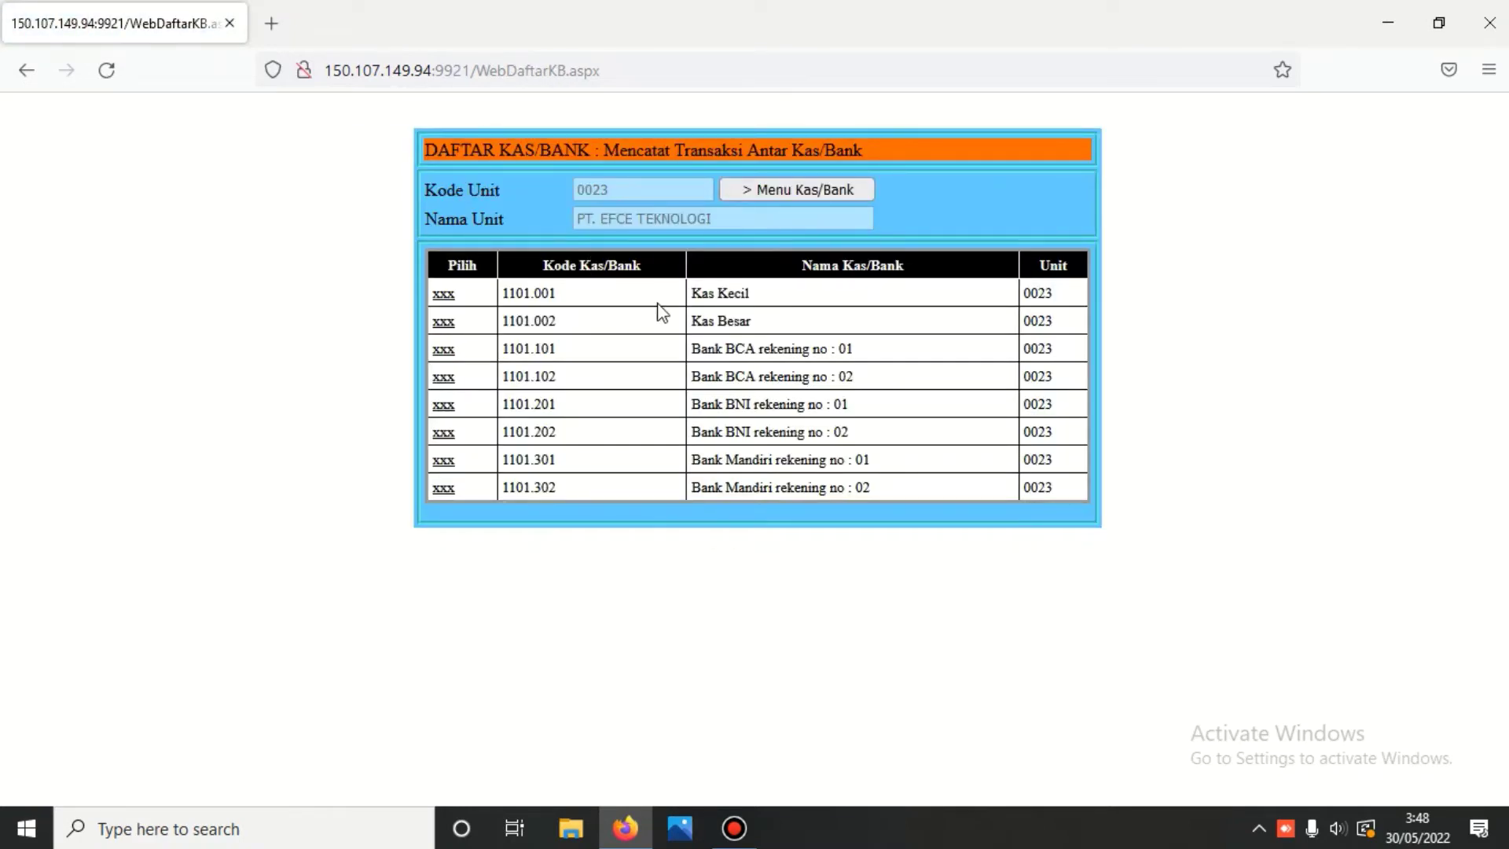
{"action": "left_click", "coordinate": [444, 350]}
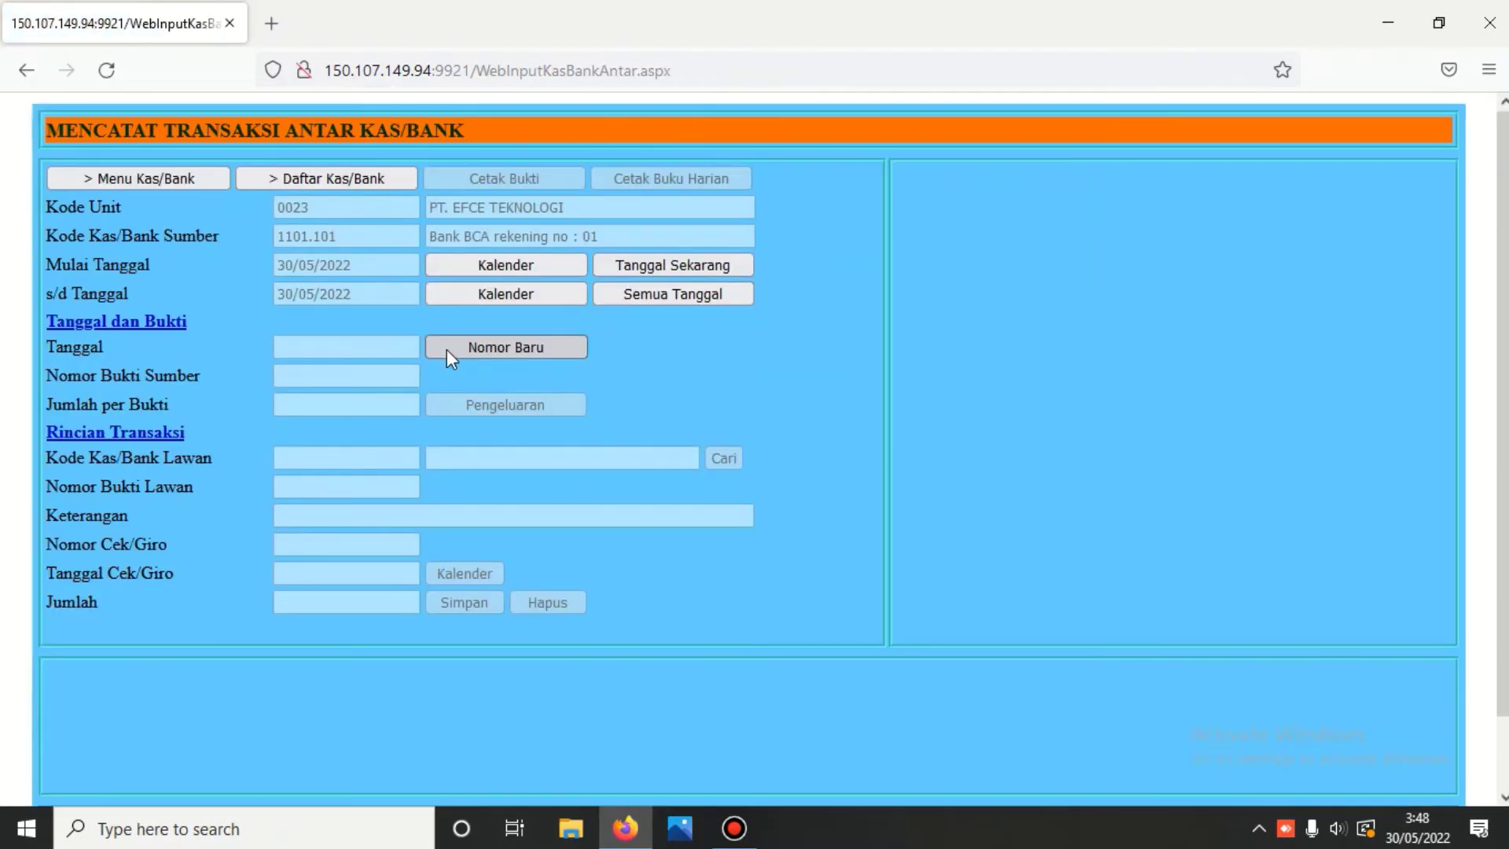
{"action": "left_click", "coordinate": [498, 346]}
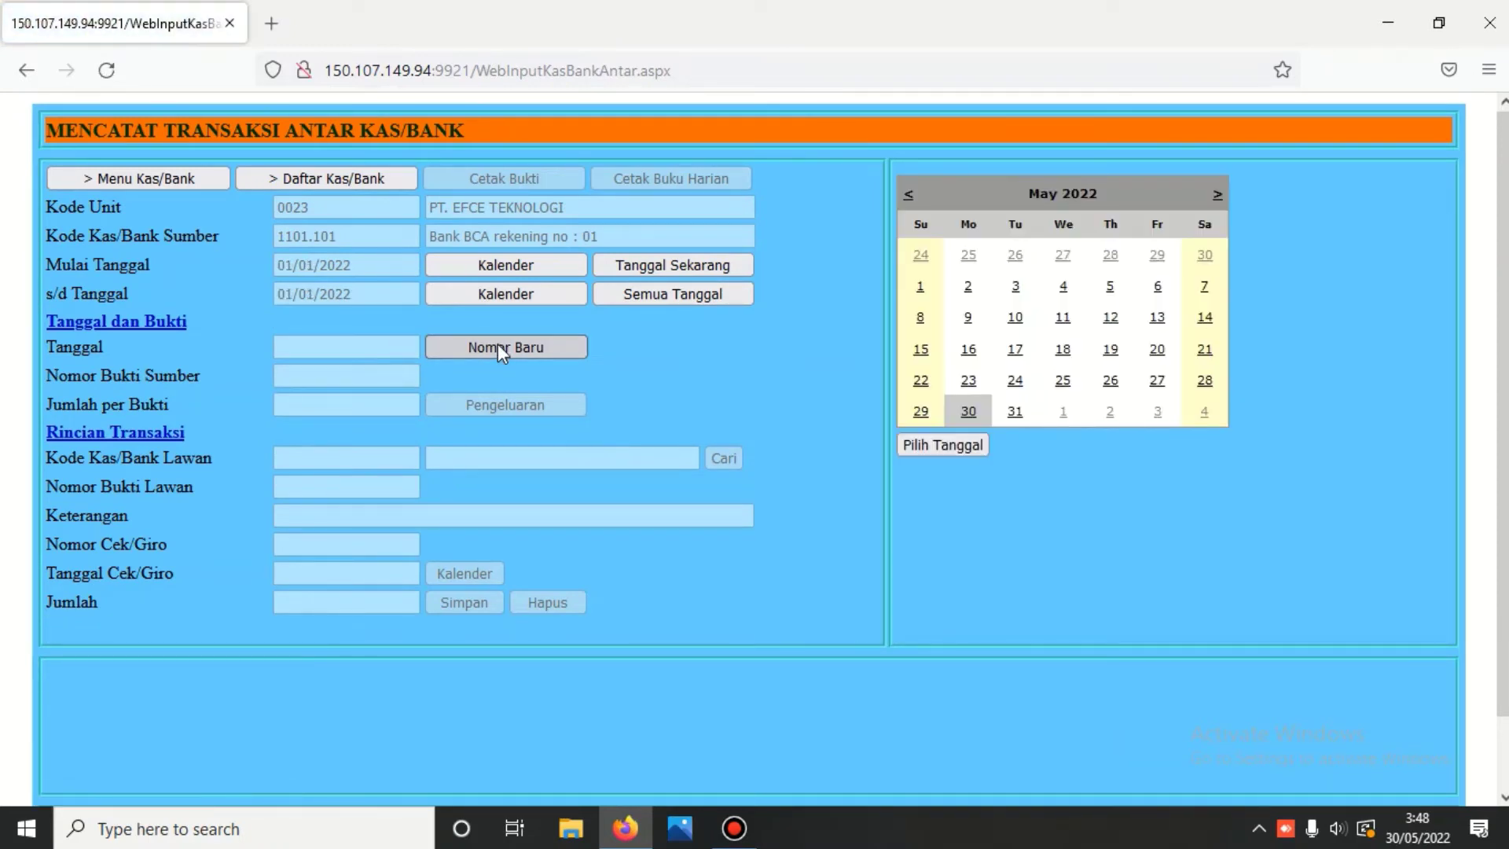
{"action": "left_click", "coordinate": [961, 410]}
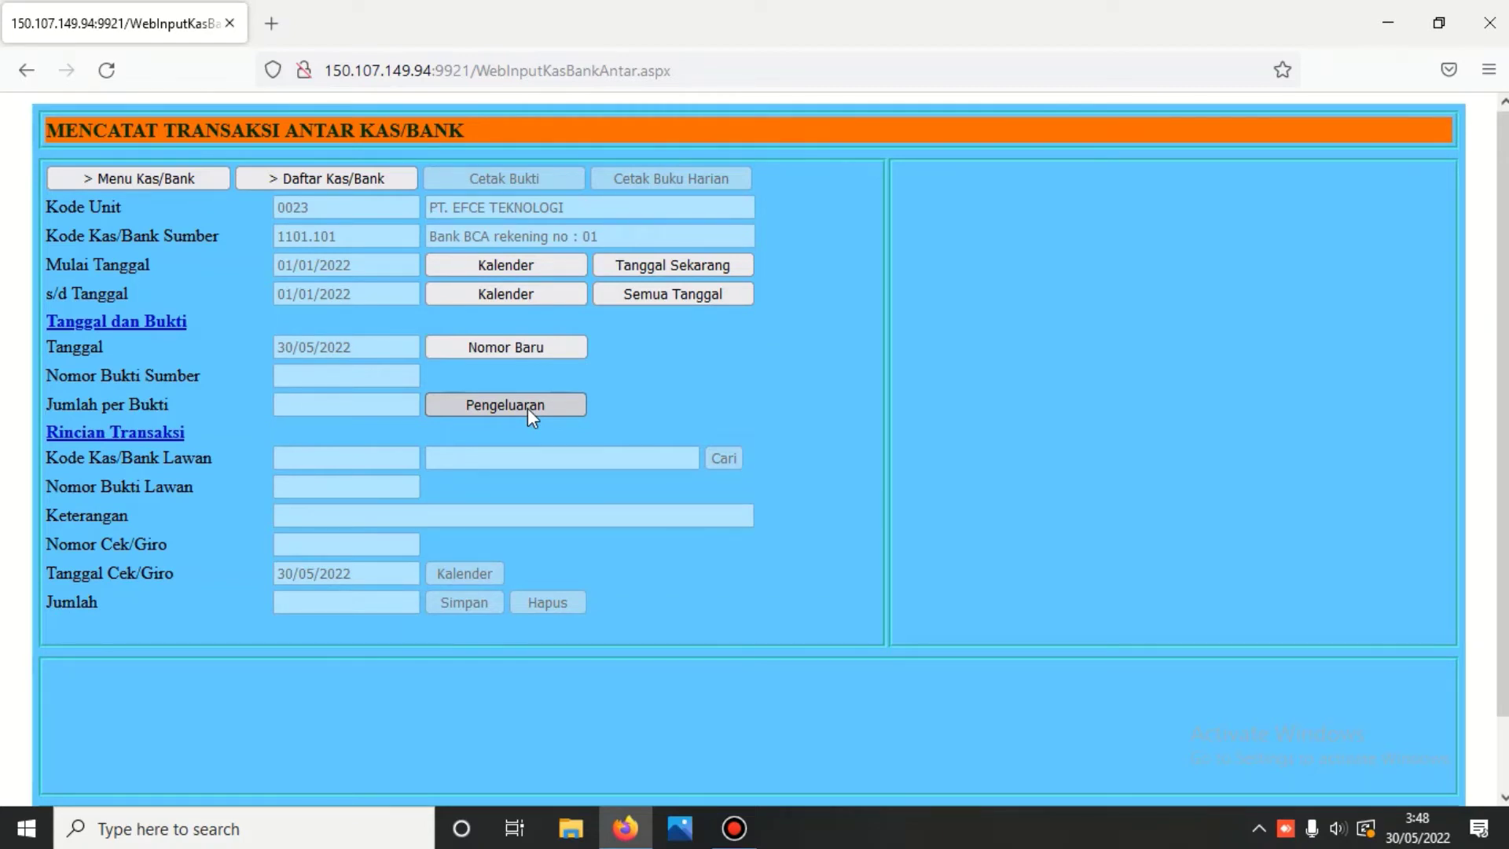
- Save an outgoing 5000000 transfer to Kas Kecil described 'Mengisi kas kecil'
{"action": "left_click", "coordinate": [527, 407]}
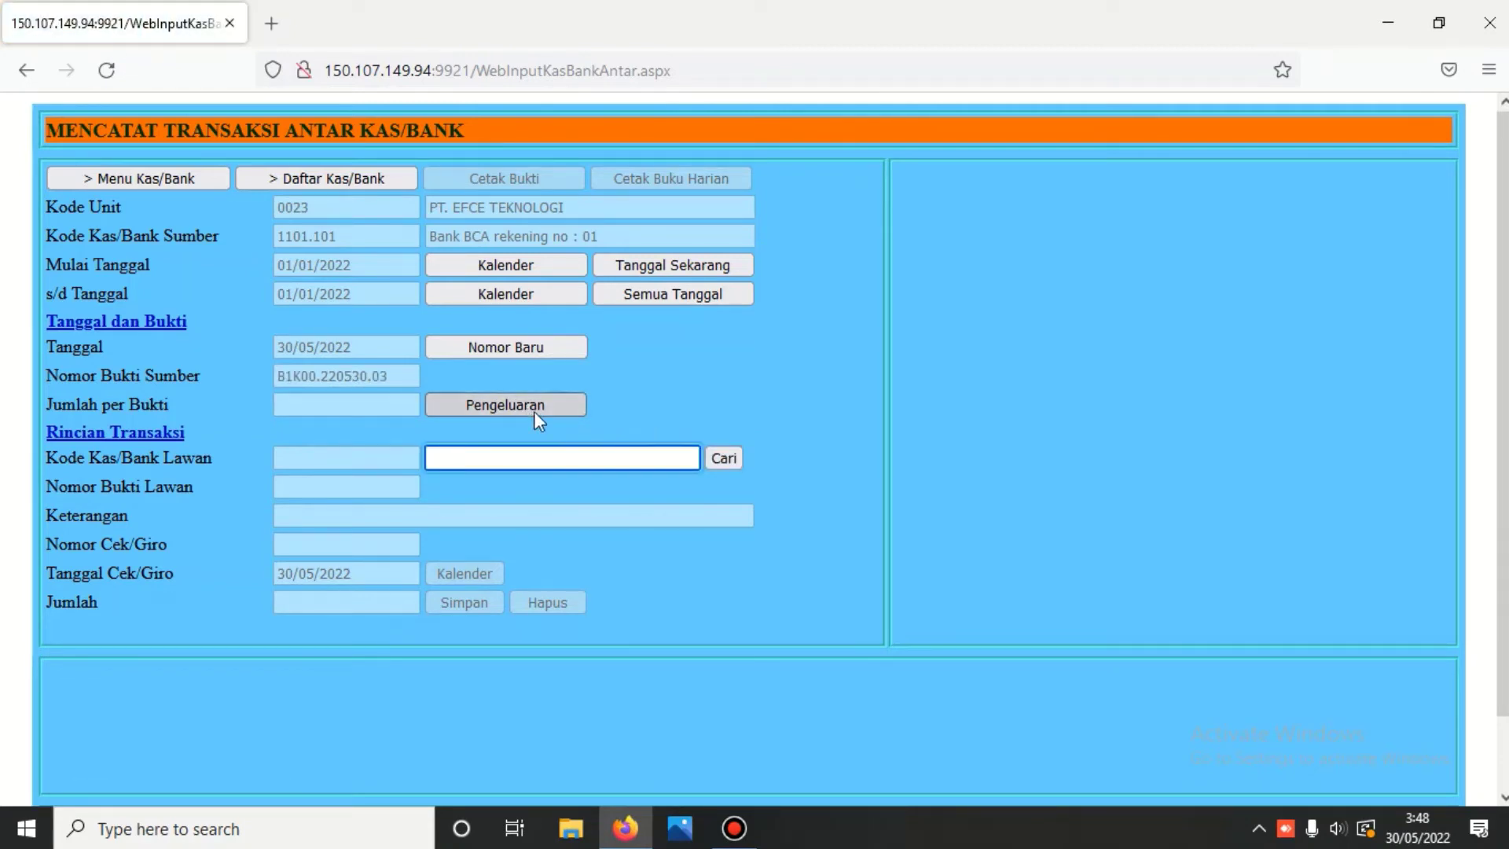
{"action": "left_click", "coordinate": [724, 458]}
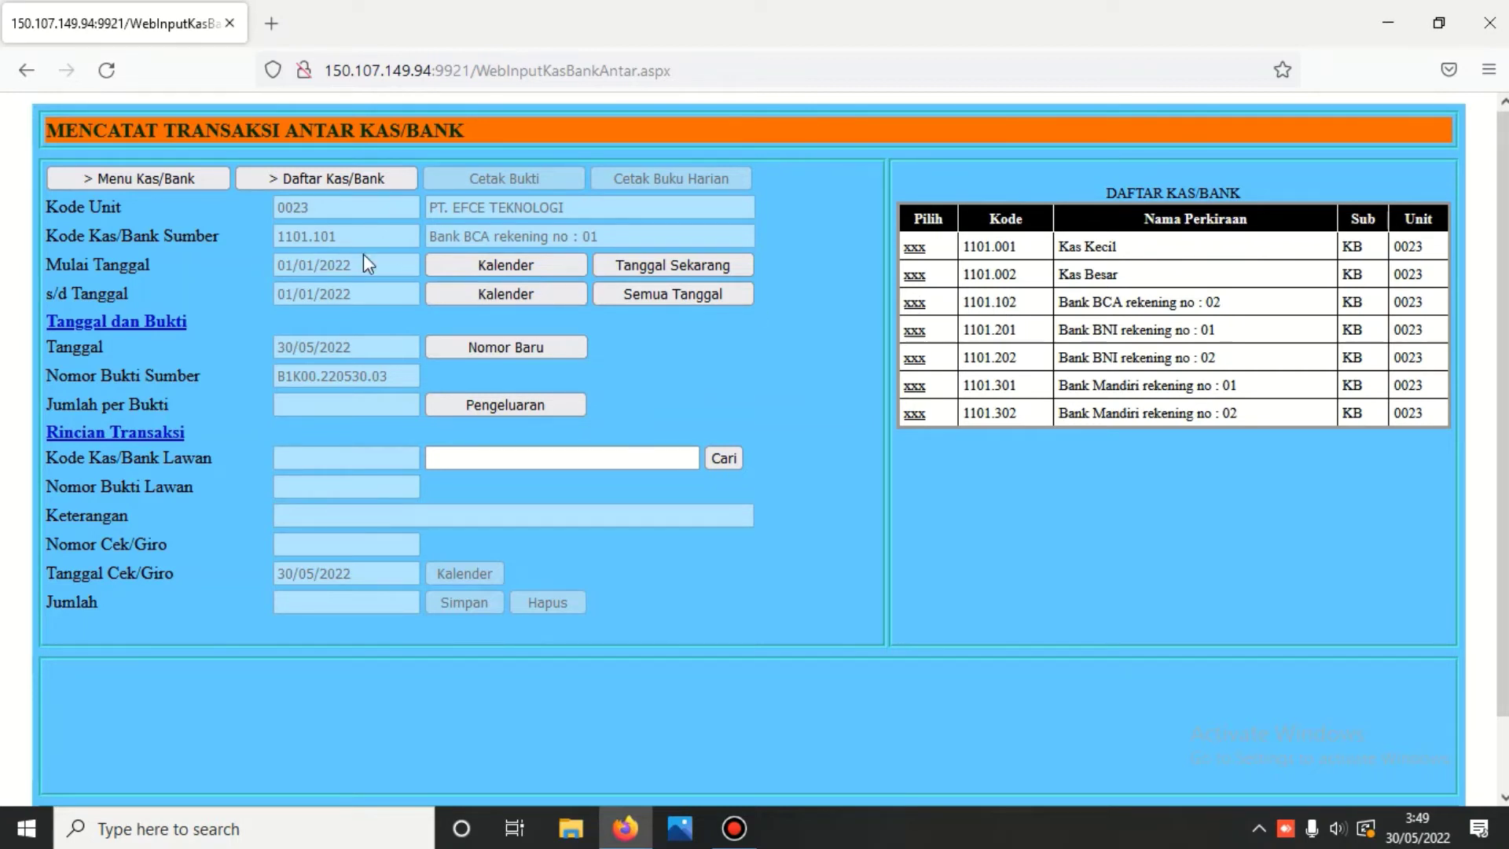
{"action": "left_click", "coordinate": [913, 250]}
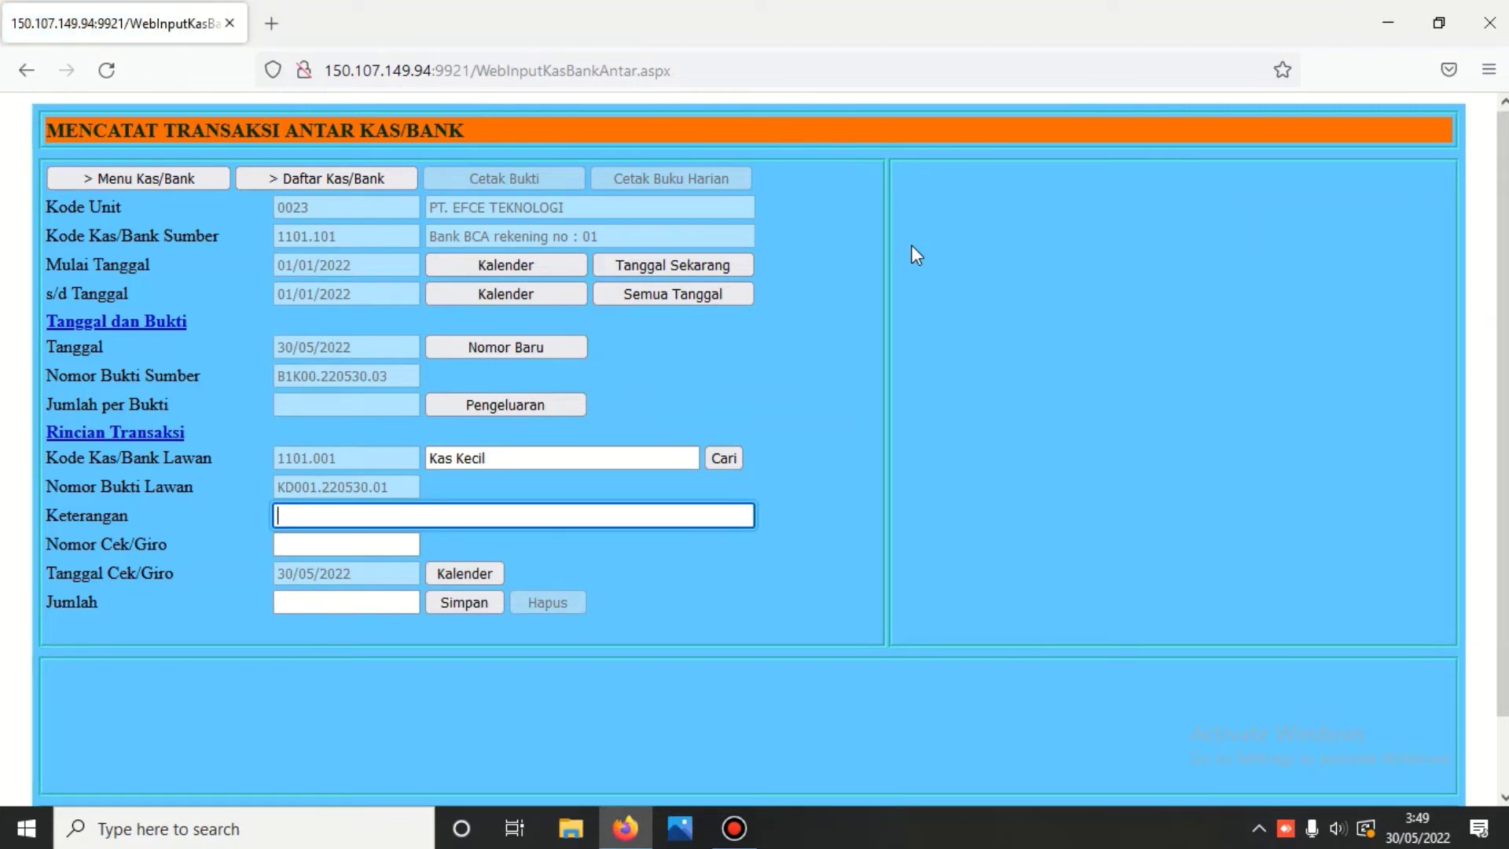
{"action": "type", "text": "ME"}
{"action": "key", "text": "BackSpace"}
{"action": "type", "text": "engisi kas kecil"}
{"action": "left_click", "coordinate": [345, 604]}
{"action": "type", "text": "5"}
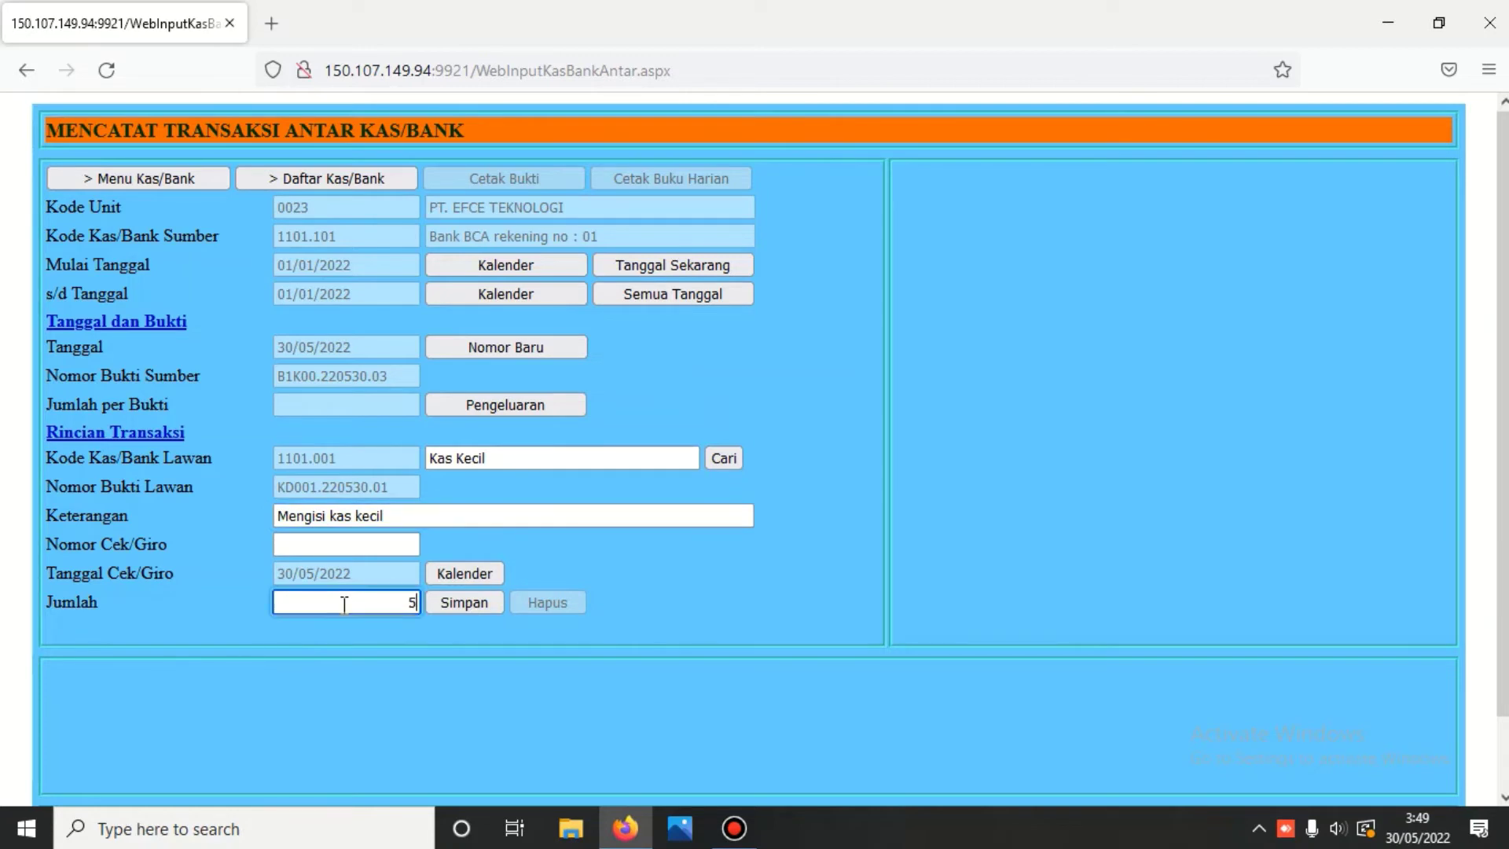
{"action": "type", "text": "000000"}
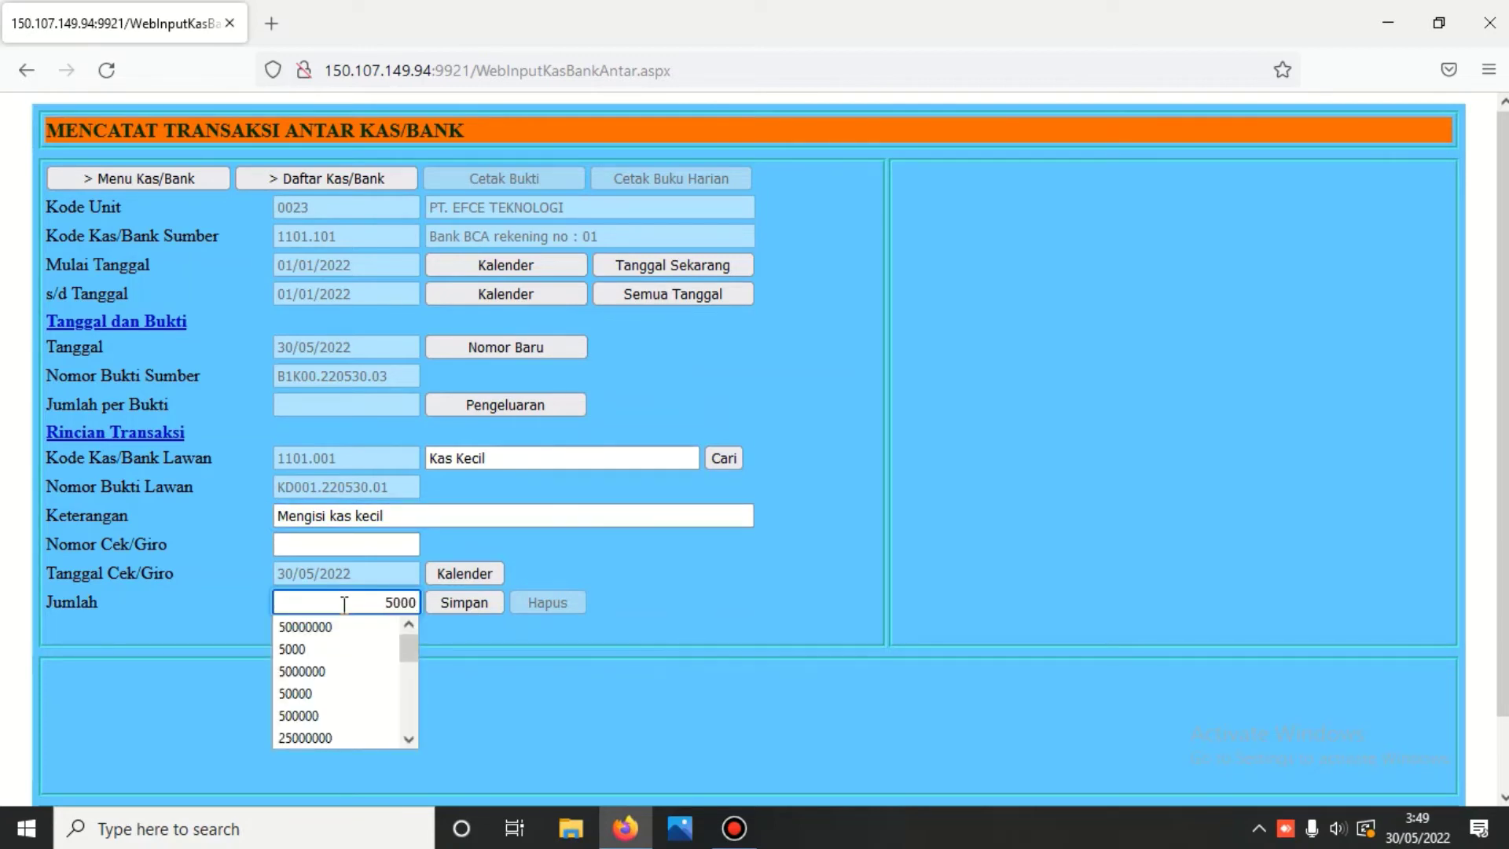
{"action": "left_click", "coordinate": [465, 603]}
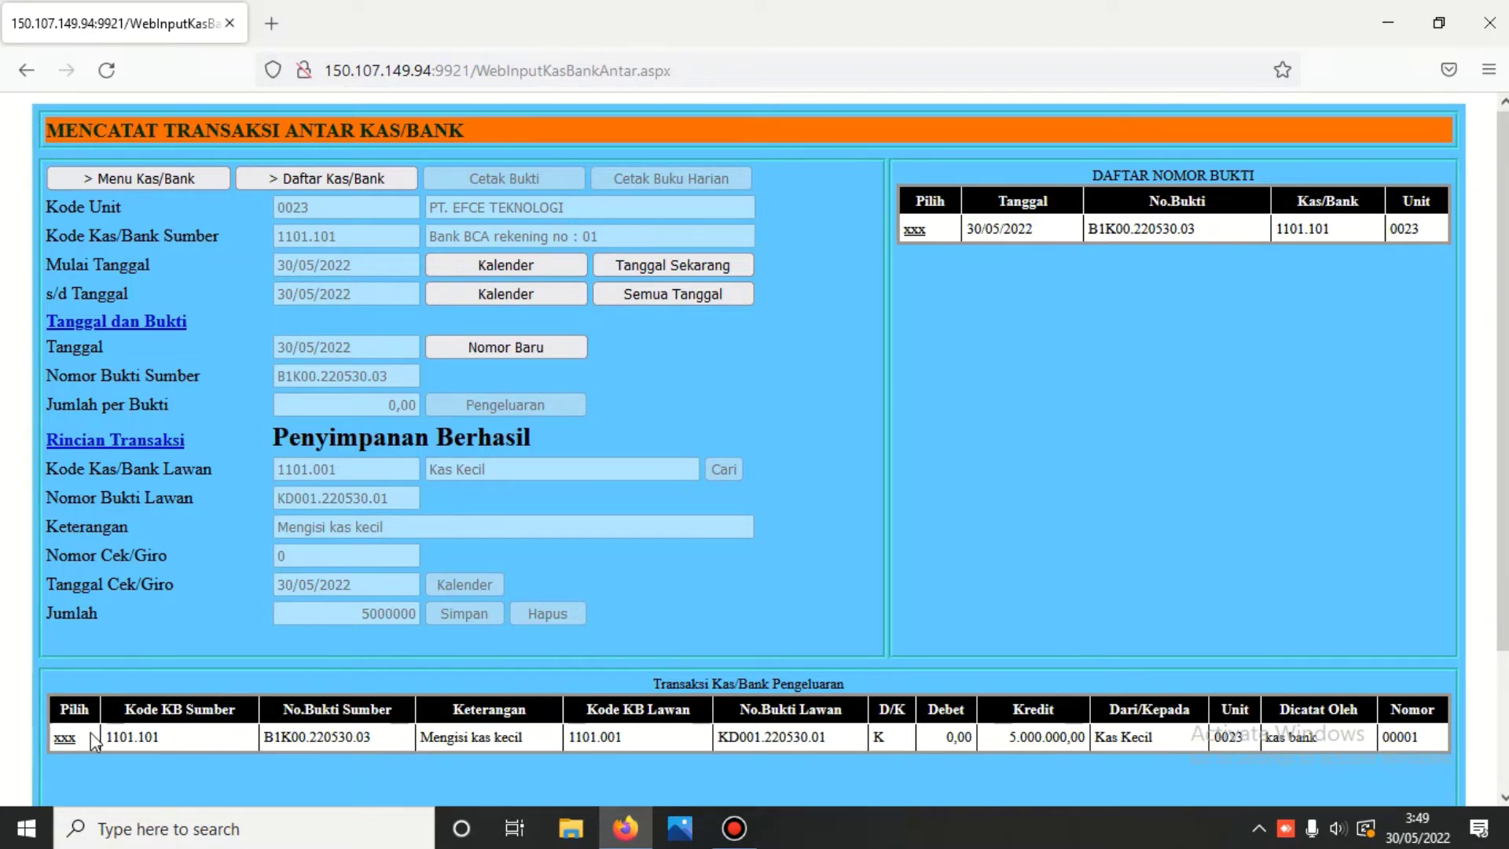
- Show the saved transfer and its matching Kas Kecil receipt KD001.220530.01 of 5.000.000,00
{"action": "left_click", "coordinate": [65, 738]}
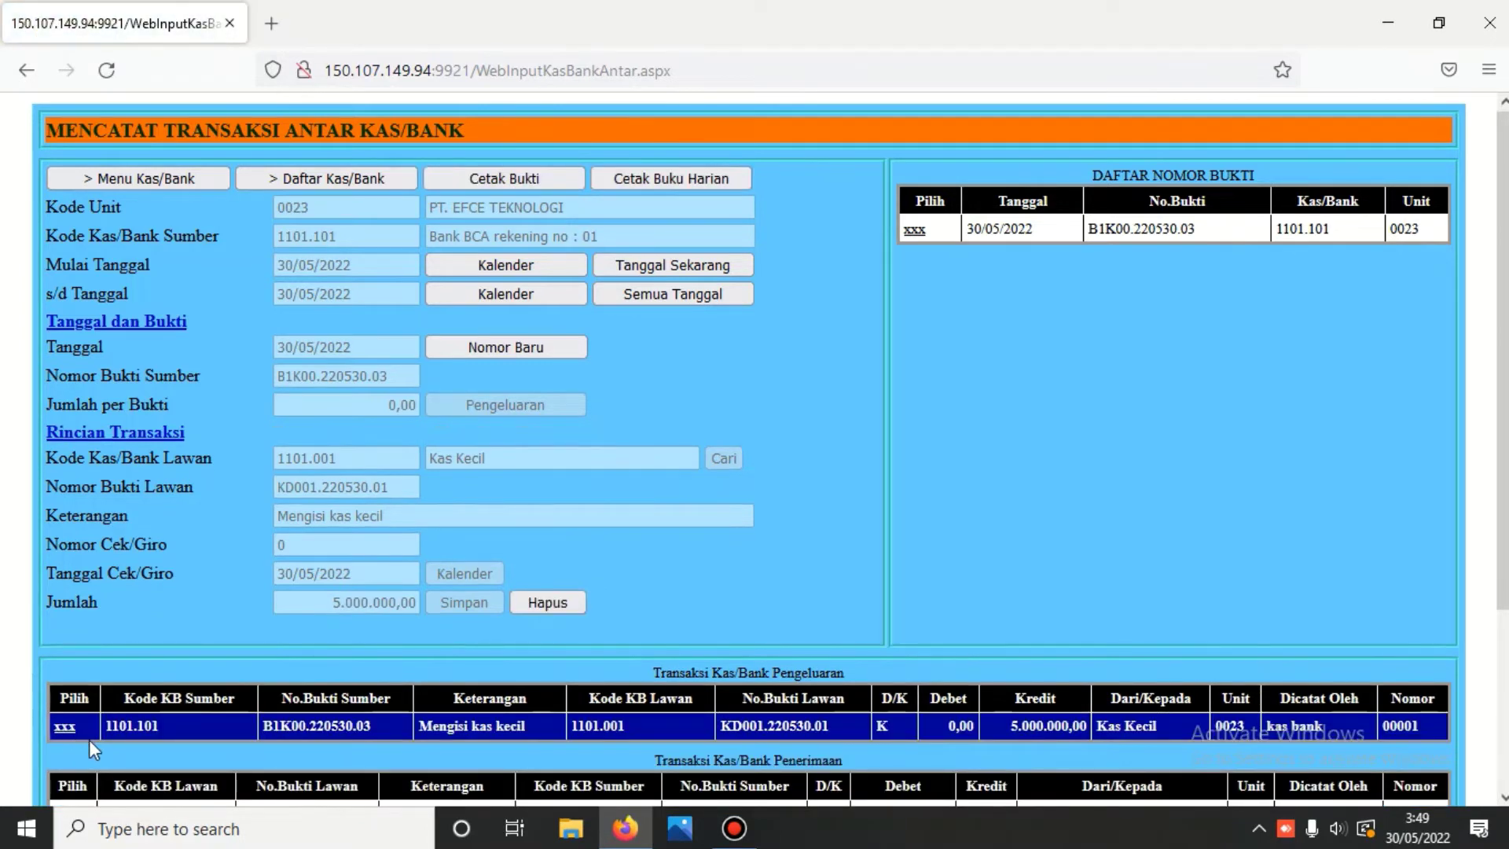
{"action": "scroll", "coordinate": [118, 741], "scroll_direction": "down", "scroll_amount": 3}
{"action": "scroll", "coordinate": [157, 753], "scroll_direction": "down", "scroll_amount": 2}
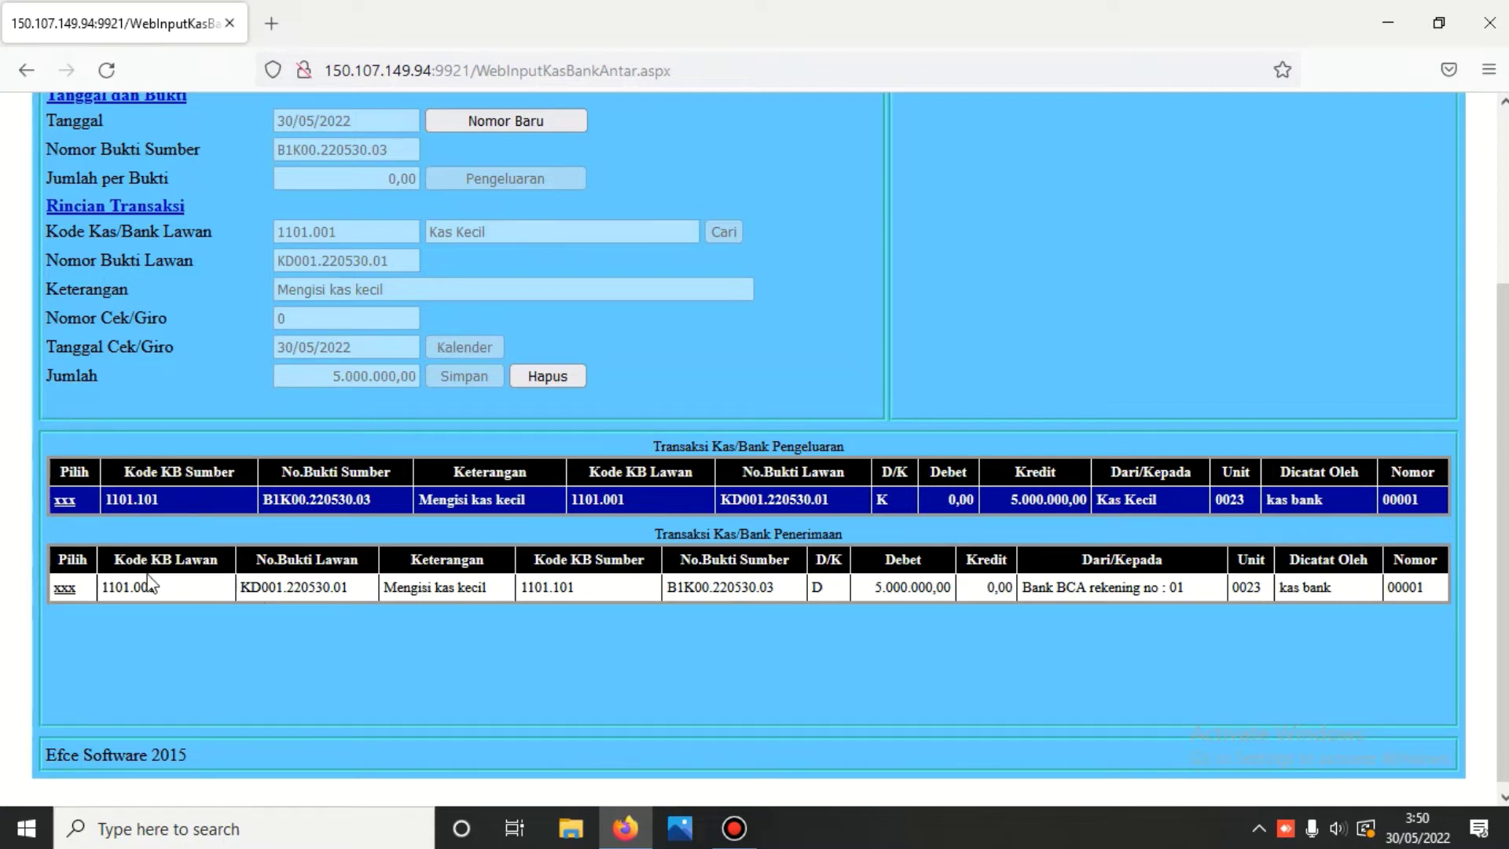
{"action": "left_click", "coordinate": [62, 589]}
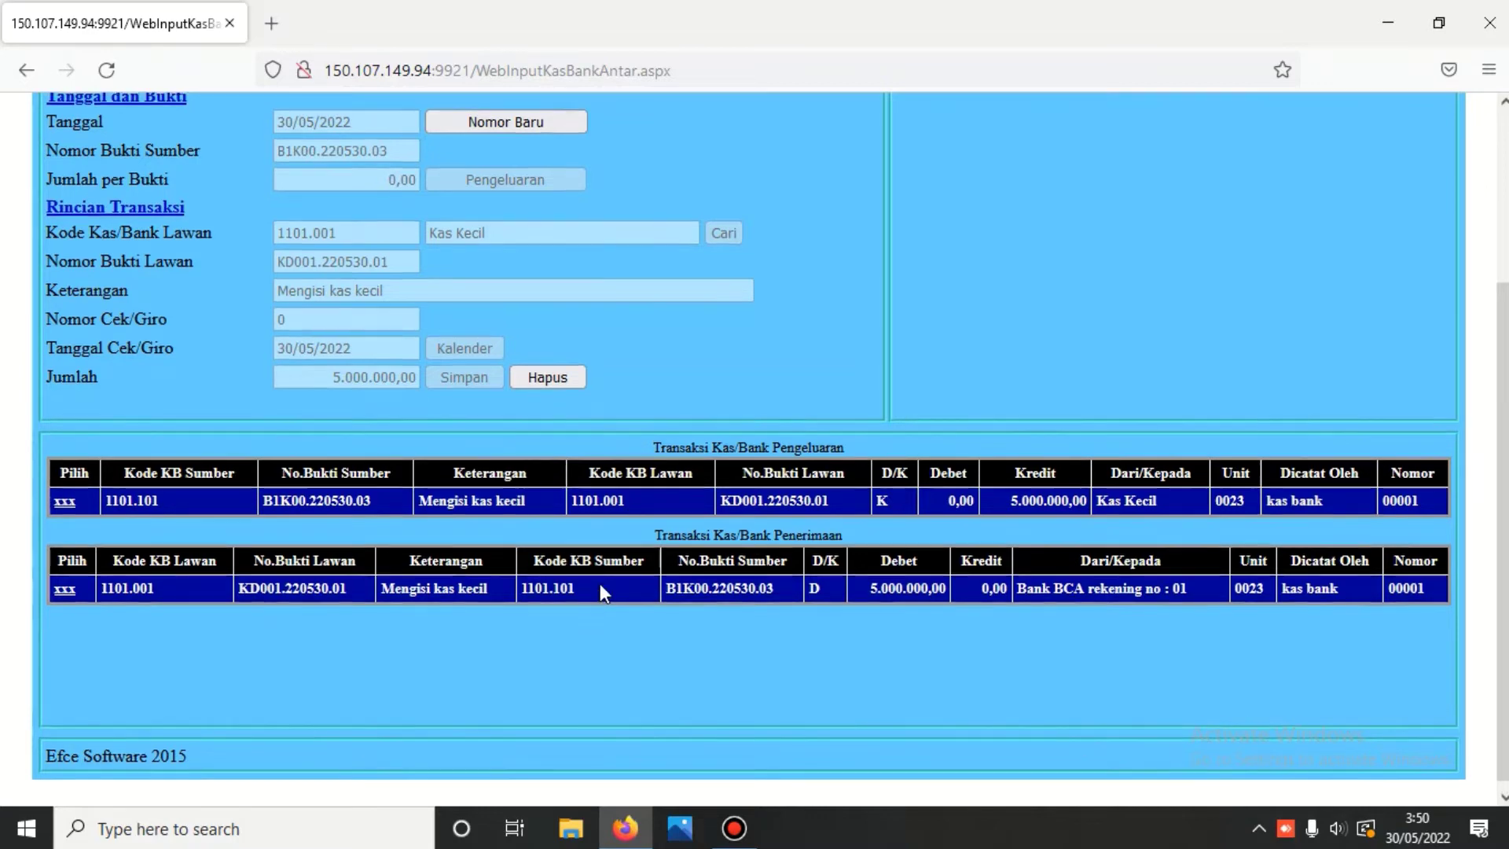
{"action": "scroll", "coordinate": [600, 583], "scroll_direction": "up", "scroll_amount": 3}
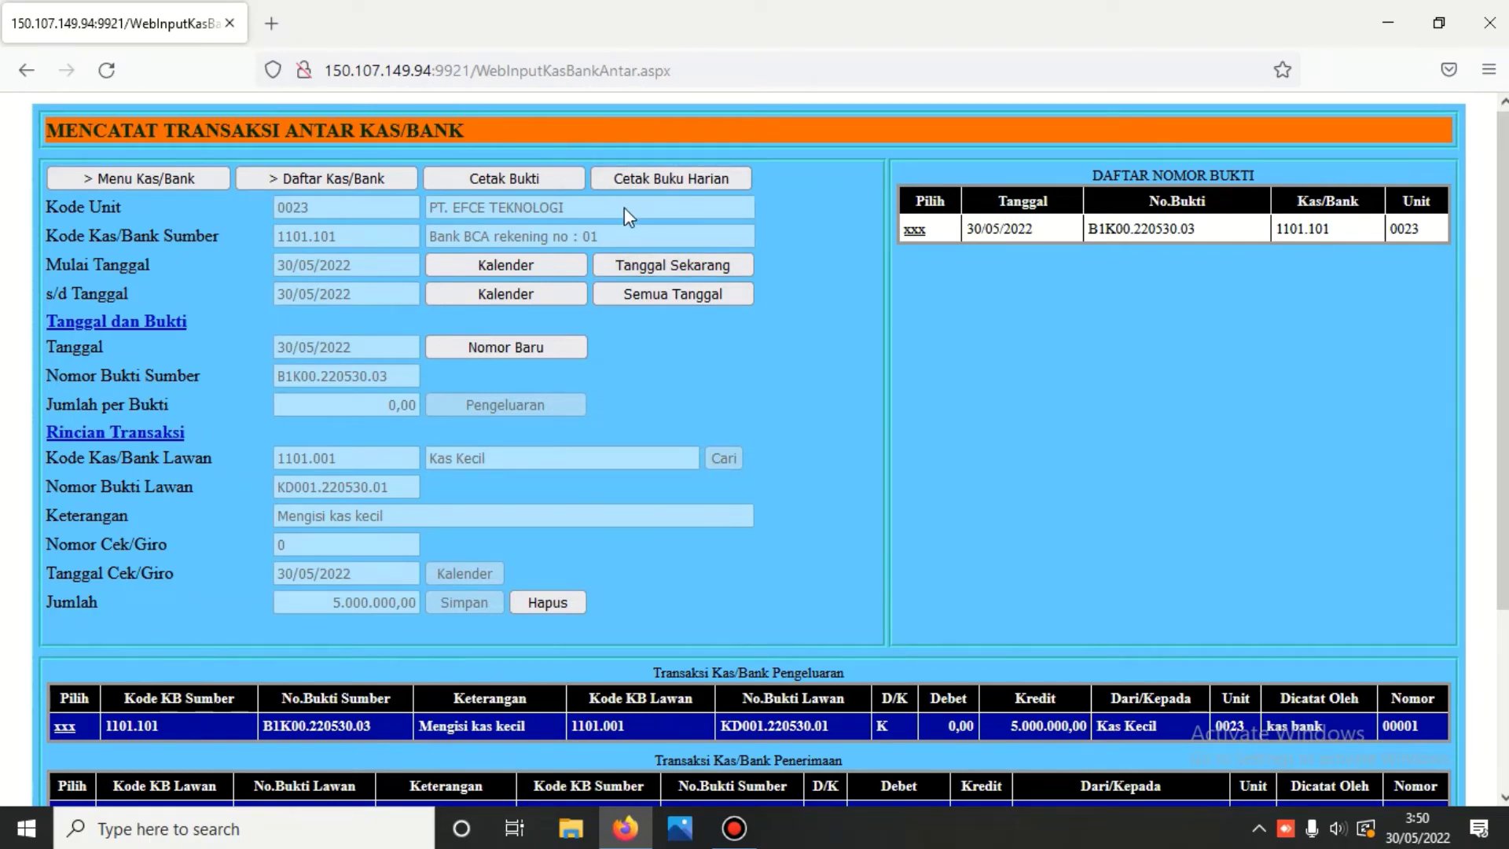
- Print the Kas Kecil journal for KD001.220530.01: debit 1101.001, credit 1101.901, 5.000.000,00
{"action": "left_click", "coordinate": [134, 181]}
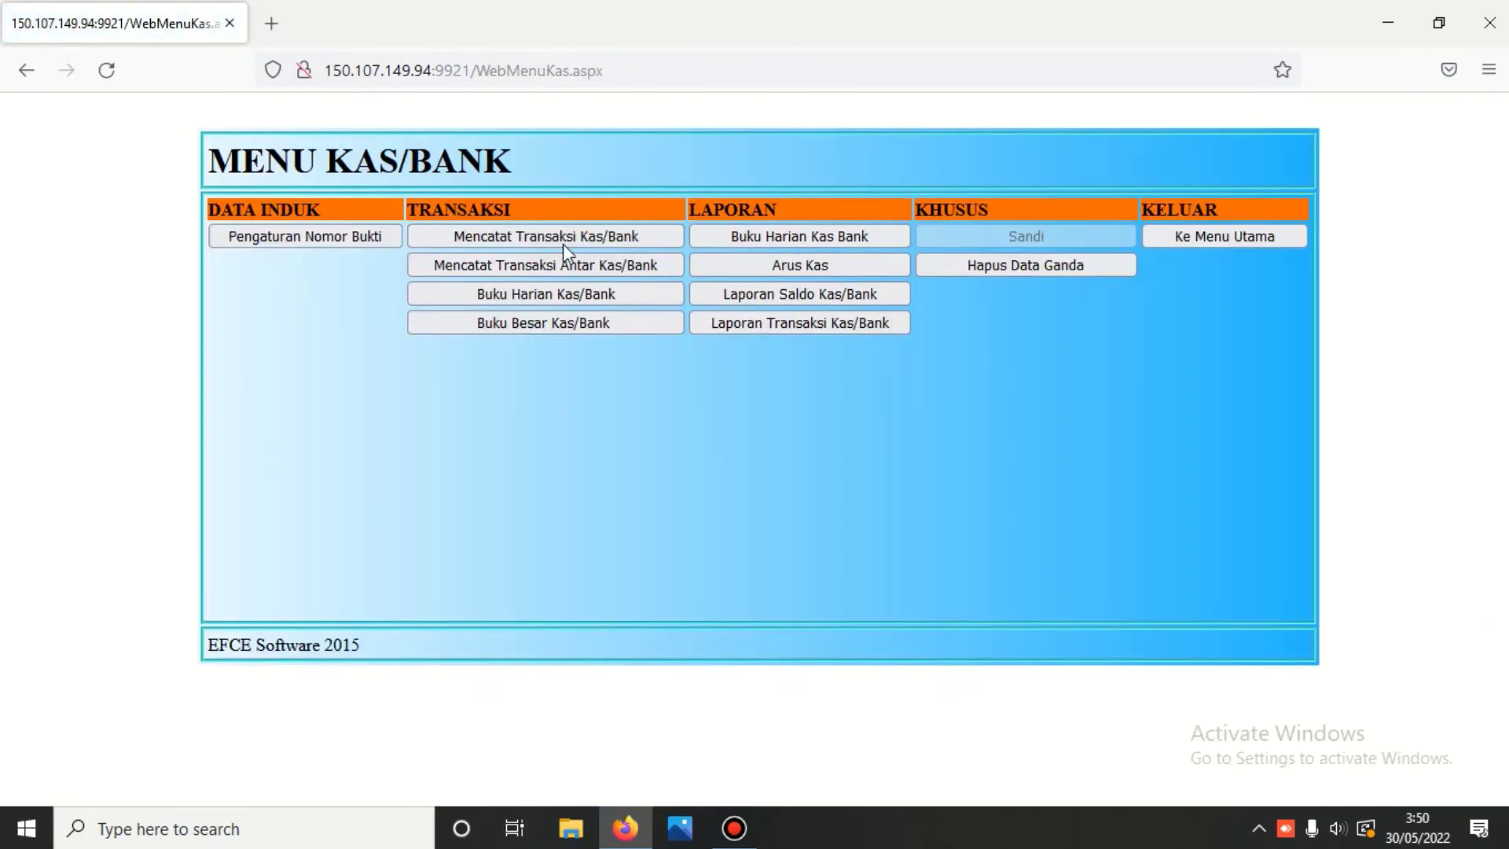
{"action": "left_click", "coordinate": [568, 237]}
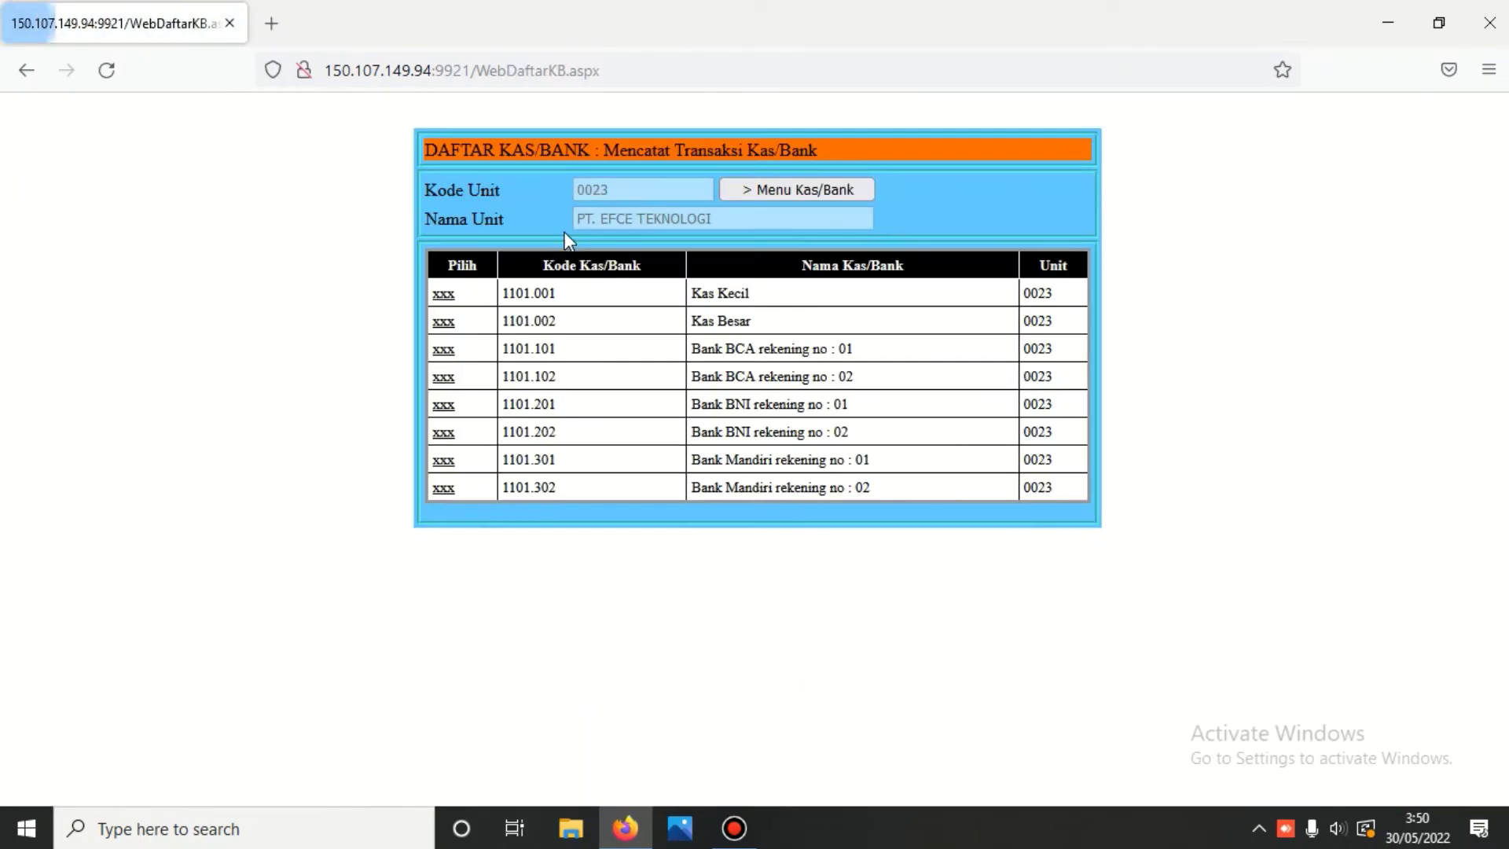
{"action": "left_click", "coordinate": [444, 296]}
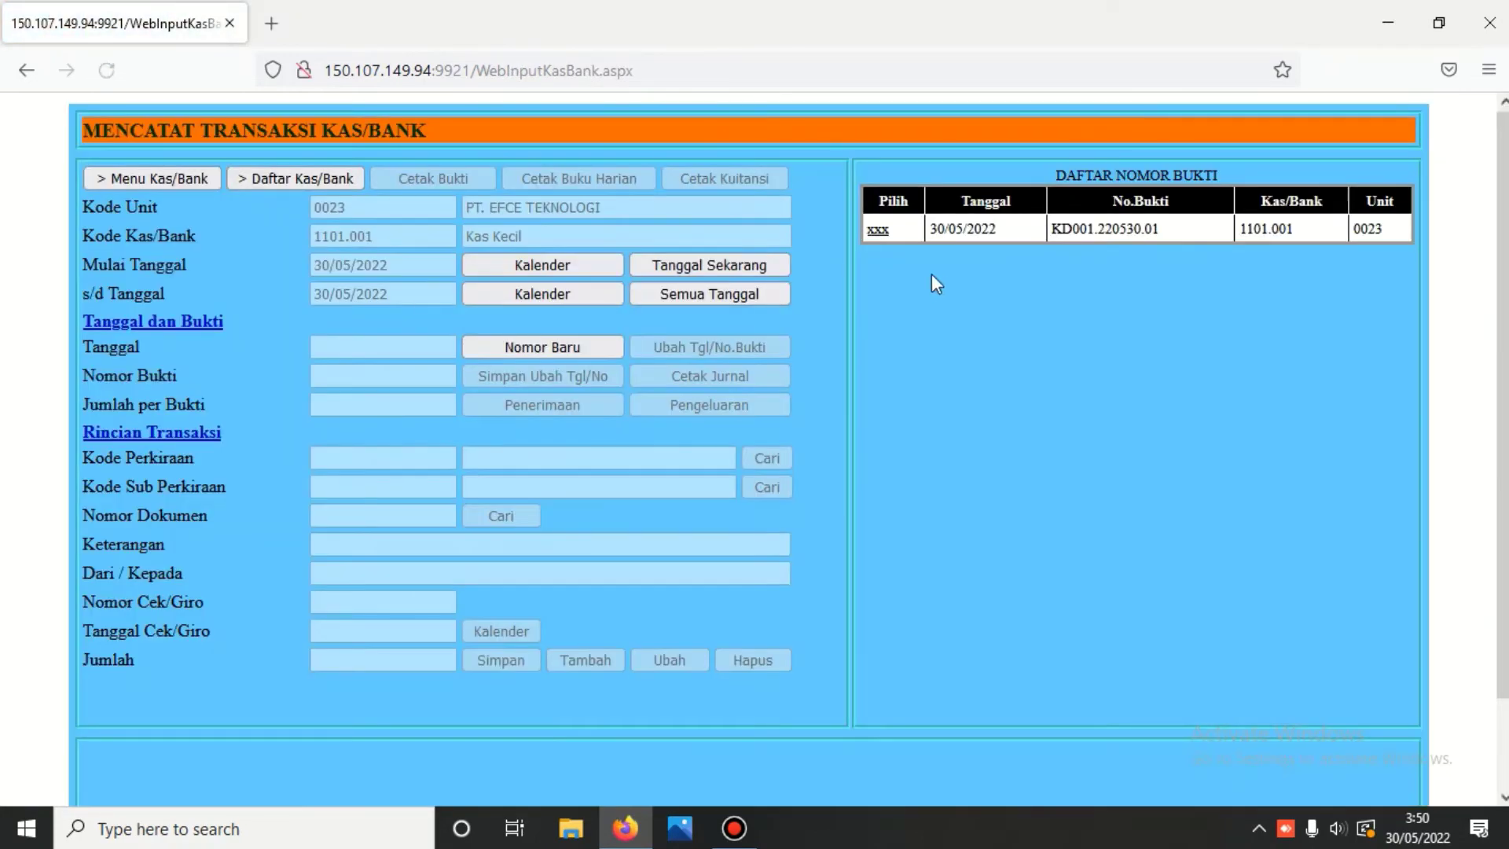
{"action": "left_click", "coordinate": [877, 230]}
{"action": "scroll", "coordinate": [791, 417], "scroll_direction": "down", "scroll_amount": 2}
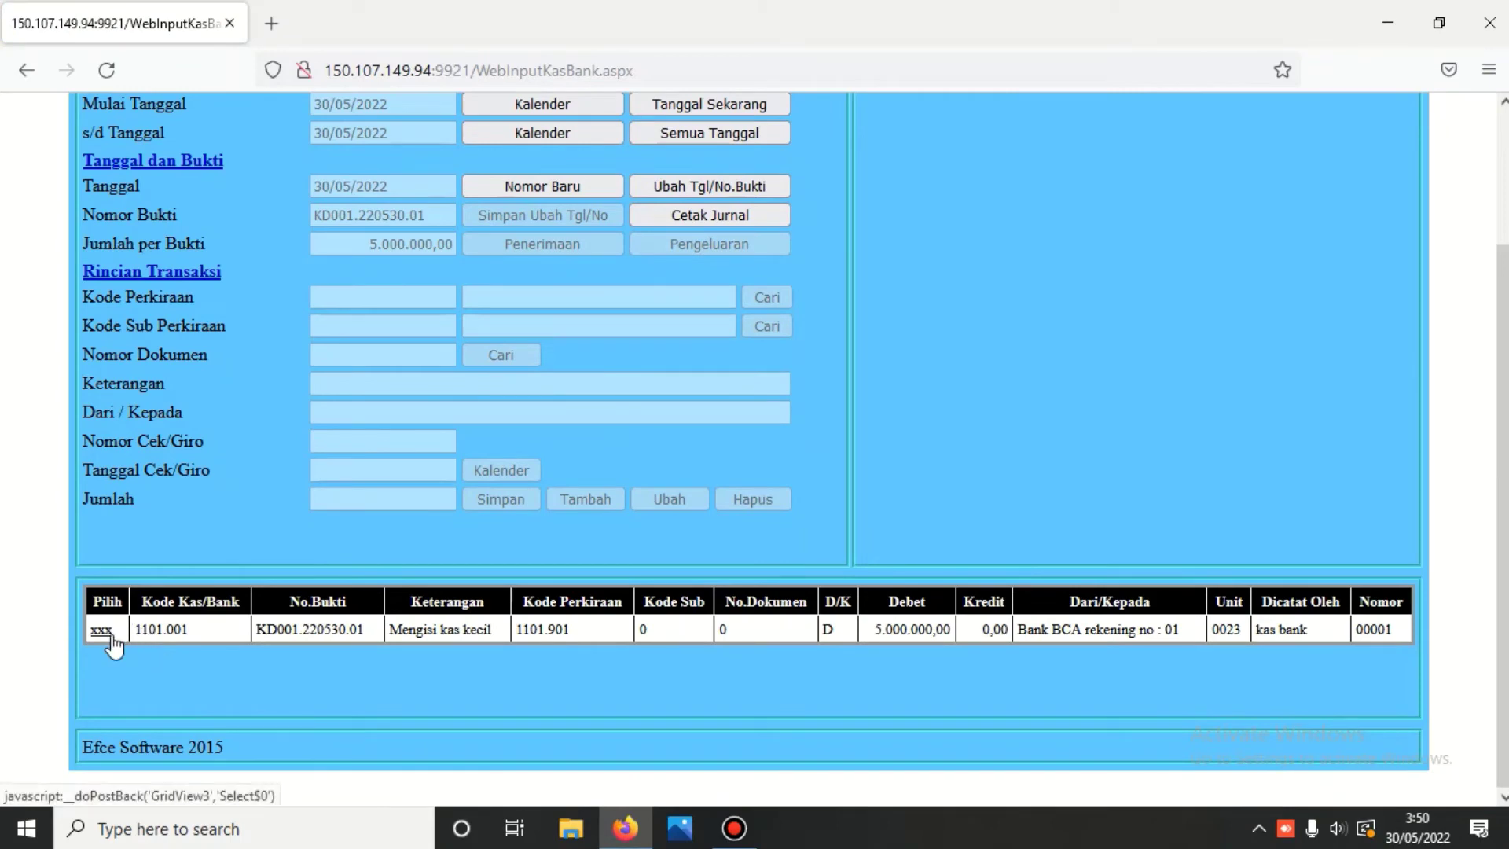
{"action": "left_click", "coordinate": [730, 212]}
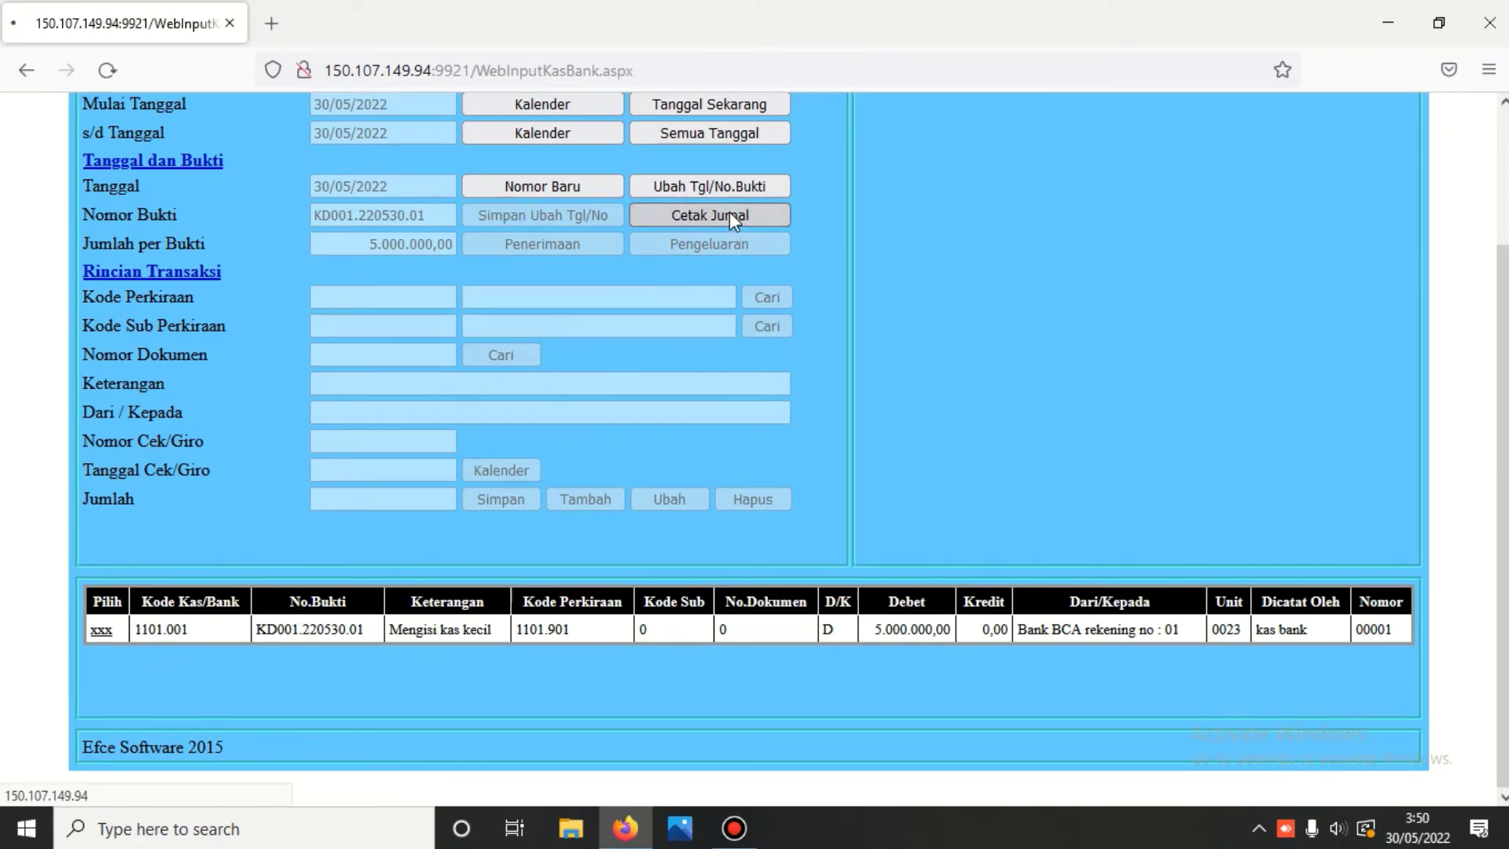
{"action": "scroll", "coordinate": [730, 211], "scroll_direction": "down", "scroll_amount": 8}
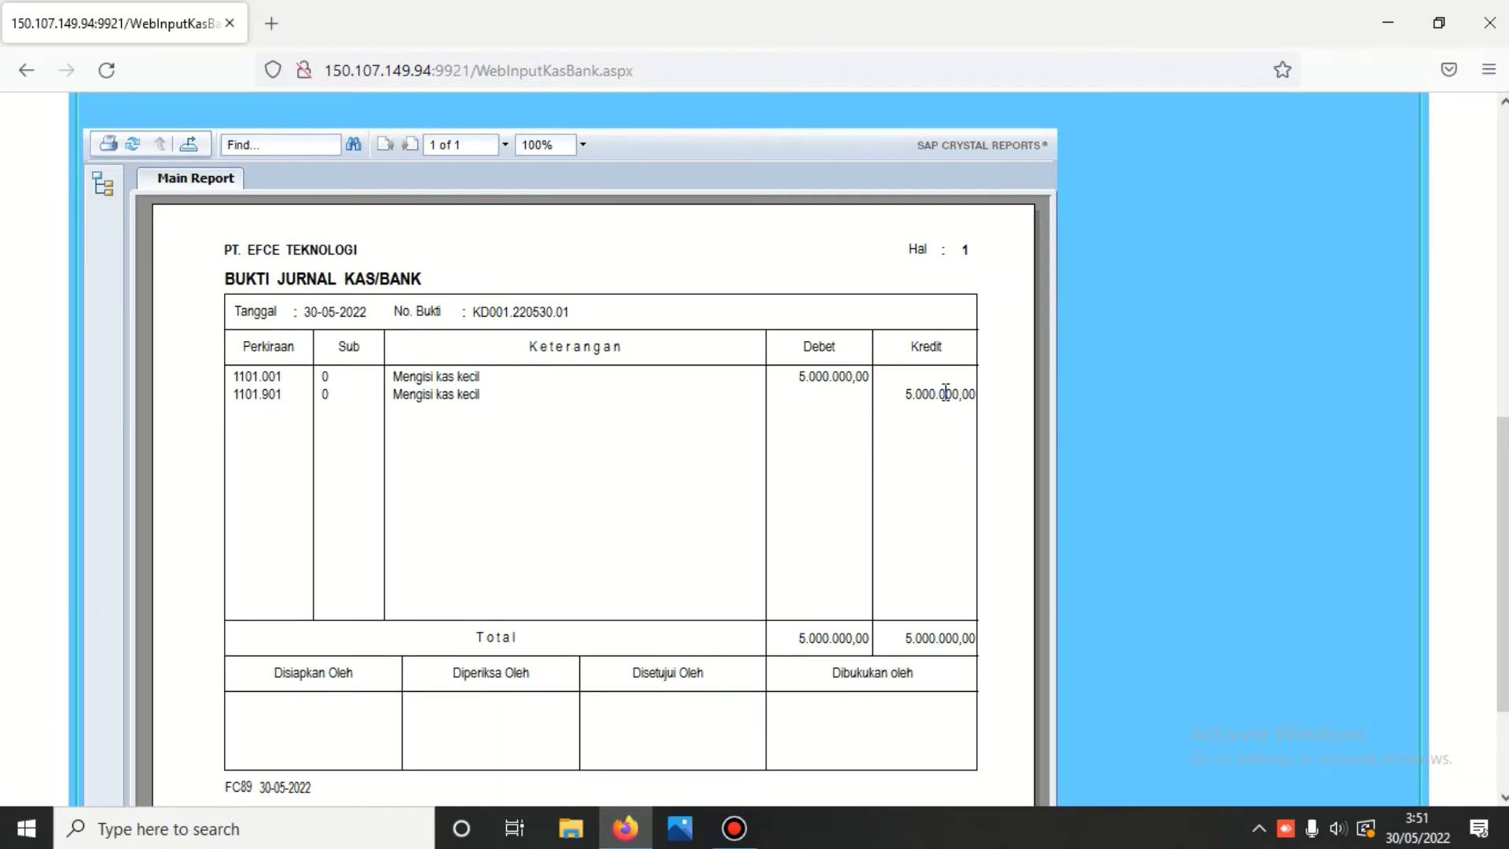
{"action": "scroll", "coordinate": [945, 393], "scroll_direction": "up", "scroll_amount": 10}
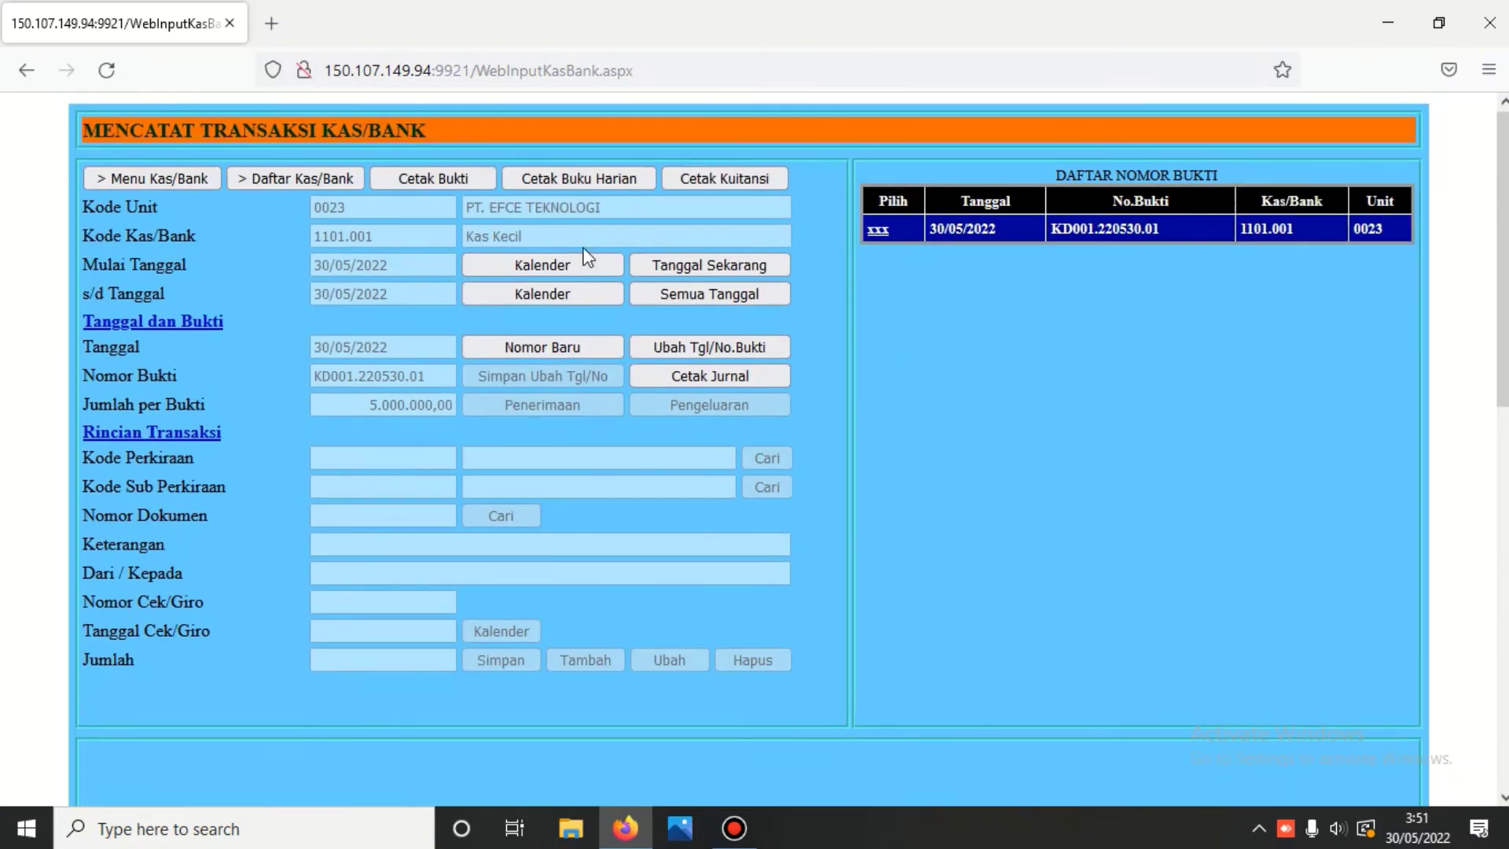
- Print the Bank BCA journal for B1K00.220530.03: debit 1101.901, credit 1101.101
{"action": "left_click", "coordinate": [303, 178]}
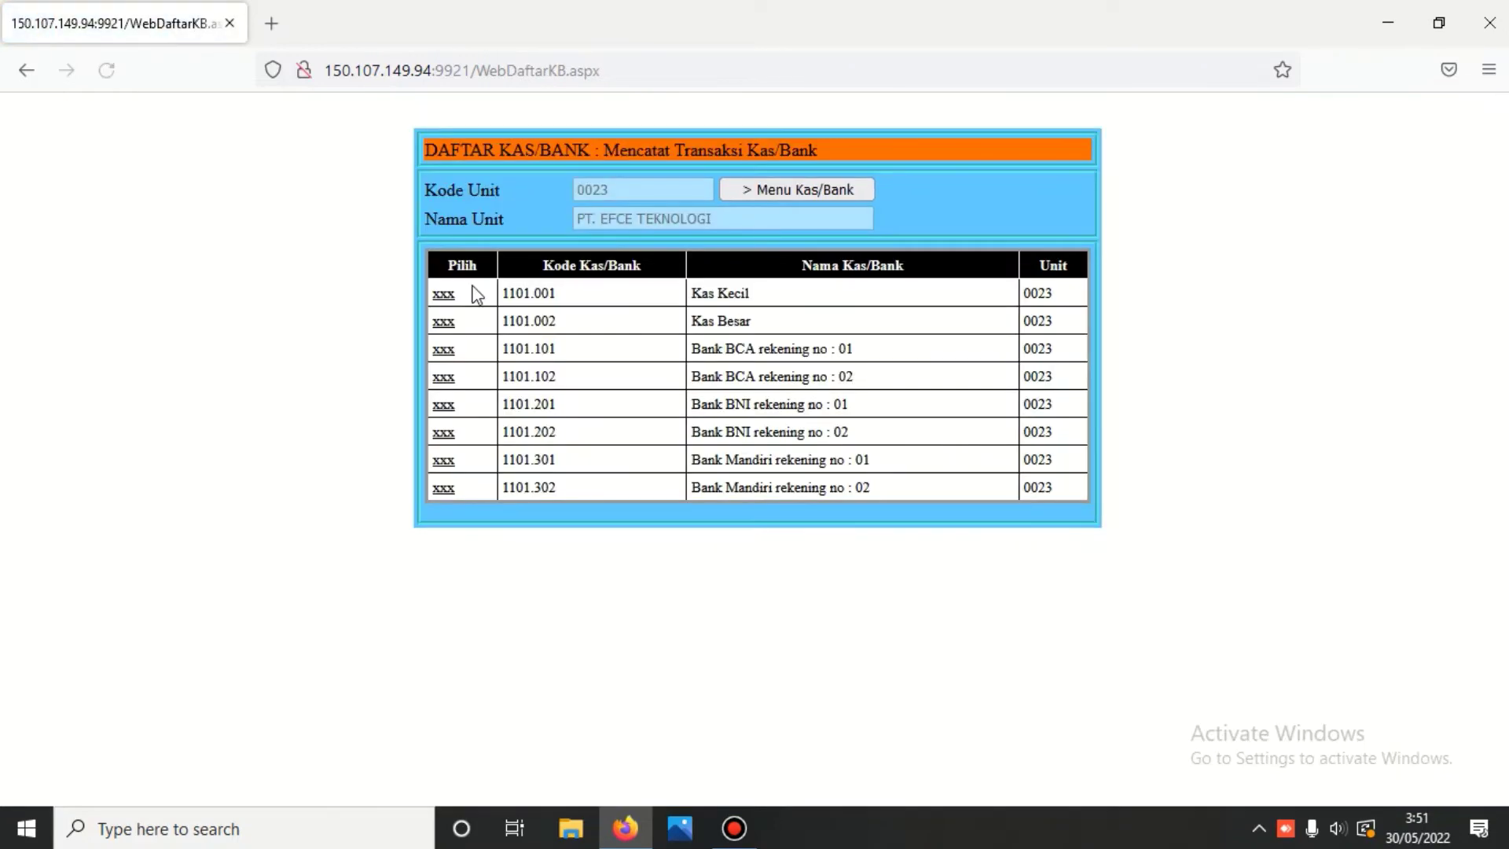
{"action": "left_click", "coordinate": [443, 350]}
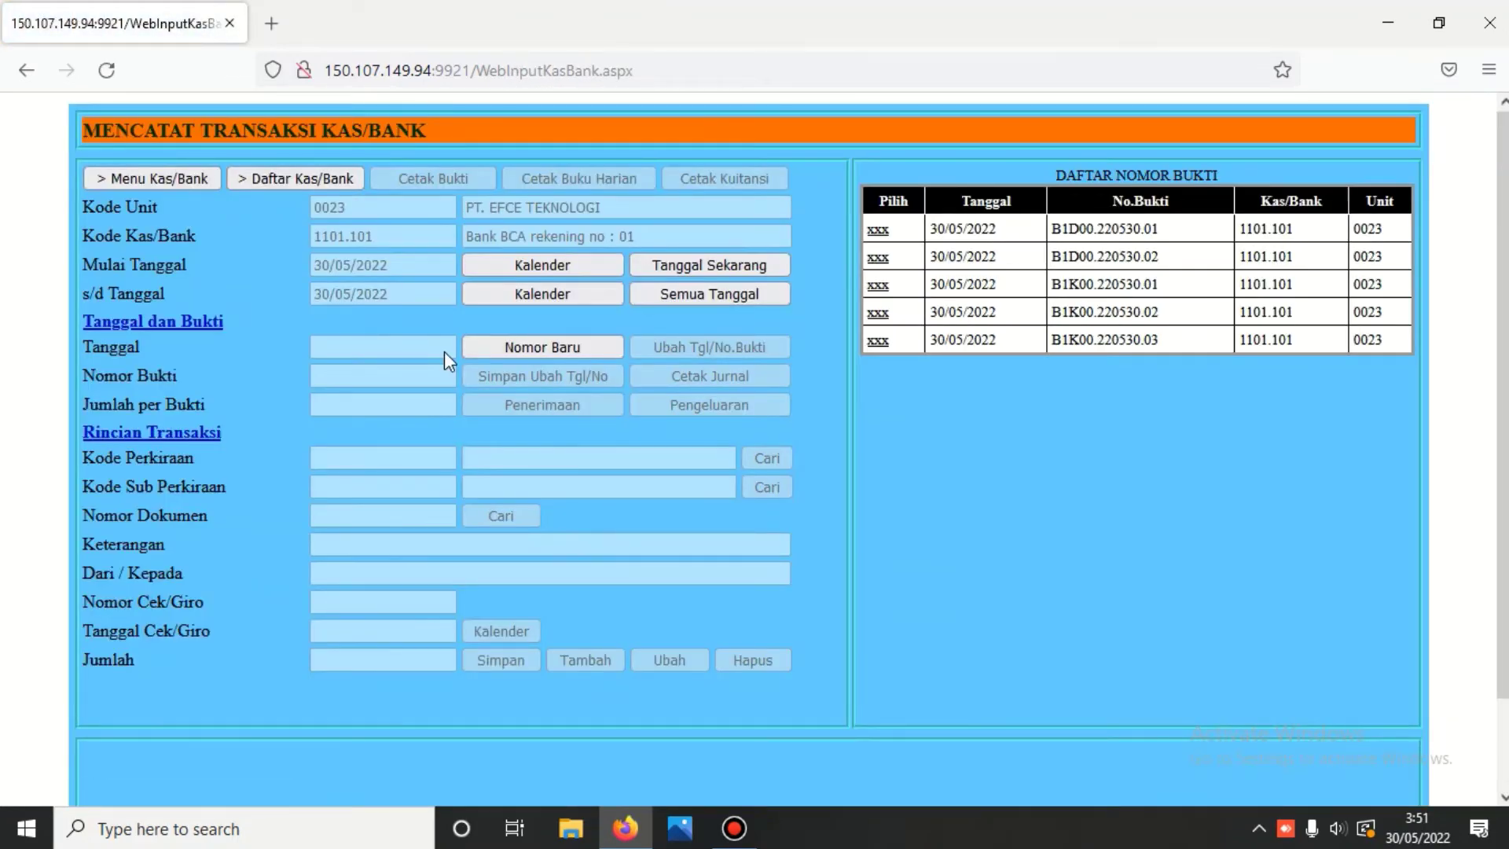
{"action": "left_click", "coordinate": [884, 342]}
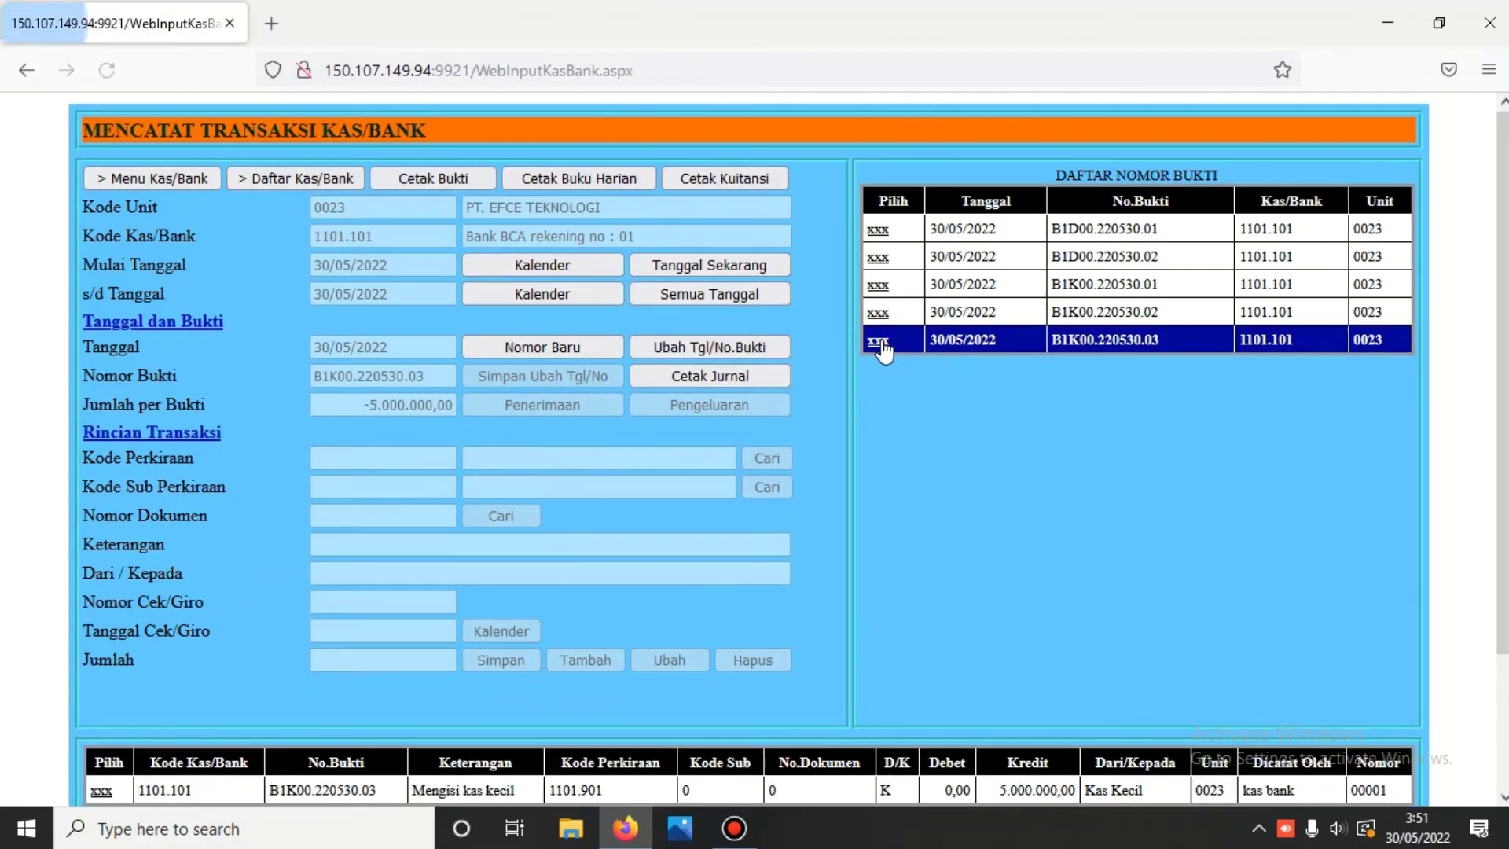
{"action": "scroll", "coordinate": [886, 350], "scroll_direction": "down", "scroll_amount": 2}
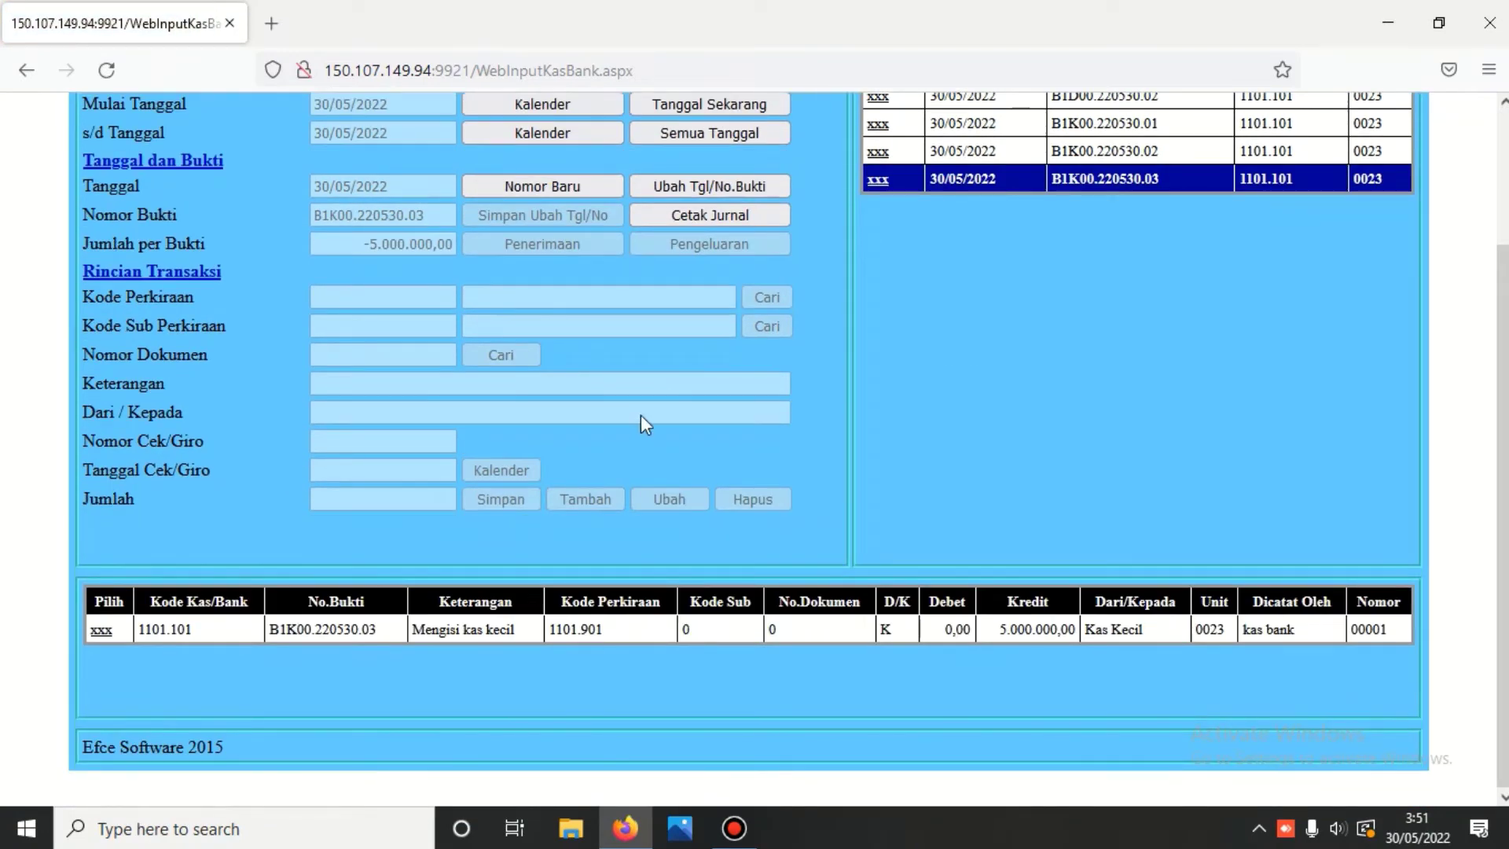
{"action": "left_click", "coordinate": [706, 214]}
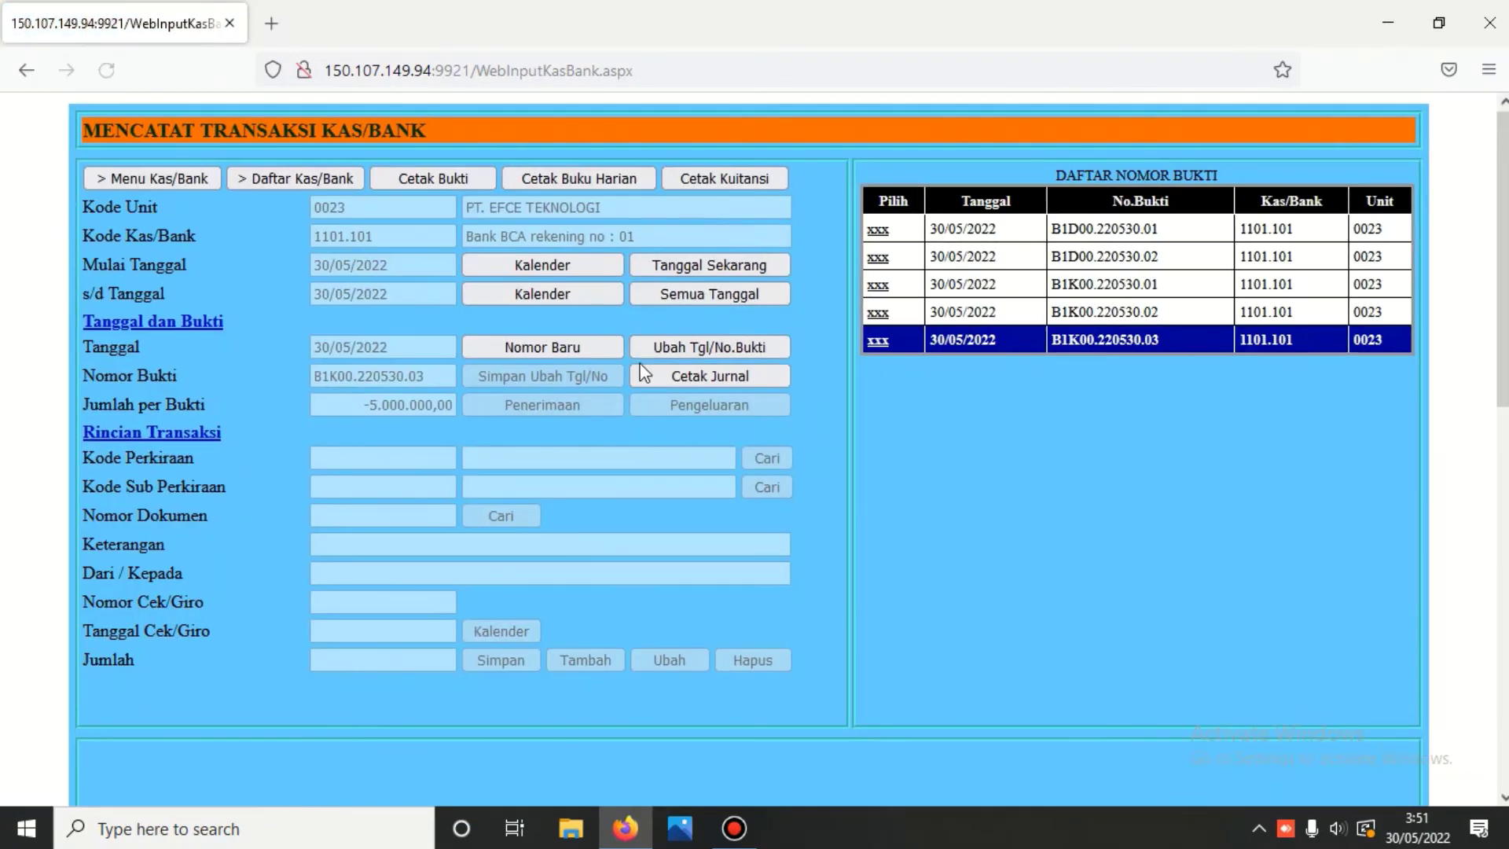
{"action": "scroll", "coordinate": [632, 385], "scroll_direction": "down", "scroll_amount": 4}
{"action": "scroll", "coordinate": [631, 385], "scroll_direction": "down", "scroll_amount": 3}
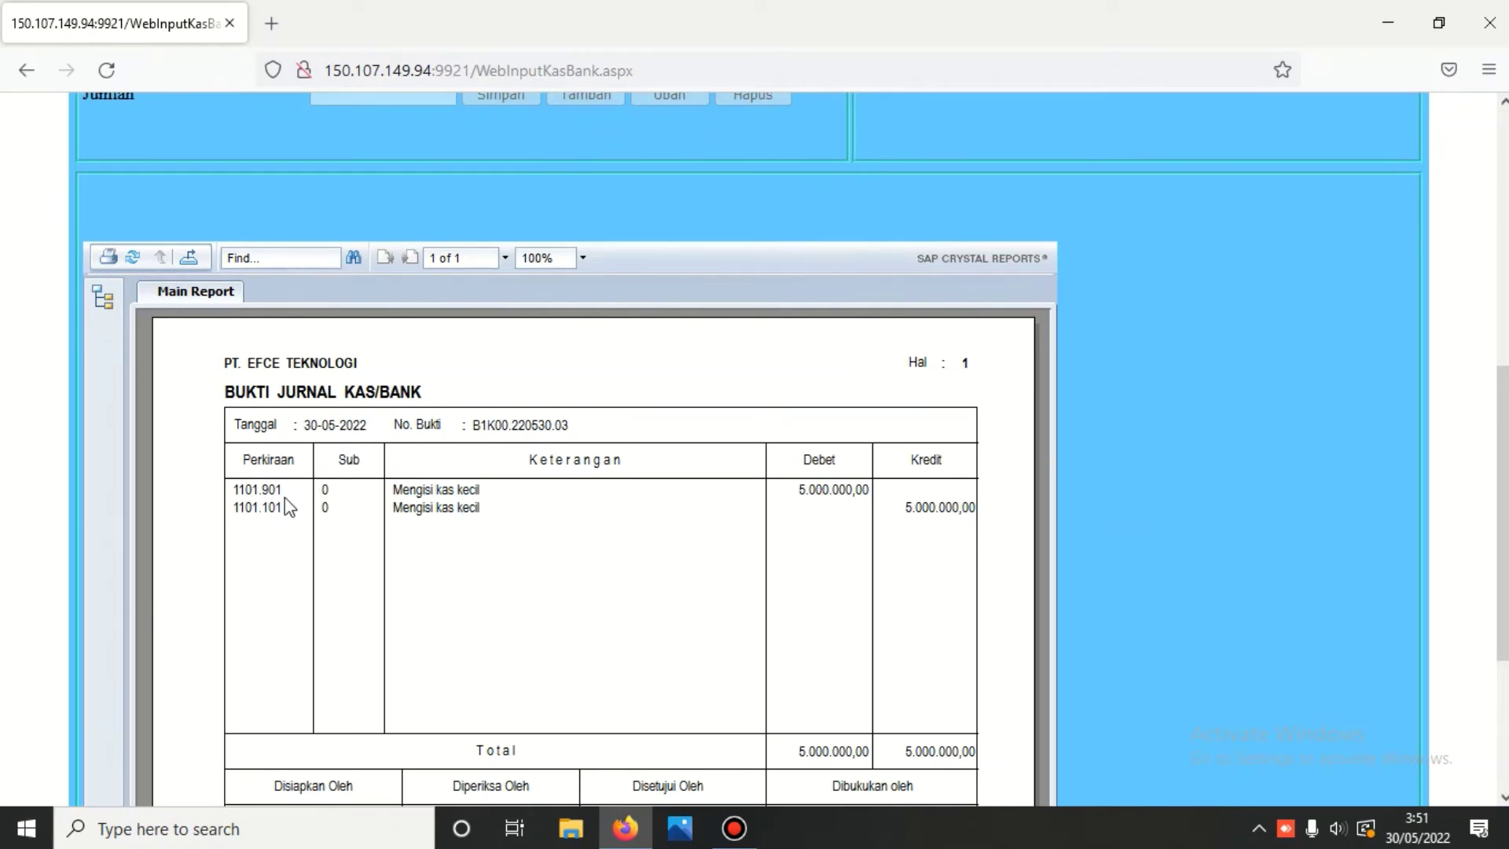
{"action": "scroll", "coordinate": [736, 458], "scroll_direction": "up", "scroll_amount": 7}
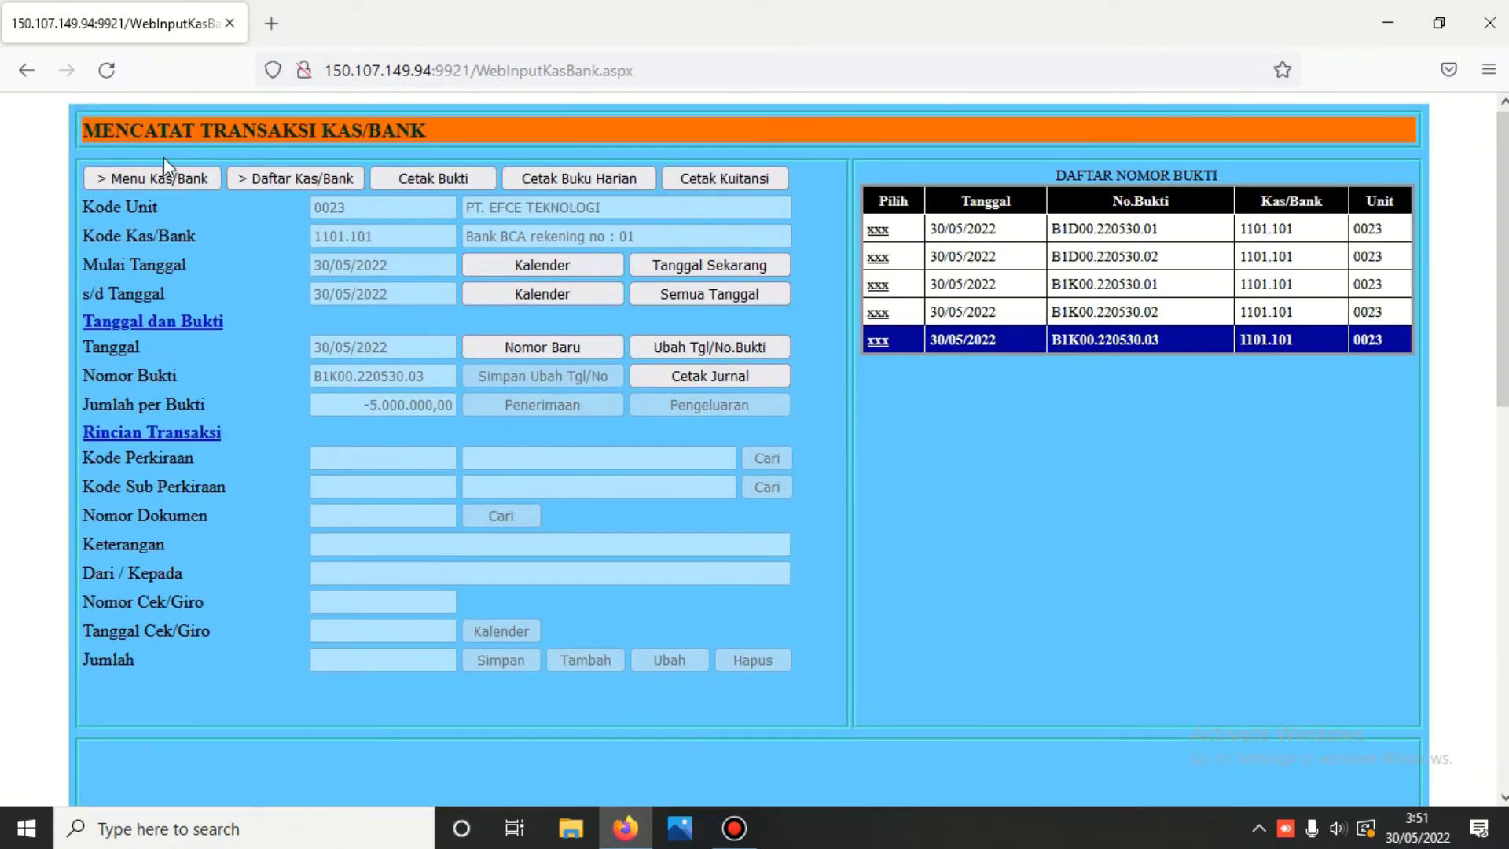
{"action": "left_click", "coordinate": [162, 177]}
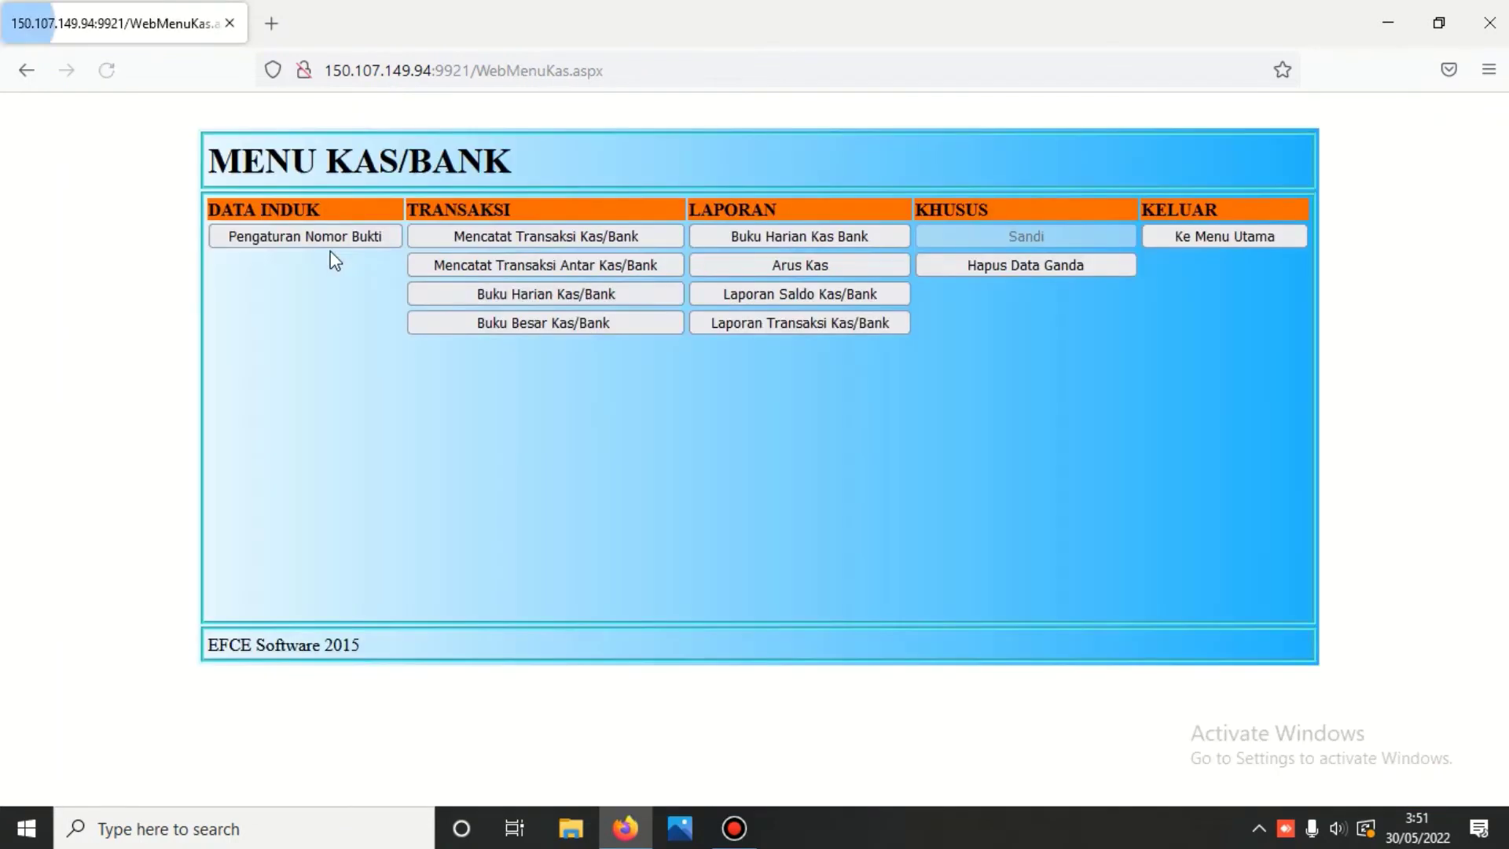
{"action": "left_click", "coordinate": [586, 297]}
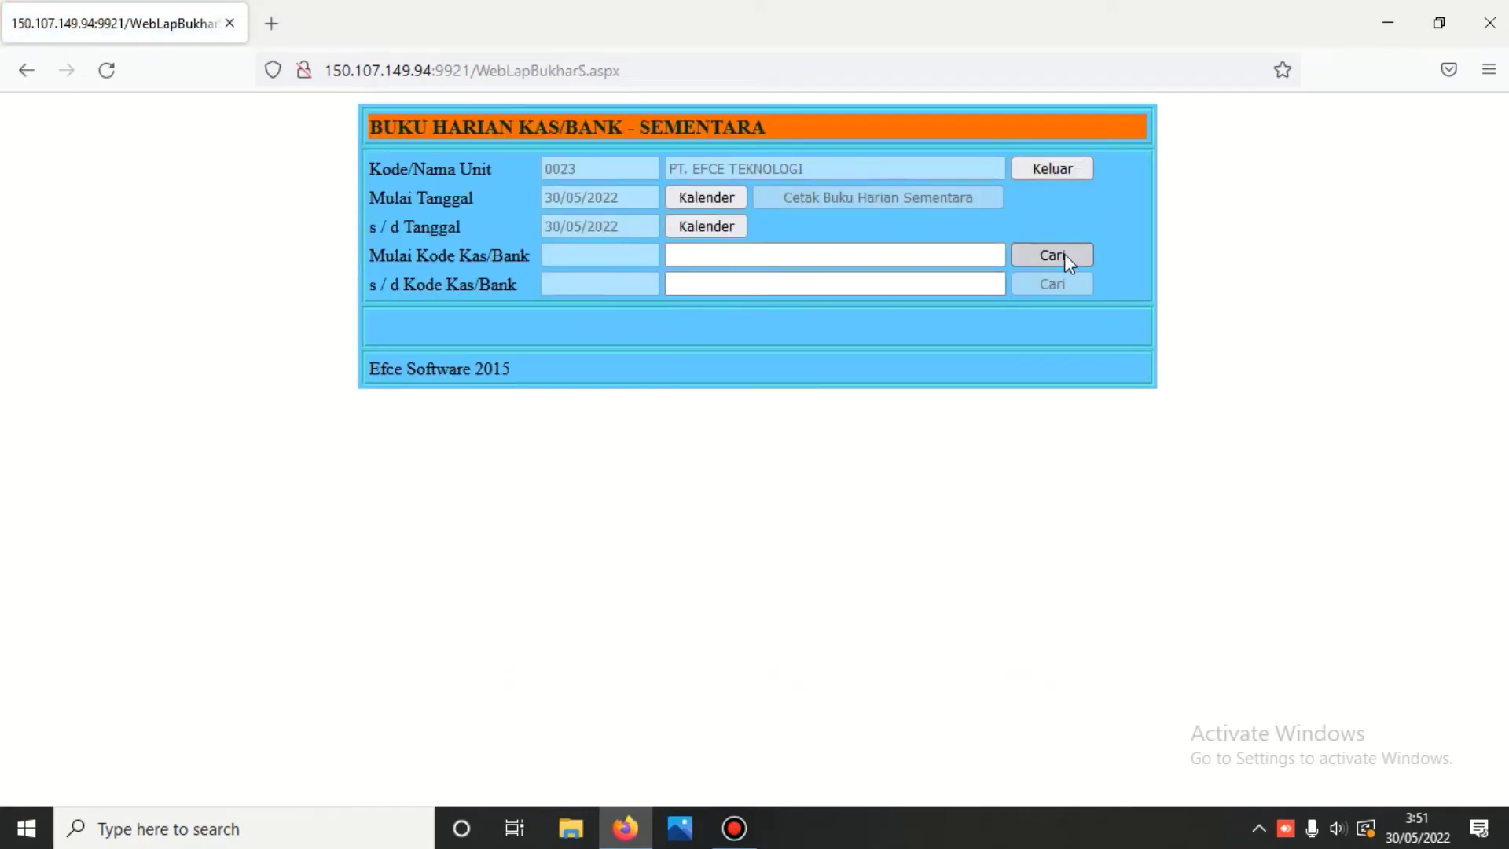
{"action": "left_click", "coordinate": [1064, 253]}
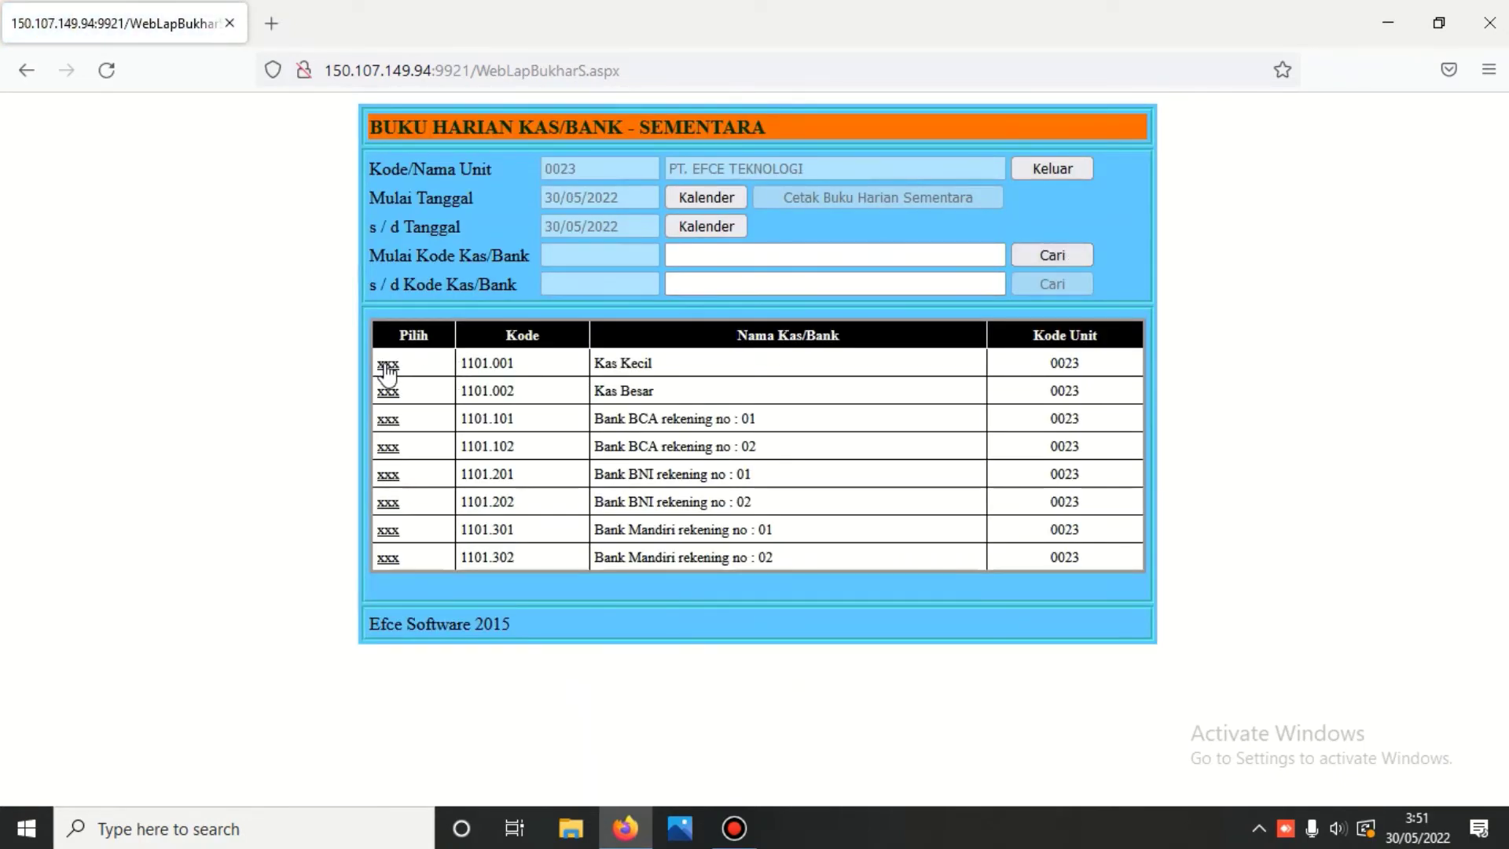
{"action": "left_click", "coordinate": [387, 366]}
{"action": "left_click", "coordinate": [1069, 281]}
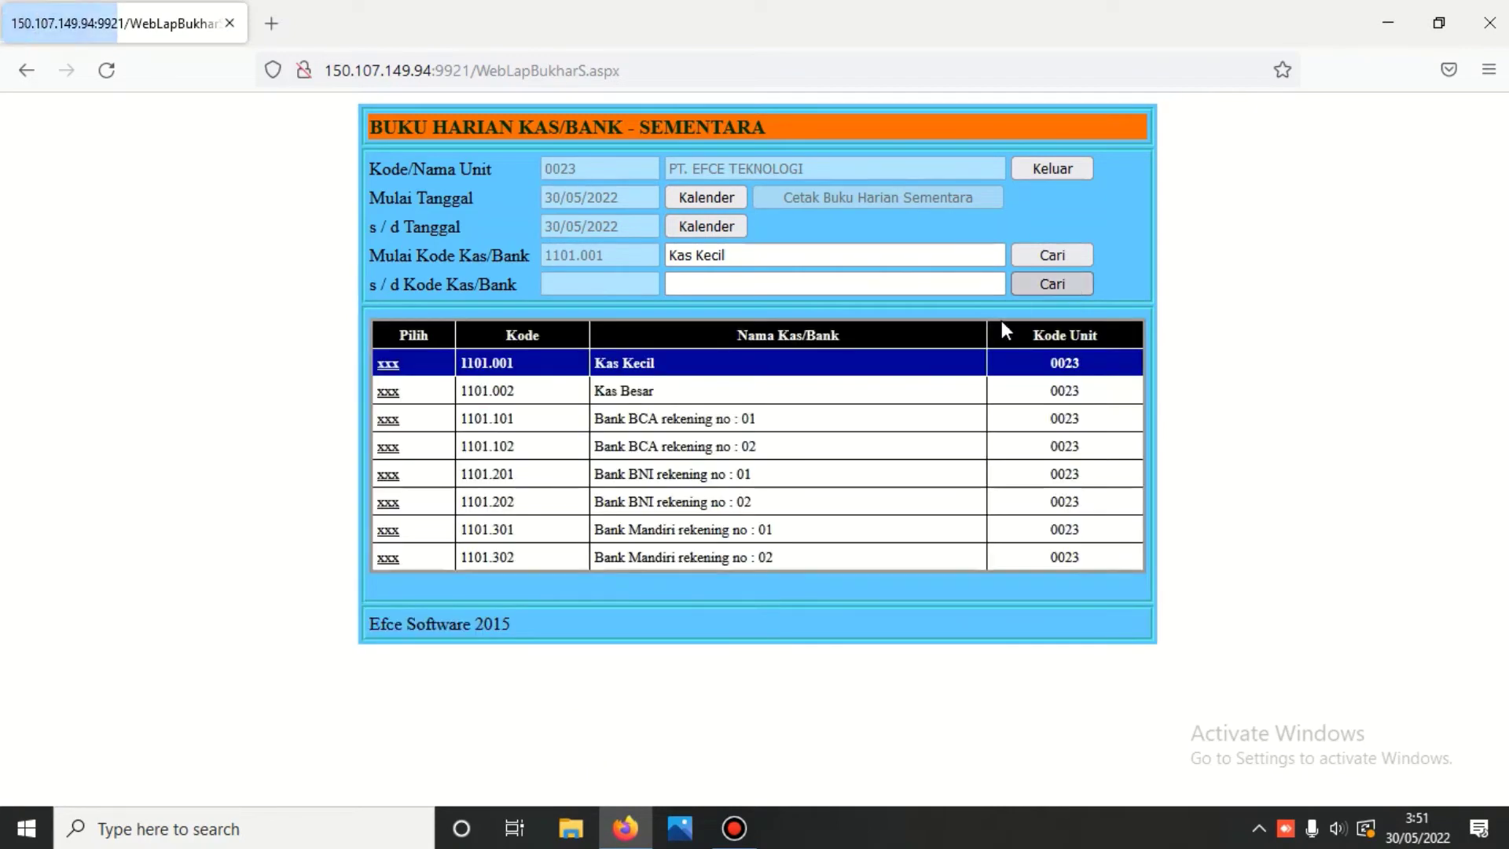
{"action": "left_click", "coordinate": [388, 558]}
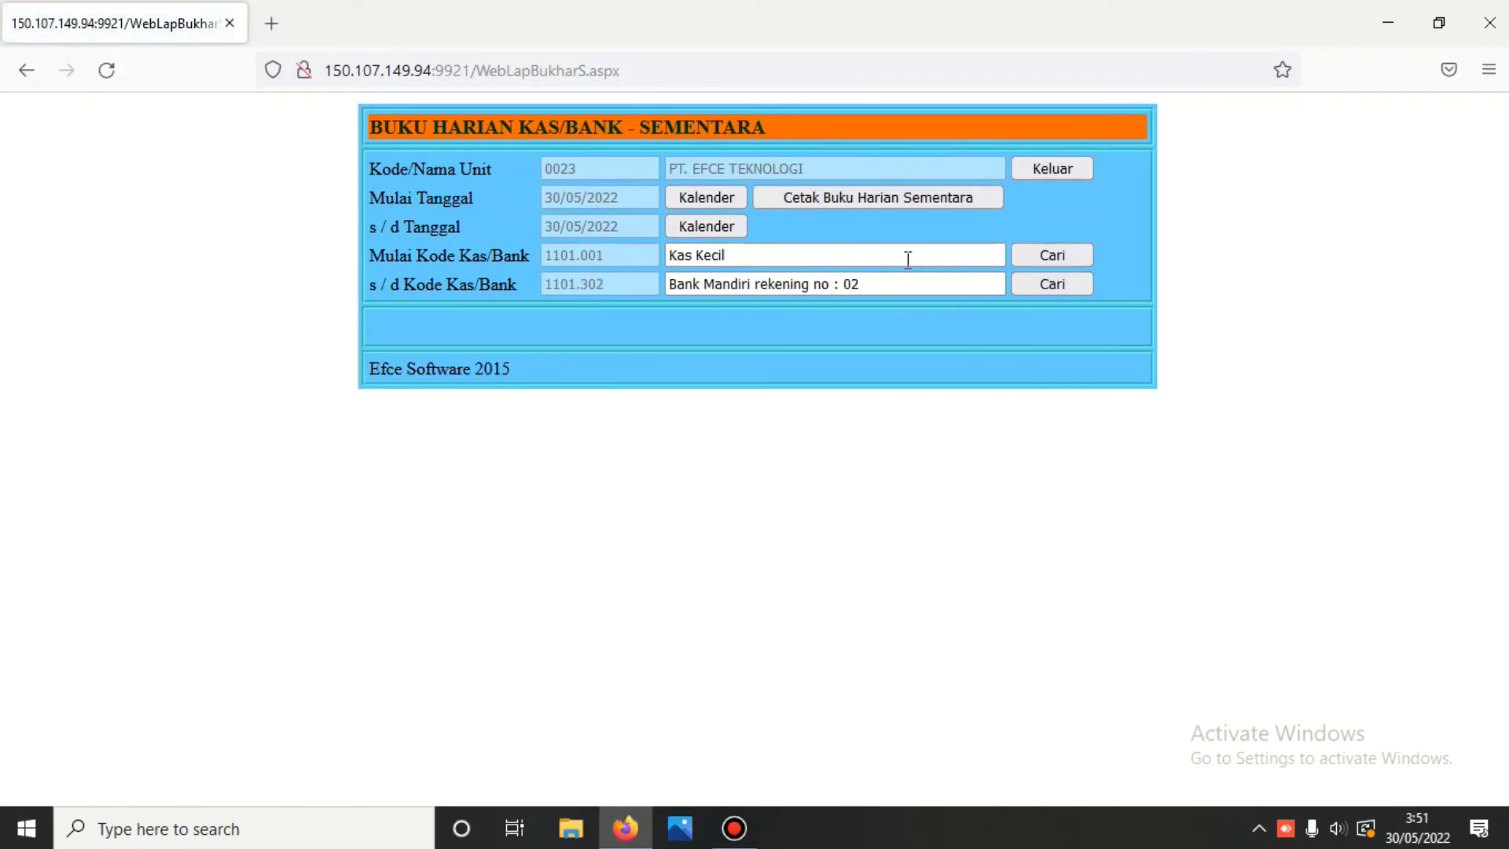
{"action": "left_click", "coordinate": [871, 195]}
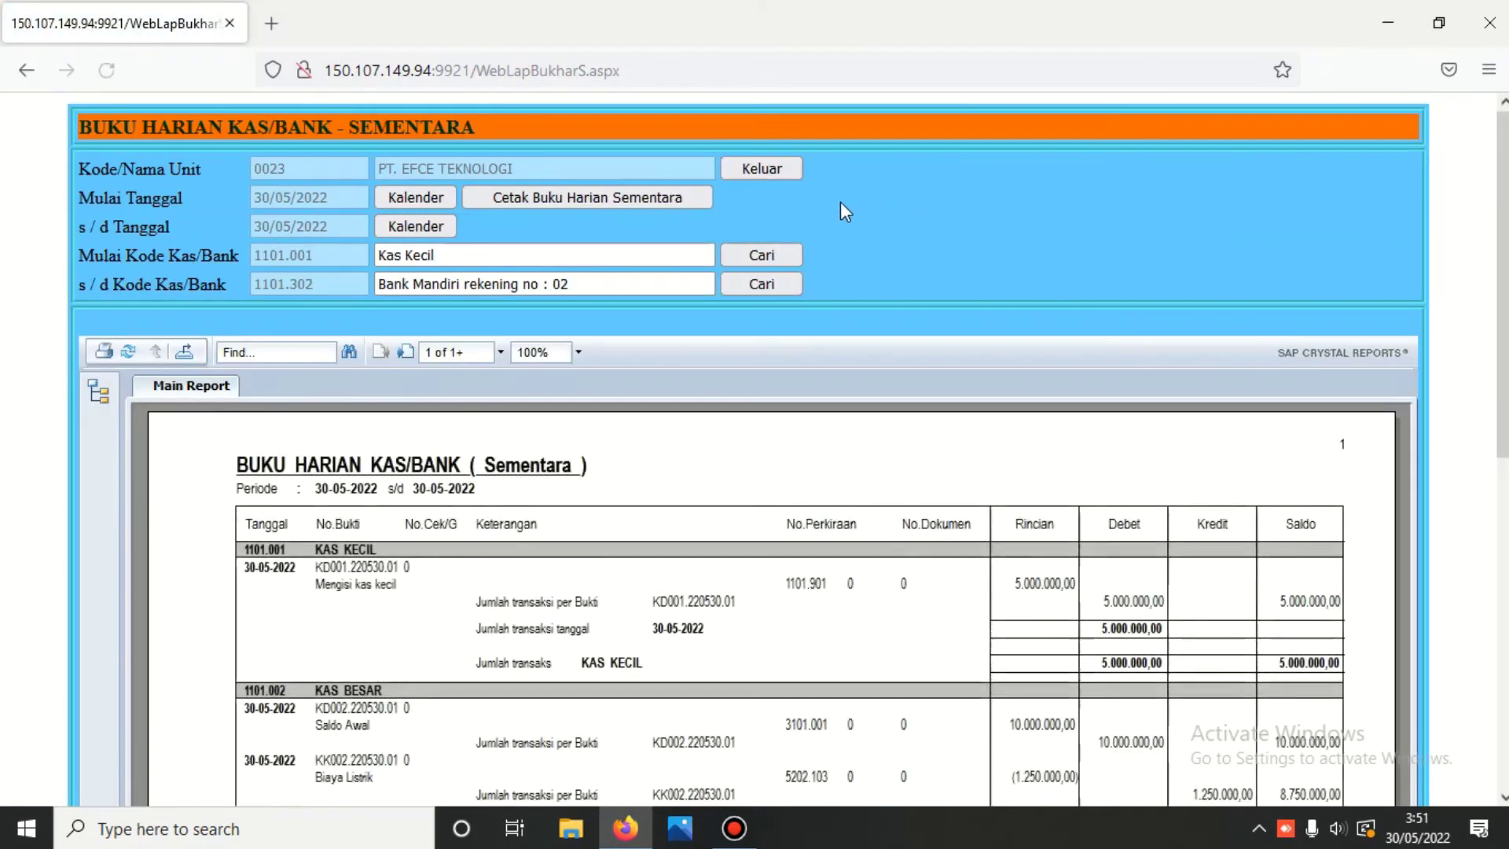
{"action": "scroll", "coordinate": [842, 212], "scroll_direction": "down", "scroll_amount": 4}
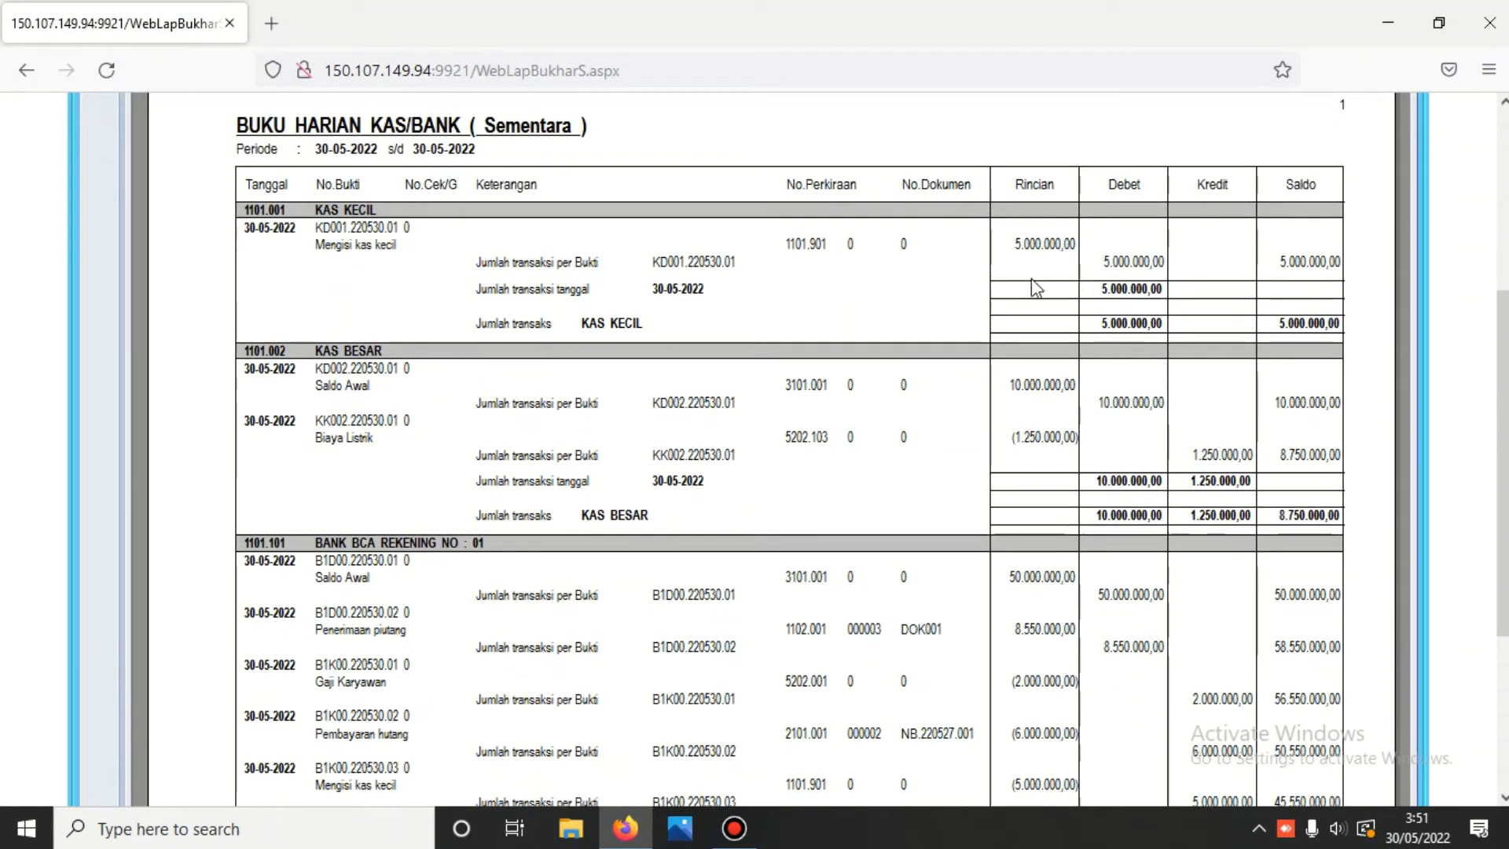
{"action": "scroll", "coordinate": [786, 306], "scroll_direction": "down", "scroll_amount": 2}
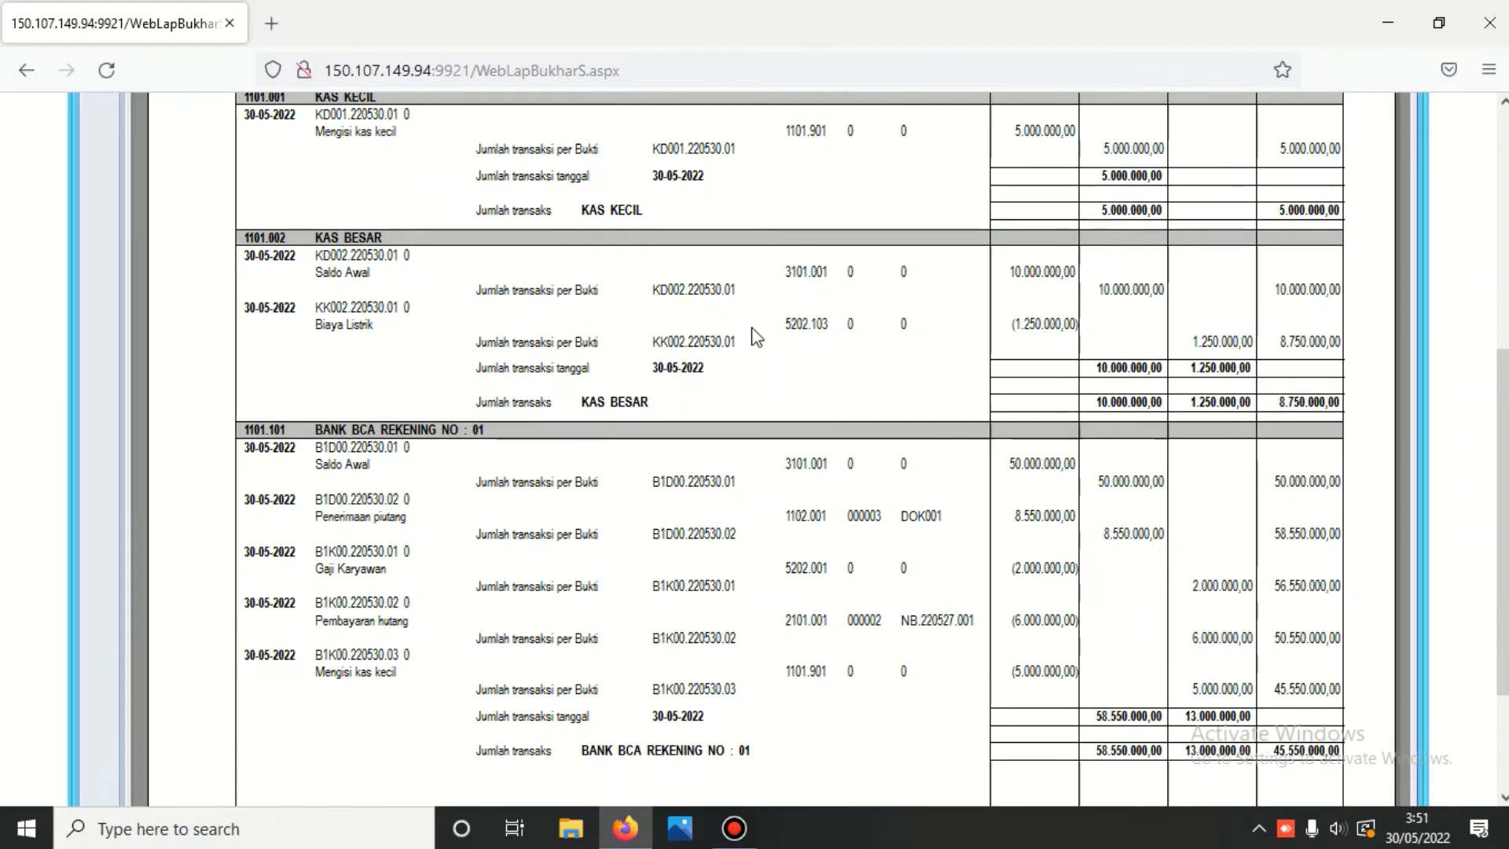
{"action": "scroll", "coordinate": [754, 336], "scroll_direction": "down", "scroll_amount": 2}
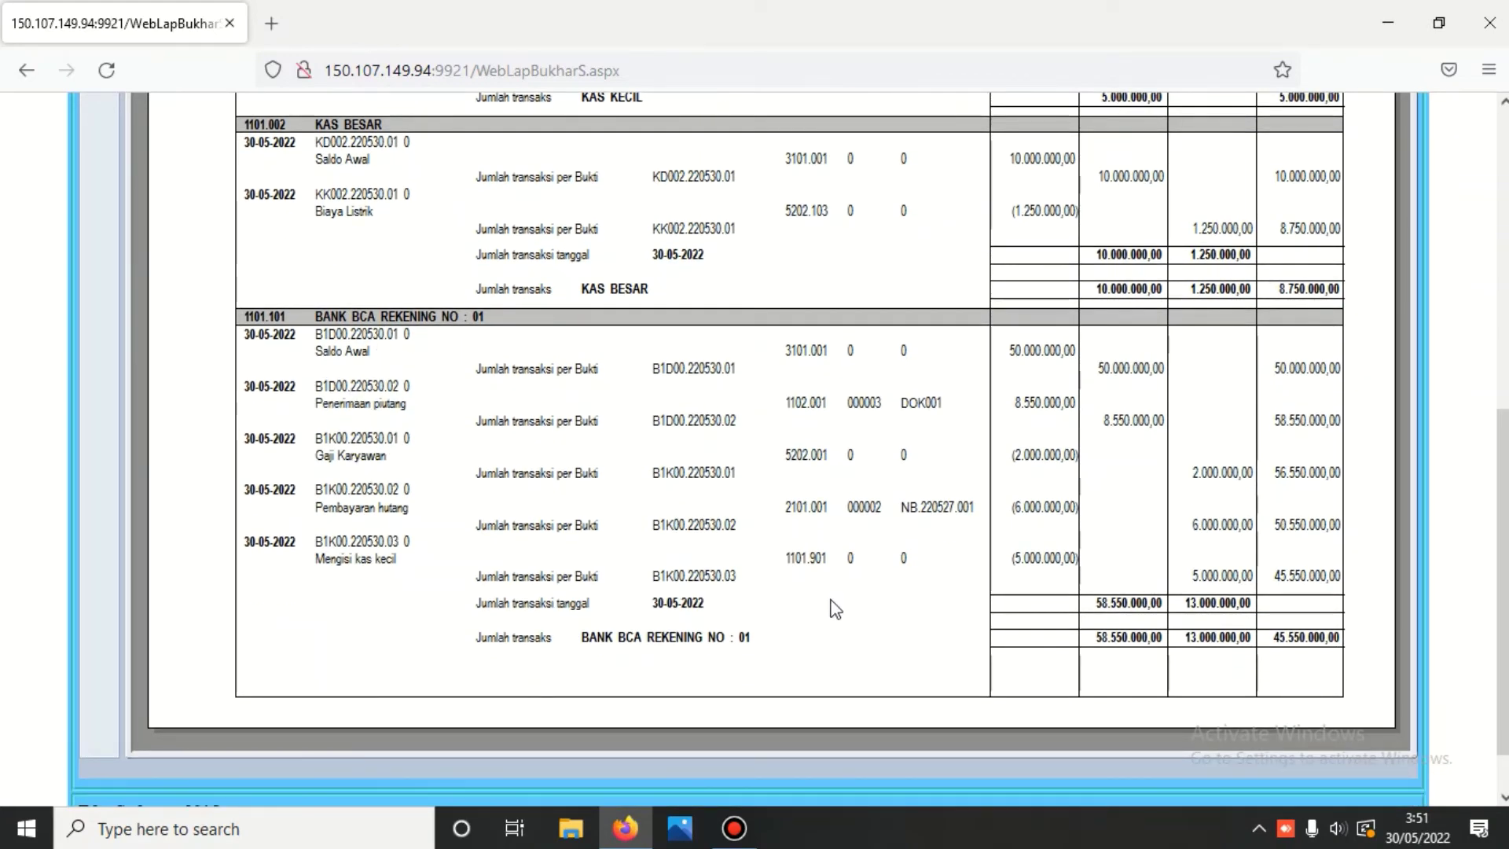
{"action": "scroll", "coordinate": [883, 516], "scroll_direction": "up", "scroll_amount": 6}
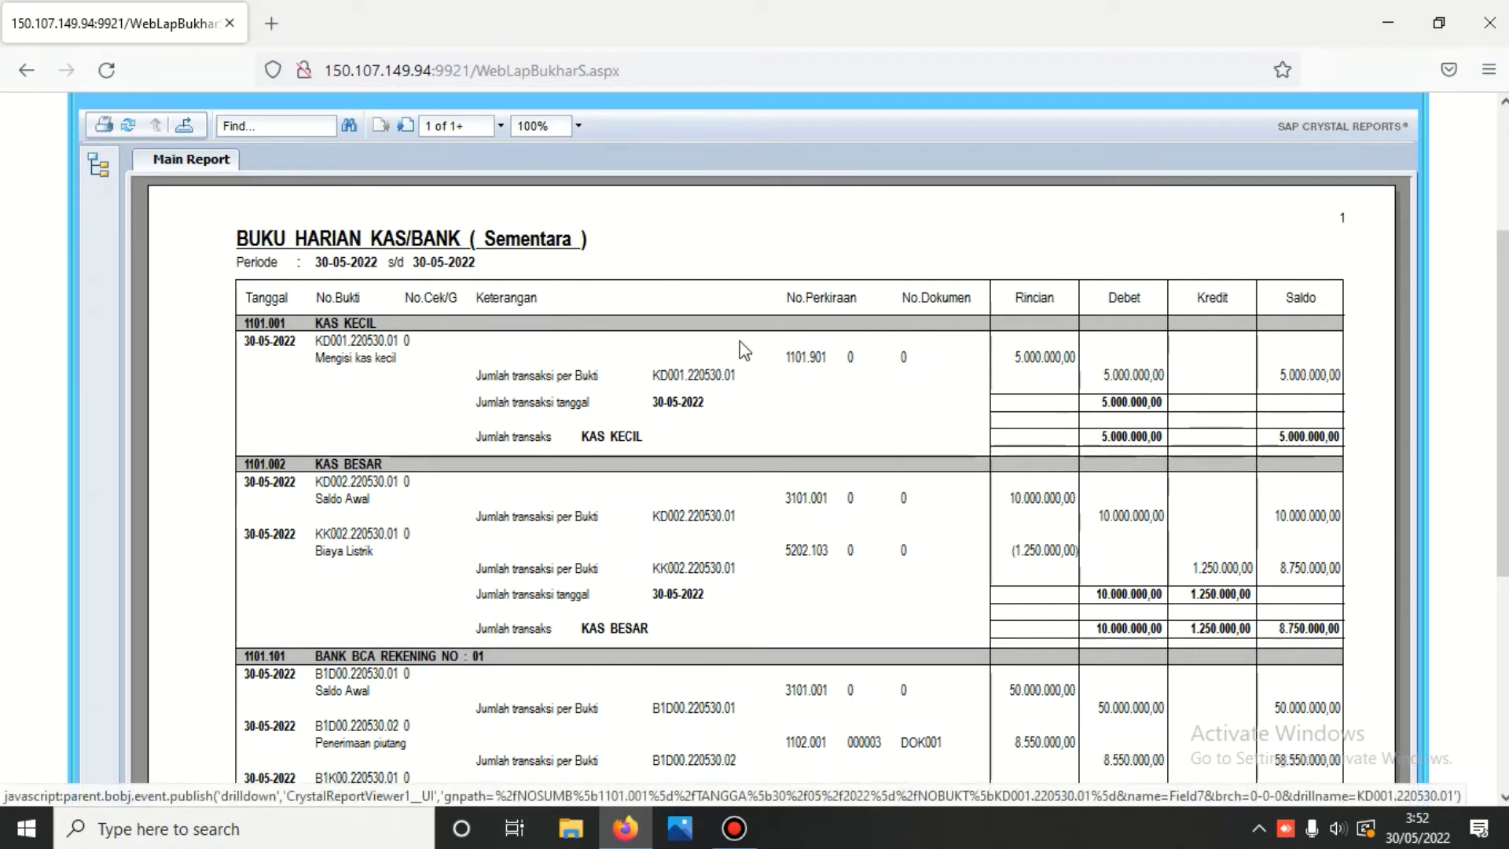
{"action": "scroll", "coordinate": [982, 391], "scroll_direction": "down", "scroll_amount": 2}
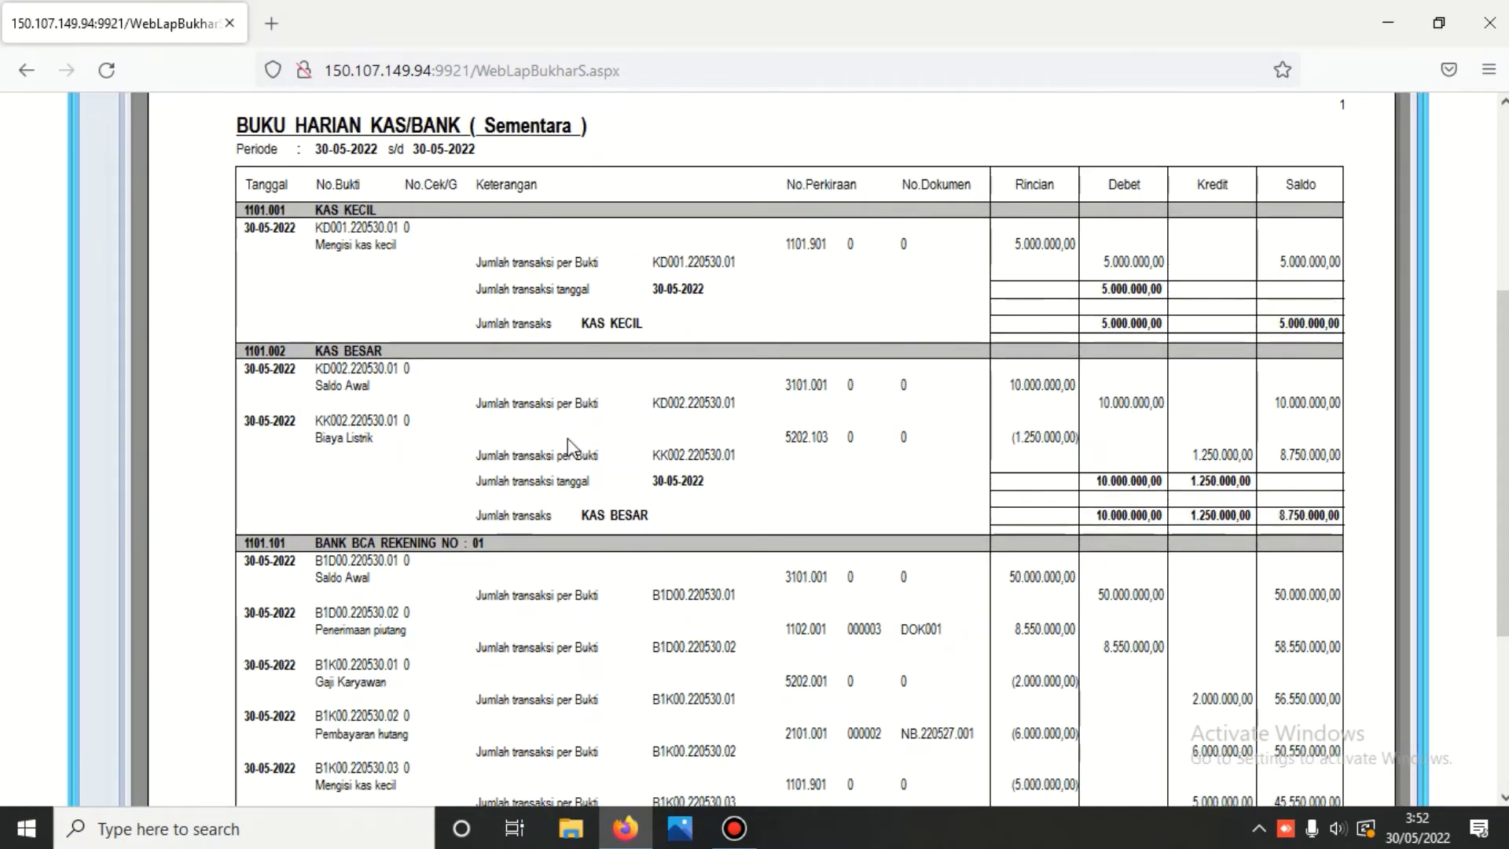
{"action": "scroll", "coordinate": [1009, 421], "scroll_direction": "down", "scroll_amount": 3}
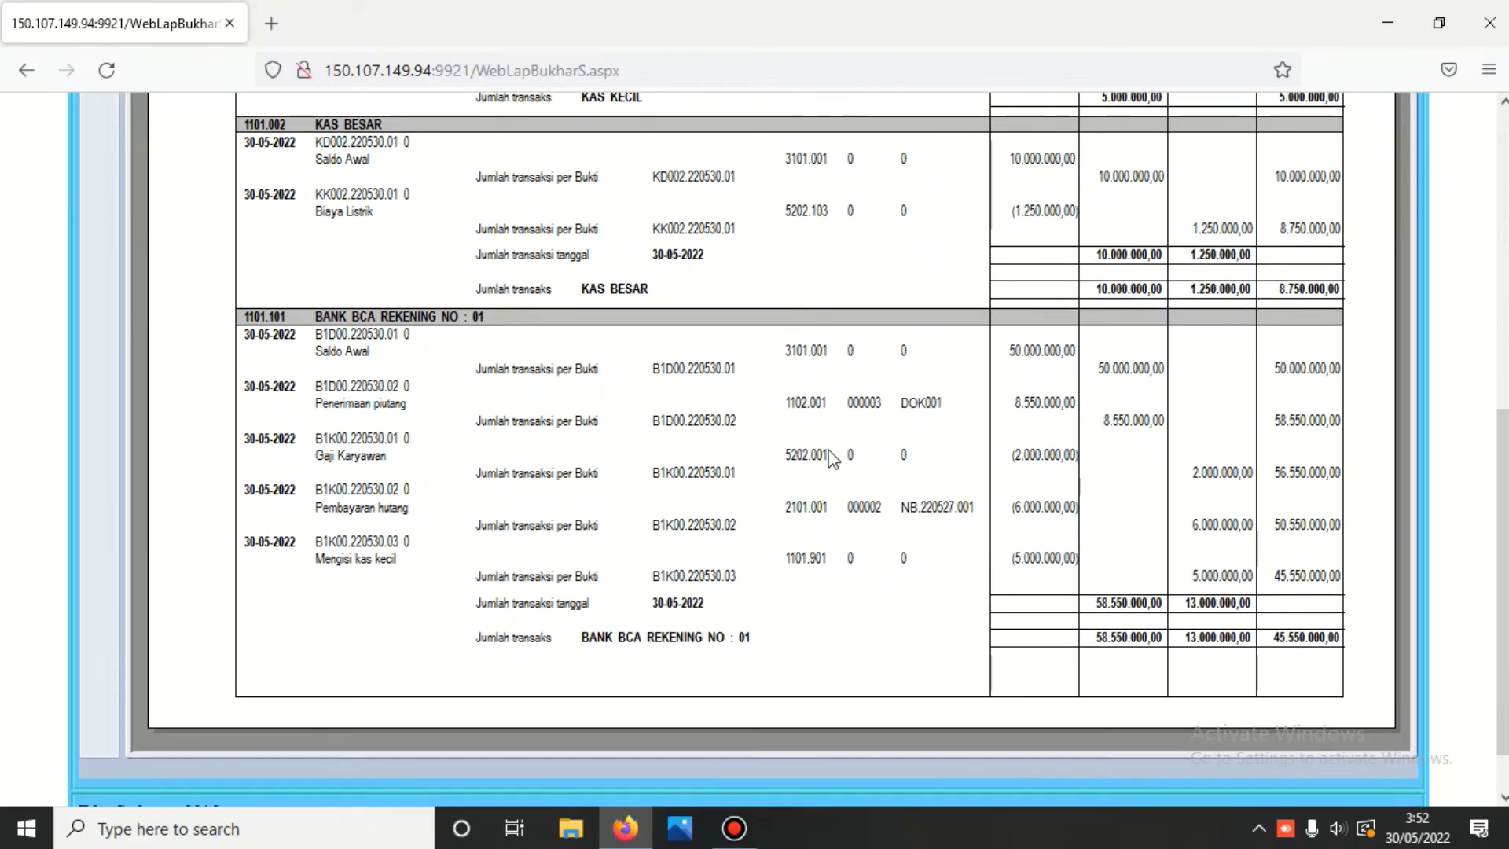
{"action": "scroll", "coordinate": [829, 456], "scroll_direction": "up", "scroll_amount": 5}
{"action": "scroll", "coordinate": [829, 455], "scroll_direction": "up", "scroll_amount": 4}
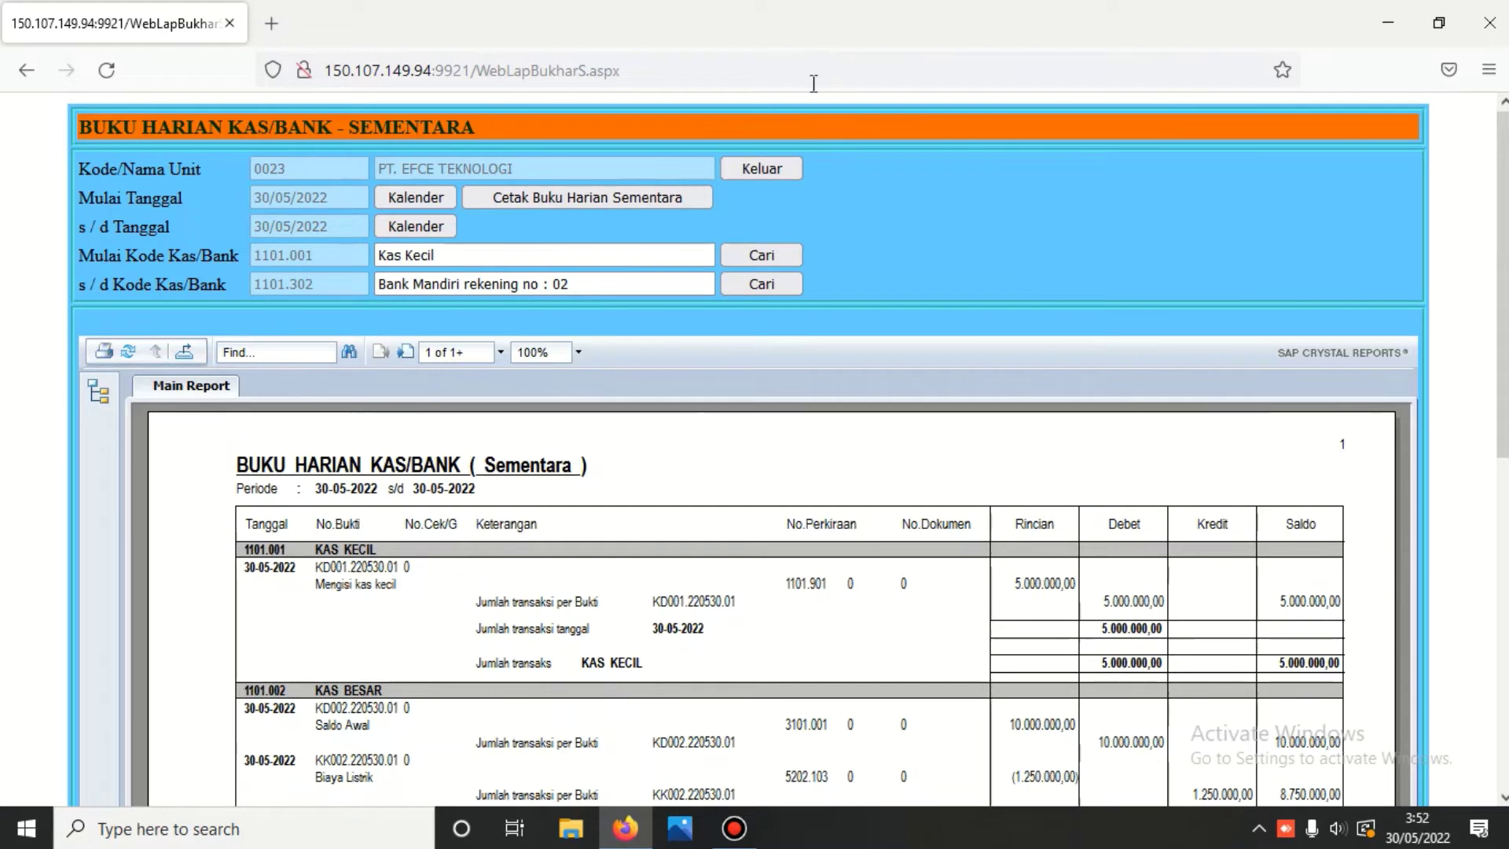
- Print the temporary Buku Besar Kas/Bank report for 1101.901, 5.000.000,00 debit and credit
{"action": "left_click", "coordinate": [747, 167]}
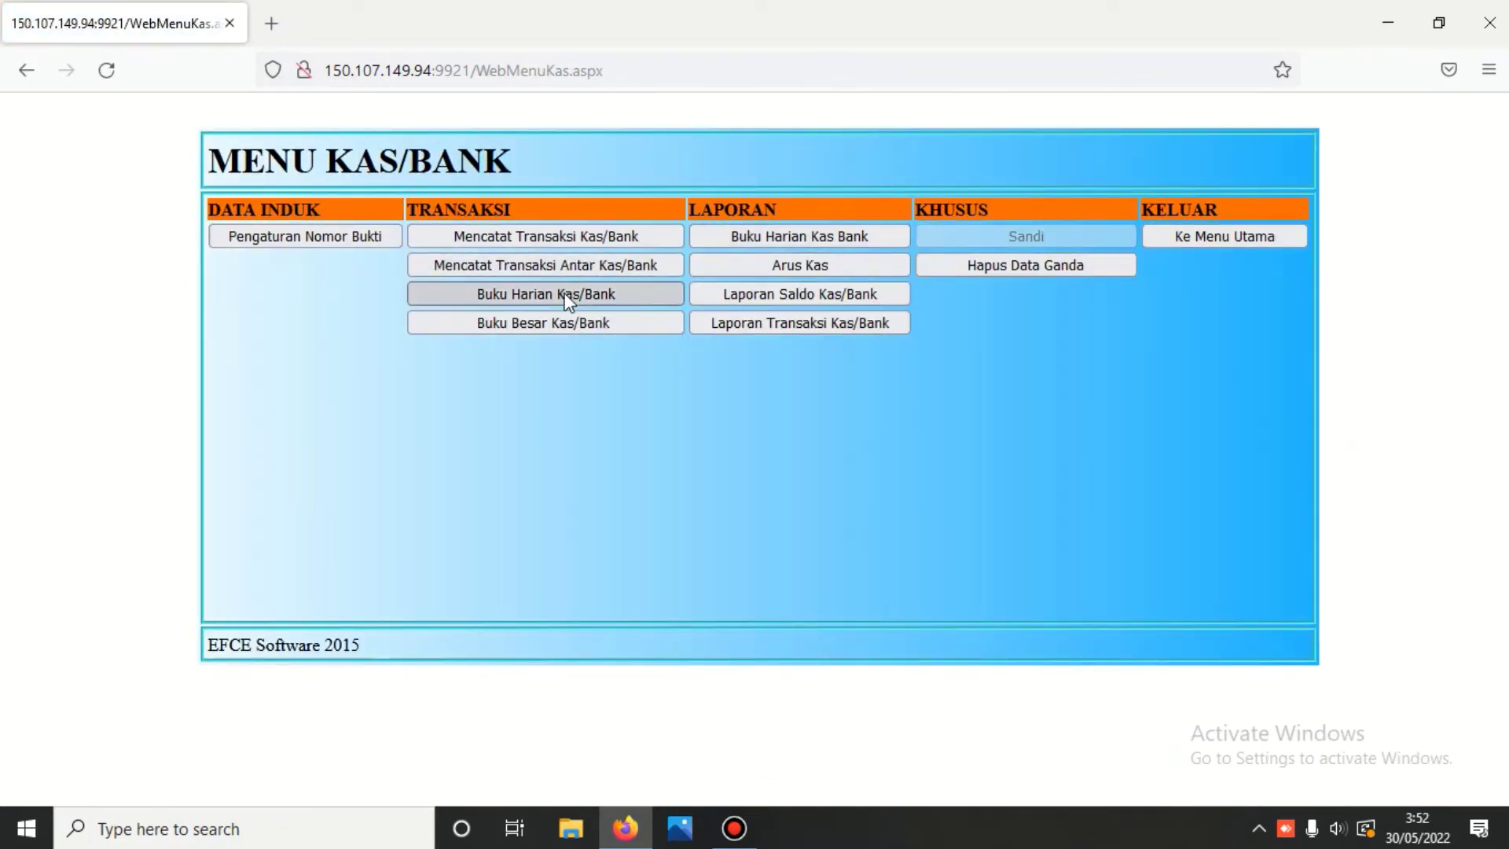
{"action": "left_click", "coordinate": [563, 297]}
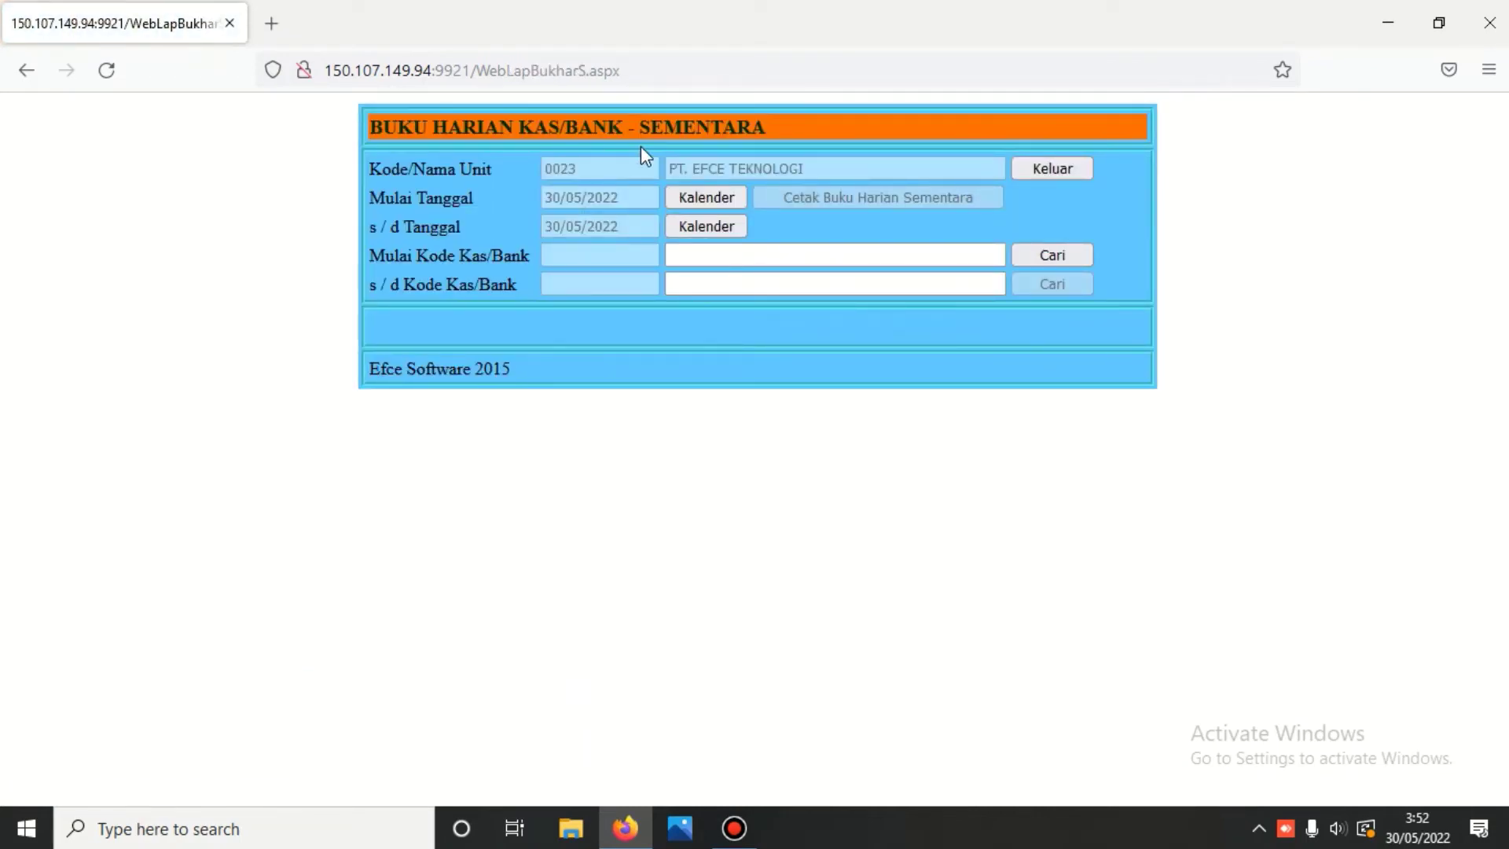
{"action": "left_click", "coordinate": [1042, 170]}
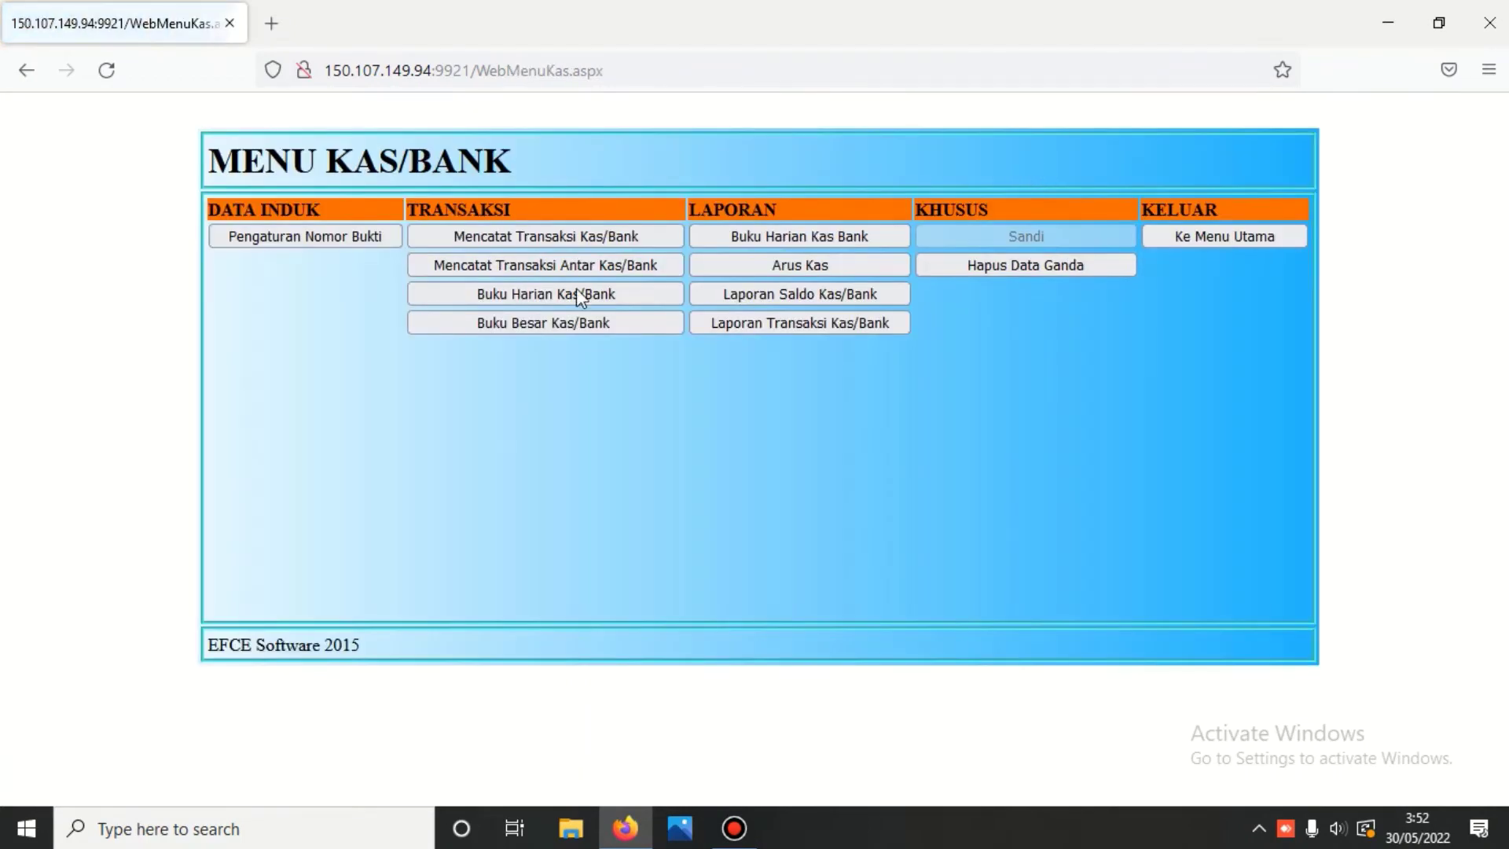
{"action": "left_click", "coordinate": [553, 325]}
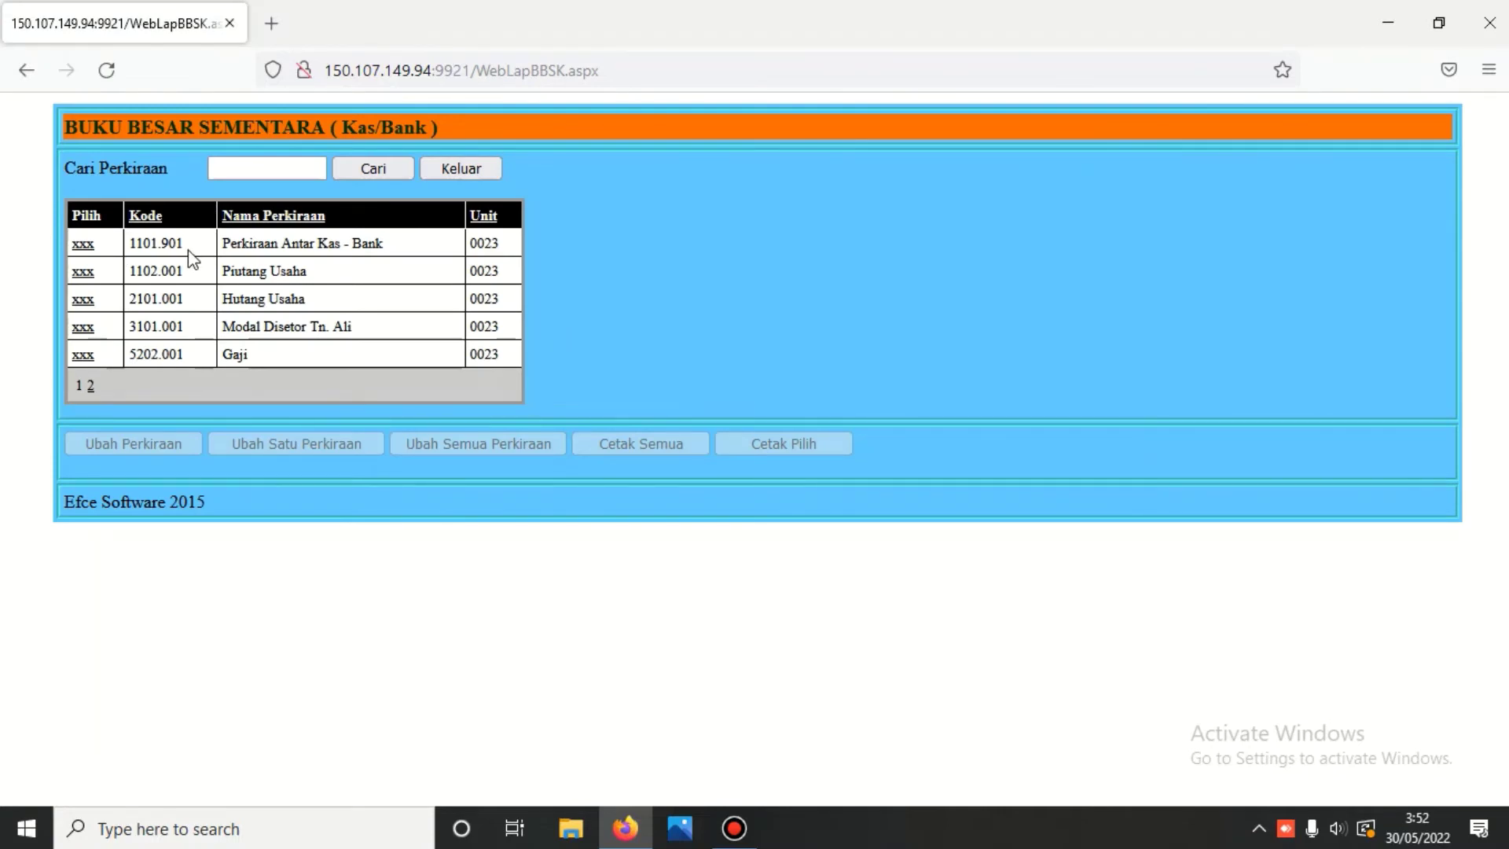
{"action": "left_click", "coordinate": [85, 246]}
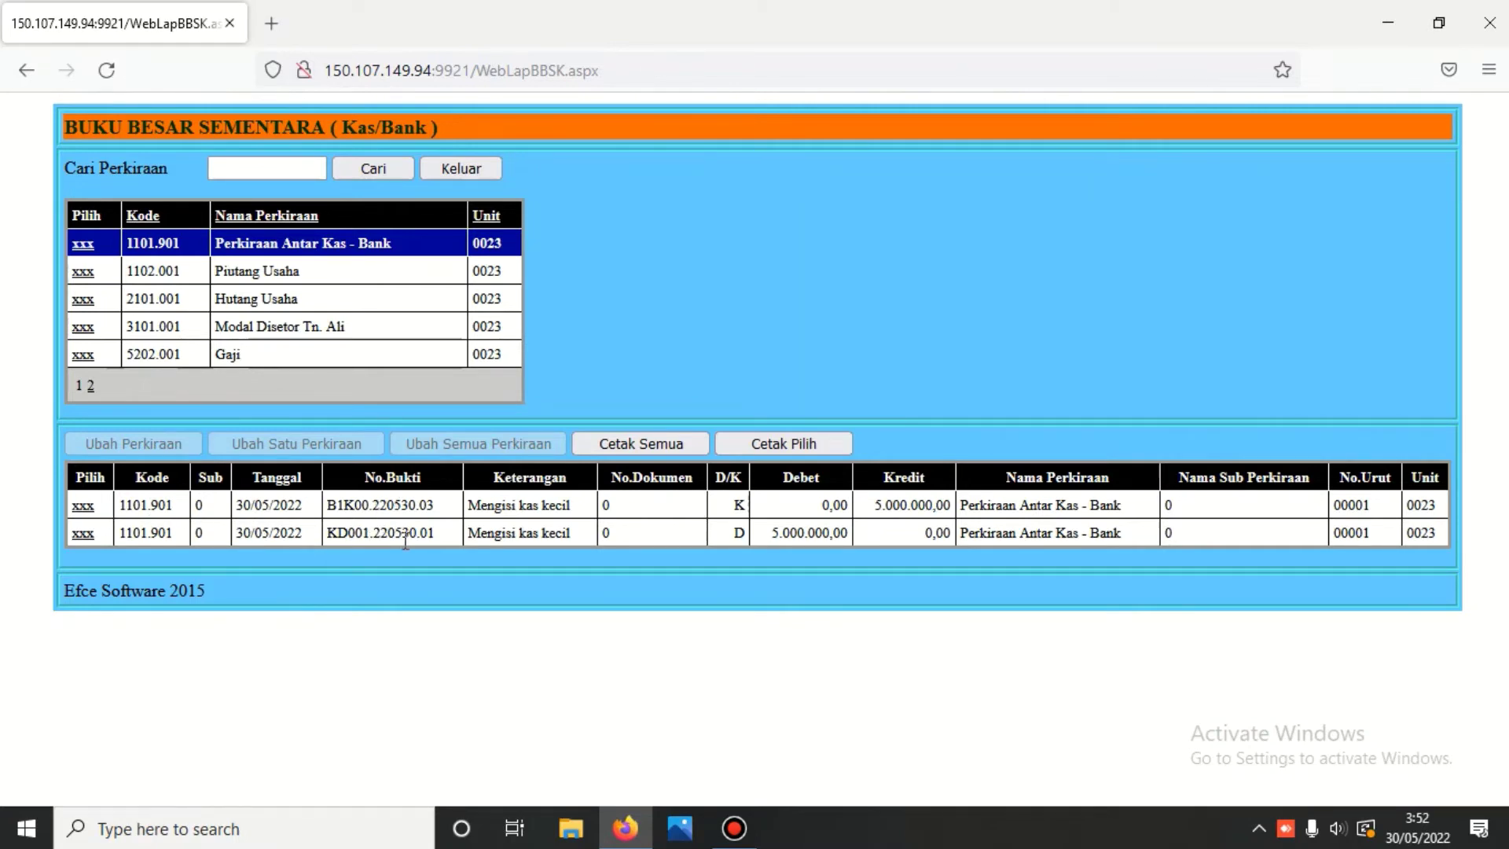
{"action": "left_click", "coordinate": [761, 445]}
{"action": "scroll", "coordinate": [762, 445], "scroll_direction": "down", "scroll_amount": 4}
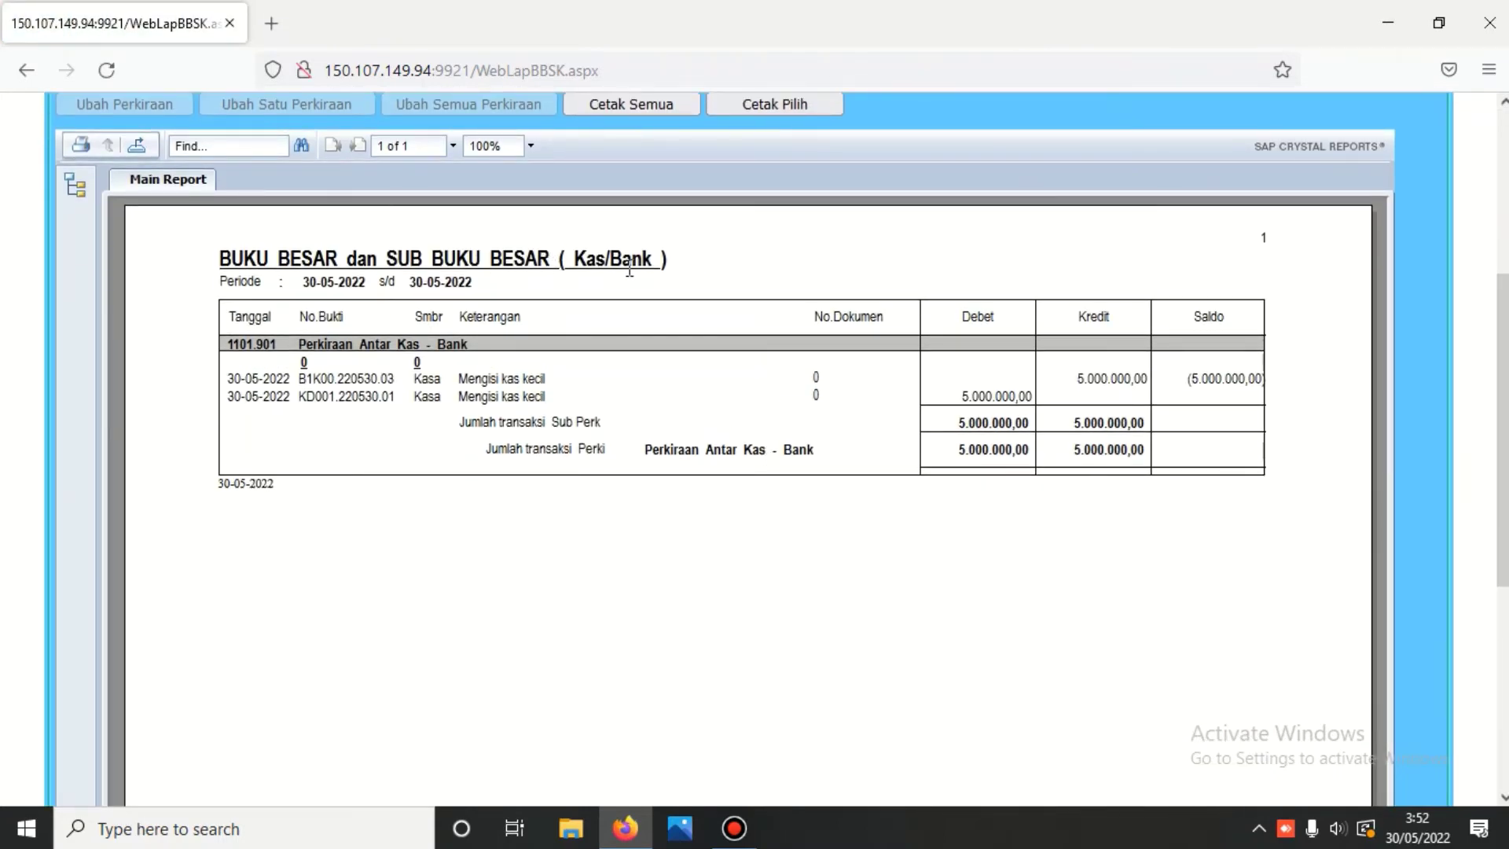
{"action": "scroll", "coordinate": [629, 270], "scroll_direction": "up", "scroll_amount": 3}
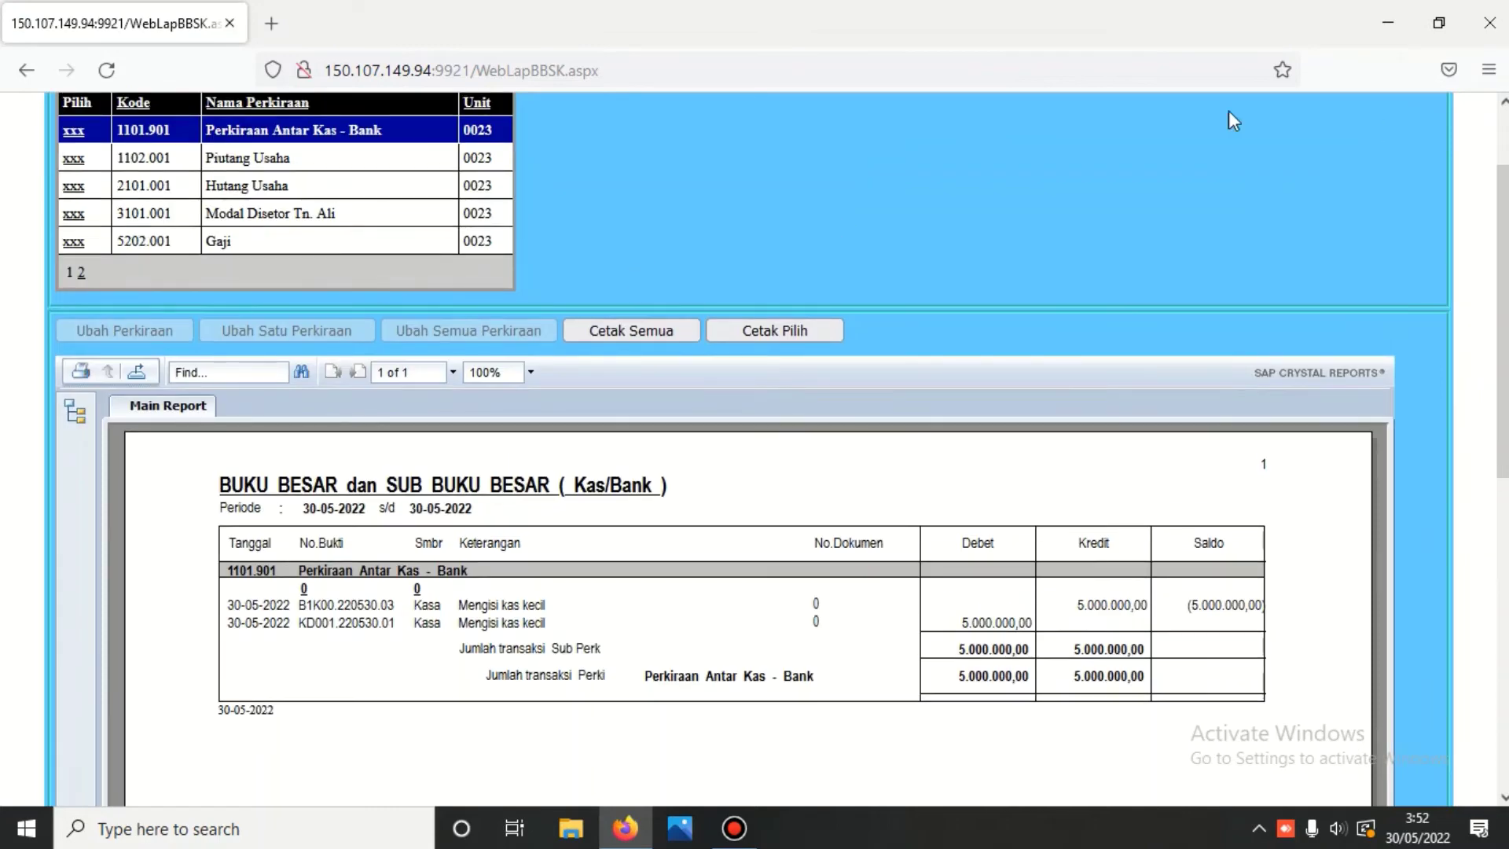
- Browse ledger entries for accounts 1102.001, 2101.001, 3101.001 and 5202.001
{"action": "left_click", "coordinate": [74, 158]}
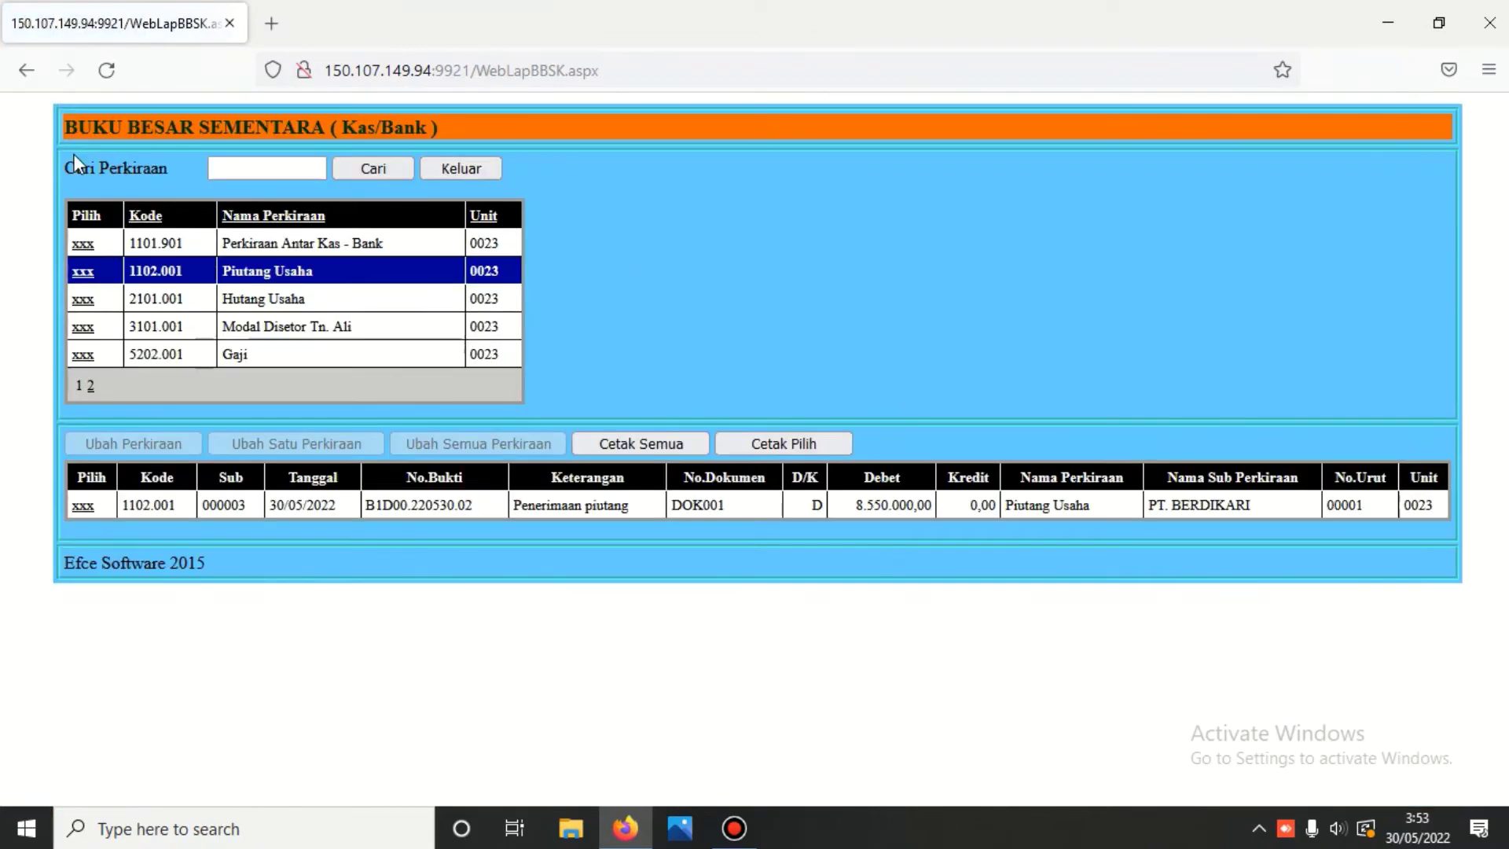
{"action": "left_click", "coordinate": [84, 302]}
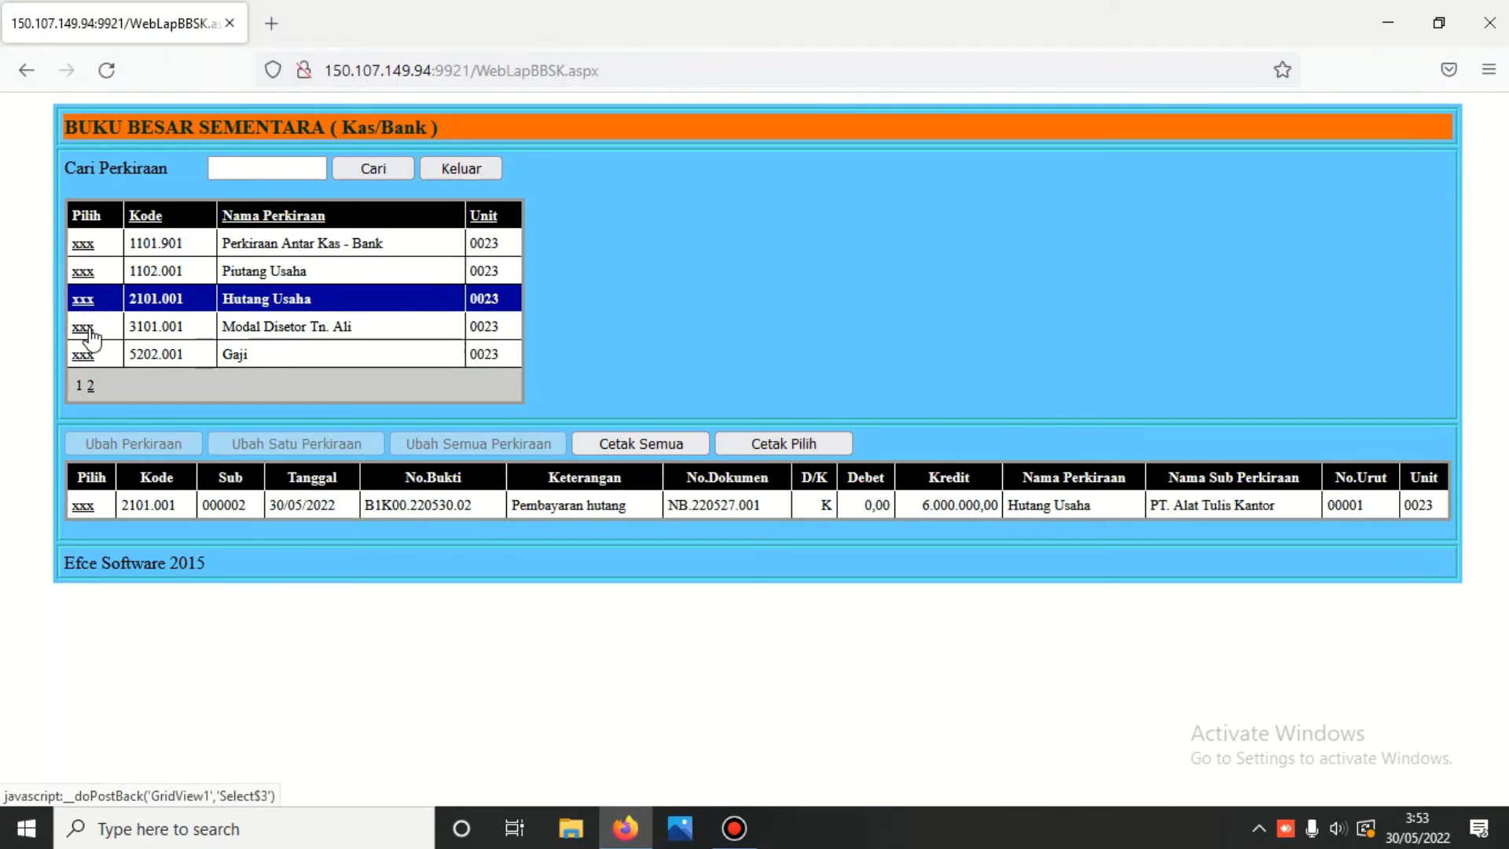
{"action": "left_click", "coordinate": [90, 333]}
{"action": "left_click", "coordinate": [86, 358]}
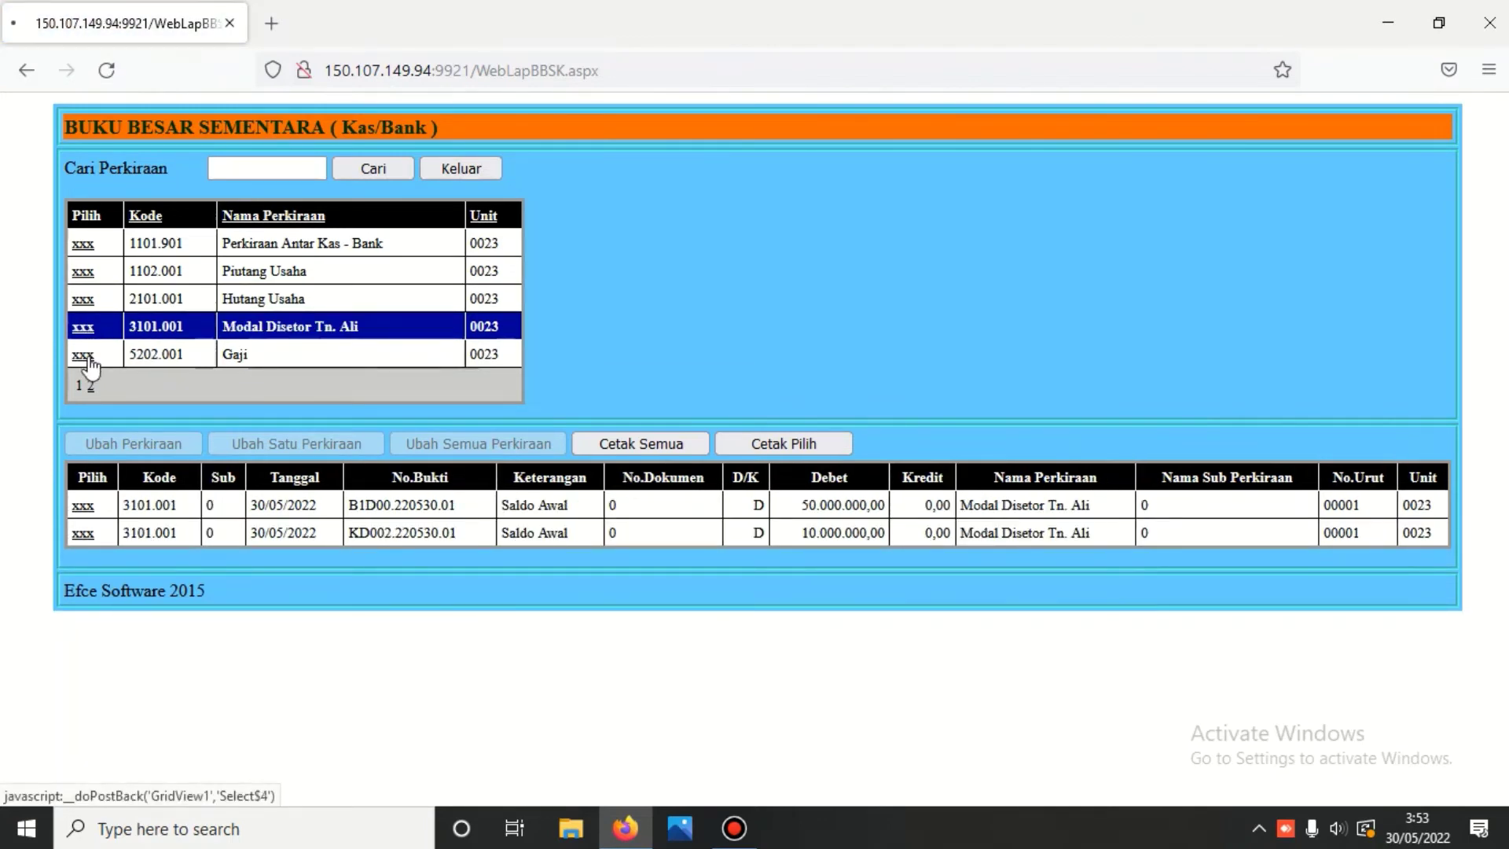
{"action": "left_click", "coordinate": [82, 330]}
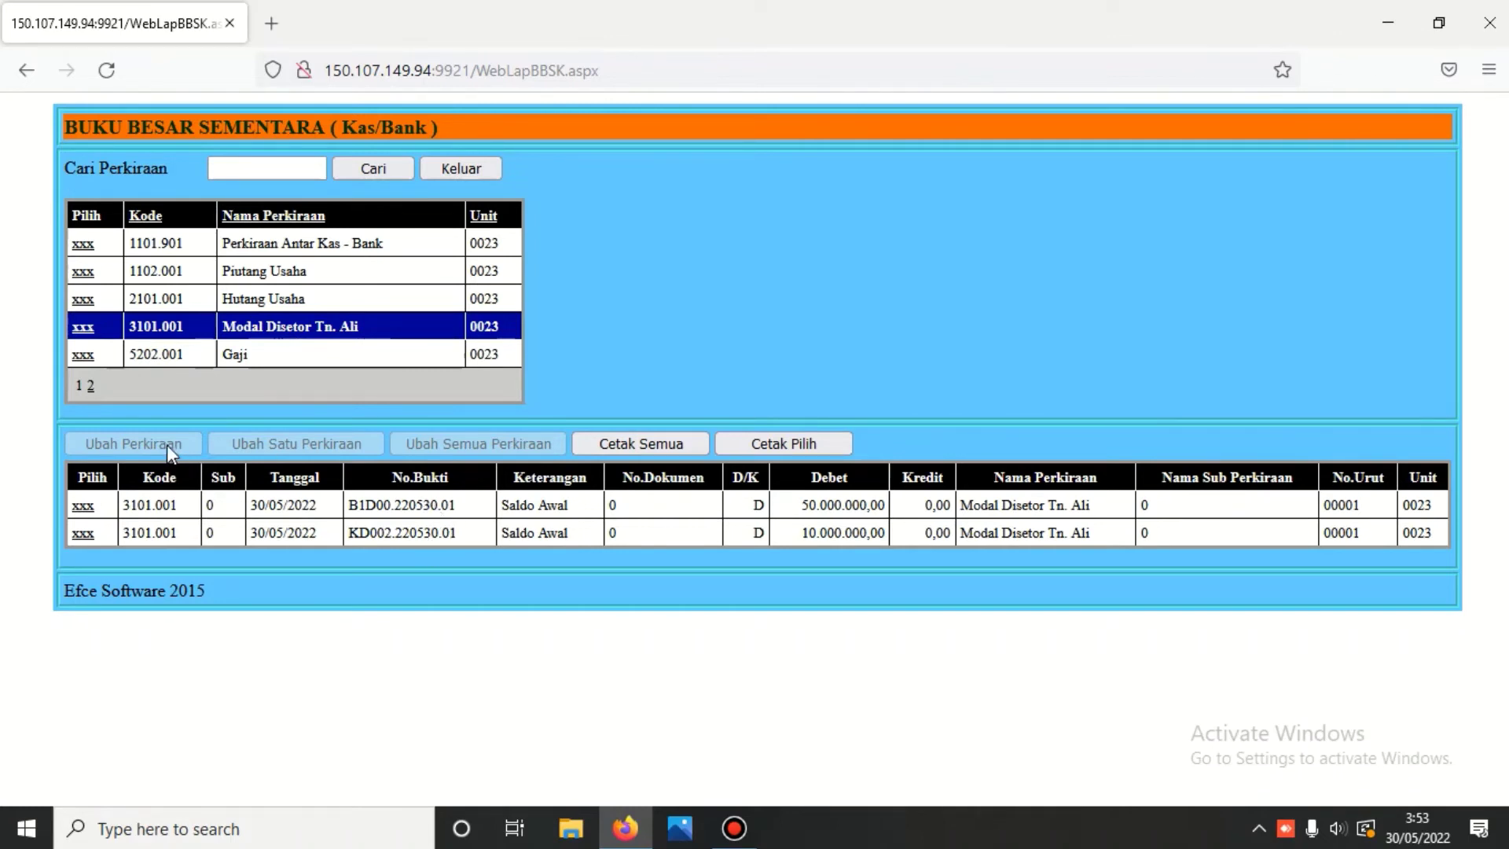
{"action": "left_click", "coordinate": [80, 353]}
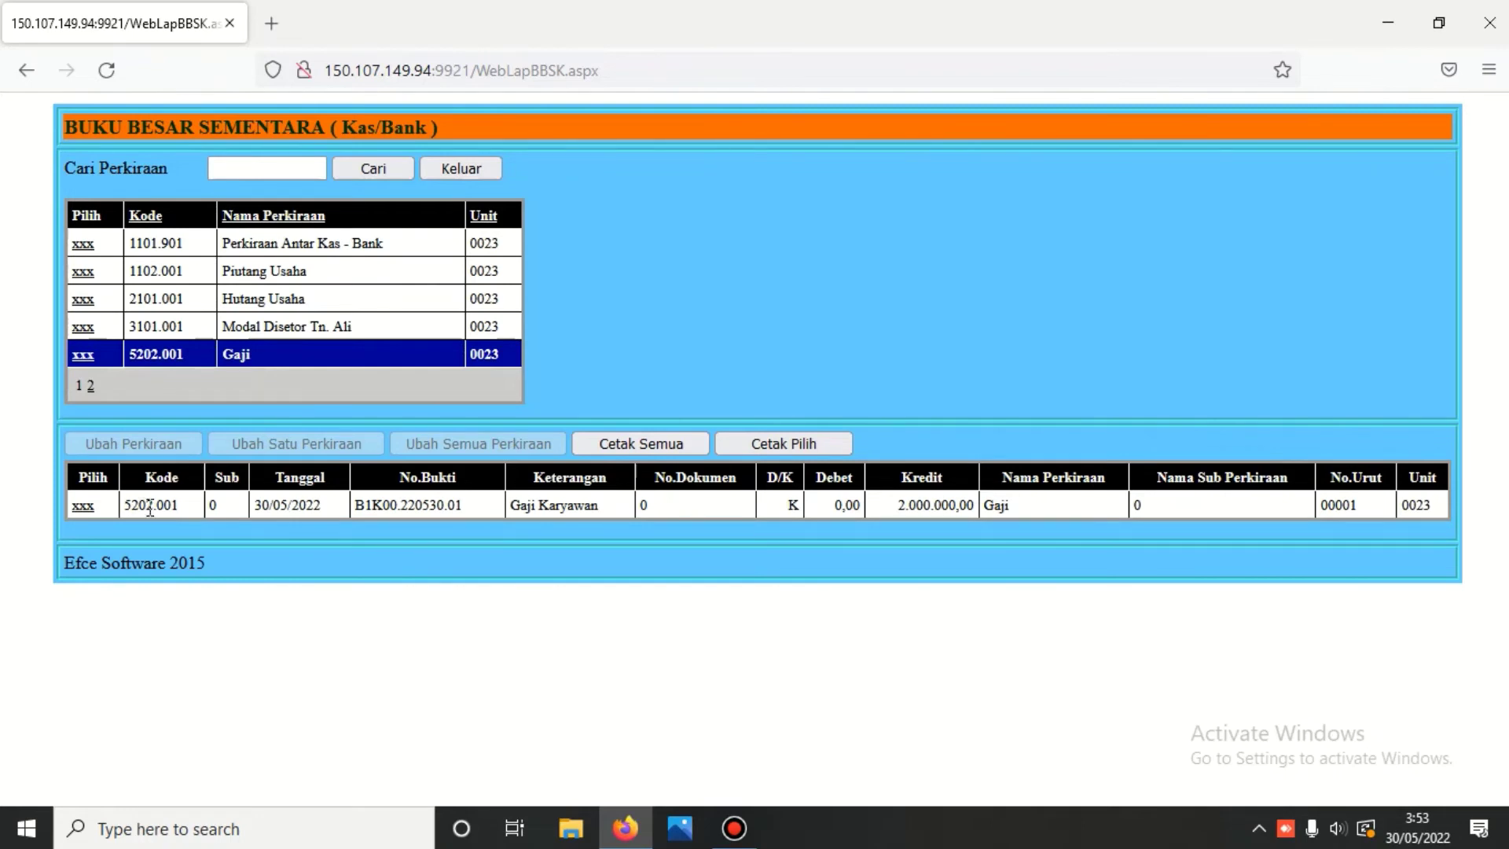
- Move only the Gaji Karyawan entry from 5202.001 to account 5201.001 Gaji
{"action": "left_click", "coordinate": [84, 507]}
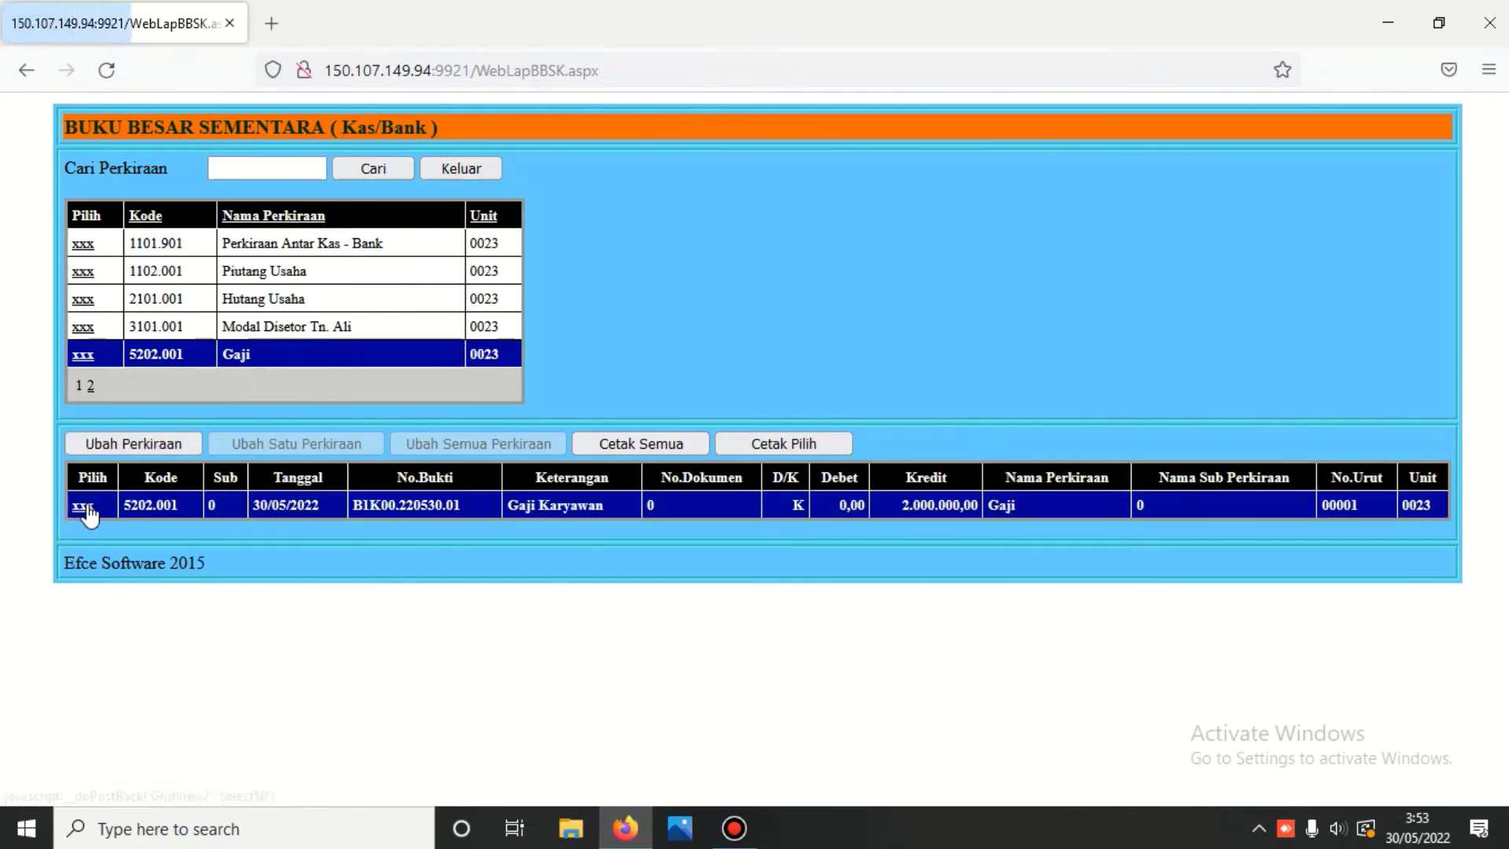
{"action": "left_click", "coordinate": [151, 445]}
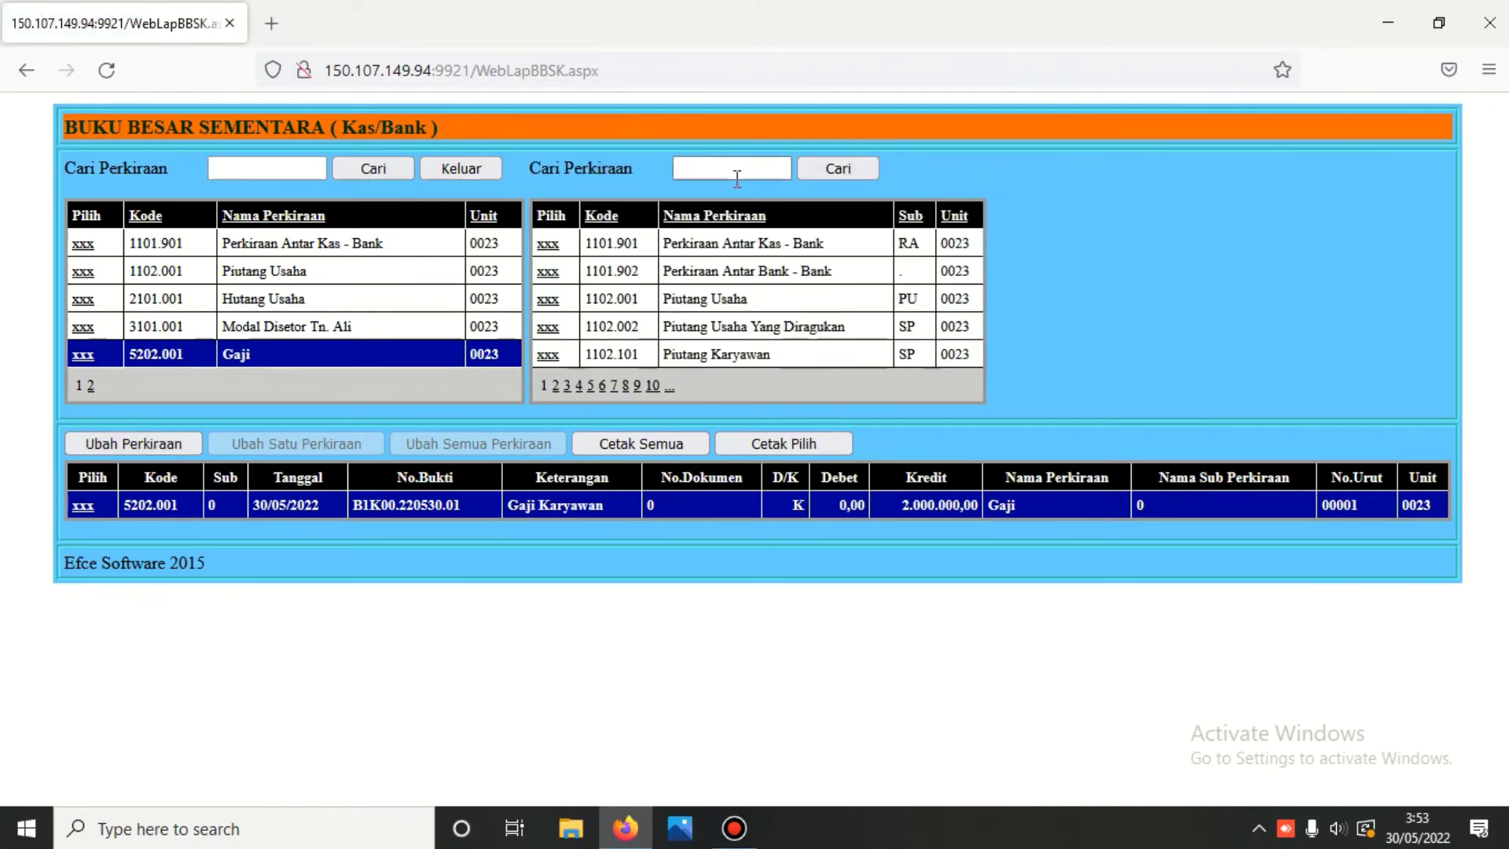
{"action": "left_click", "coordinate": [734, 172]}
{"action": "type", "text": "5201"}
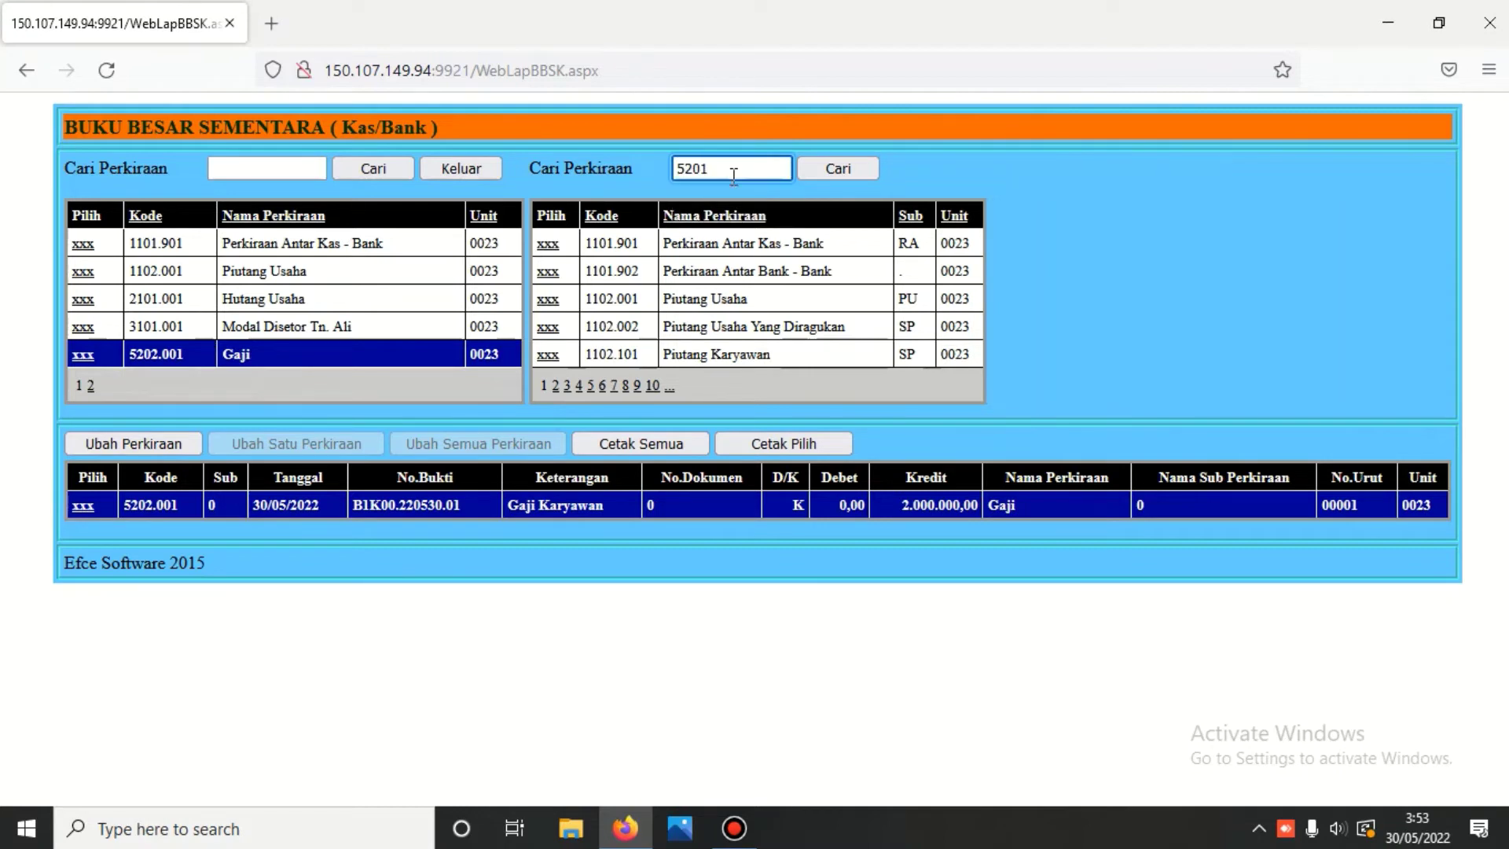
{"action": "left_click", "coordinate": [846, 168]}
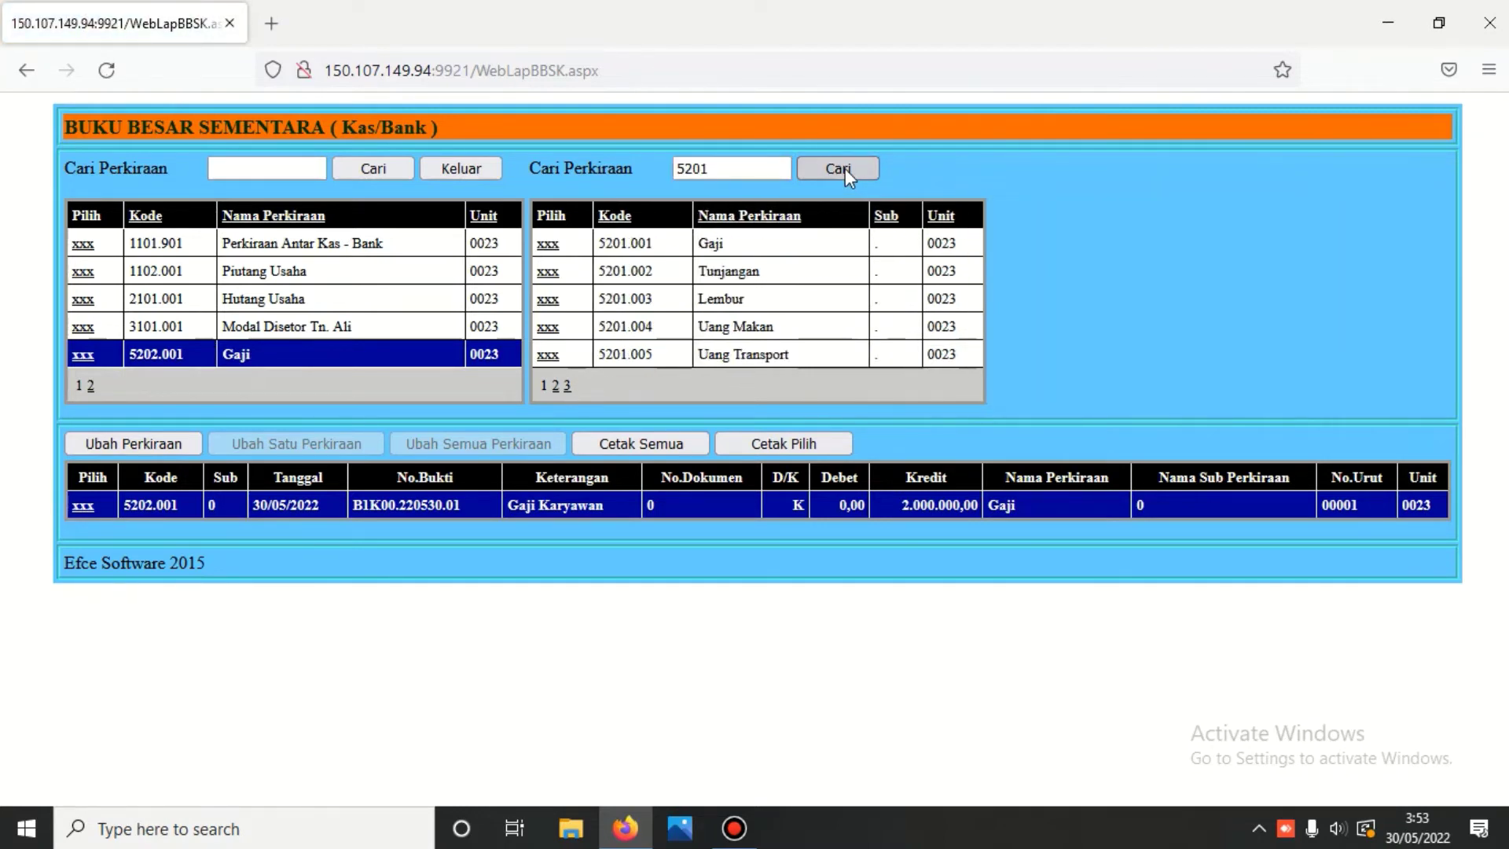
{"action": "left_click", "coordinate": [547, 245]}
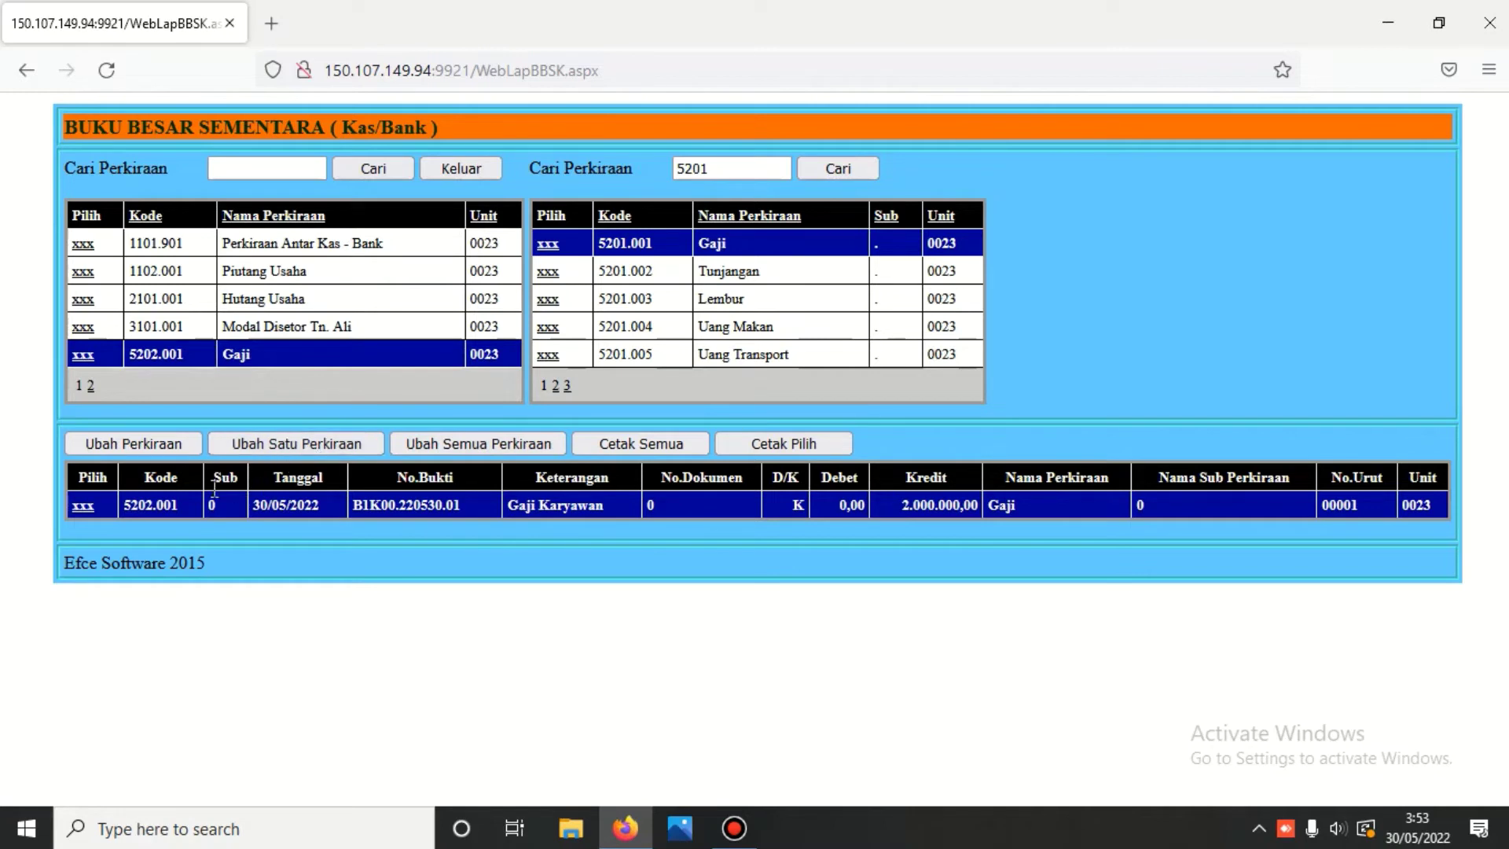
{"action": "left_click", "coordinate": [297, 444]}
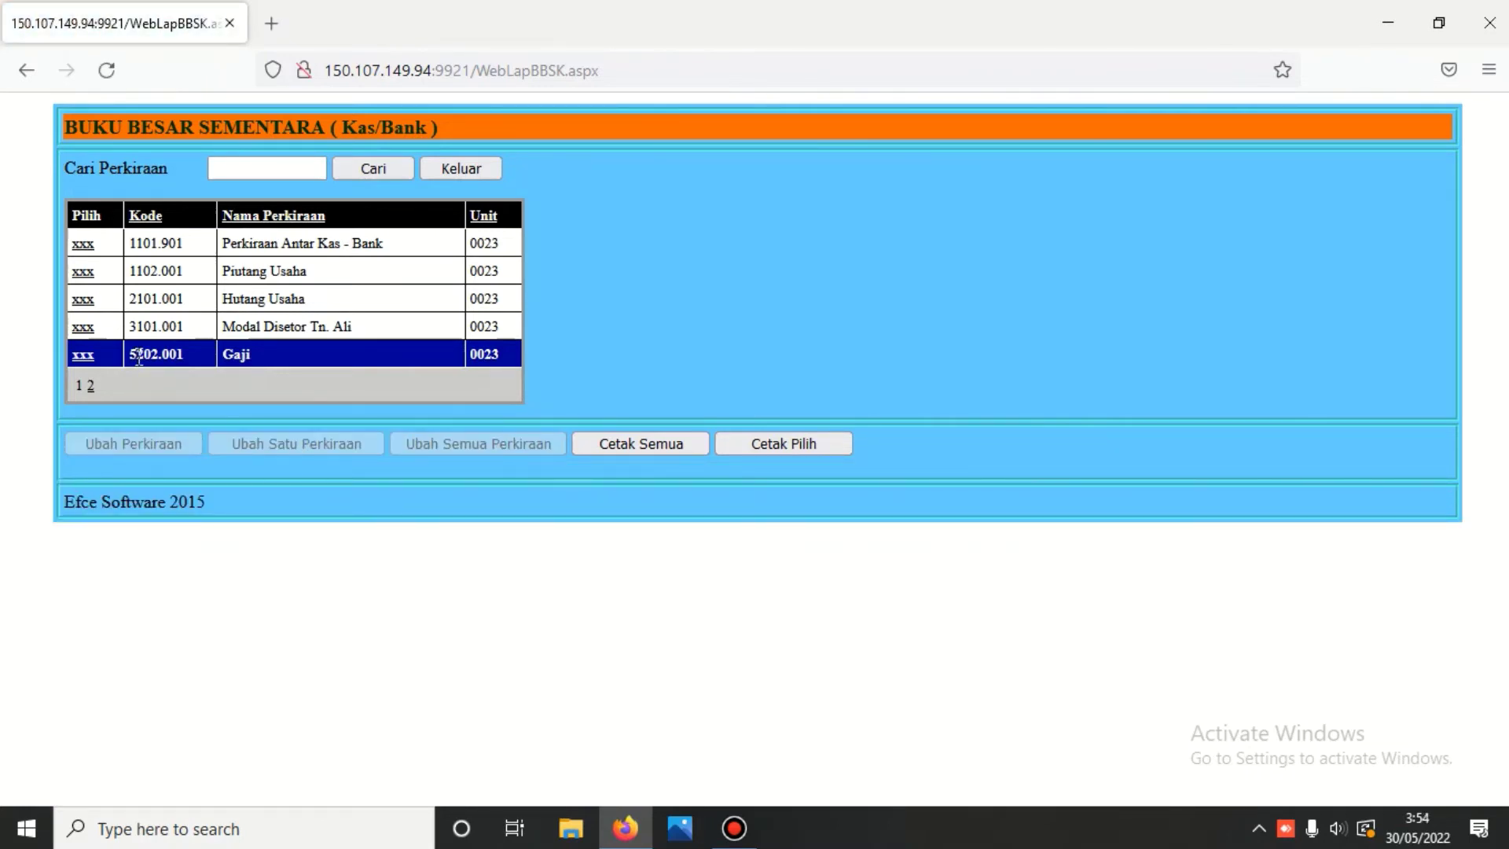
- Print the all-accounts Buku Besar dan Sub Buku Besar (Kas/Bank) report and scroll through it
{"action": "left_click", "coordinate": [366, 168]}
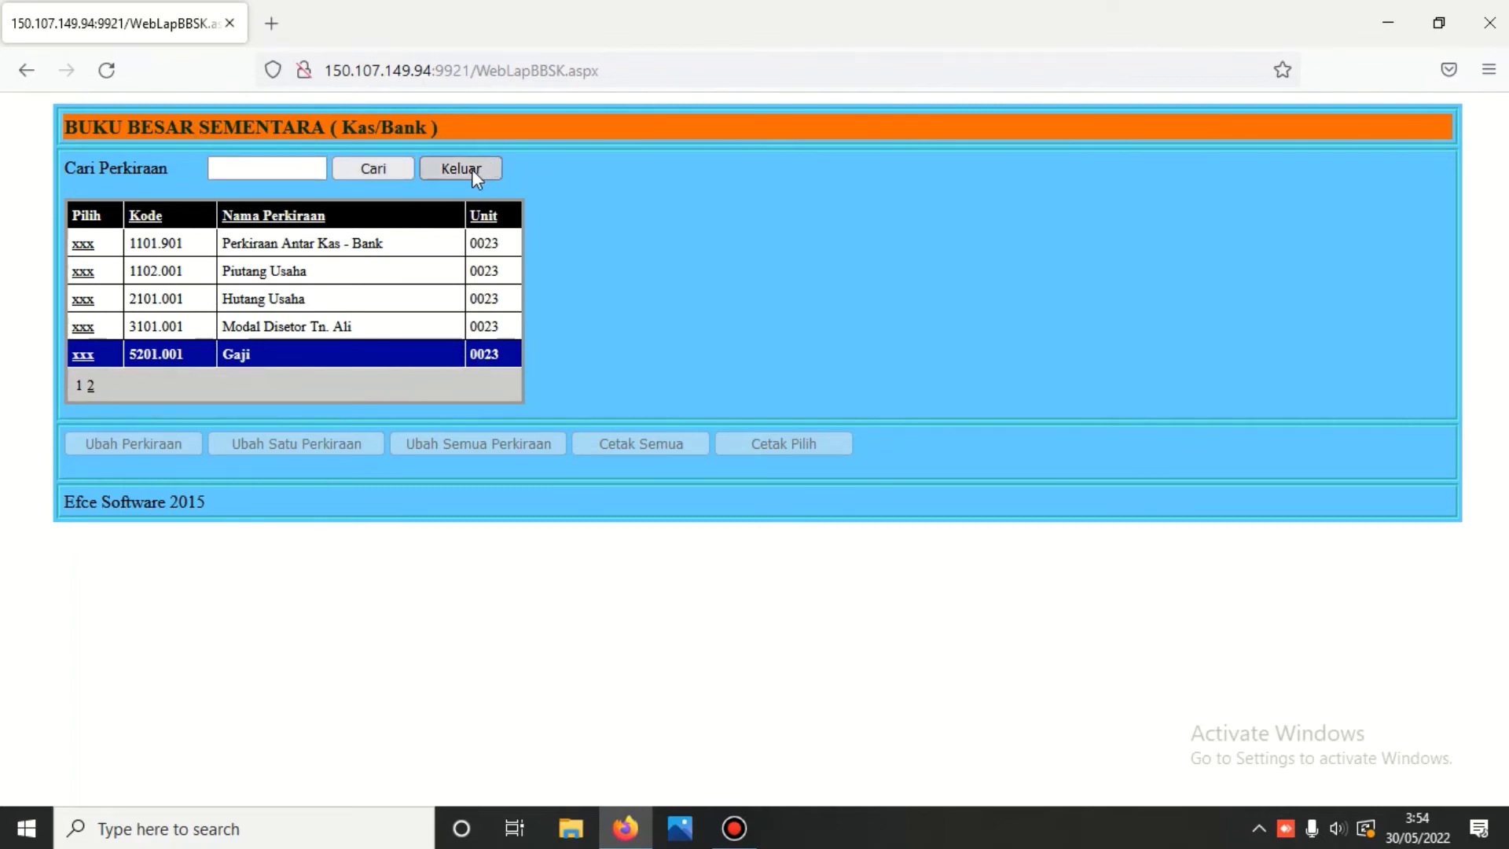
{"action": "left_click", "coordinate": [83, 273]}
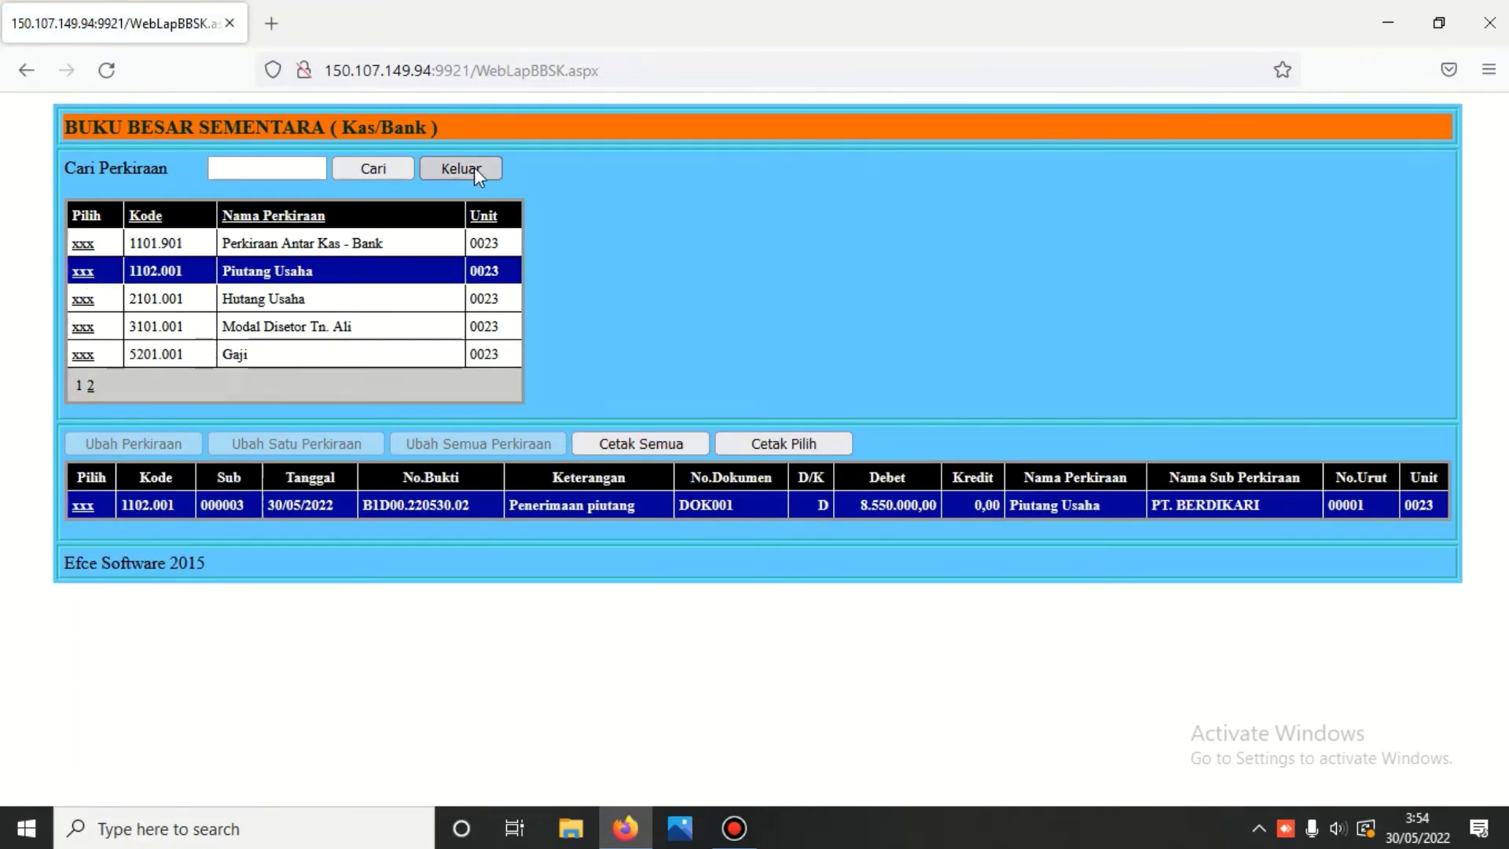
{"action": "left_click", "coordinate": [625, 441]}
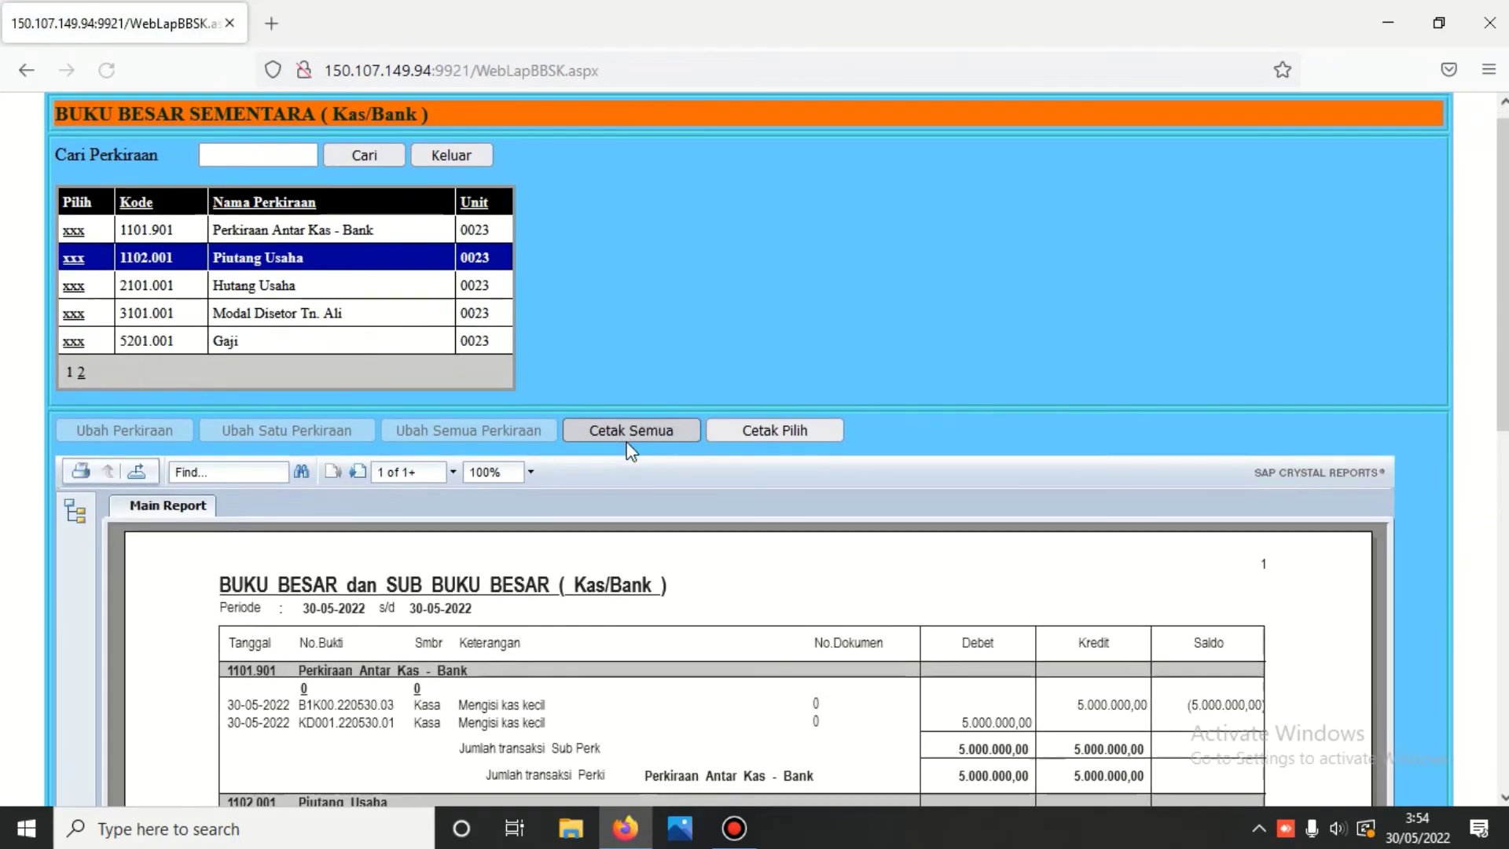
{"action": "scroll", "coordinate": [626, 440], "scroll_direction": "down", "scroll_amount": 5}
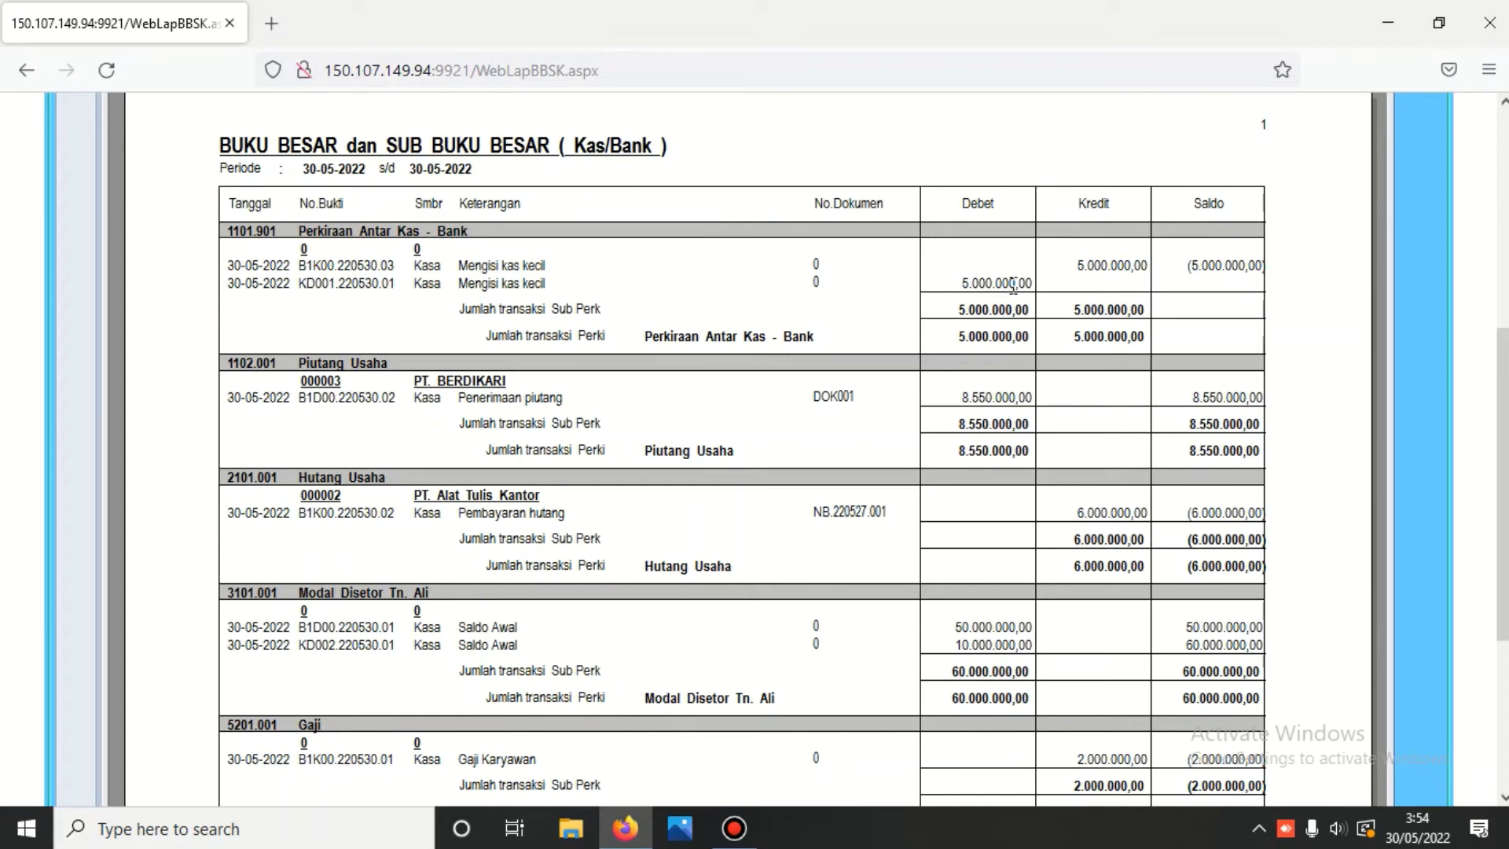
{"action": "scroll", "coordinate": [963, 267], "scroll_direction": "down", "scroll_amount": 3}
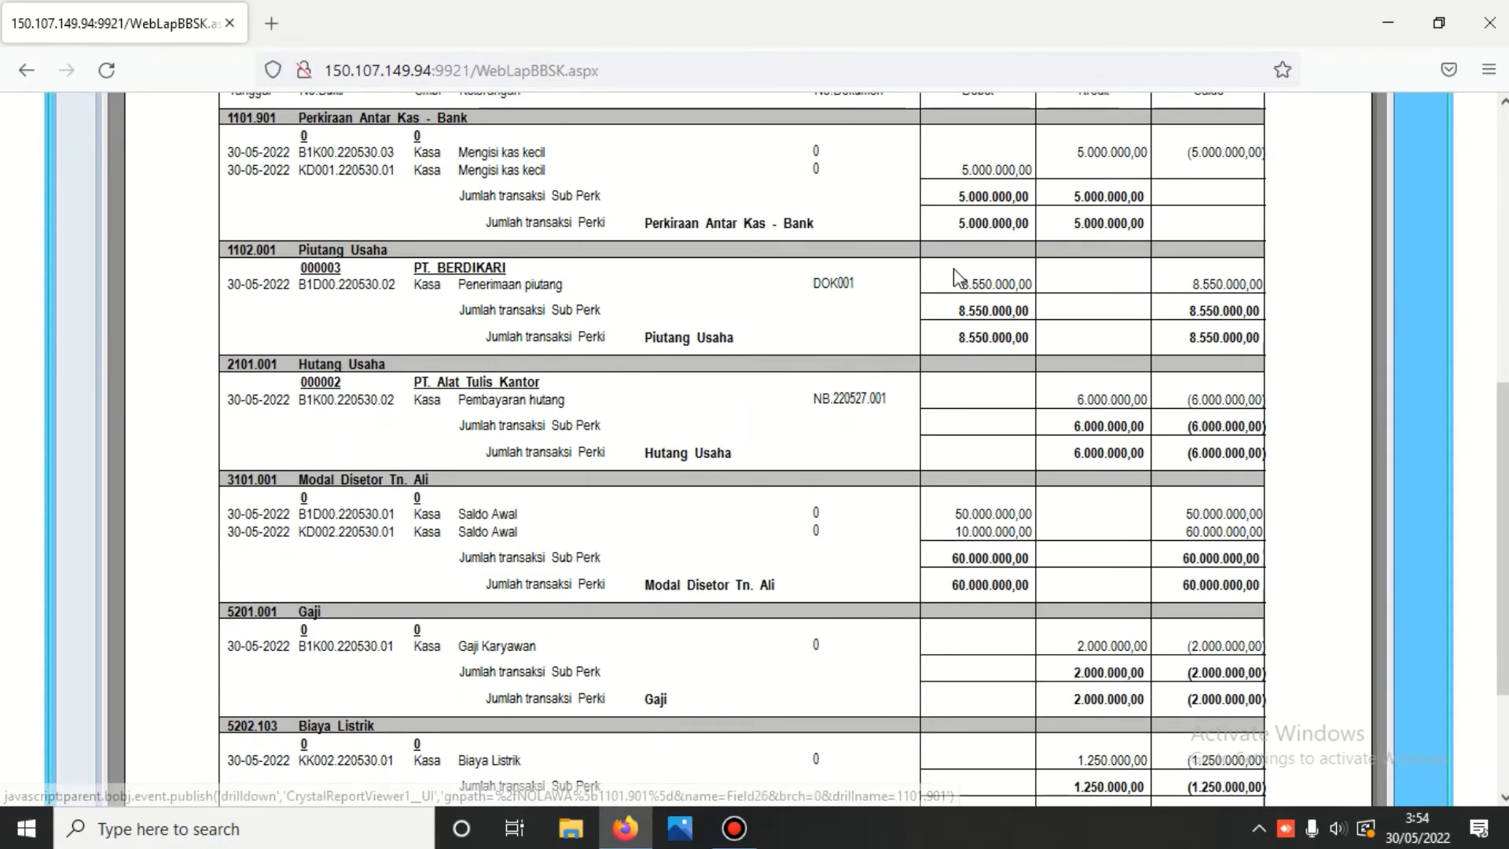
{"action": "scroll", "coordinate": [837, 289], "scroll_direction": "up", "scroll_amount": 6}
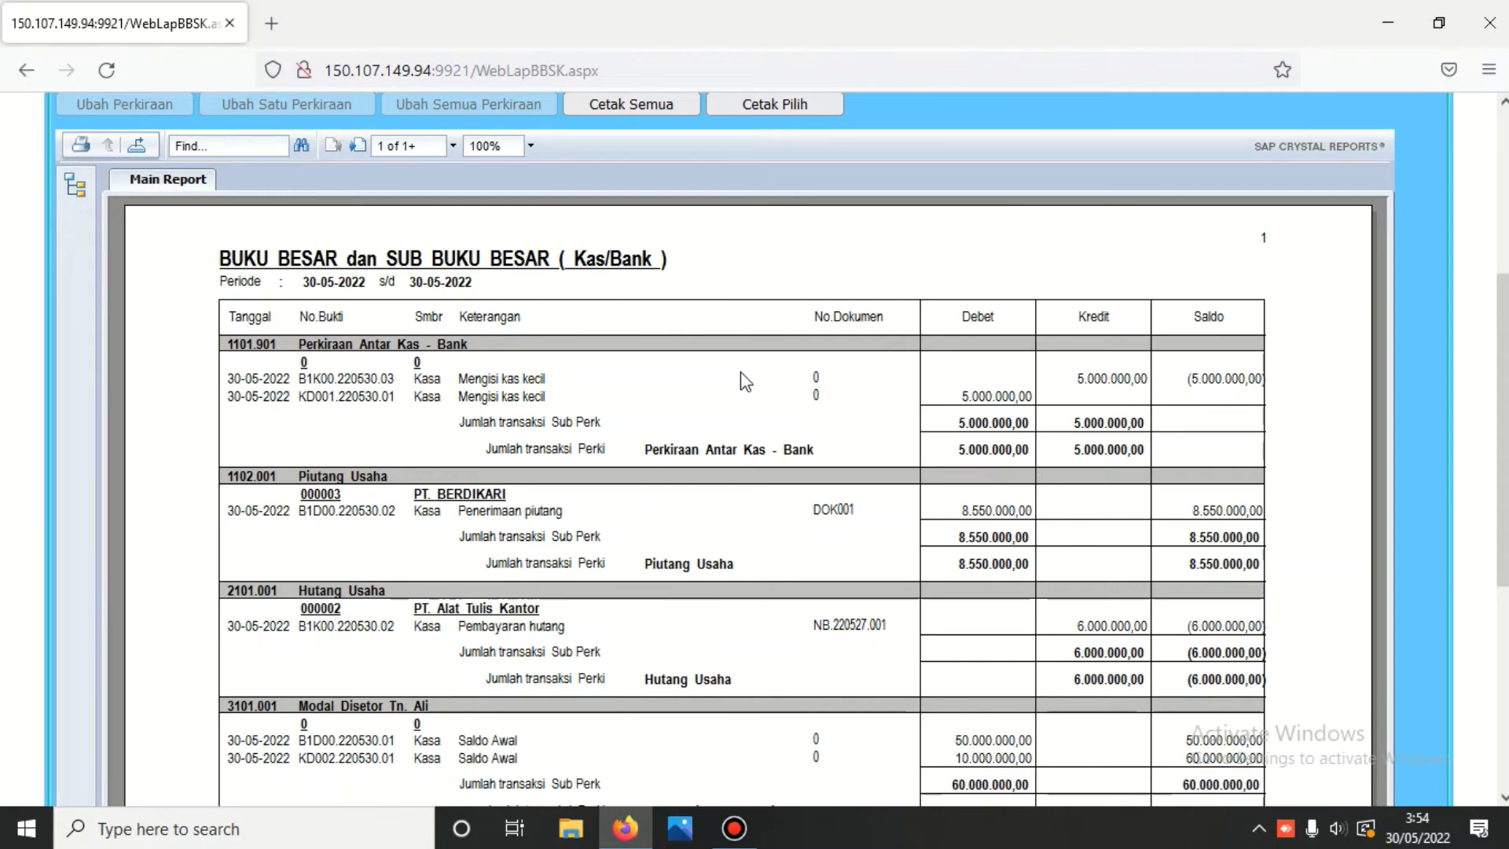
{"action": "scroll", "coordinate": [756, 371], "scroll_direction": "down", "scroll_amount": 6}
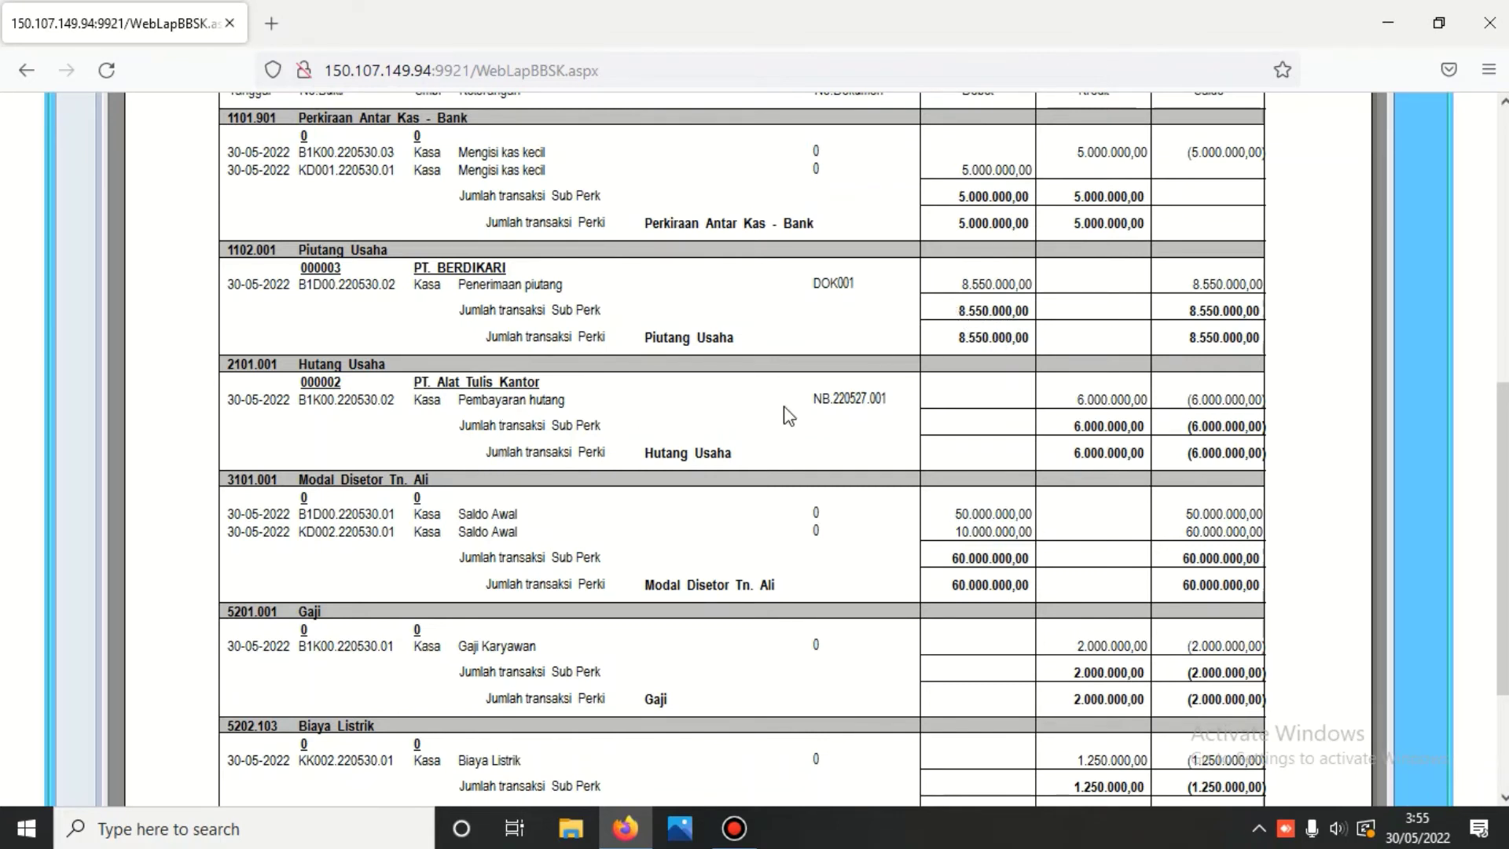
{"action": "scroll", "coordinate": [865, 416], "scroll_direction": "down", "scroll_amount": 3}
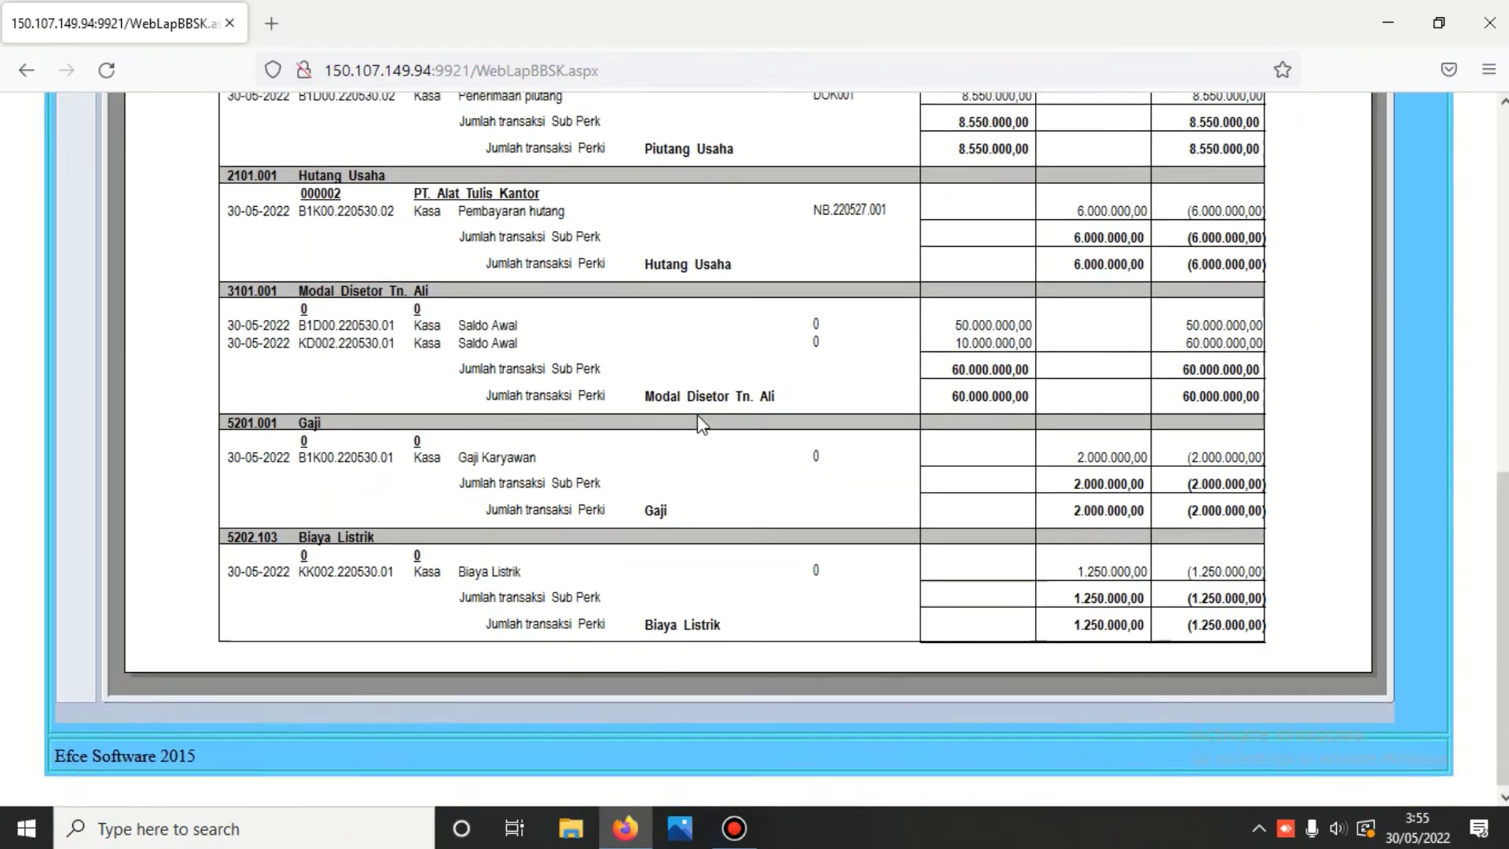
{"action": "scroll", "coordinate": [701, 421], "scroll_direction": "up", "scroll_amount": 8}
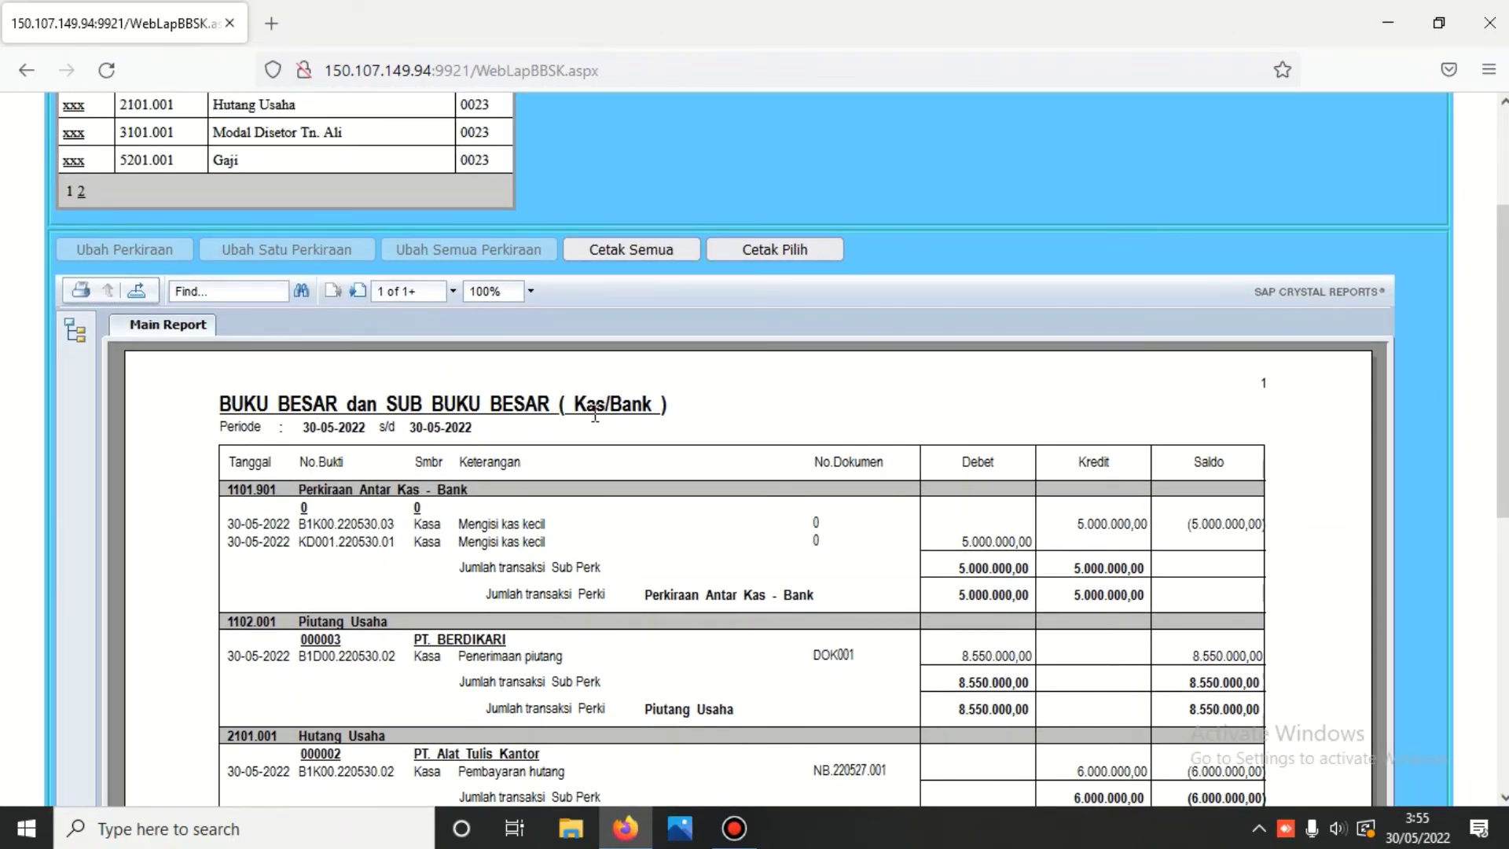
{"action": "scroll", "coordinate": [595, 414], "scroll_direction": "up", "scroll_amount": 3}
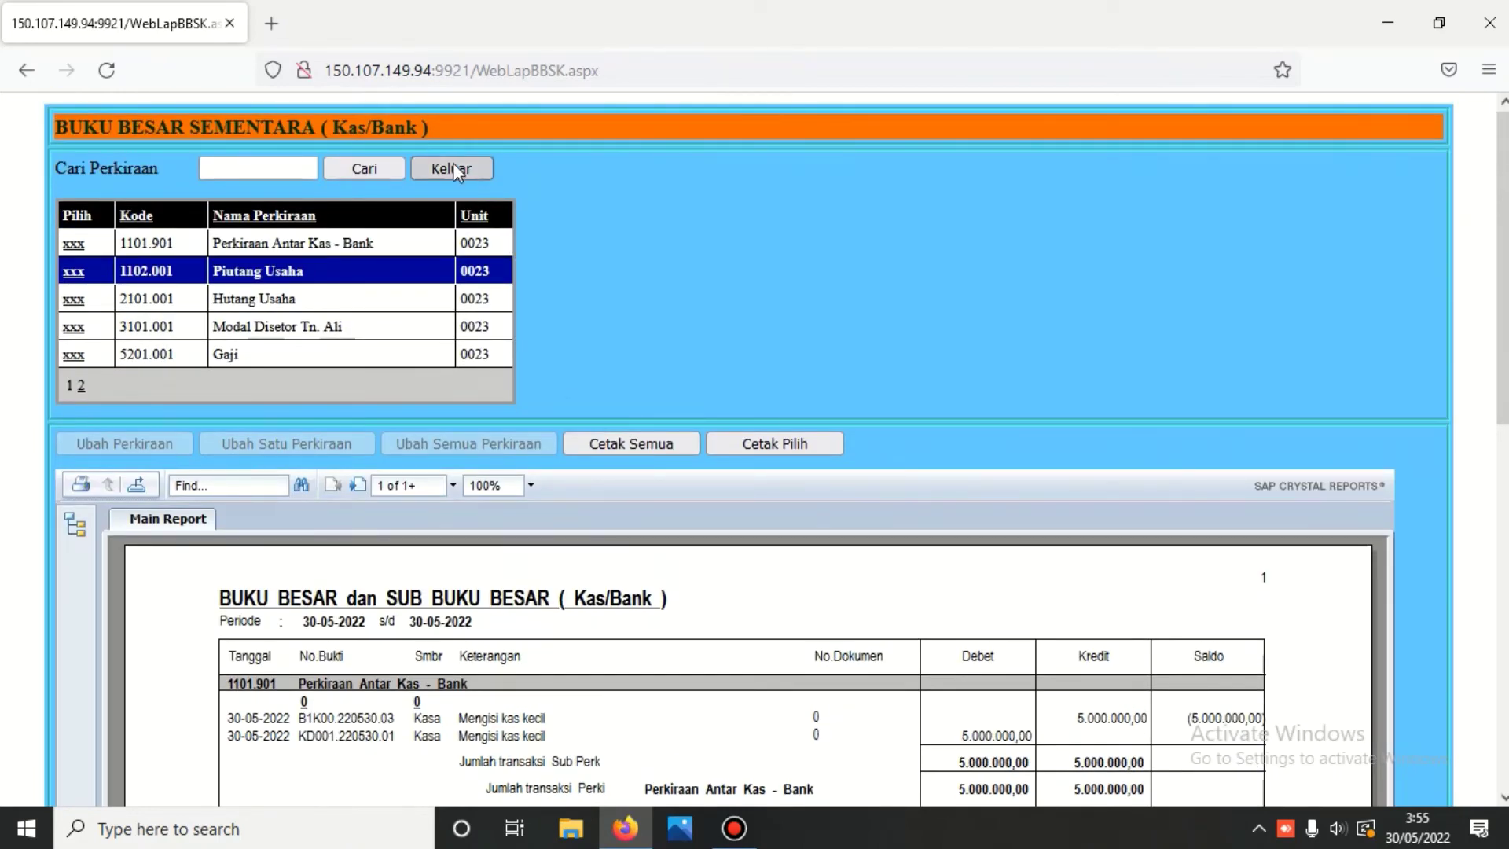
- Exit the general ledger report and open the Buku Harian Kas Bank report form
{"action": "left_click", "coordinate": [452, 168]}
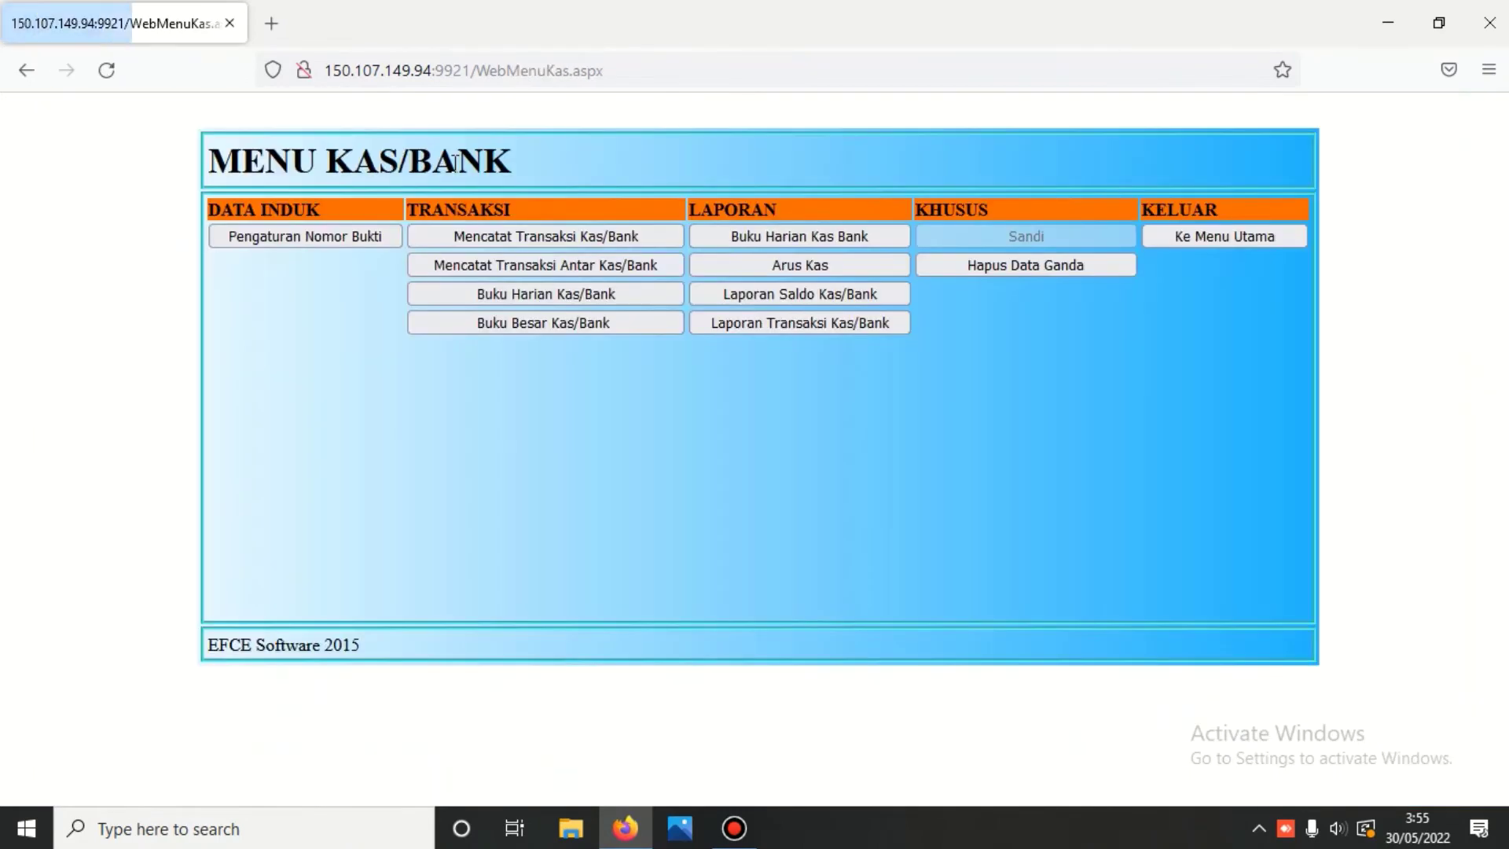
{"action": "left_click", "coordinate": [821, 235]}
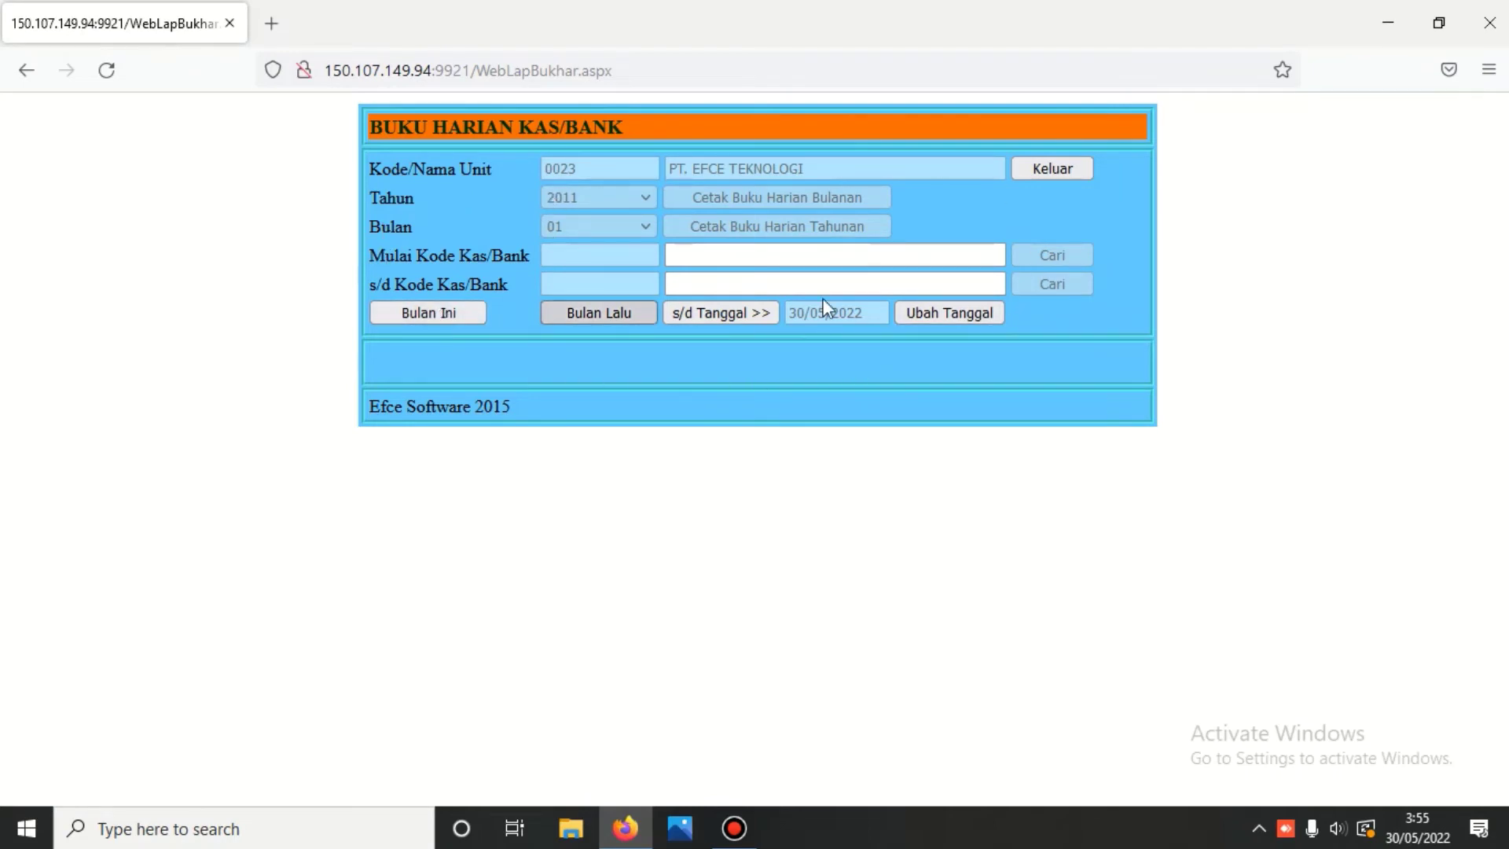
- Set the daily journal's end date to 19/05/2022
{"action": "left_click", "coordinate": [728, 309]}
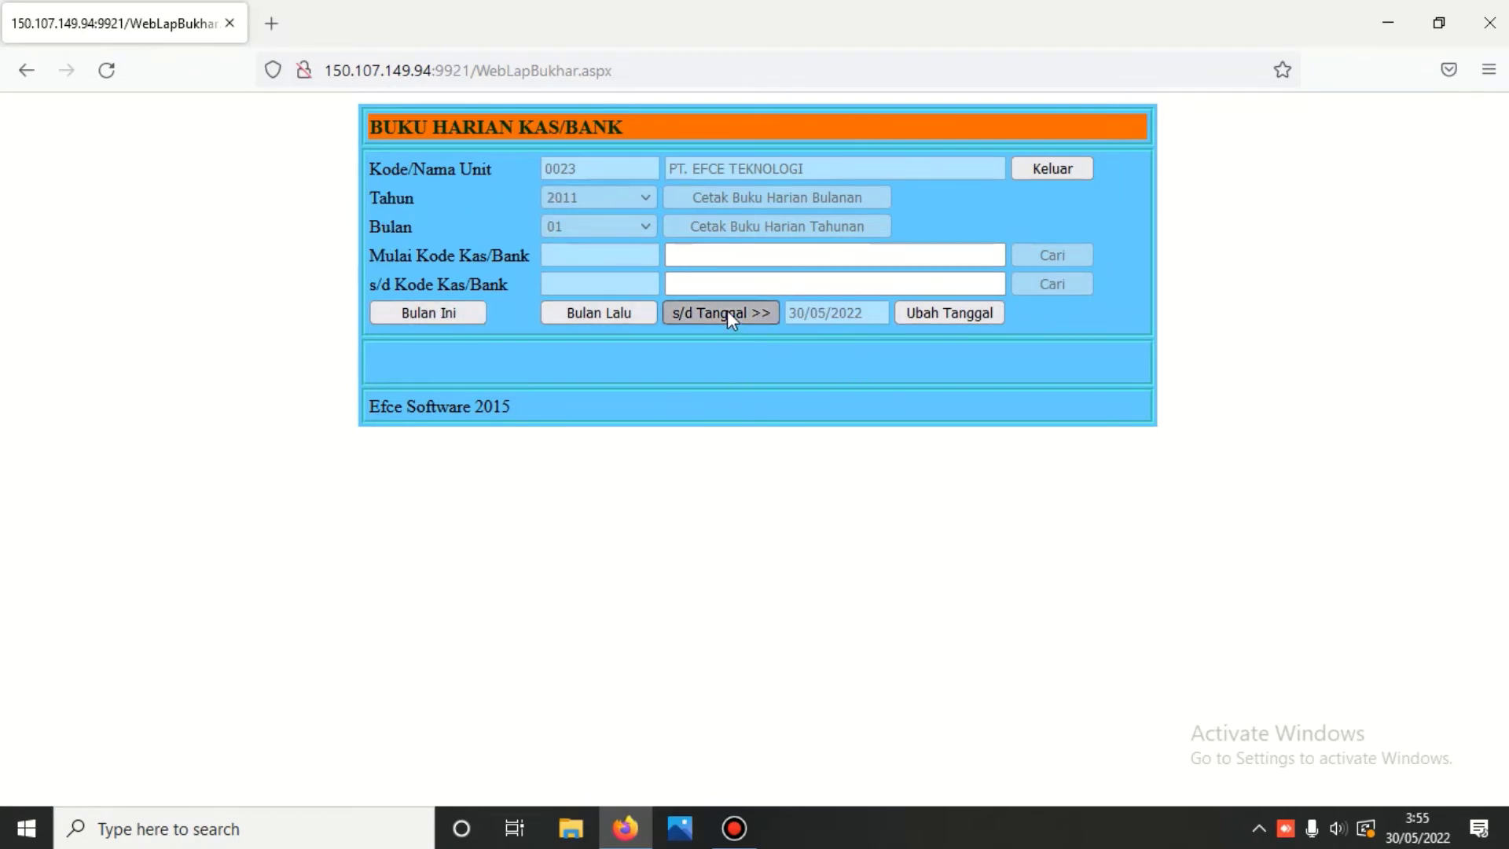
{"action": "left_click", "coordinate": [935, 311]}
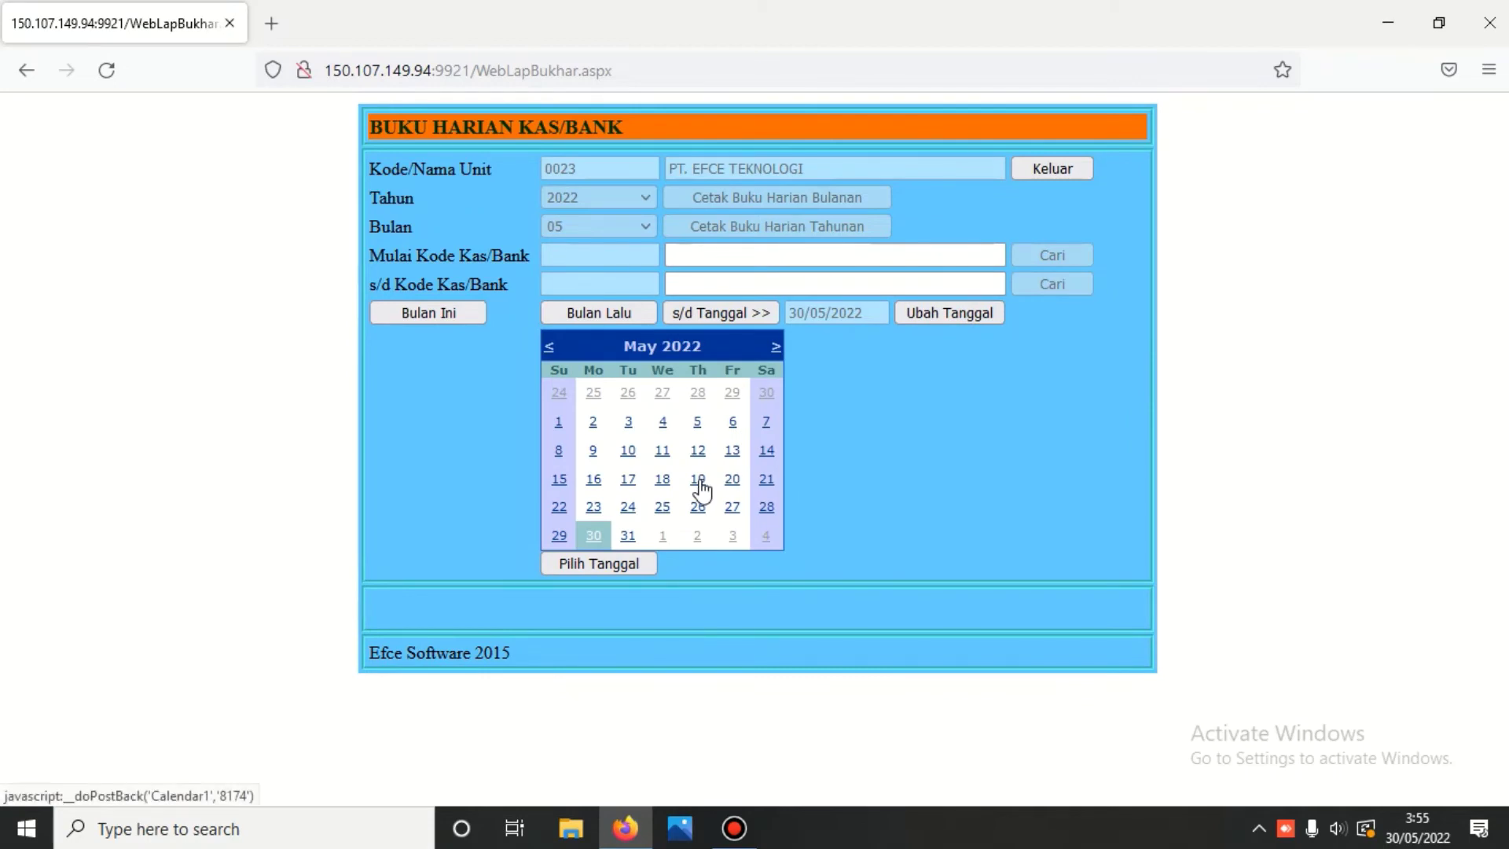
{"action": "left_click", "coordinate": [698, 479]}
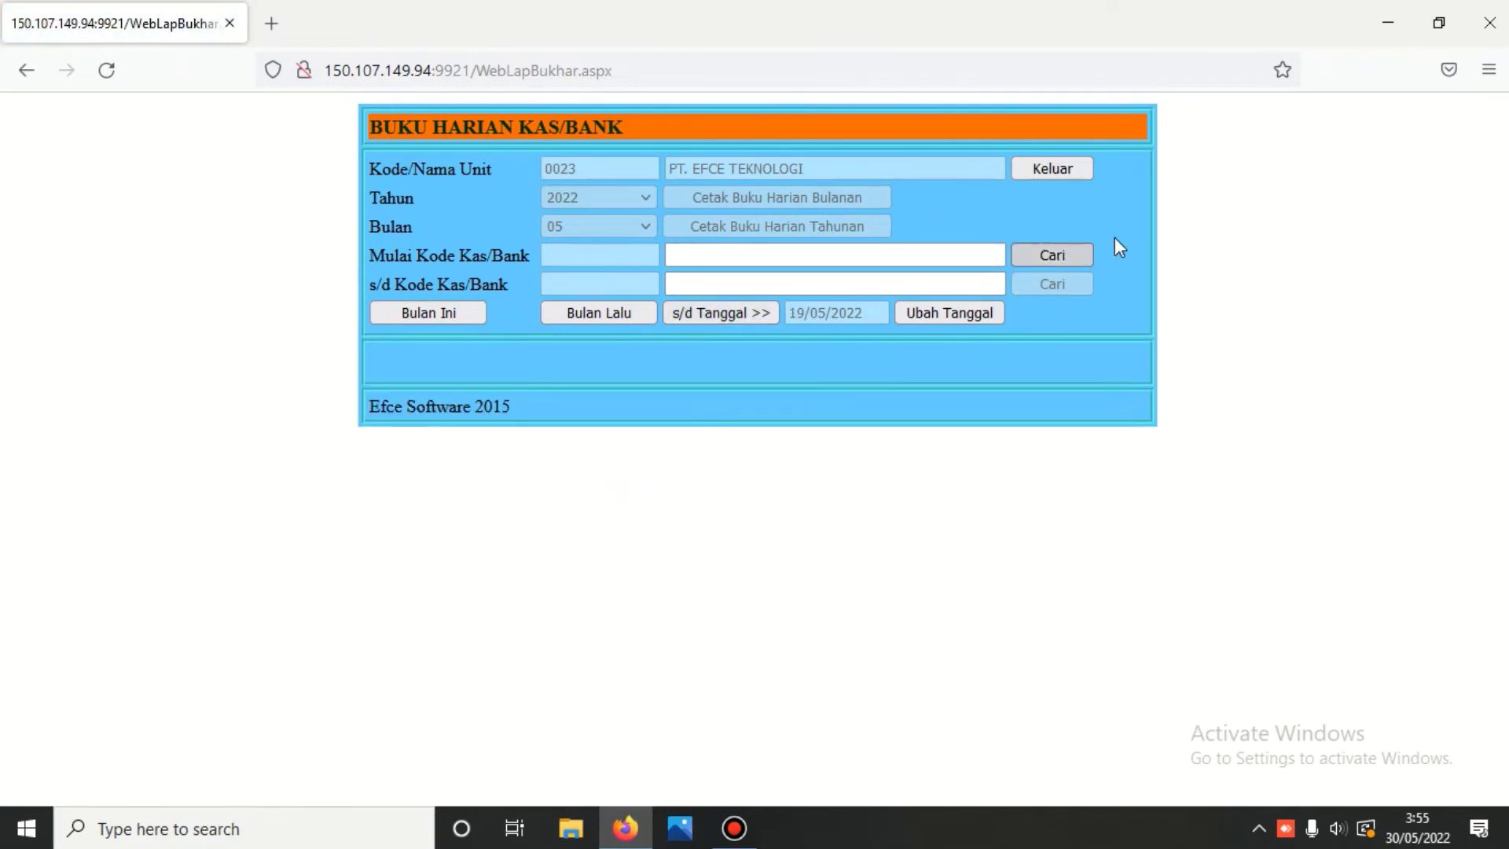
- Select accounts Kas Kecil through Bank Mandiri rekening no : 02 and print the monthly daily journal
{"action": "left_click", "coordinate": [1085, 254]}
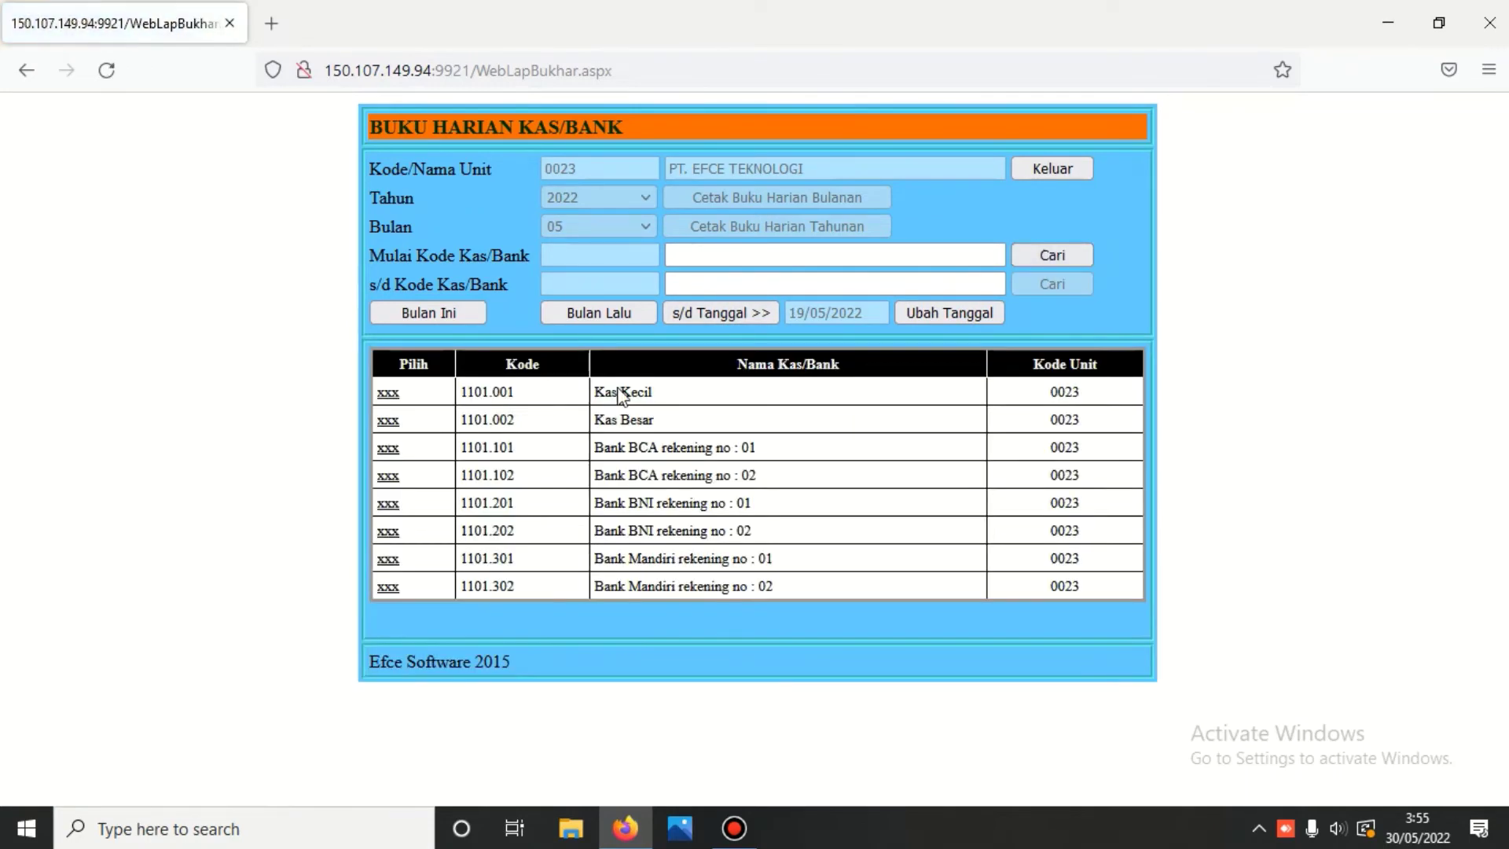
{"action": "left_click", "coordinate": [393, 391]}
{"action": "left_click", "coordinate": [1067, 285]}
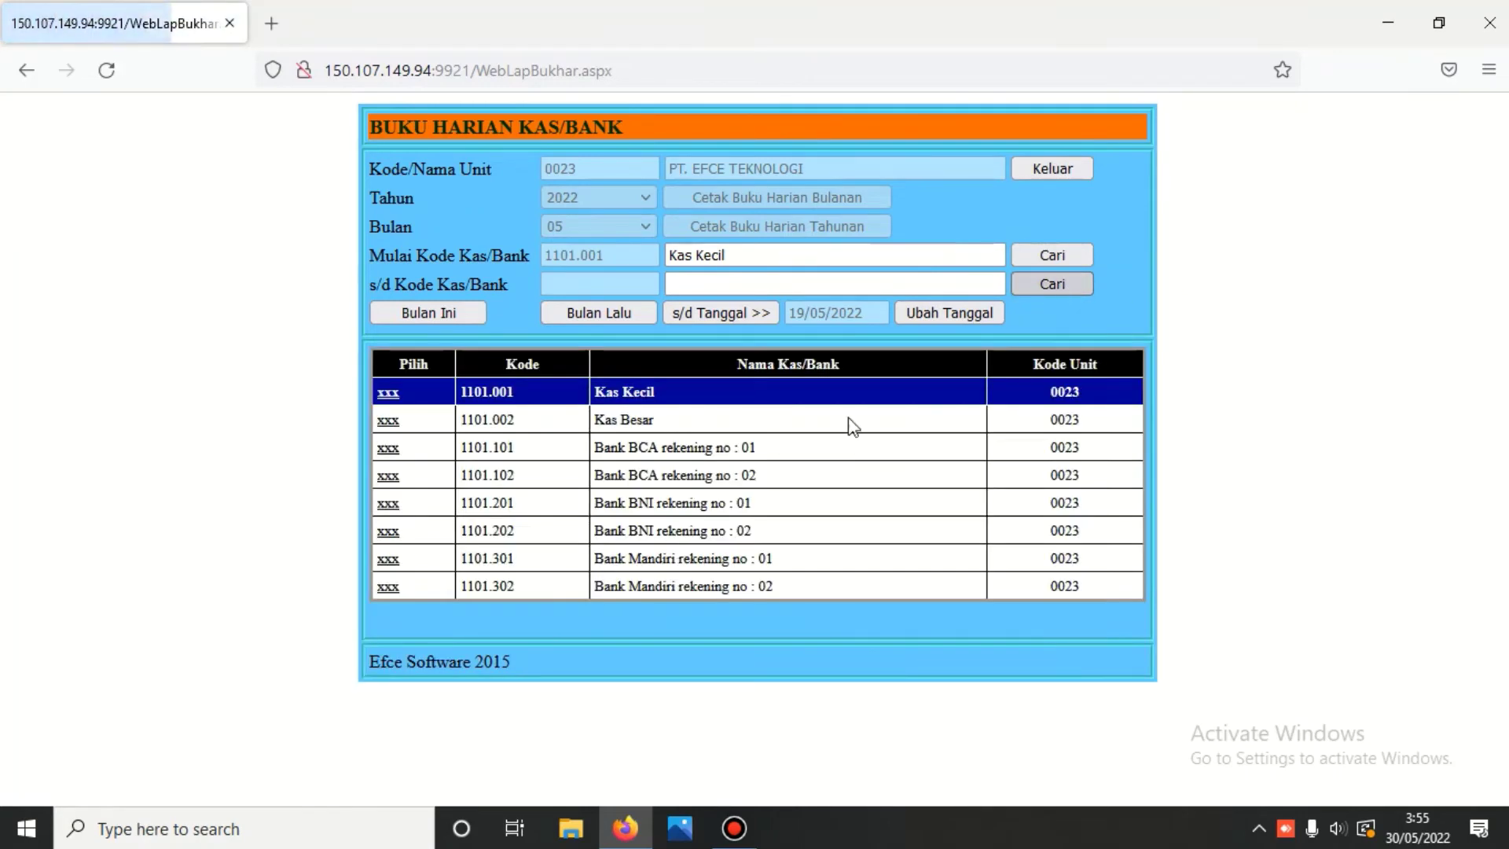
{"action": "left_click", "coordinate": [390, 589]}
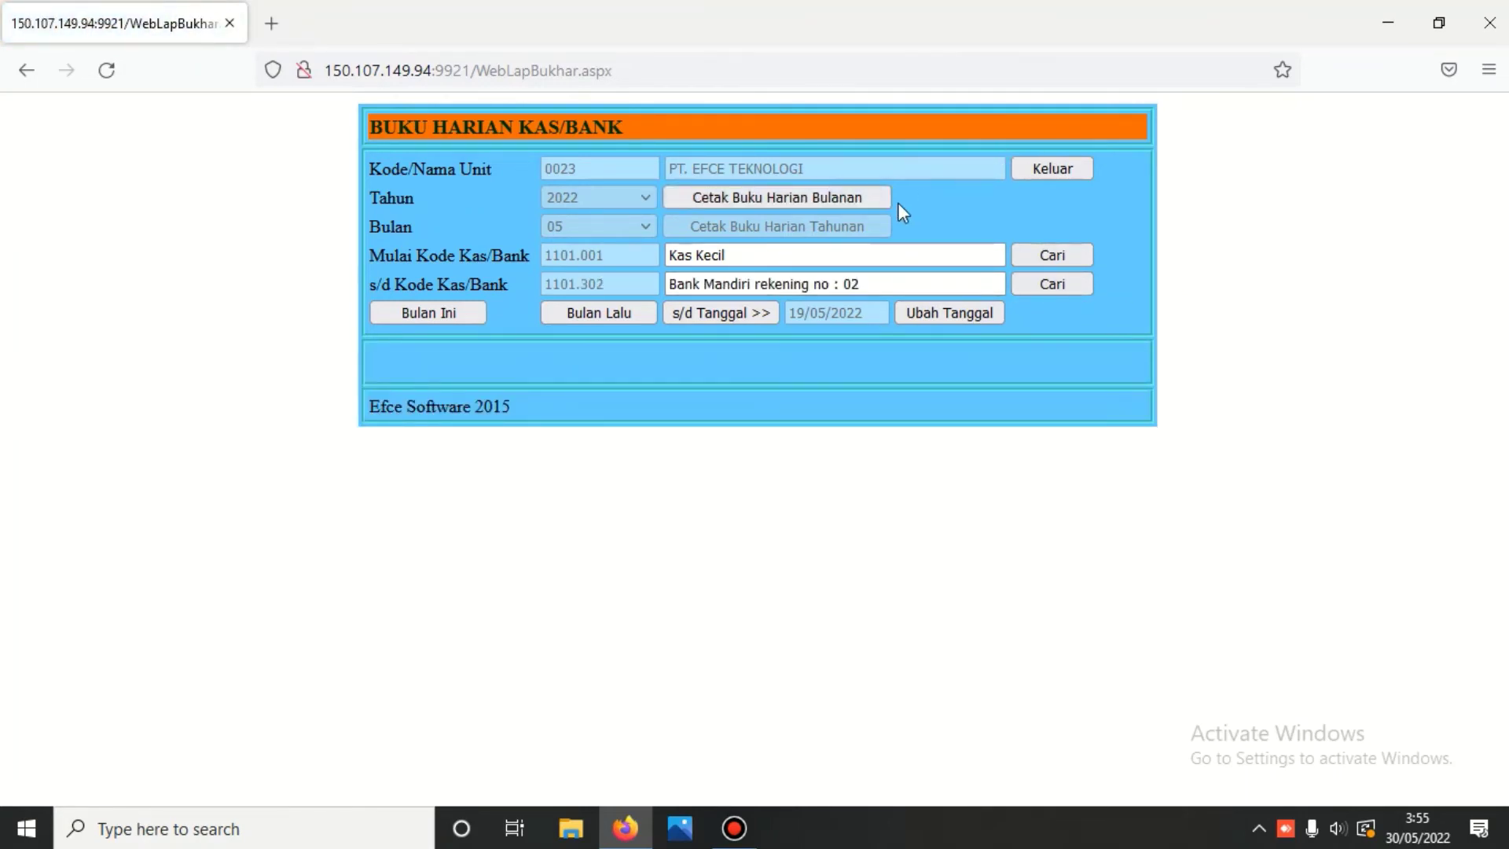
{"action": "left_click", "coordinate": [837, 198]}
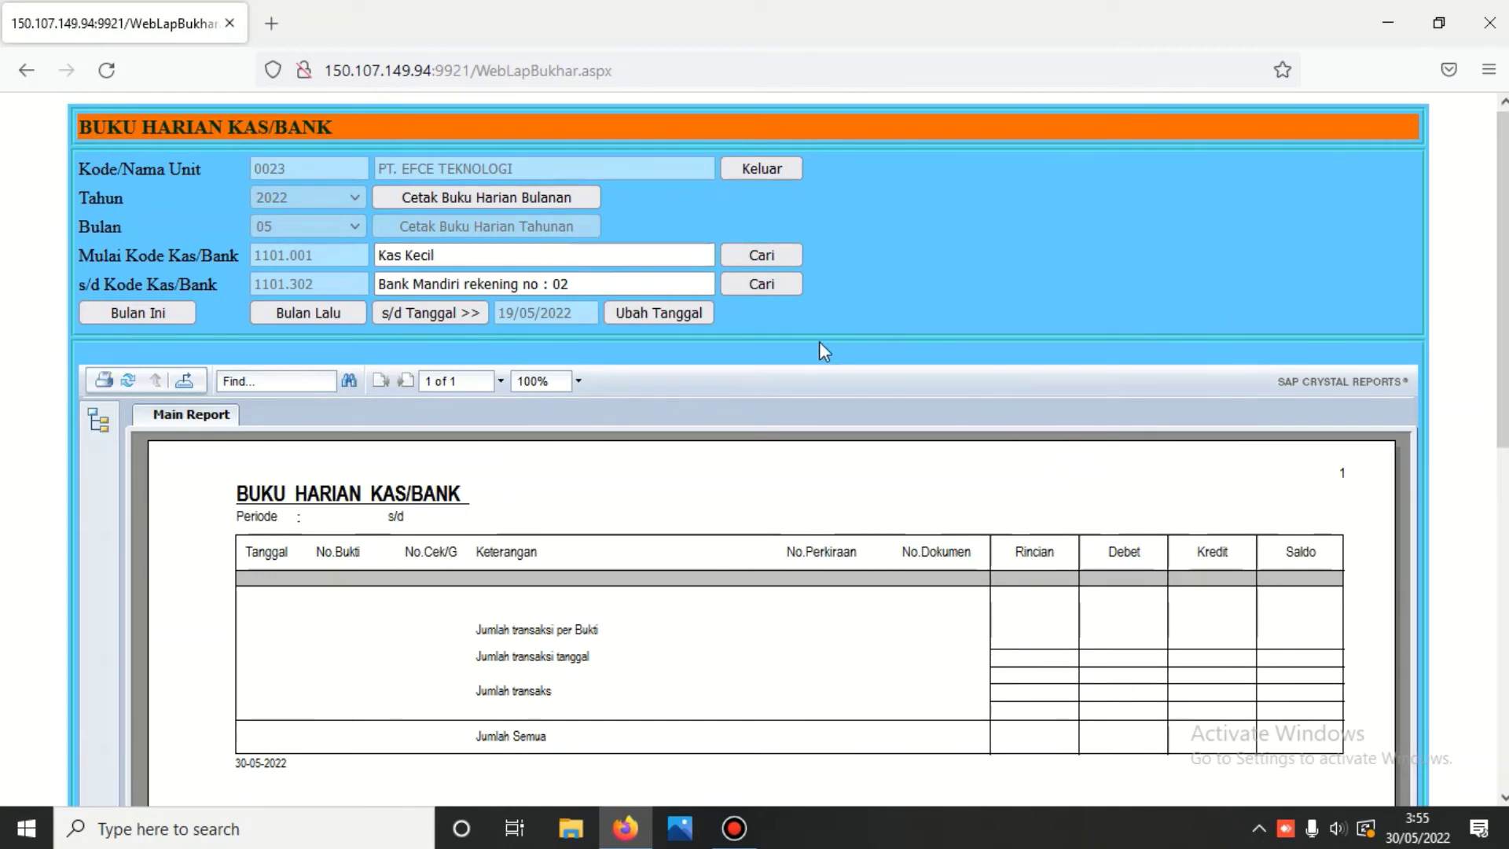
{"action": "left_click", "coordinate": [657, 311]}
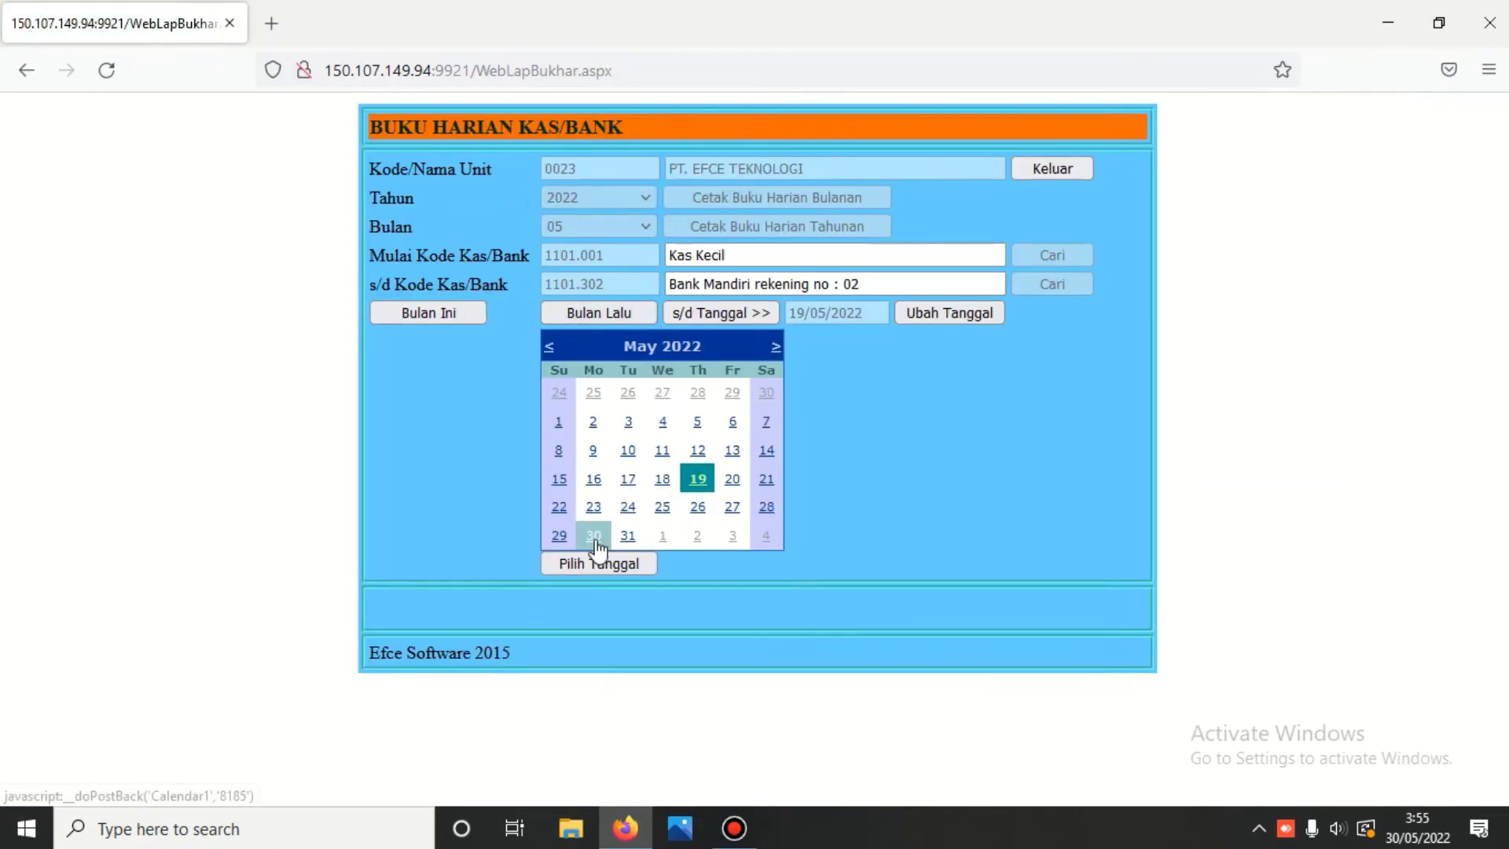
- Change the end date to 30/05/2022 and reselect Kas Kecil through Bank Mandiri rekening no : 02
{"action": "left_click", "coordinate": [595, 537]}
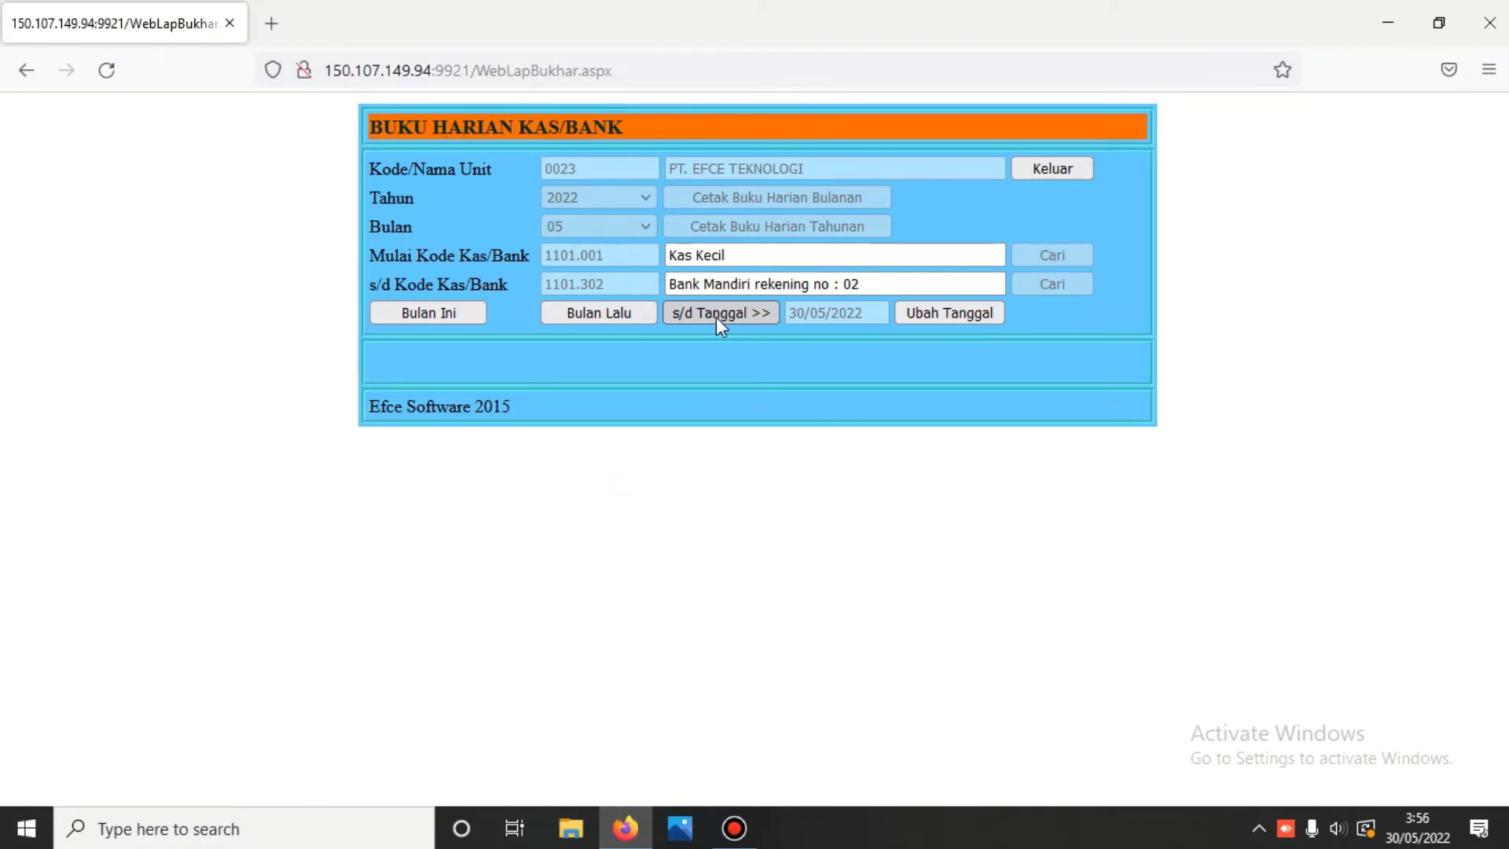
{"action": "left_click", "coordinate": [715, 318]}
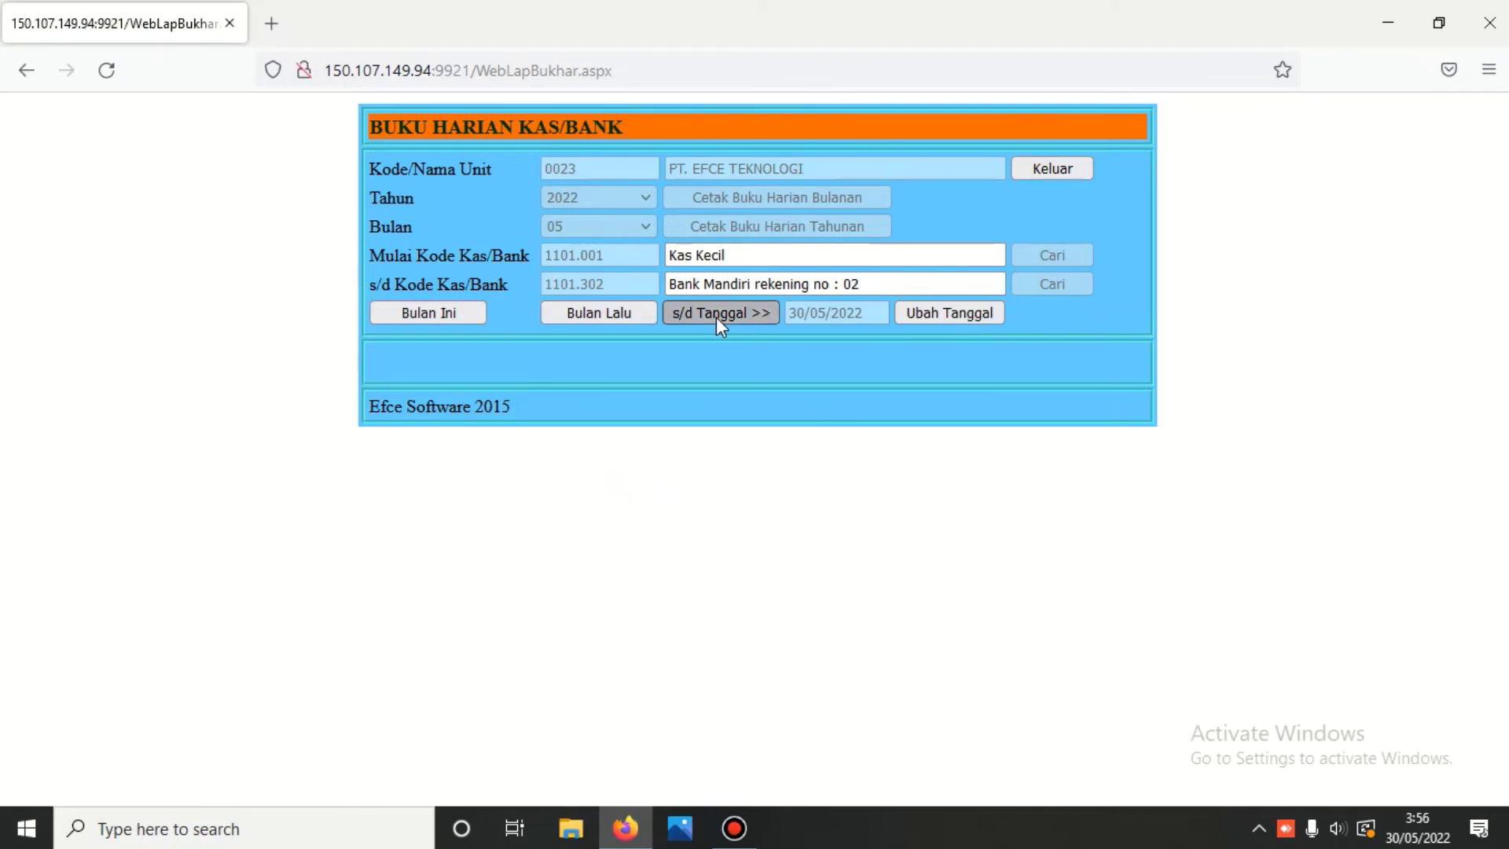
{"action": "left_click", "coordinate": [1028, 252]}
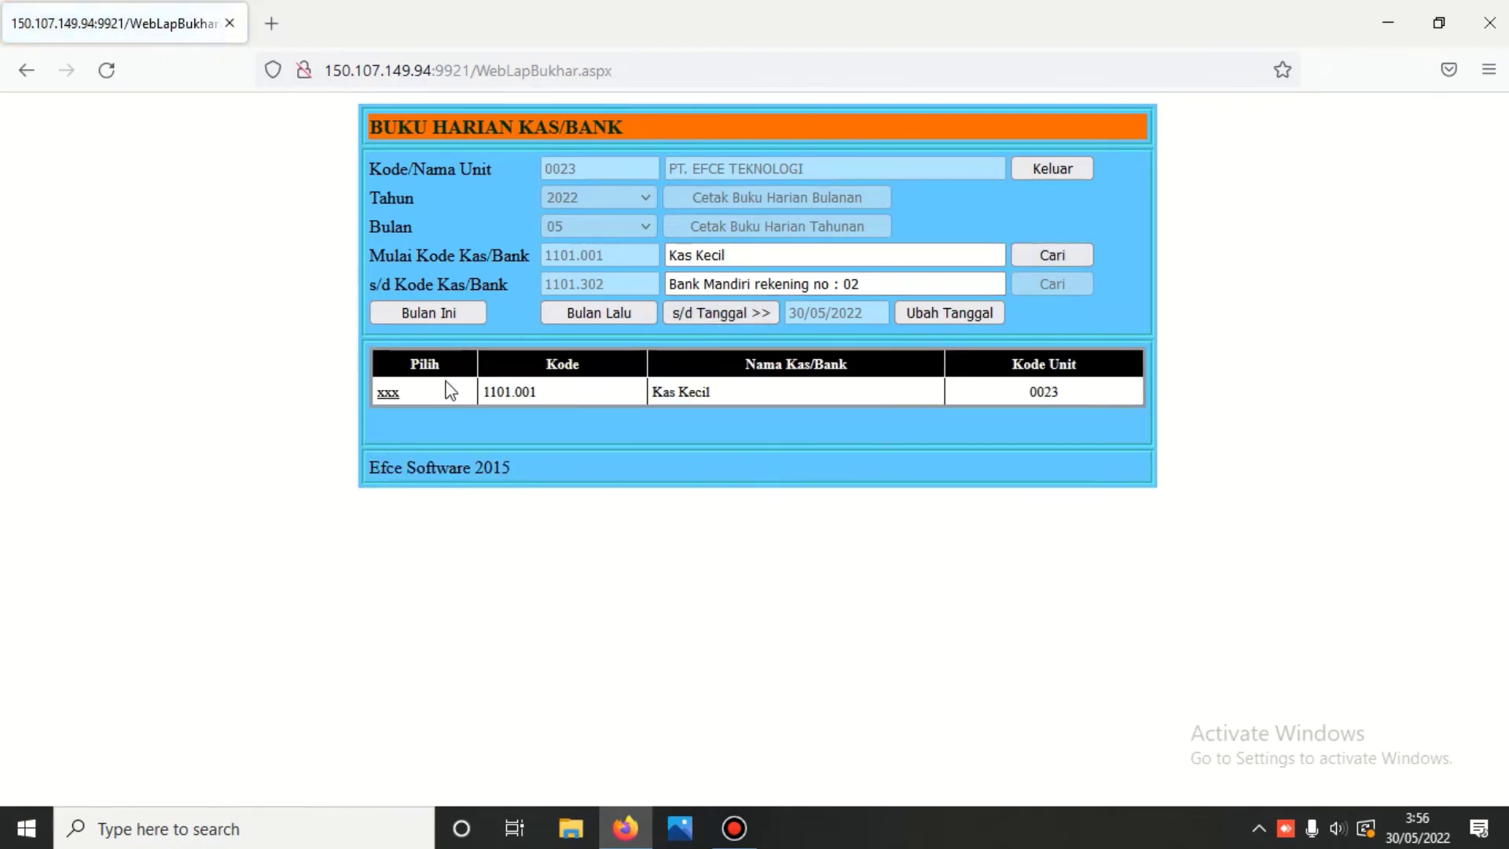
{"action": "left_click", "coordinate": [393, 393]}
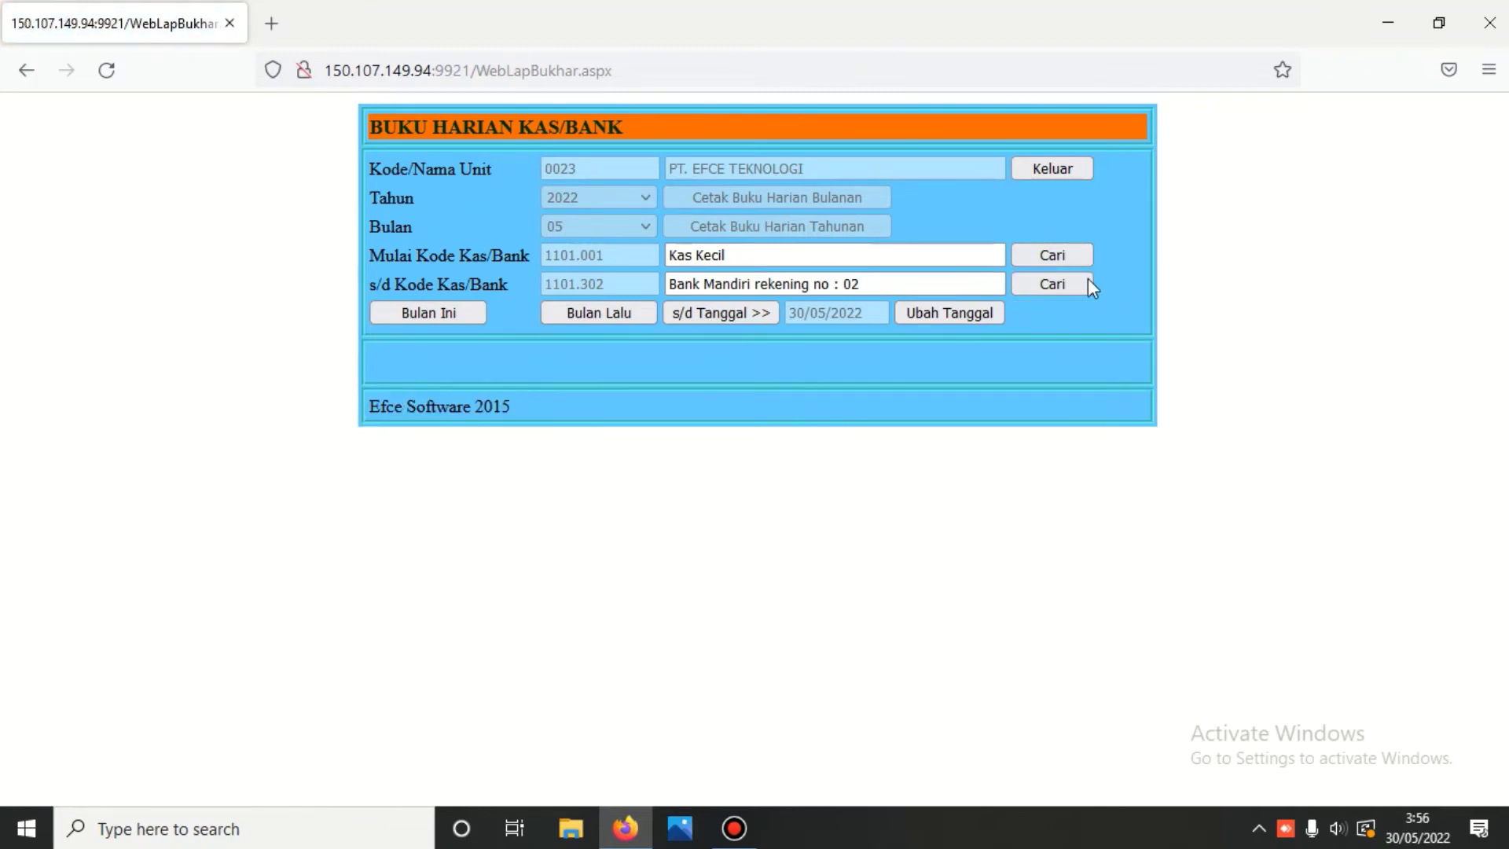
{"action": "left_click", "coordinate": [1067, 281]}
{"action": "left_click", "coordinate": [390, 396]}
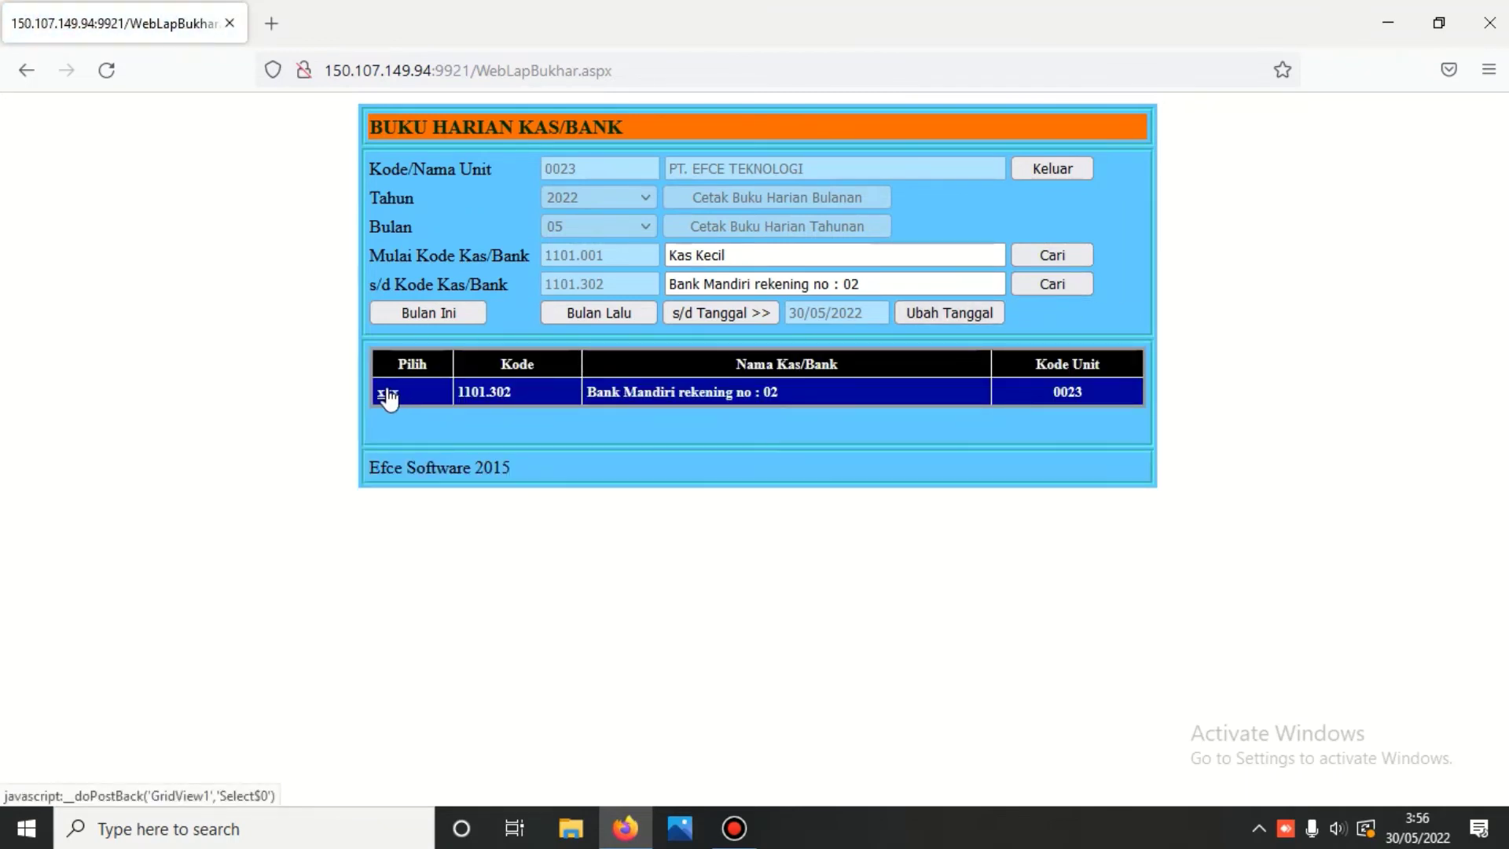
- Print the 01-05-2022 to 30-05-2022 daily journal and review its Kas Kecil, Kas Besar and Bank BCA entries
{"action": "left_click", "coordinate": [715, 200]}
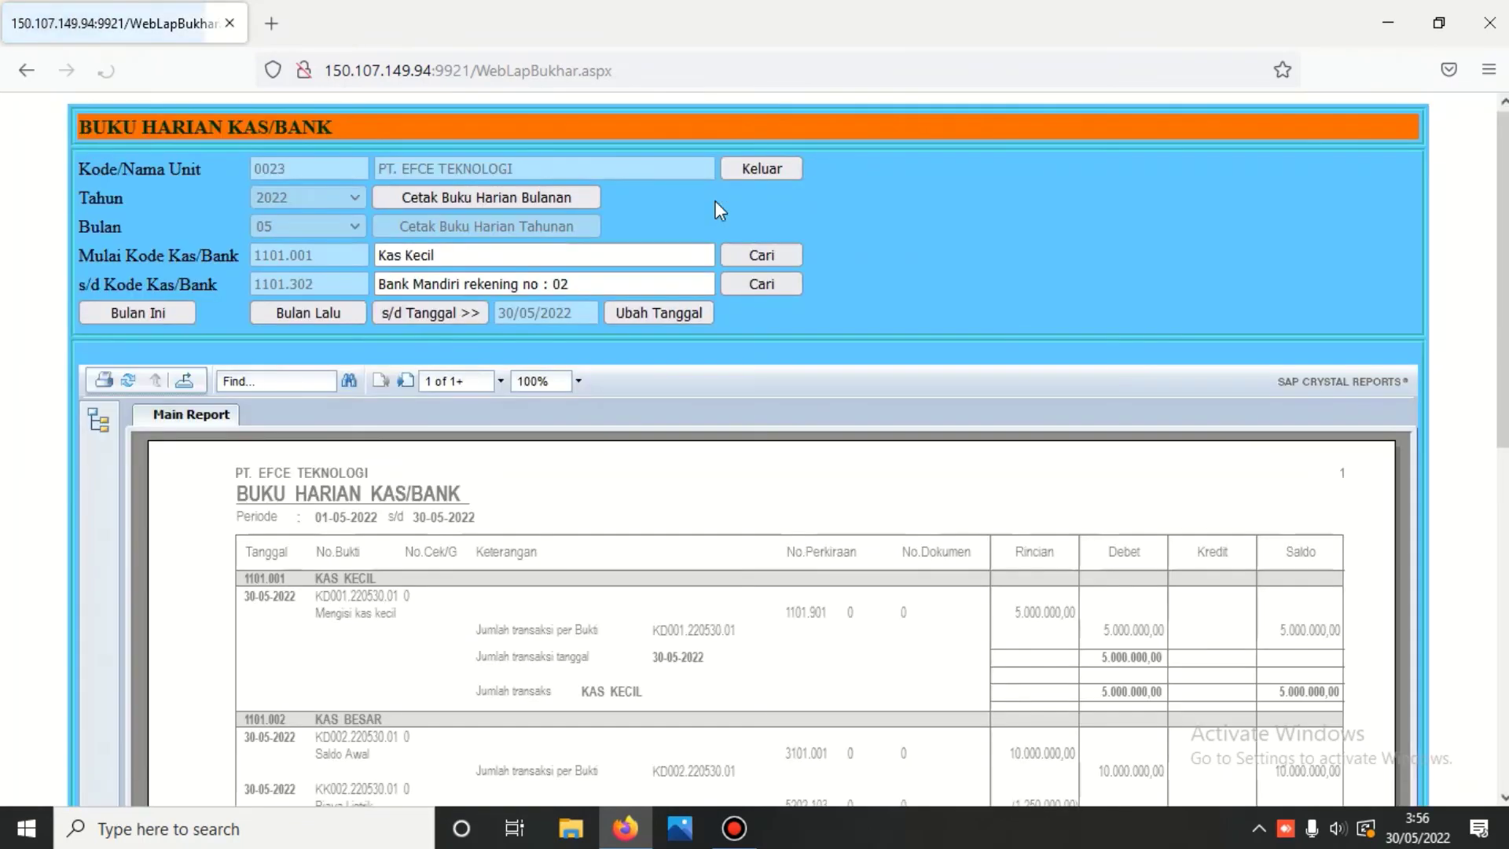
{"action": "scroll", "coordinate": [549, 330], "scroll_direction": "down", "scroll_amount": 8}
{"action": "scroll", "coordinate": [552, 356], "scroll_direction": "up", "scroll_amount": 7}
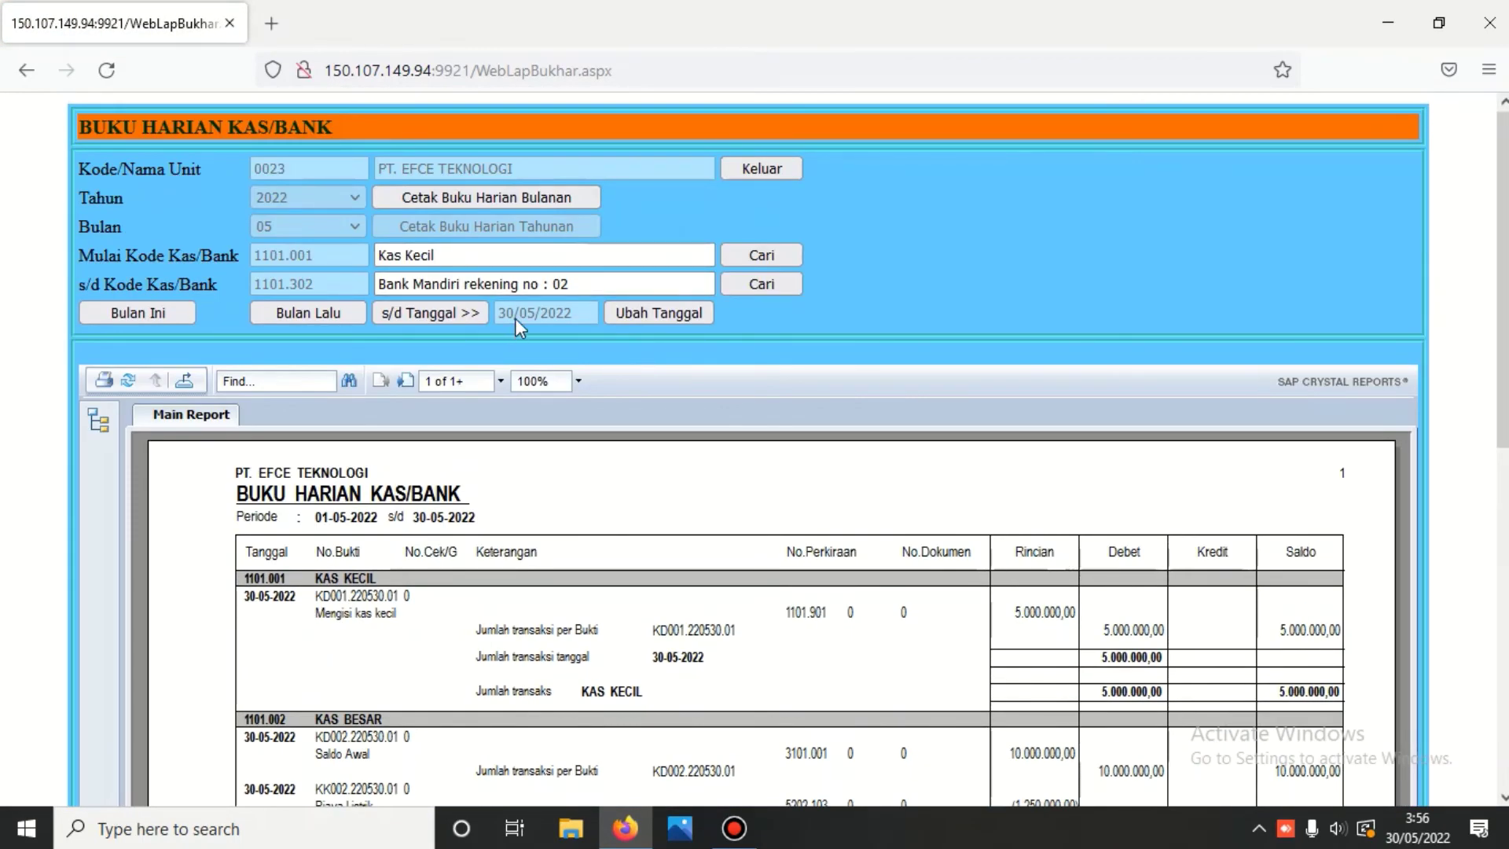
{"action": "scroll", "coordinate": [515, 318], "scroll_direction": "down", "scroll_amount": 2}
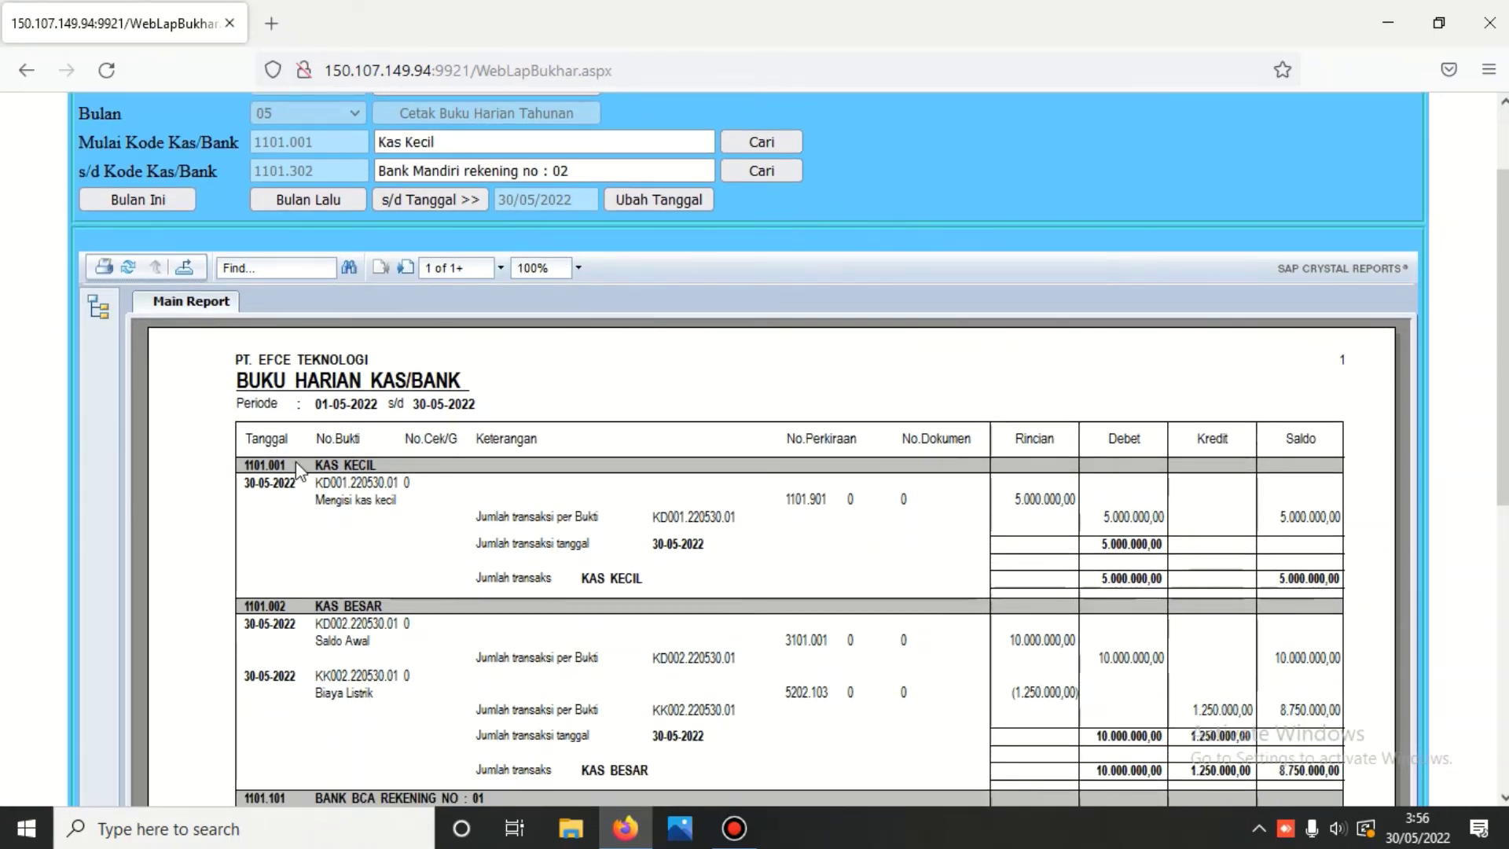
{"action": "scroll", "coordinate": [305, 550], "scroll_direction": "down", "scroll_amount": 4}
{"action": "scroll", "coordinate": [314, 550], "scroll_direction": "down", "scroll_amount": 6}
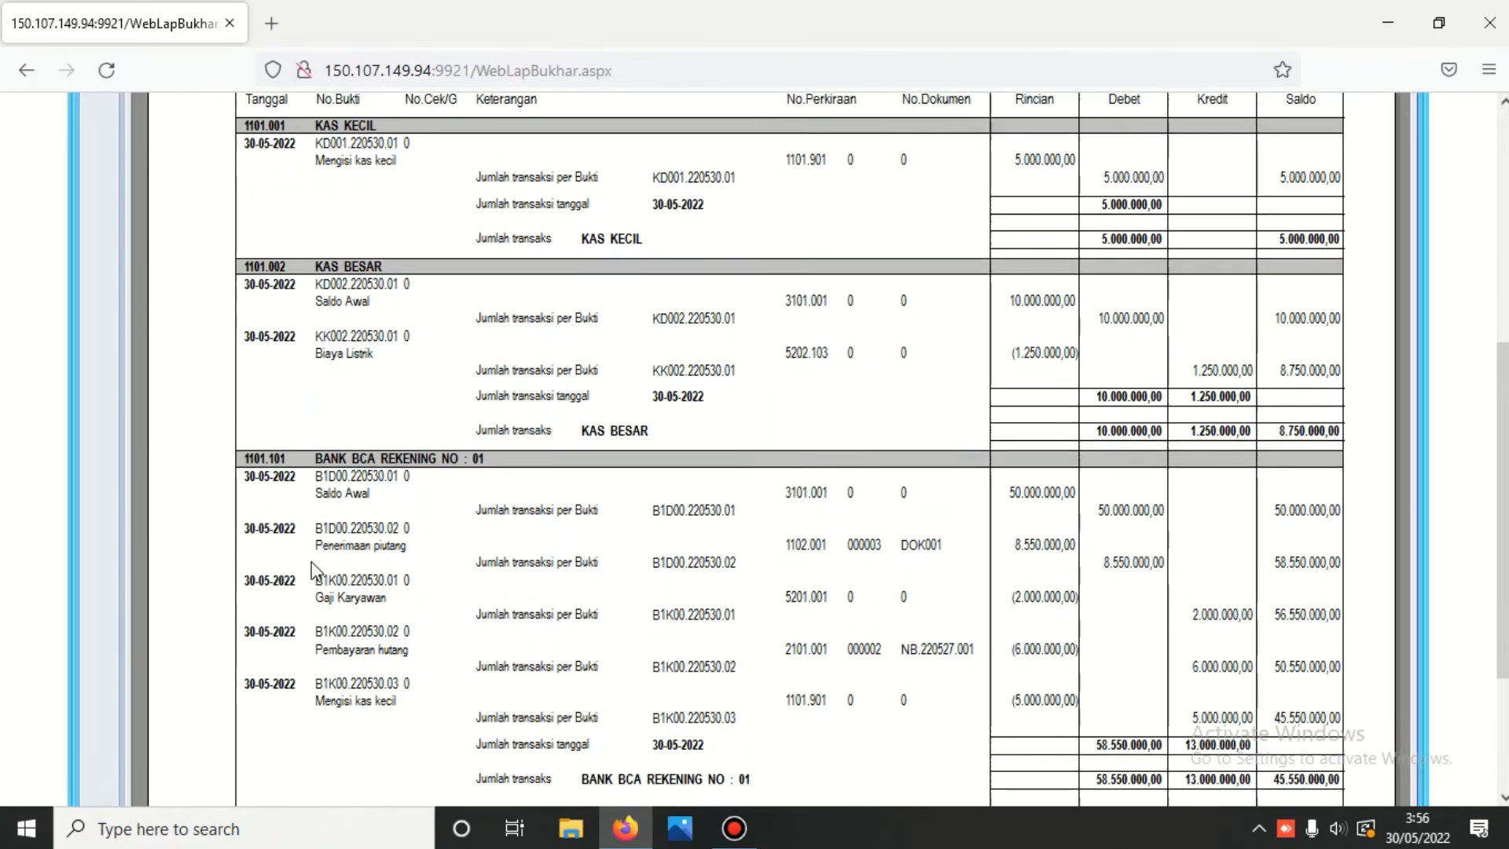
{"action": "scroll", "coordinate": [341, 561], "scroll_direction": "up", "scroll_amount": 12}
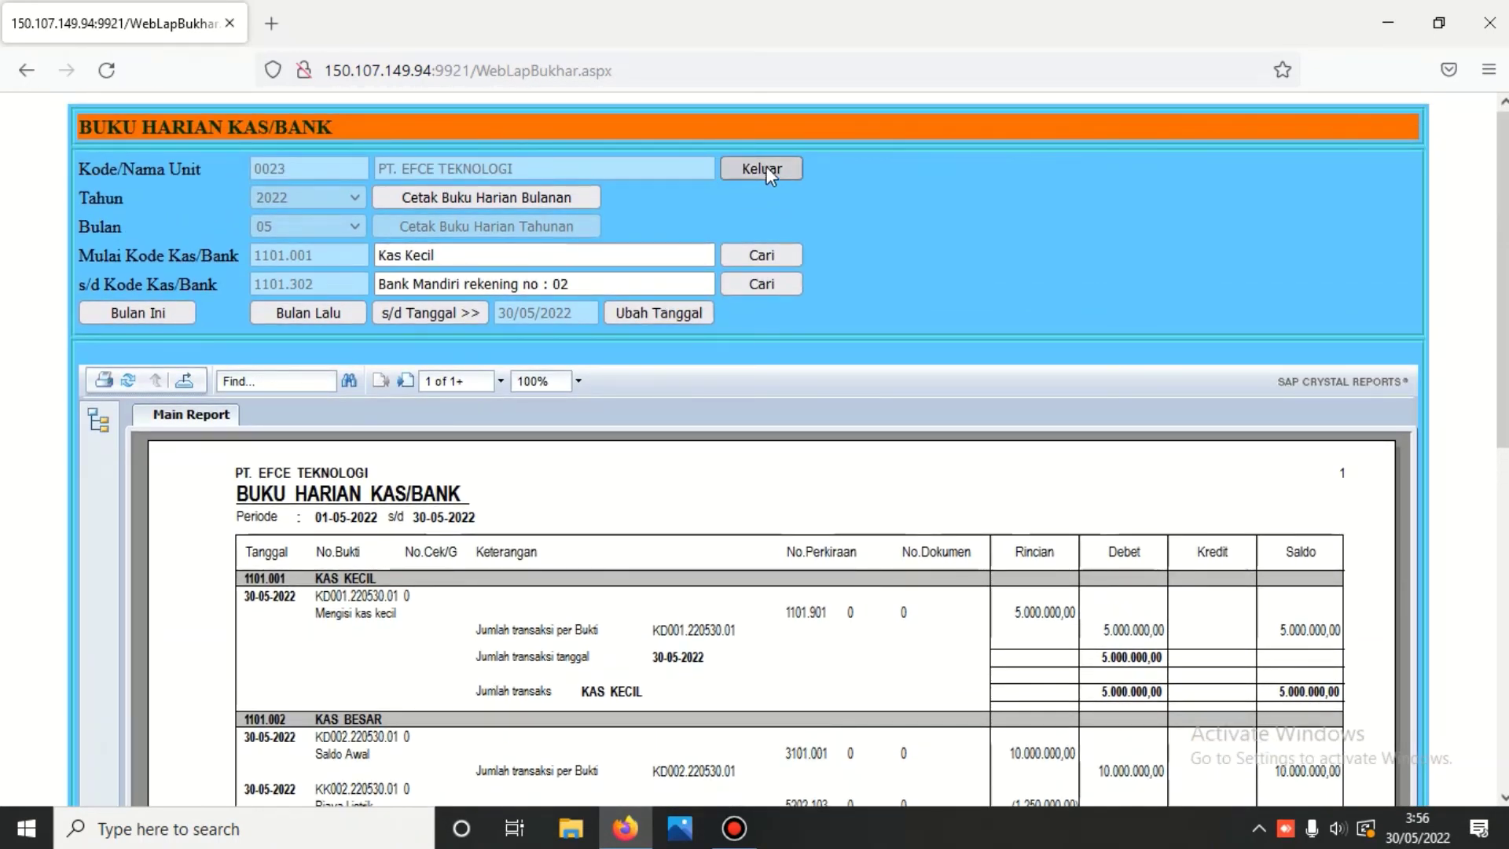
- Close the May 2022 Buku Harian Kas/Bank report, returning to MENU KAS/BANK
{"action": "left_click", "coordinate": [766, 168]}
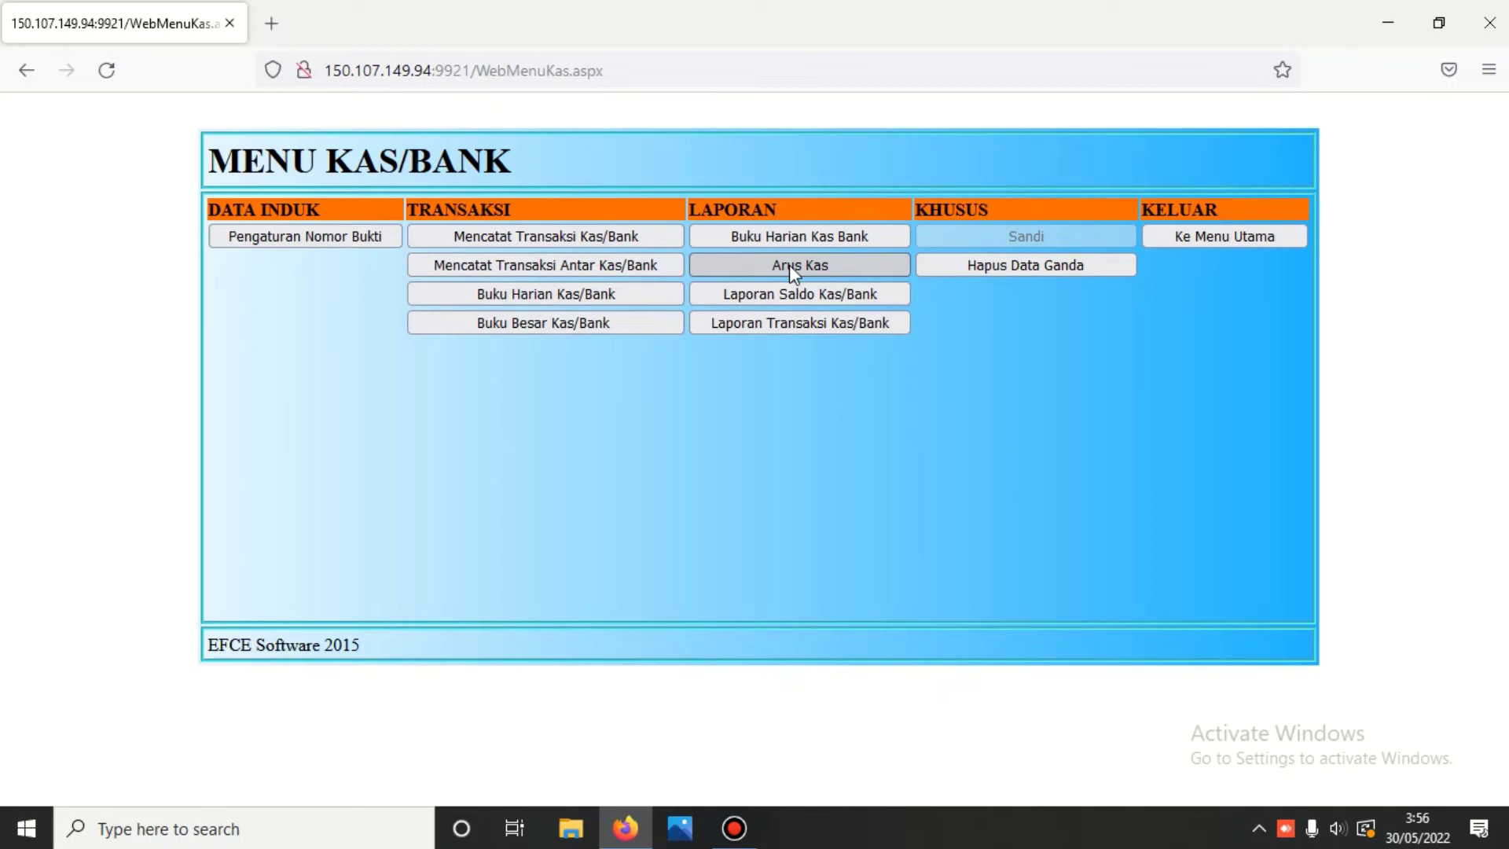
- Open the Arus Kas form and print the cash flow report ending 23 May 2022
{"action": "left_click", "coordinate": [788, 265]}
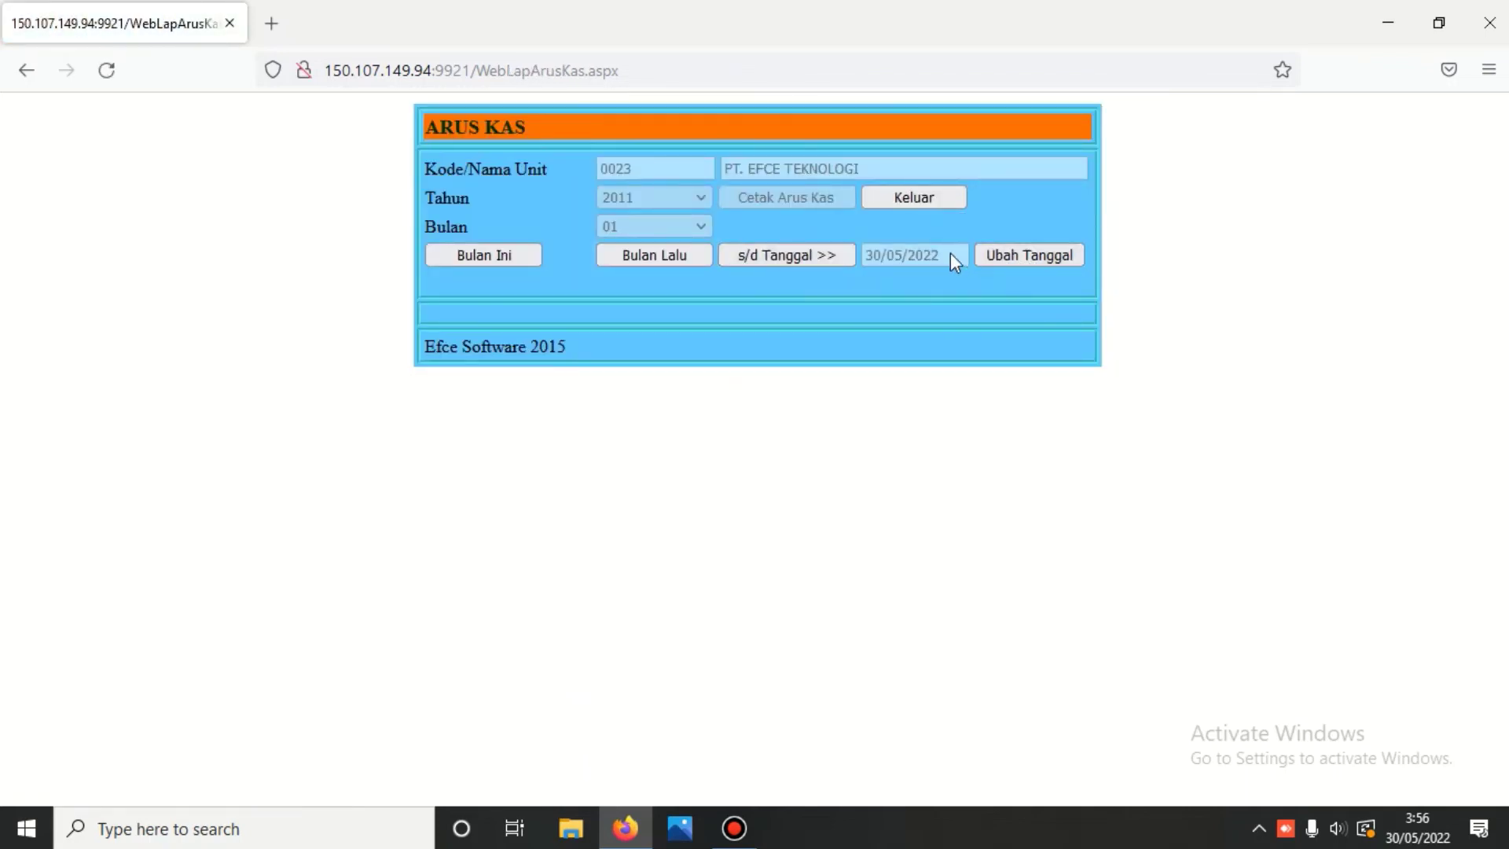
{"action": "left_click", "coordinate": [996, 252]}
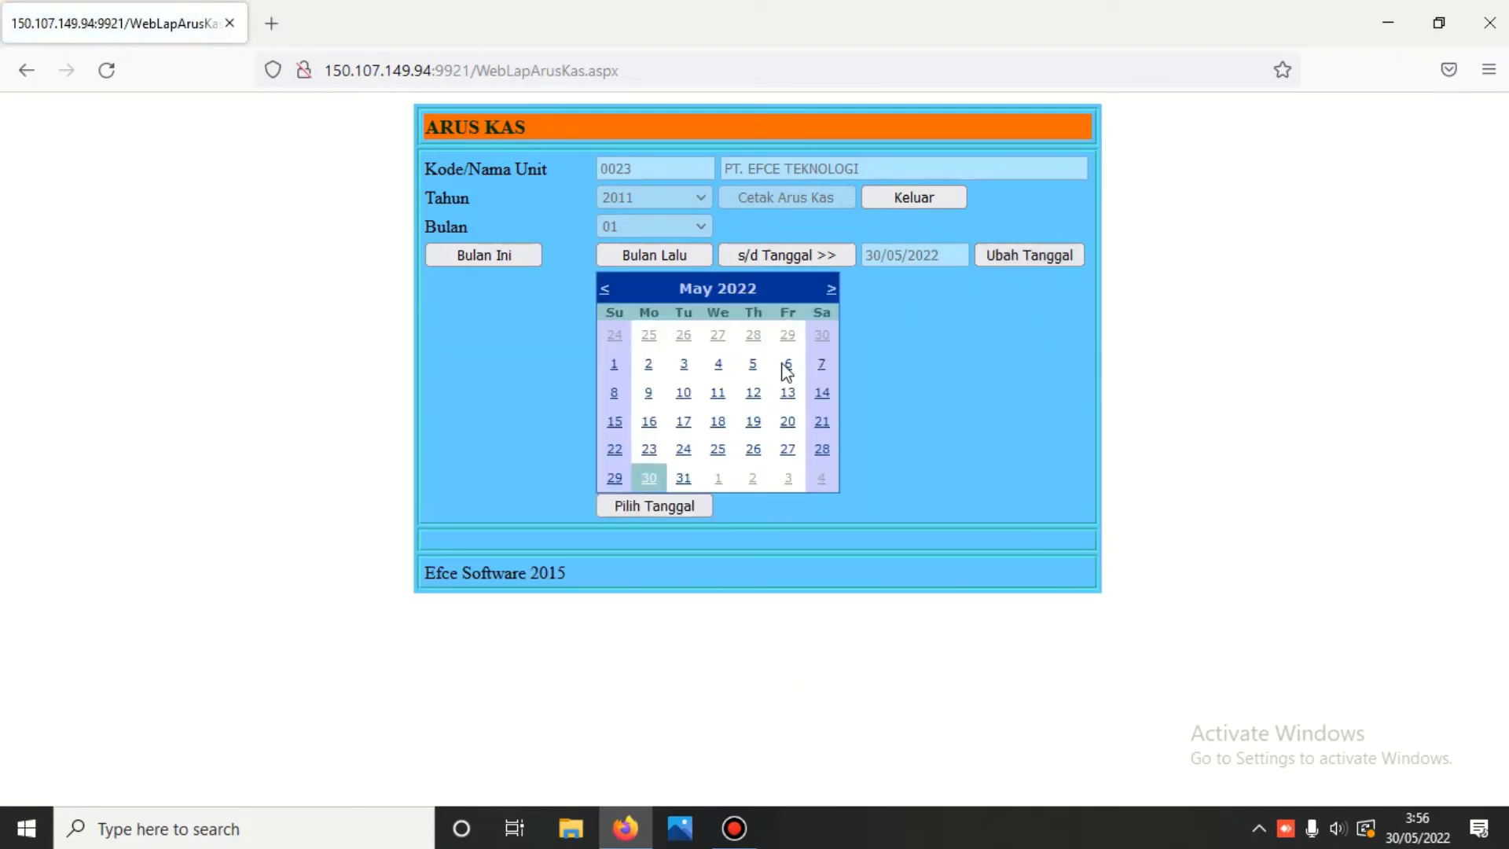
{"action": "left_click", "coordinate": [649, 448]}
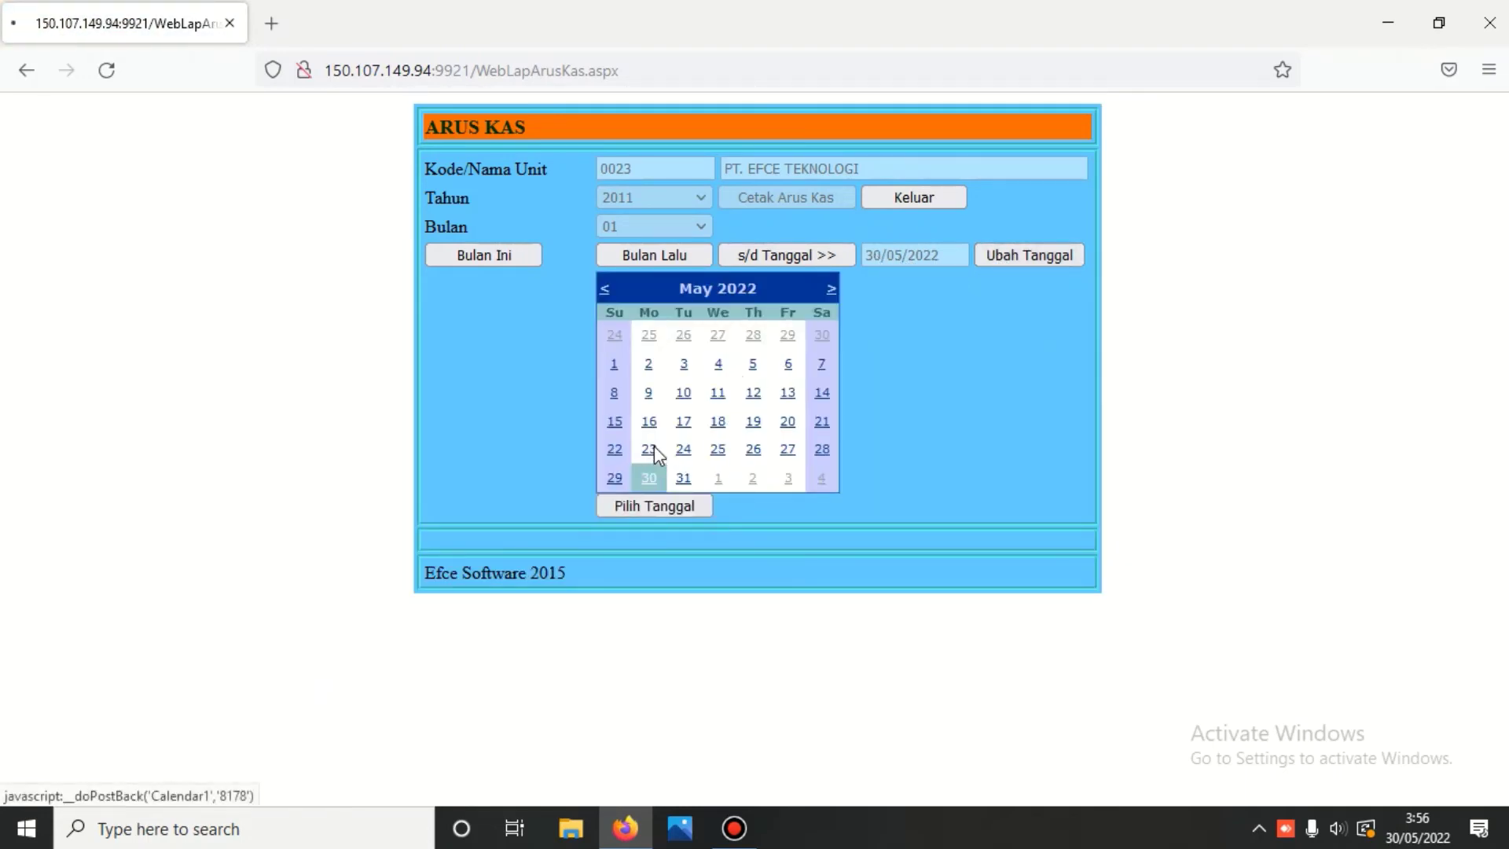
{"action": "left_click", "coordinate": [804, 256]}
{"action": "left_click", "coordinate": [786, 196]}
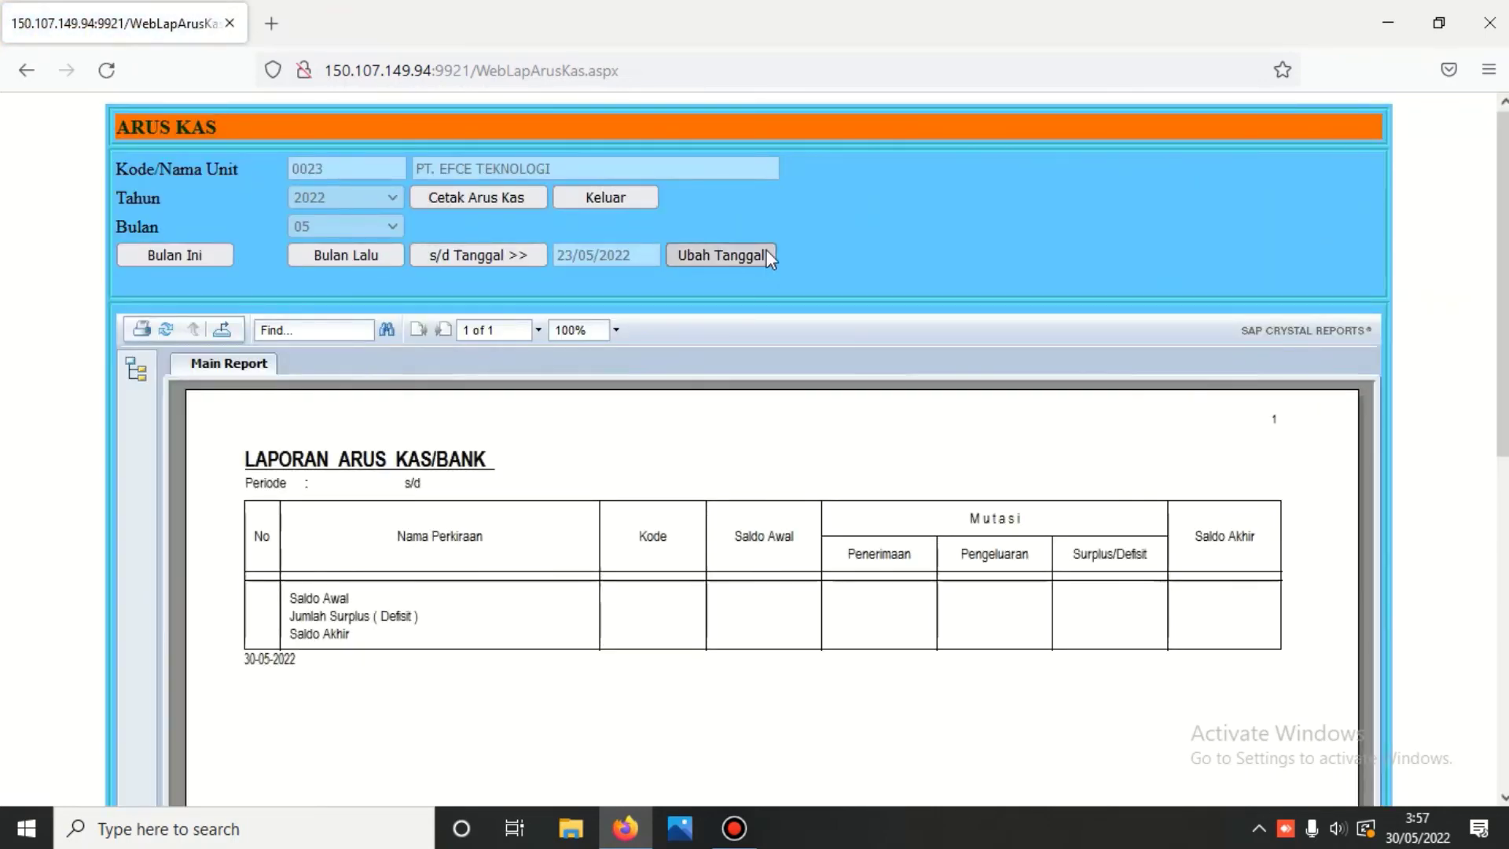
- Regenerate the cash flow report to 30 May 2022, review the 59.300.000,00 surplus, and exit
{"action": "left_click", "coordinate": [743, 255]}
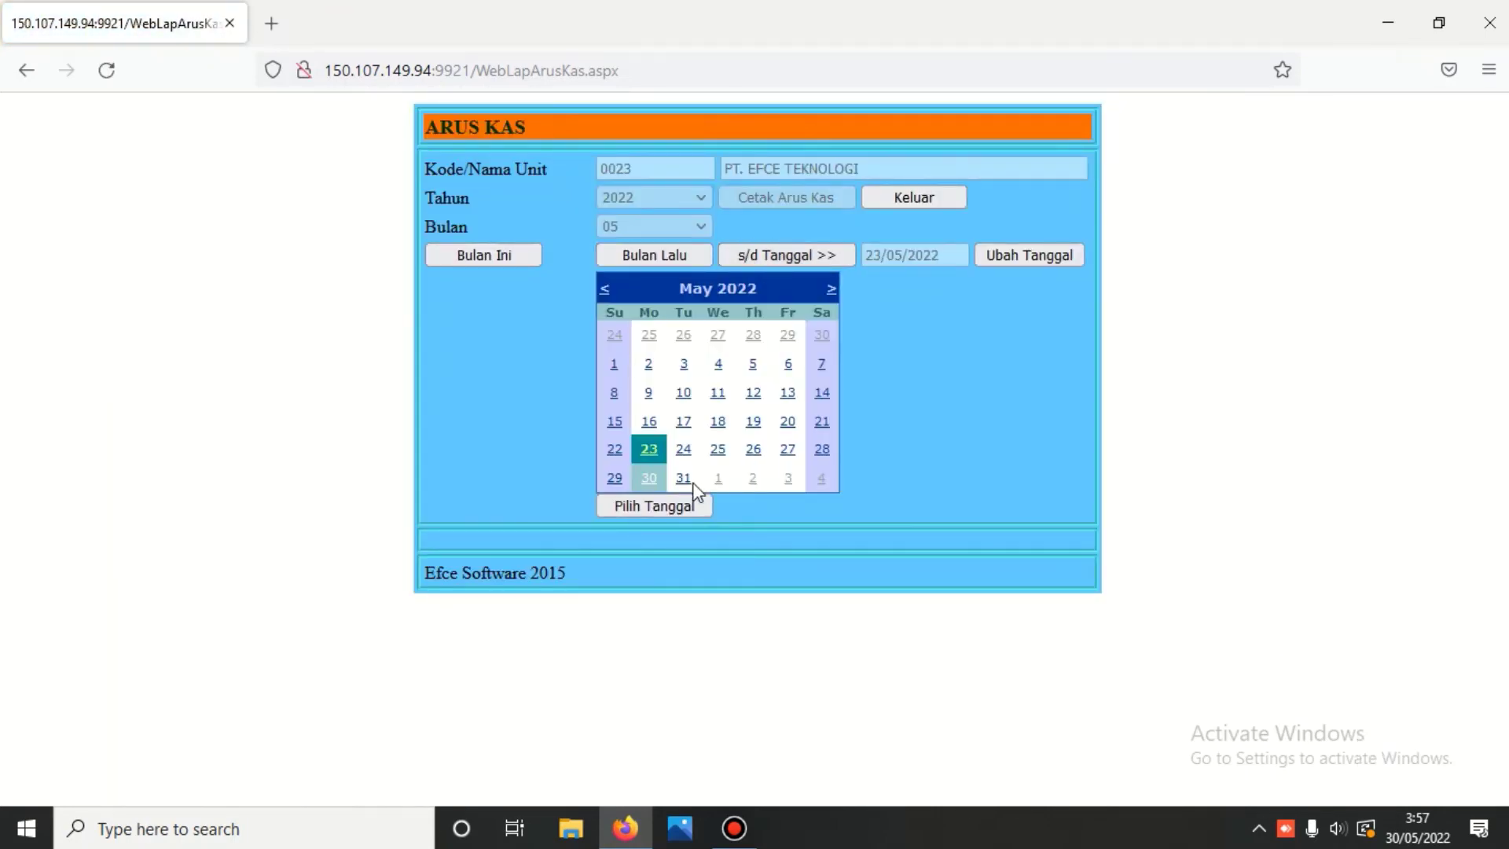
{"action": "left_click", "coordinate": [649, 479]}
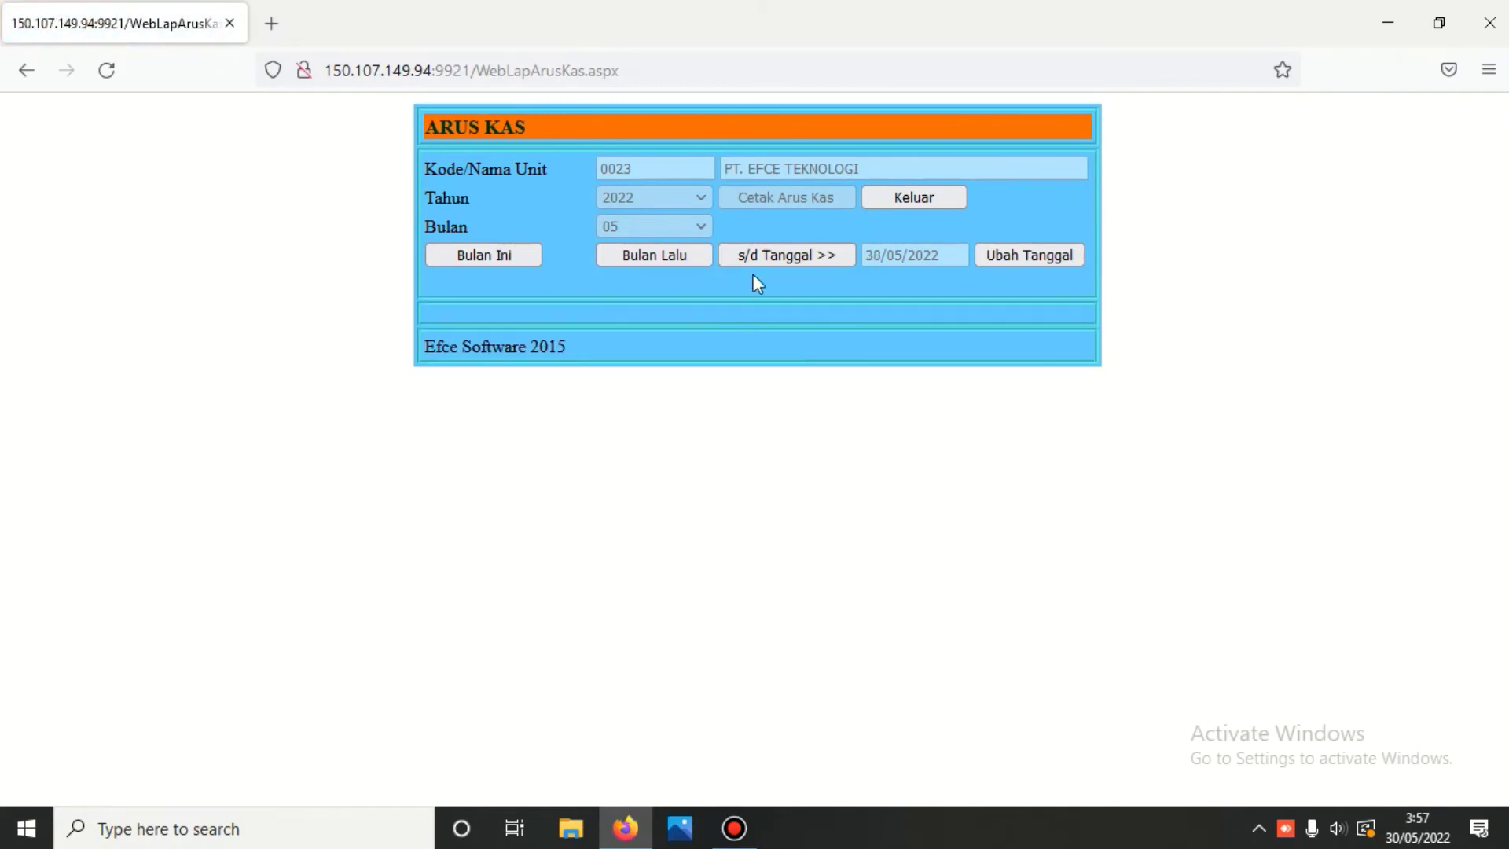
{"action": "left_click", "coordinate": [780, 196]}
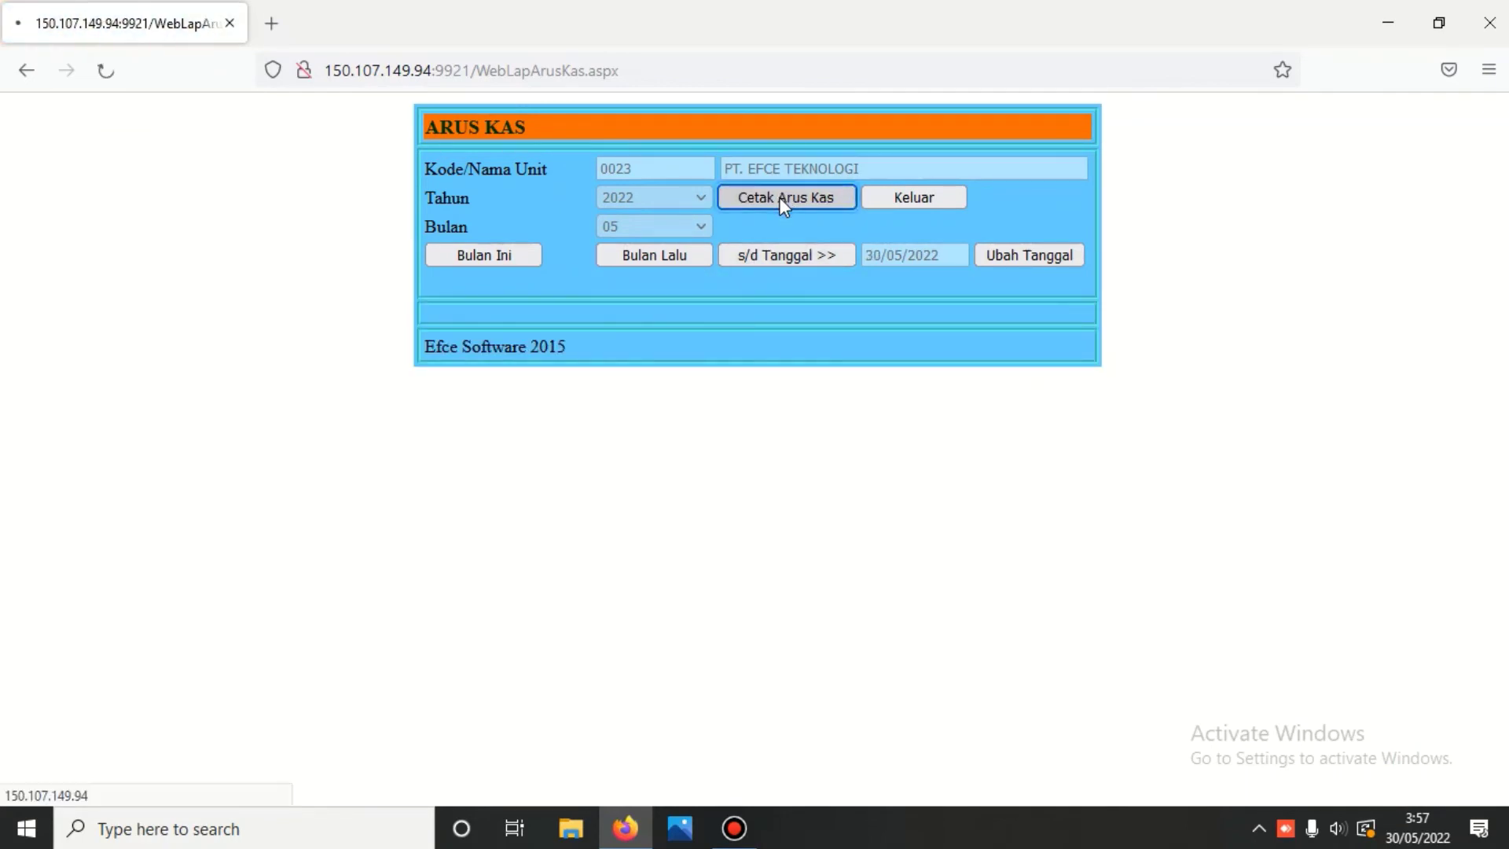
{"action": "scroll", "coordinate": [781, 208], "scroll_direction": "down", "scroll_amount": 3}
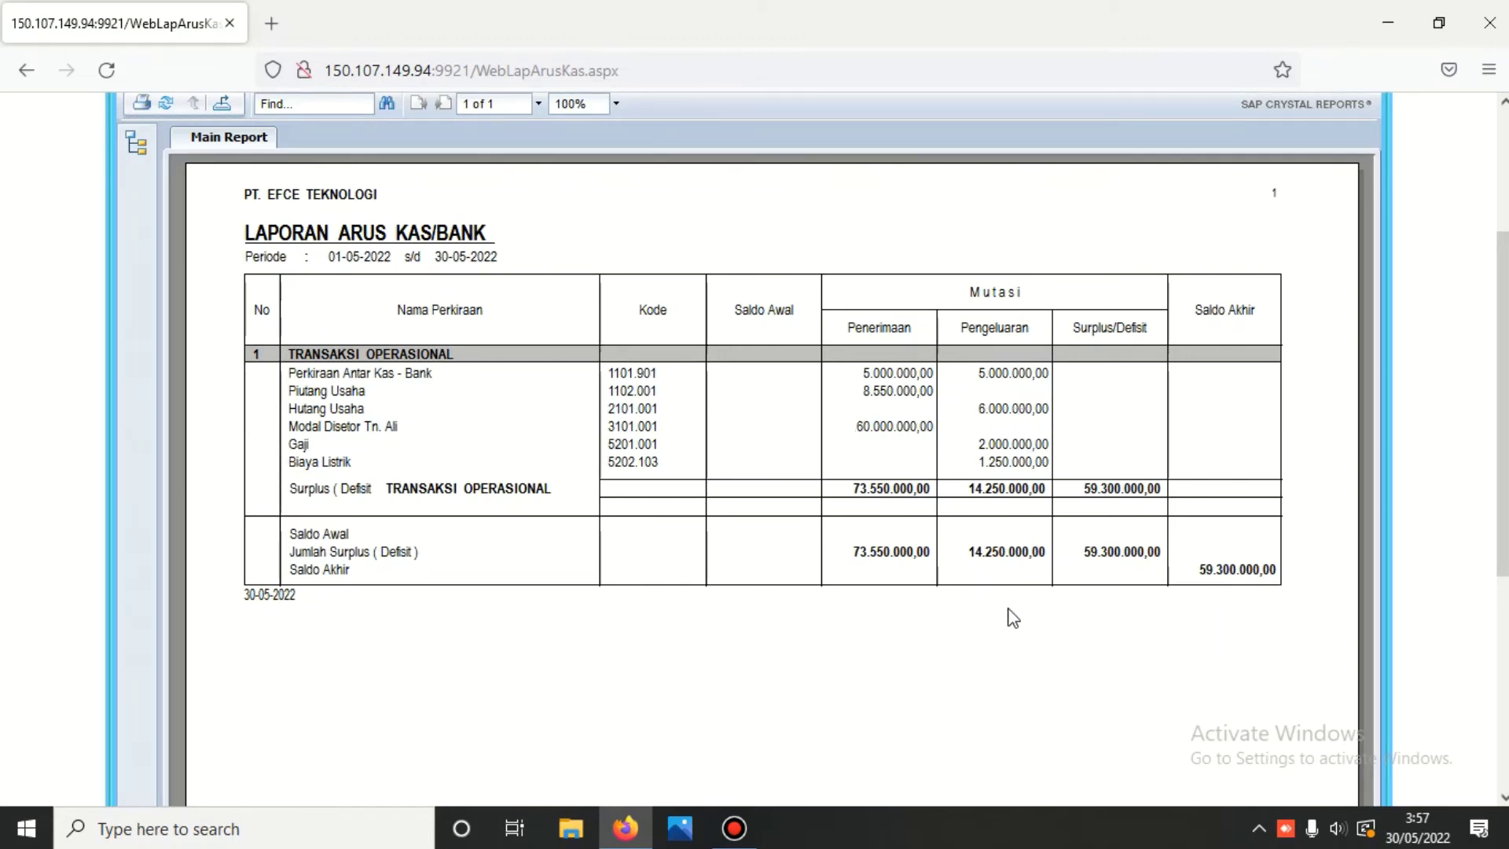
{"action": "scroll", "coordinate": [610, 440], "scroll_direction": "up", "scroll_amount": 3}
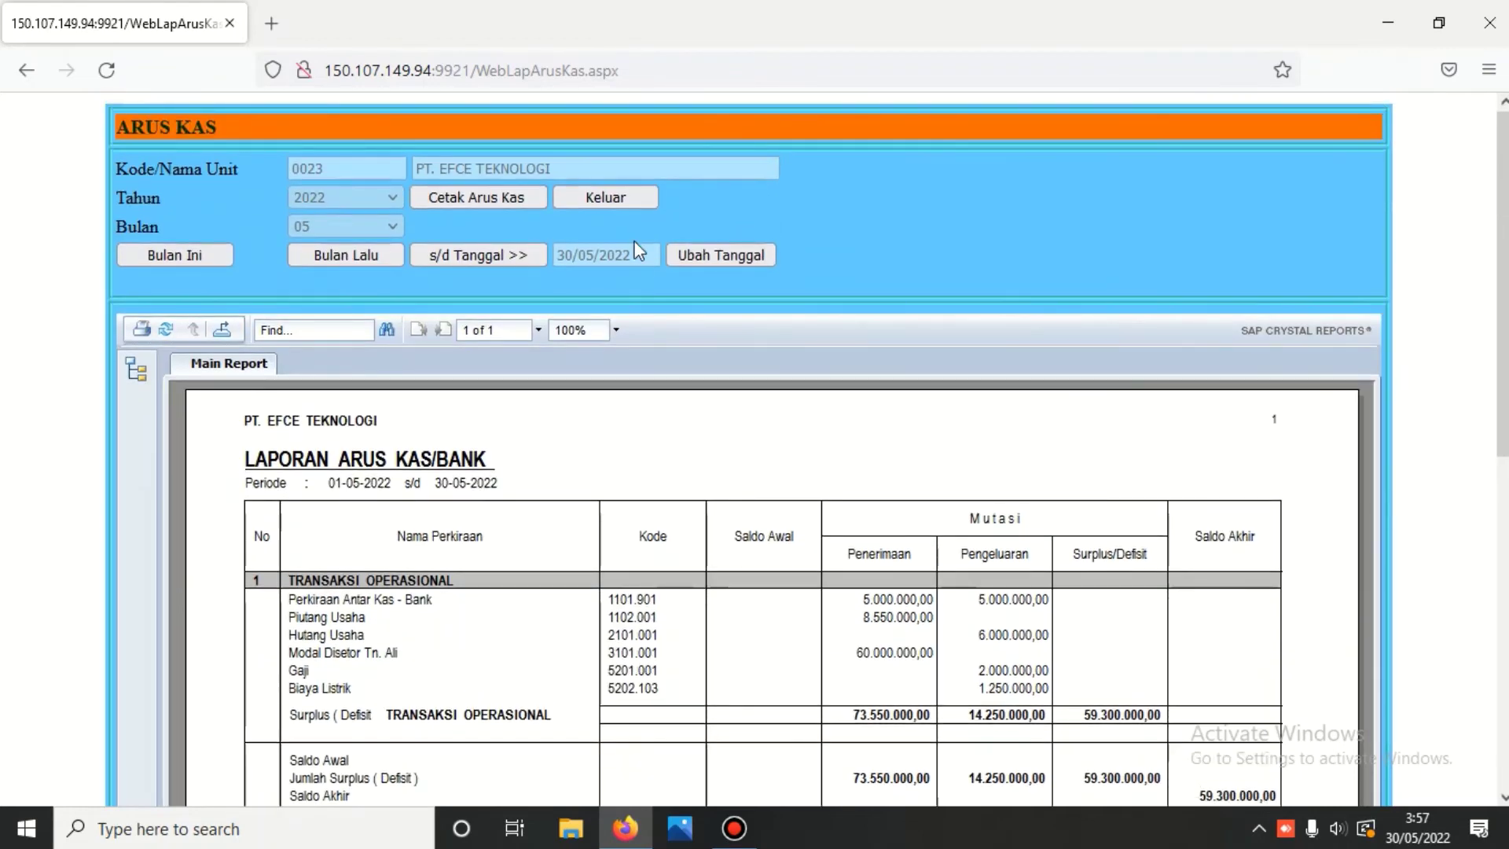
{"action": "left_click", "coordinate": [607, 197]}
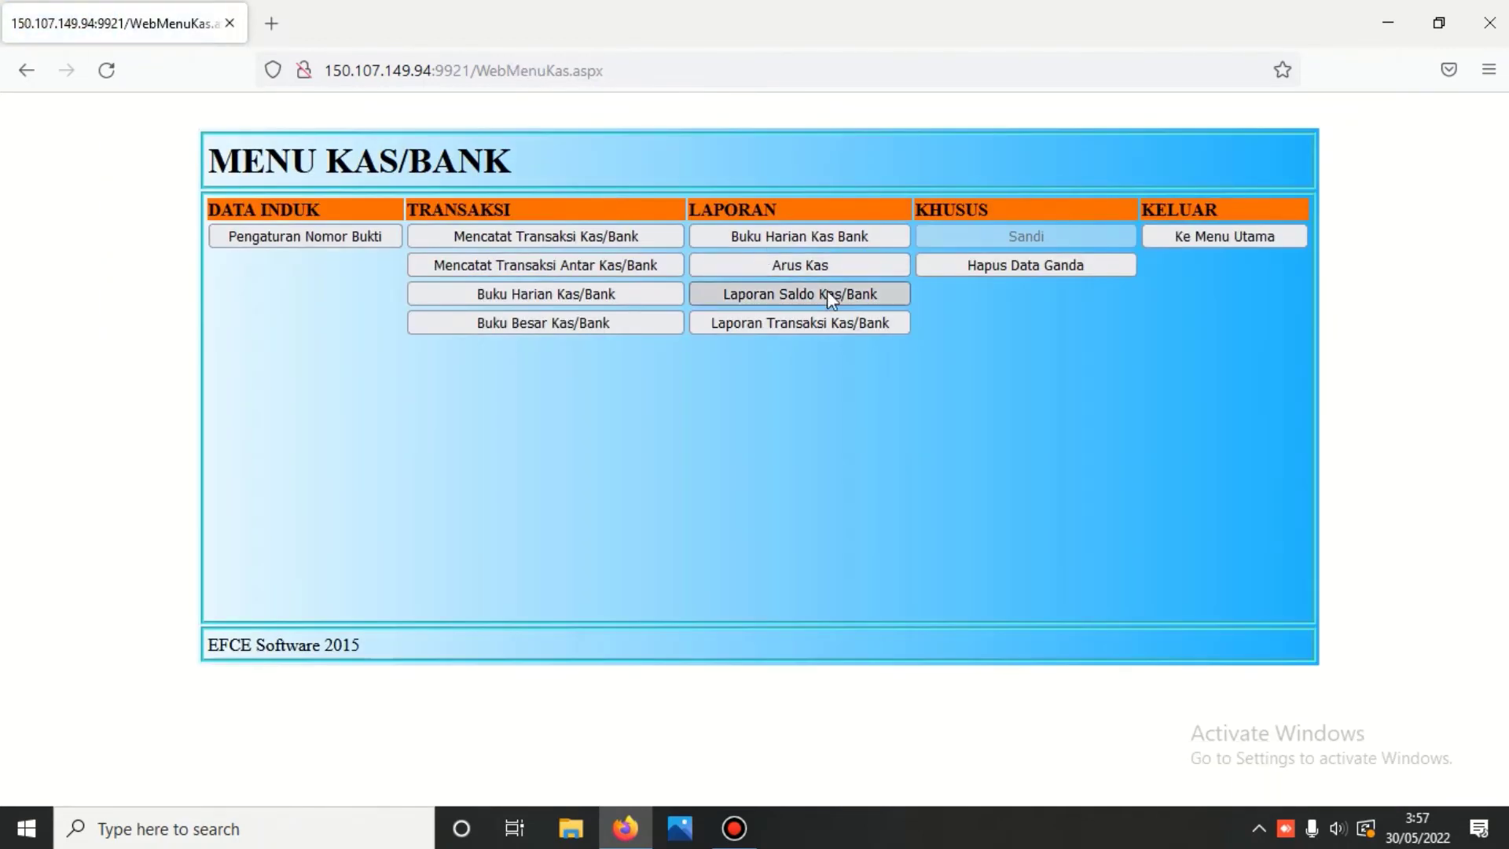
- Print the 01-05-2022 to 30-05-2022 Laporan Mutasi dan Saldo Kas/Bank, review the 59.300.000,00 total, and exit
{"action": "left_click", "coordinate": [816, 295]}
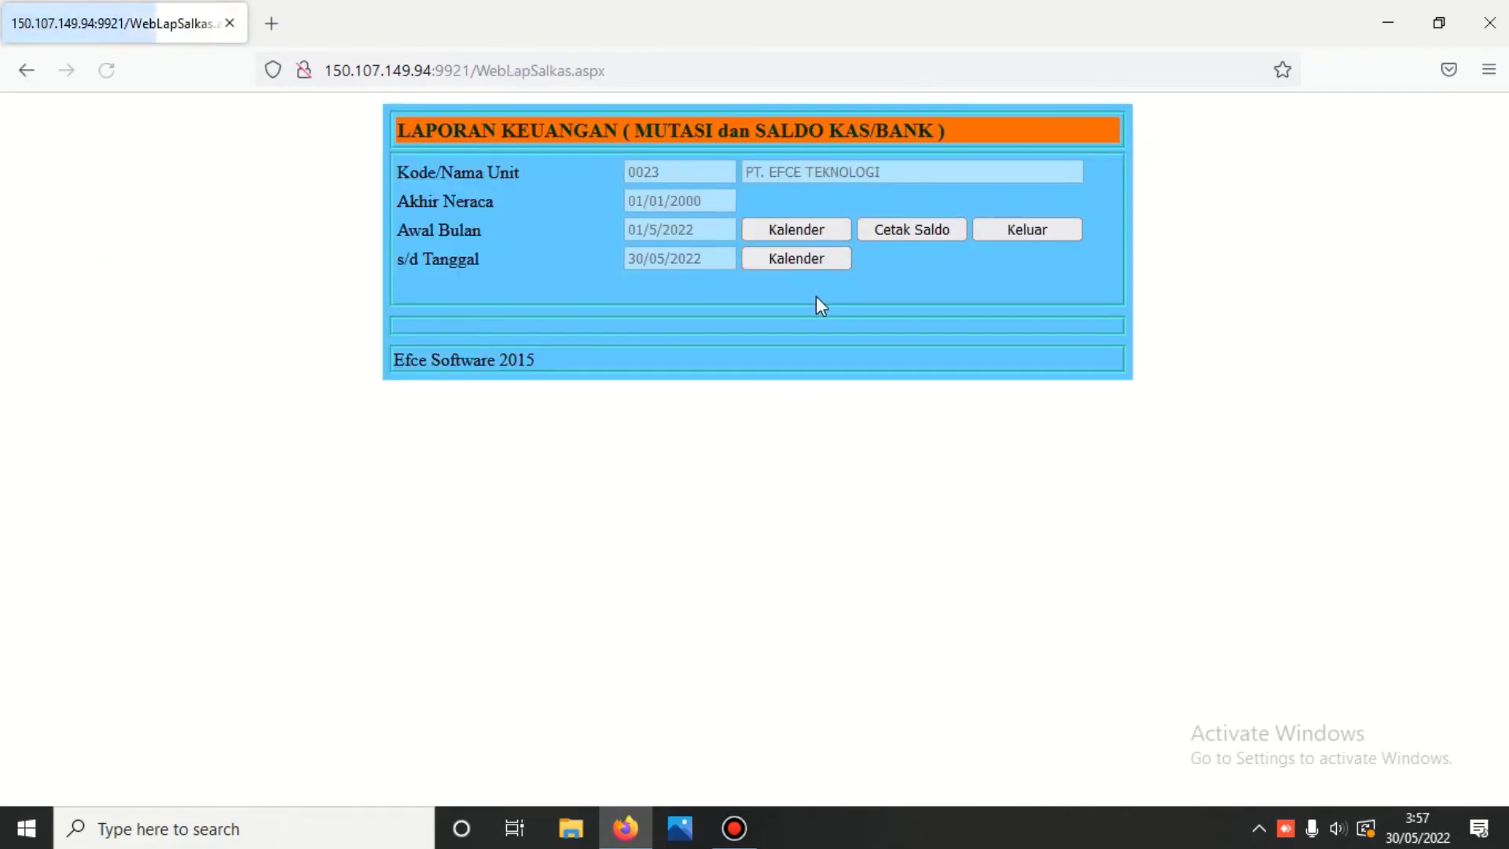
{"action": "left_click", "coordinate": [932, 230]}
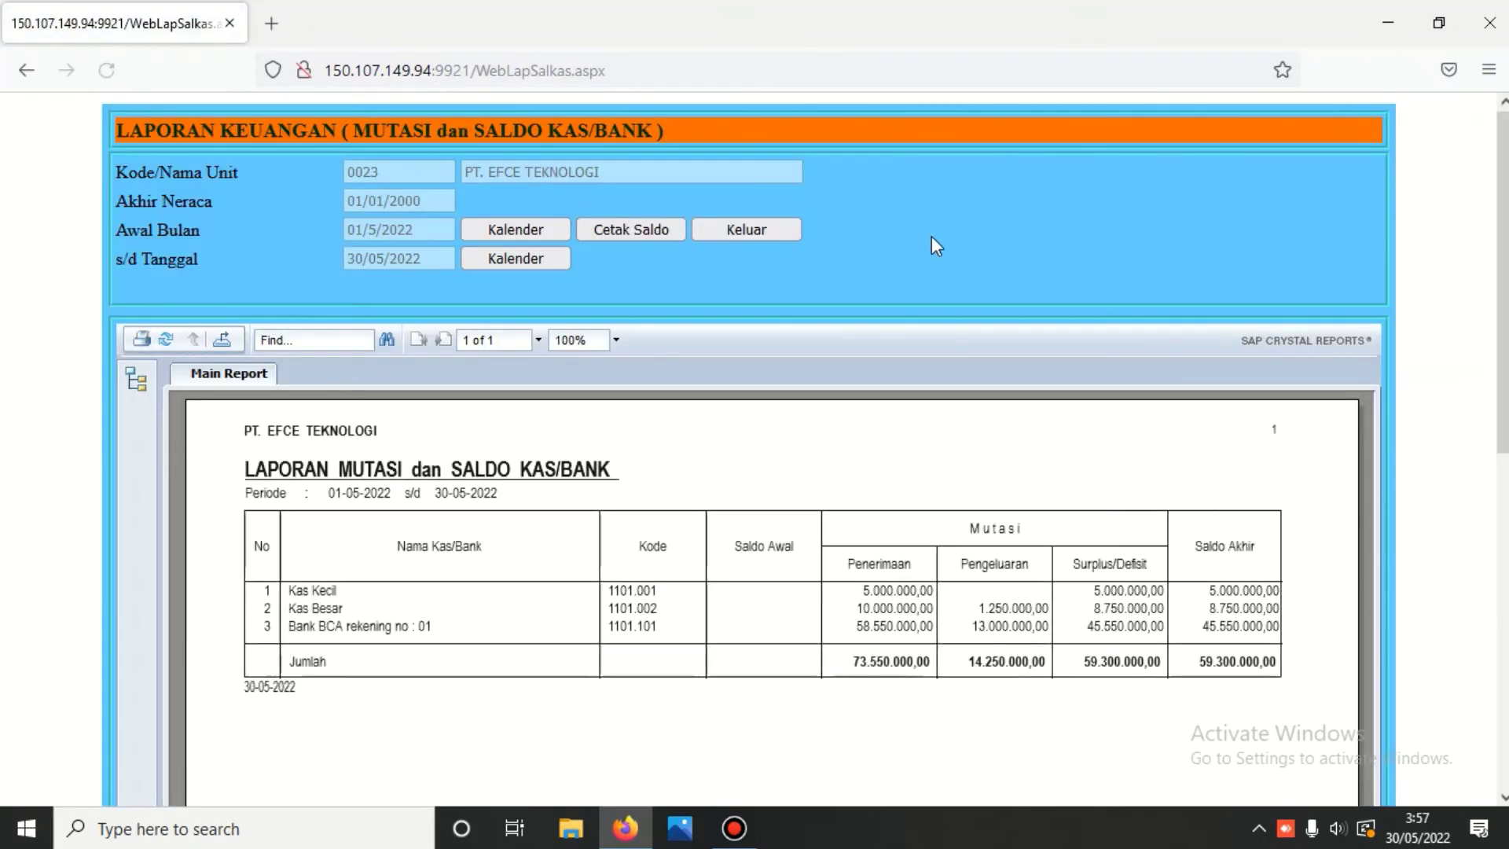
{"action": "scroll", "coordinate": [936, 242], "scroll_direction": "down", "scroll_amount": 3}
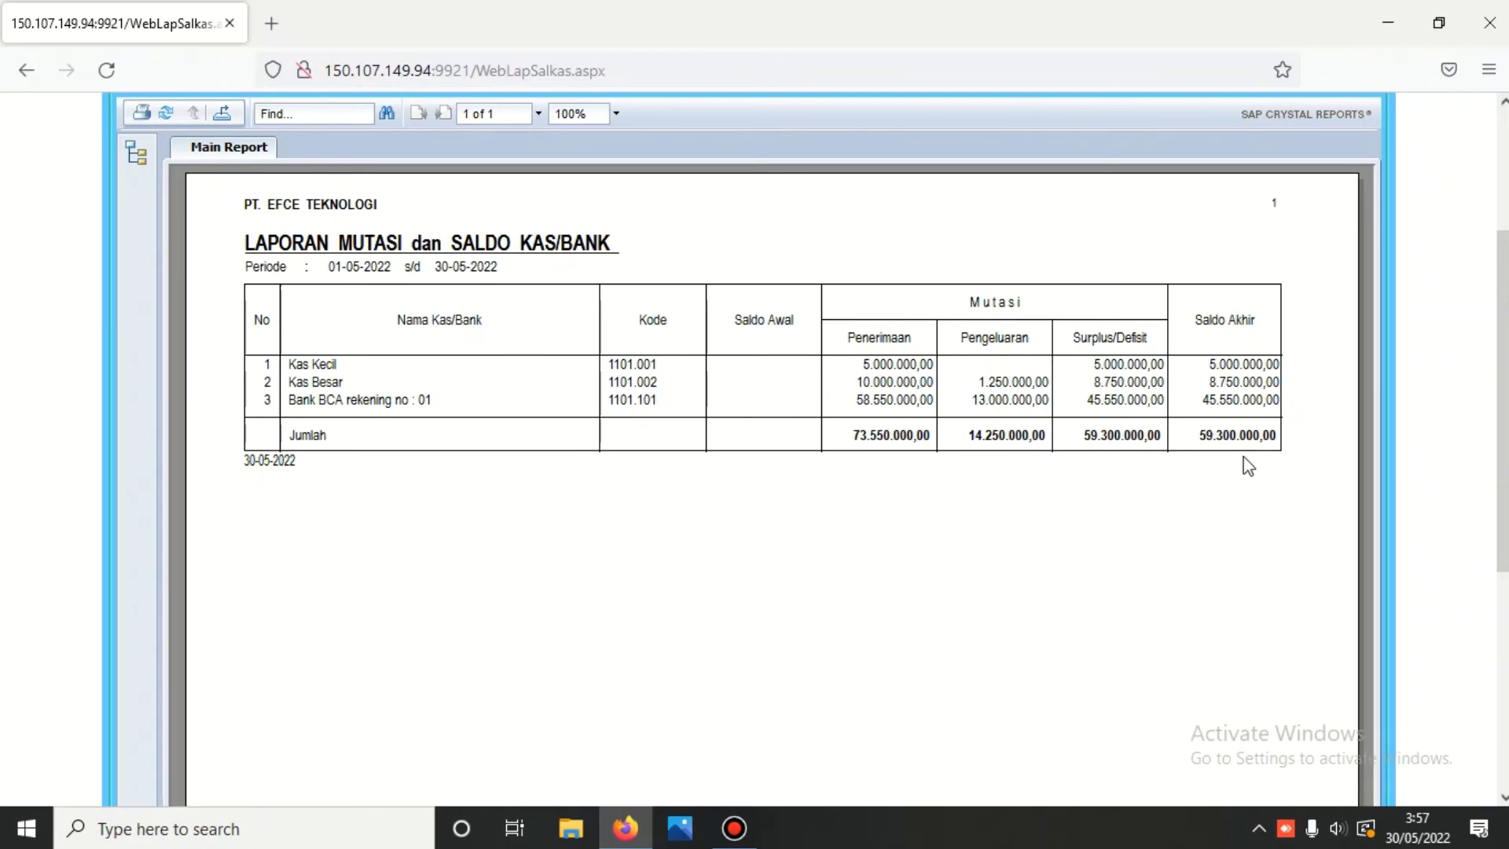
{"action": "scroll", "coordinate": [1248, 467], "scroll_direction": "up", "scroll_amount": 5}
{"action": "left_click", "coordinate": [723, 228]}
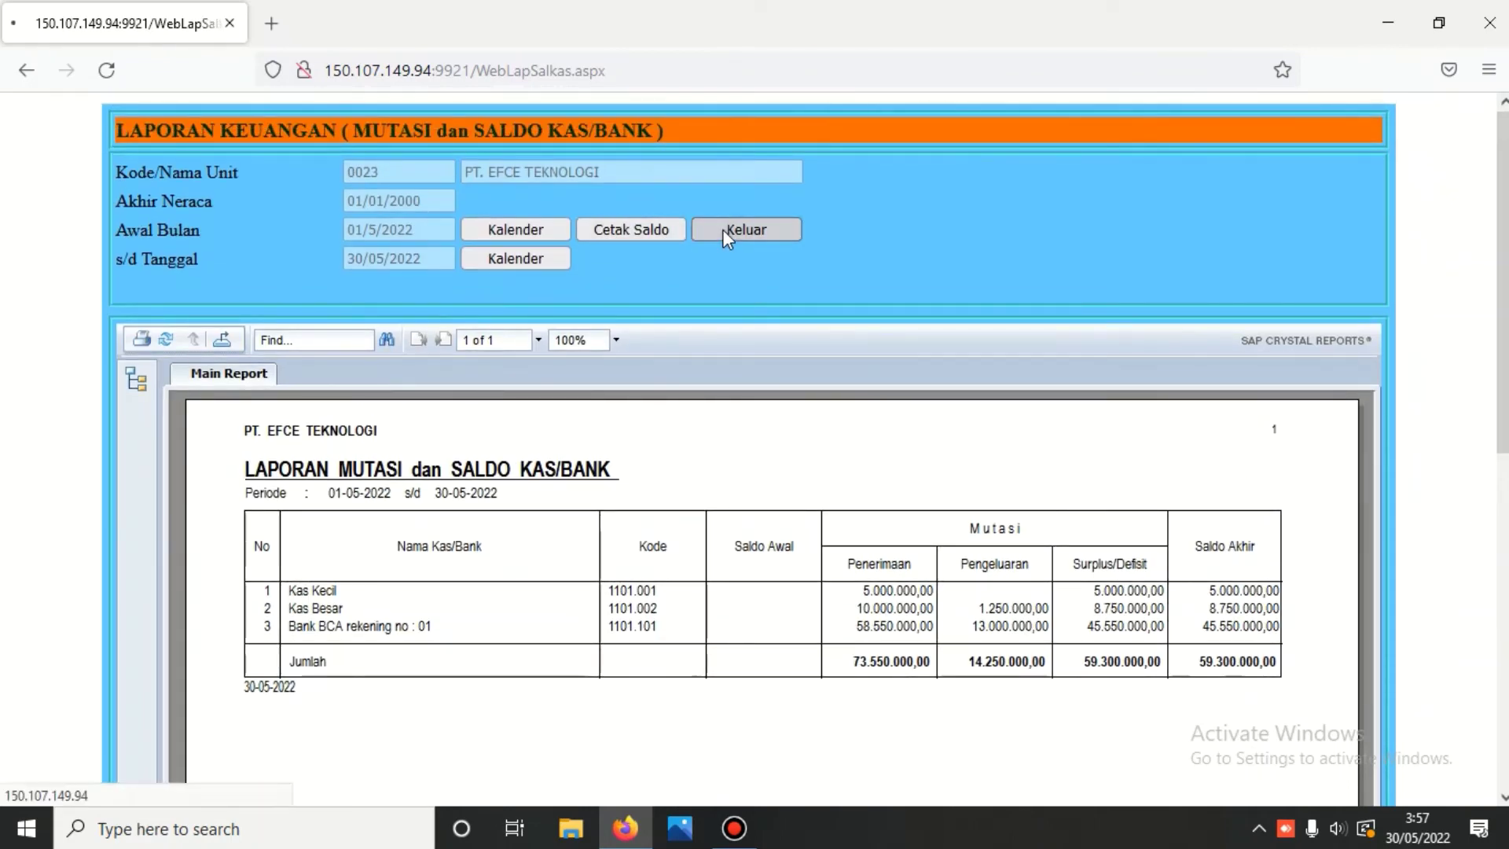
- Regenerate and review the May 2022 Arus Kas report, then return to MENU KAS/BANK
{"action": "left_click", "coordinate": [783, 267]}
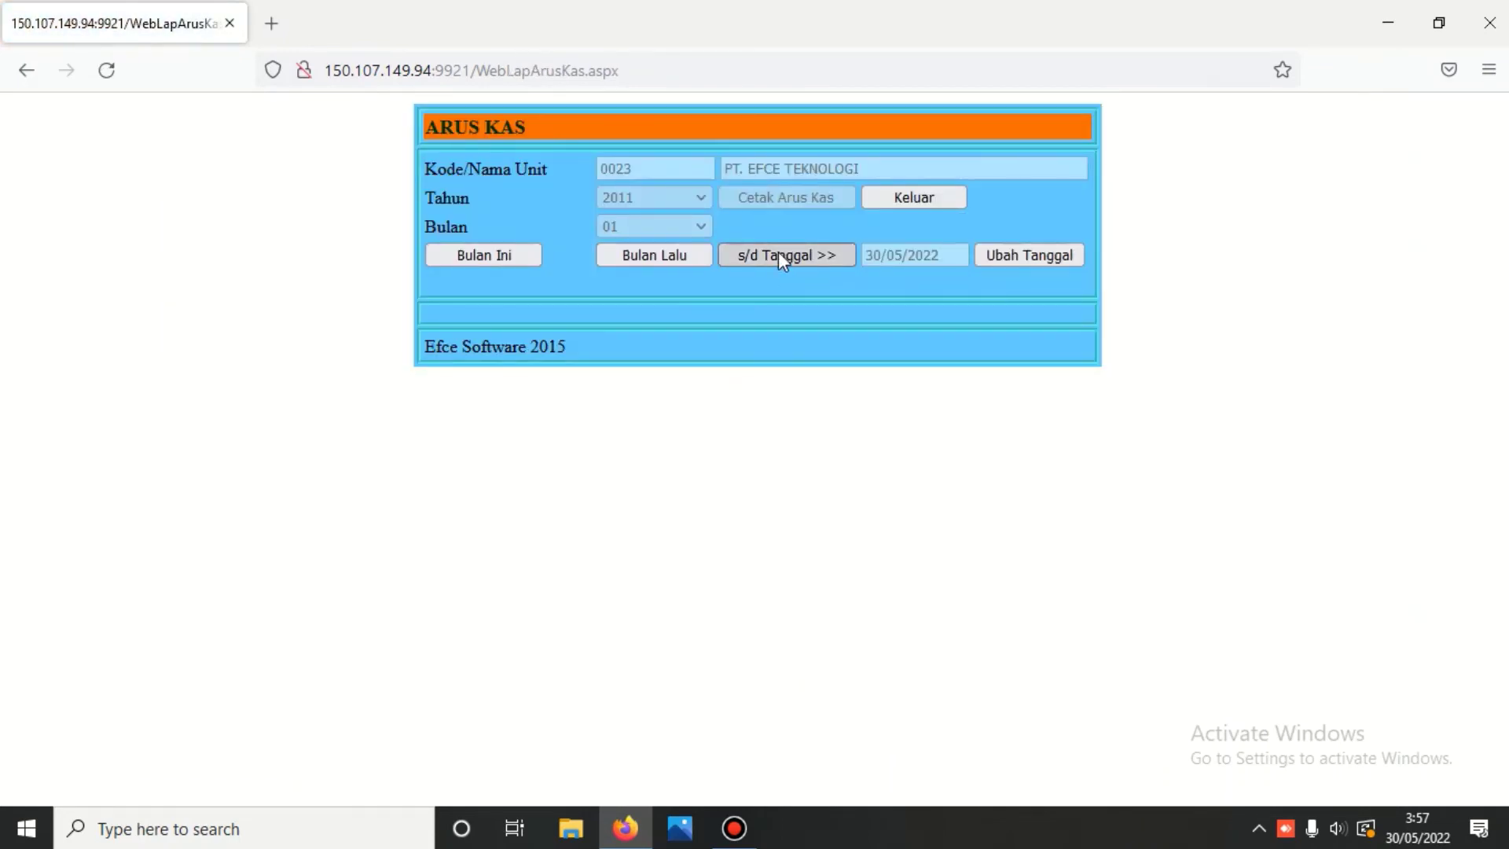
{"action": "left_click", "coordinate": [775, 198]}
{"action": "scroll", "coordinate": [776, 203], "scroll_direction": "down", "scroll_amount": 3}
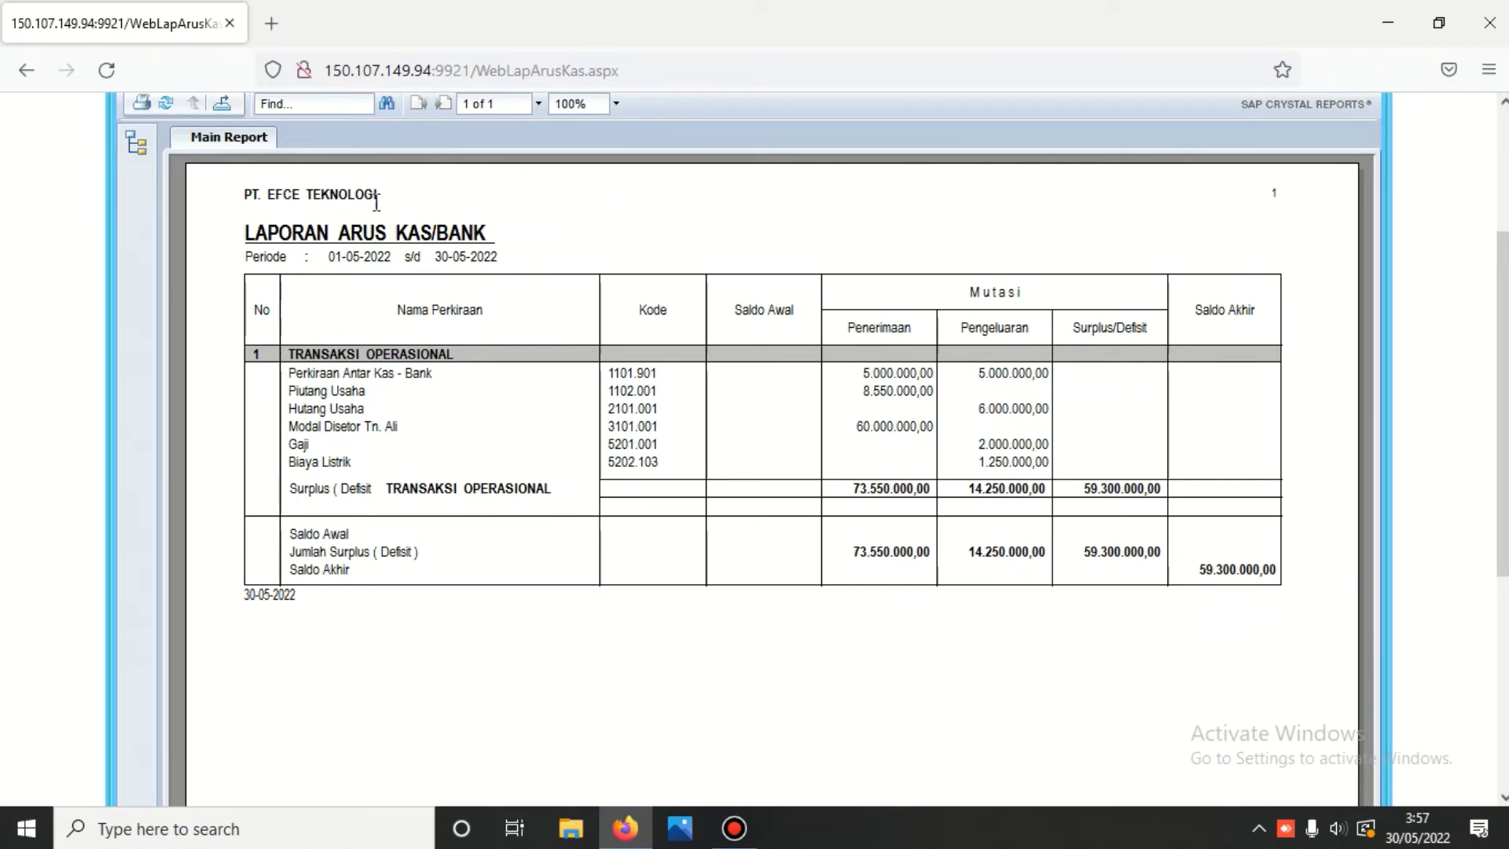
{"action": "scroll", "coordinate": [694, 181], "scroll_direction": "up", "scroll_amount": 3}
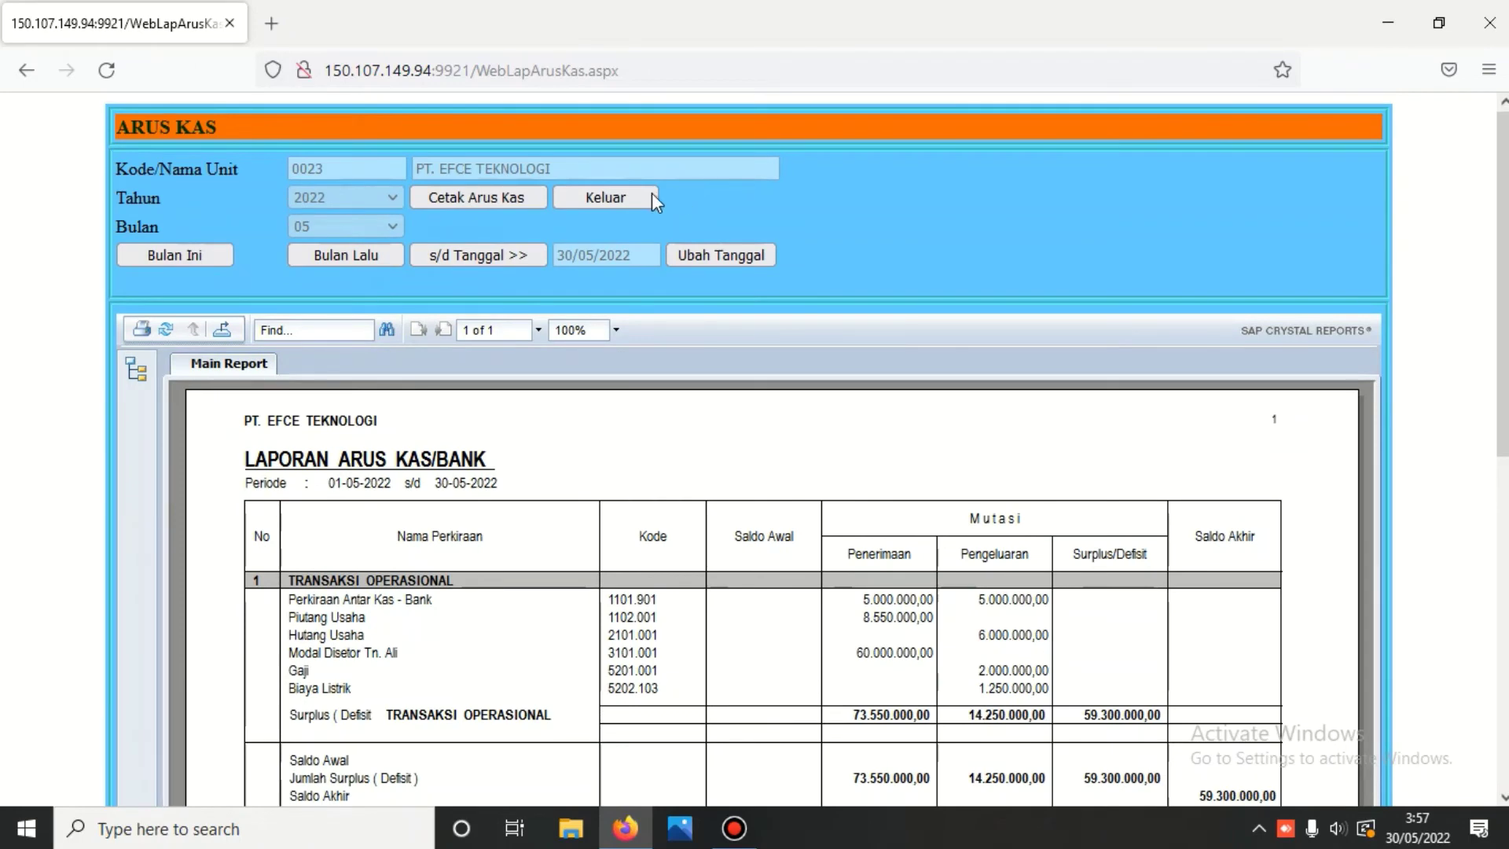
{"action": "left_click", "coordinate": [606, 196]}
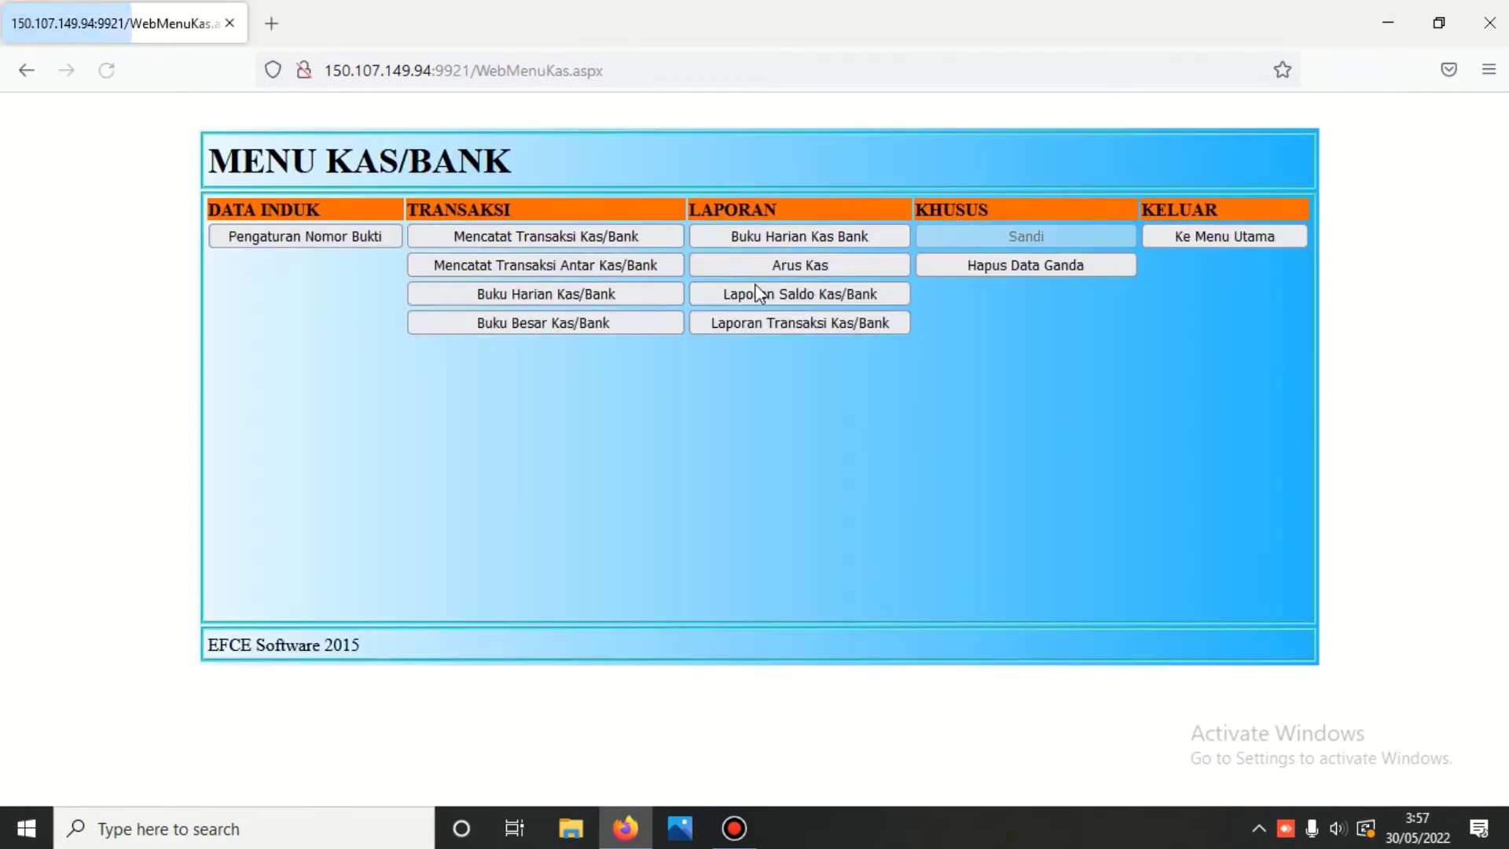
- Regenerate and review the Laporan Saldo Kas/Bank mutation and balance report, then exit
{"action": "left_click", "coordinate": [771, 294]}
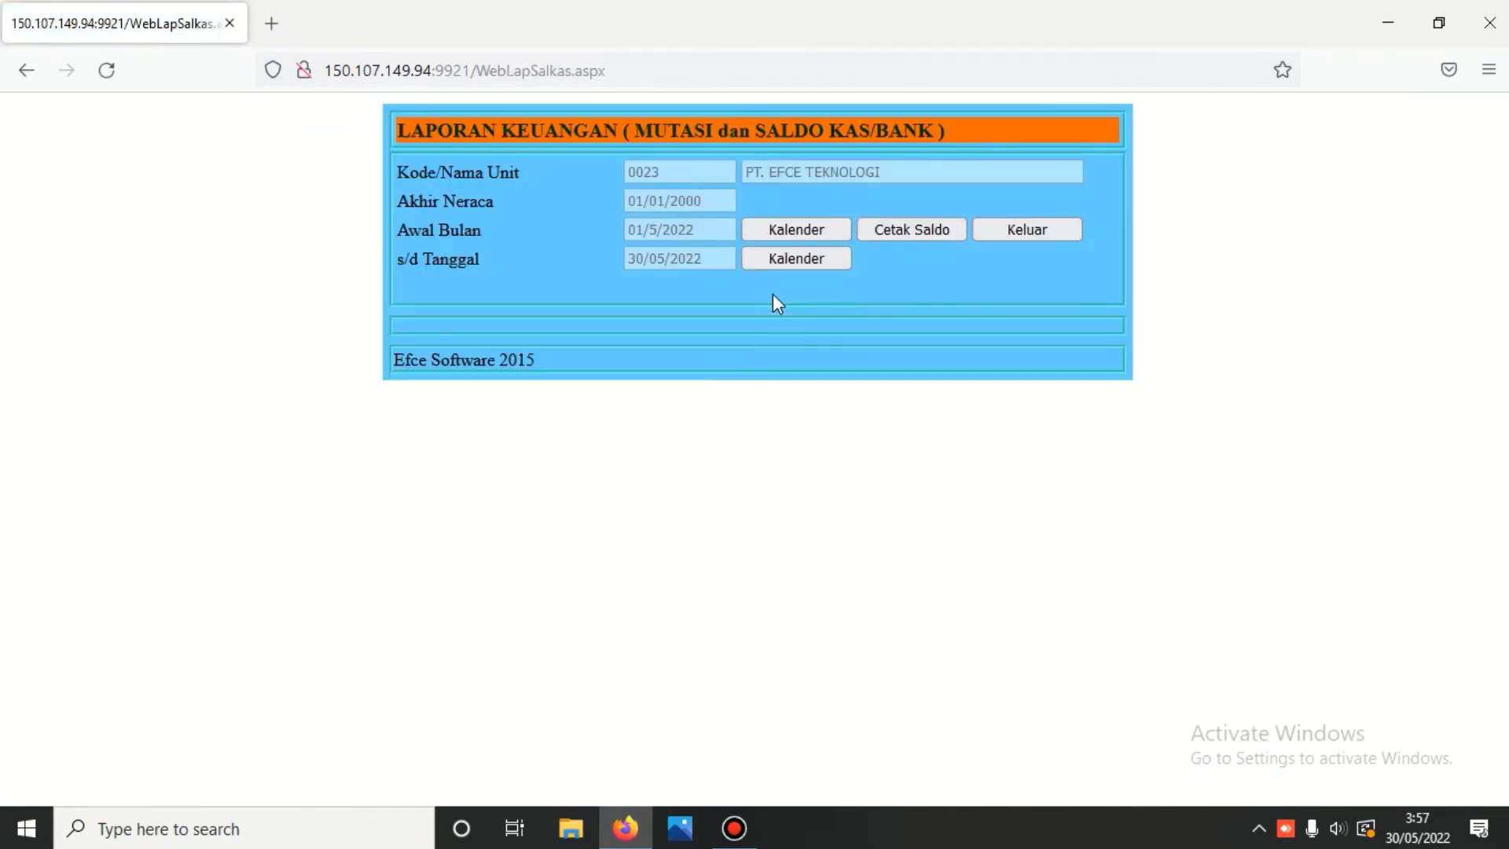
{"action": "left_click", "coordinate": [896, 230]}
{"action": "scroll", "coordinate": [894, 231], "scroll_direction": "down", "scroll_amount": 2}
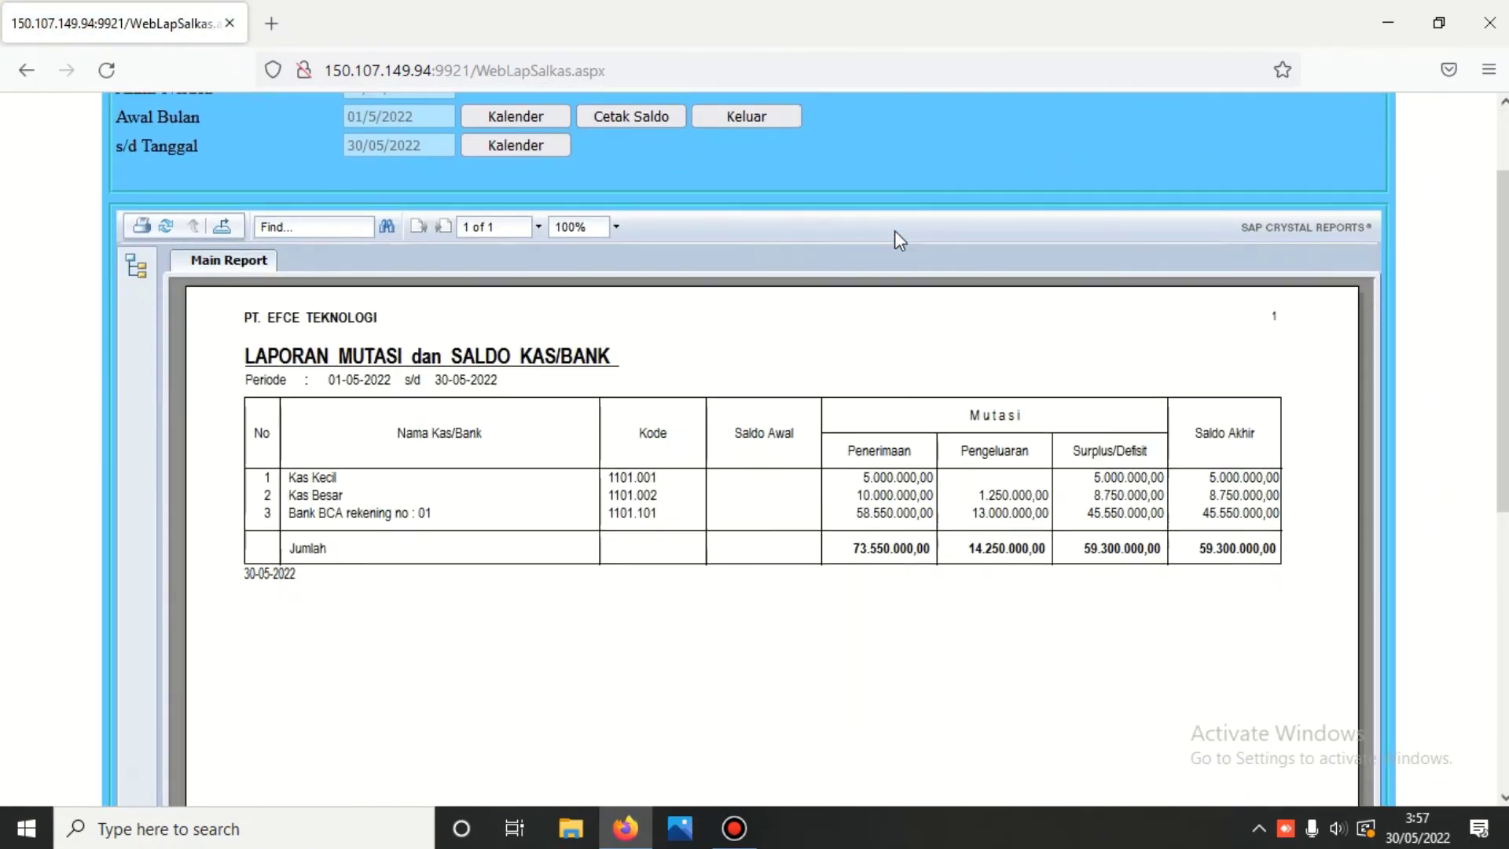
{"action": "scroll", "coordinate": [851, 267], "scroll_direction": "up", "scroll_amount": 2}
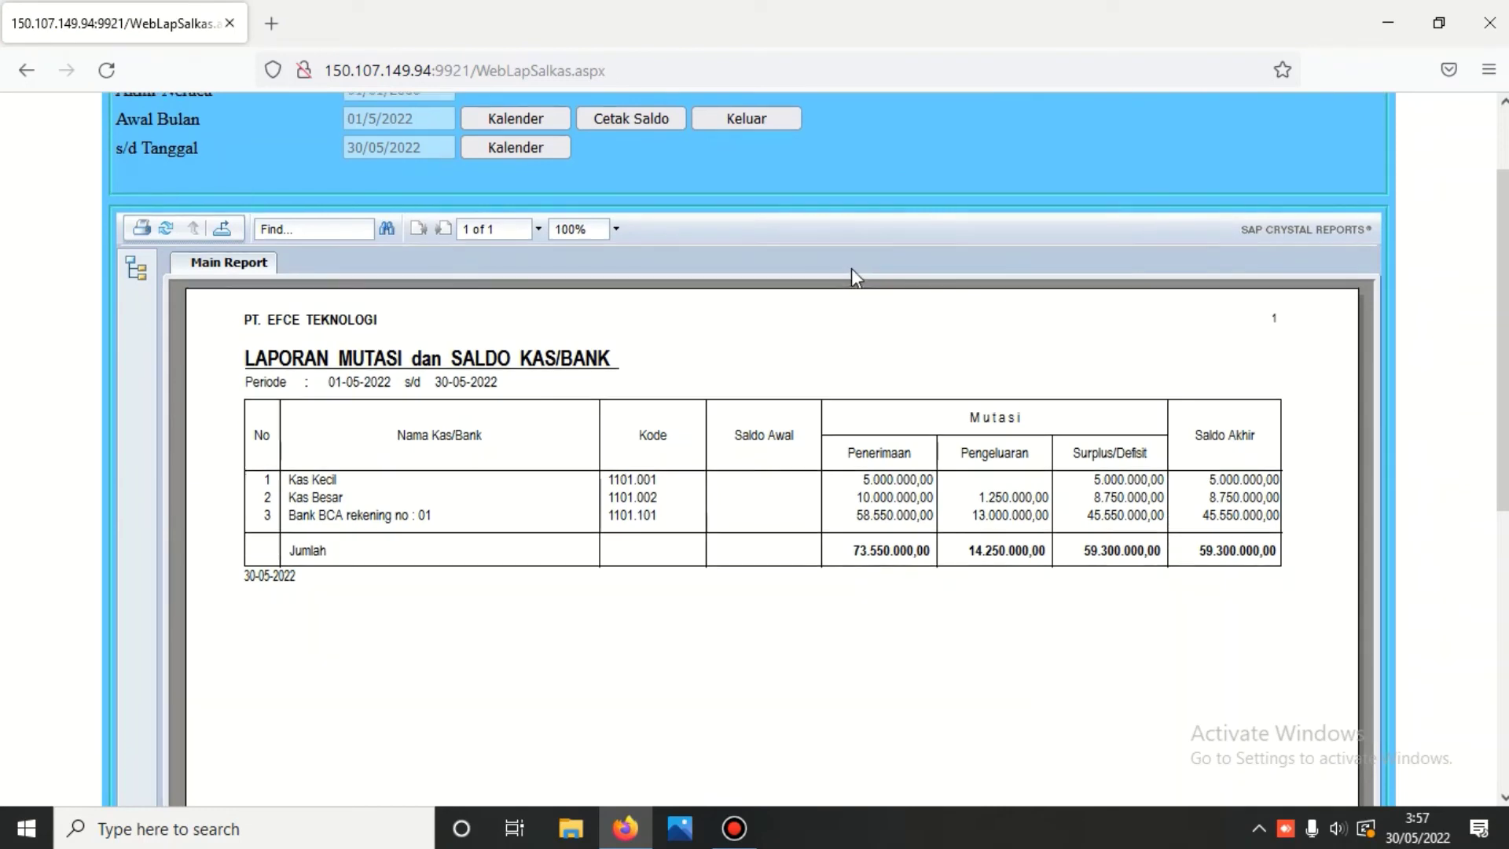
{"action": "left_click", "coordinate": [756, 232]}
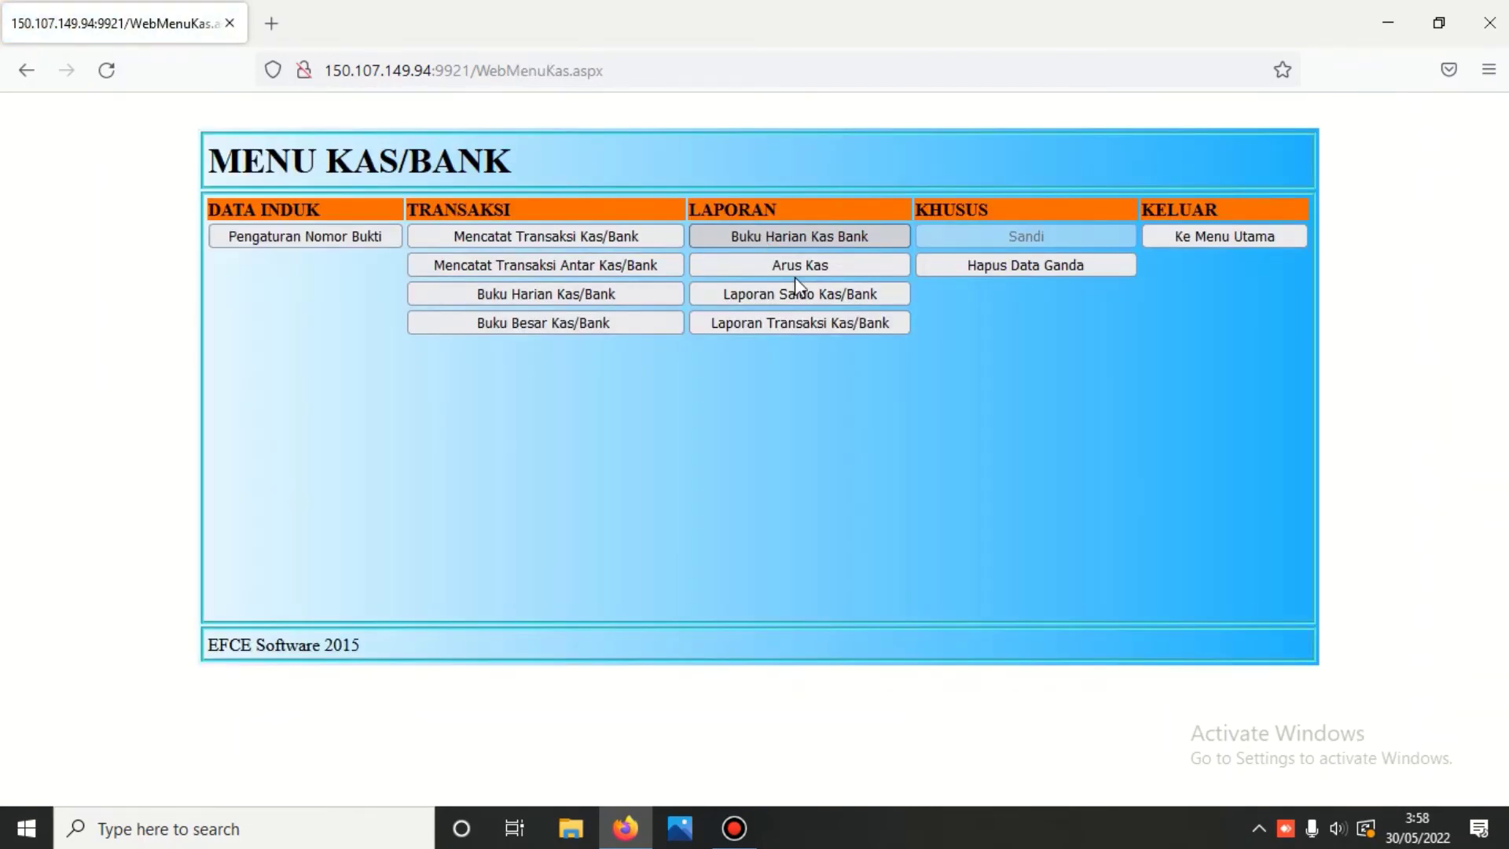
- Print the May 2022 receipts report for Bank BCA account 1101.101
{"action": "left_click", "coordinate": [809, 327]}
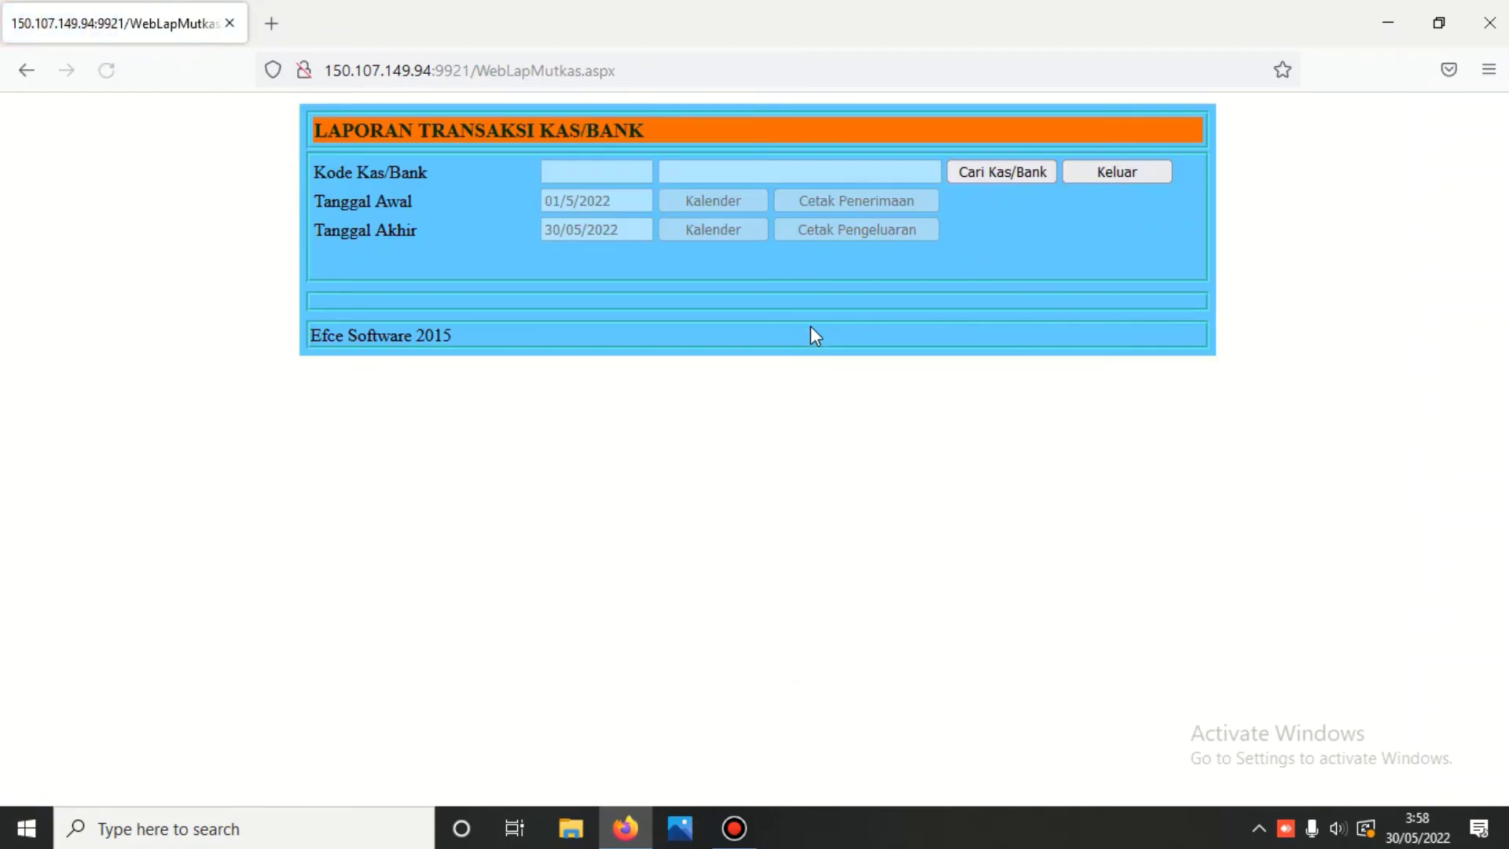
{"action": "left_click", "coordinate": [996, 171]}
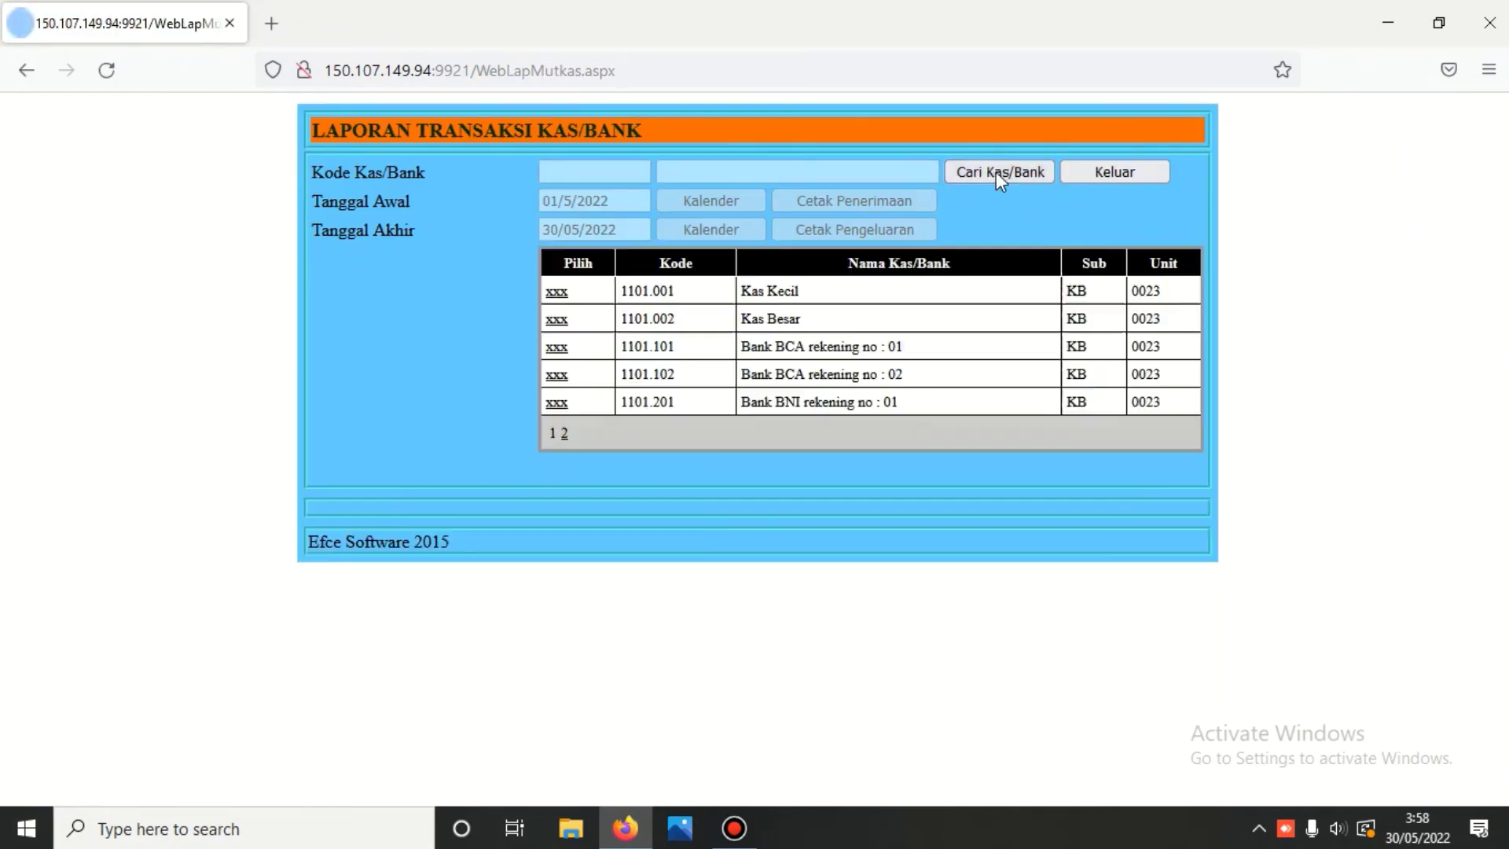
{"action": "left_click", "coordinate": [557, 351]}
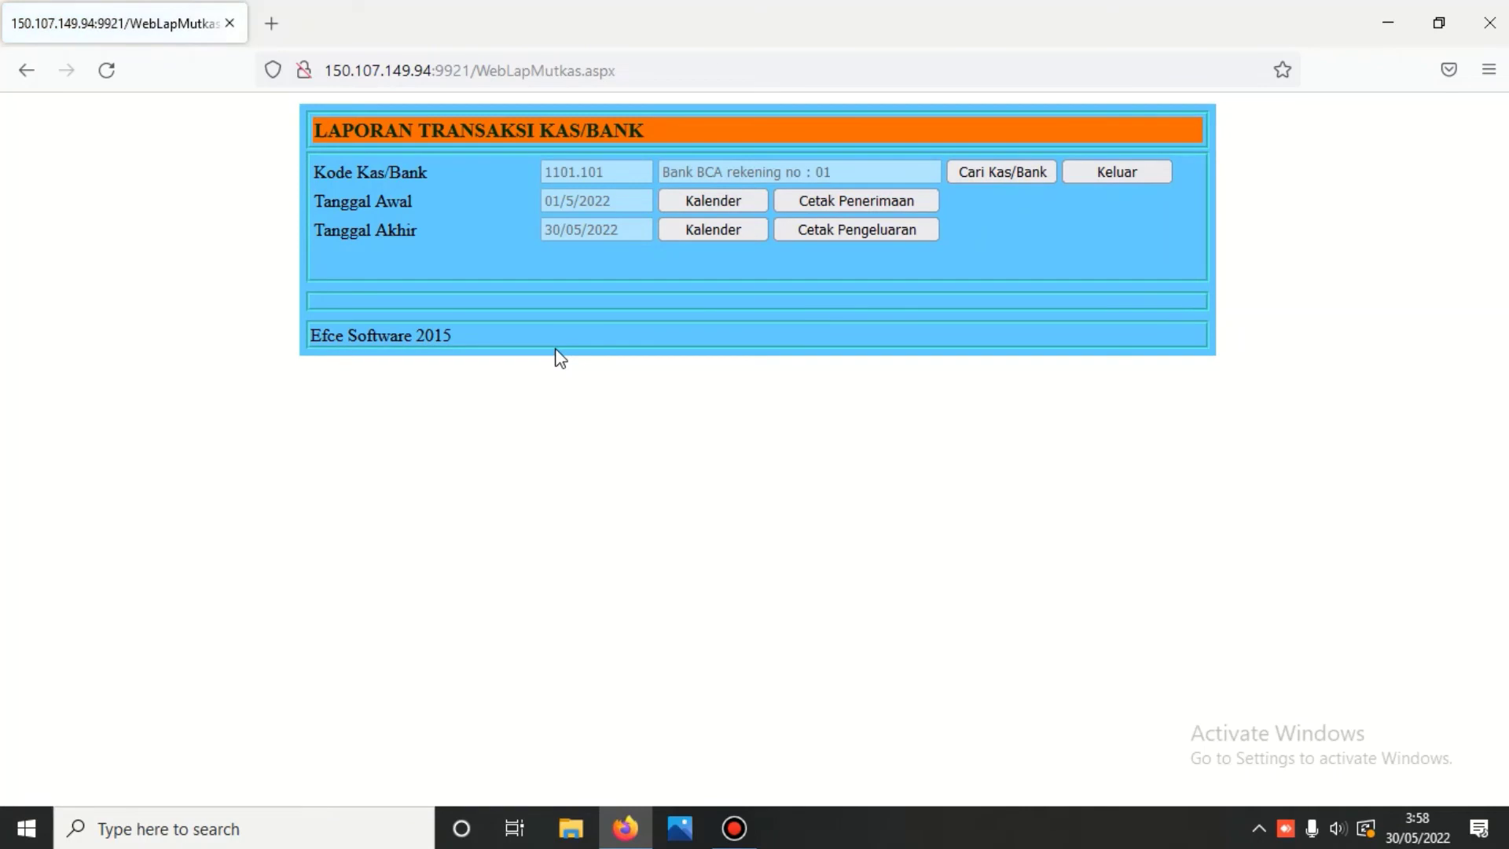
{"action": "left_click", "coordinate": [874, 200]}
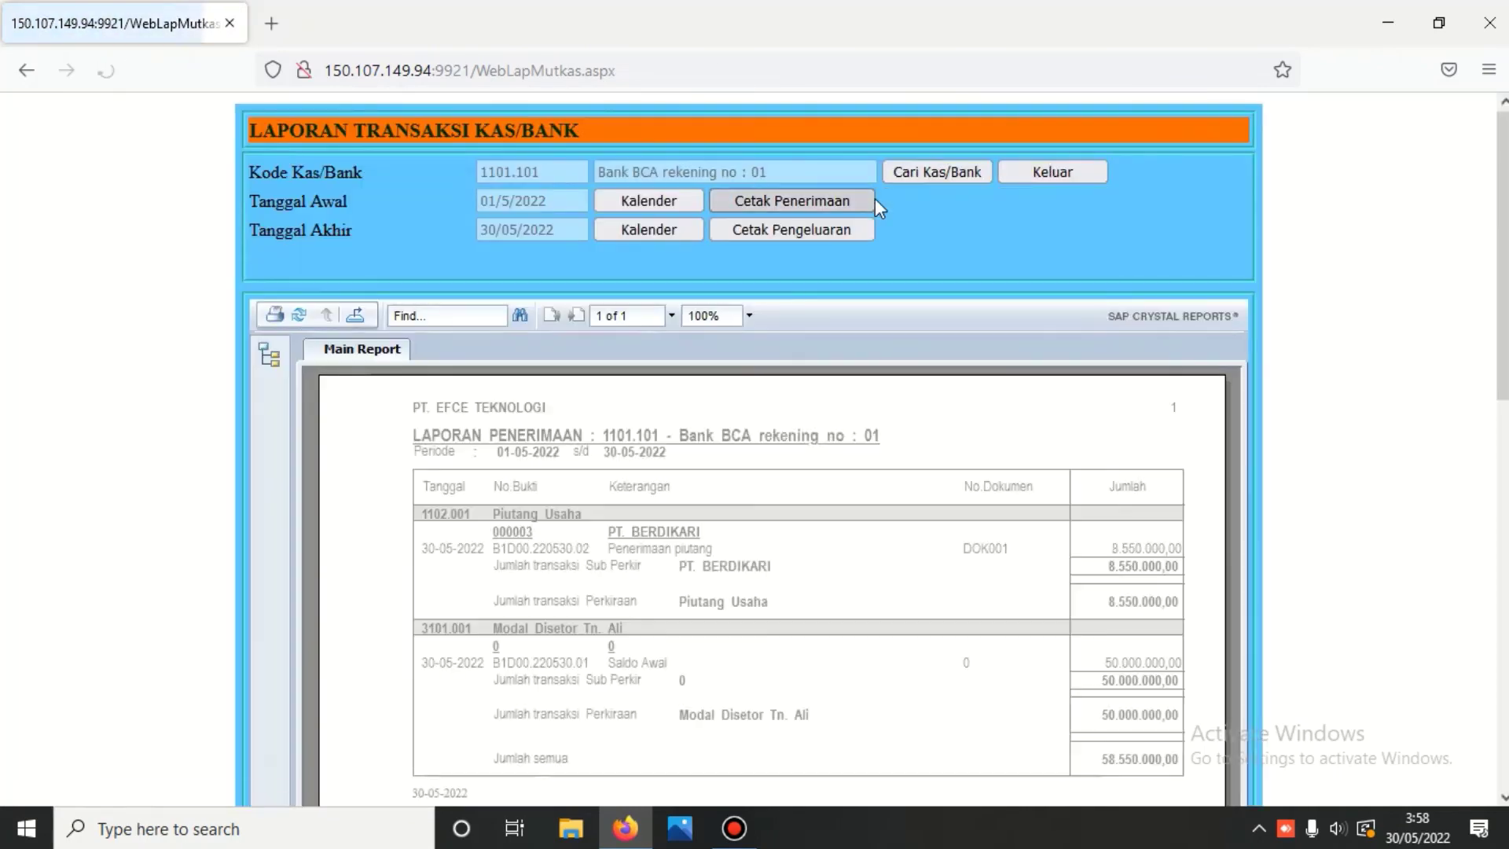
{"action": "scroll", "coordinate": [874, 200], "scroll_direction": "down", "scroll_amount": 2}
{"action": "scroll", "coordinate": [875, 199], "scroll_direction": "down", "scroll_amount": 1}
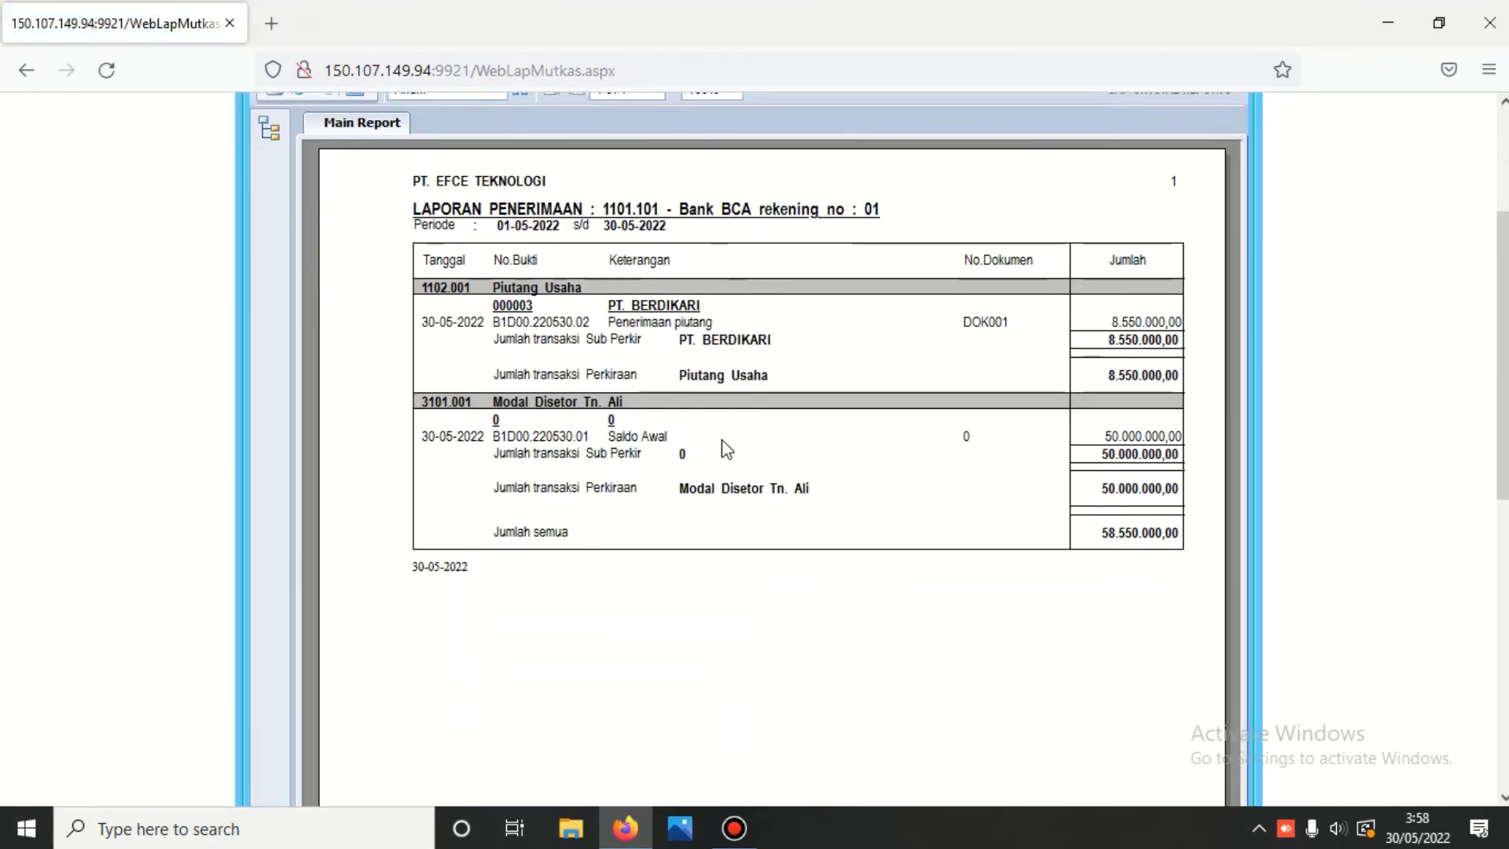
{"action": "scroll", "coordinate": [726, 449], "scroll_direction": "up", "scroll_amount": 3}
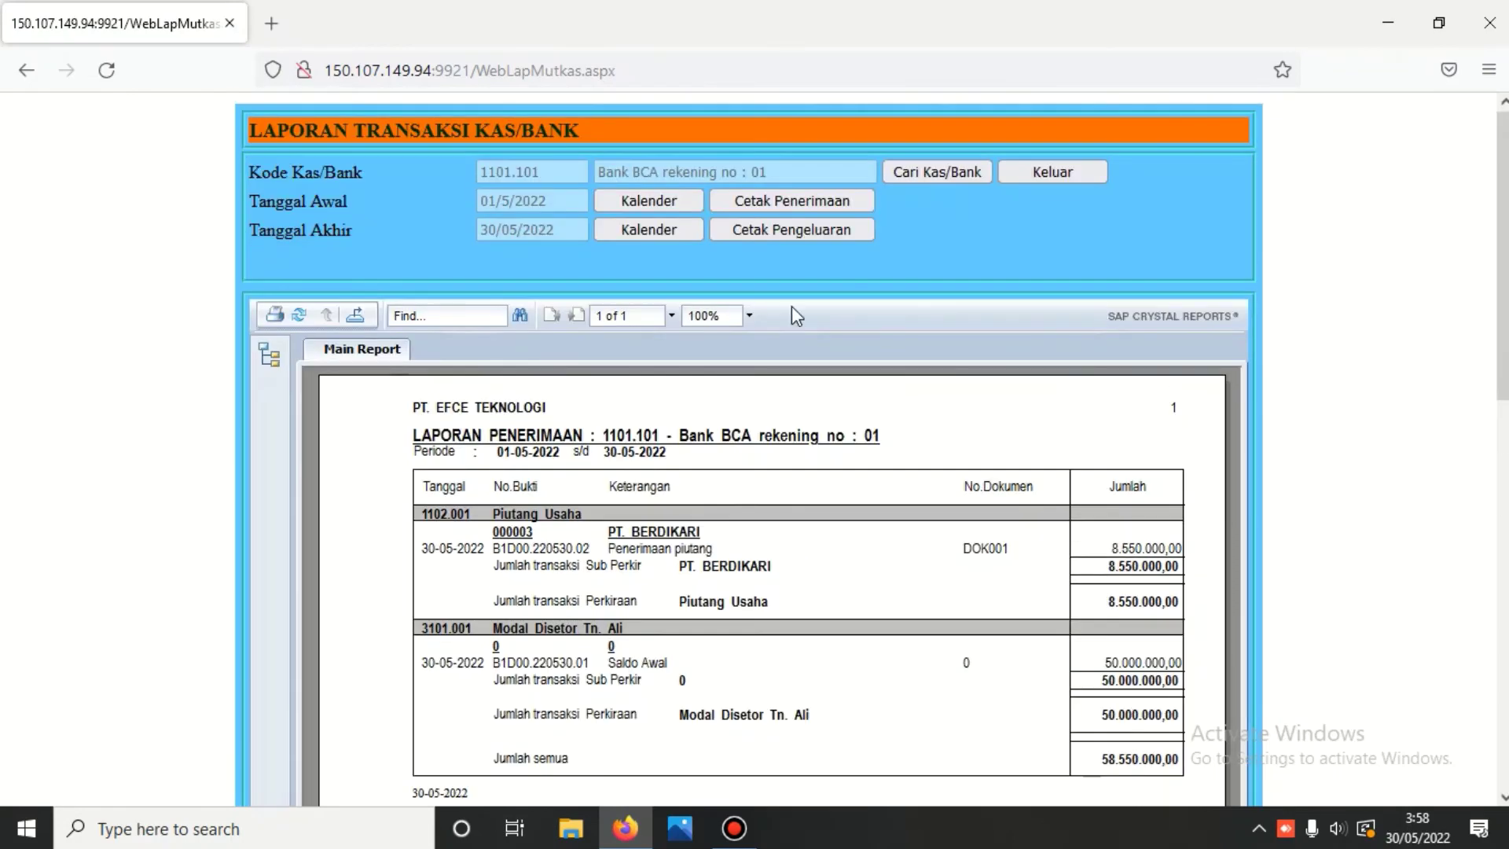
- Print the payments report for the same account and return to MENU KAS/BANK
{"action": "left_click", "coordinate": [798, 228]}
{"action": "scroll", "coordinate": [800, 235], "scroll_direction": "down", "scroll_amount": 3}
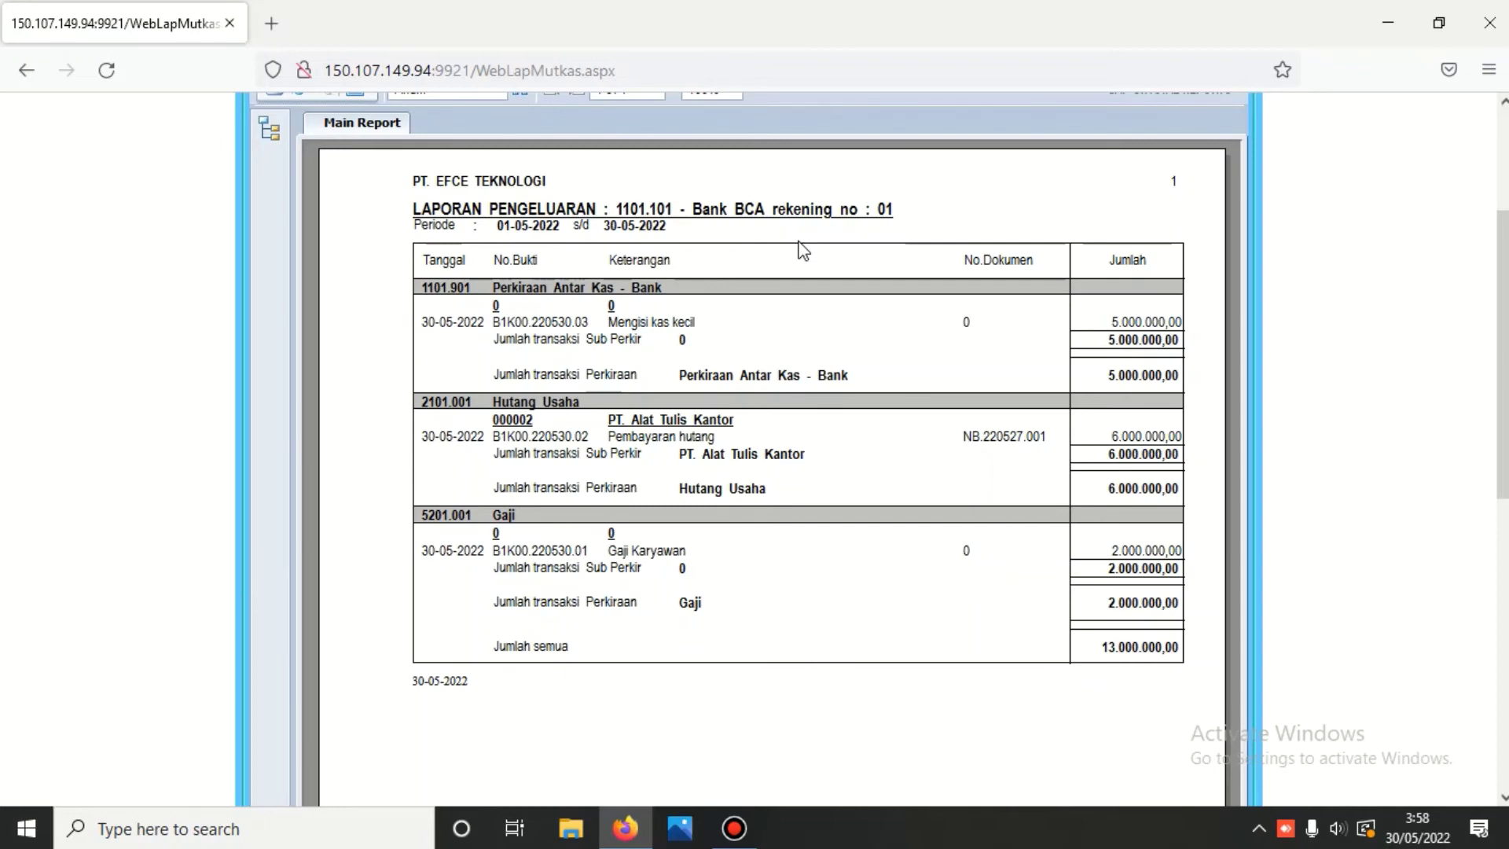
{"action": "scroll", "coordinate": [800, 245], "scroll_direction": "up", "scroll_amount": 3}
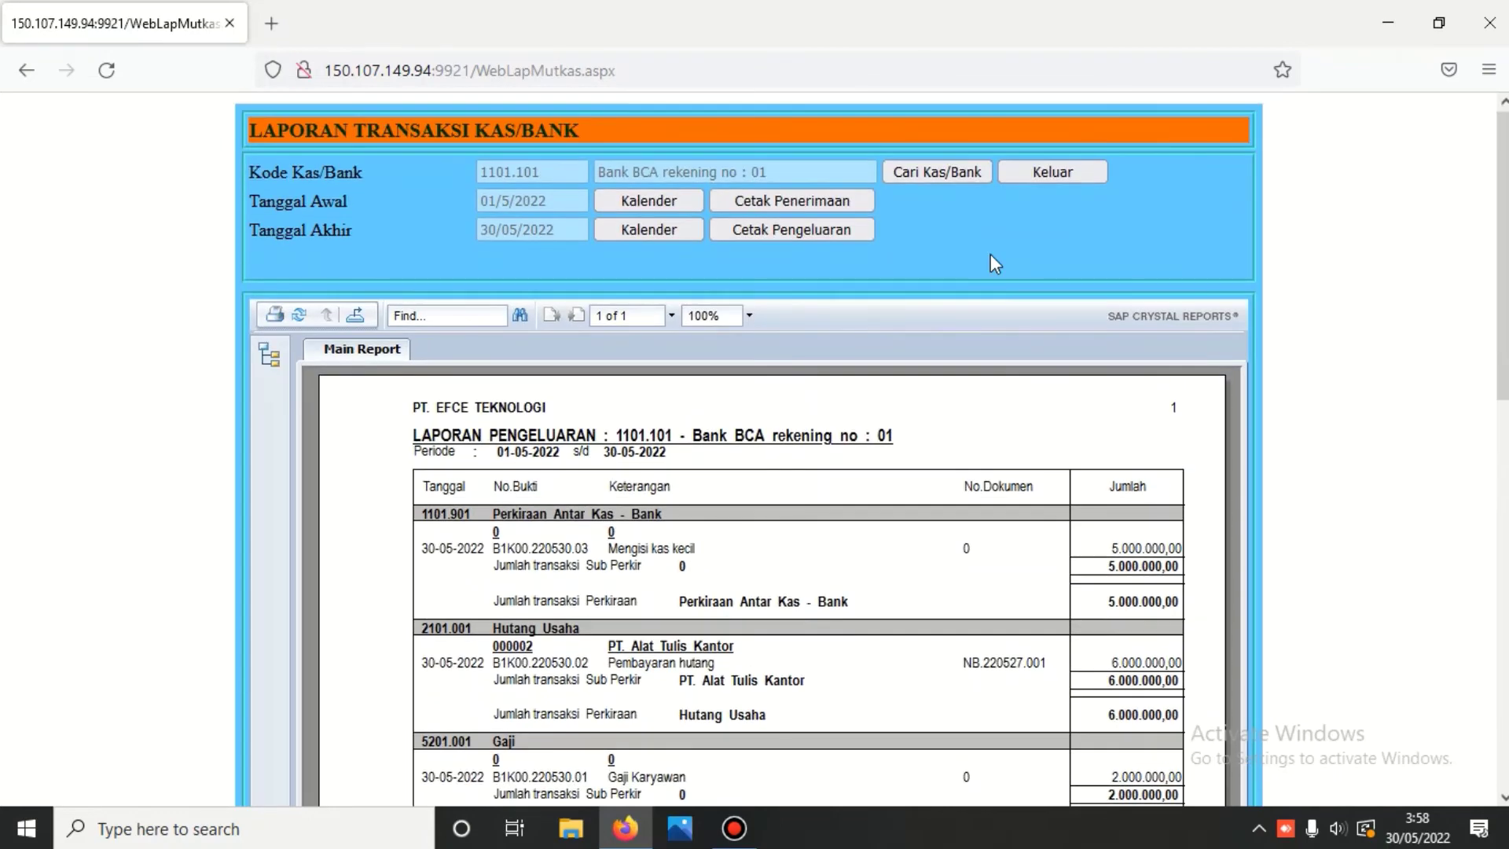
{"action": "left_click", "coordinate": [1038, 170]}
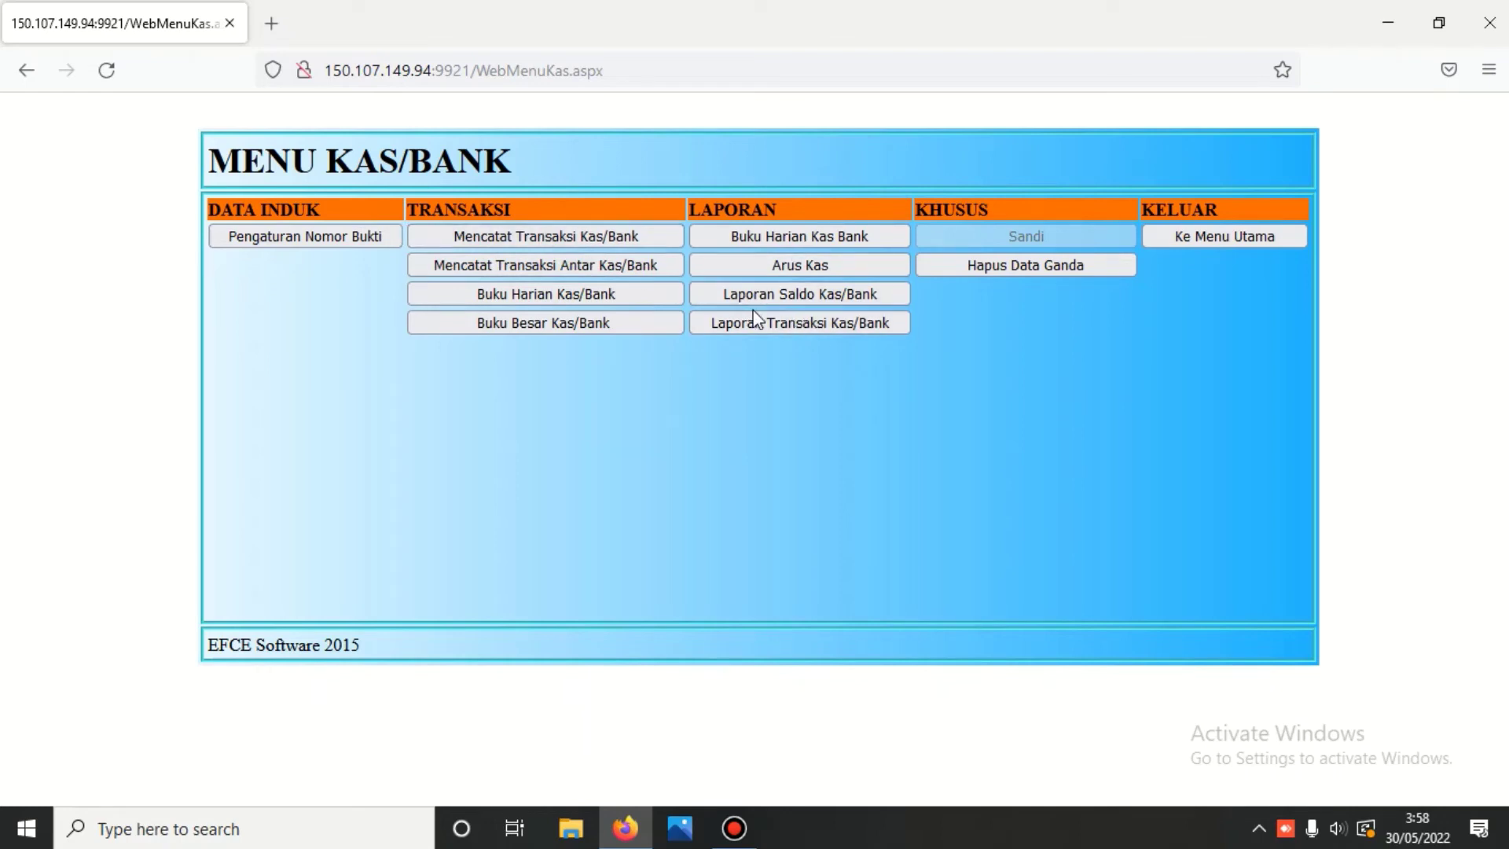
- Regenerate the May 2022 Laporan Mutasi dan Saldo Kas/Bank (59.300.000,00) and exit to MENU KAS/BANK
{"action": "left_click", "coordinate": [814, 299]}
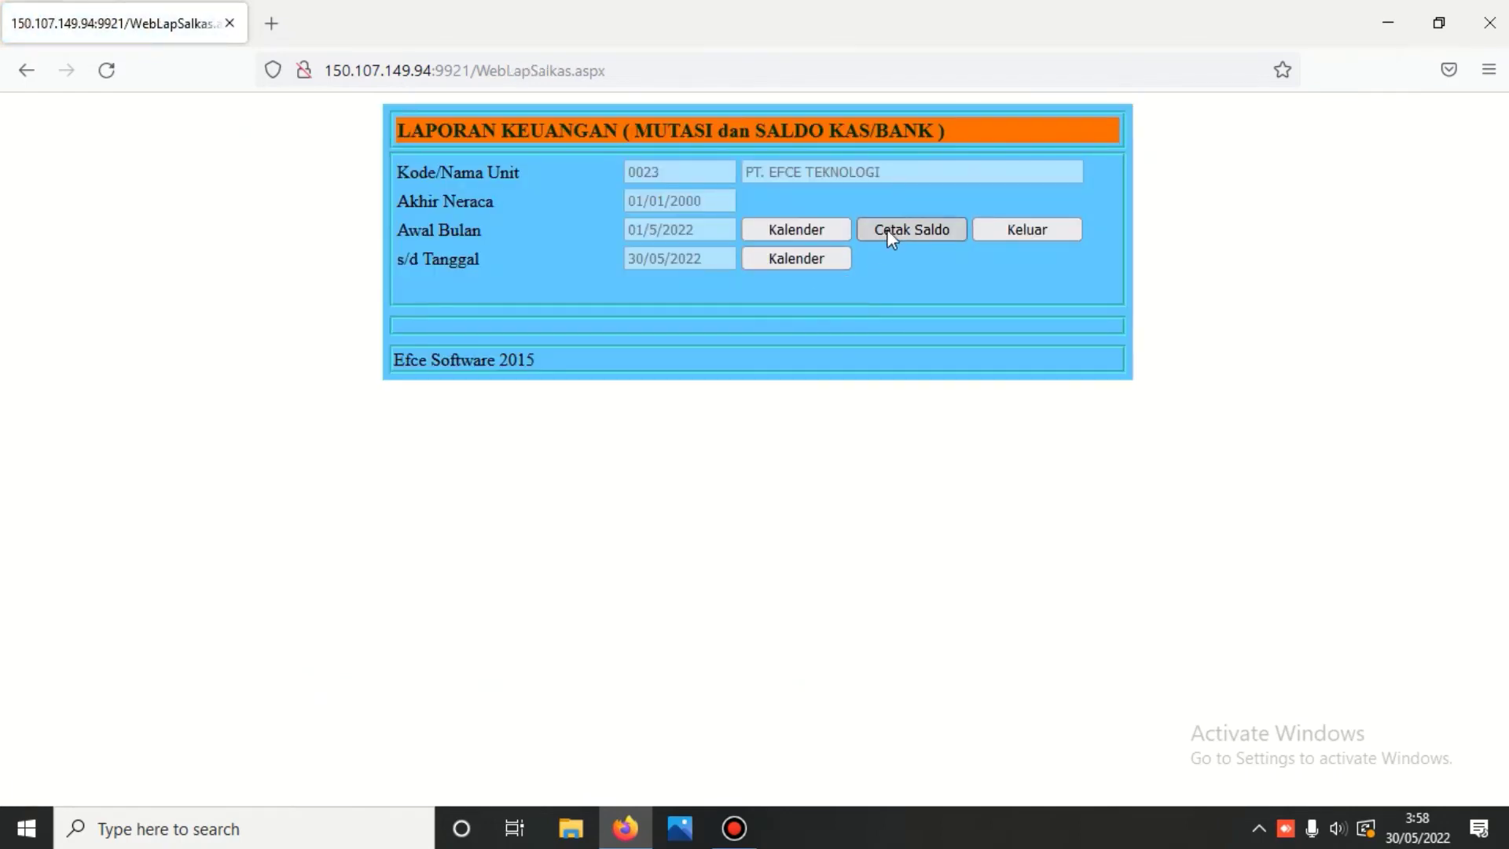
{"action": "left_click", "coordinate": [889, 225]}
{"action": "scroll", "coordinate": [907, 330], "scroll_direction": "down", "scroll_amount": 4}
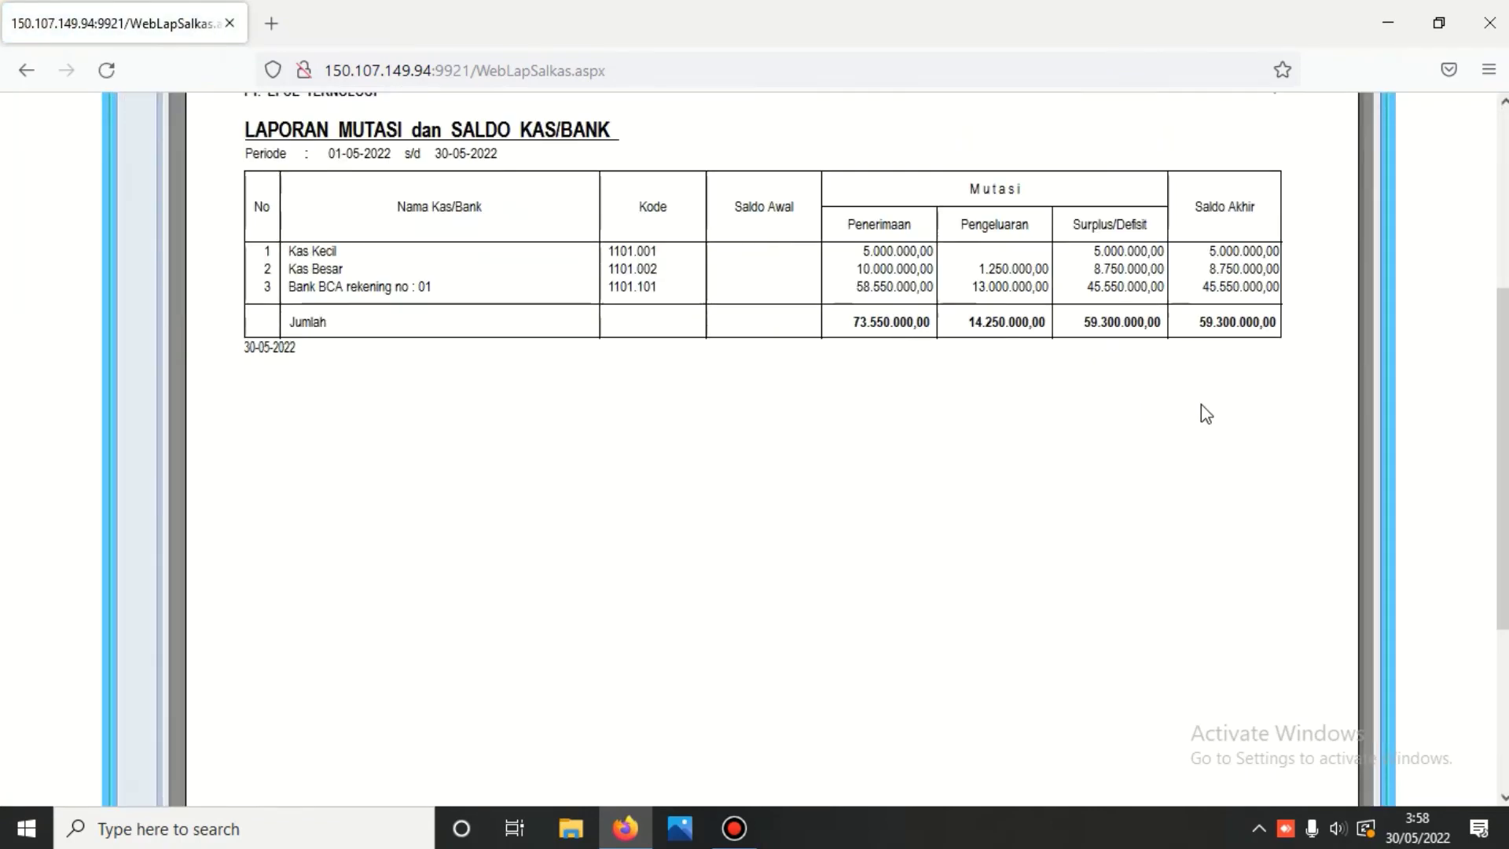
{"action": "scroll", "coordinate": [954, 303], "scroll_direction": "up", "scroll_amount": 4}
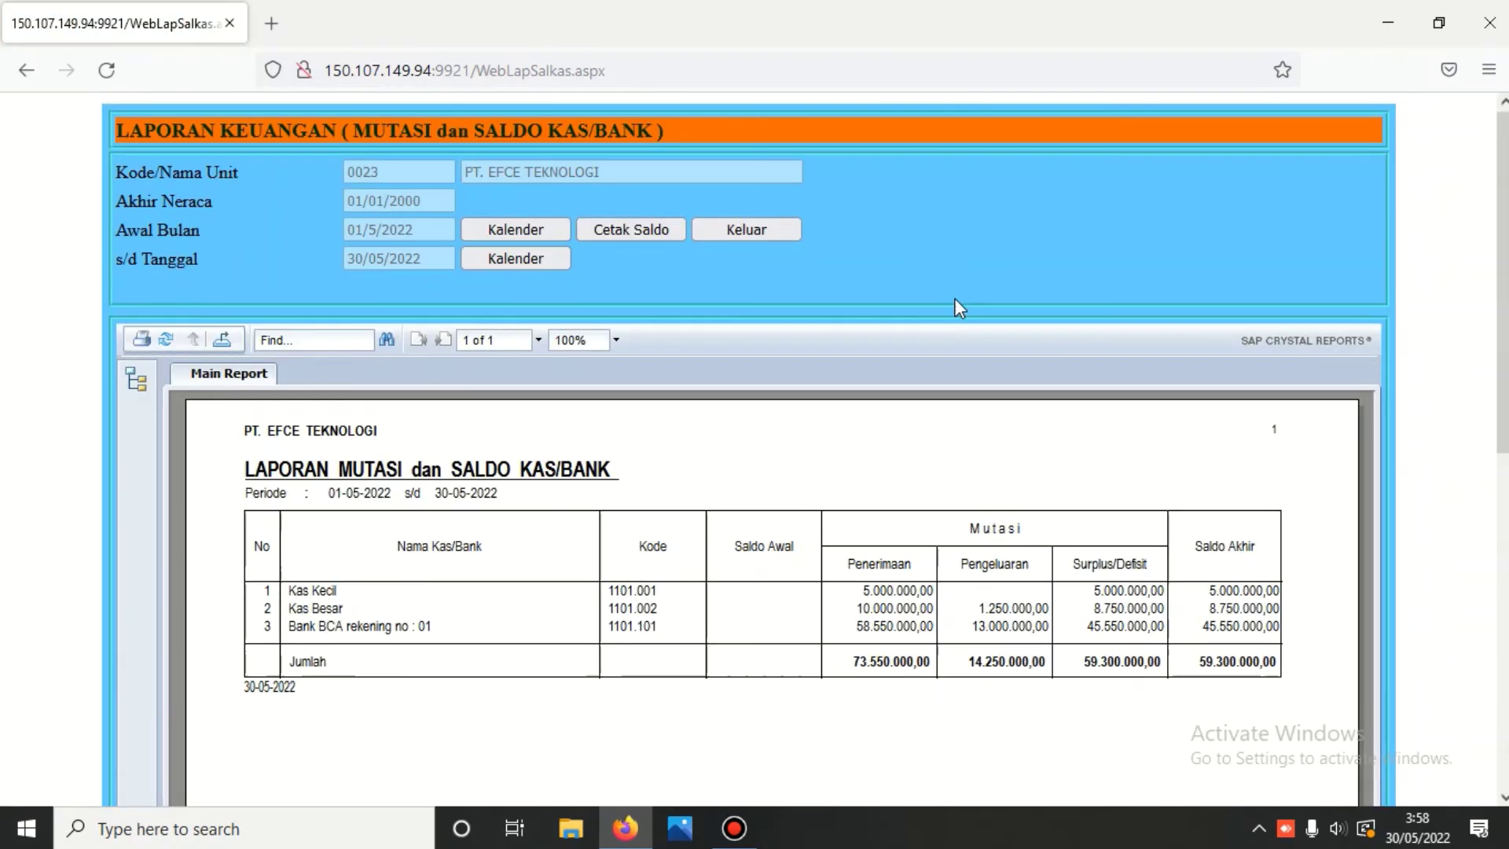
{"action": "left_click", "coordinate": [764, 229]}
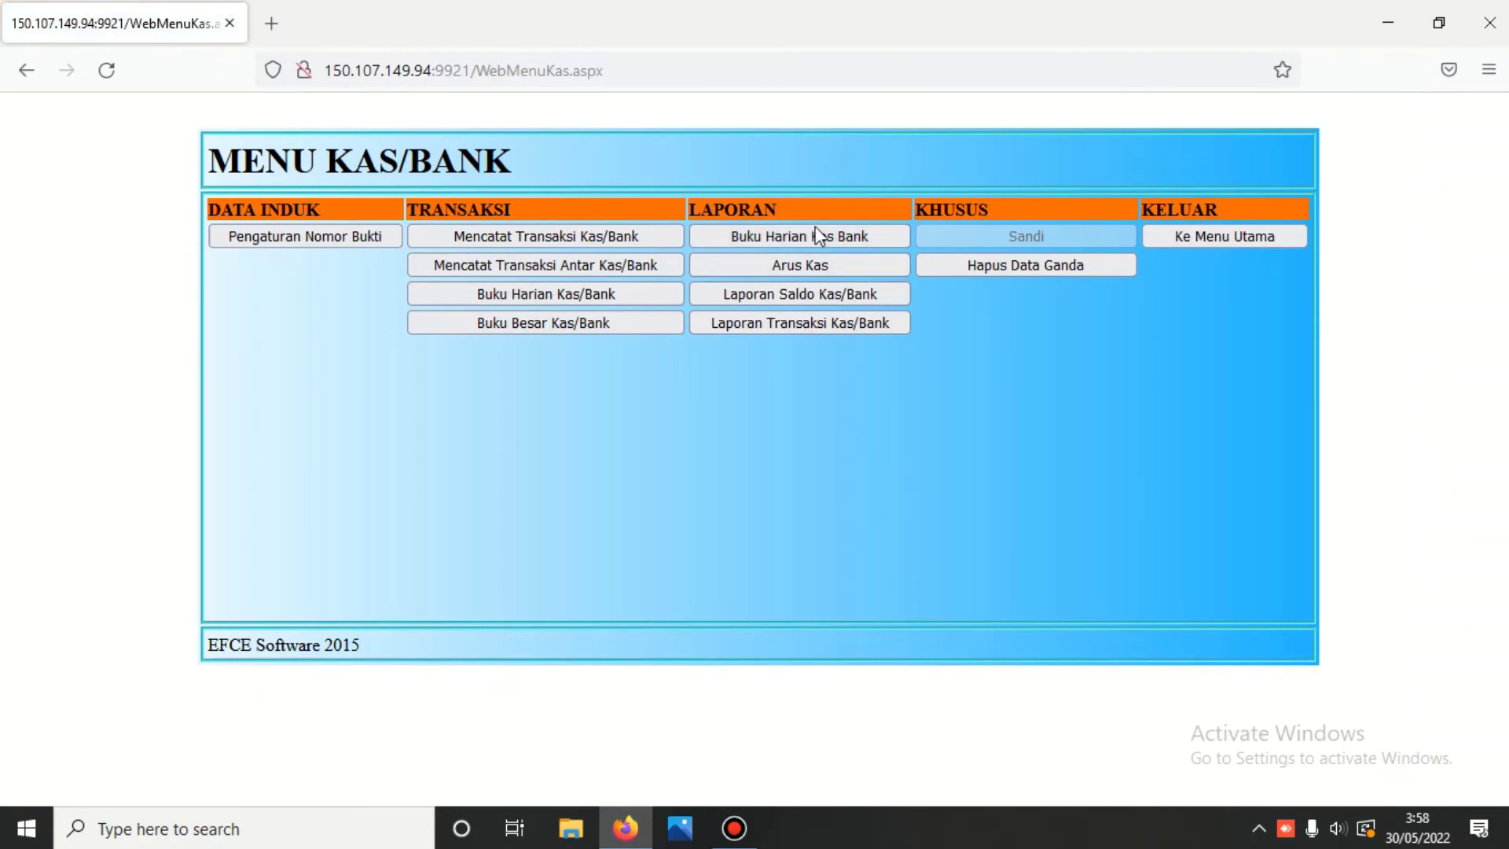
- Go back to the main menu and open the Buku Besar module with its password
{"action": "left_click", "coordinate": [1183, 239]}
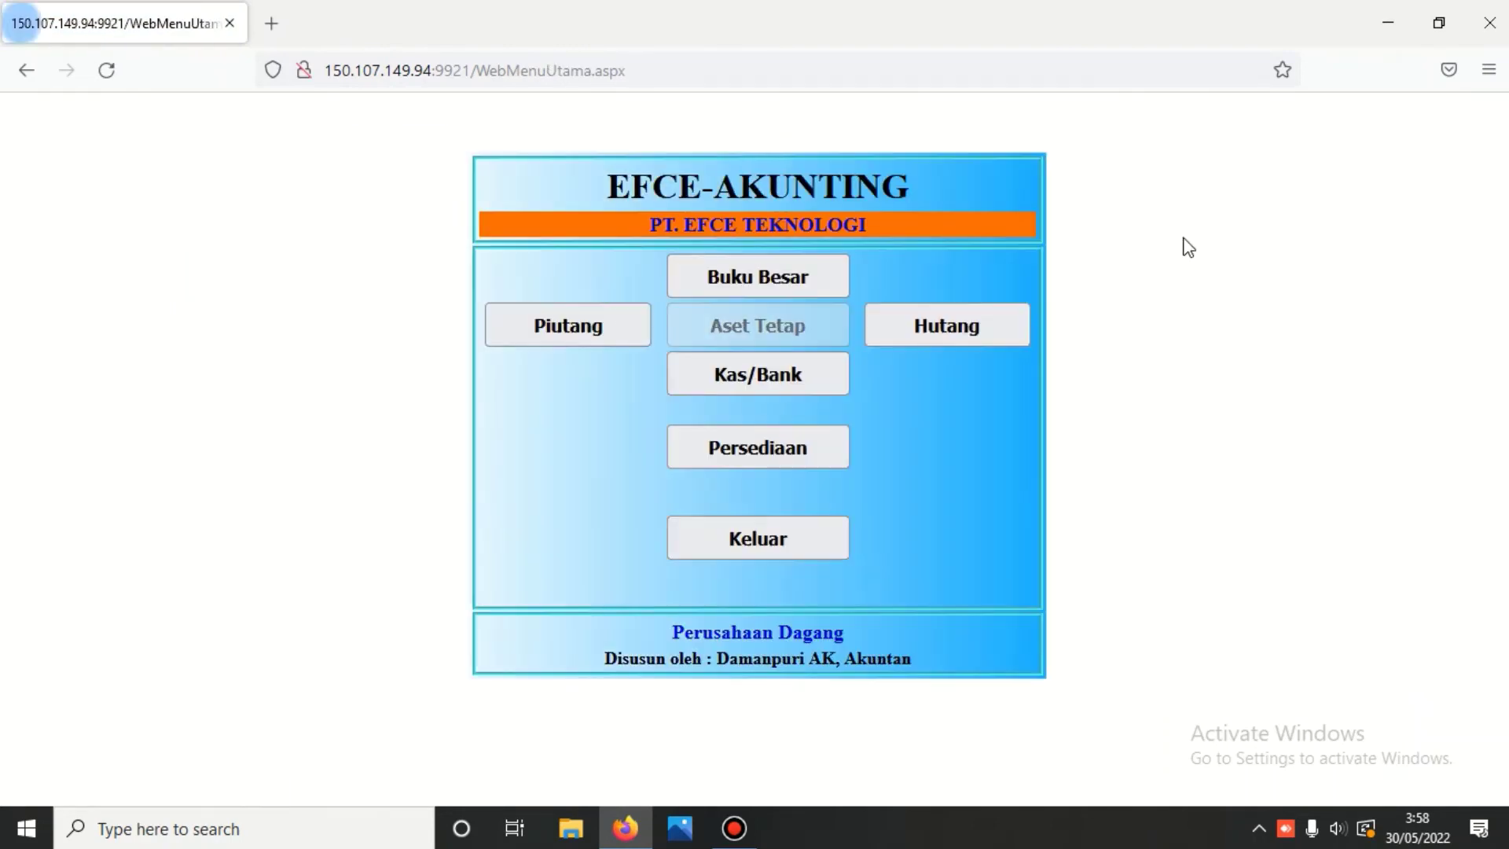
{"action": "left_click", "coordinate": [756, 268]}
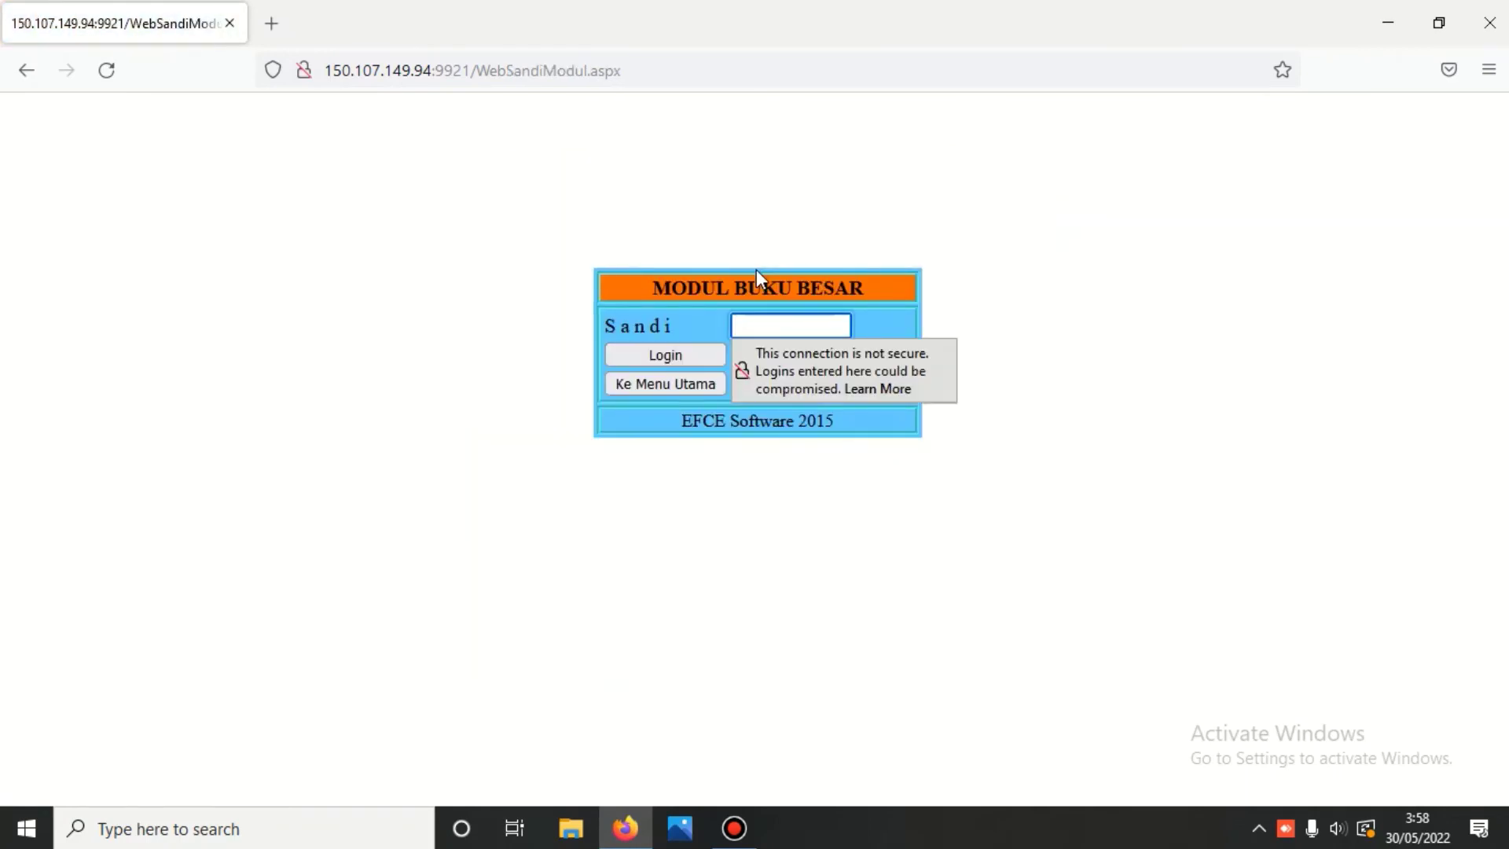
{"action": "type", "text": "•••"}
{"action": "key", "text": "Return"}
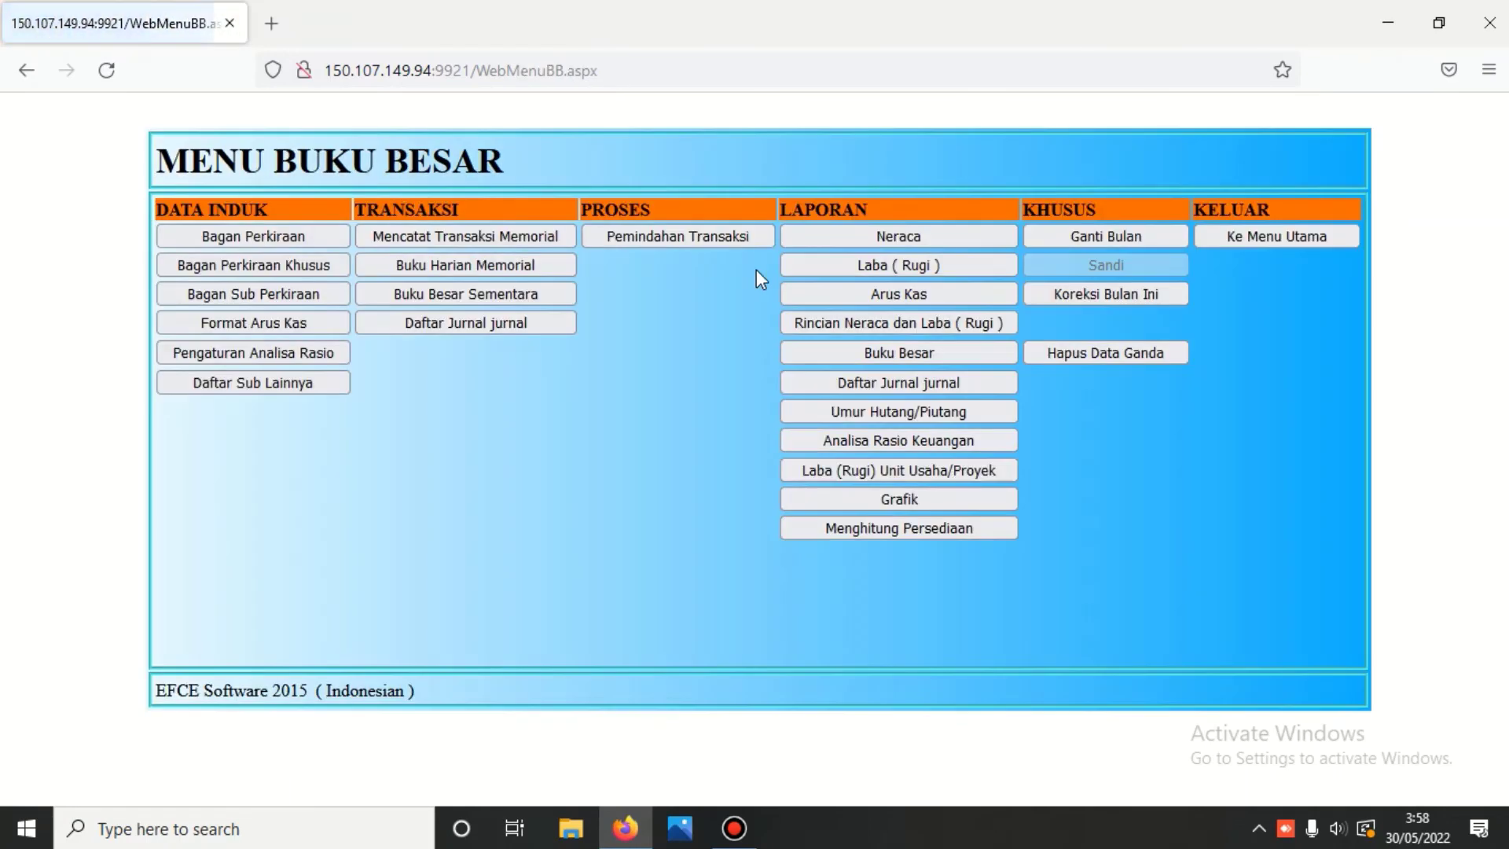
- Print the Neraca scontro as of 30-05-2022, browsing Kas dan Setara Kas accounts first
{"action": "left_click", "coordinate": [858, 239]}
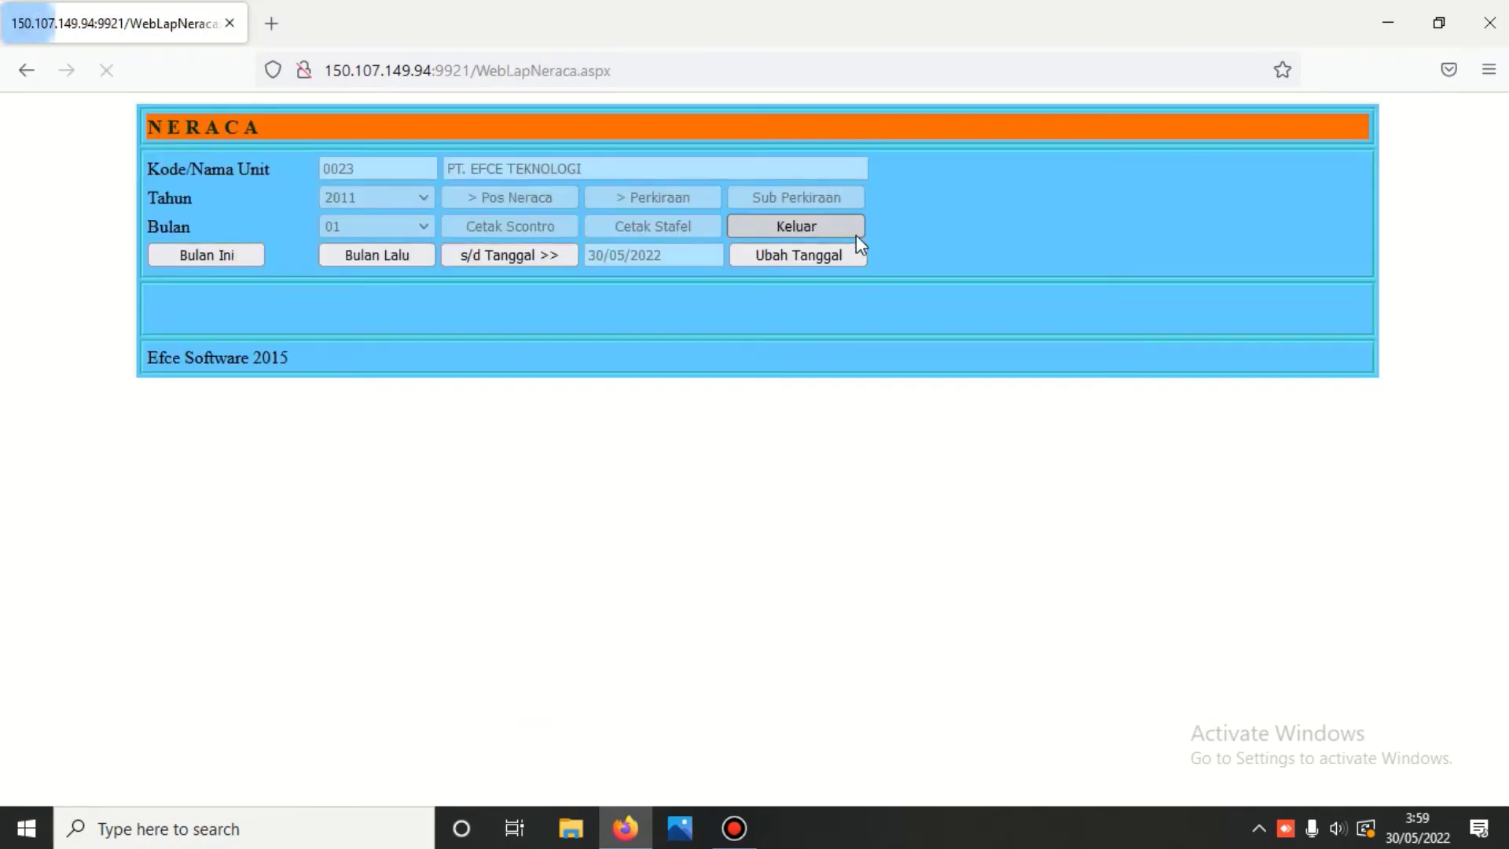
{"action": "left_click", "coordinate": [495, 256]}
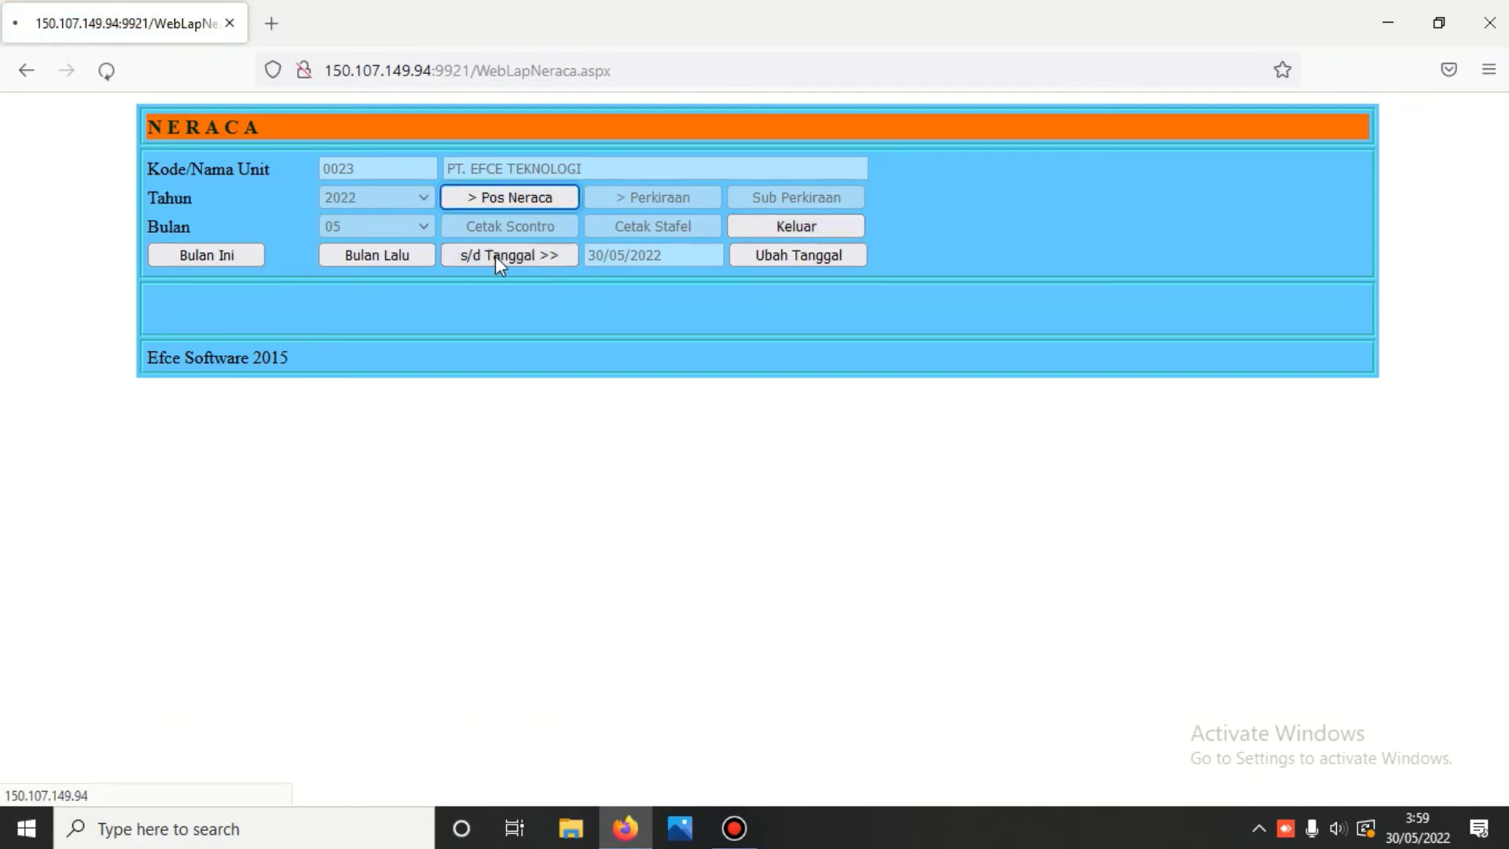
{"action": "left_click", "coordinate": [530, 198]}
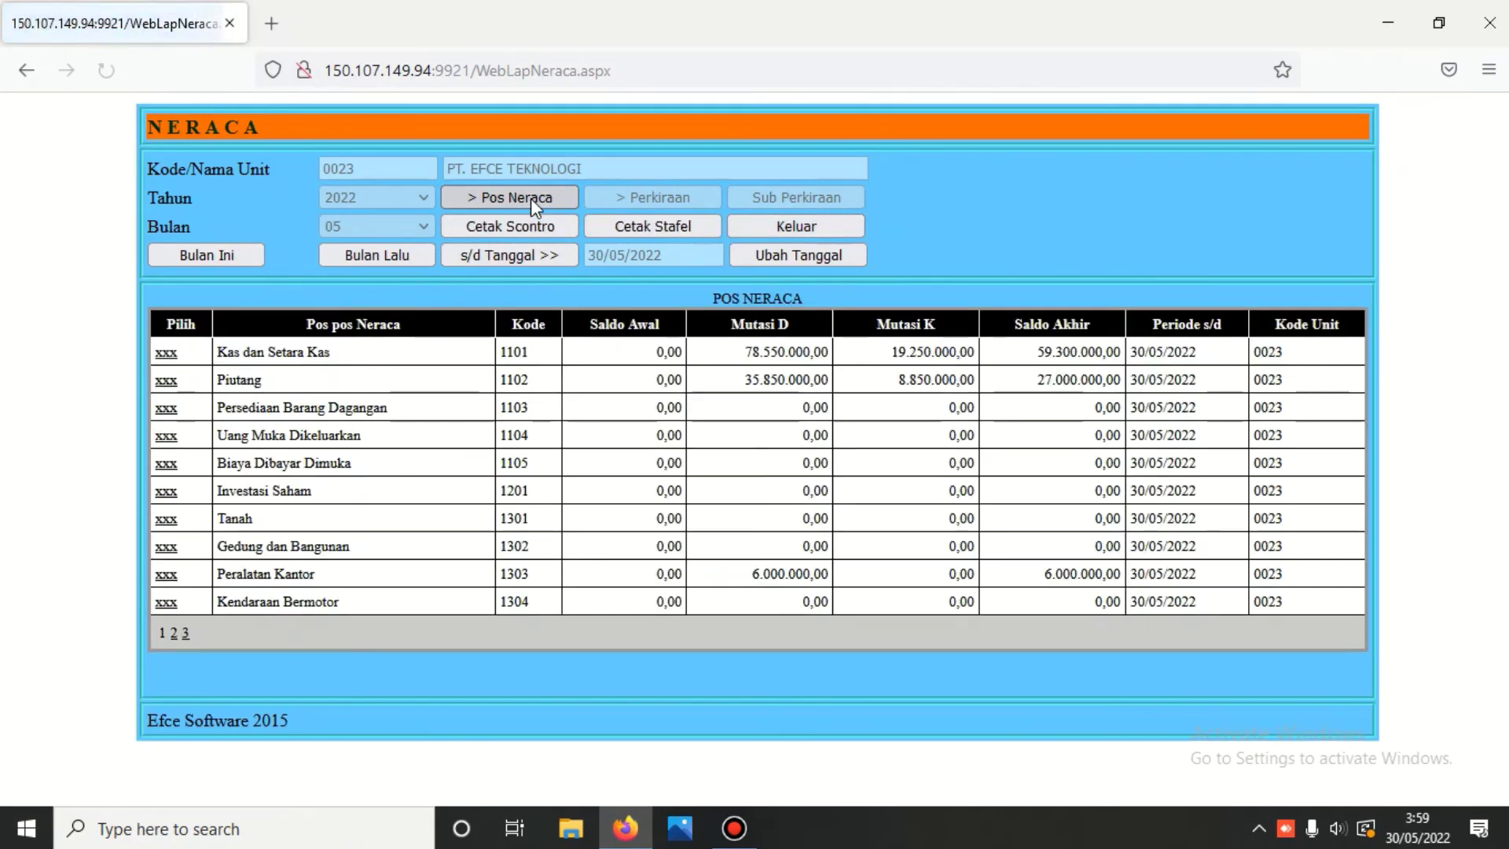
{"action": "left_click", "coordinate": [166, 353]}
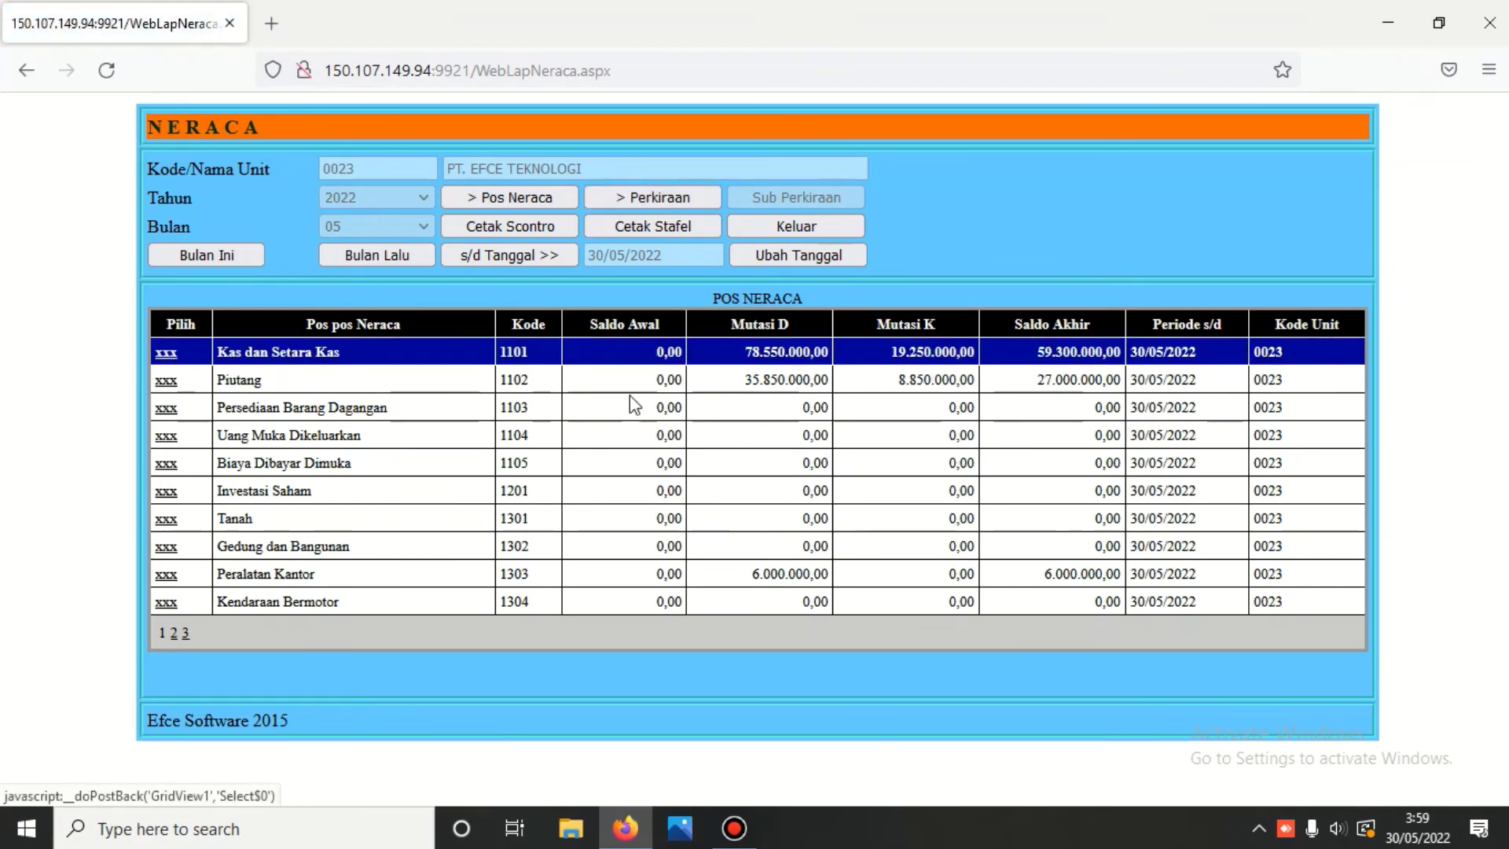
{"action": "left_click", "coordinate": [643, 195]}
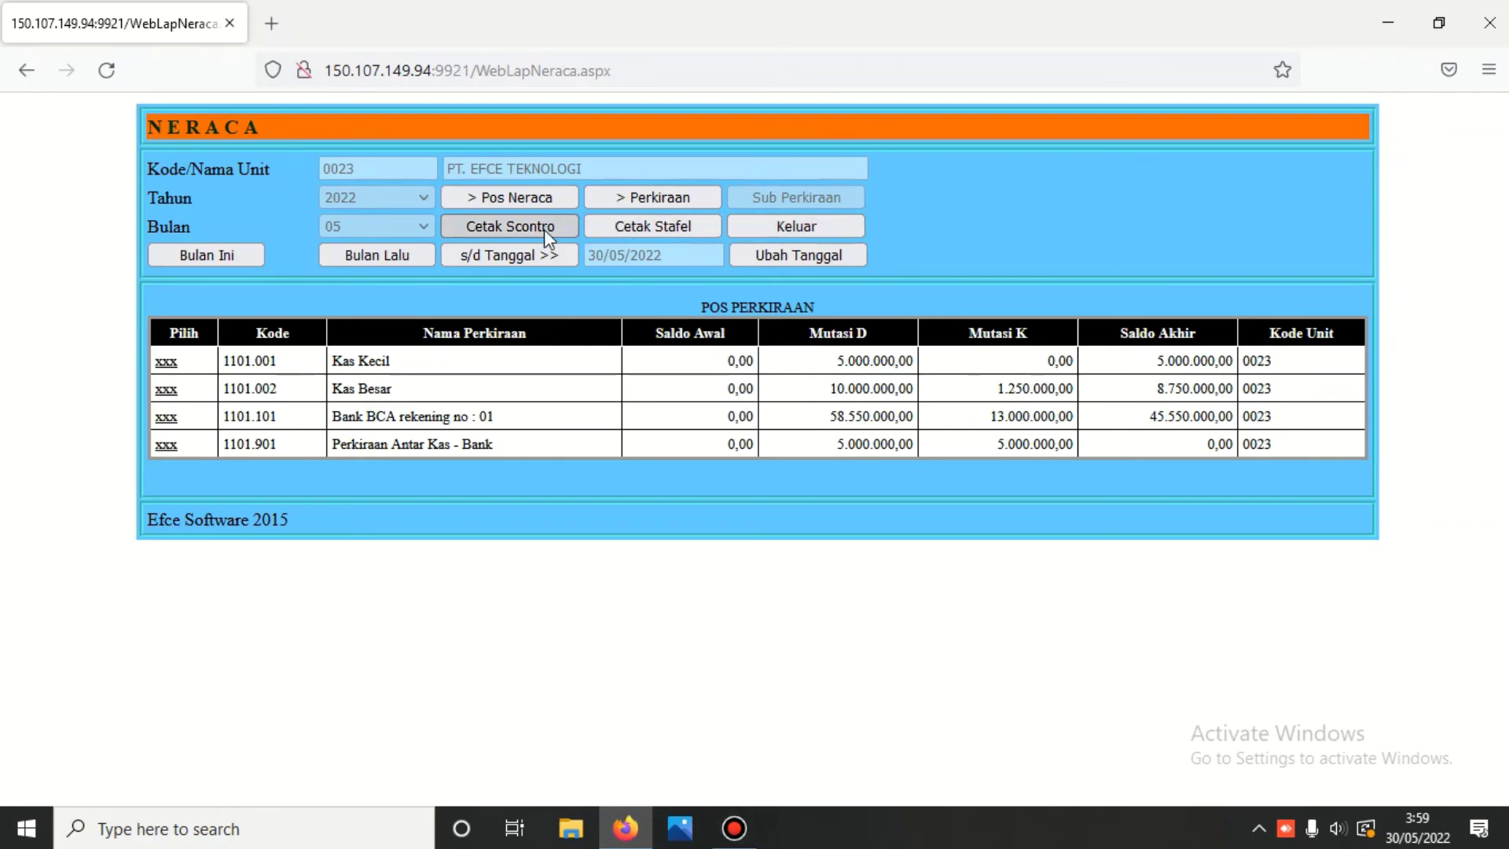
{"action": "left_click", "coordinate": [503, 227]}
{"action": "scroll", "coordinate": [538, 226], "scroll_direction": "down", "scroll_amount": 3}
{"action": "scroll", "coordinate": [539, 234], "scroll_direction": "down", "scroll_amount": 4}
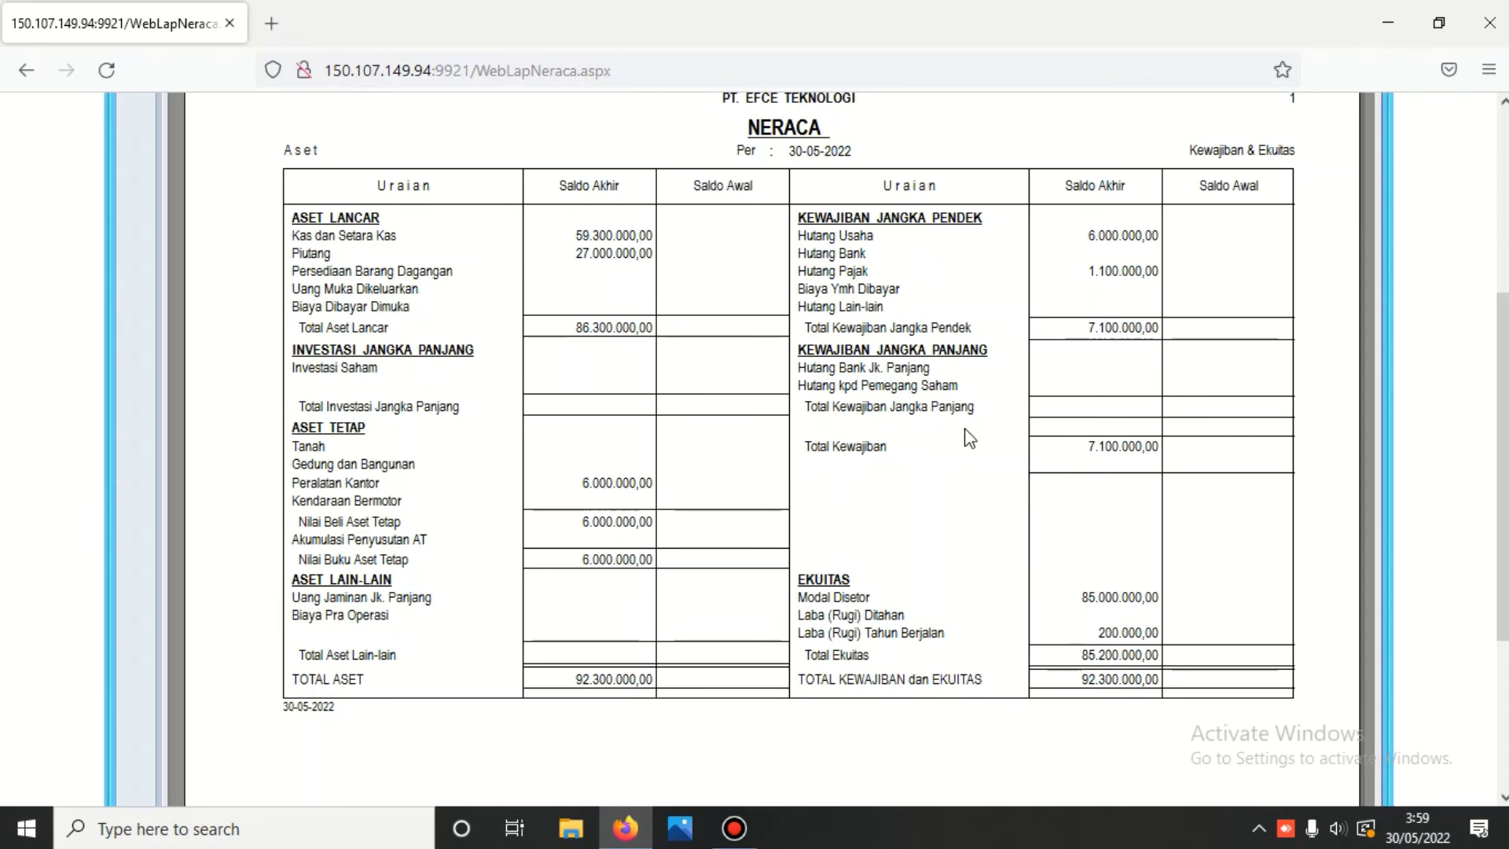
{"action": "scroll", "coordinate": [960, 426], "scroll_direction": "up", "scroll_amount": 4}
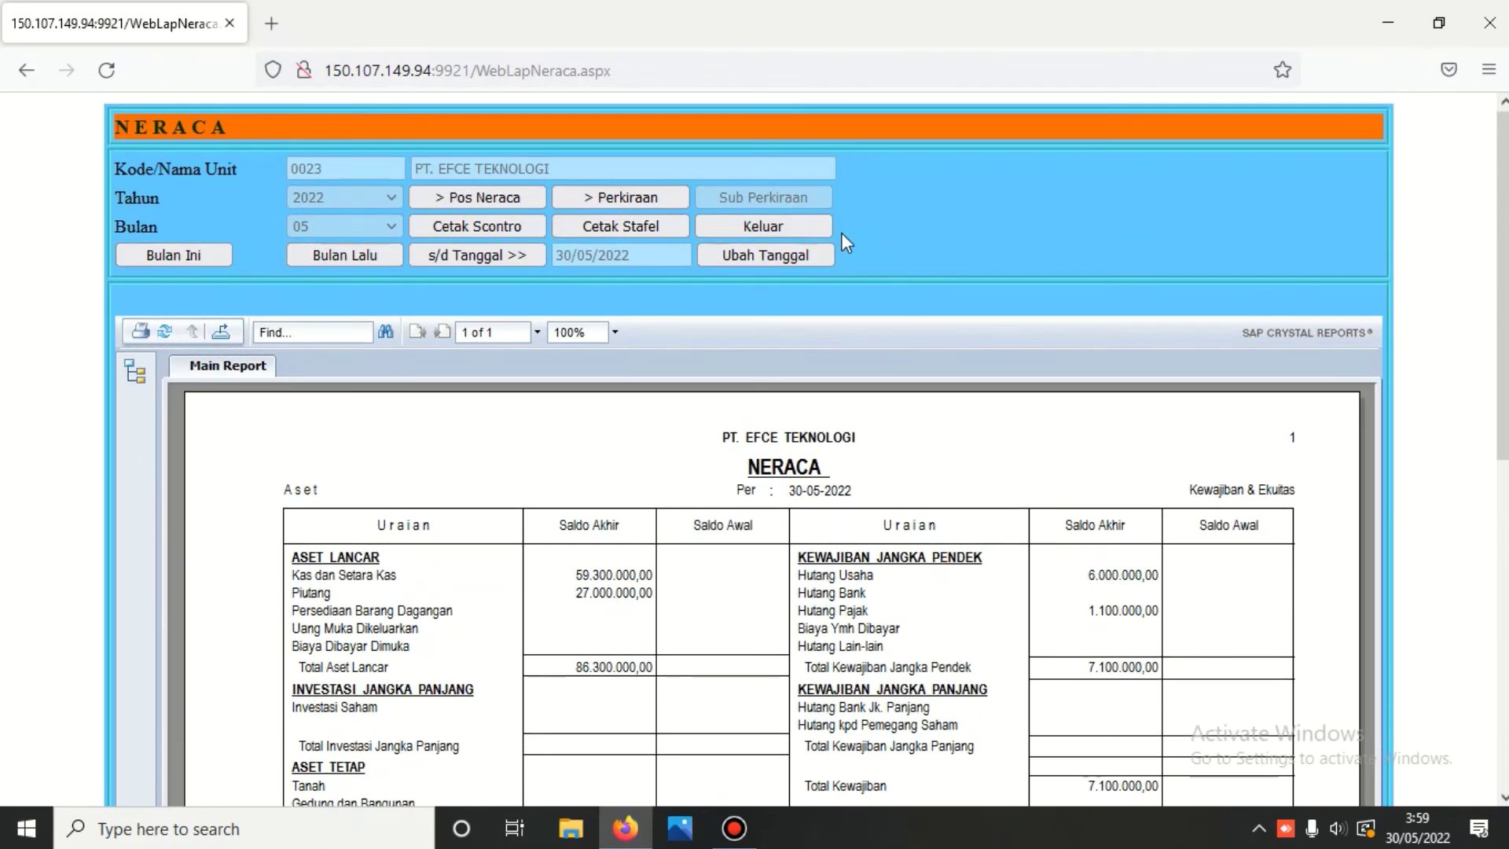
- Close the balance sheet and generate the profit/loss statement with percentages up to 30-05-2022
{"action": "left_click", "coordinate": [781, 225]}
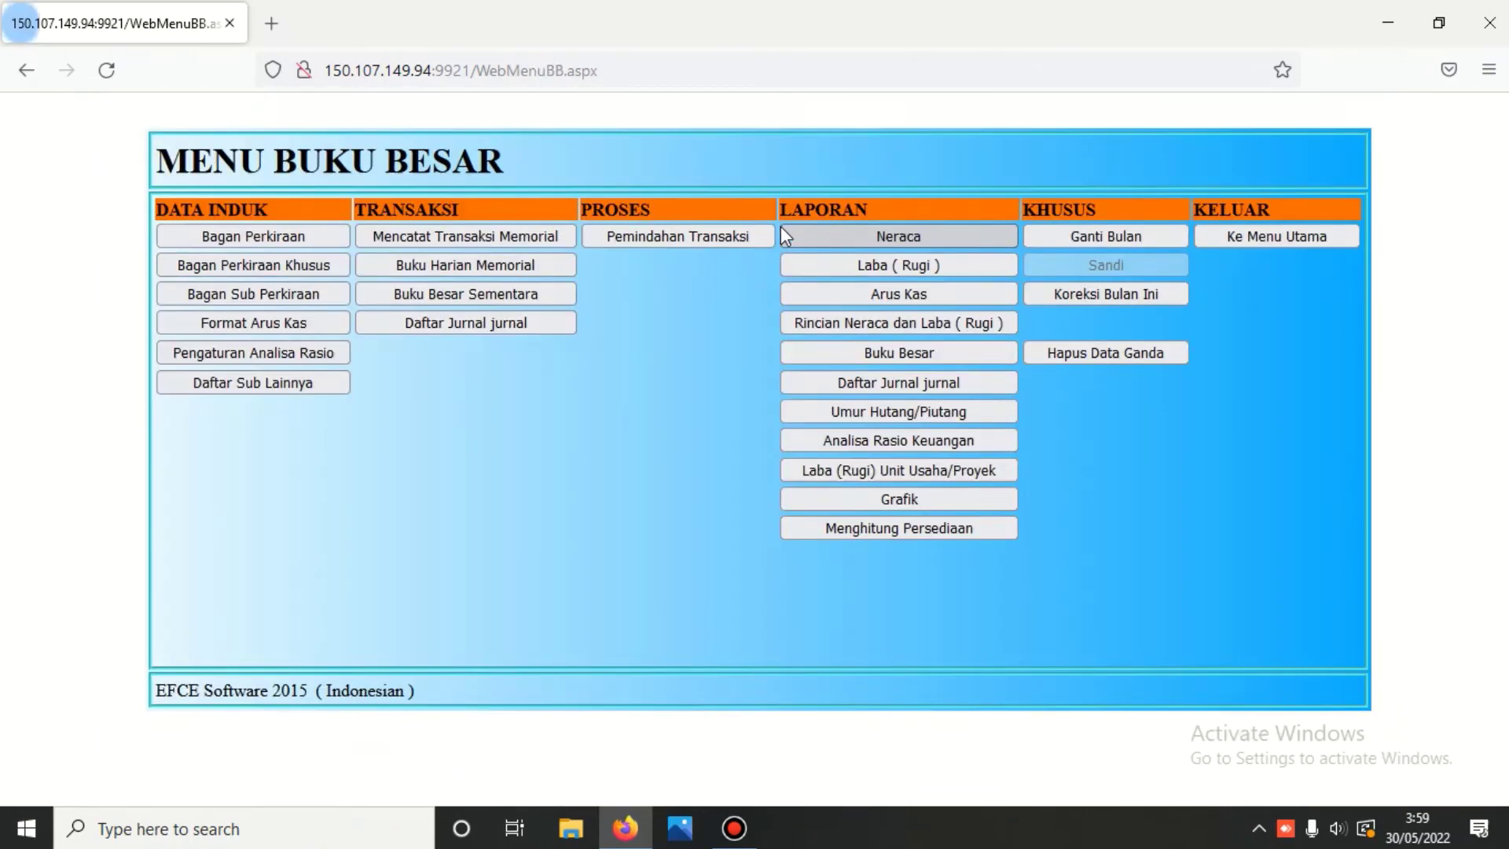
{"action": "left_click", "coordinate": [856, 264]}
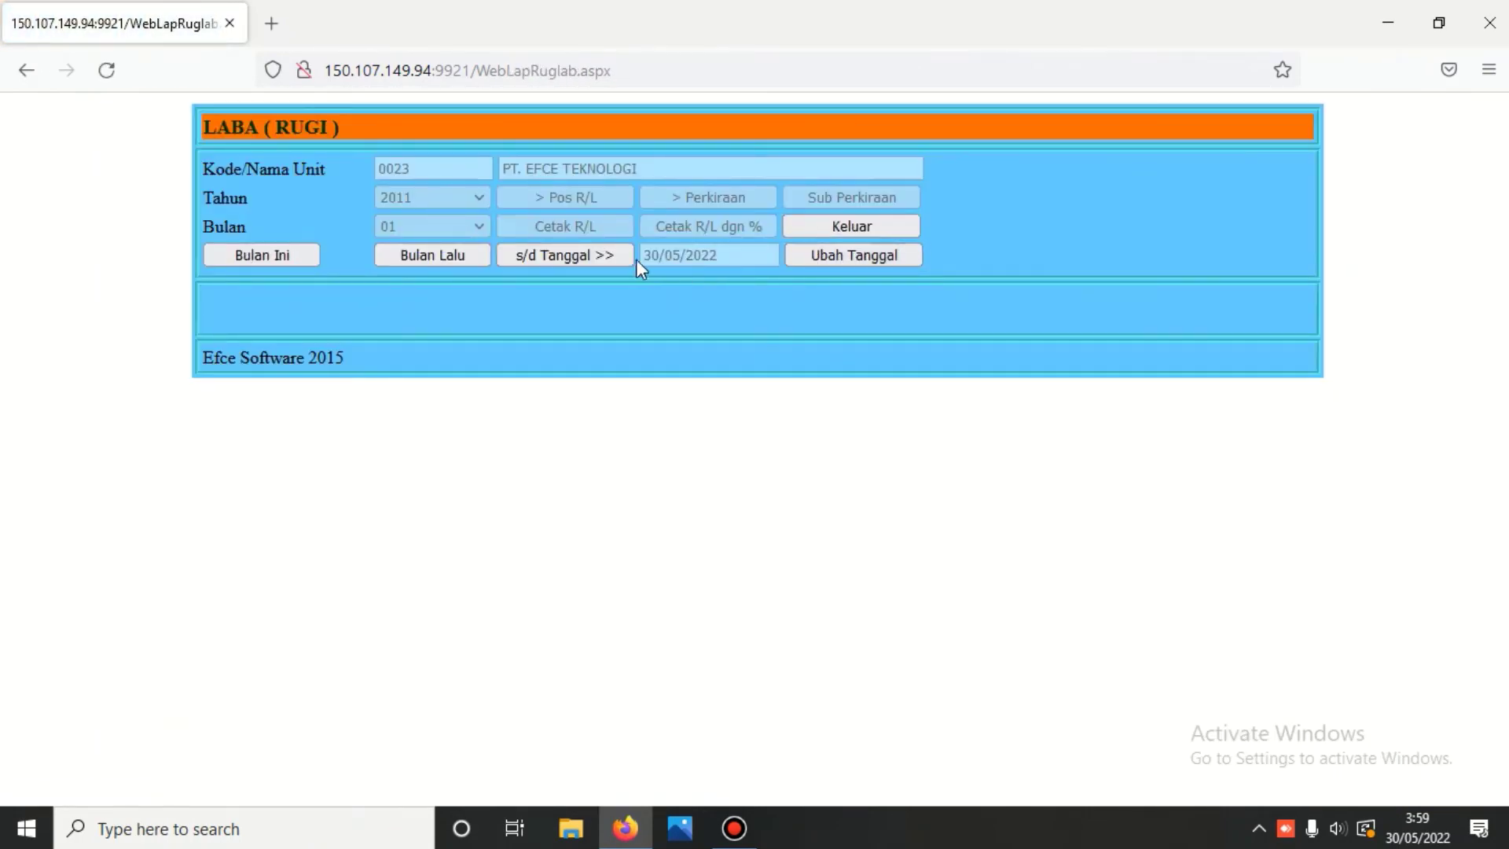
{"action": "left_click", "coordinate": [615, 256]}
{"action": "left_click", "coordinate": [586, 200]}
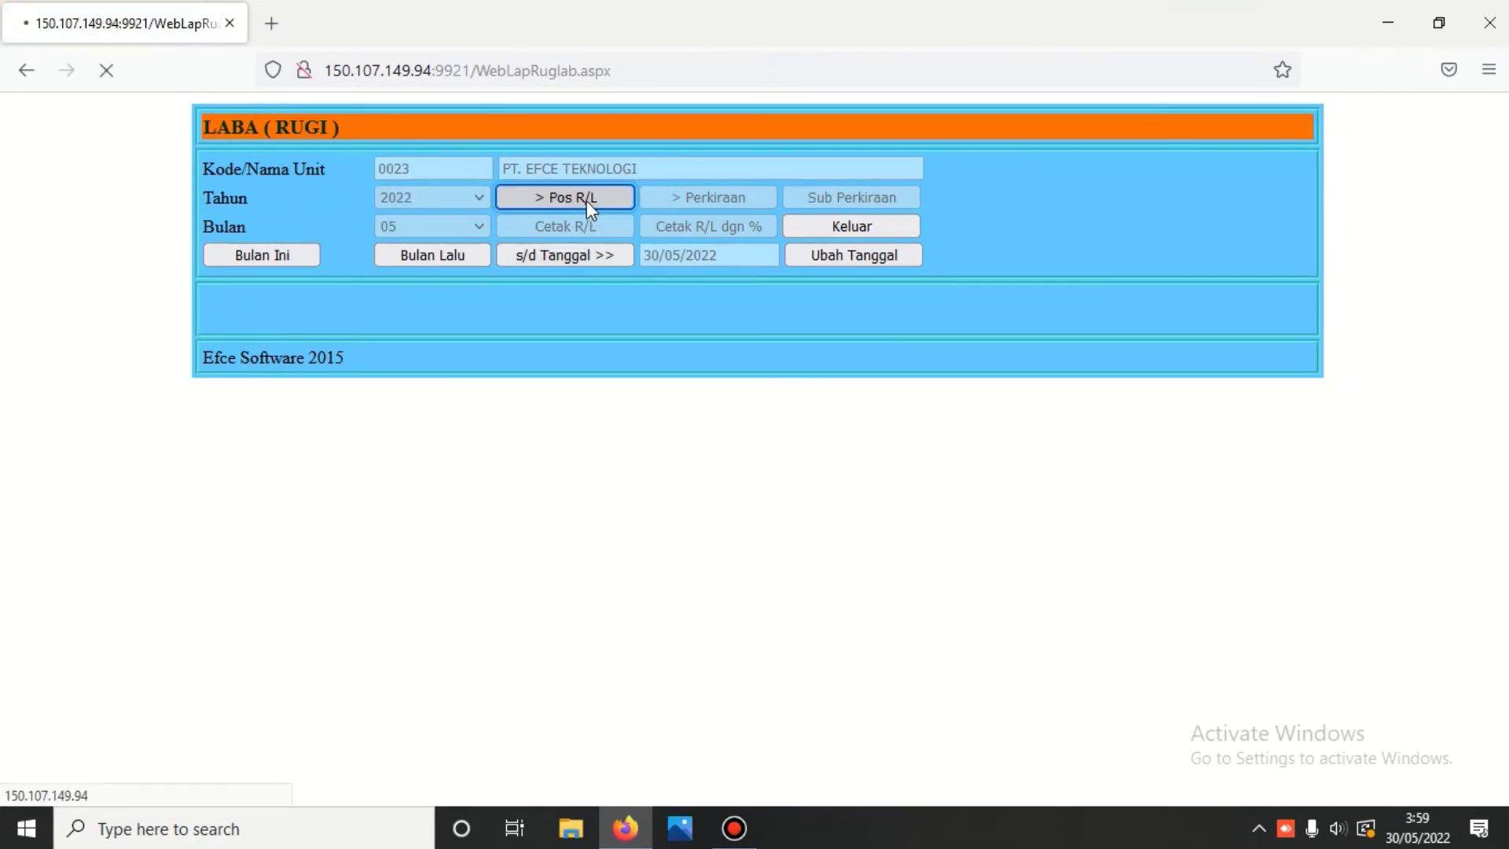
{"action": "left_click", "coordinate": [680, 228]}
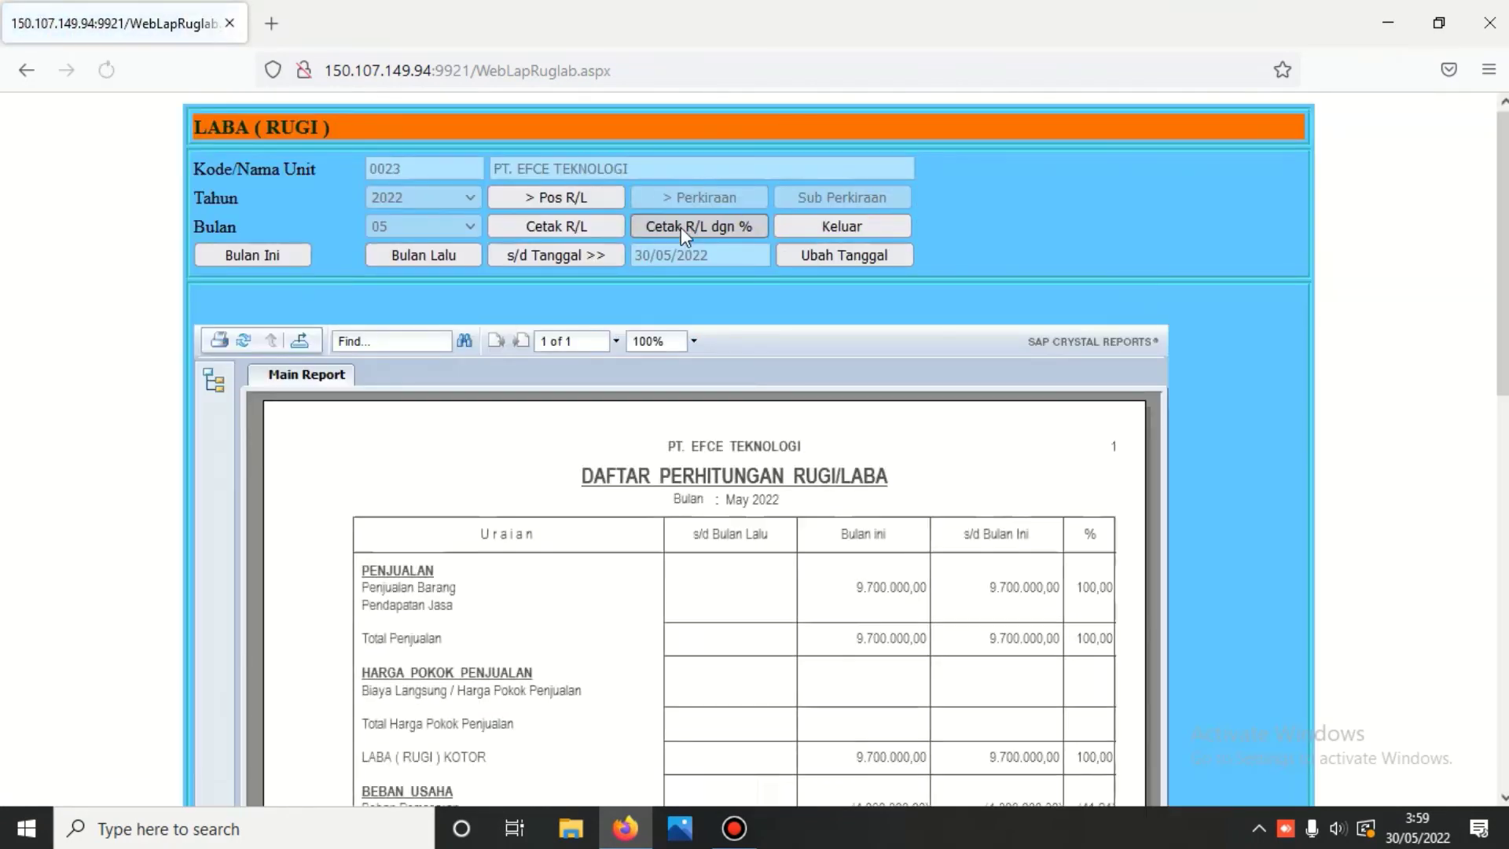
- Review the statement's 200.000,00 after-tax profit, then return to MENU BUKU BESAR
{"action": "scroll", "coordinate": [681, 228], "scroll_direction": "down", "scroll_amount": 3}
{"action": "scroll", "coordinate": [681, 227], "scroll_direction": "down", "scroll_amount": 4}
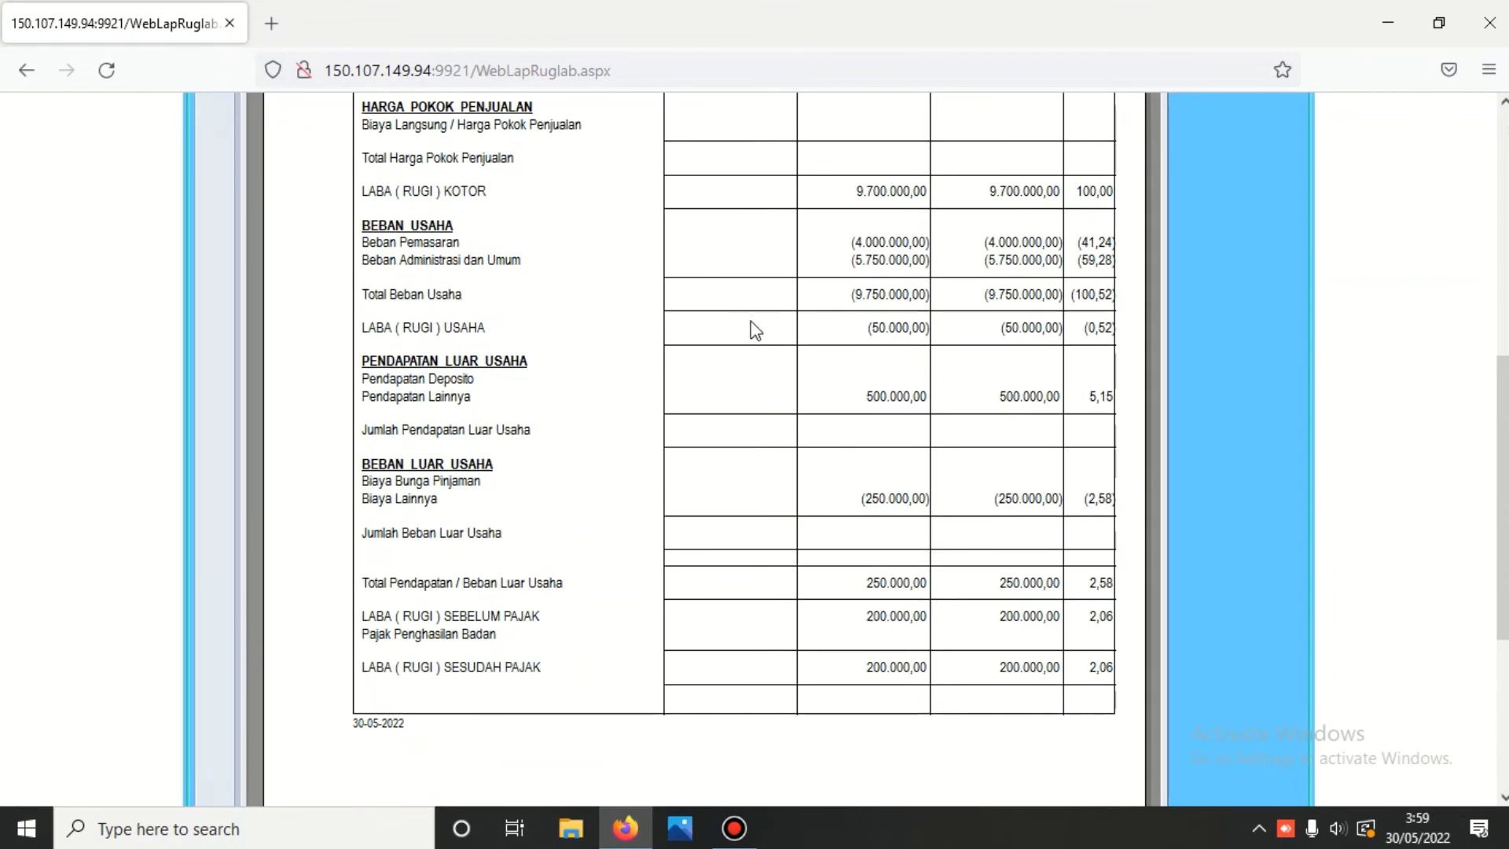
{"action": "scroll", "coordinate": [830, 358], "scroll_direction": "up", "scroll_amount": 2}
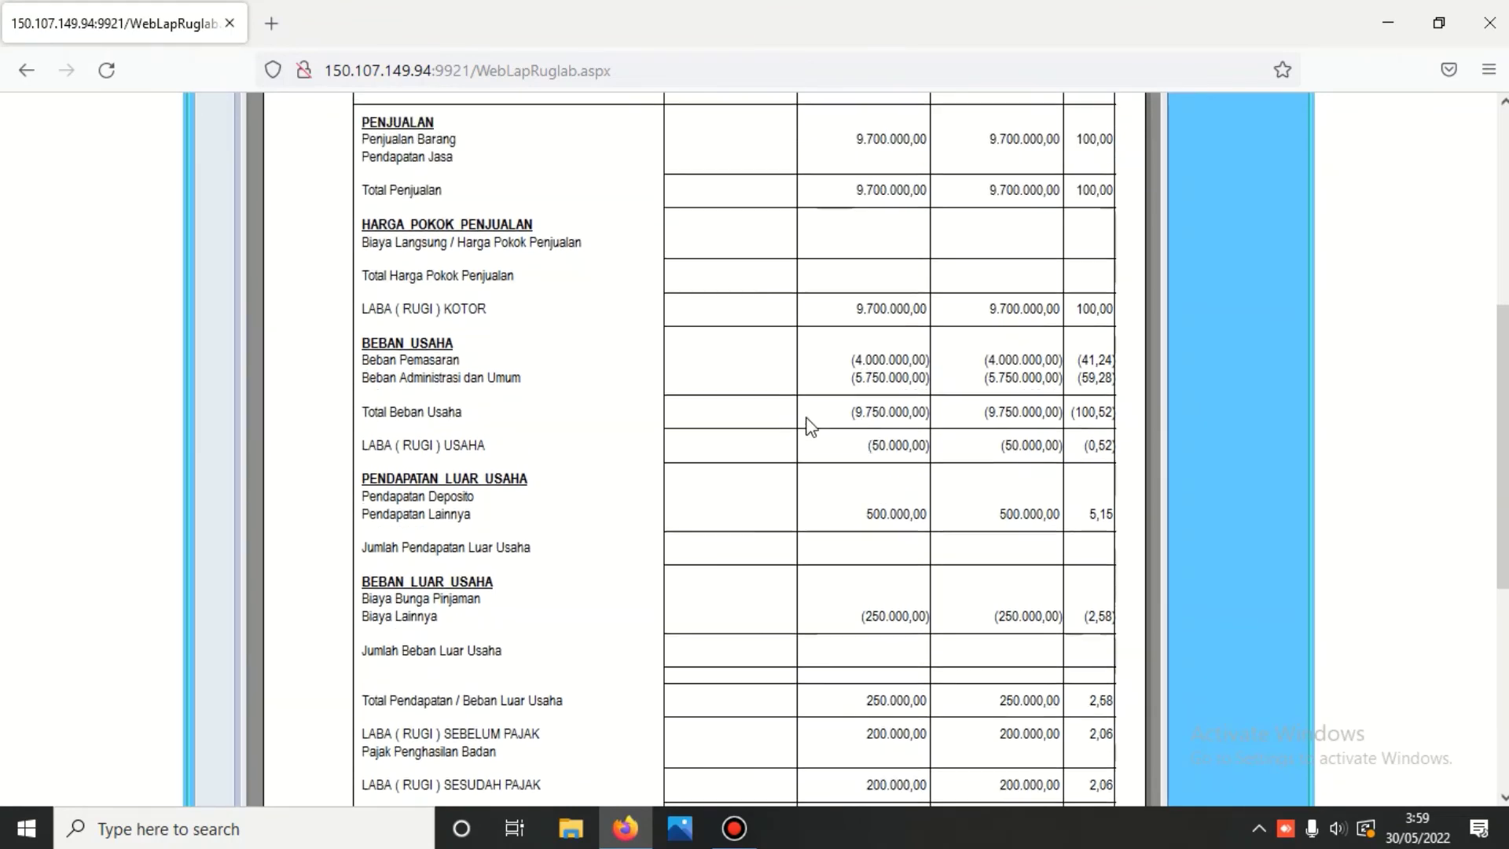
{"action": "scroll", "coordinate": [810, 424], "scroll_direction": "up", "scroll_amount": 6}
{"action": "left_click", "coordinate": [811, 228]}
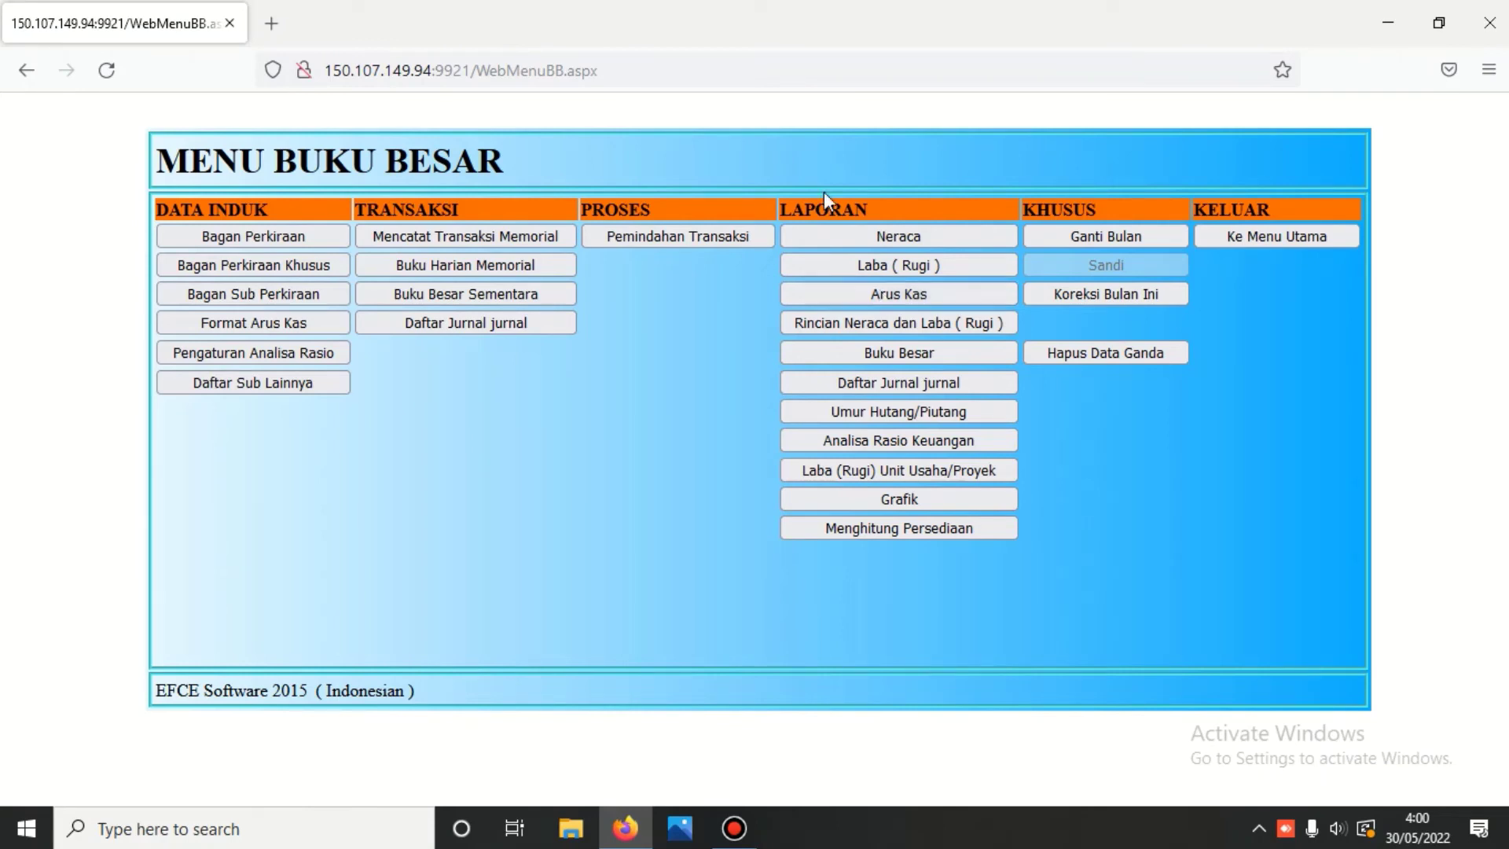
- Generate the Arus Kas/Bank report for 01-05-2022 to 30-05-2022, check its 59.300.000,00 surplus, and close it
{"action": "left_click", "coordinate": [912, 296]}
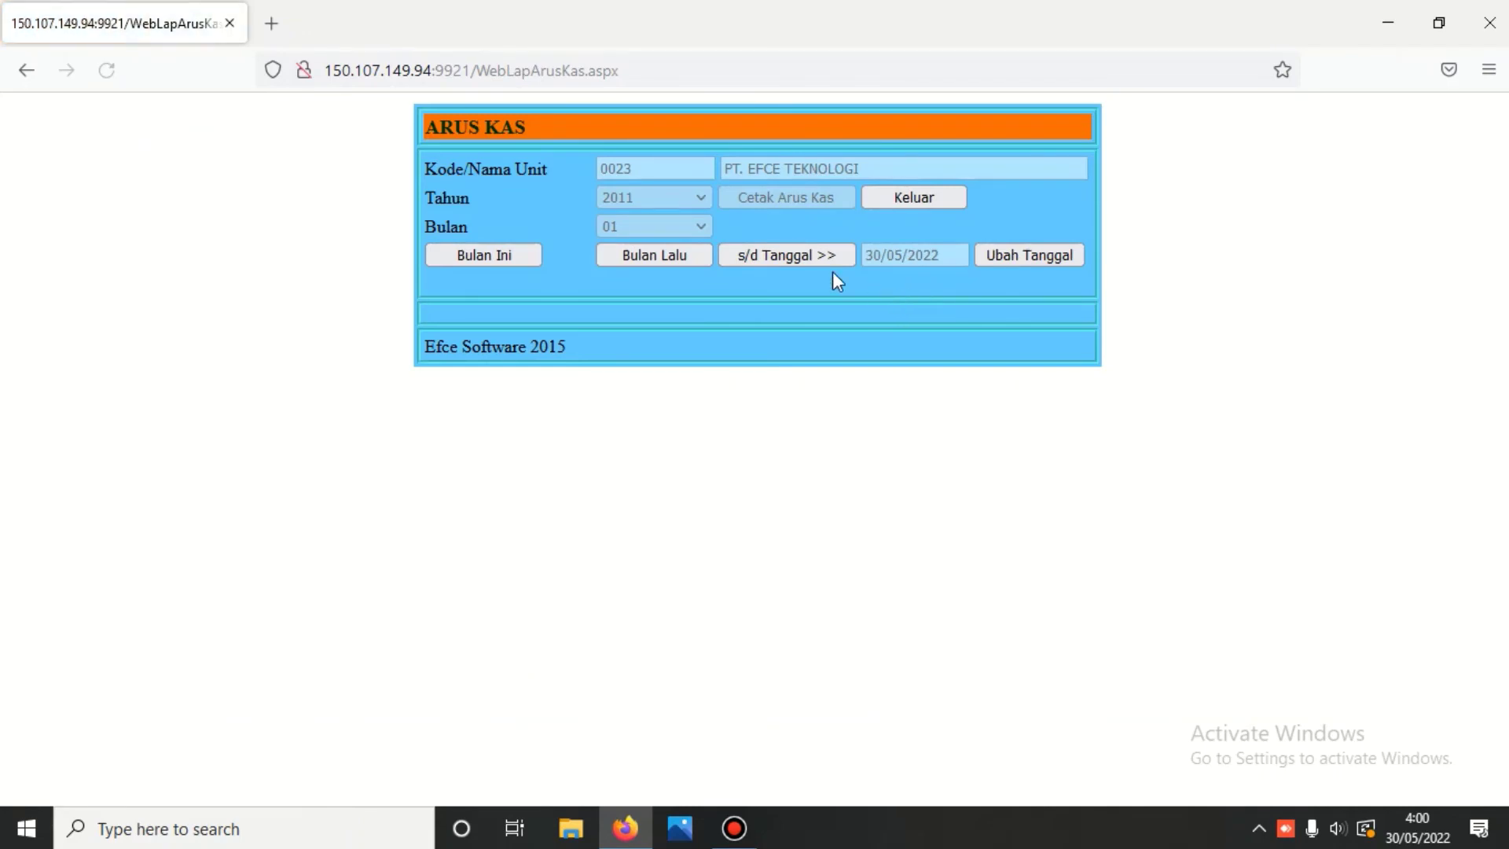
{"action": "left_click", "coordinate": [796, 196]}
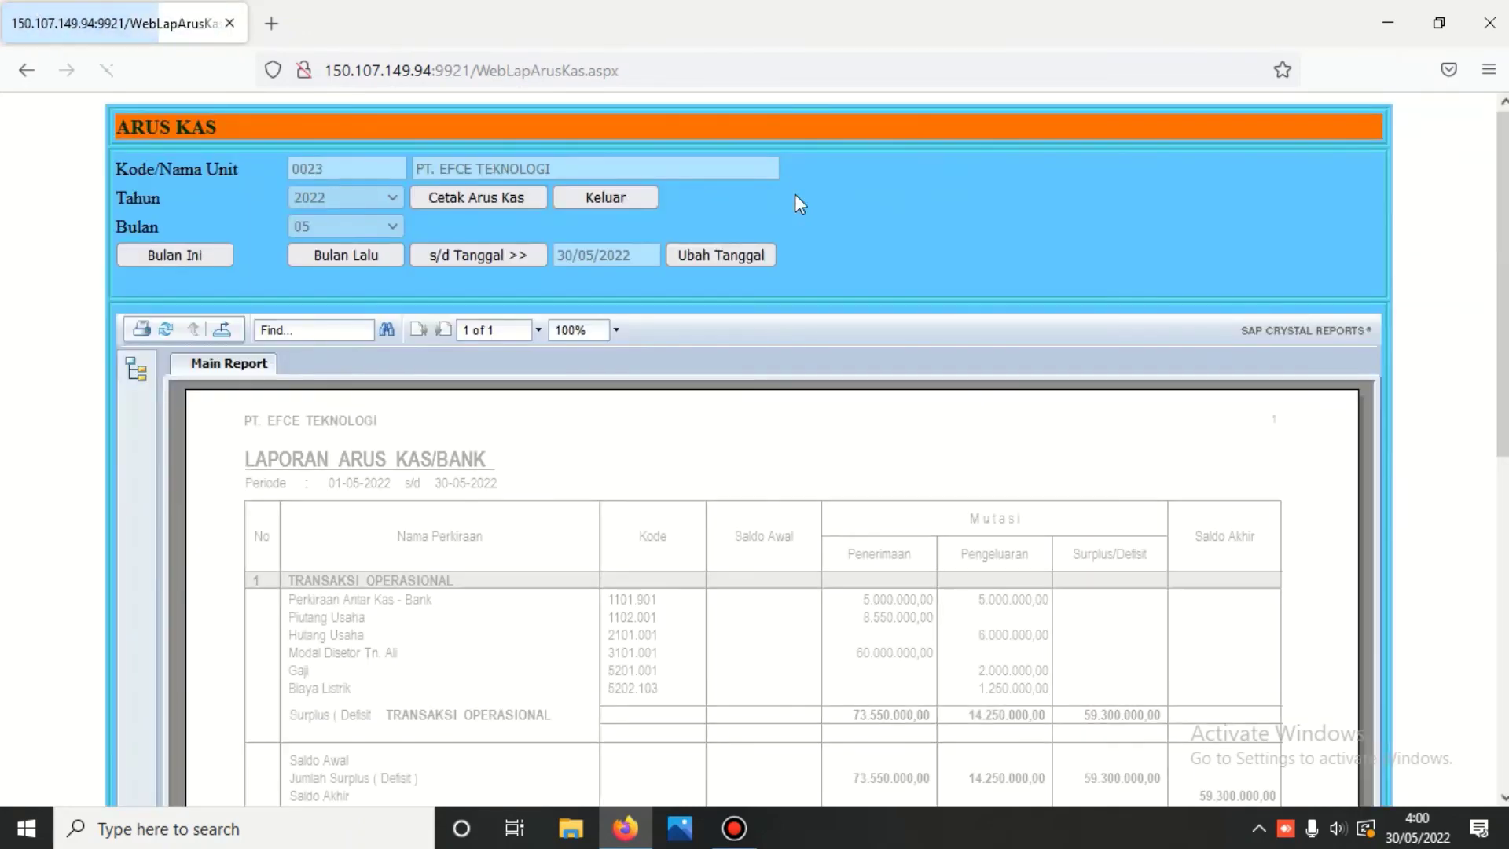
{"action": "scroll", "coordinate": [792, 204], "scroll_direction": "down", "scroll_amount": 3}
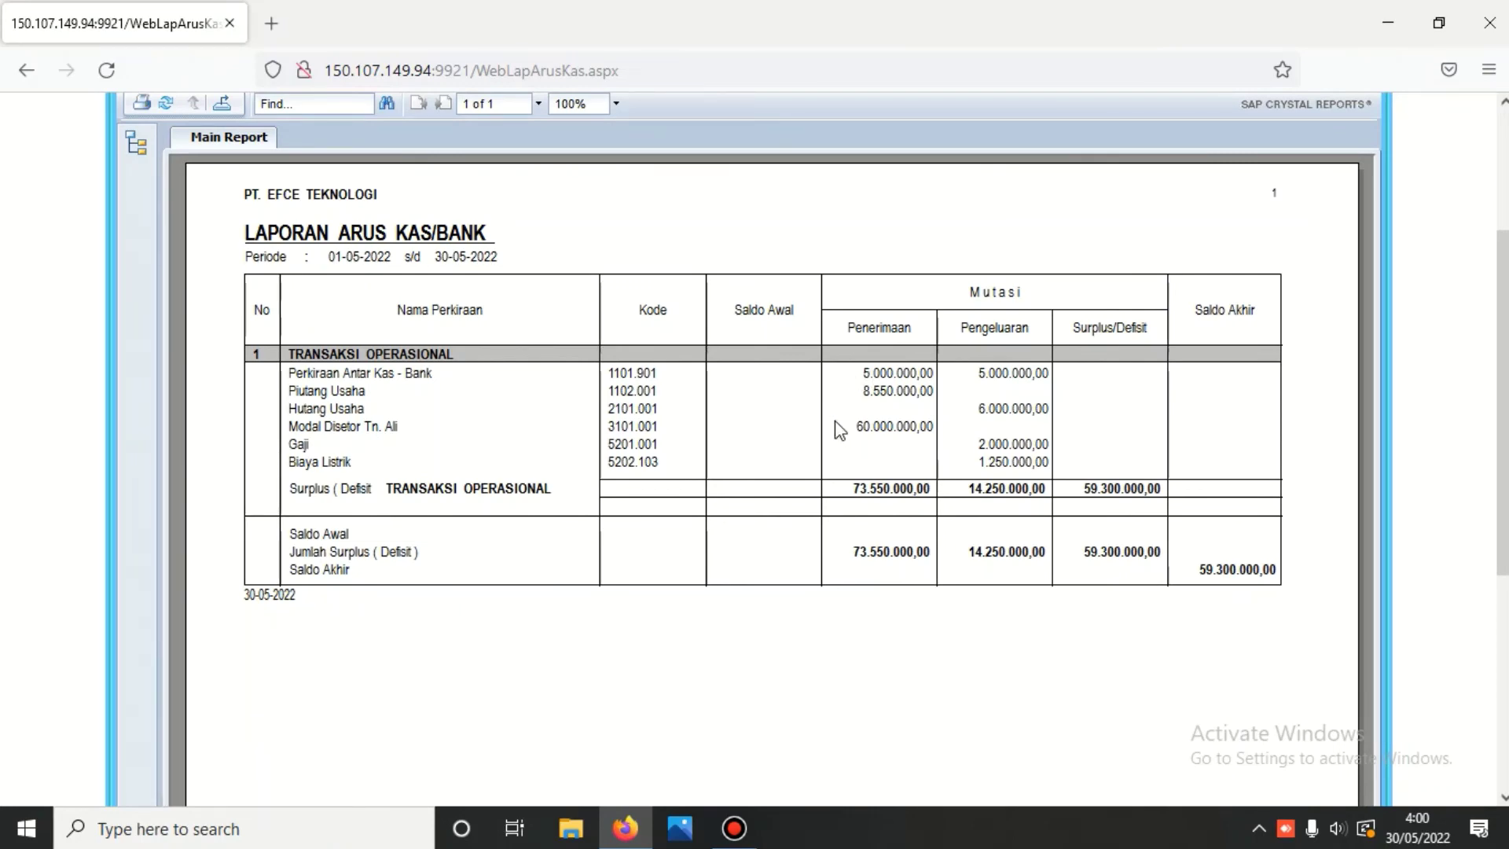
{"action": "scroll", "coordinate": [825, 424], "scroll_direction": "up", "scroll_amount": 3}
{"action": "left_click", "coordinate": [649, 203]}
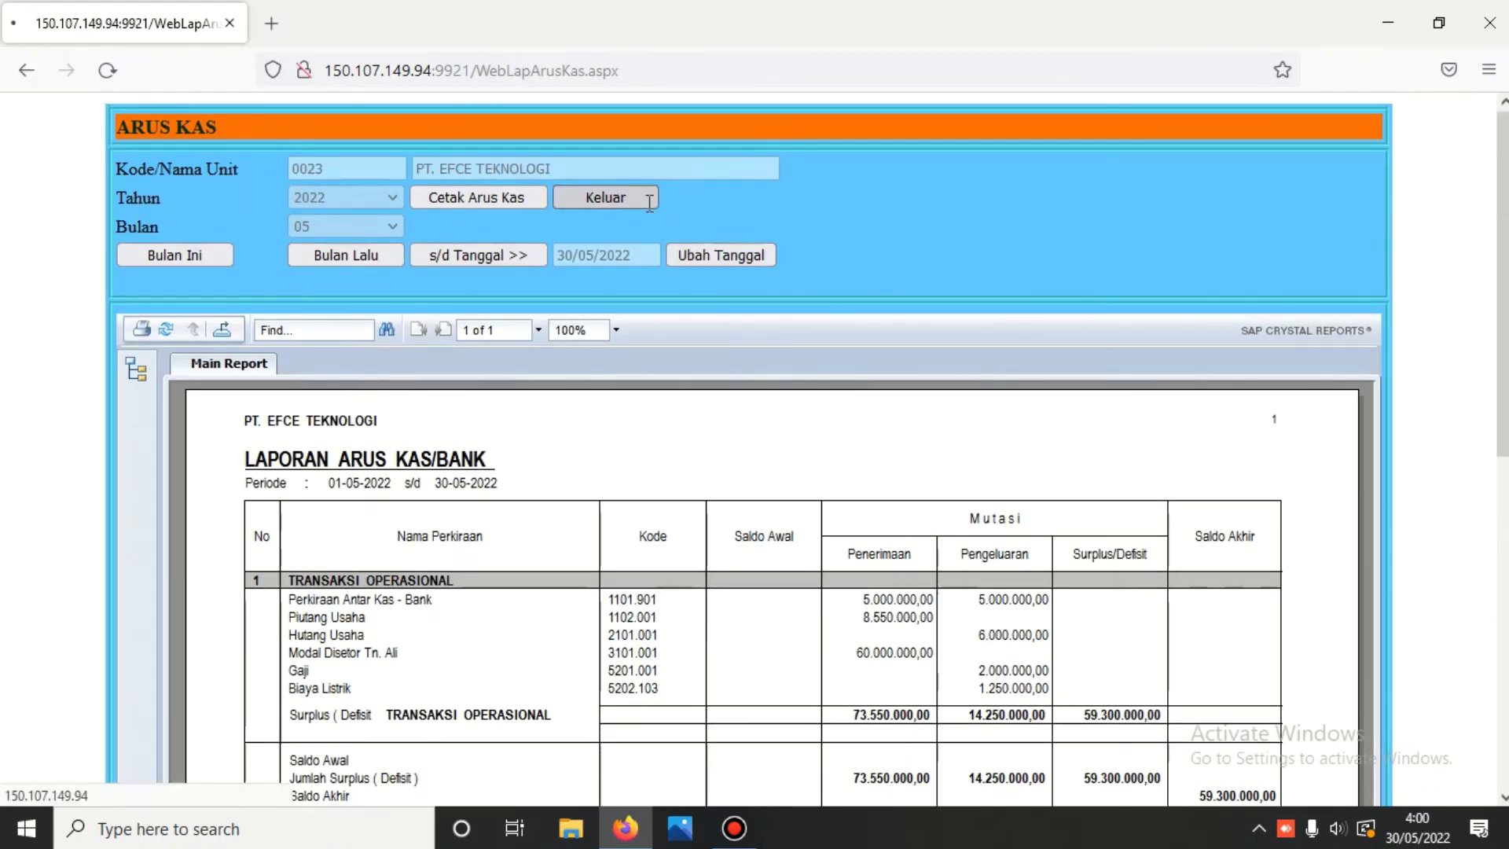
- Generate the Rincian Mutasi report for 01-05-2022 to 30-05-2022 and scroll through page 1
{"action": "left_click", "coordinate": [873, 323]}
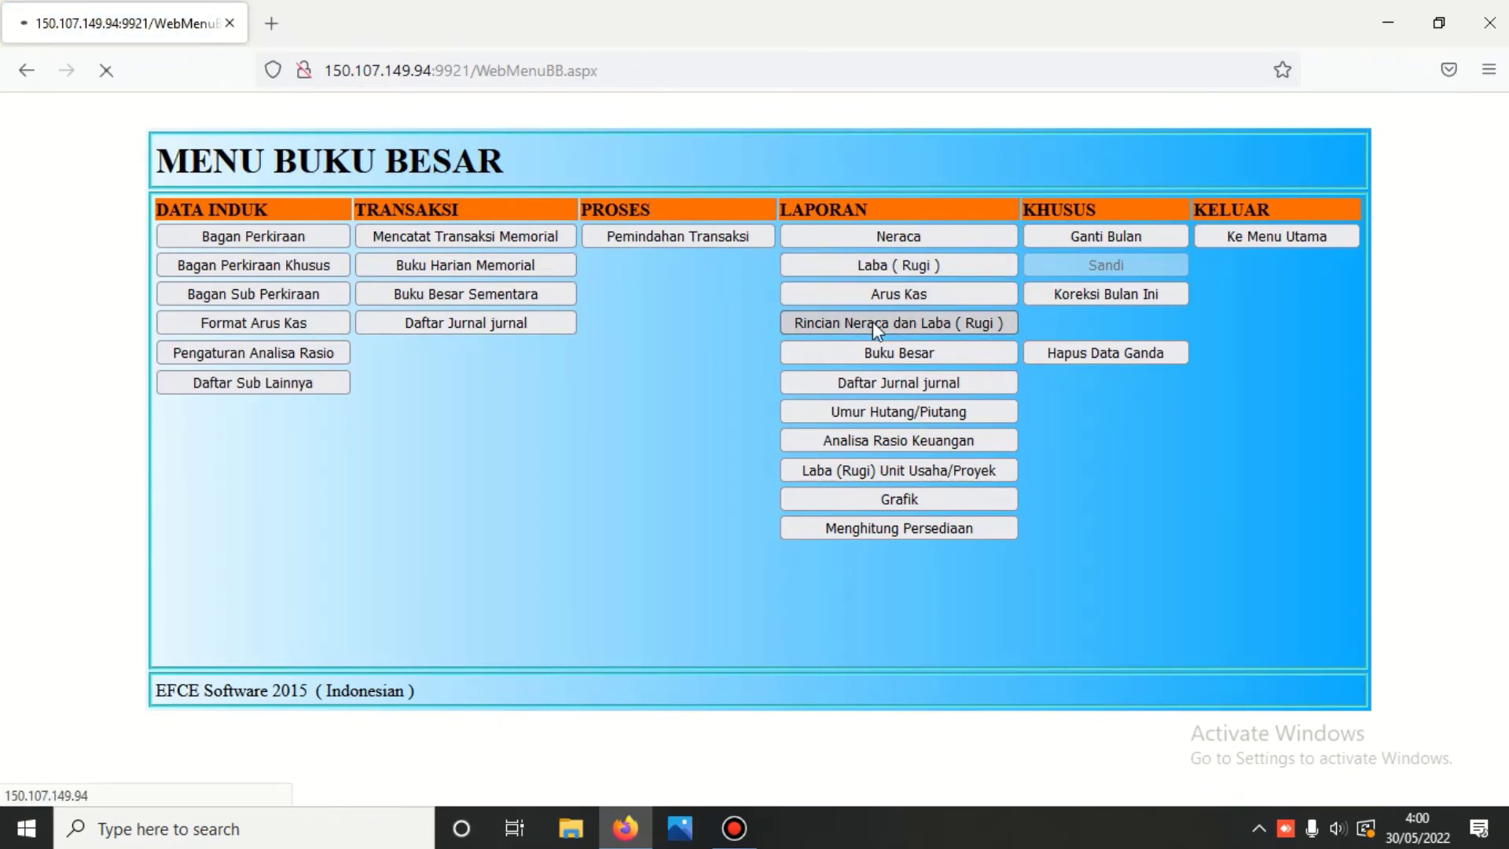
{"action": "left_click", "coordinate": [726, 256]}
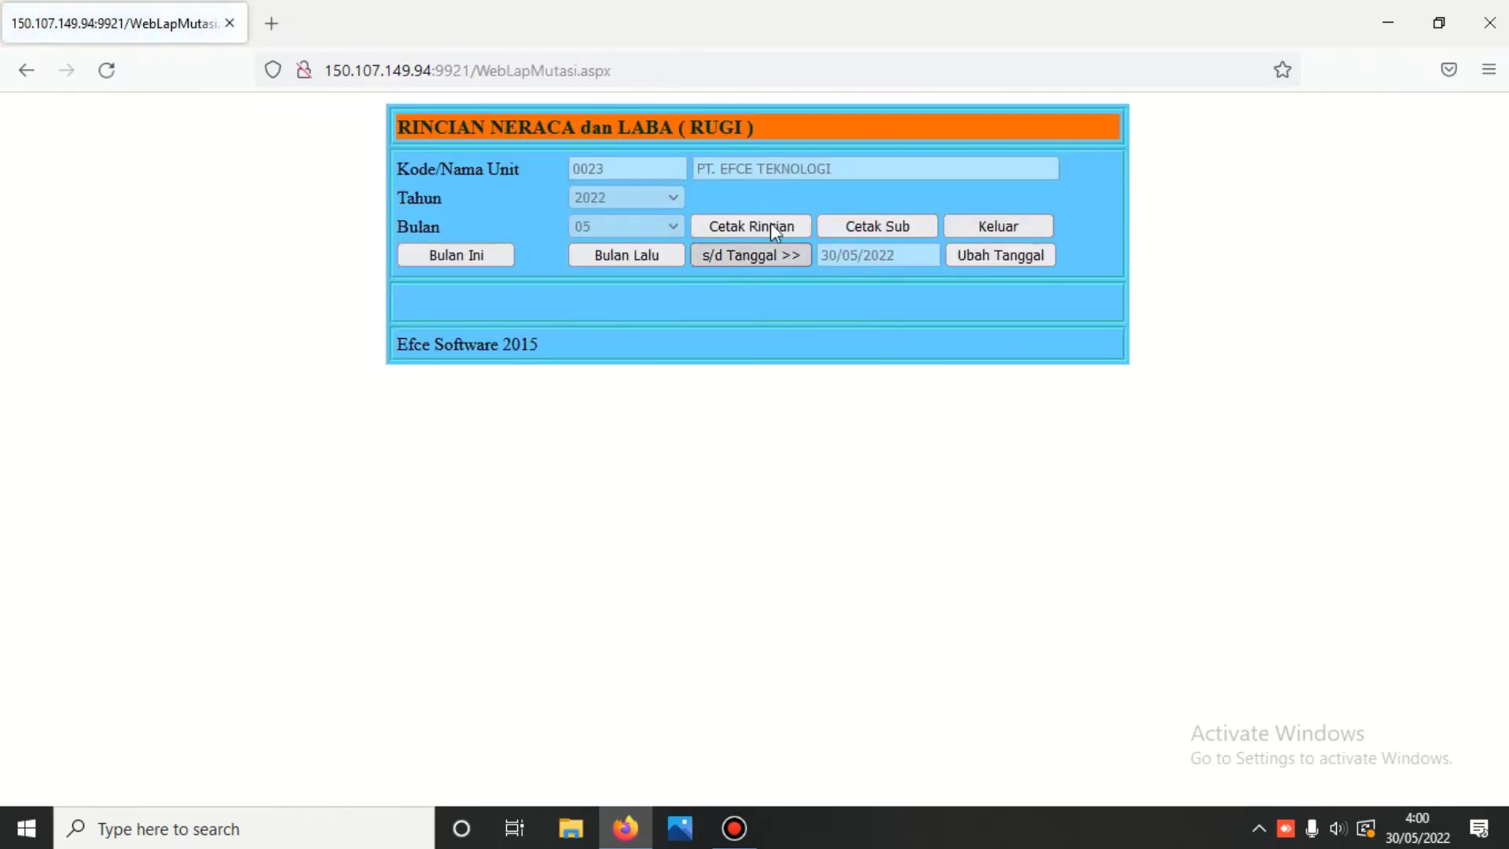
{"action": "left_click", "coordinate": [770, 223]}
{"action": "scroll", "coordinate": [770, 220], "scroll_direction": "down", "scroll_amount": 8}
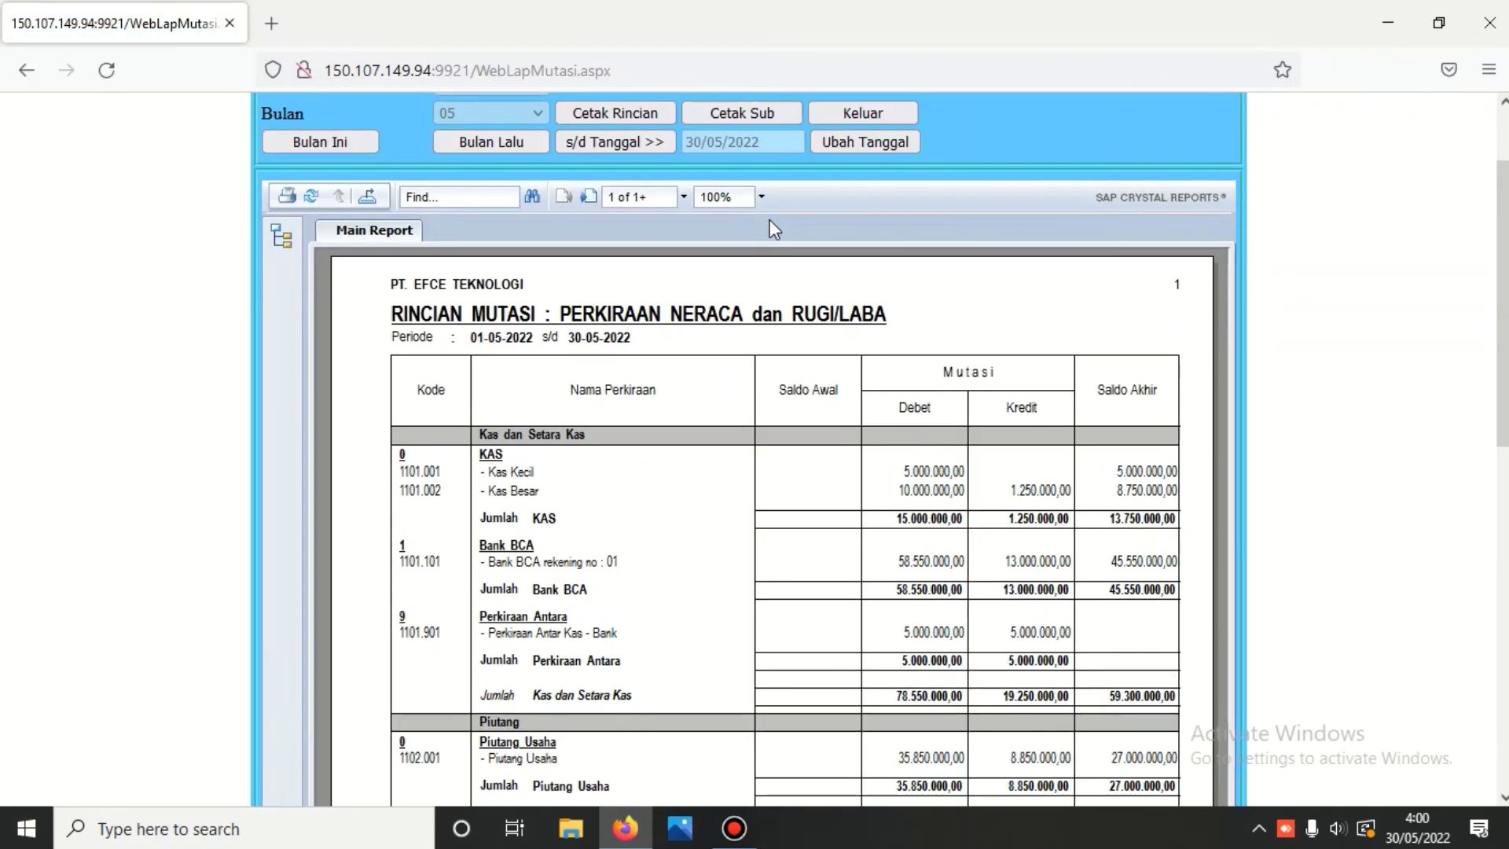
{"action": "scroll", "coordinate": [770, 222], "scroll_direction": "down", "scroll_amount": 2}
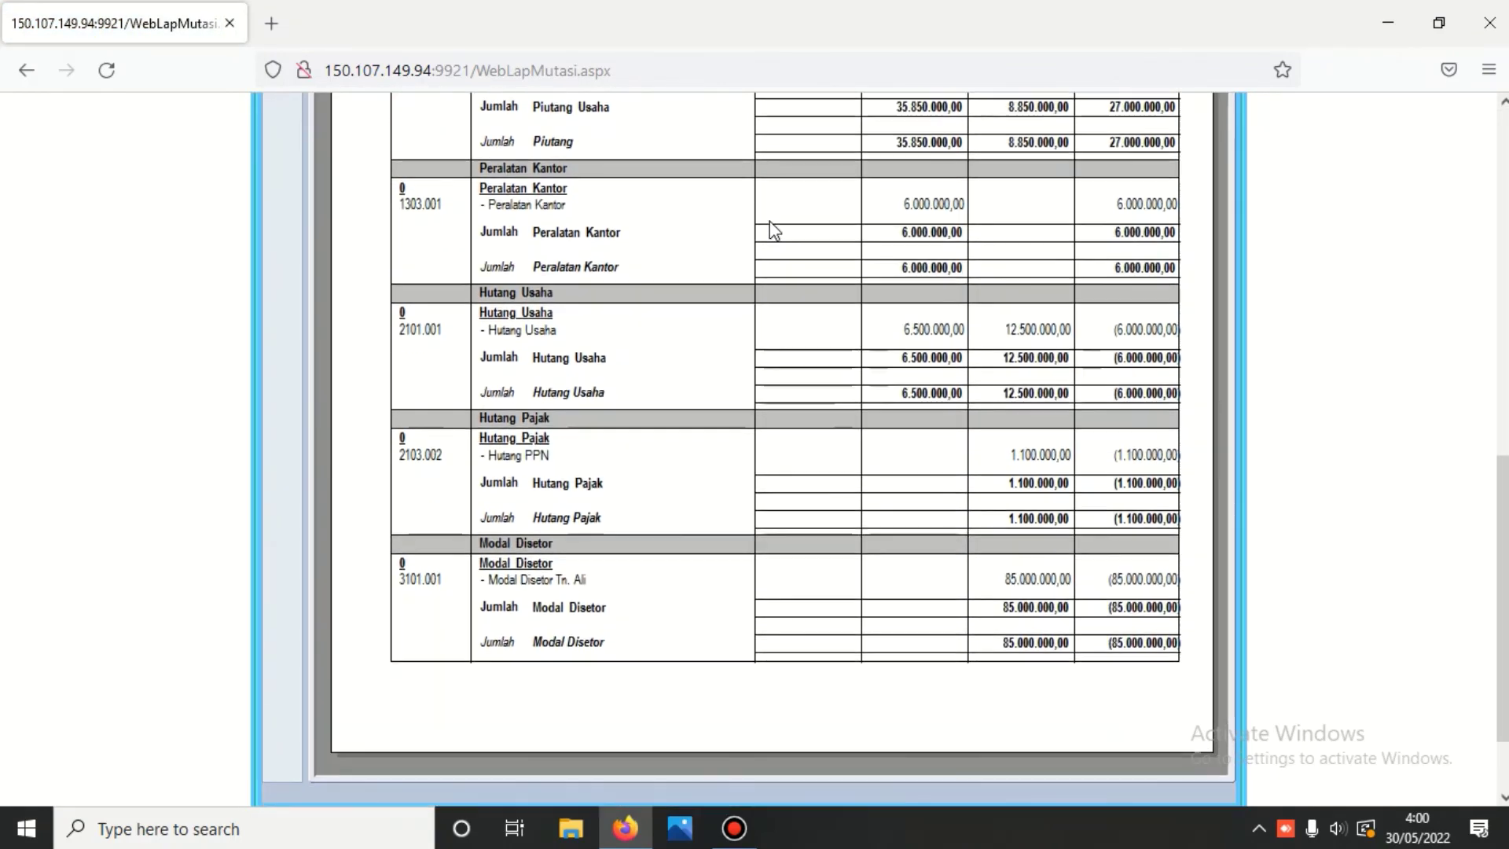
{"action": "scroll", "coordinate": [770, 230], "scroll_direction": "up", "scroll_amount": 7}
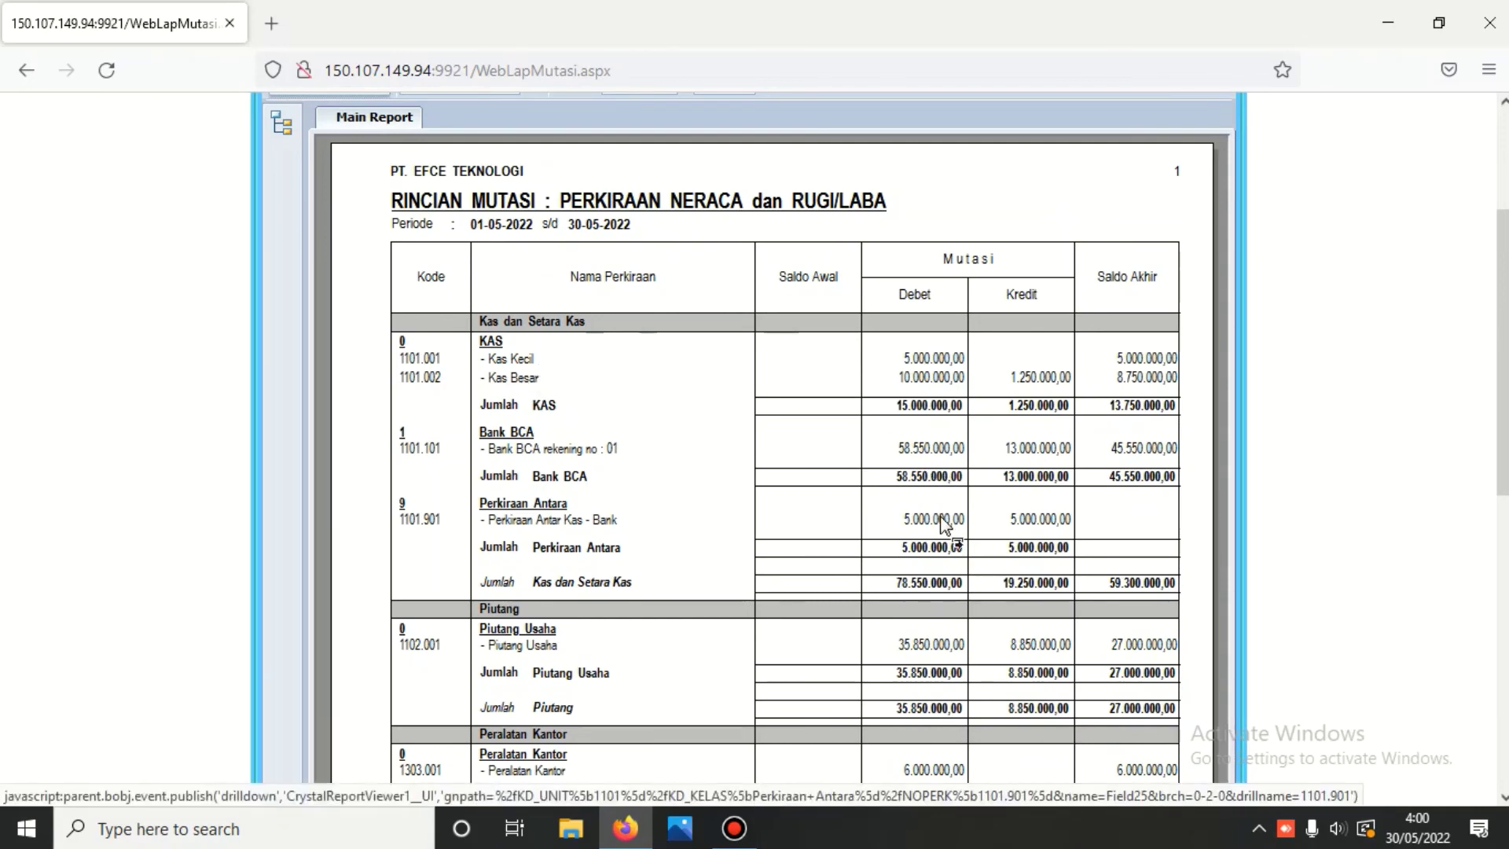
{"action": "scroll", "coordinate": [942, 517], "scroll_direction": "down", "scroll_amount": 1}
{"action": "scroll", "coordinate": [937, 512], "scroll_direction": "down", "scroll_amount": 2}
{"action": "scroll", "coordinate": [936, 512], "scroll_direction": "up", "scroll_amount": 1}
{"action": "scroll", "coordinate": [762, 440], "scroll_direction": "down", "scroll_amount": 4}
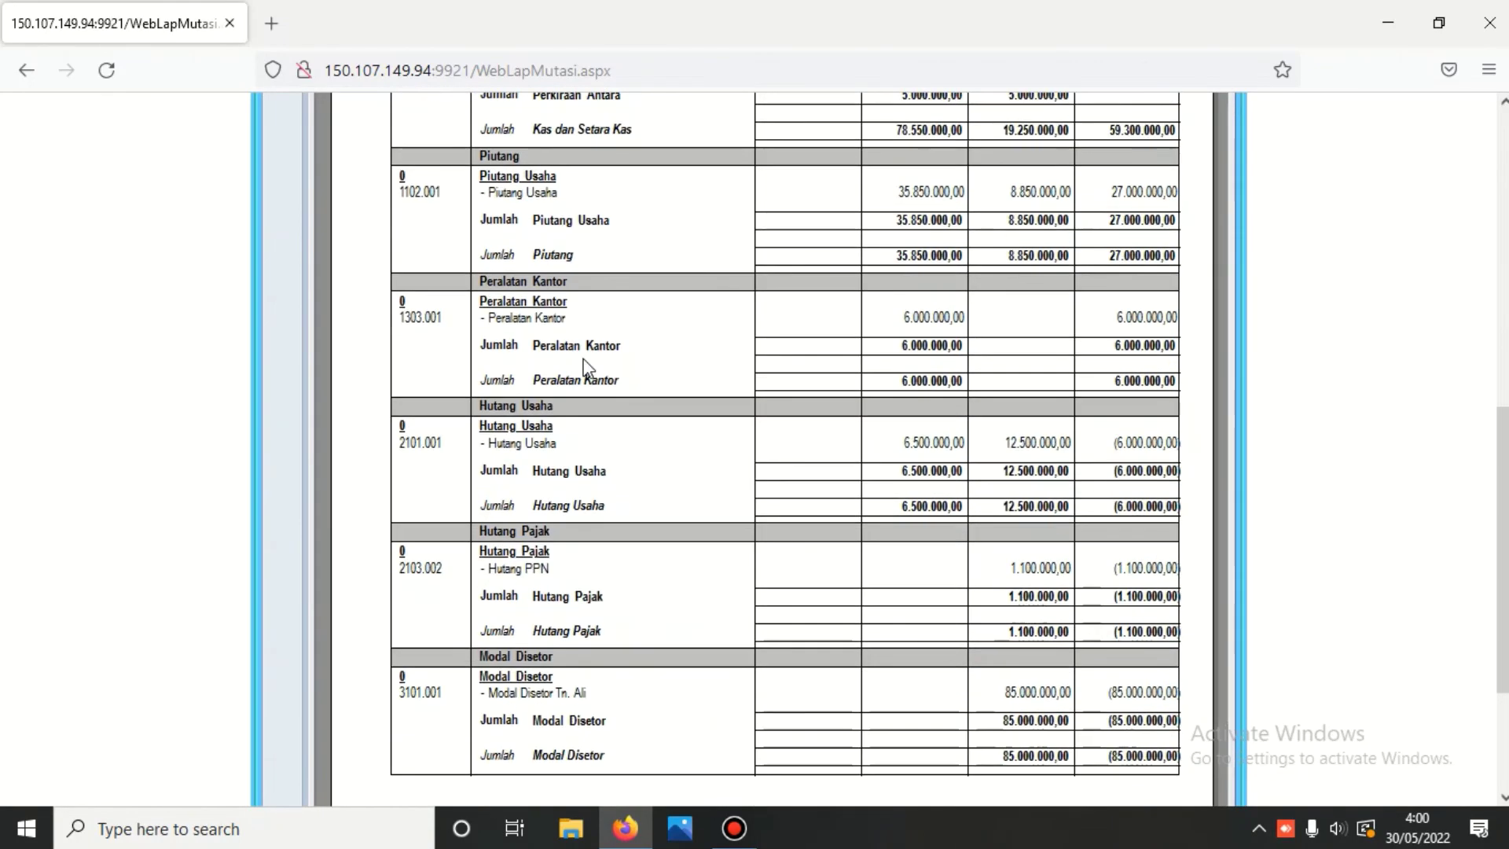
{"action": "scroll", "coordinate": [588, 368], "scroll_direction": "up", "scroll_amount": 6}
- Review page 2, with 137.700.000,00 debit and credit totals, then return to the ledger menu
{"action": "left_click", "coordinate": [588, 196]}
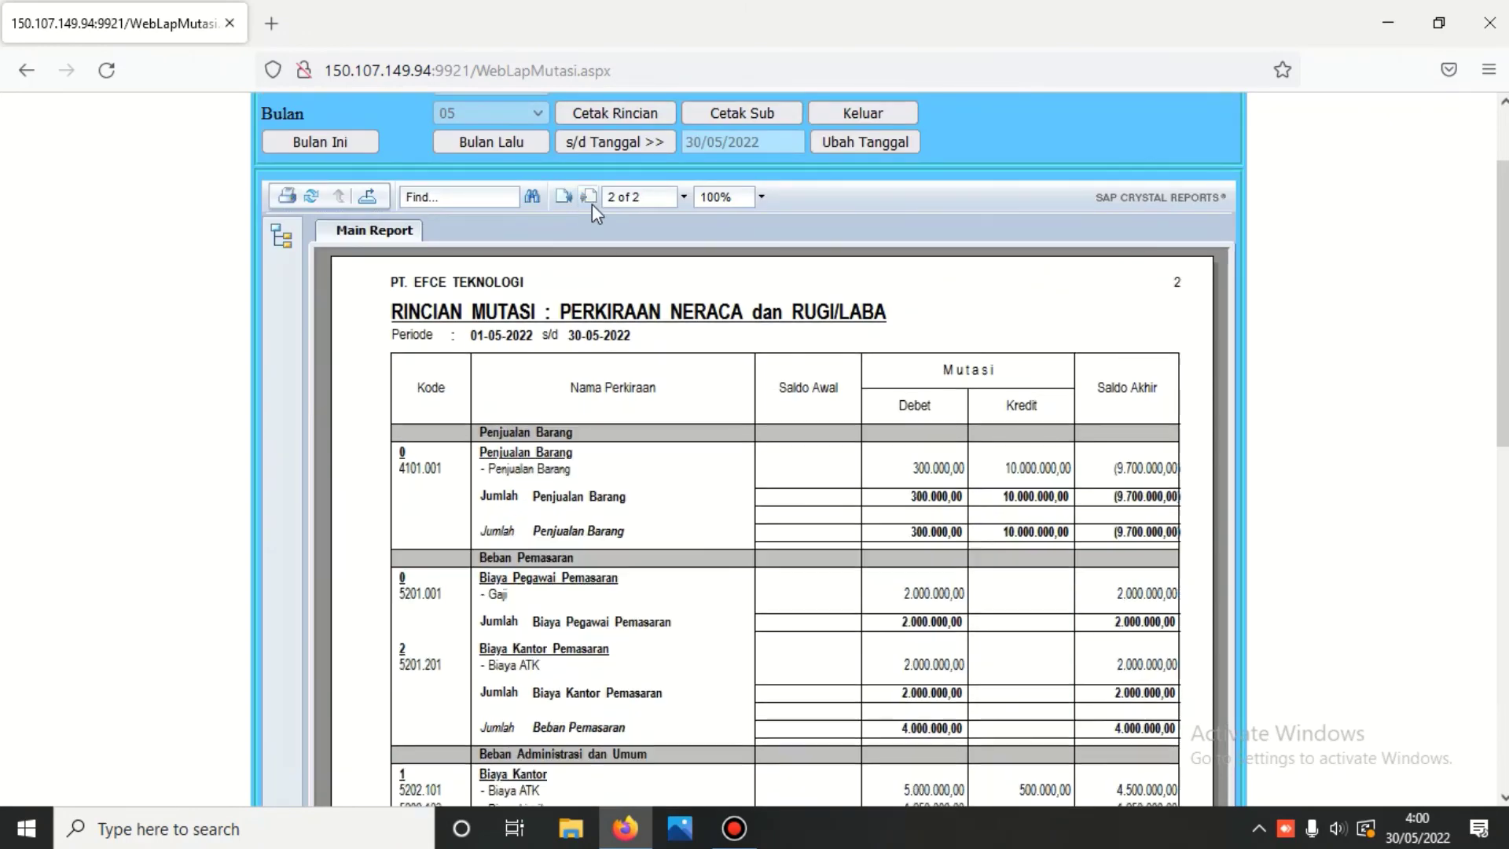
{"action": "scroll", "coordinate": [599, 235], "scroll_direction": "down", "scroll_amount": 4}
{"action": "scroll", "coordinate": [604, 236], "scroll_direction": "down", "scroll_amount": 3}
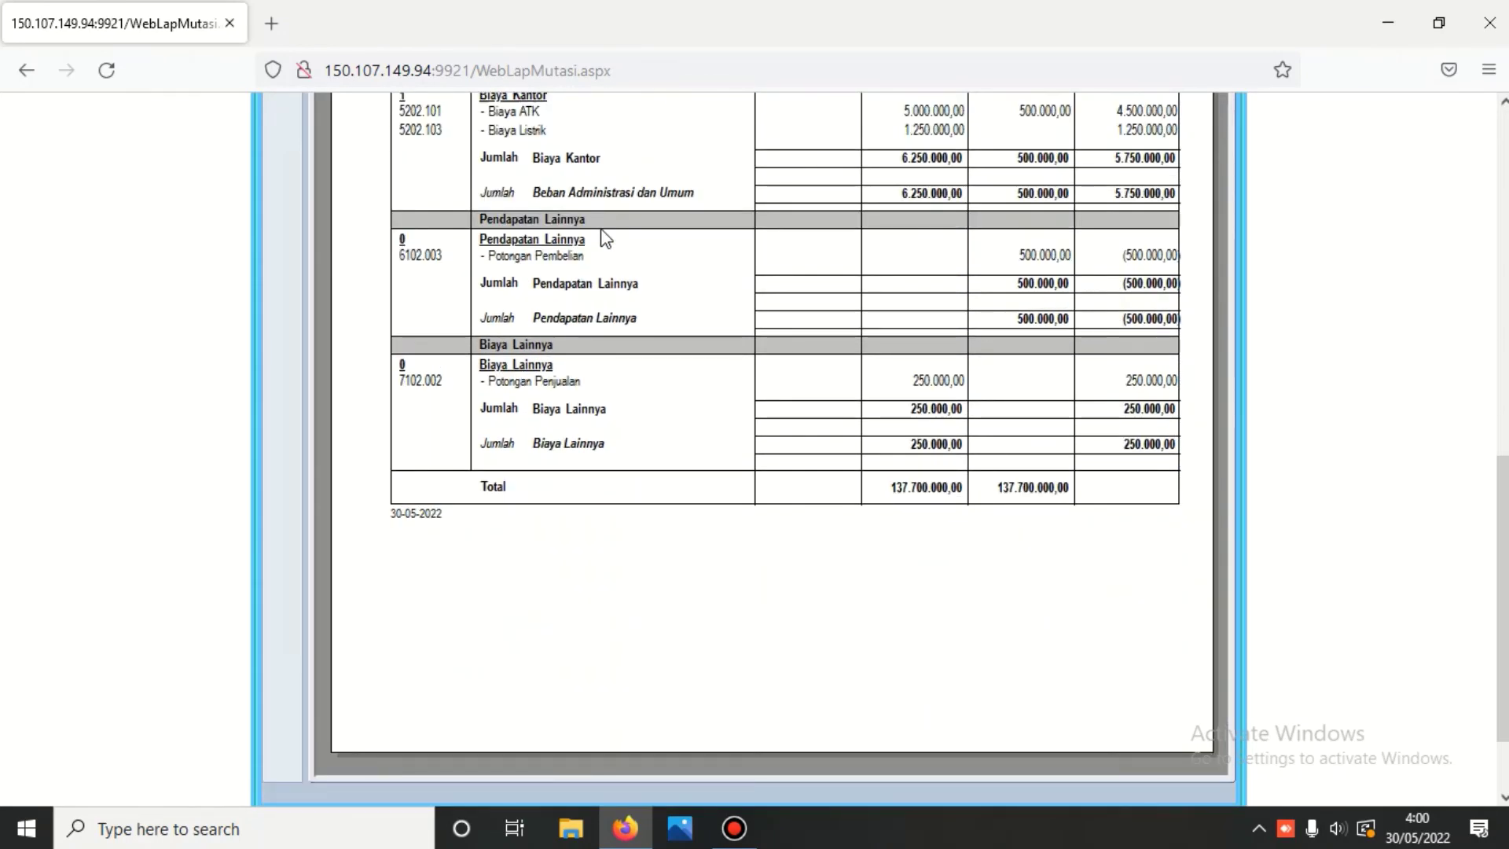
{"action": "scroll", "coordinate": [1037, 499], "scroll_direction": "up", "scroll_amount": 4}
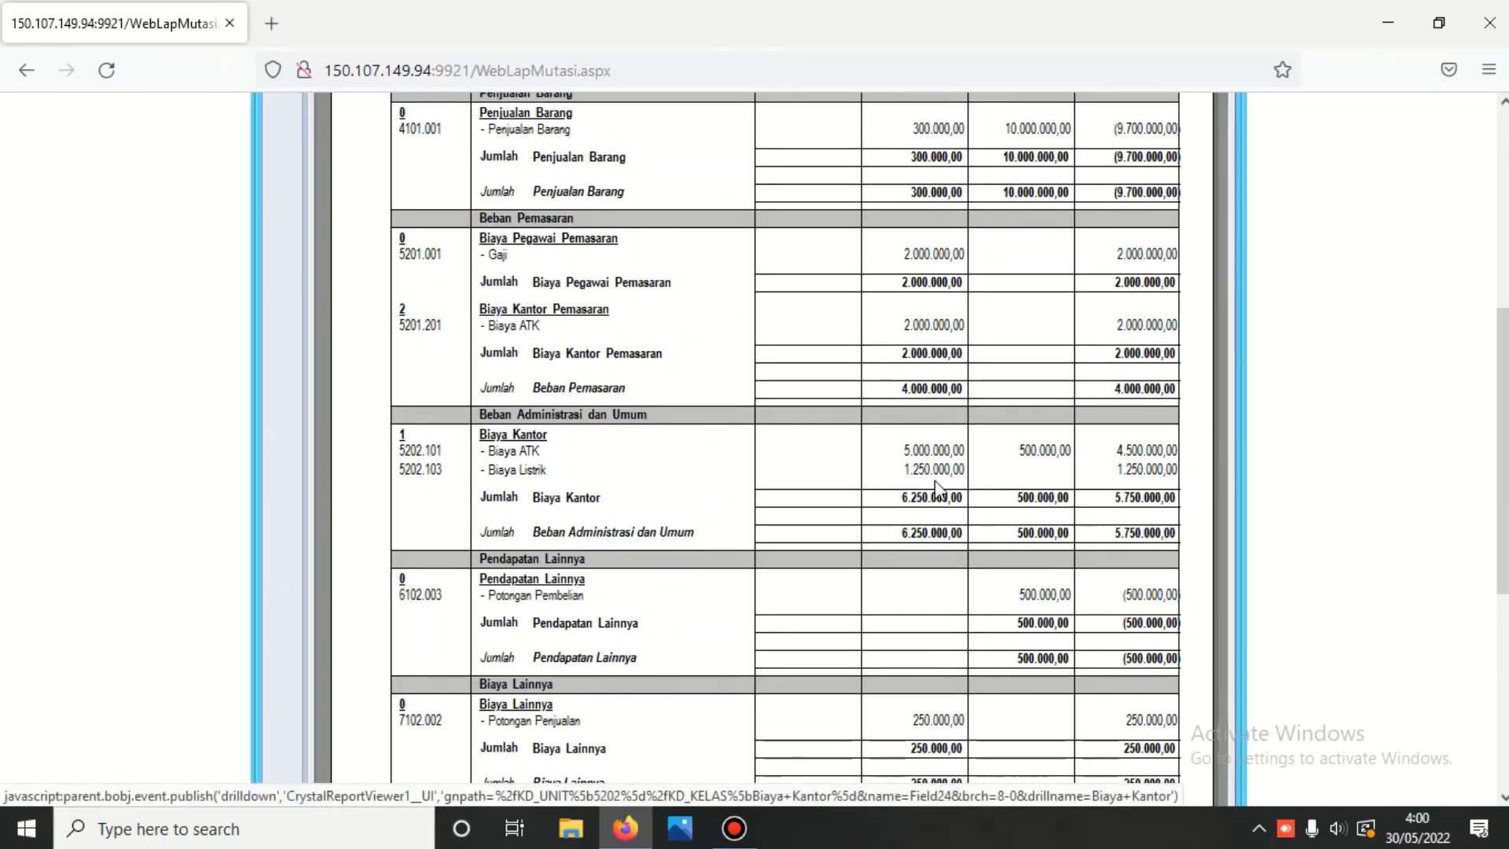
{"action": "scroll", "coordinate": [982, 481], "scroll_direction": "down", "scroll_amount": 2}
{"action": "scroll", "coordinate": [979, 475], "scroll_direction": "up", "scroll_amount": 7}
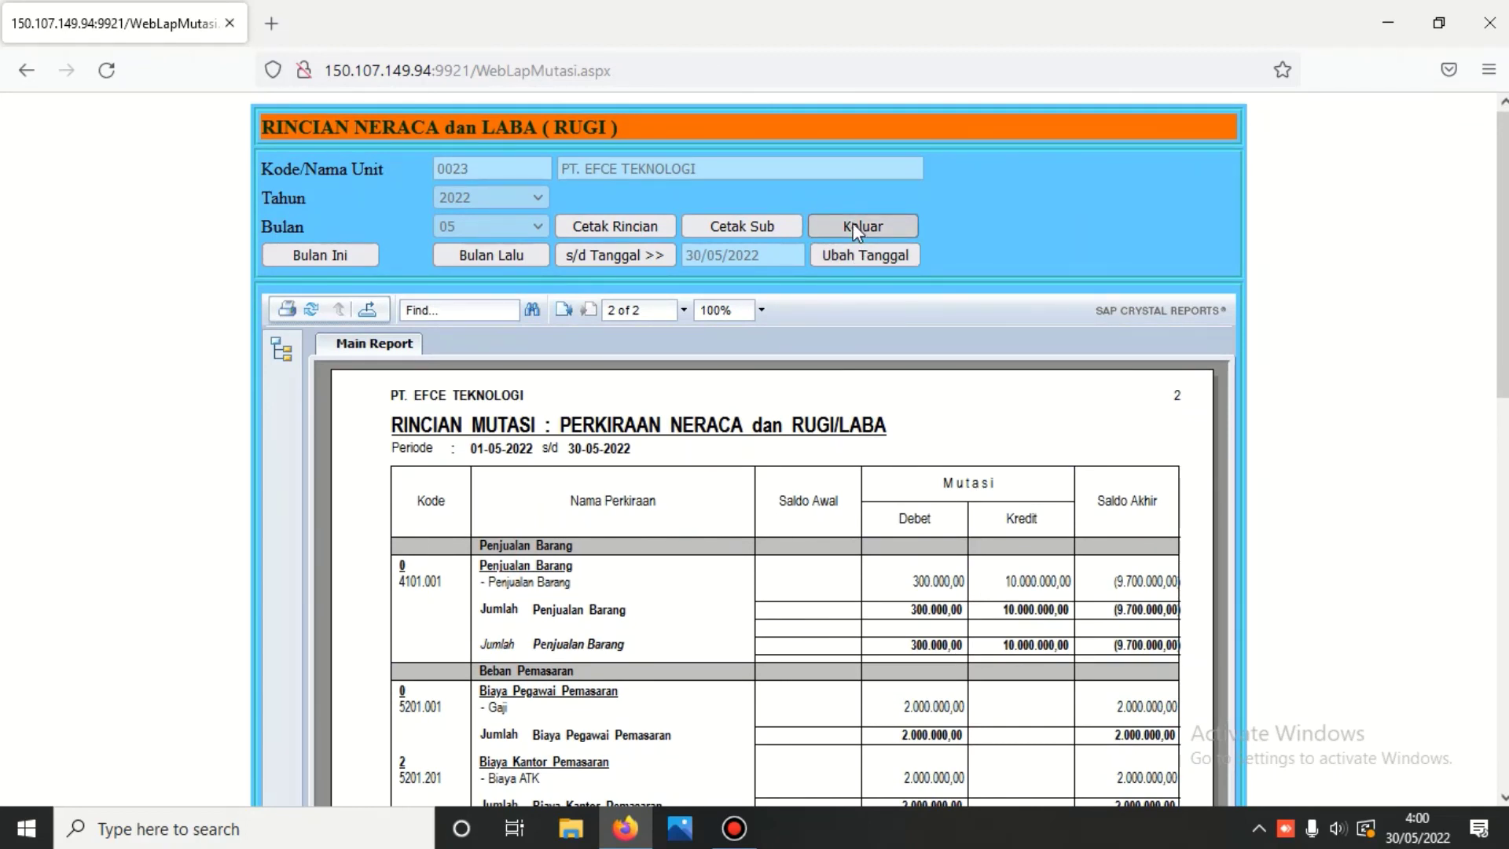
{"action": "left_click", "coordinate": [856, 228]}
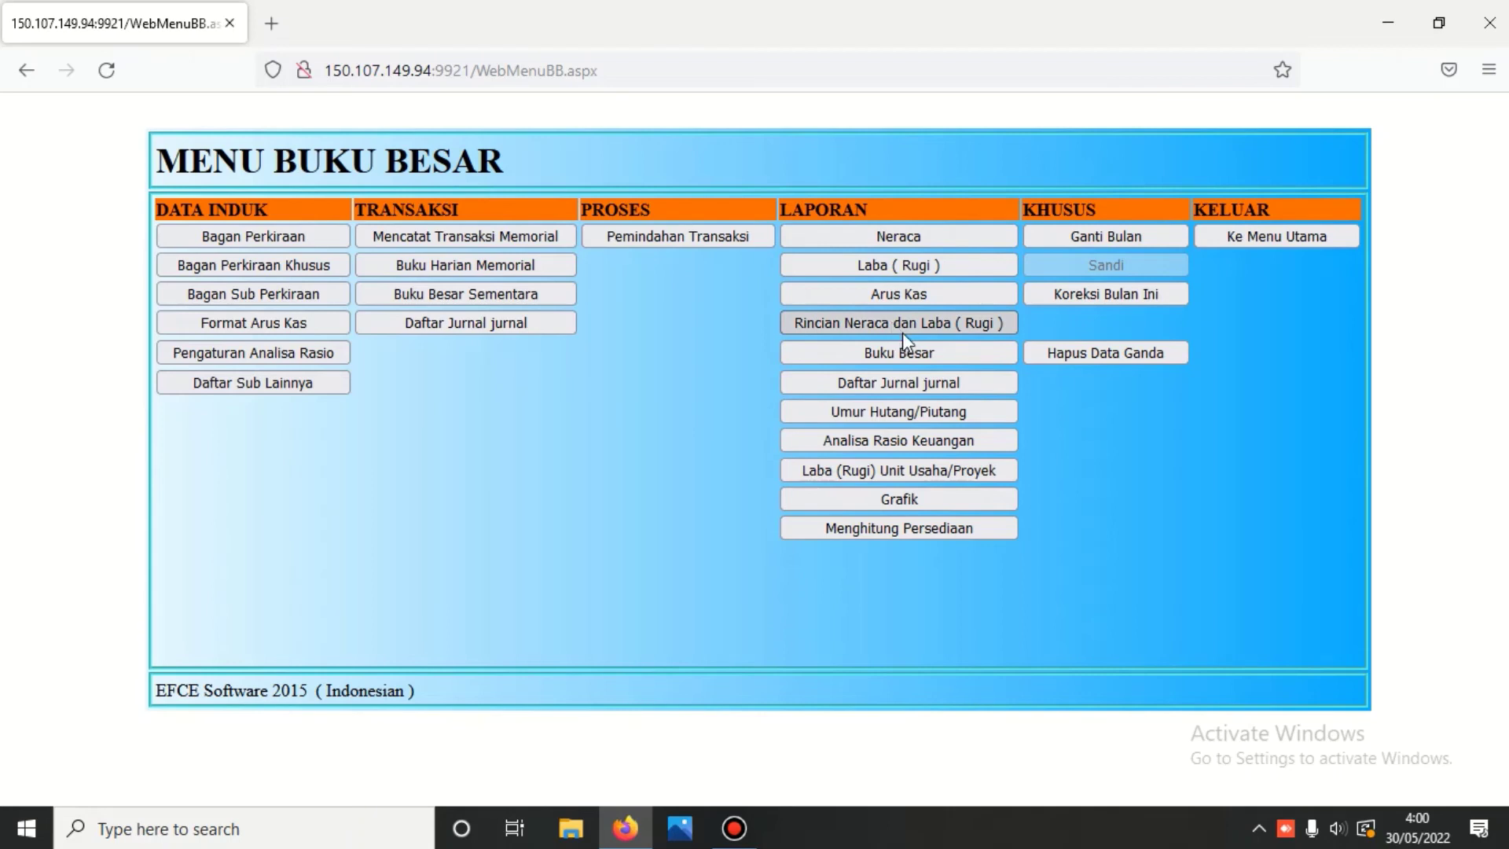
- Set Buku Besar to period 2022/05 for accounts 1101.001 Kas Kecil through 8101.001 Pajak Penghasilan (found via code 81)
{"action": "left_click", "coordinate": [902, 355]}
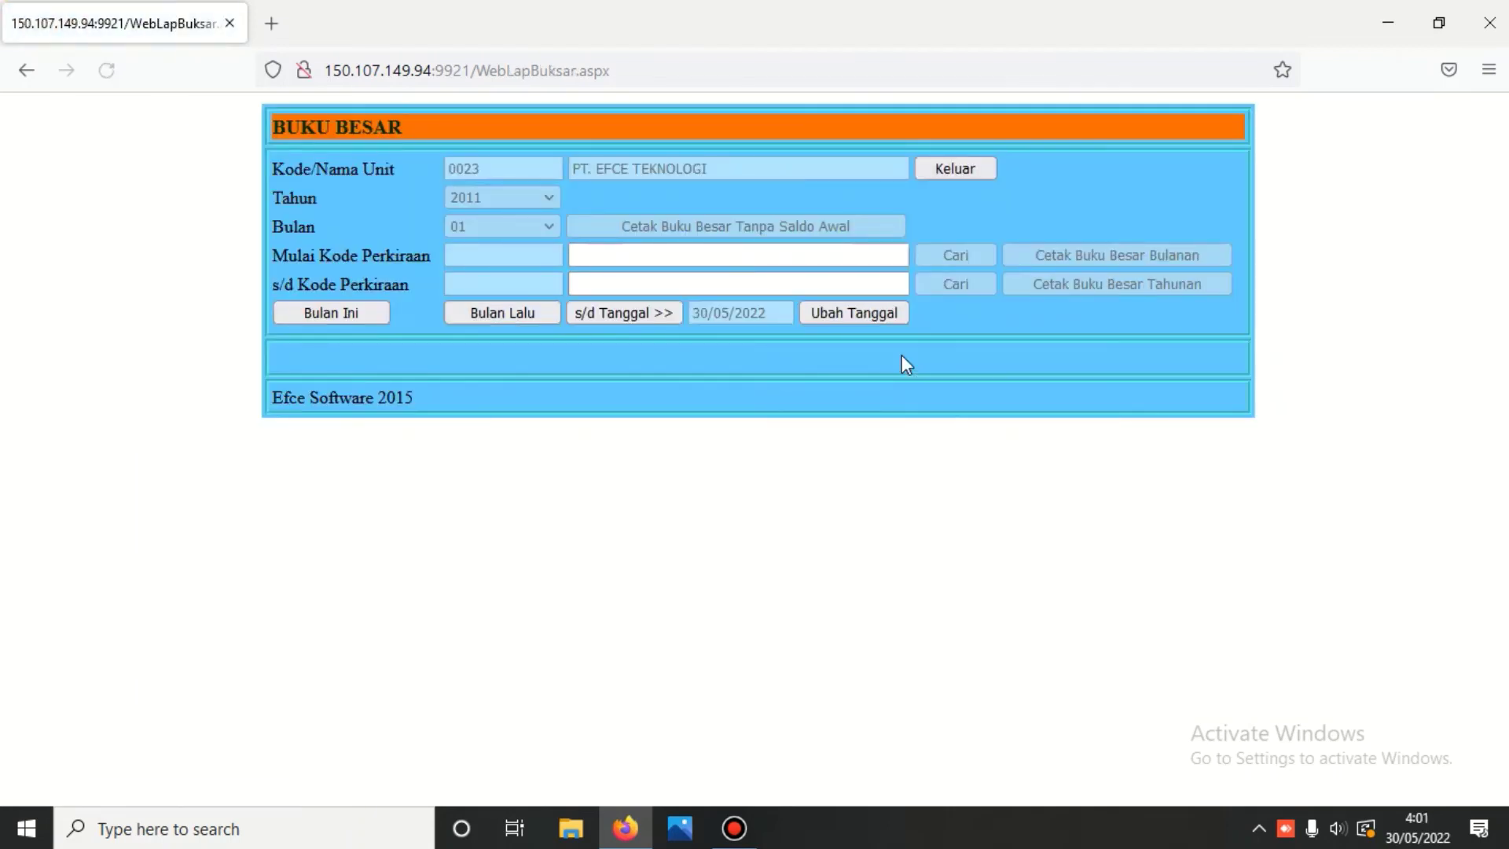
{"action": "left_click", "coordinate": [639, 314]}
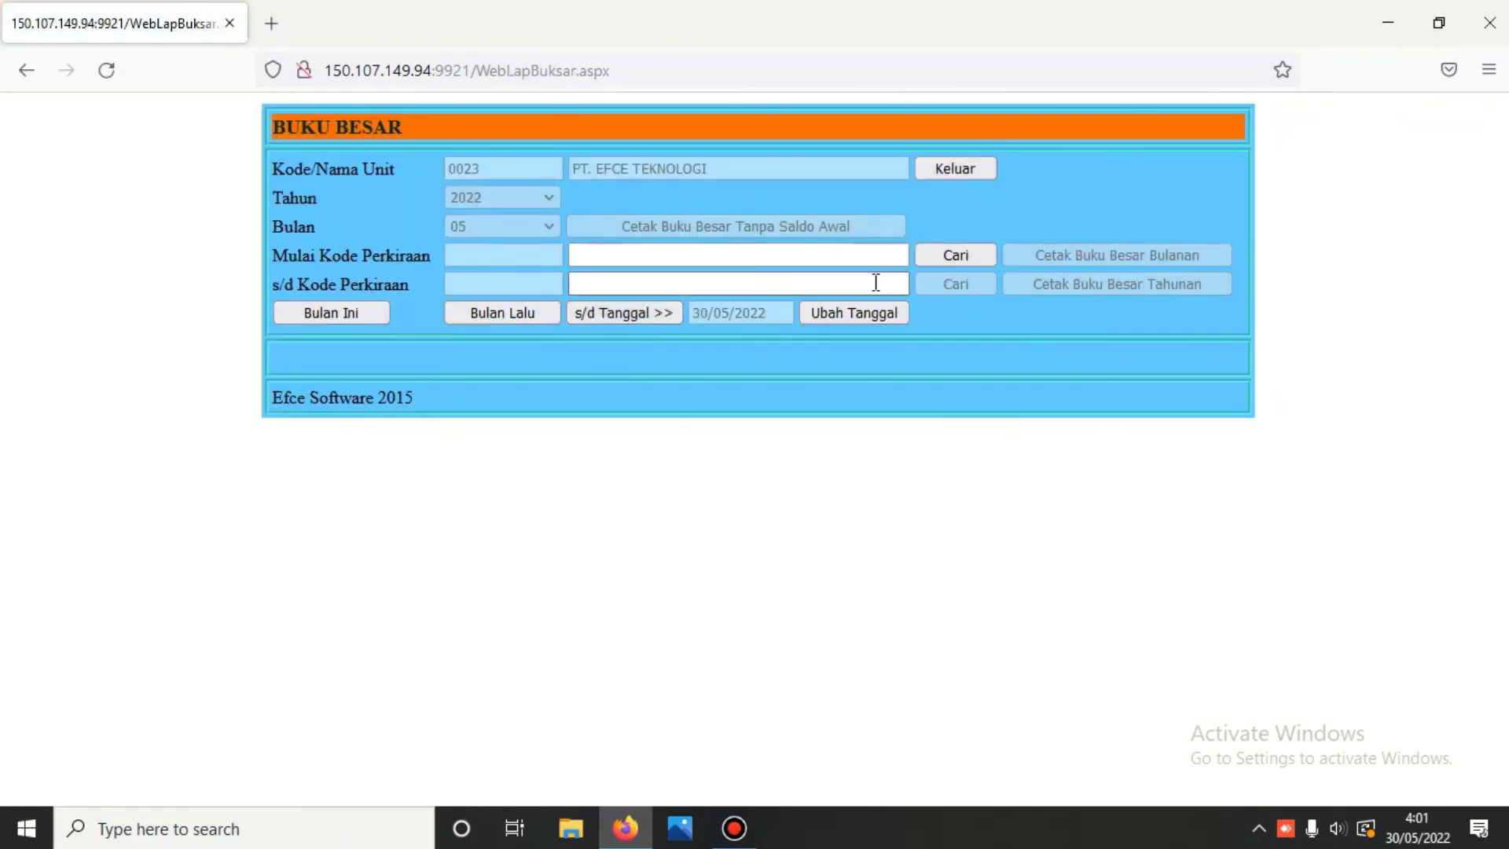
{"action": "left_click", "coordinate": [935, 256]}
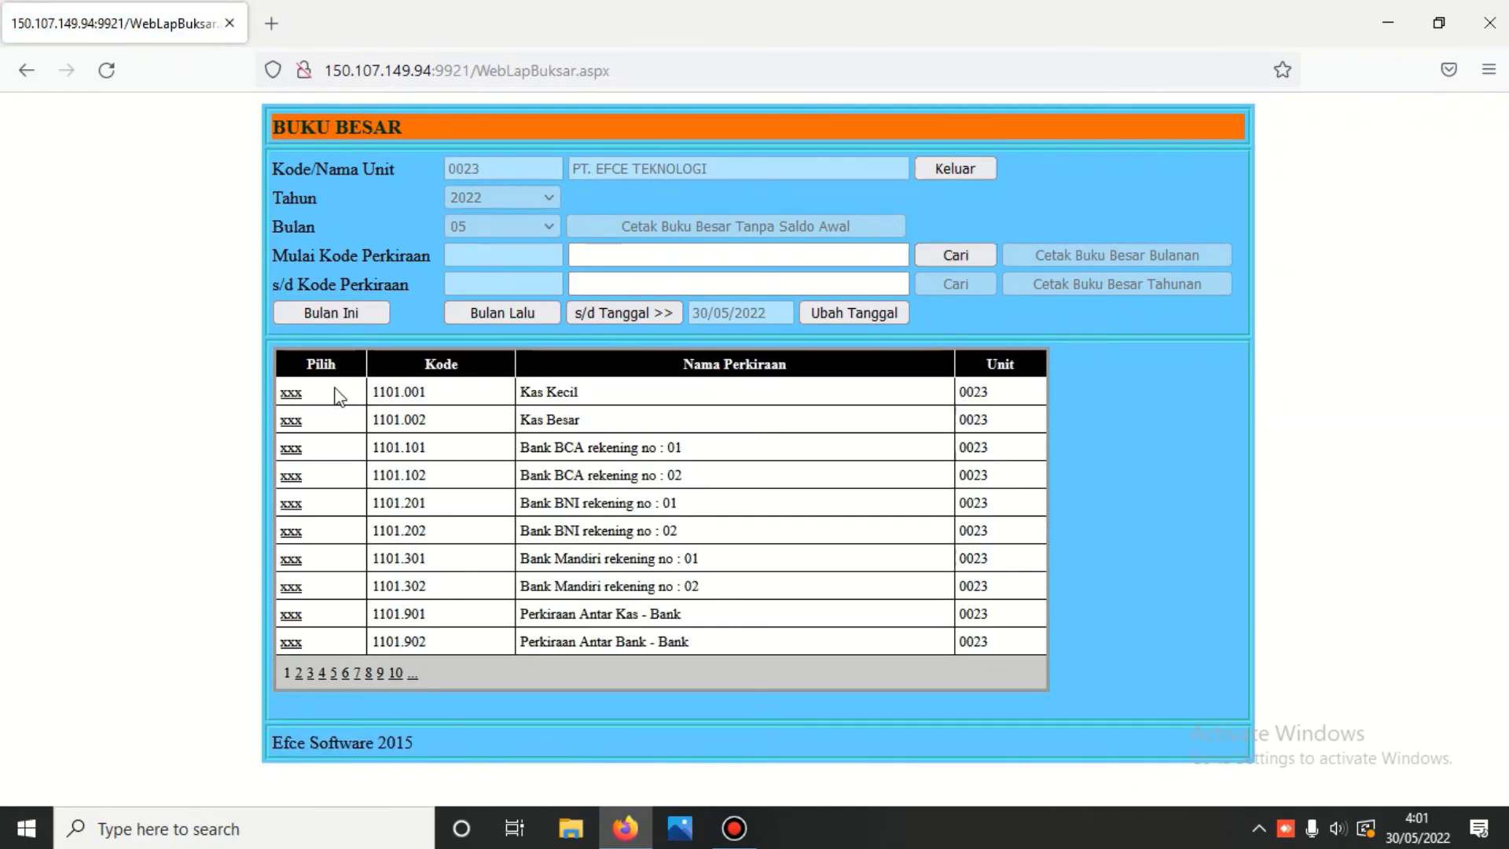
{"action": "left_click", "coordinate": [299, 394]}
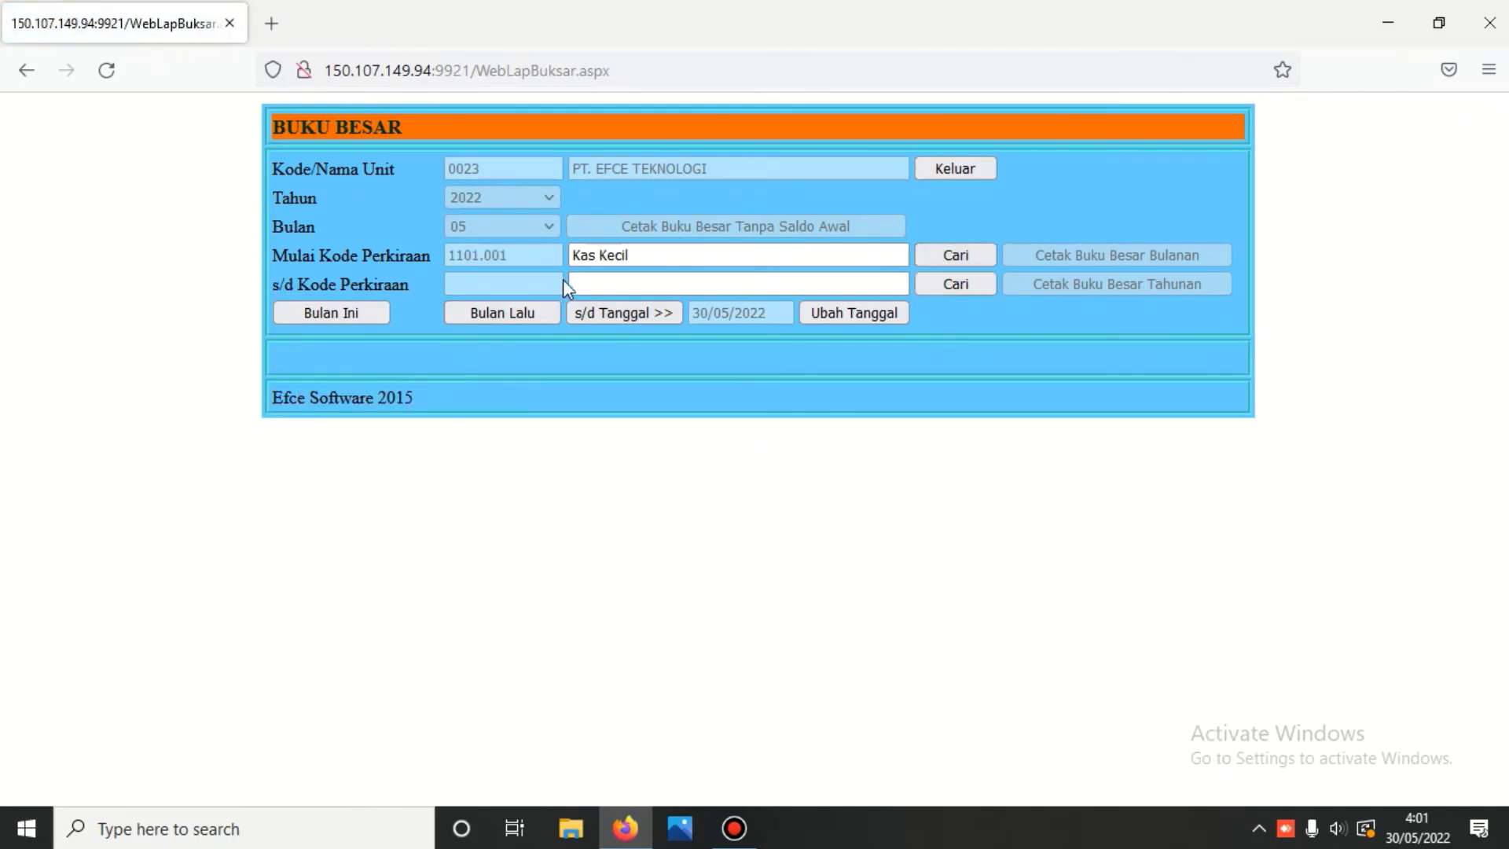
{"action": "left_click", "coordinate": [575, 283]}
{"action": "type", "text": "810"}
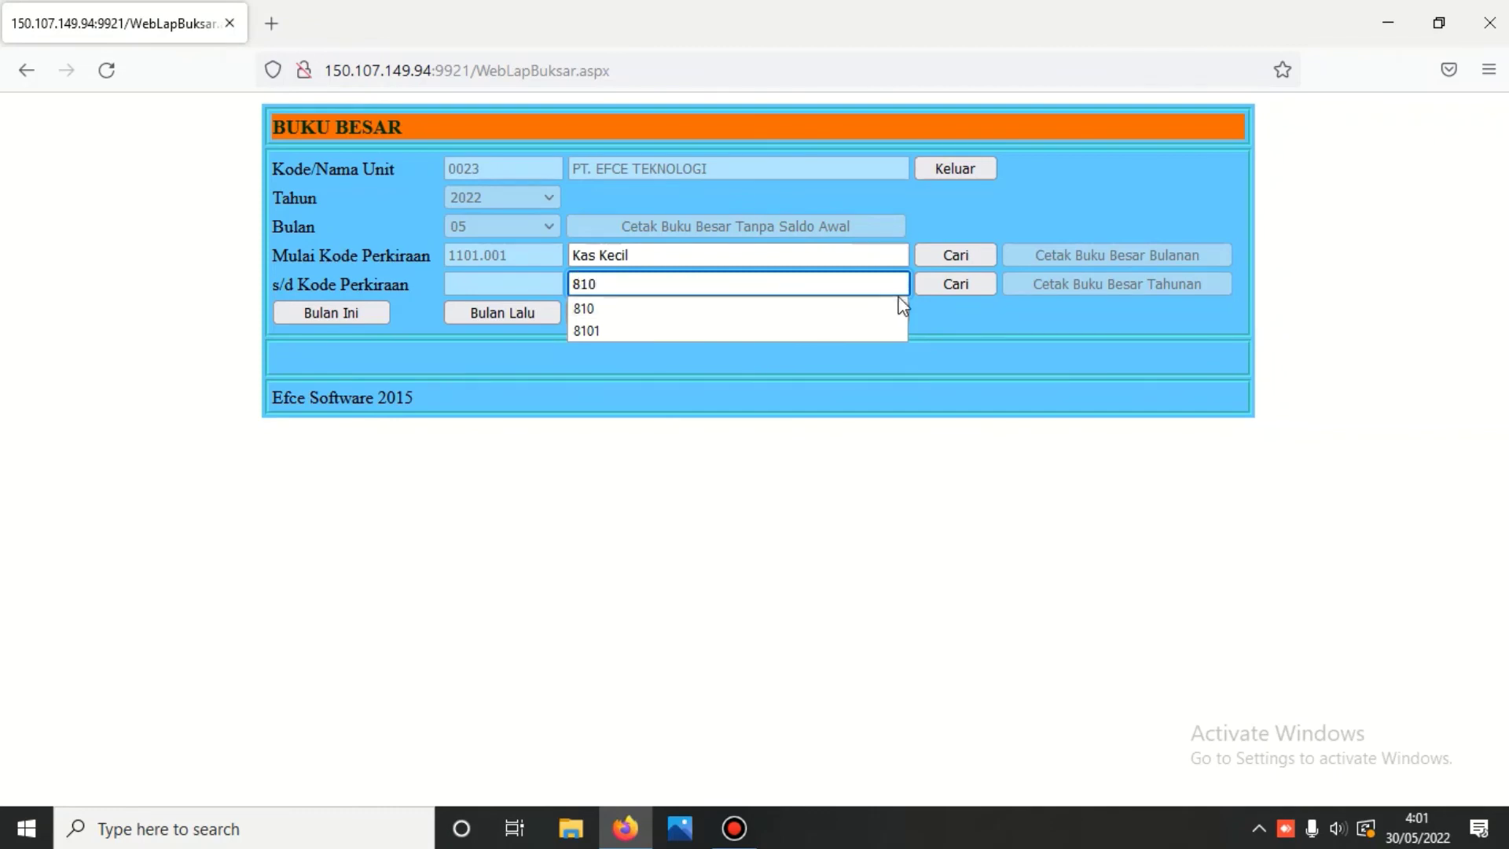
{"action": "left_click", "coordinate": [956, 283]}
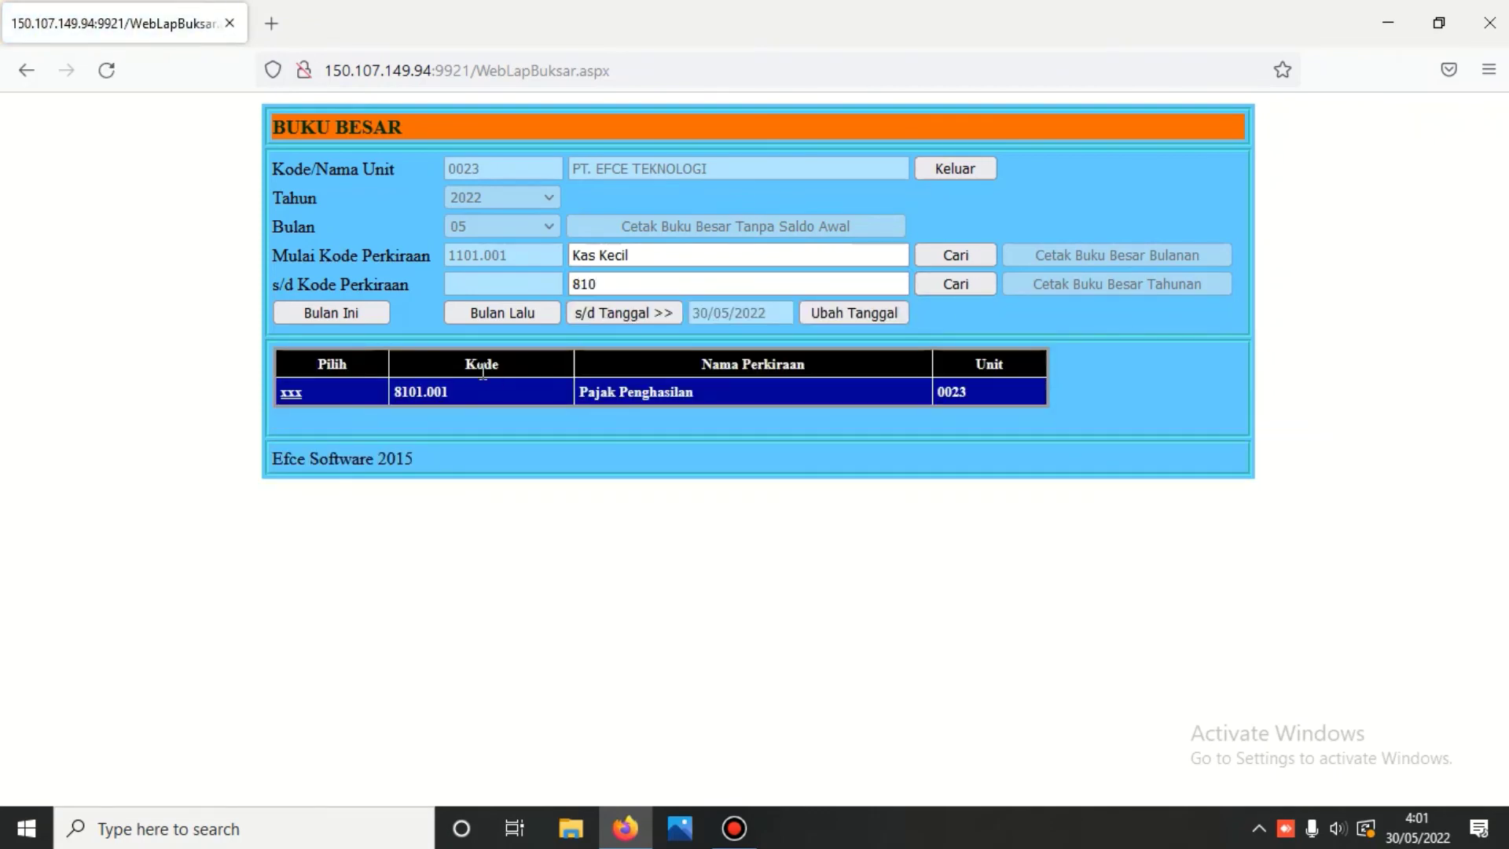
{"action": "left_click", "coordinate": [292, 391]}
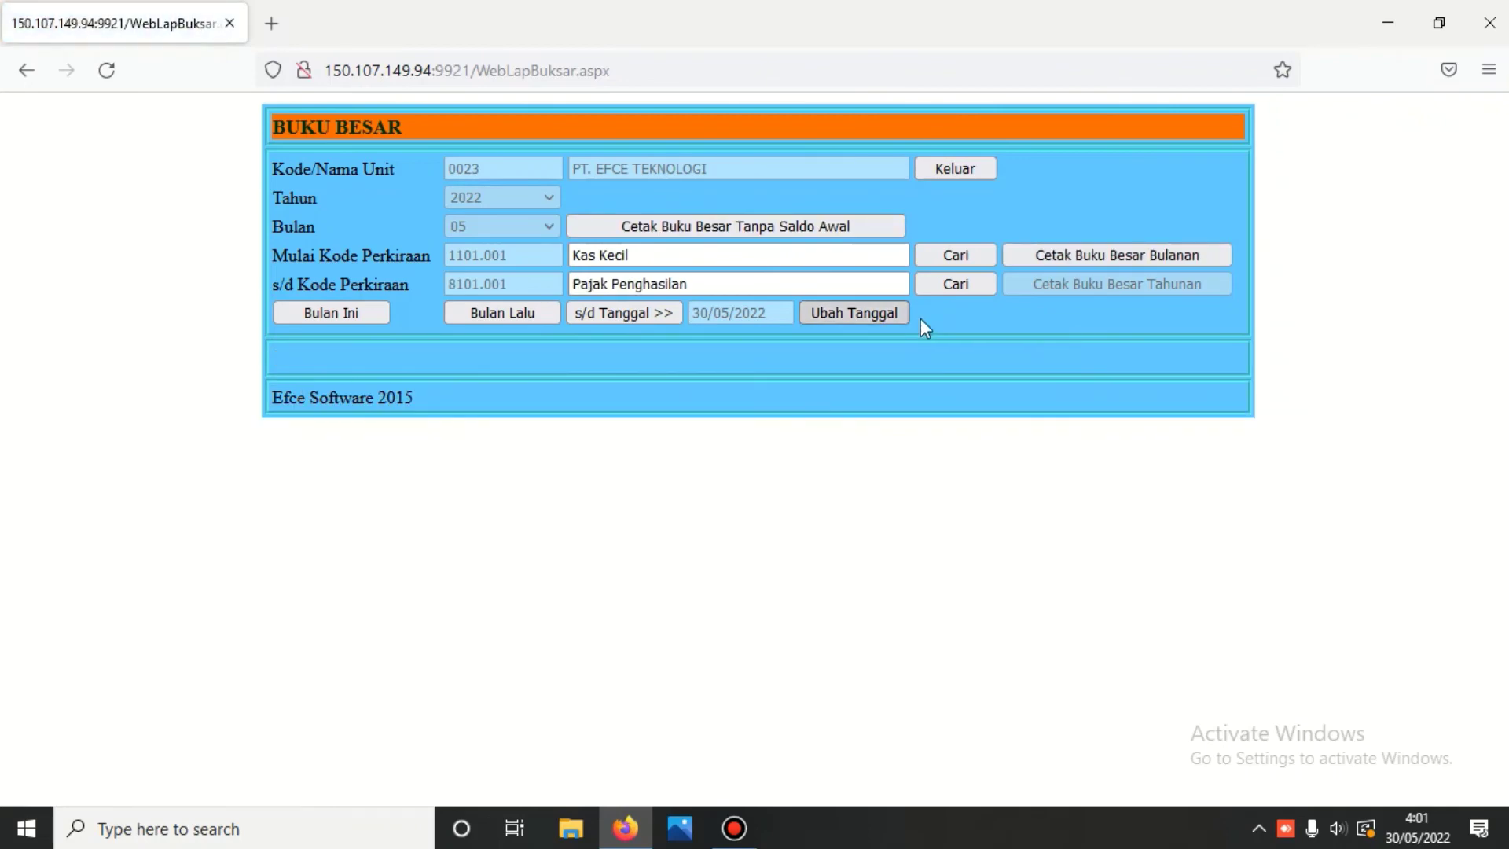
- Print the monthly Buku Besar for 01-05-2022 to 30-05-2022 and scroll page 1, Kas Kecil to Piutang Usaha
{"action": "left_click", "coordinate": [1139, 257]}
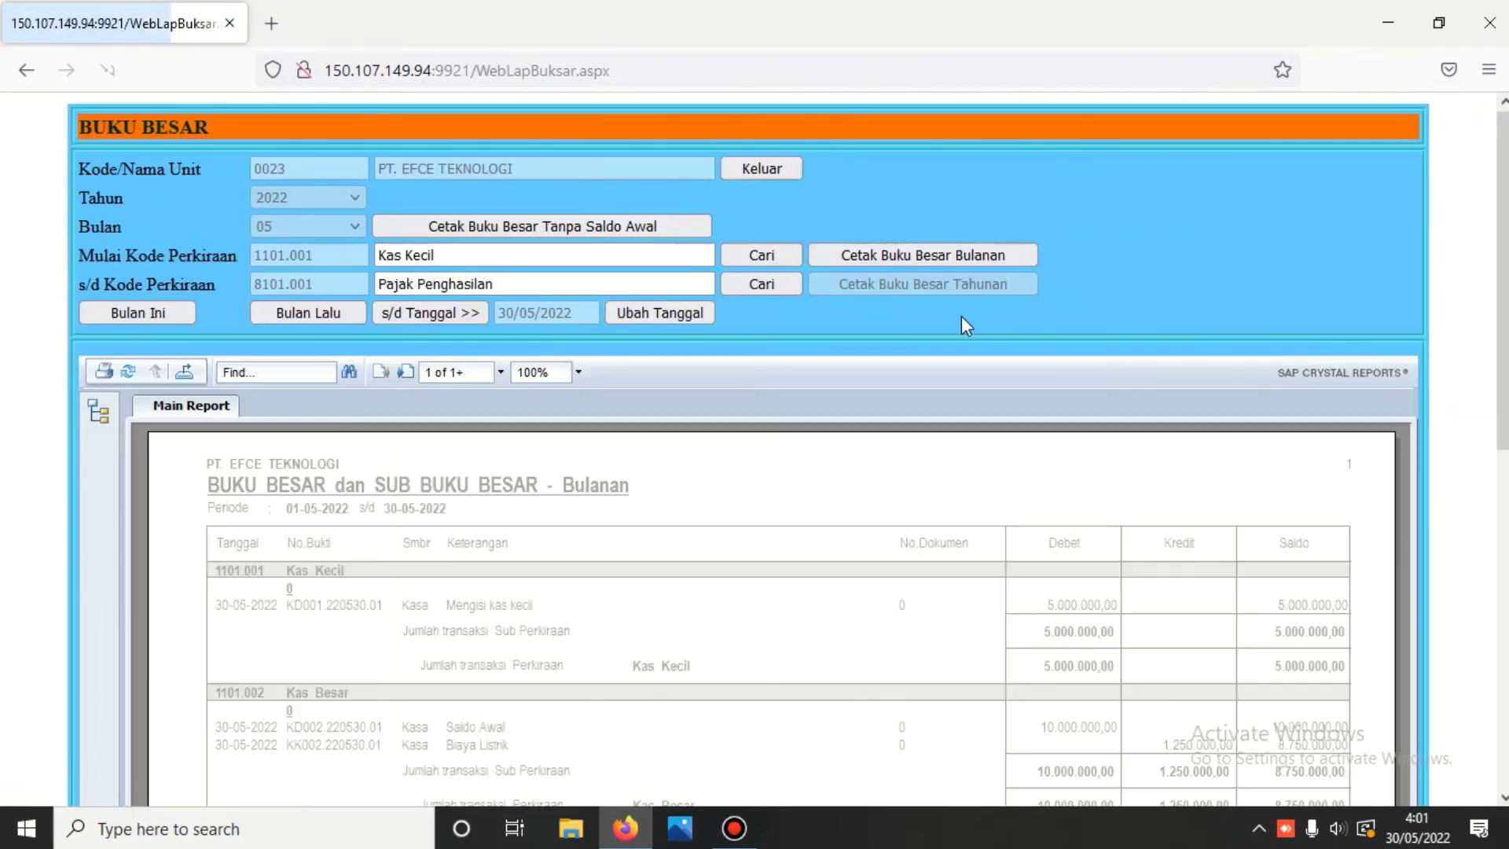
{"action": "scroll", "coordinate": [960, 316], "scroll_direction": "down", "scroll_amount": 4}
{"action": "scroll", "coordinate": [962, 317], "scroll_direction": "down", "scroll_amount": 3}
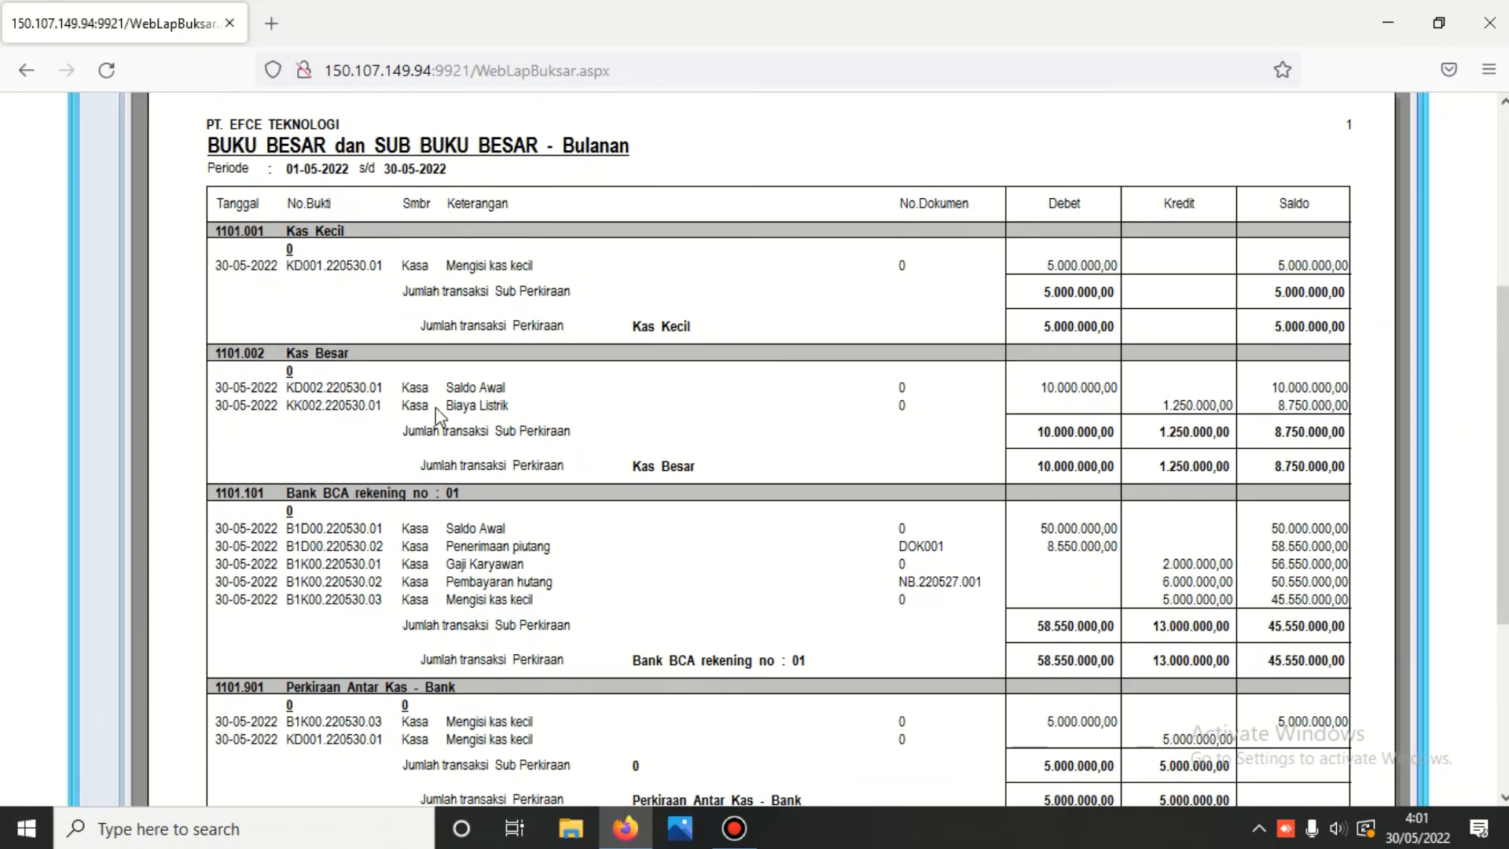
{"action": "scroll", "coordinate": [430, 406], "scroll_direction": "down", "scroll_amount": 3}
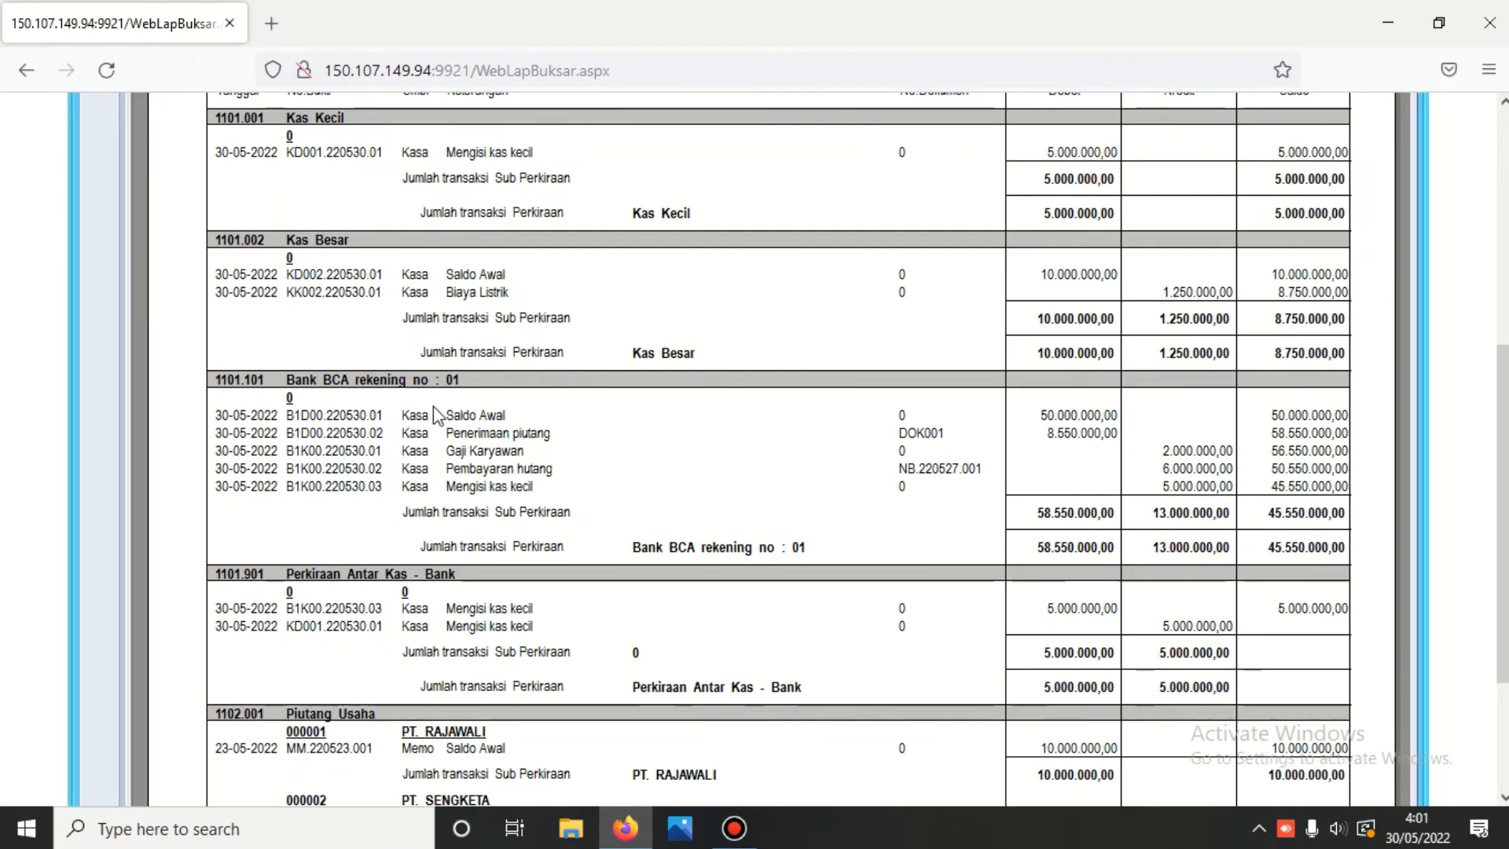
{"action": "scroll", "coordinate": [446, 470], "scroll_direction": "down", "scroll_amount": 3}
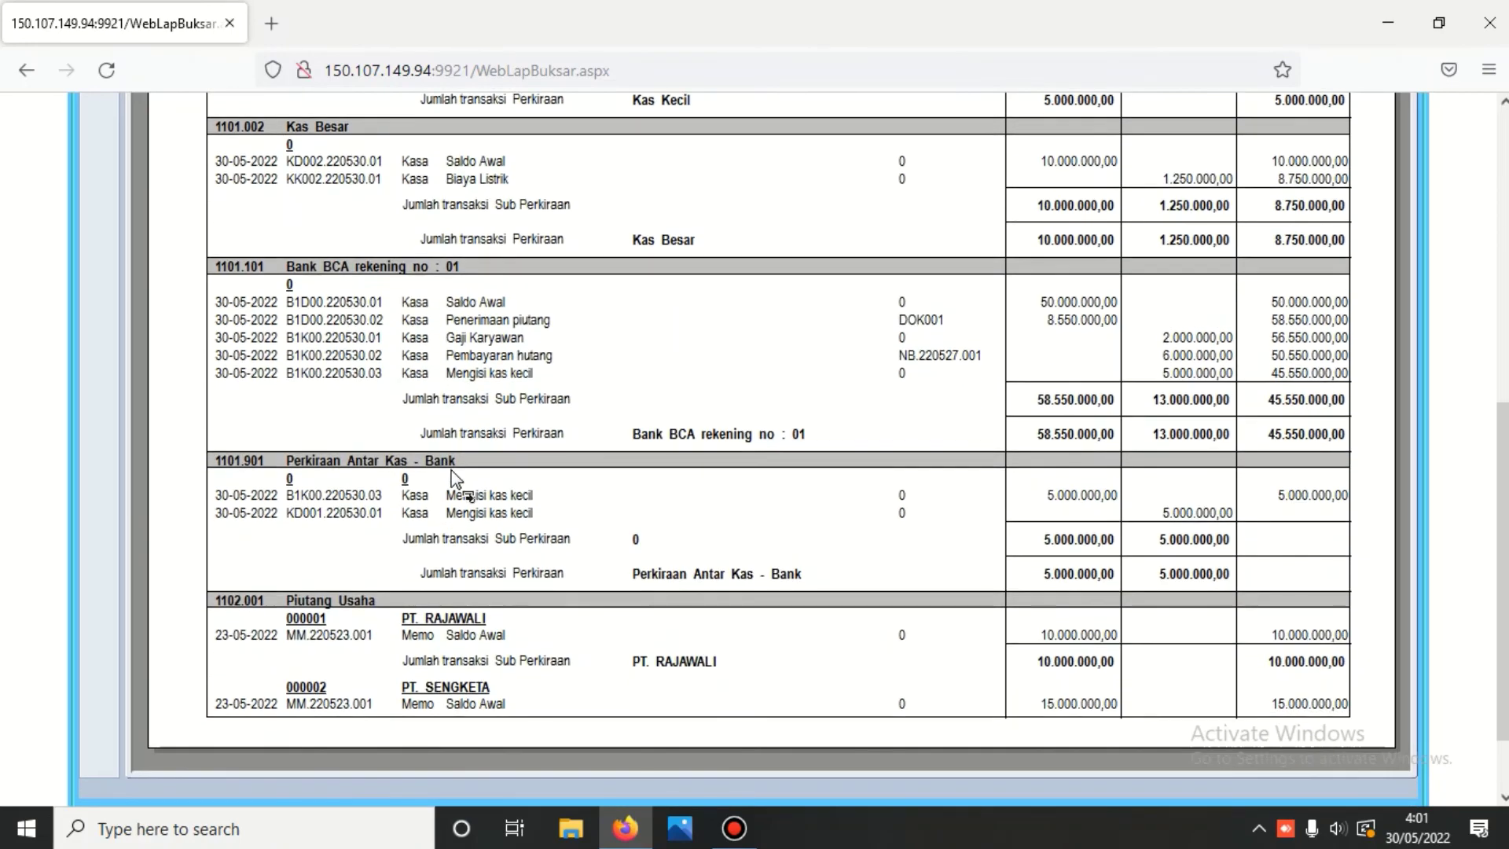
{"action": "scroll", "coordinate": [422, 497], "scroll_direction": "down", "scroll_amount": 2}
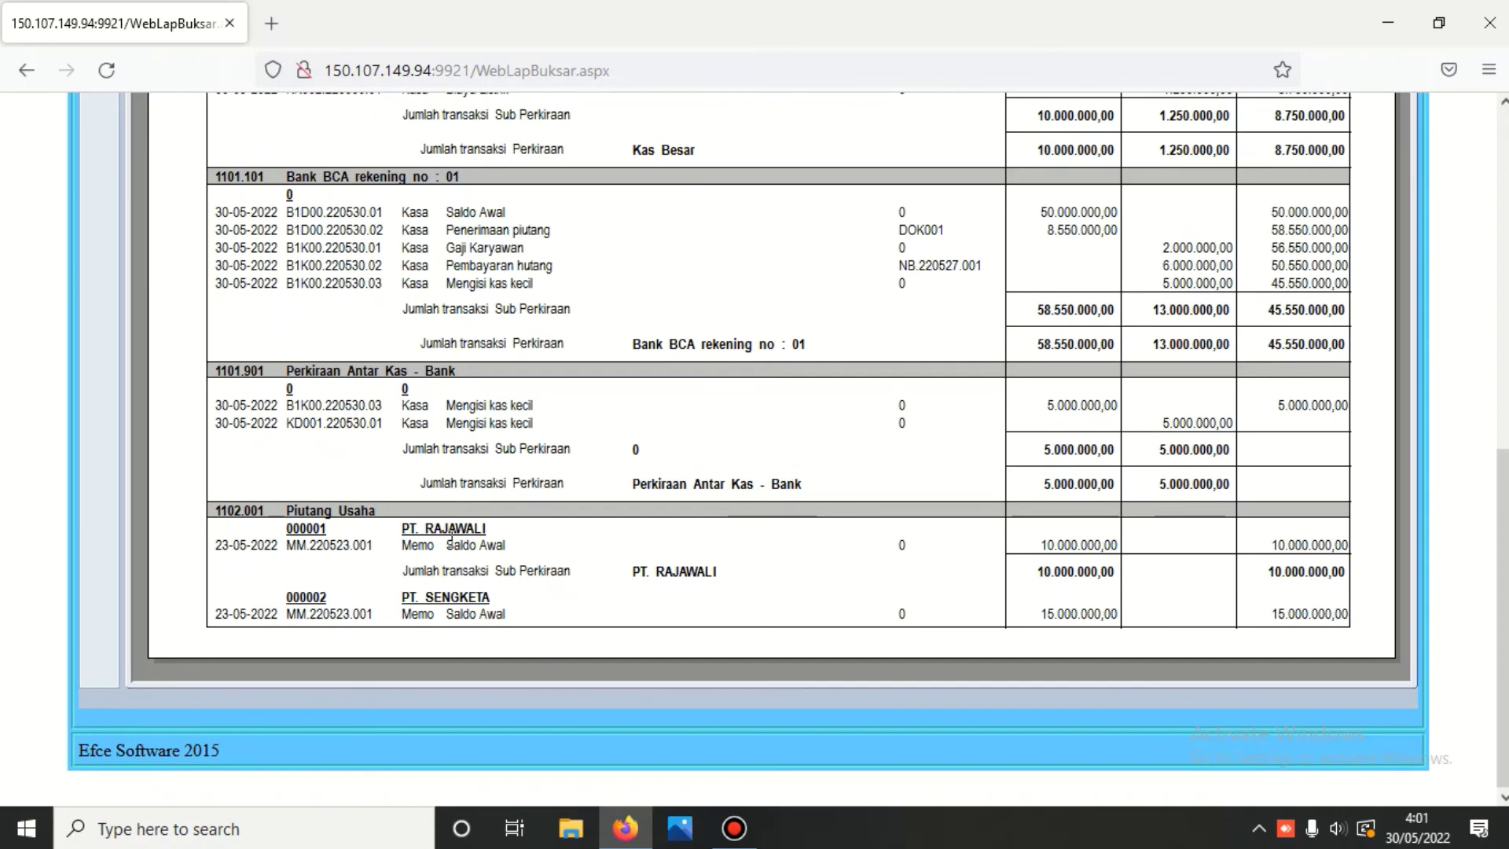
{"action": "scroll", "coordinate": [479, 610], "scroll_direction": "up", "scroll_amount": 1}
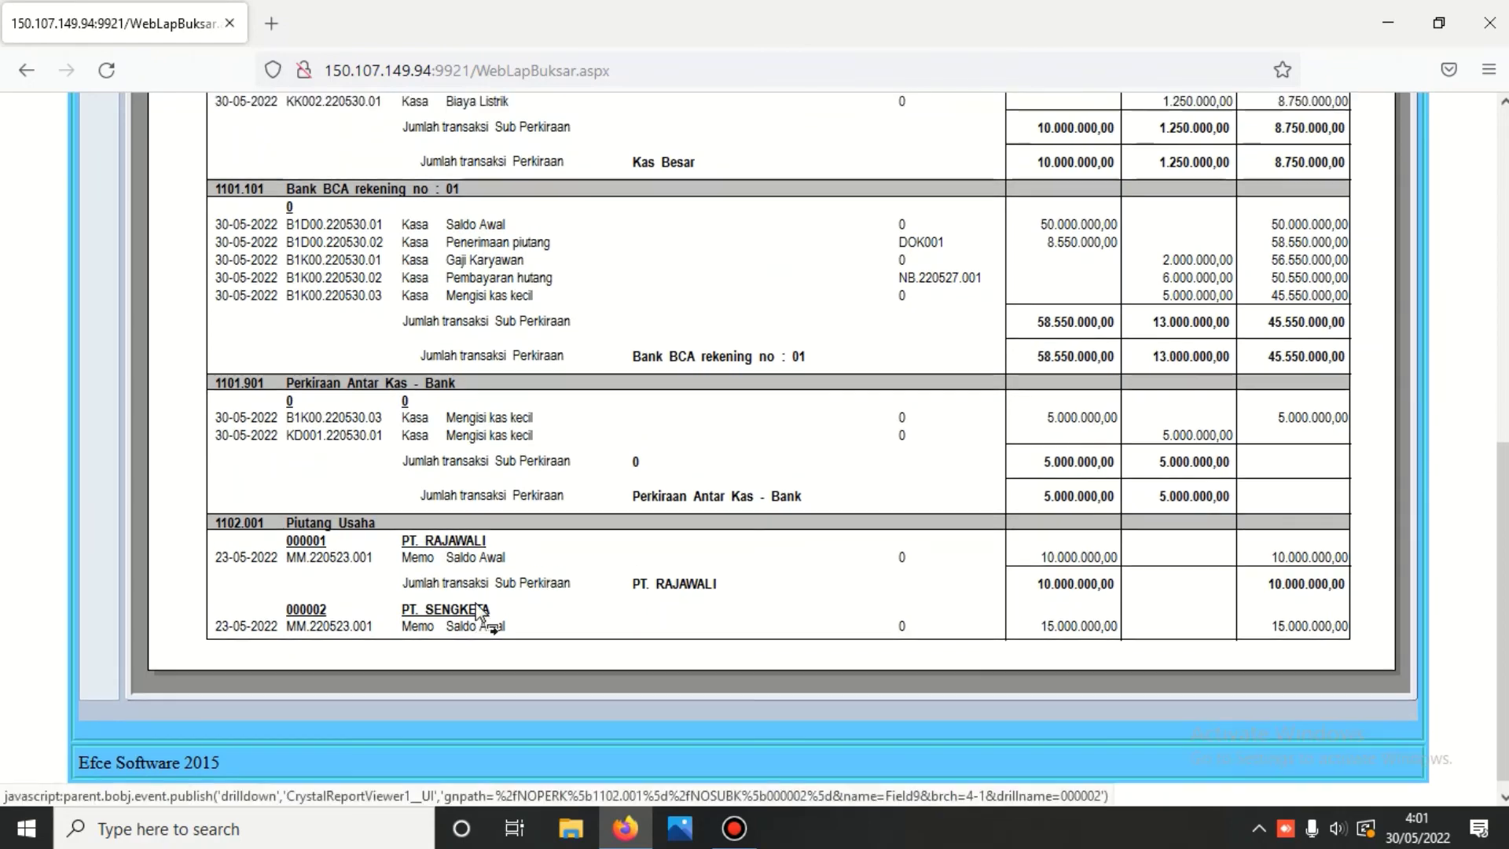
{"action": "scroll", "coordinate": [480, 611], "scroll_direction": "up", "scroll_amount": 10}
- Review ledger page 2 from Piutang Usaha to Modal Disetor, including Hutang Usaha's (6.000.000,00) balance
{"action": "left_click", "coordinate": [400, 173]}
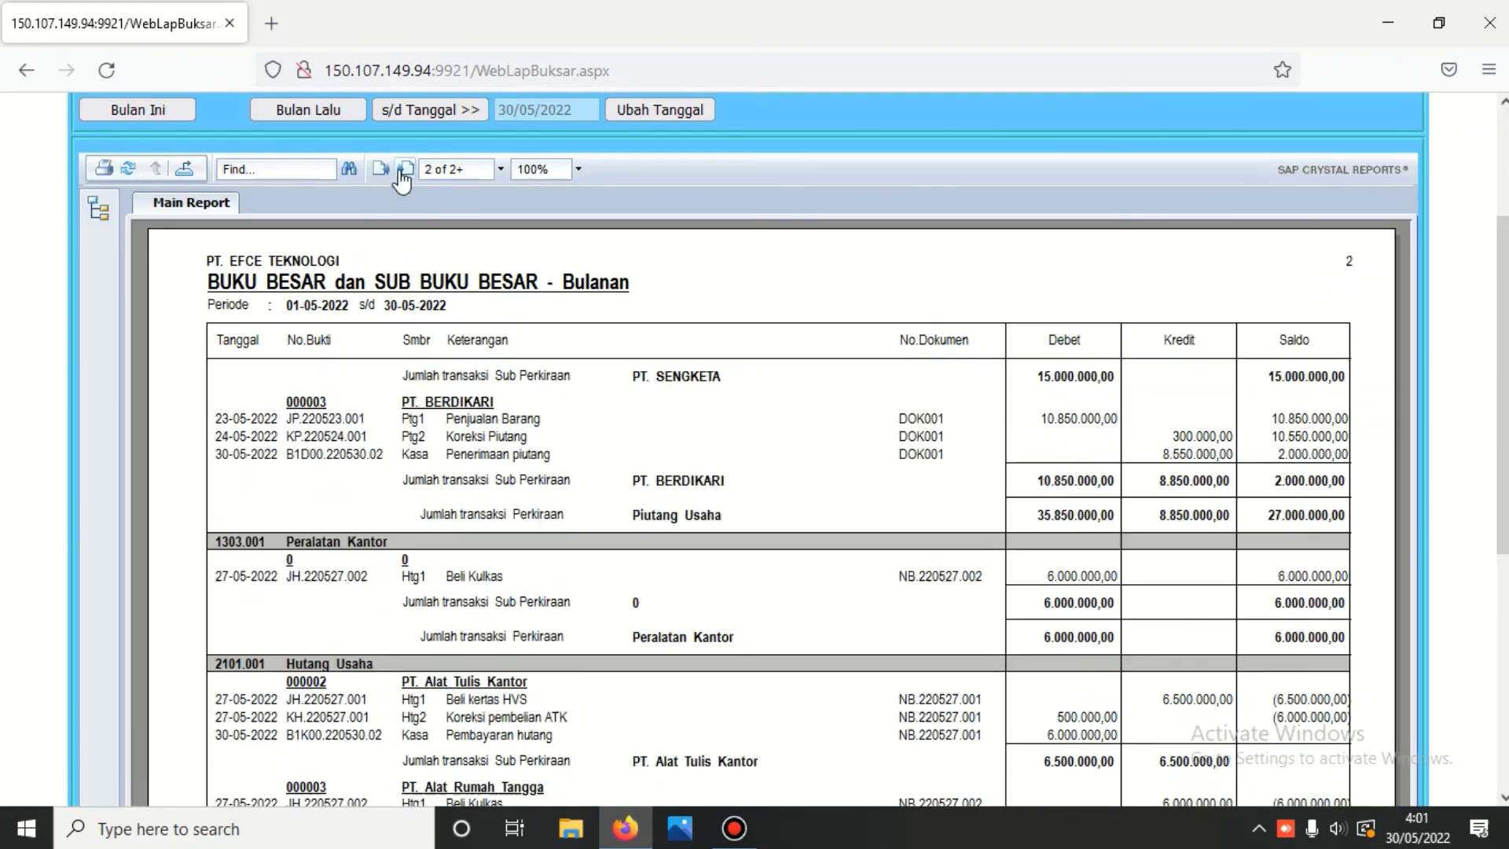
{"action": "scroll", "coordinate": [453, 229], "scroll_direction": "down", "scroll_amount": 3}
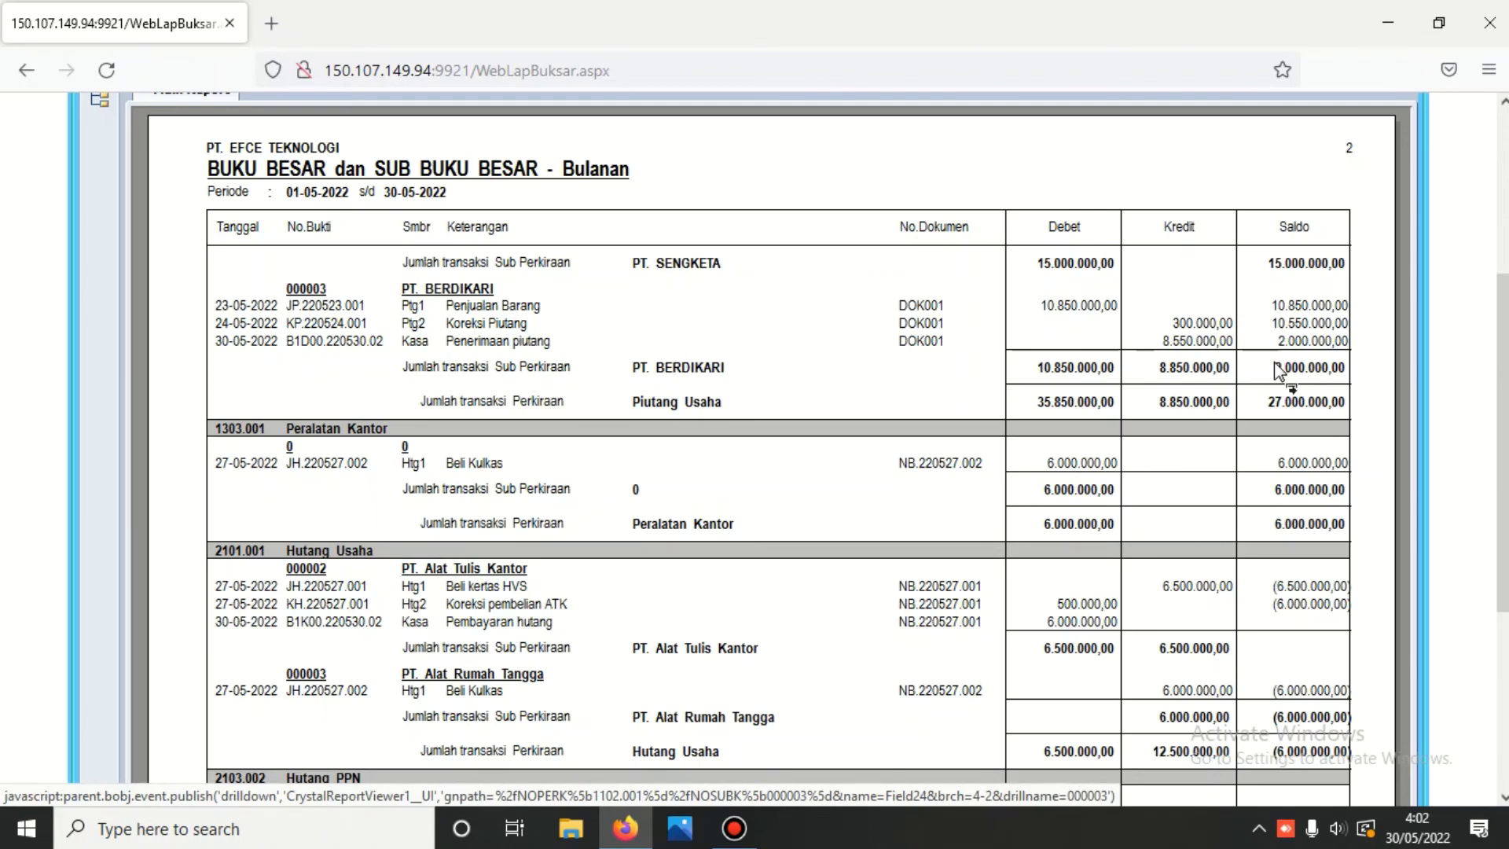
{"action": "scroll", "coordinate": [907, 416], "scroll_direction": "down", "scroll_amount": 3}
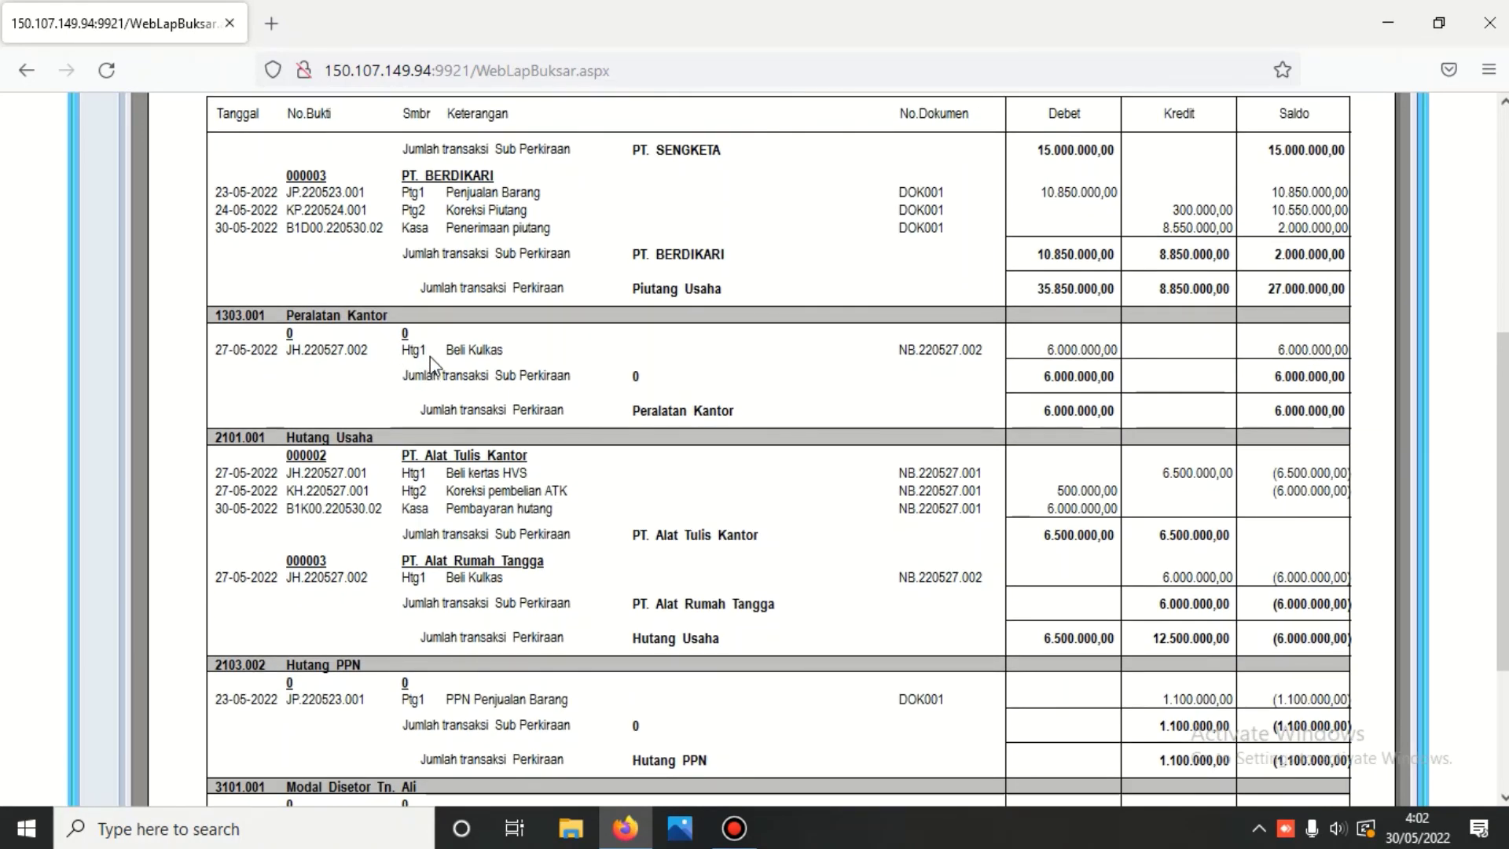
{"action": "scroll", "coordinate": [411, 353], "scroll_direction": "down", "scroll_amount": 5}
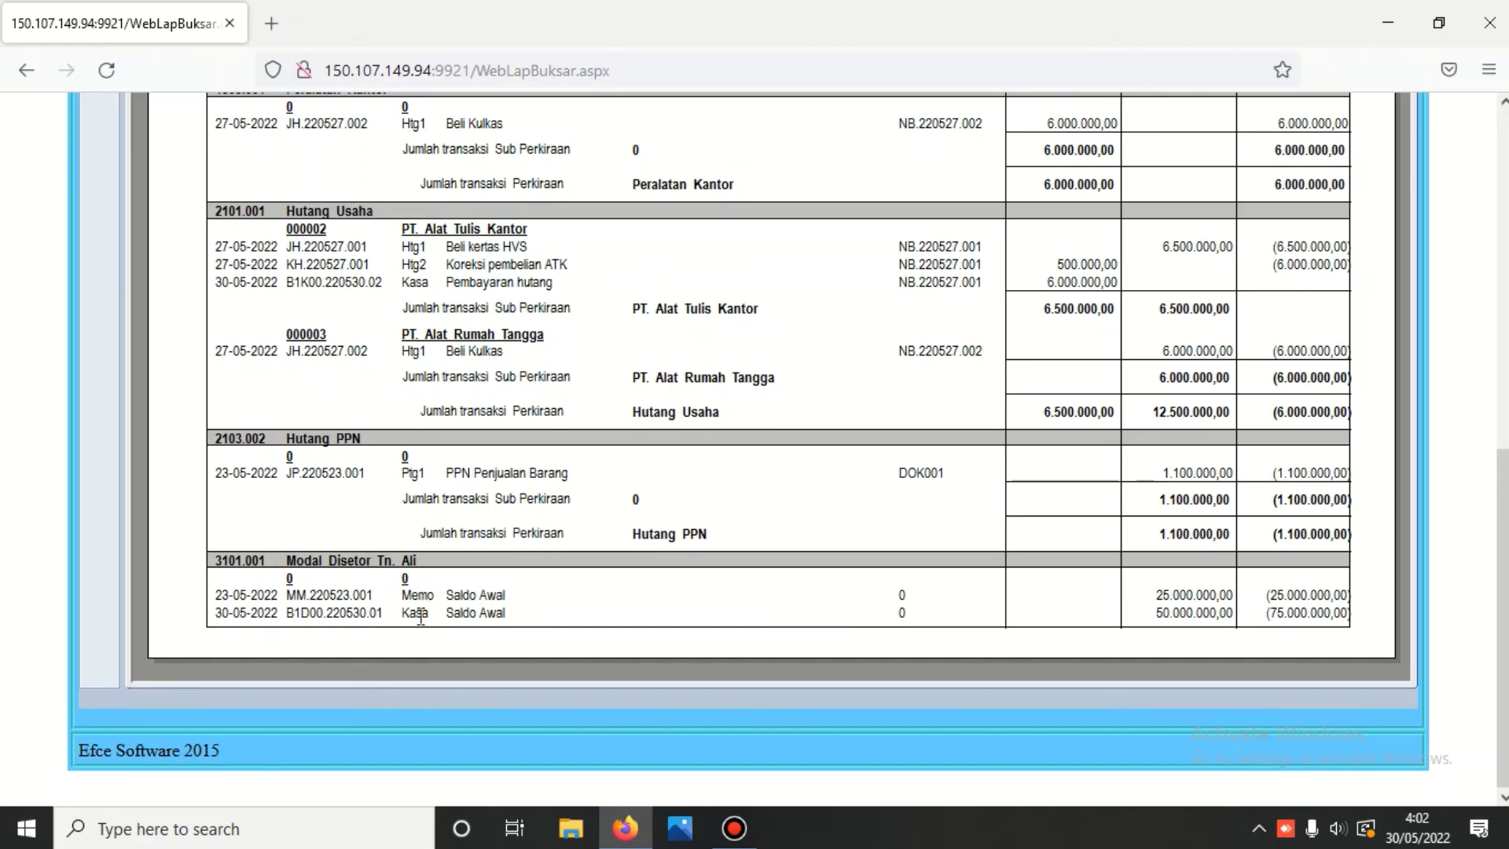
{"action": "scroll", "coordinate": [421, 617], "scroll_direction": "up", "scroll_amount": 7}
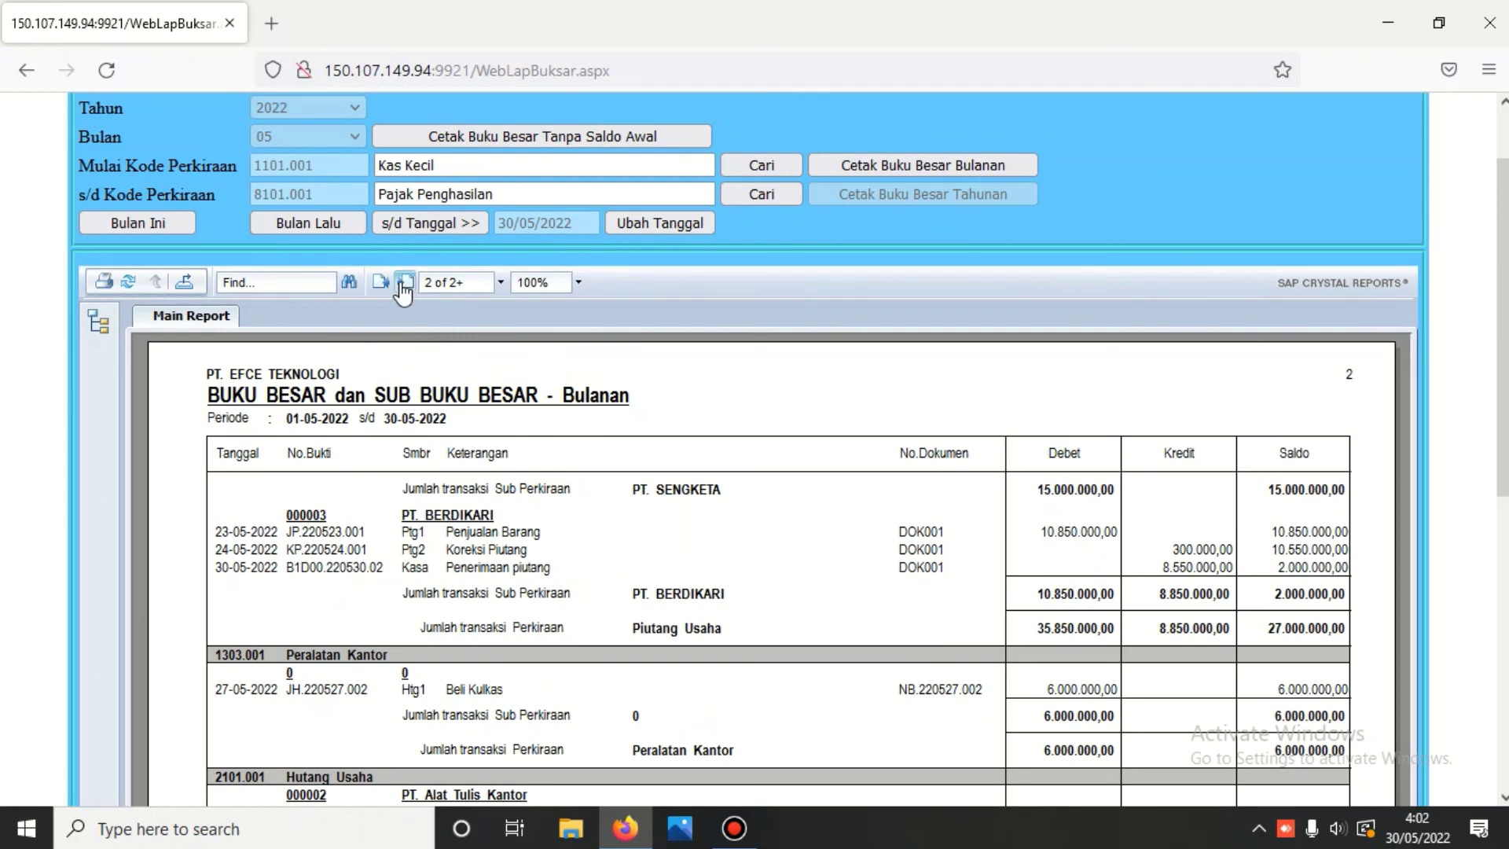
- Check page 3 of the ledger with the sales and expense accounts
{"action": "left_click", "coordinate": [404, 282]}
{"action": "scroll", "coordinate": [404, 292], "scroll_direction": "down", "scroll_amount": 2}
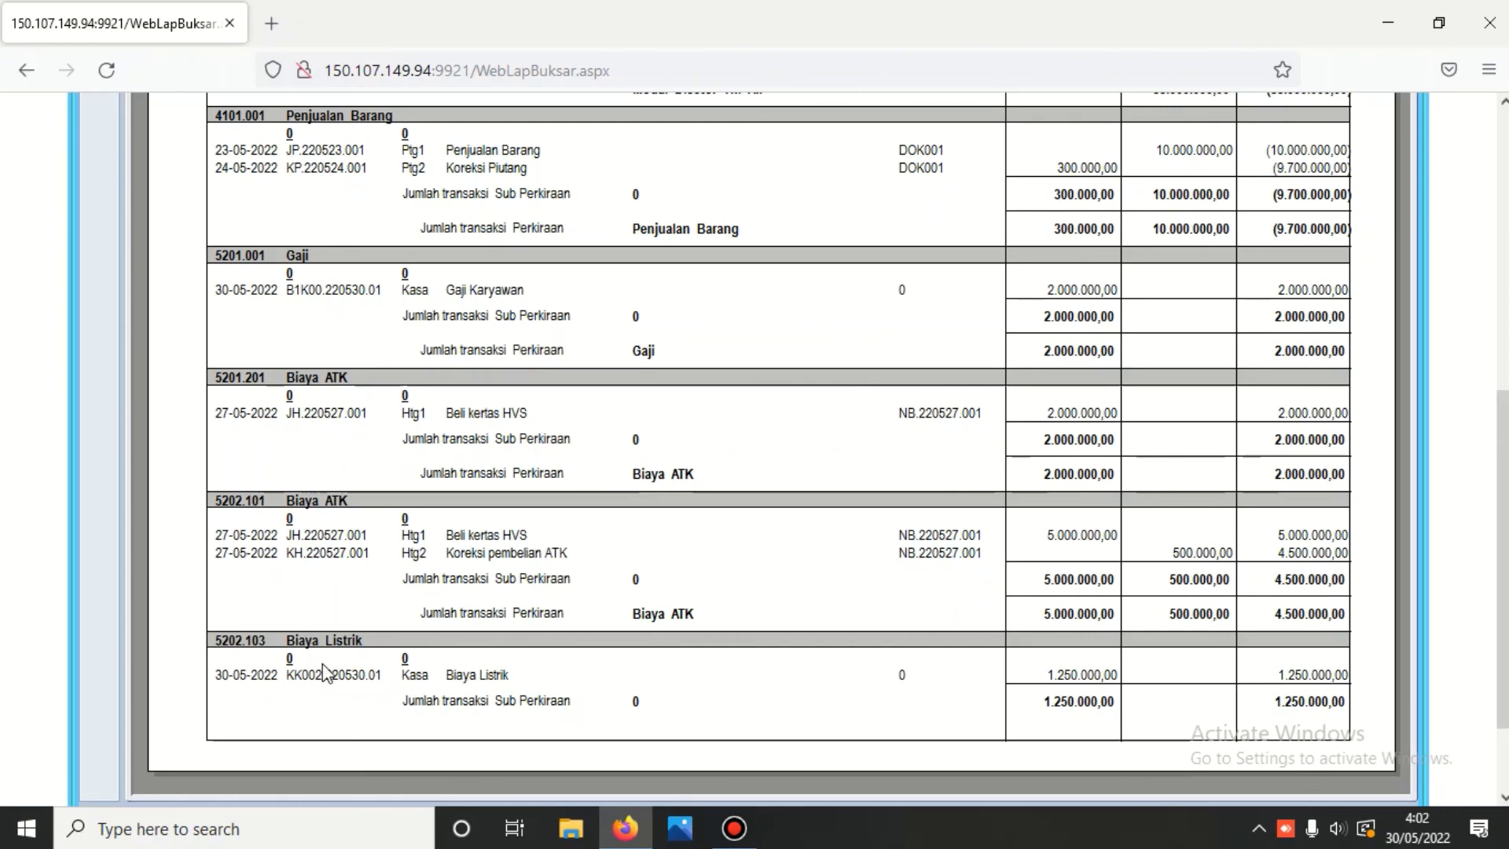
{"action": "scroll", "coordinate": [319, 664], "scroll_direction": "up", "scroll_amount": 4}
- Go back over page 2 of the ledger, then close the report for MENU BUKU BESAR
{"action": "left_click", "coordinate": [381, 169]}
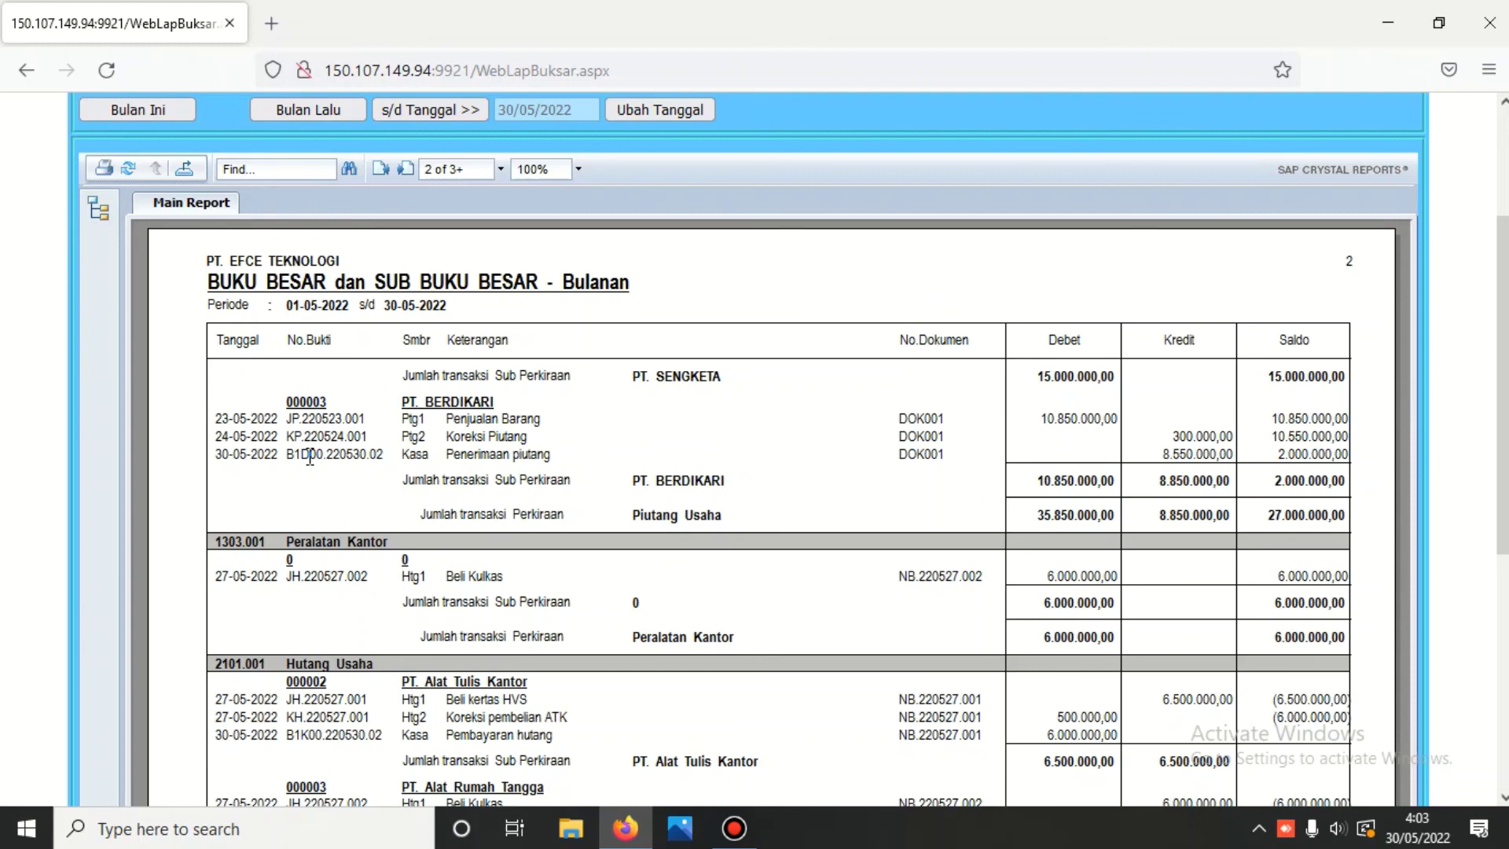
{"action": "scroll", "coordinate": [401, 523], "scroll_direction": "up", "scroll_amount": 5}
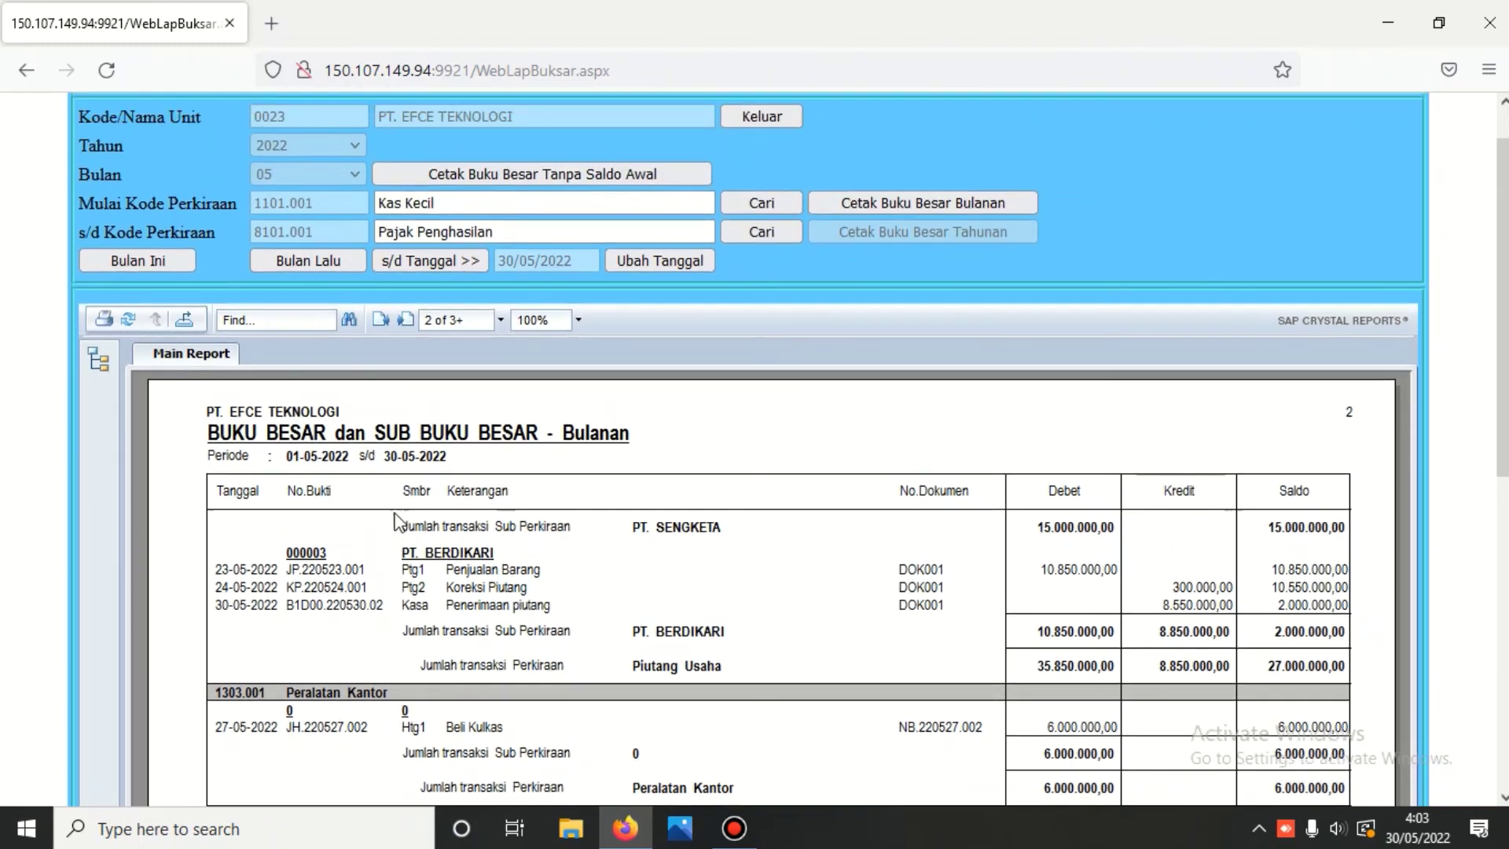
{"action": "scroll", "coordinate": [629, 475], "scroll_direction": "down", "scroll_amount": 5}
{"action": "scroll", "coordinate": [621, 483], "scroll_direction": "down", "scroll_amount": 3}
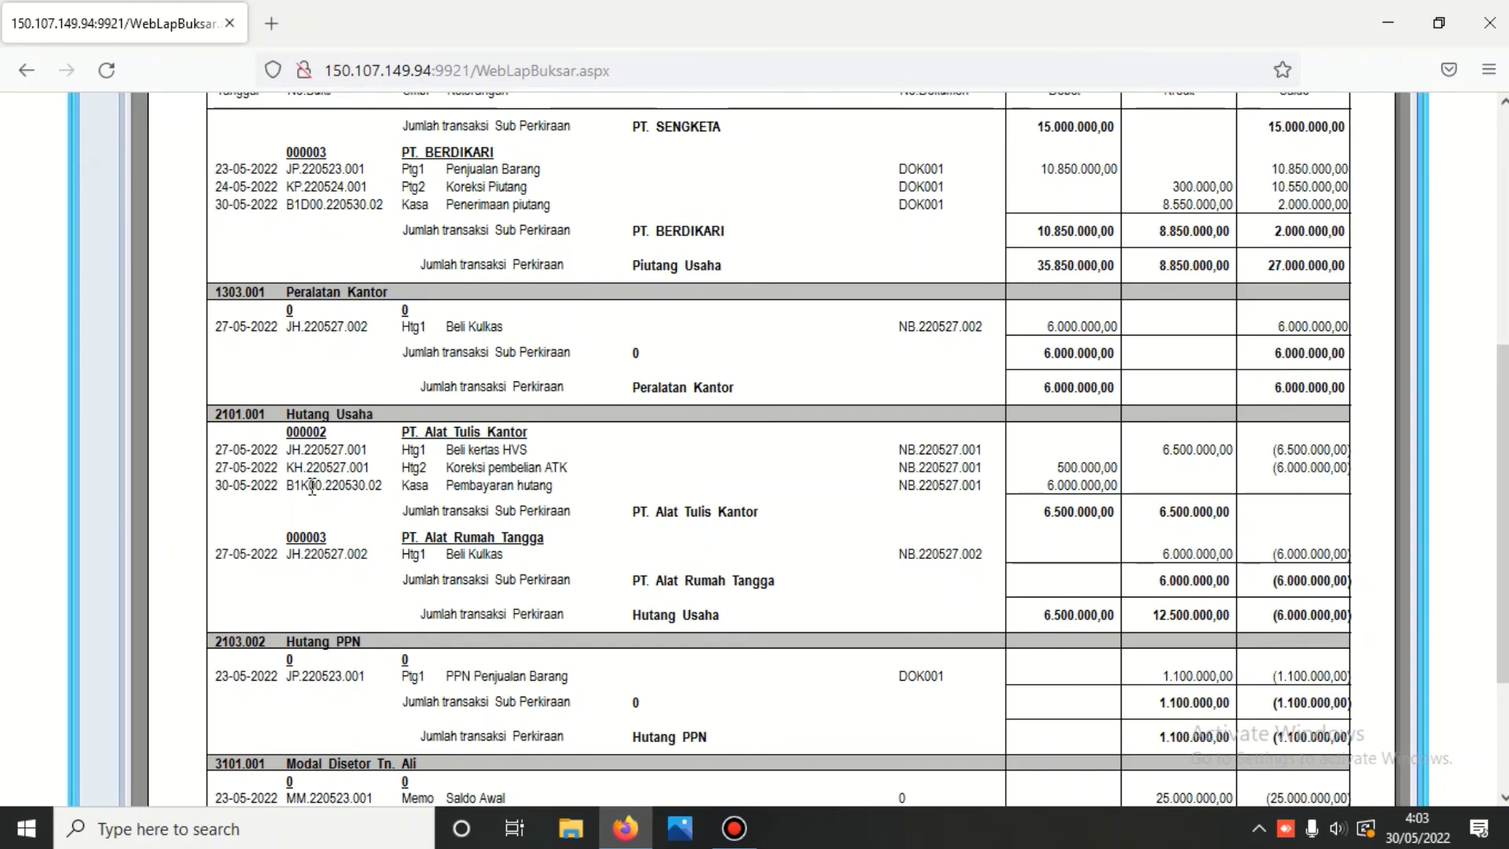
{"action": "scroll", "coordinate": [312, 486], "scroll_direction": "down", "scroll_amount": 2}
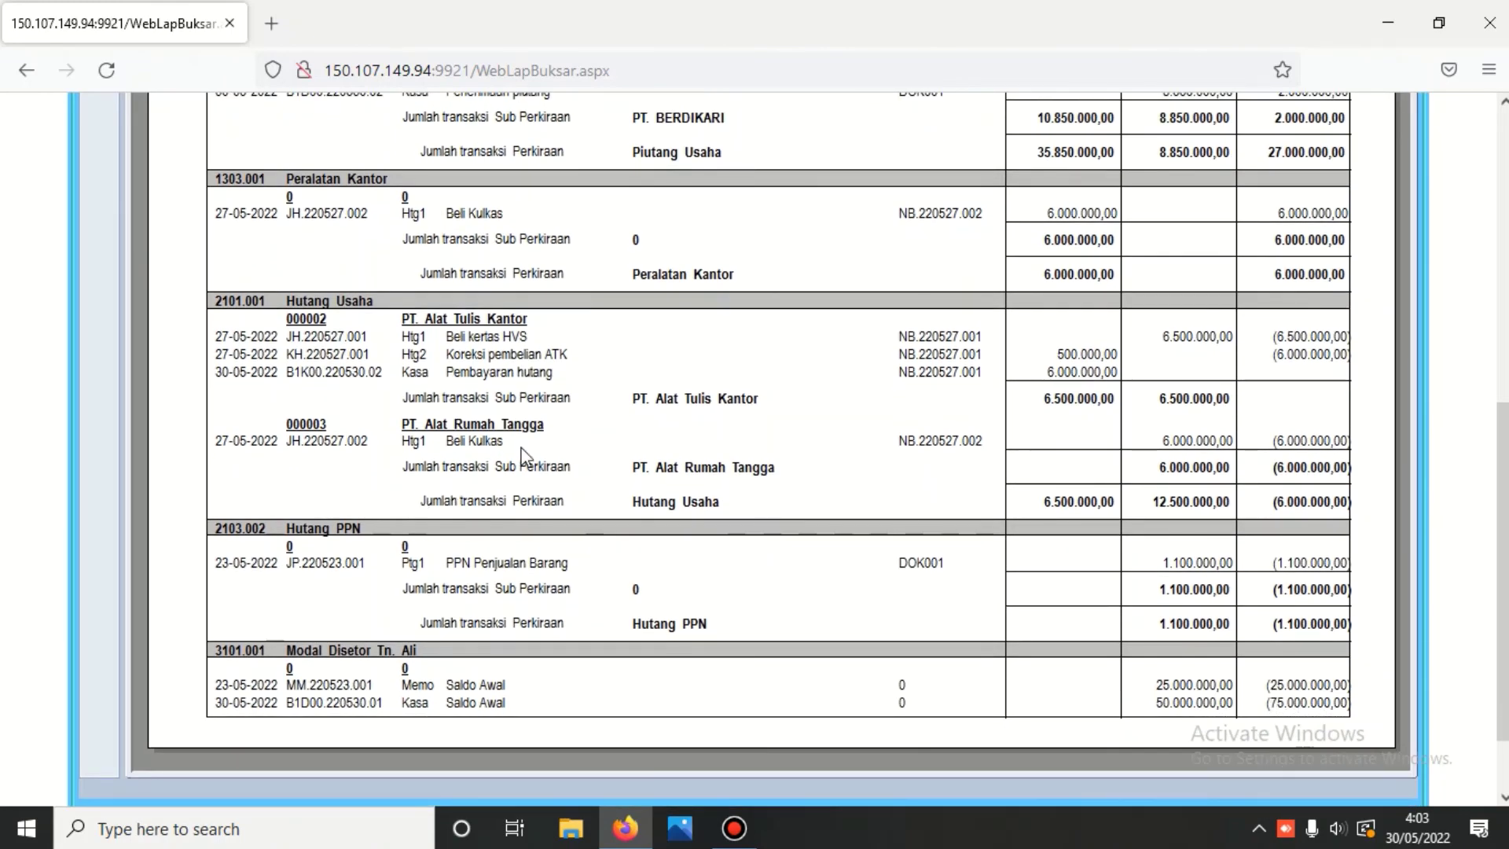
{"action": "scroll", "coordinate": [520, 448], "scroll_direction": "up", "scroll_amount": 8}
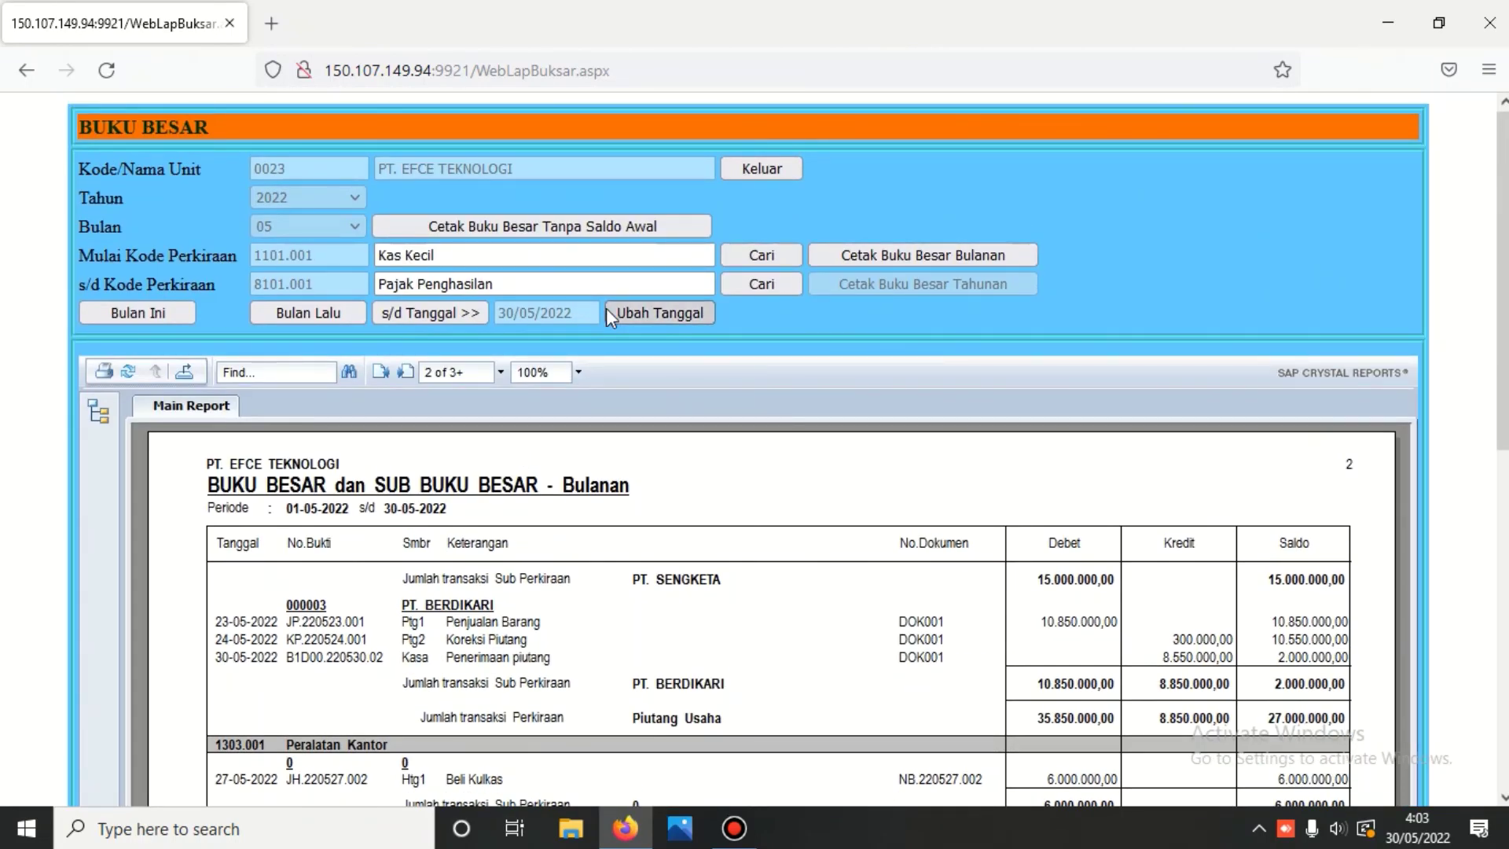
{"action": "left_click", "coordinate": [778, 166]}
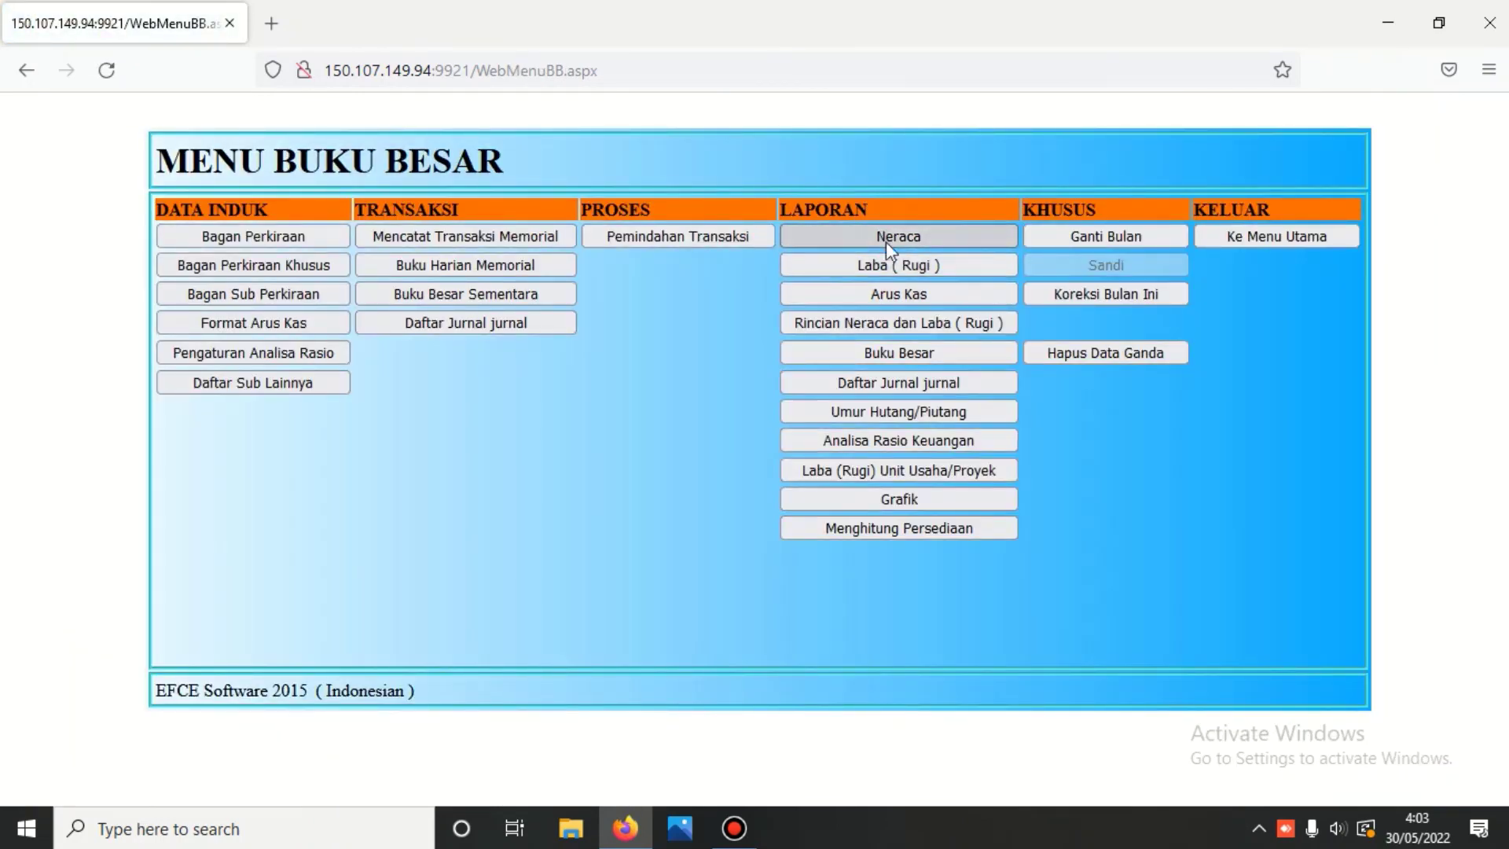
- Generate the monthly Kas/Bank journal list for 01-05-2022 to 30-05-2022
{"action": "left_click", "coordinate": [896, 386]}
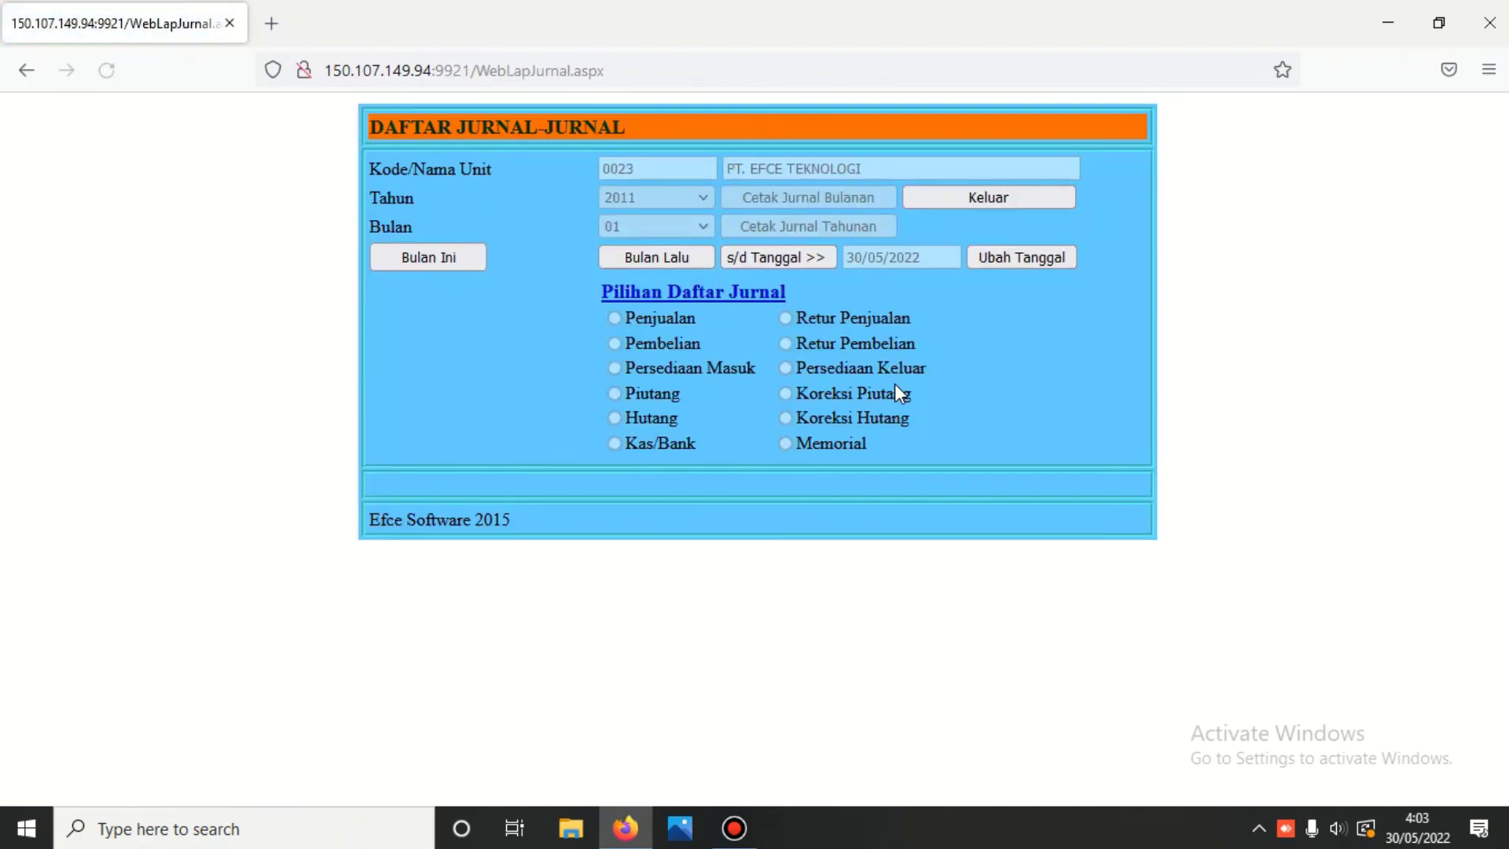
{"action": "left_click", "coordinate": [783, 258]}
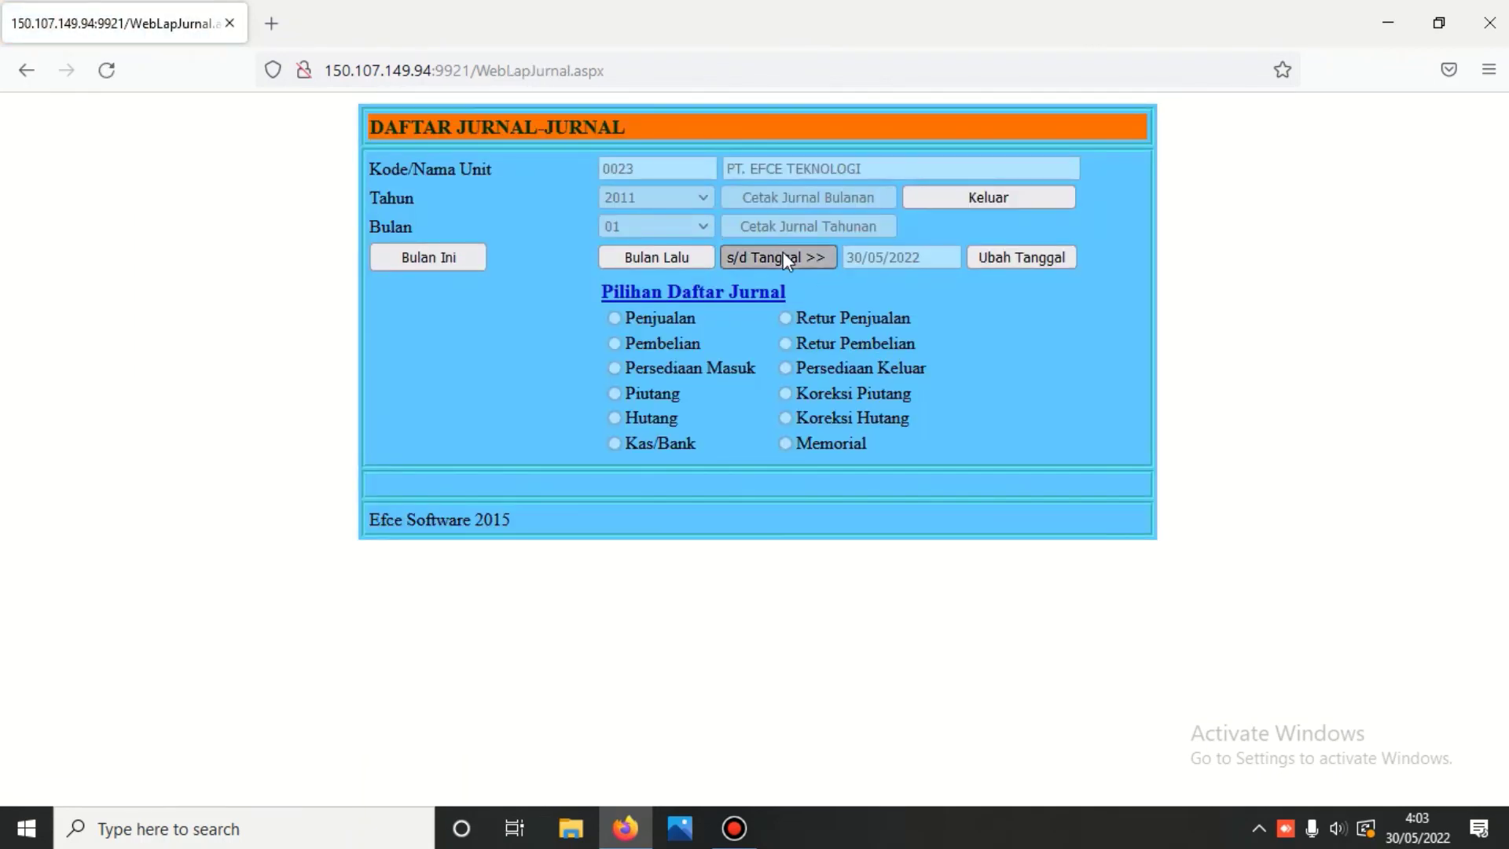
{"action": "left_click", "coordinate": [615, 443]}
{"action": "left_click", "coordinate": [813, 197]}
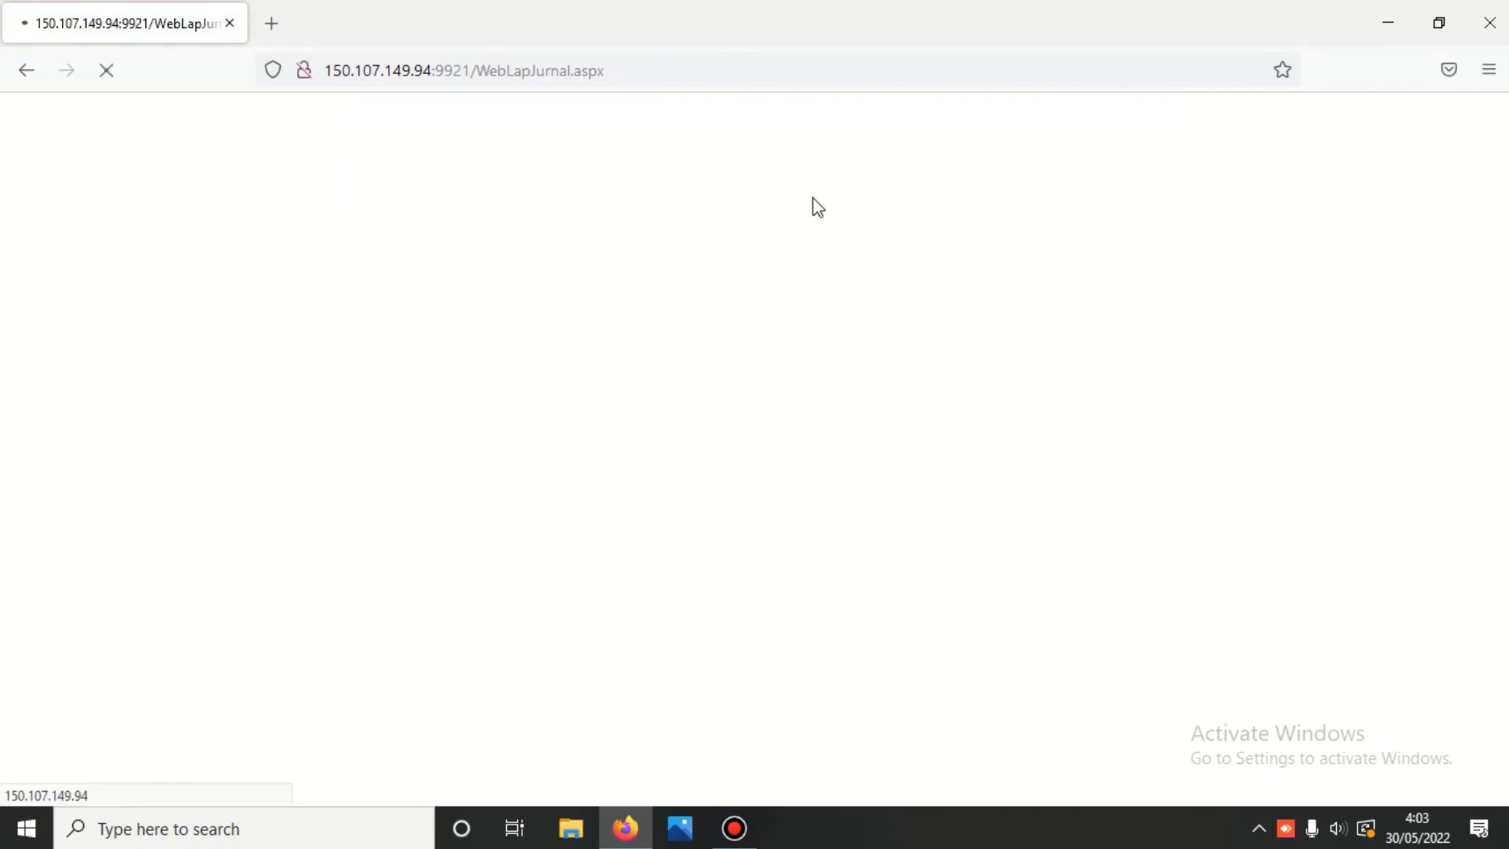
- Scroll through the cash/bank journal, then return to the general ledger menu
{"action": "scroll", "coordinate": [801, 226], "scroll_direction": "down", "scroll_amount": 2}
{"action": "scroll", "coordinate": [800, 230], "scroll_direction": "down", "scroll_amount": 7}
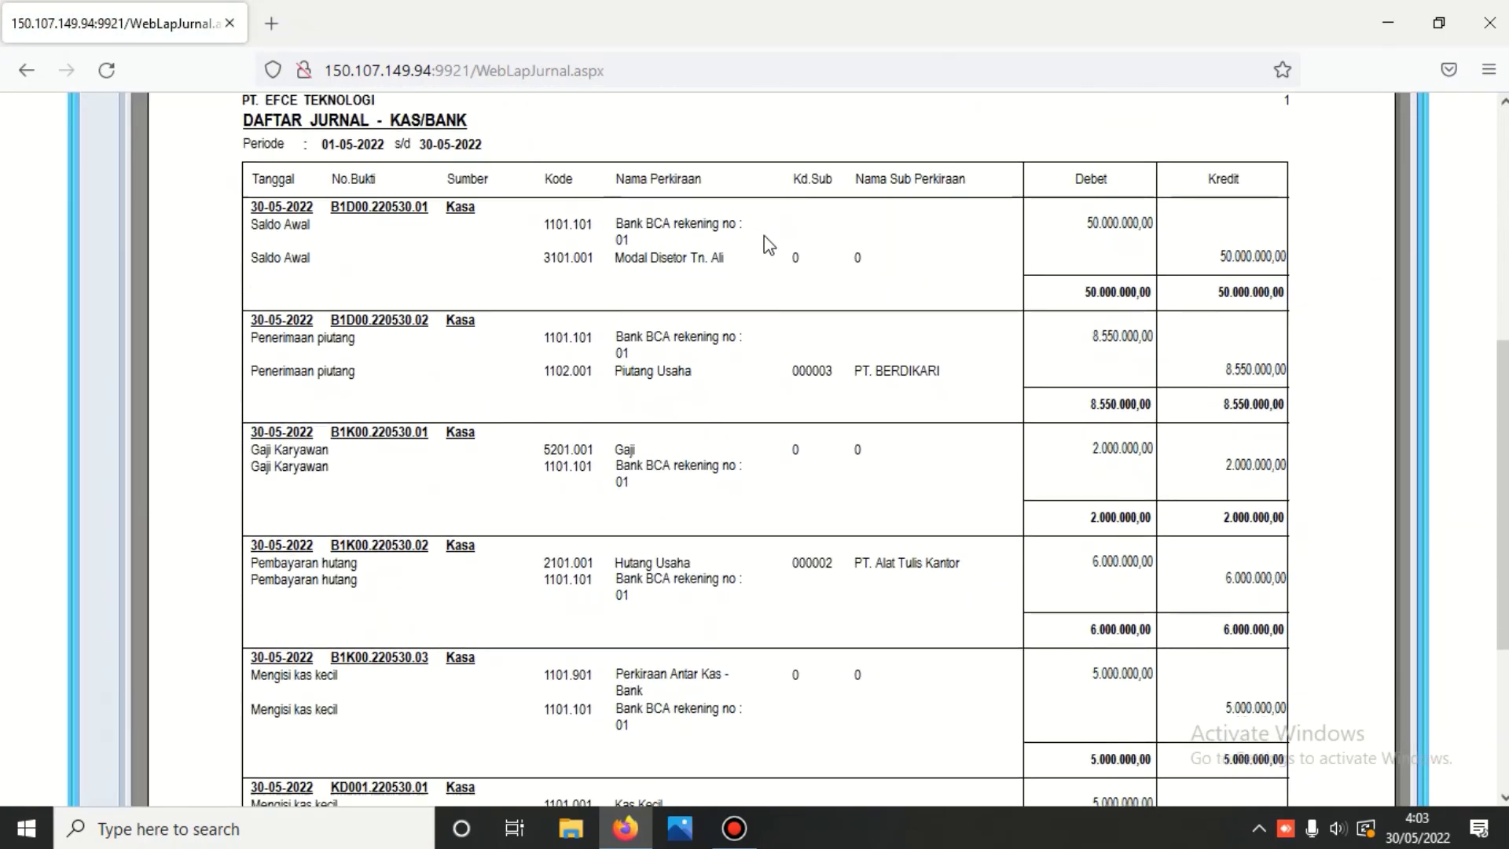
{"action": "scroll", "coordinate": [578, 382], "scroll_direction": "down", "scroll_amount": 1}
{"action": "scroll", "coordinate": [725, 370], "scroll_direction": "up", "scroll_amount": 5}
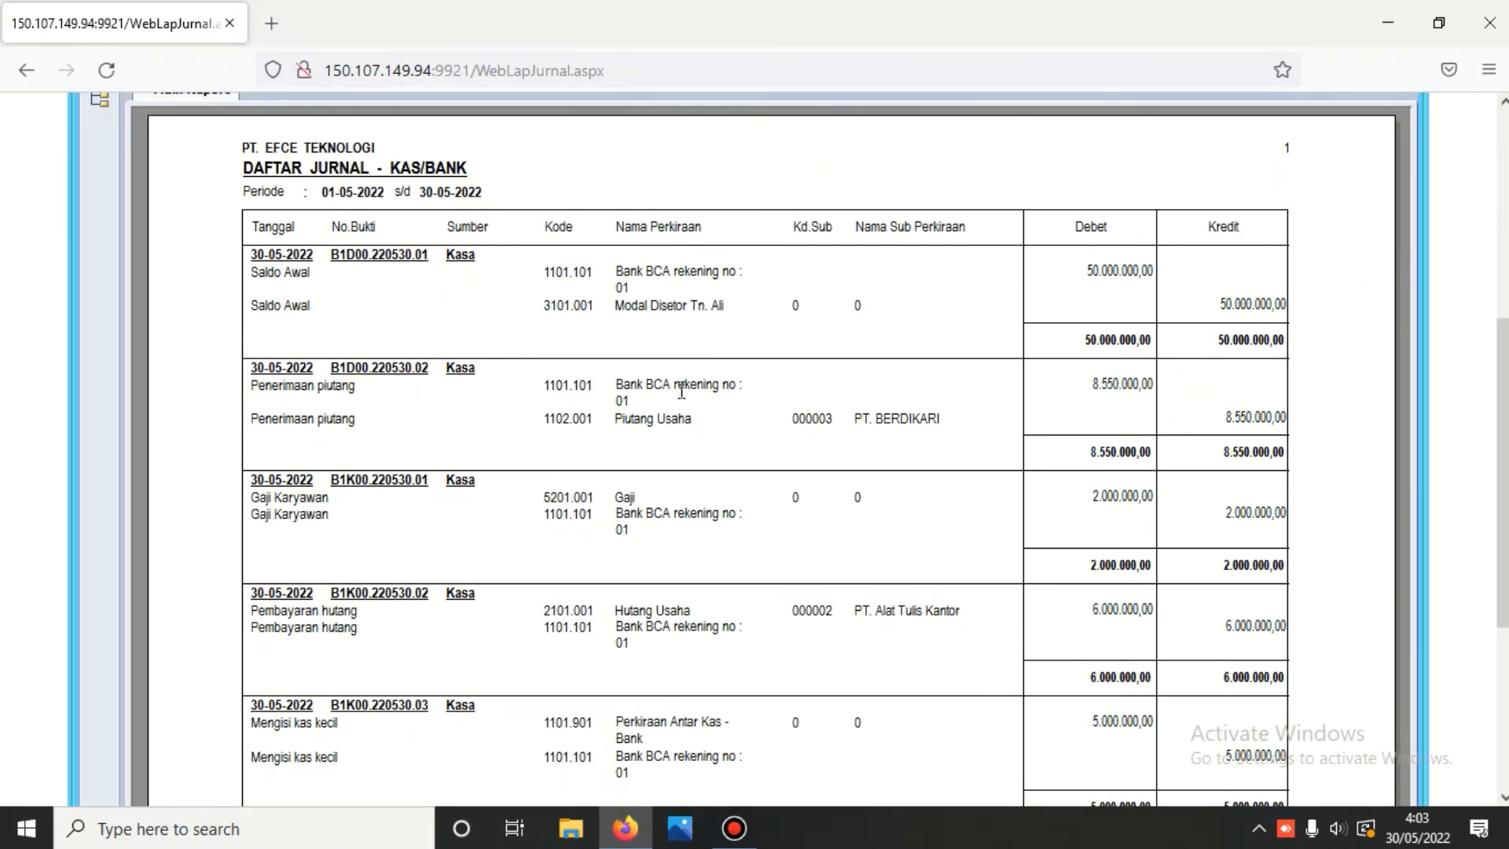
{"action": "scroll", "coordinate": [681, 391], "scroll_direction": "down", "scroll_amount": 1}
{"action": "scroll", "coordinate": [703, 425], "scroll_direction": "down", "scroll_amount": 3}
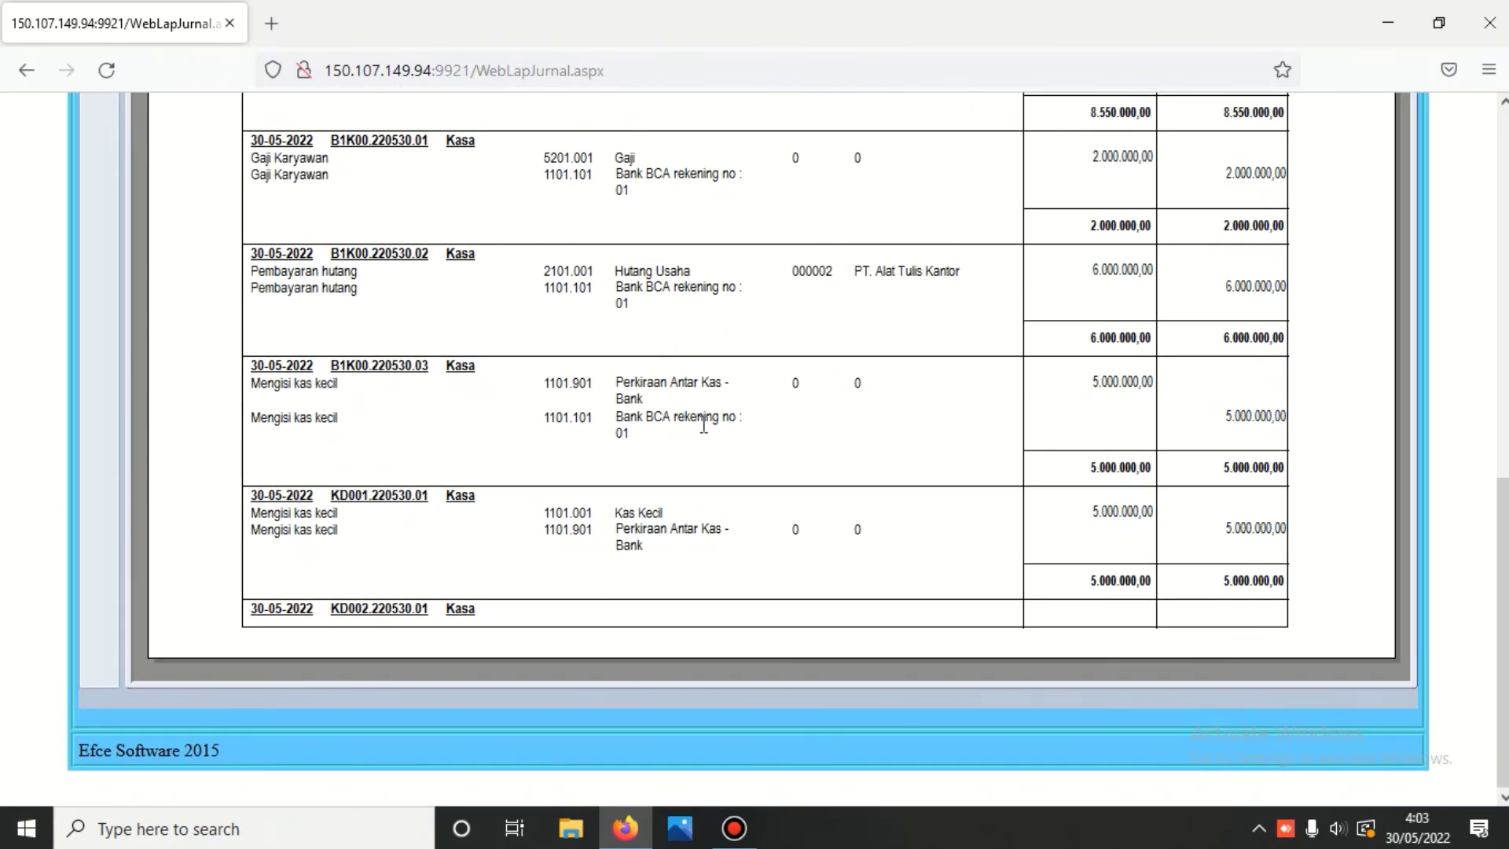
{"action": "scroll", "coordinate": [704, 425], "scroll_direction": "up", "scroll_amount": 10}
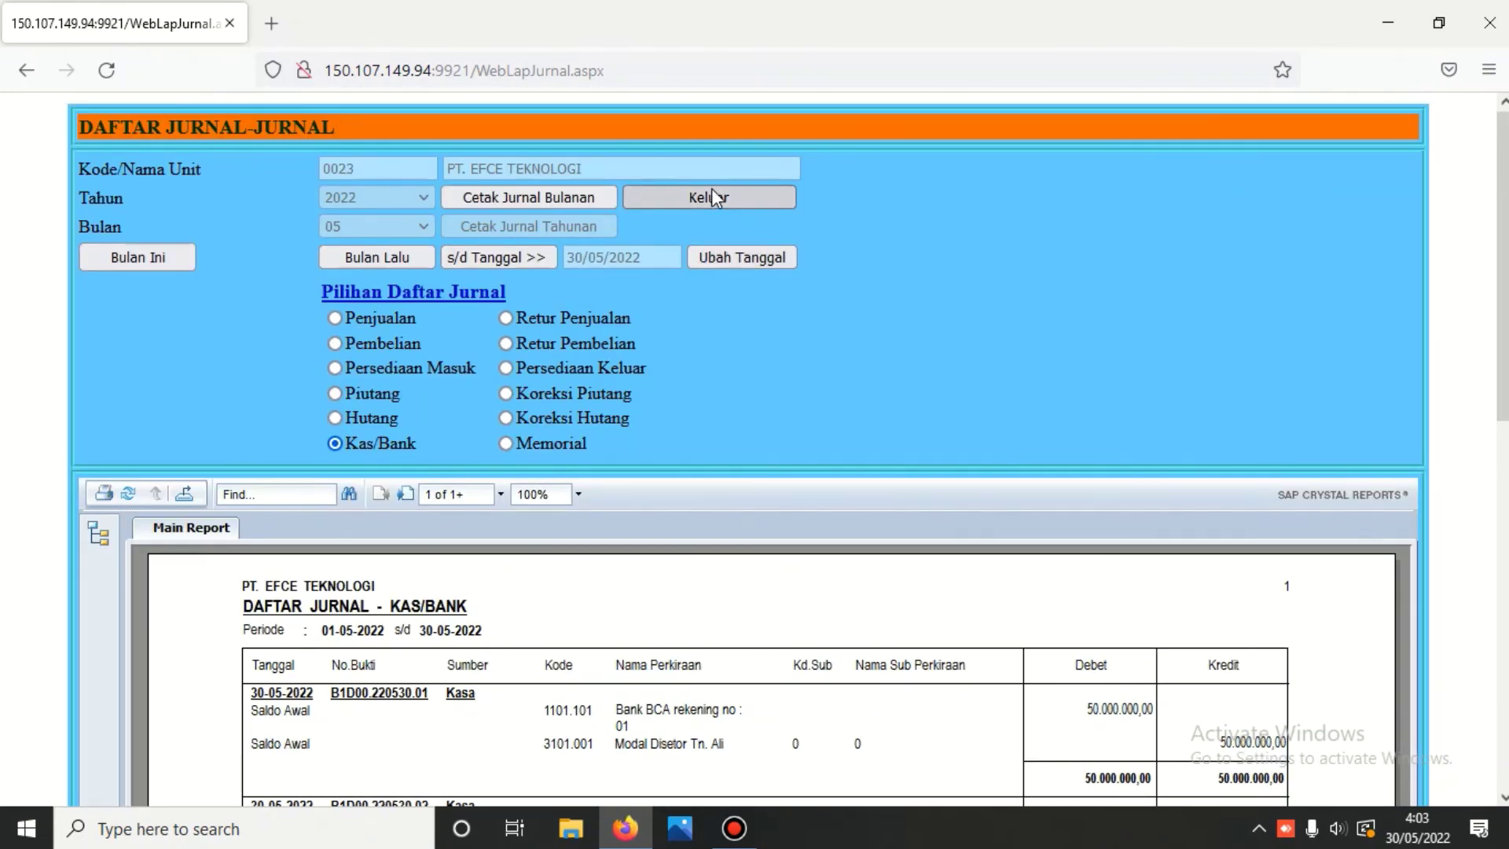
{"action": "left_click", "coordinate": [712, 198]}
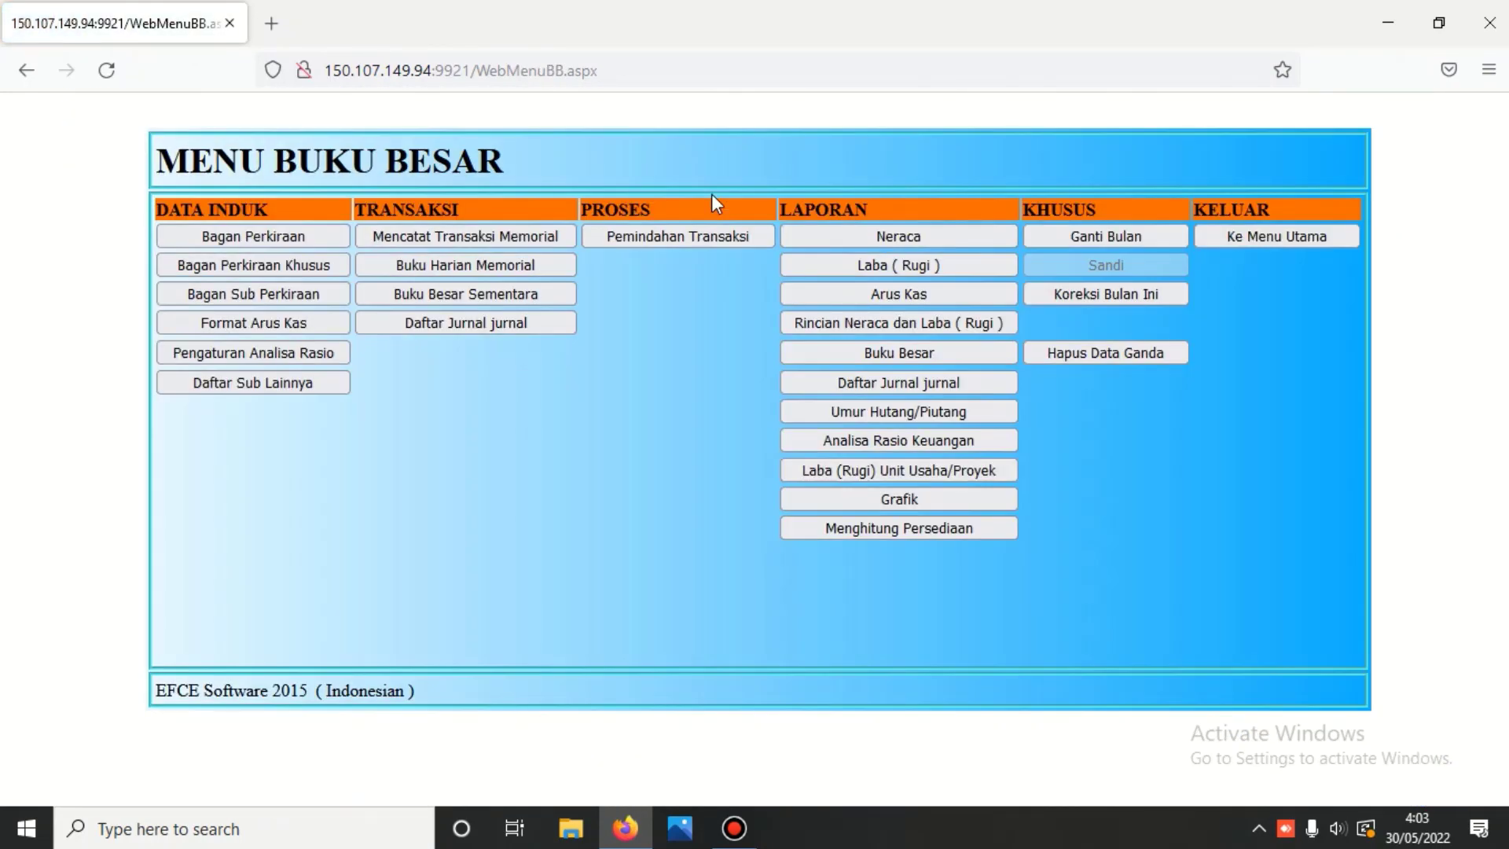
- Calculate and show the 2022 monthly profit-loss chart: May income 9.700.000,00 versus costs 9.750.000,00
{"action": "left_click", "coordinate": [899, 499]}
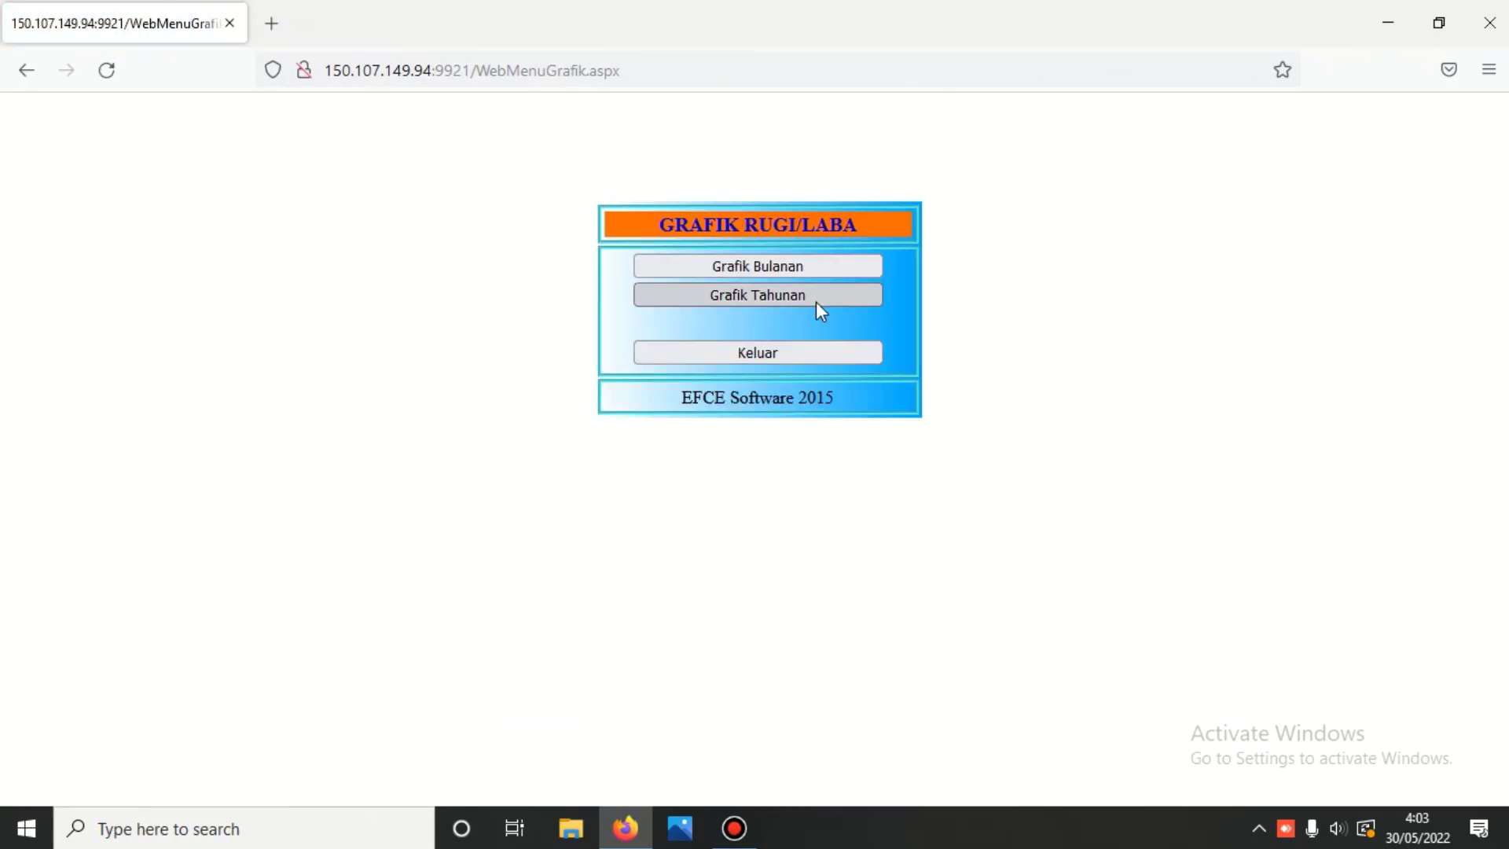
{"action": "left_click", "coordinate": [794, 267]}
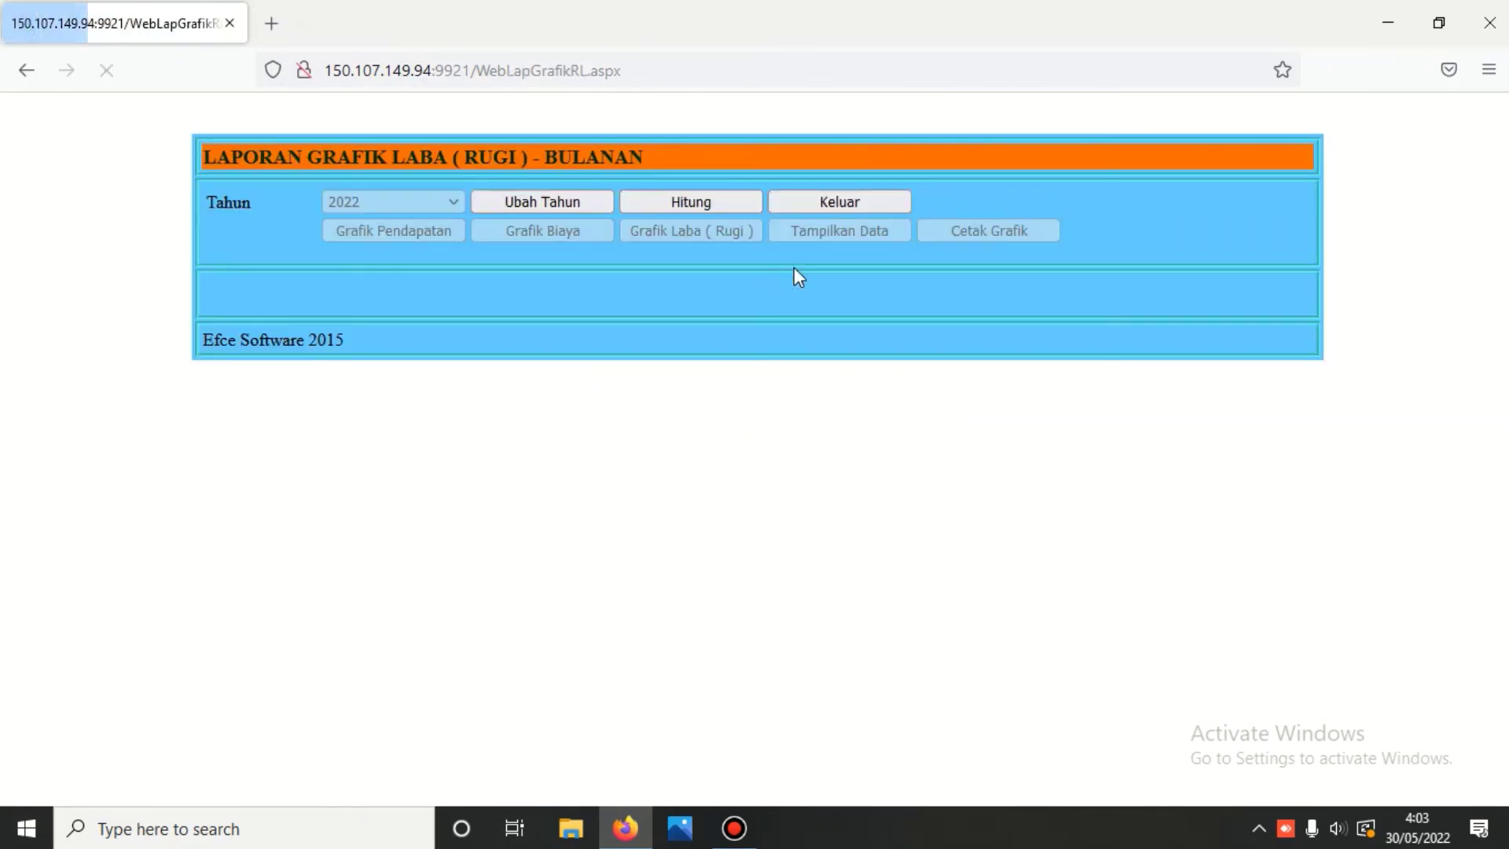
{"action": "left_click", "coordinate": [719, 206]}
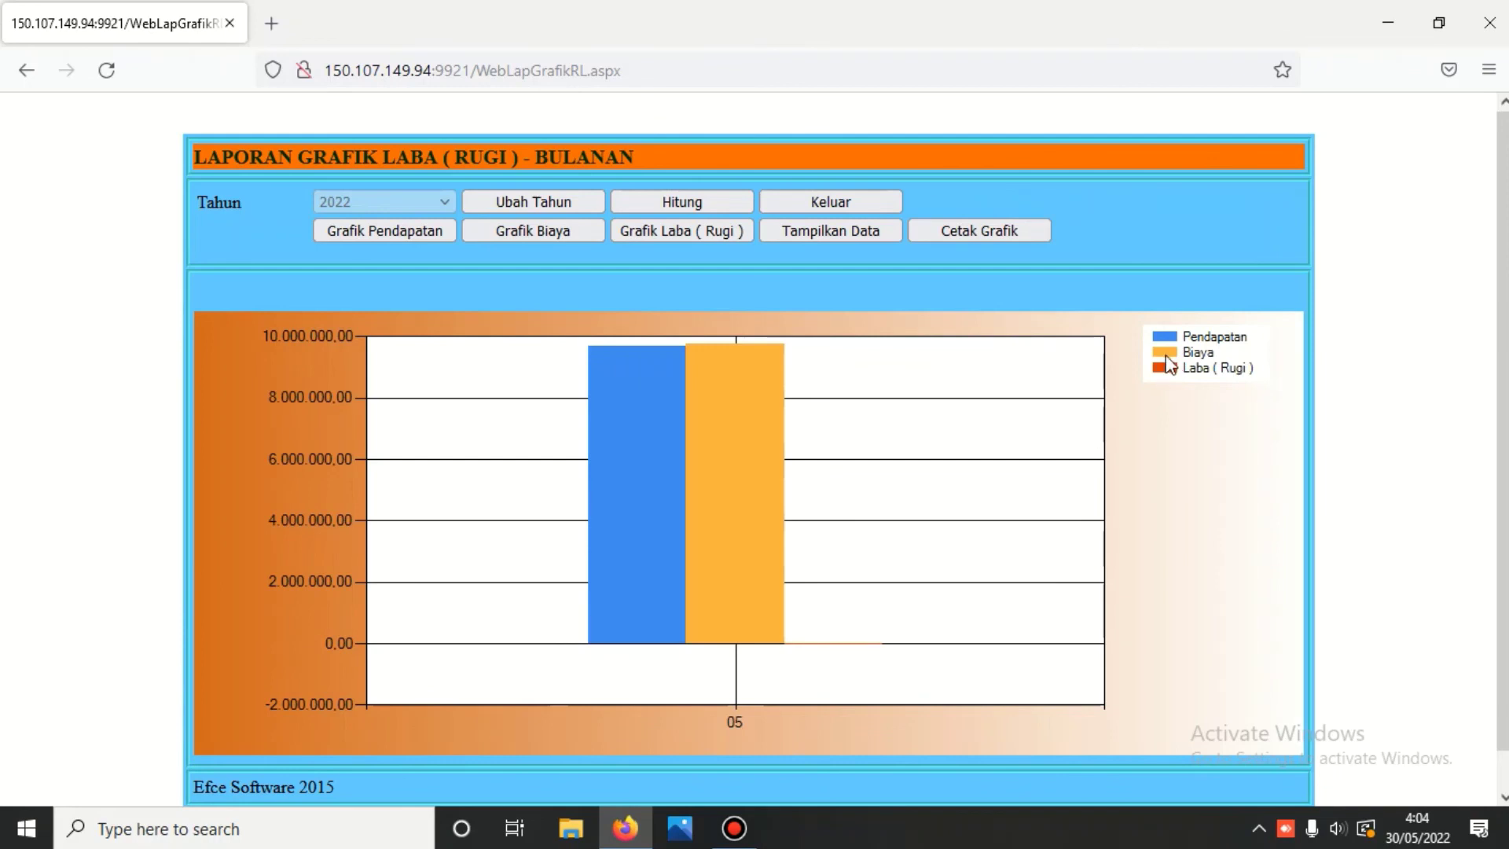
{"action": "left_click", "coordinate": [823, 229]}
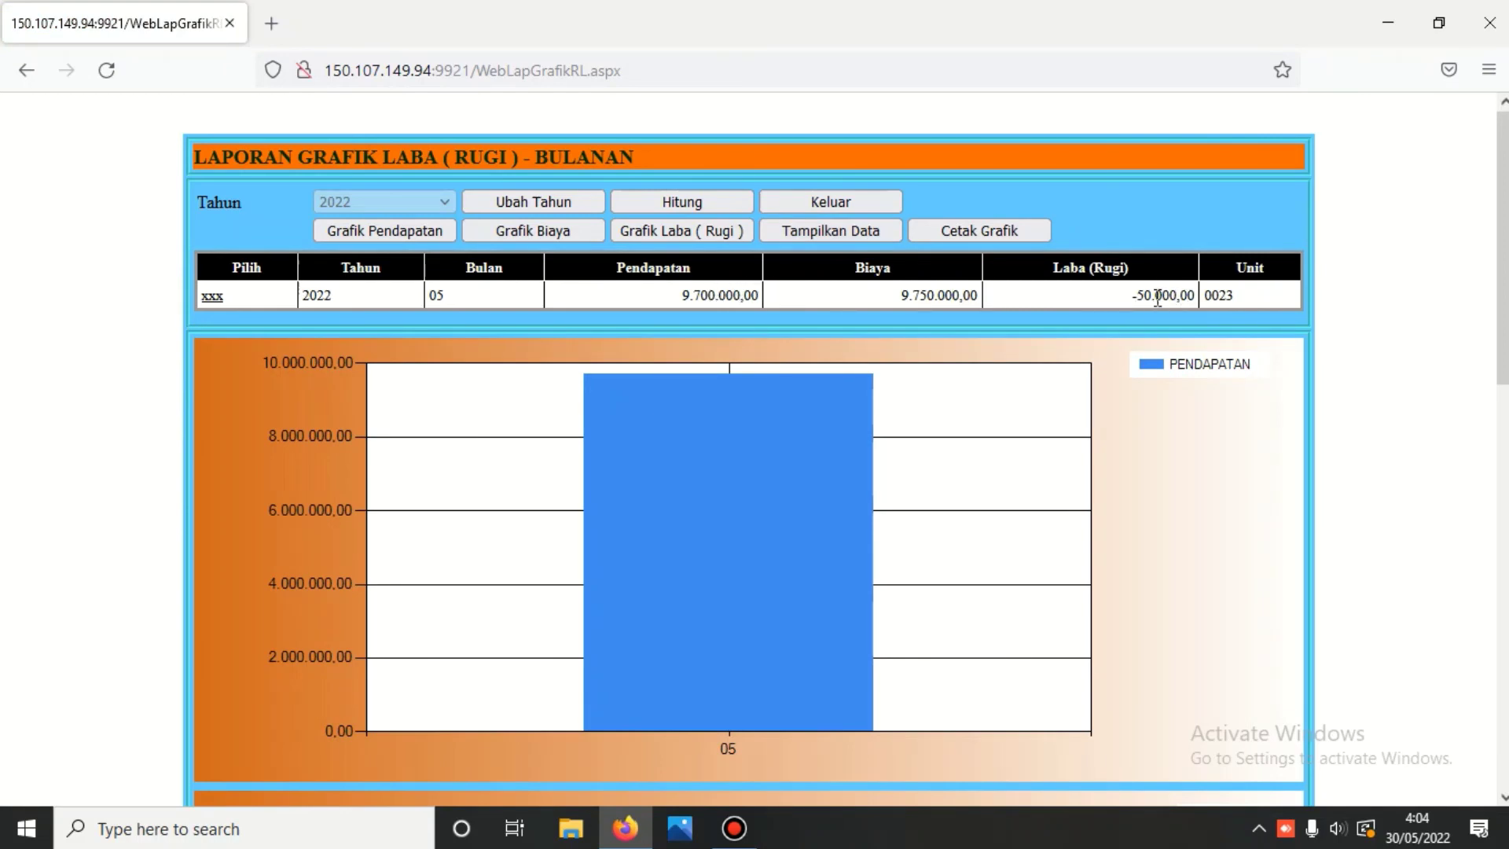
{"action": "left_click", "coordinate": [888, 201]}
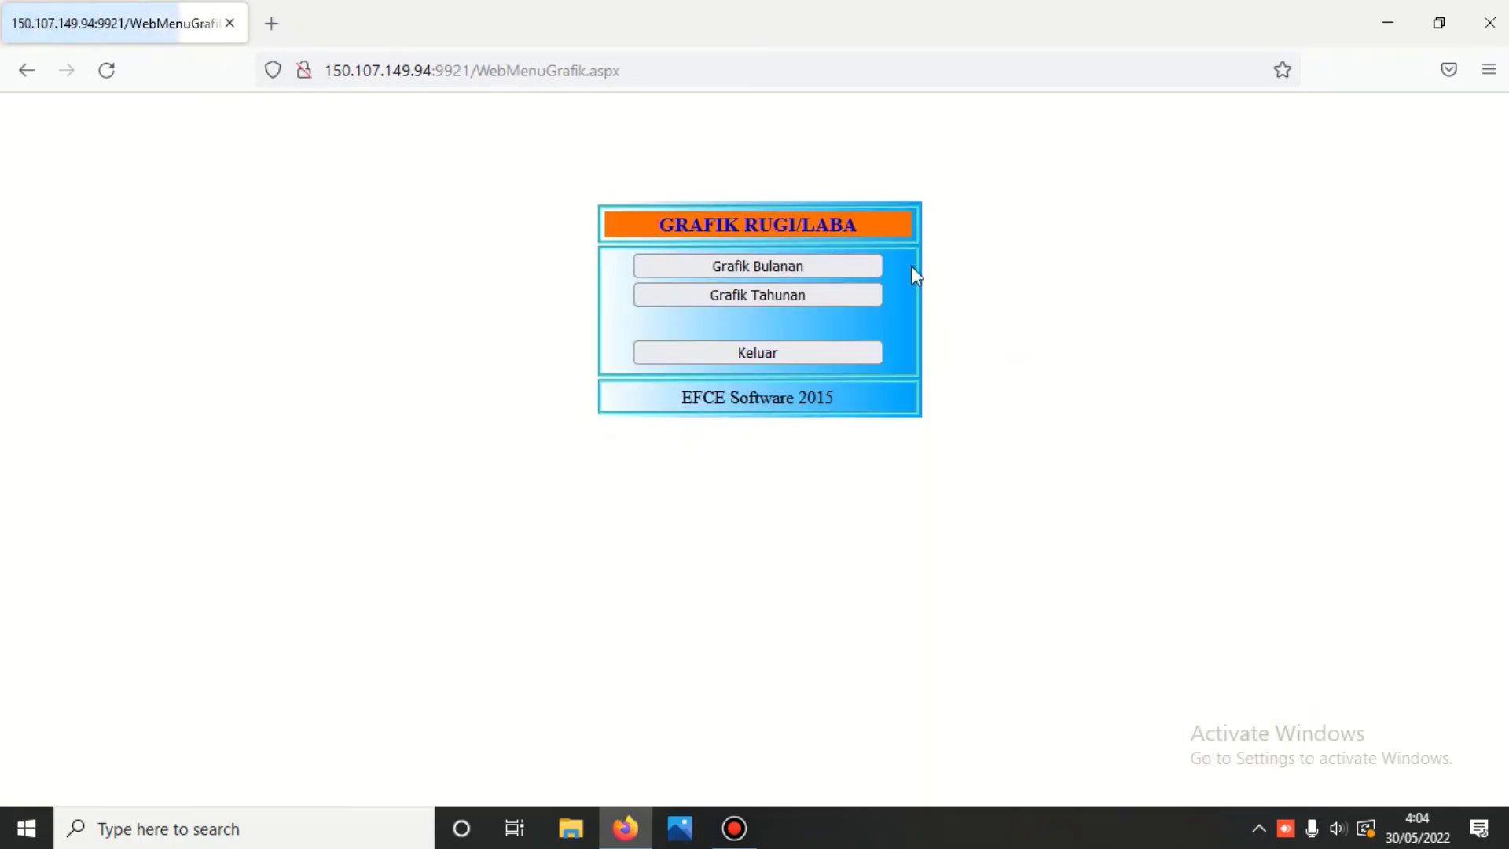
{"action": "left_click", "coordinate": [814, 357]}
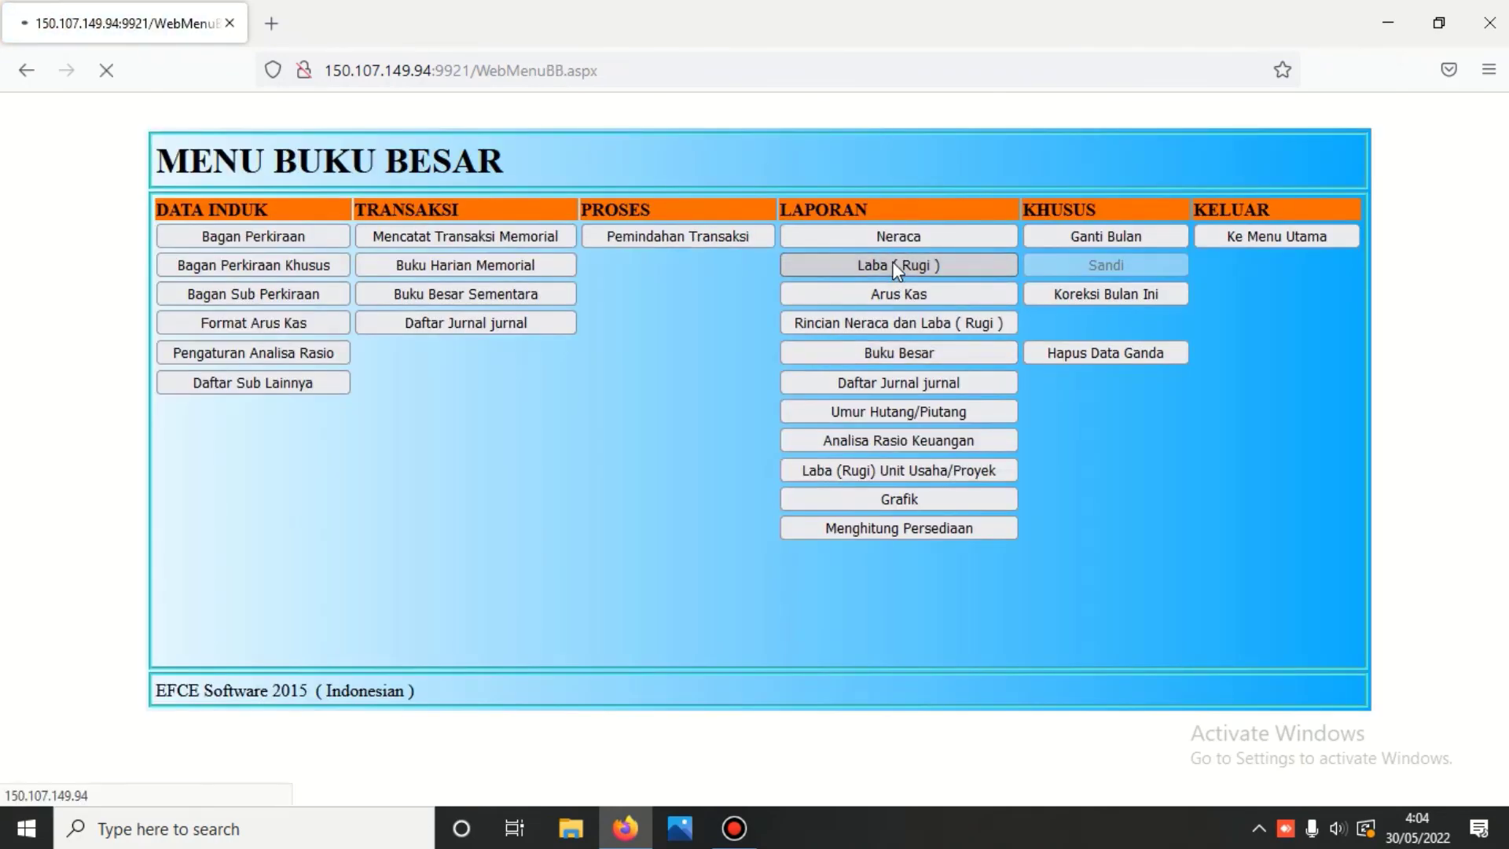
- Produce the May 2022 Daftar Perhitungan Rugi/Laba with percentages from the profit-loss postings
{"action": "left_click", "coordinate": [897, 268]}
{"action": "left_click", "coordinate": [586, 198]}
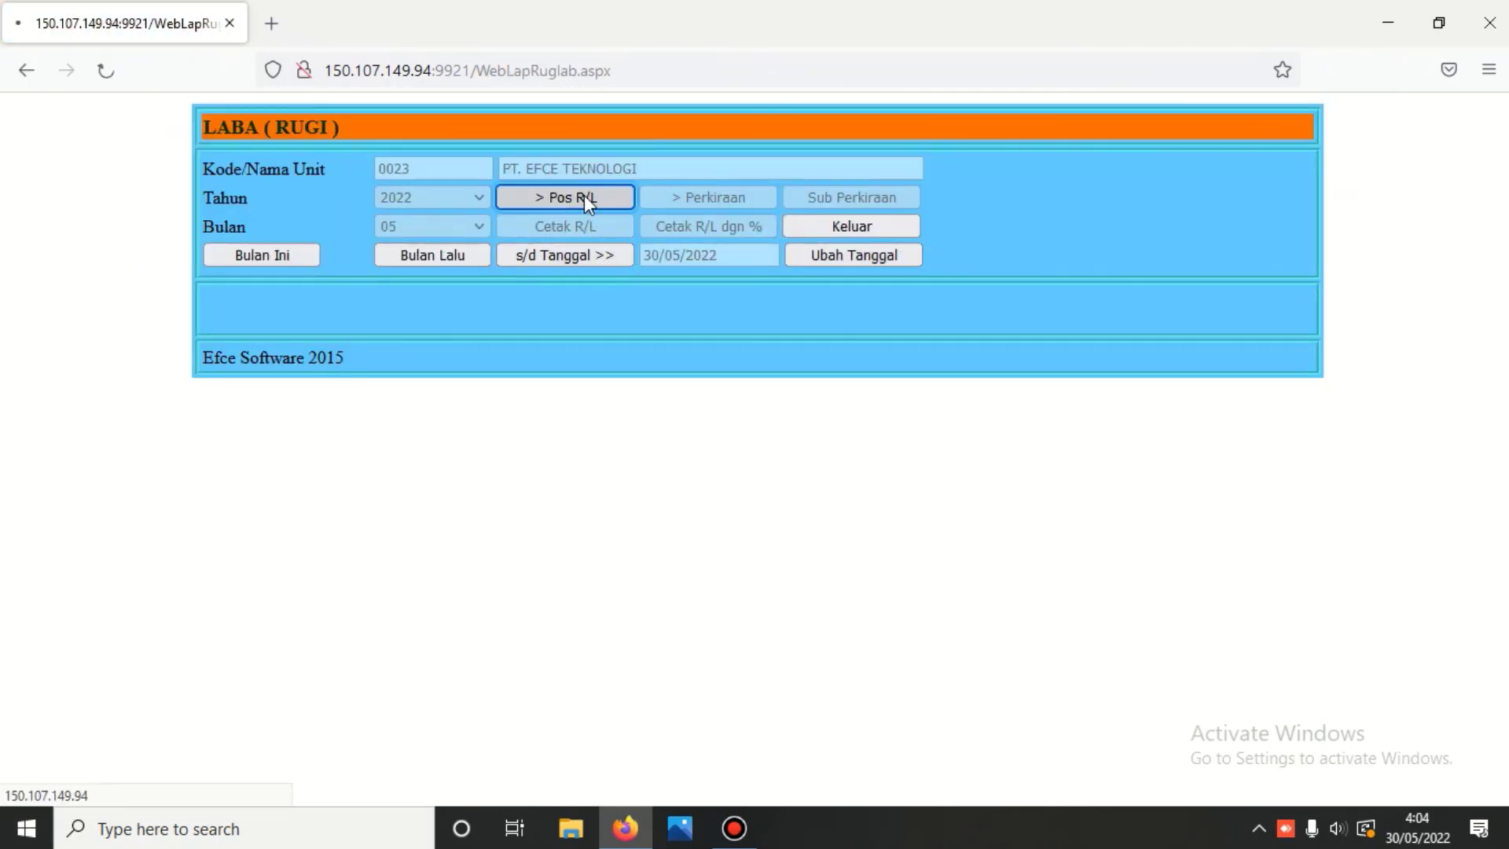
{"action": "left_click", "coordinate": [690, 225]}
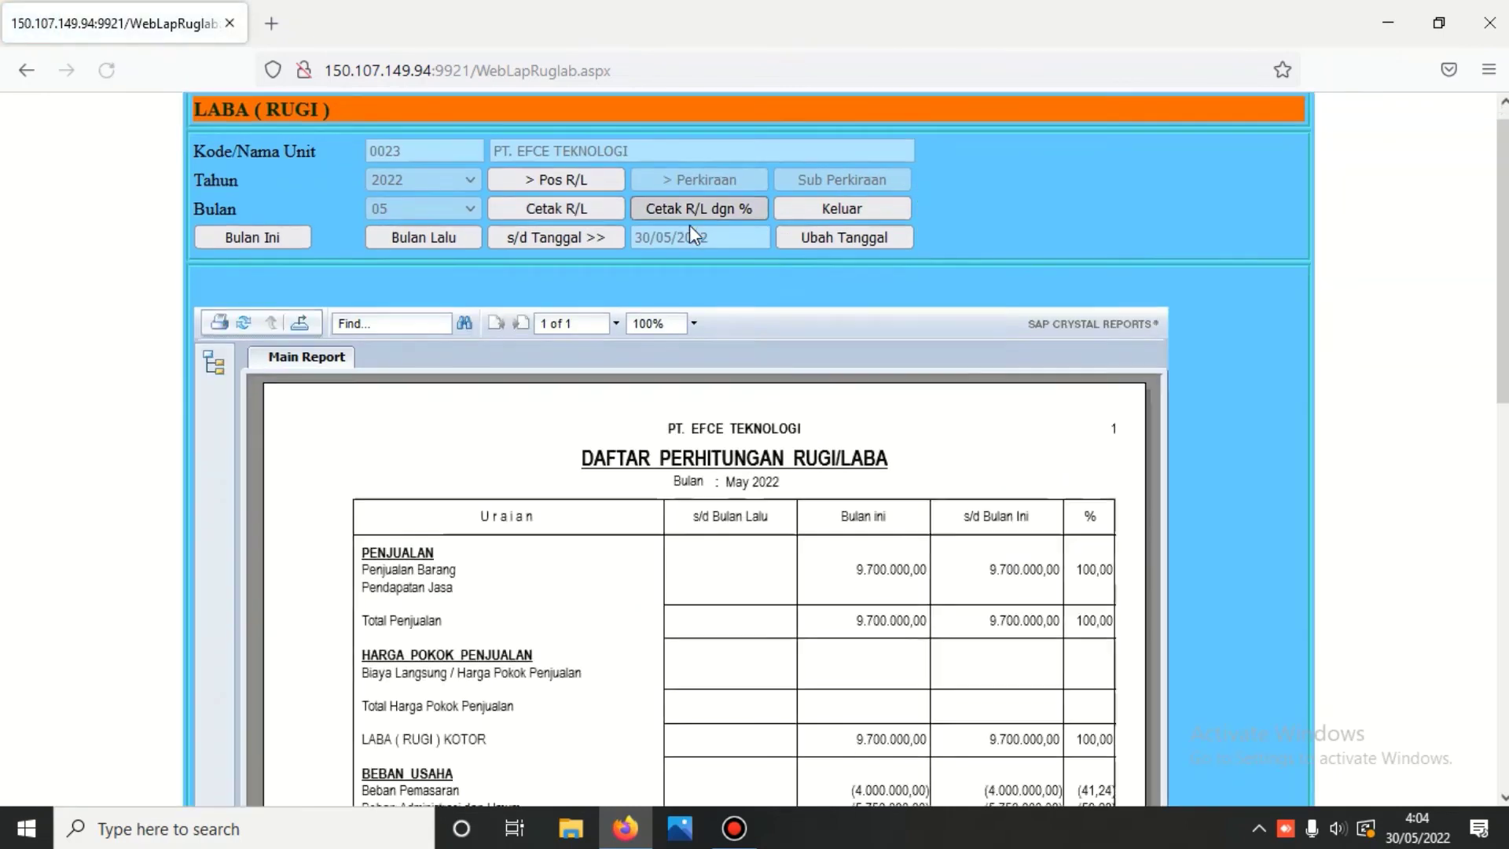
- Scroll through the statement, showing a 200.000,00 after-tax profit, and return to MENU BUKU BESAR
{"action": "scroll", "coordinate": [690, 228], "scroll_direction": "down", "scroll_amount": 8}
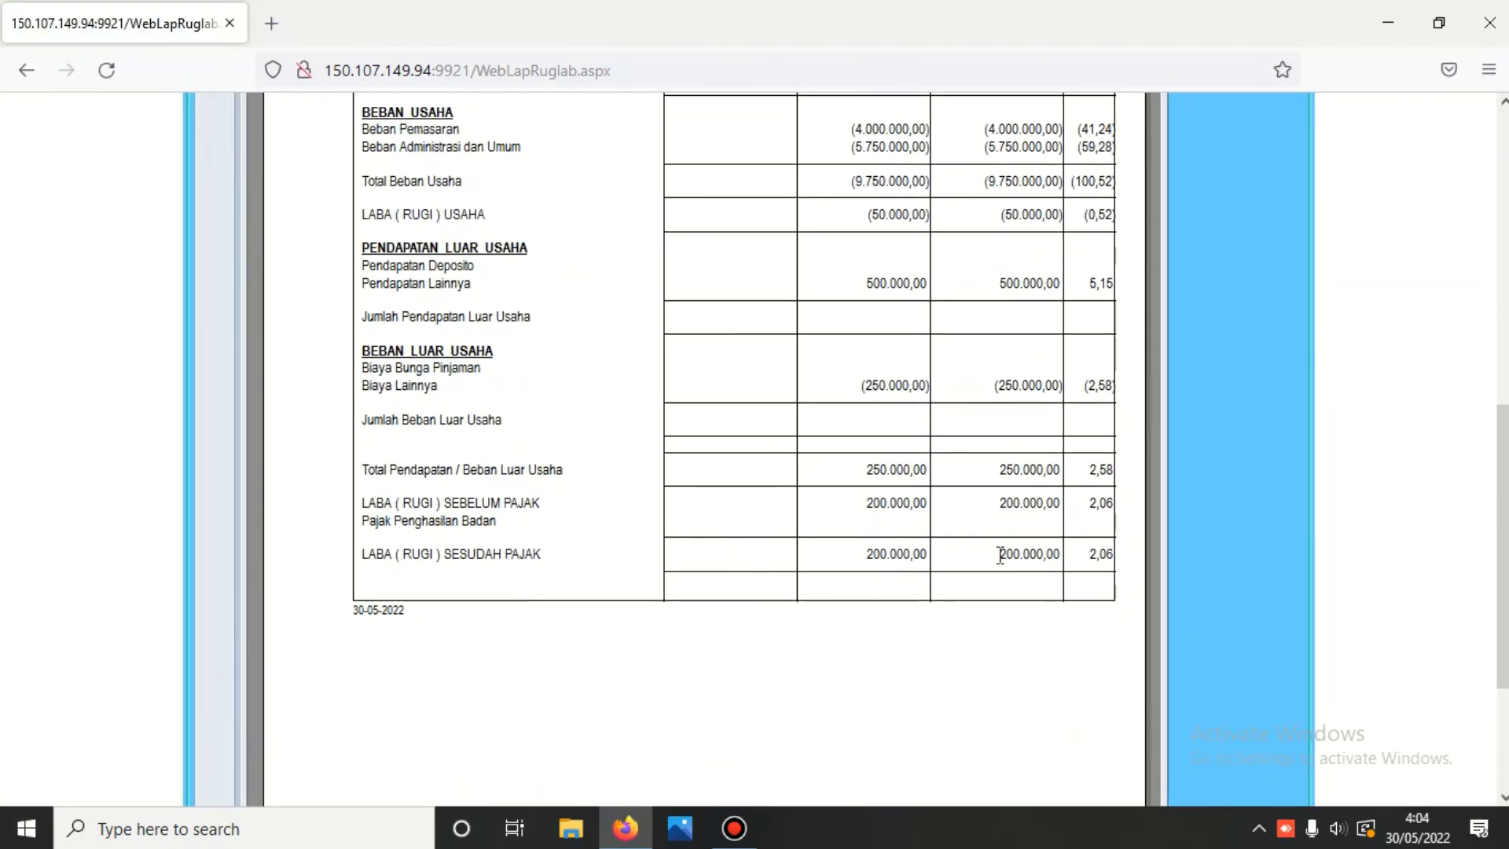
{"action": "scroll", "coordinate": [1000, 555], "scroll_direction": "up", "scroll_amount": 3}
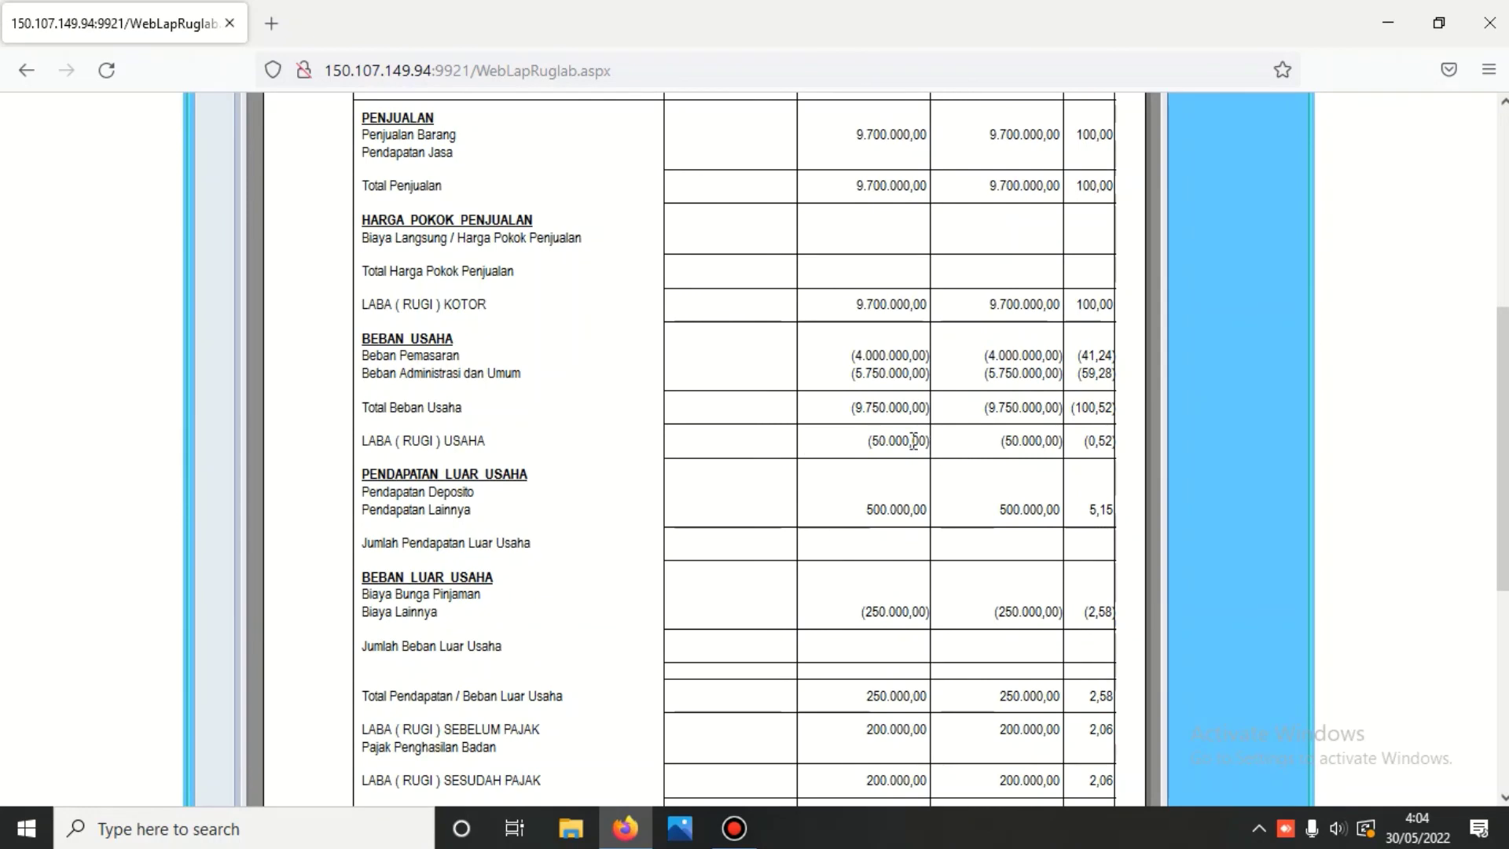
{"action": "scroll", "coordinate": [917, 517], "scroll_direction": "down", "scroll_amount": 2}
{"action": "scroll", "coordinate": [917, 517], "scroll_direction": "down", "scroll_amount": 1}
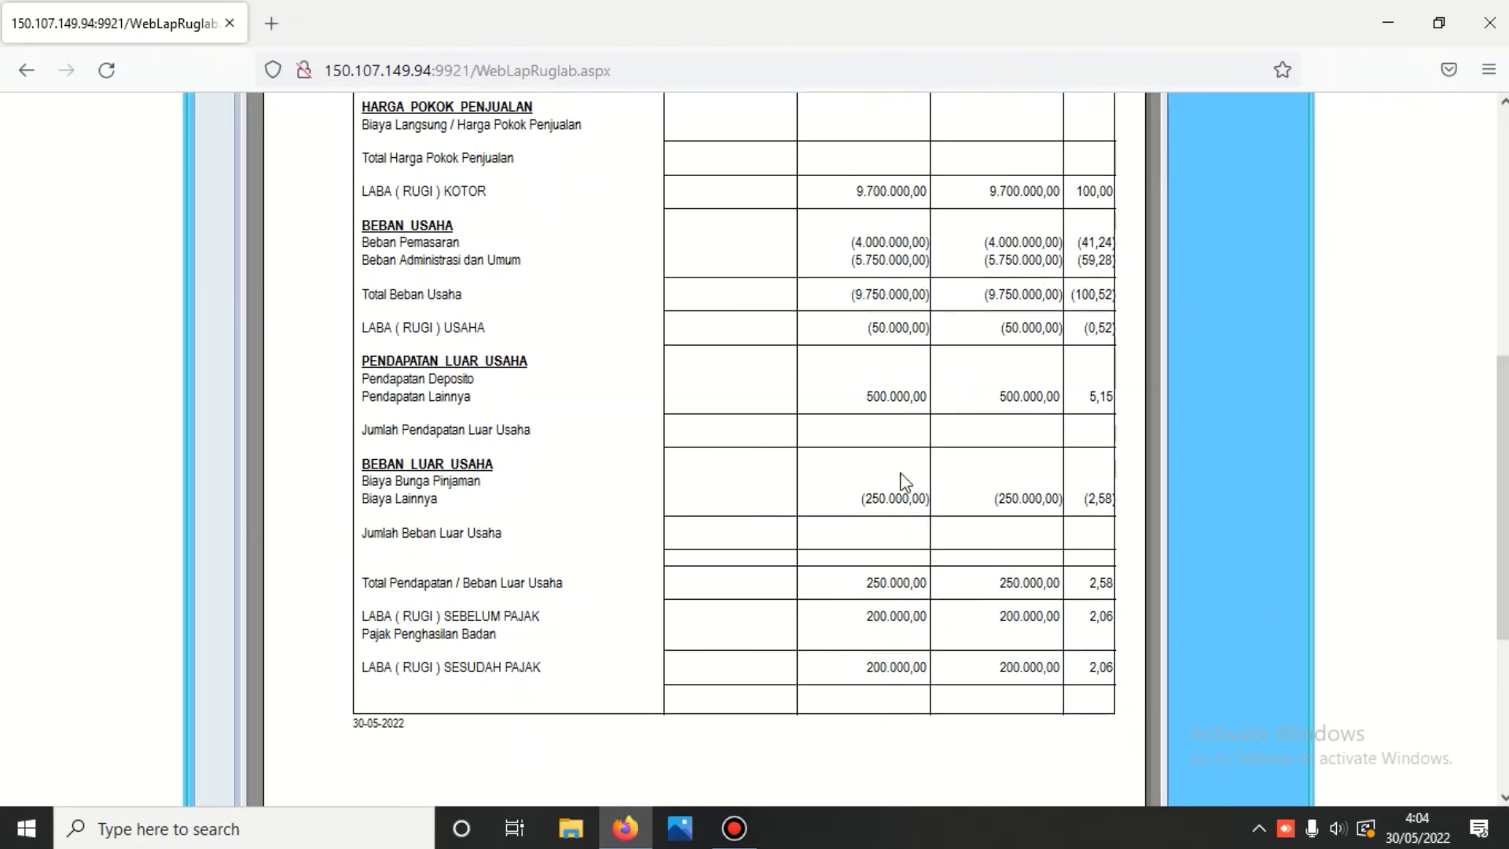
{"action": "scroll", "coordinate": [894, 440], "scroll_direction": "down", "scroll_amount": 3}
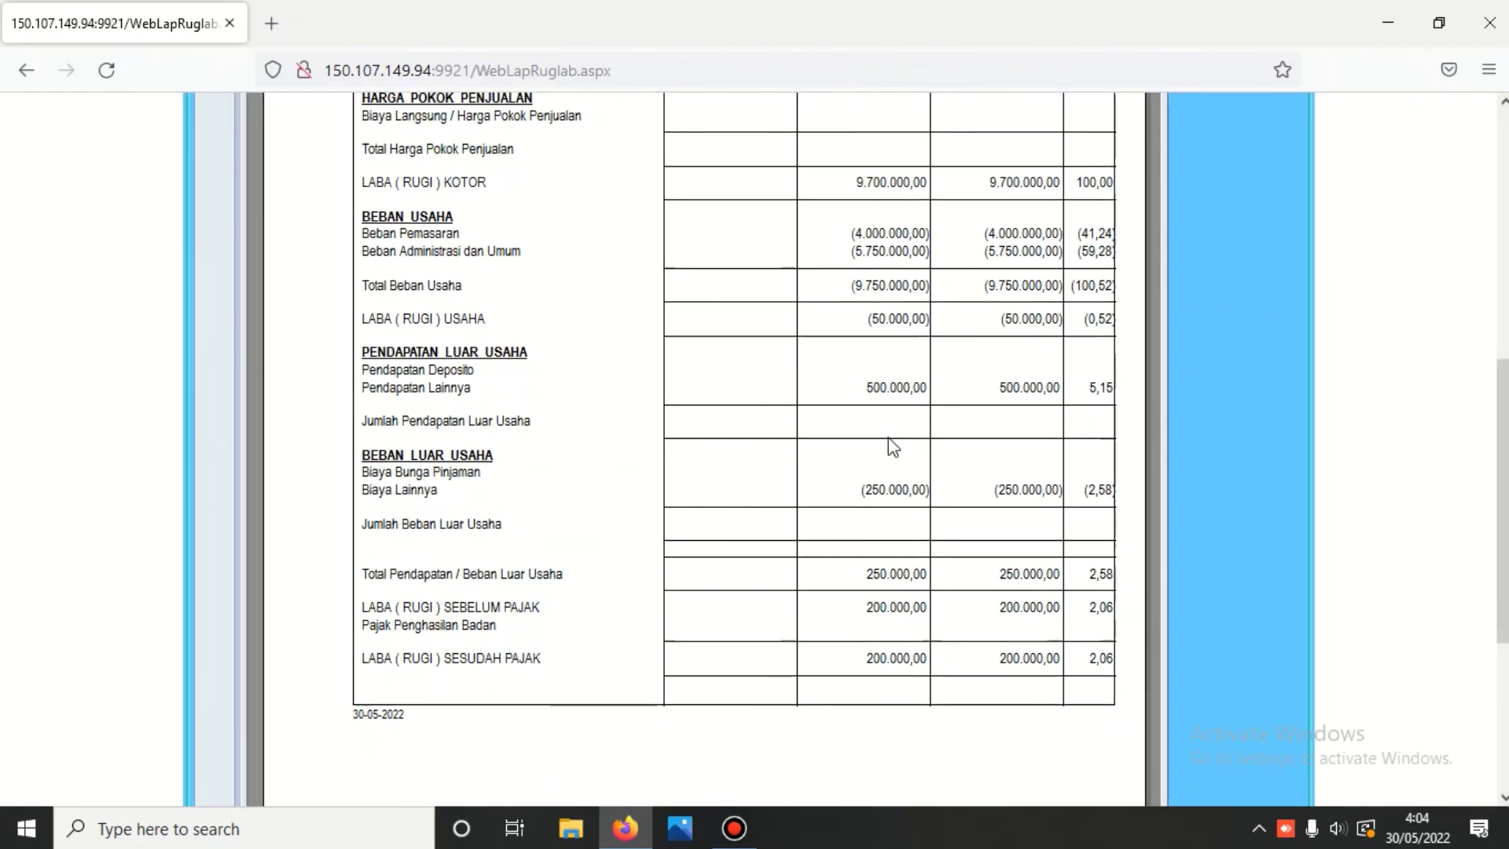
{"action": "scroll", "coordinate": [986, 591], "scroll_direction": "up", "scroll_amount": 10}
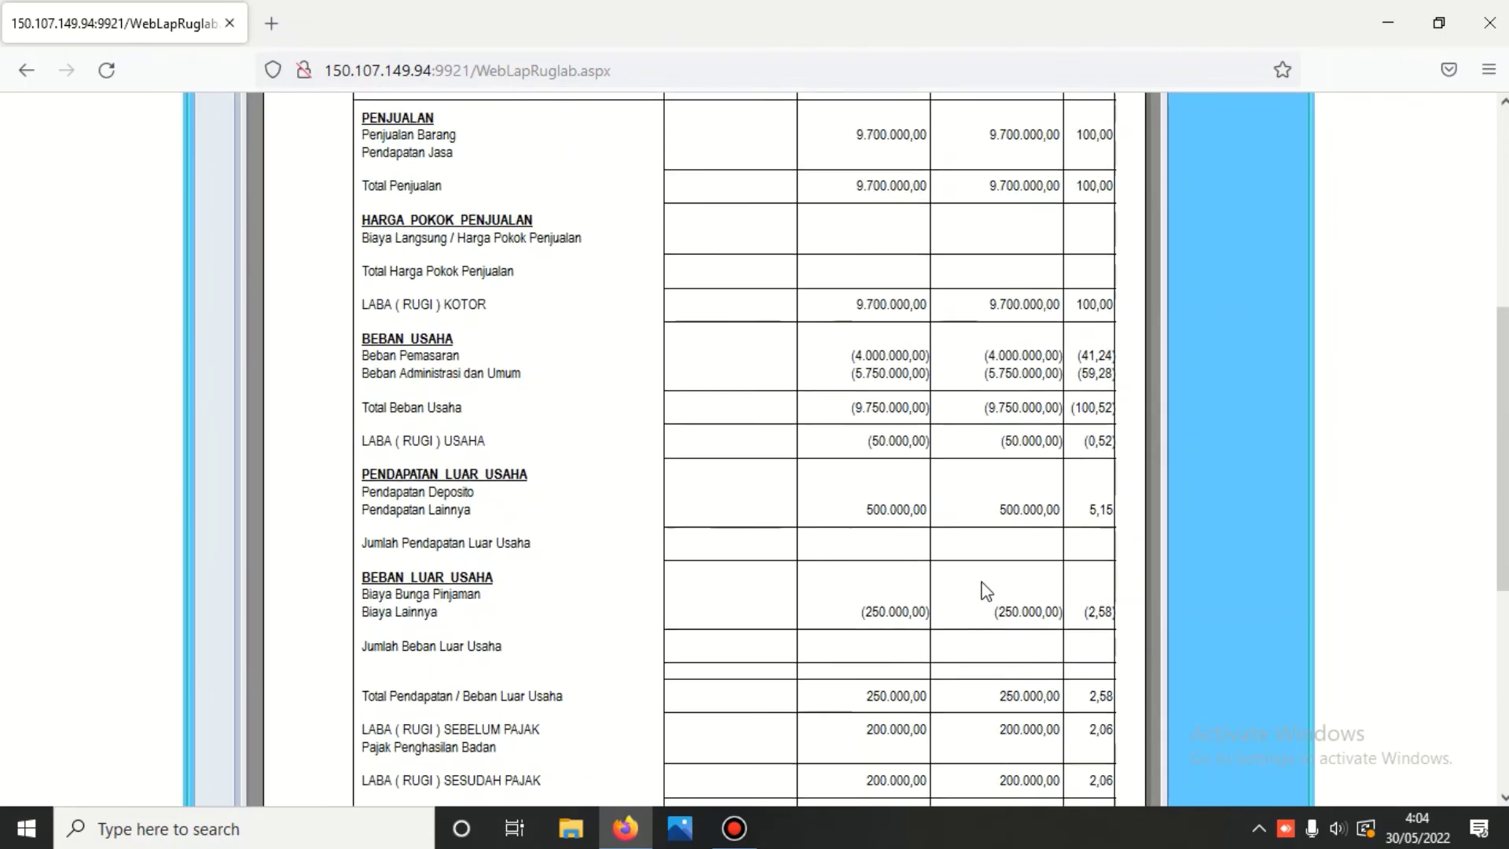
{"action": "scroll", "coordinate": [987, 591], "scroll_direction": "up", "scroll_amount": 6}
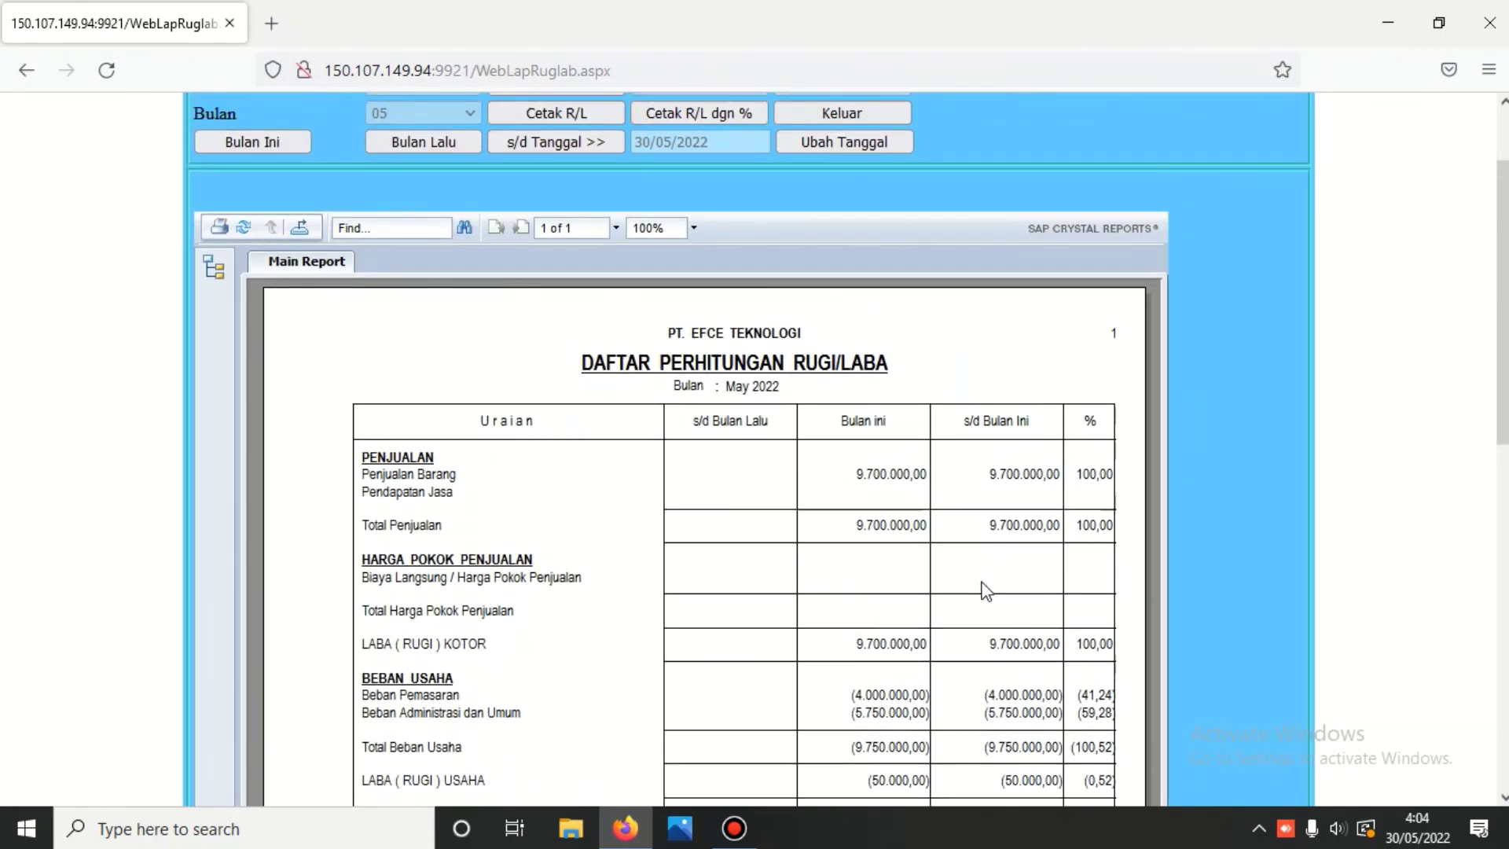
{"action": "left_click", "coordinate": [885, 225]}
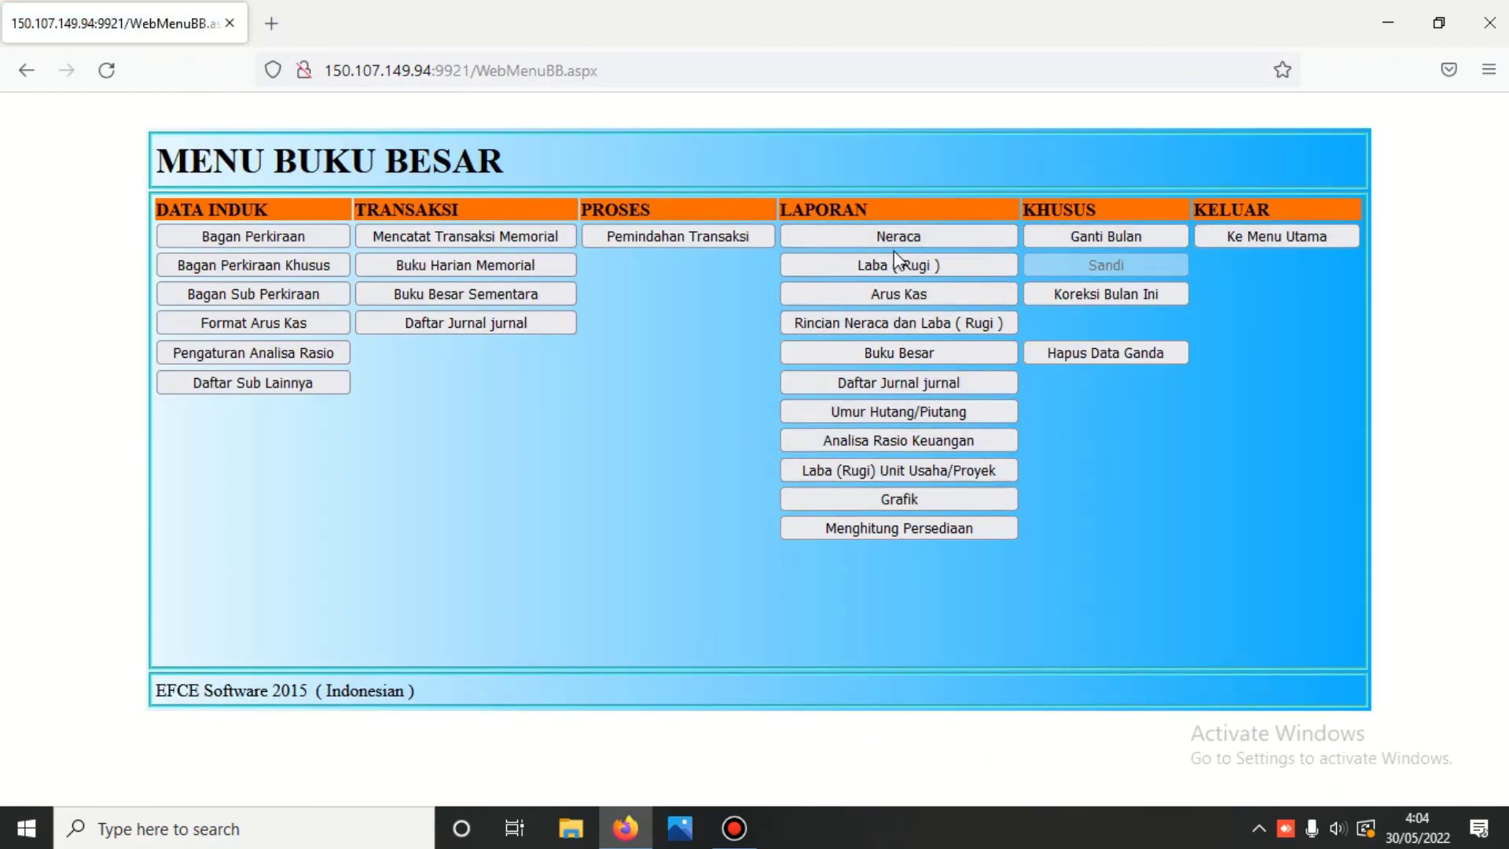
- Return to the main menu and log out to the PT. EFCE TEKNOLOGI login page
{"action": "left_click", "coordinate": [1310, 236]}
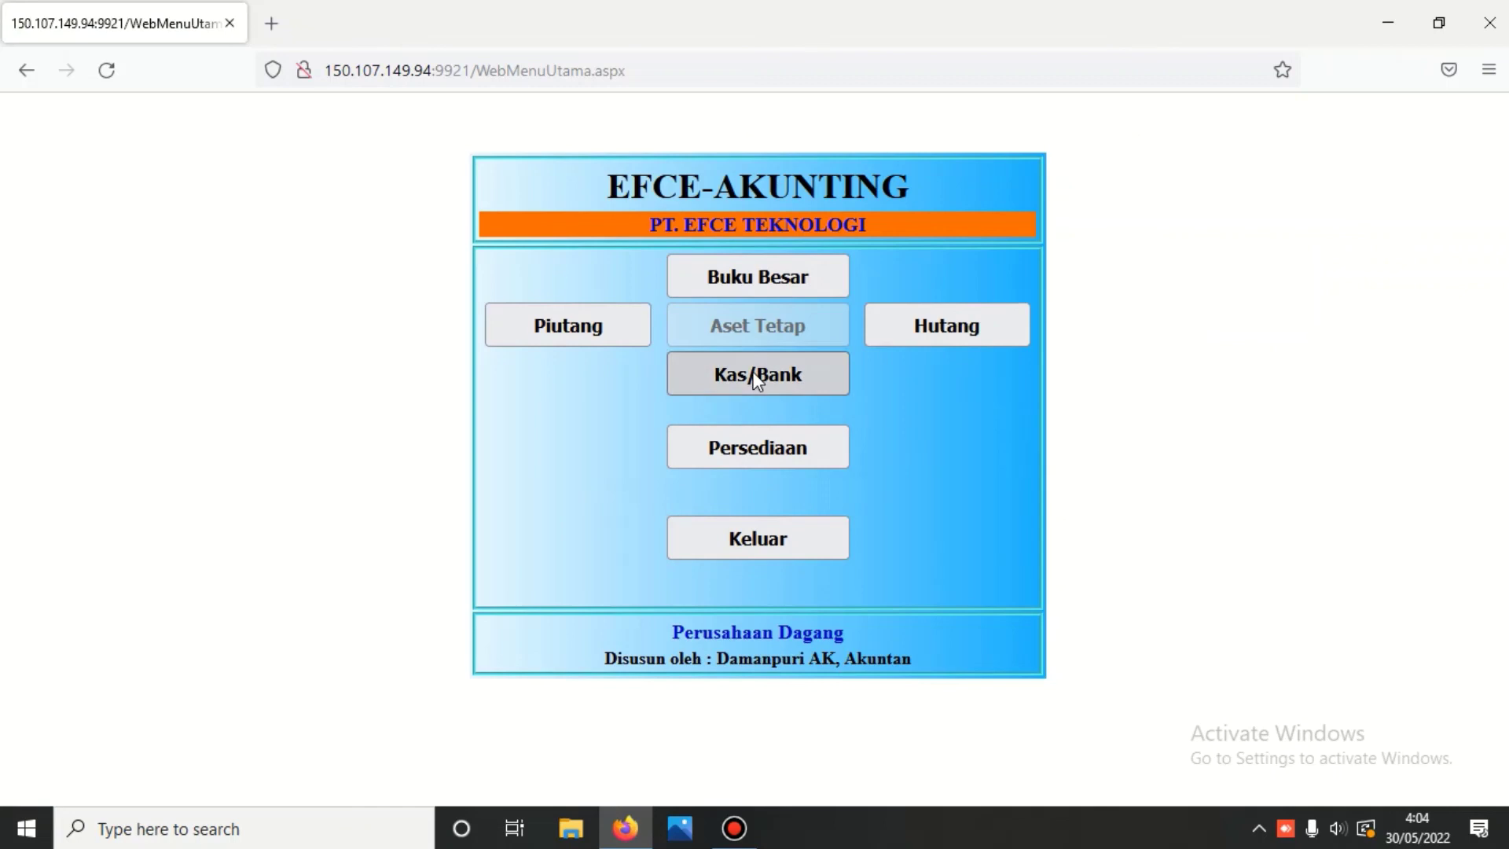
{"action": "left_click", "coordinate": [768, 542]}
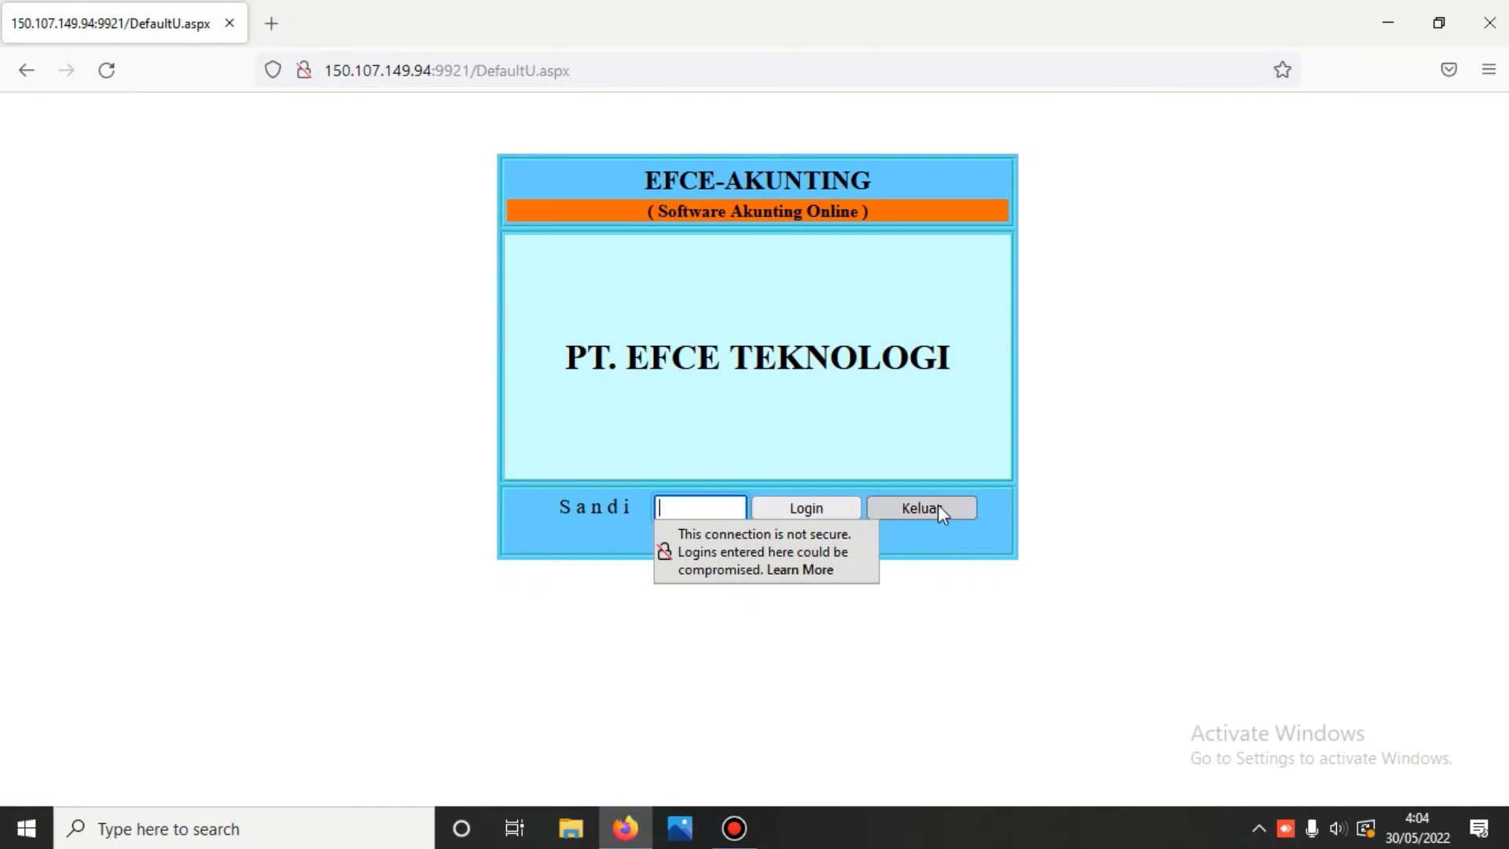
{"action": "left_click", "coordinate": [936, 507]}
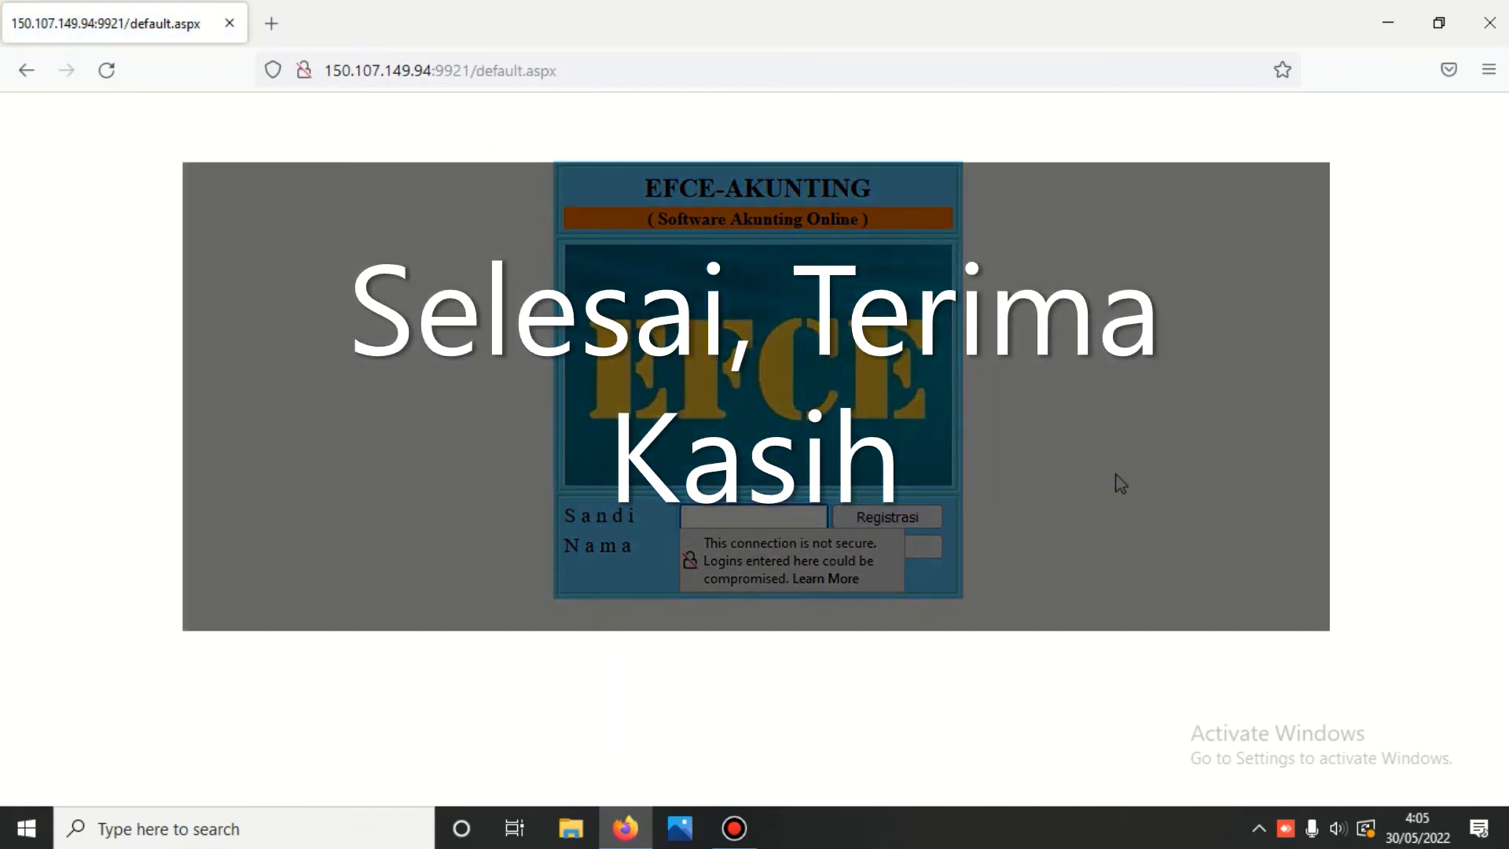